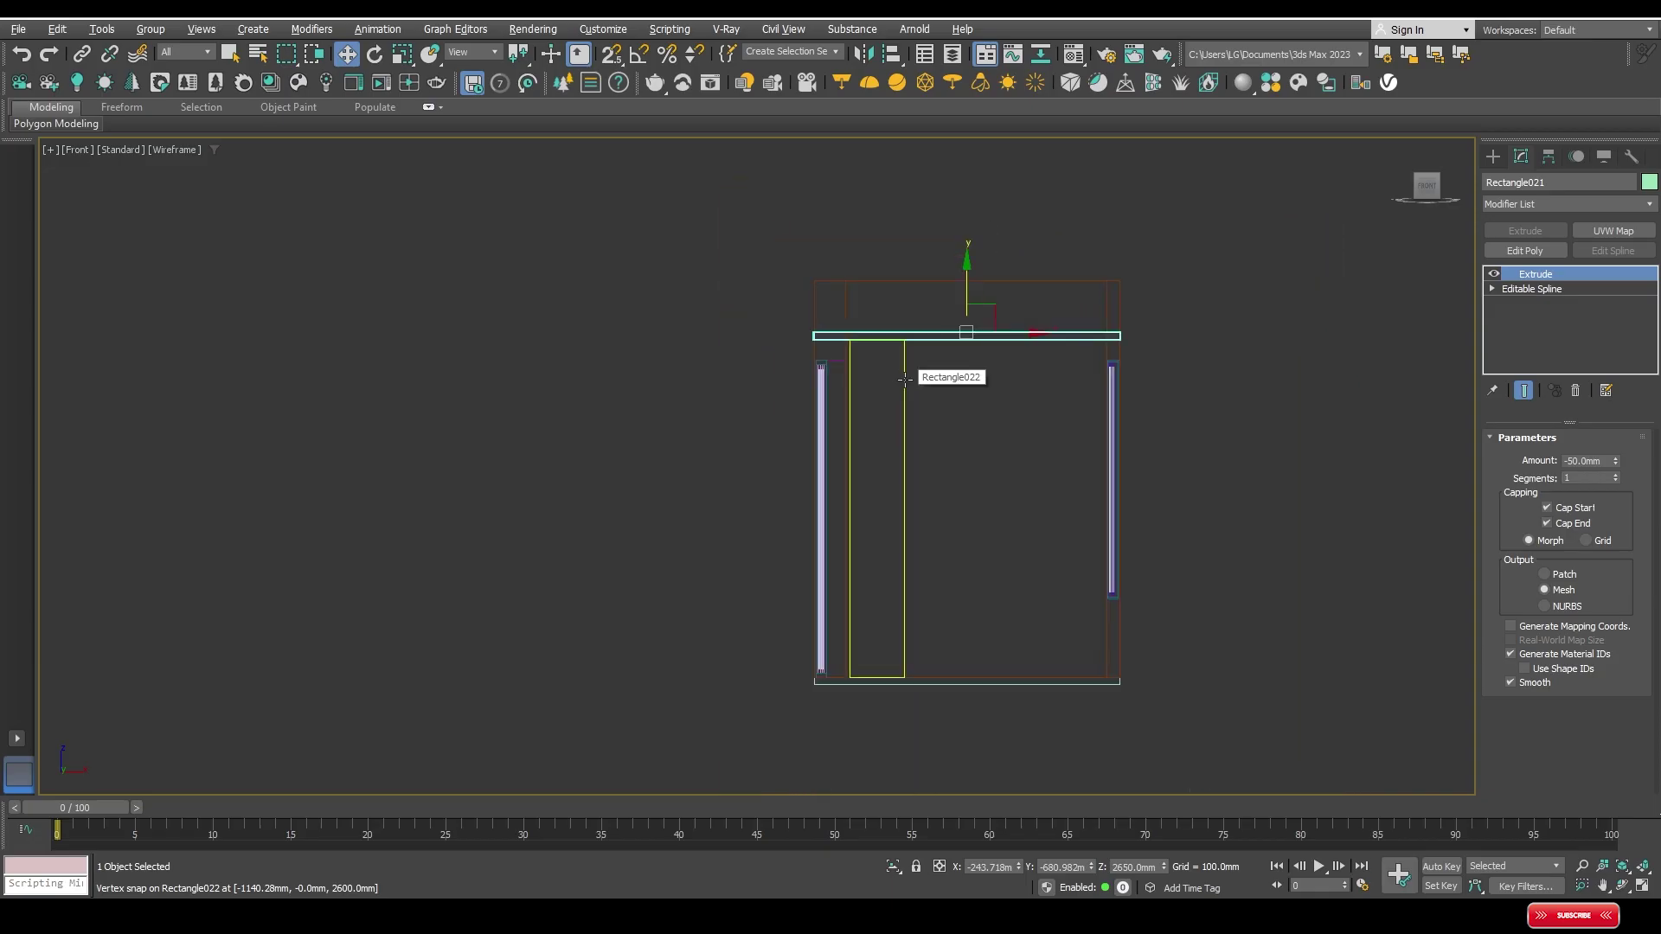
Step: Nudge the tall inner rectangle right and put the top-left block into vertex editing
click(904, 379)
drag(933, 511, 942, 508)
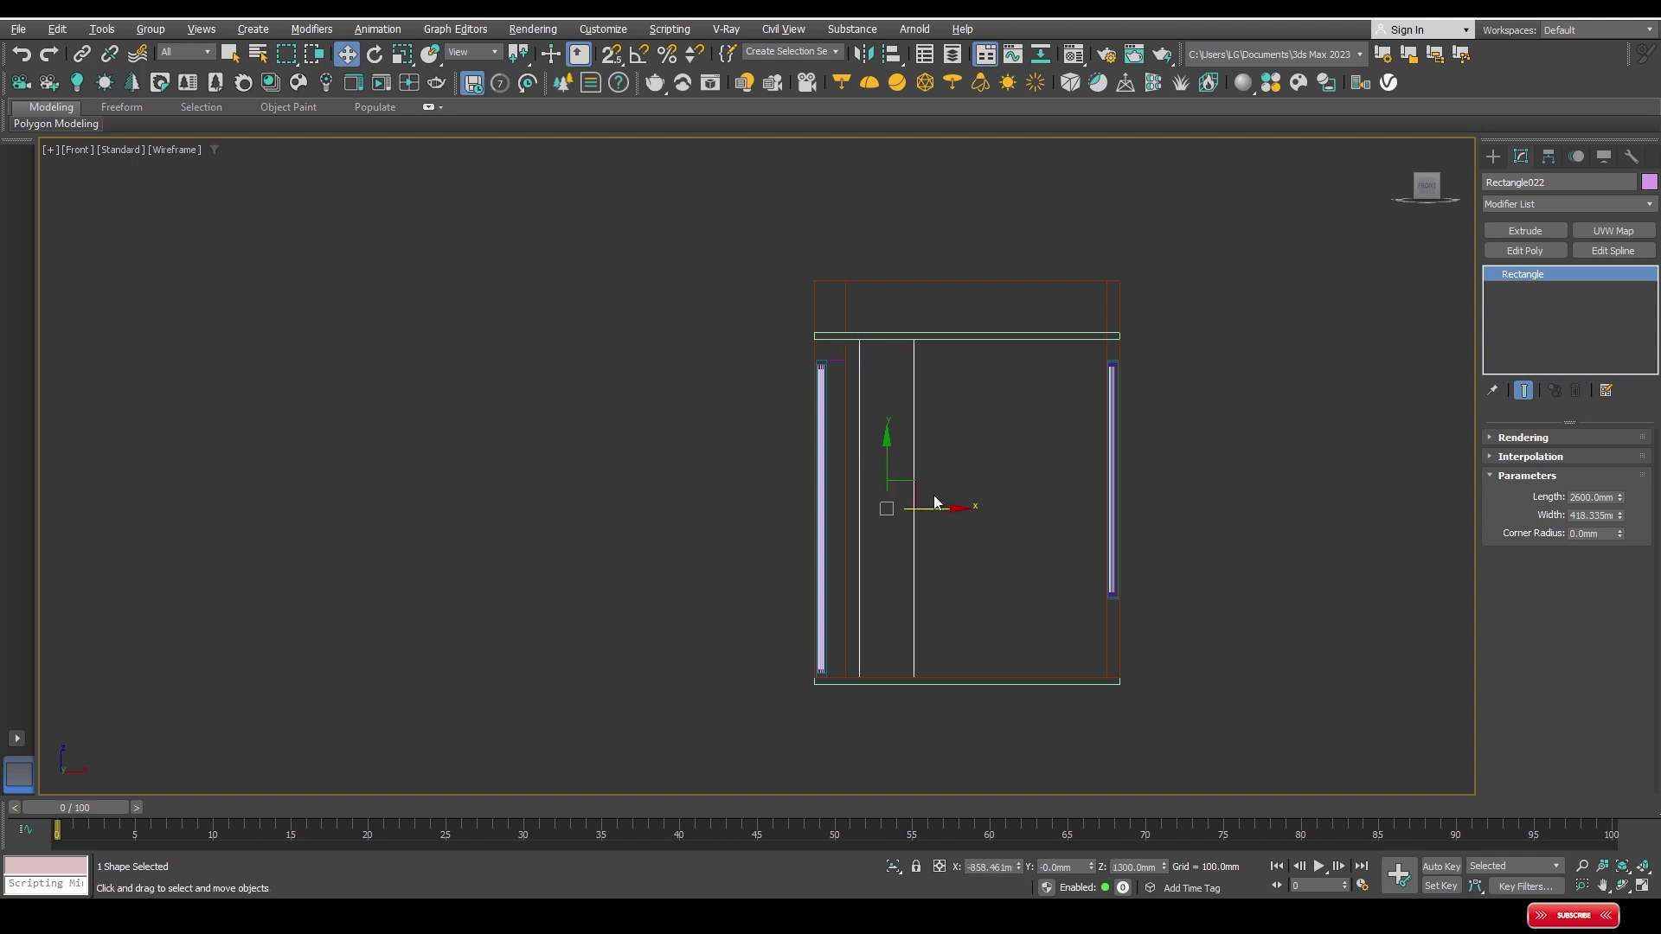
click(831, 357)
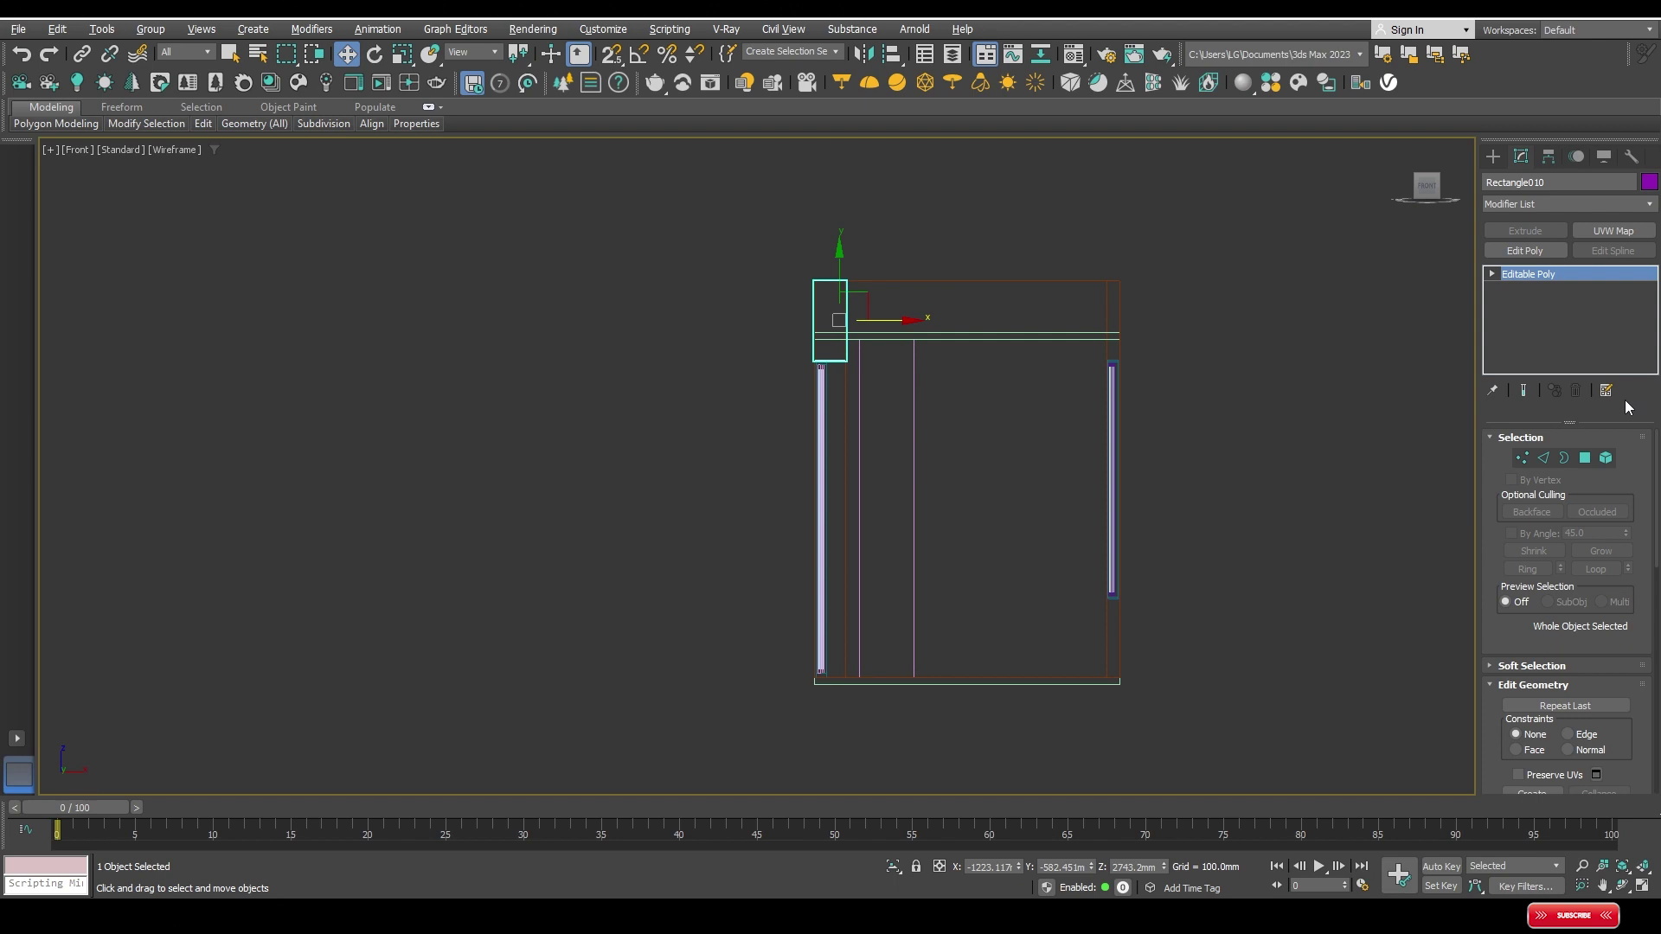
click(1526, 460)
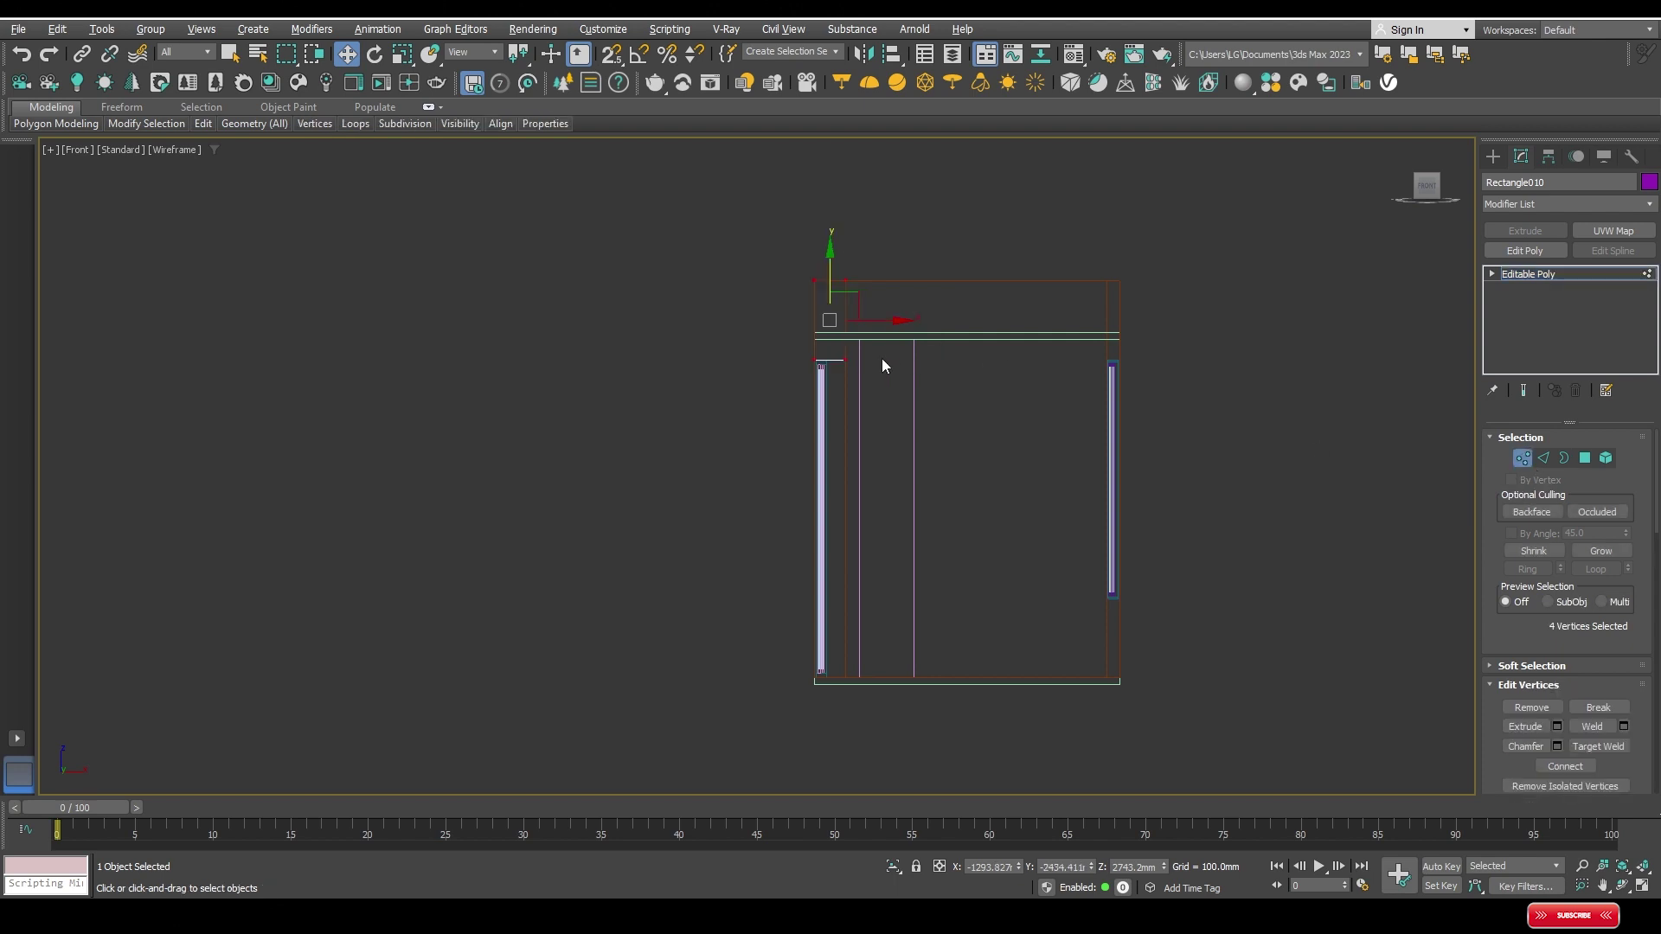
scroll(835, 355, up, 5)
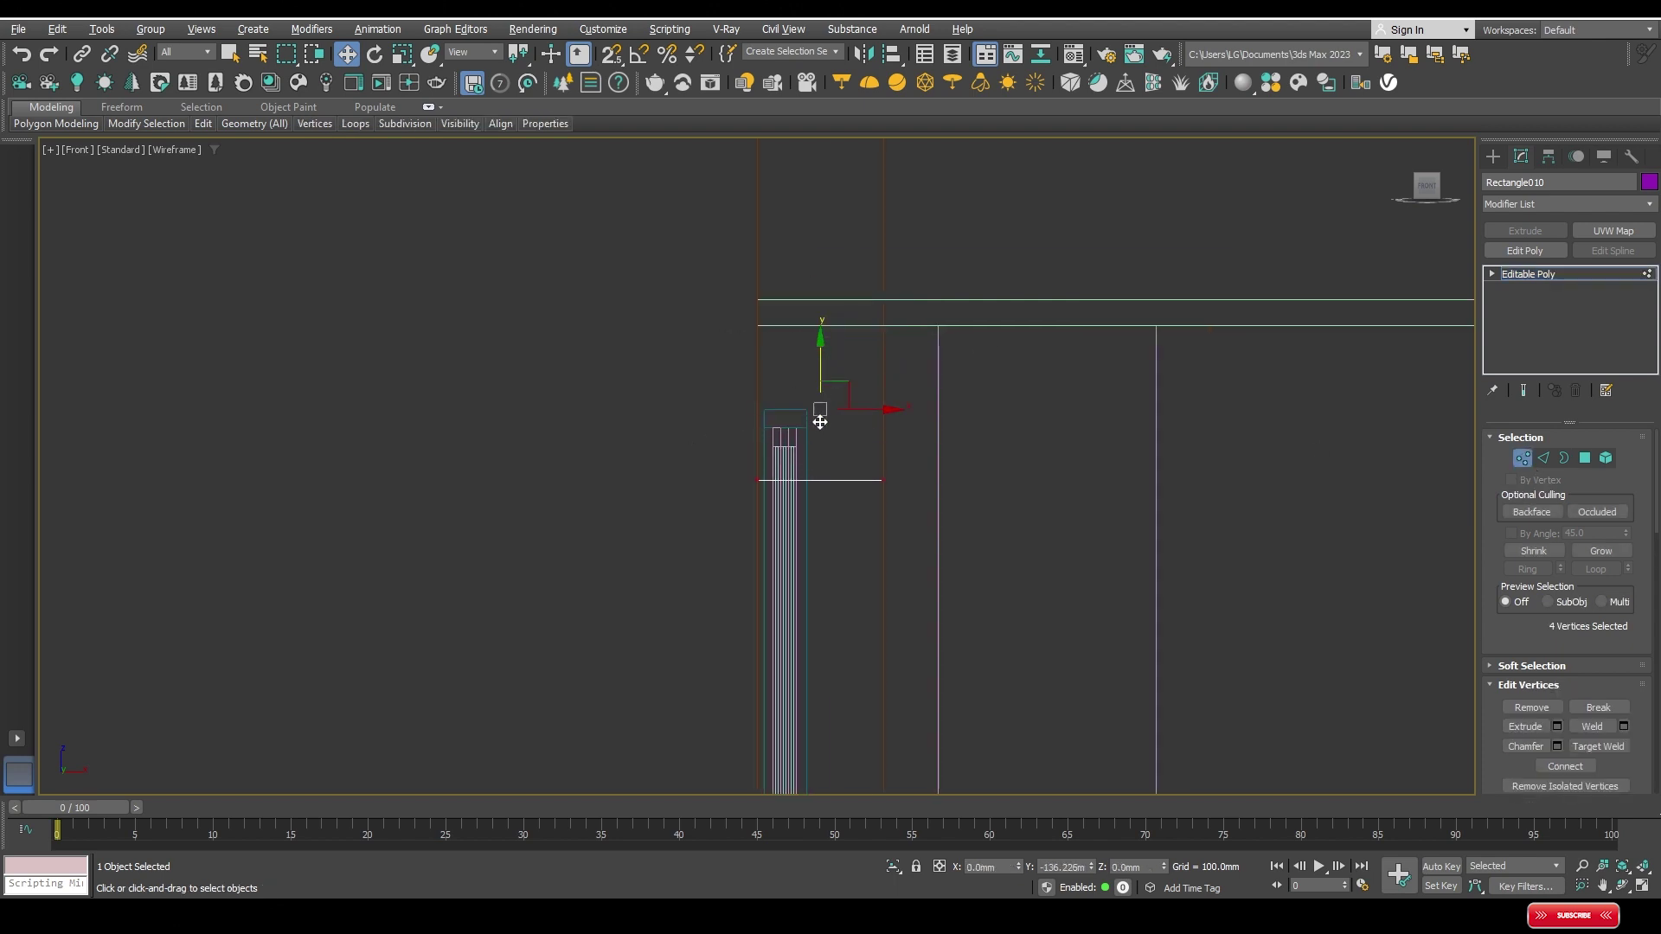
scroll(857, 334, down, 5)
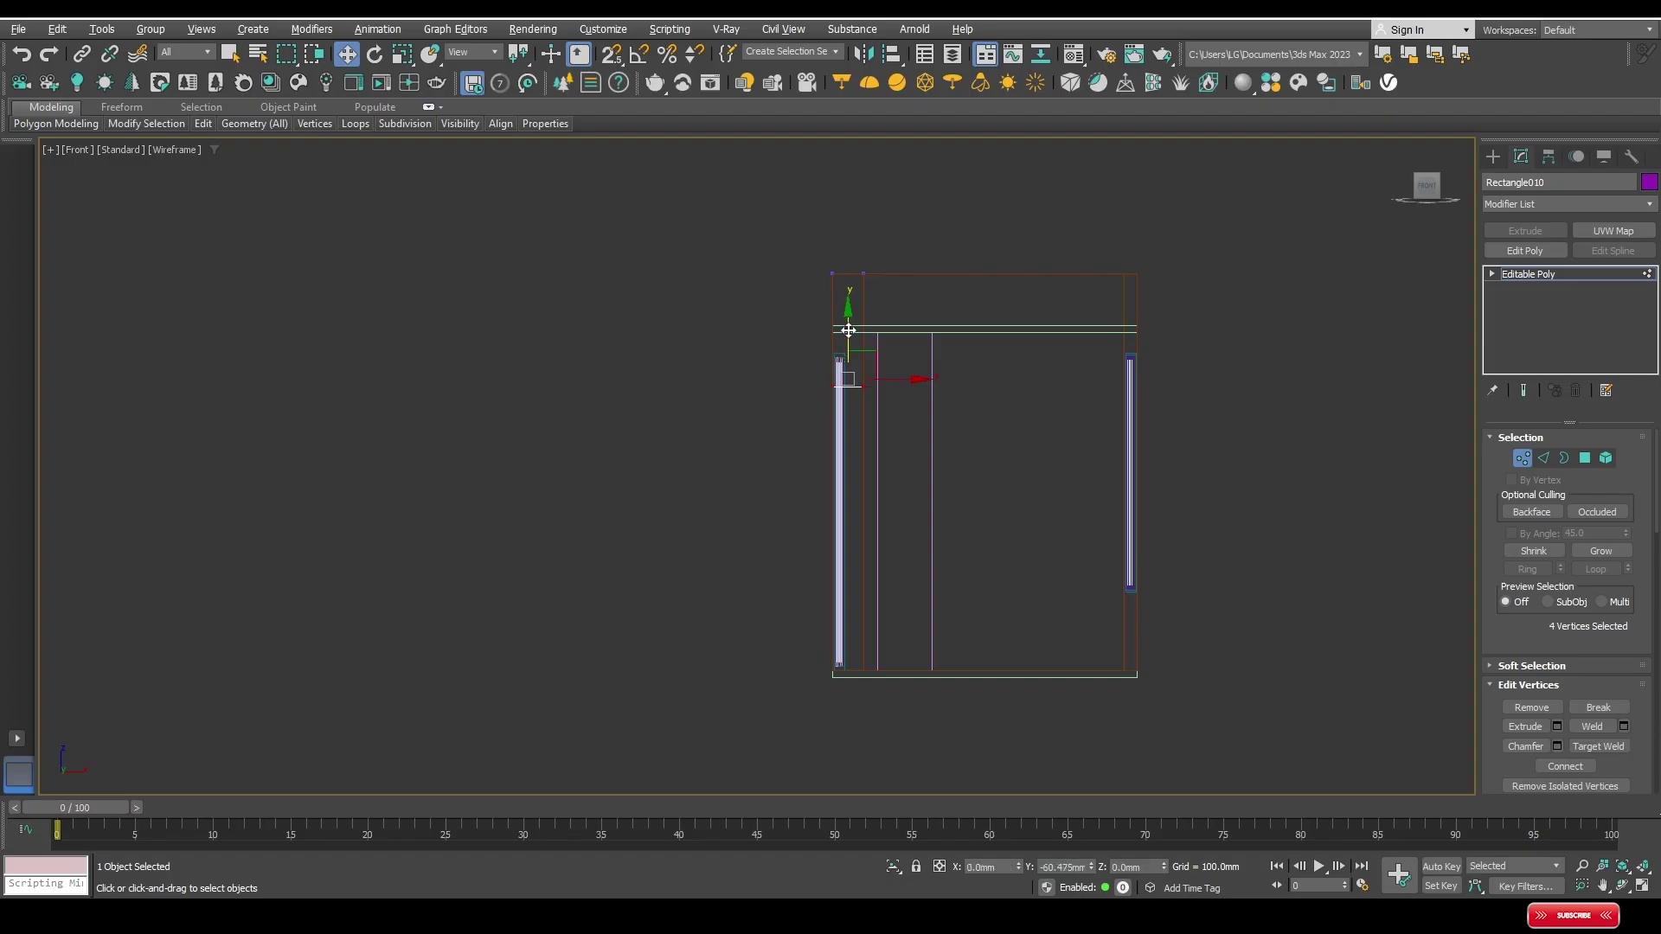
Step: Set the inner door rectangle's length to 2133.6 mm and lower it to the floor
click(933, 446)
double_click(1595, 499)
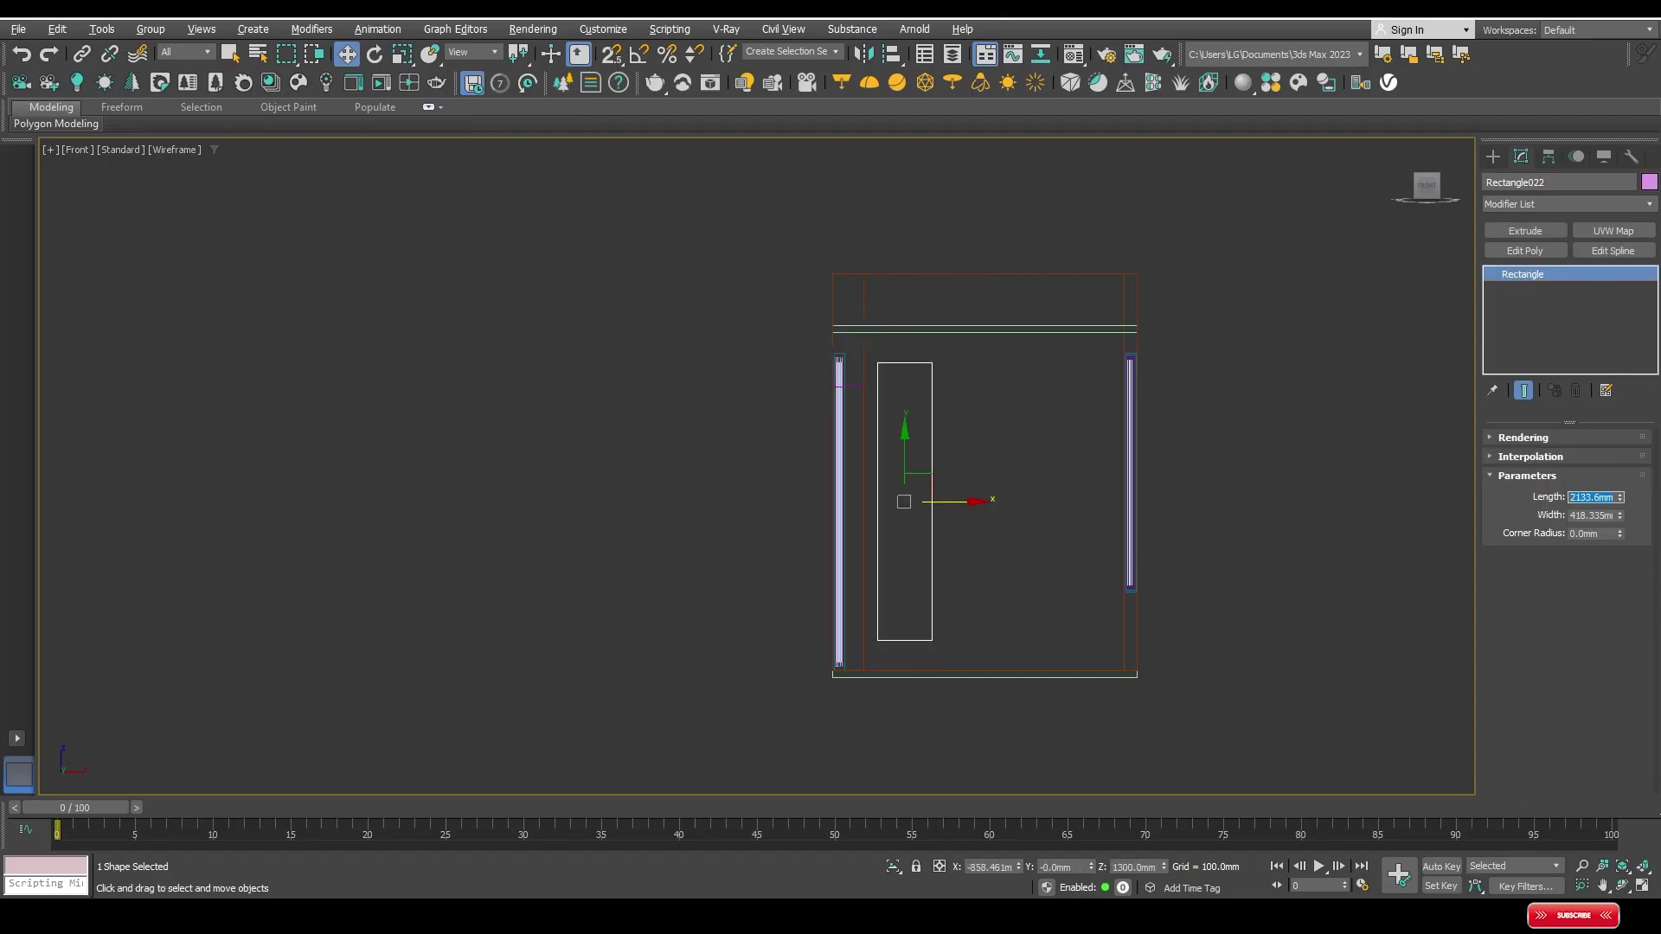
drag(882, 593, 901, 437)
scroll(883, 371, up, 4)
scroll(893, 408, down, 2)
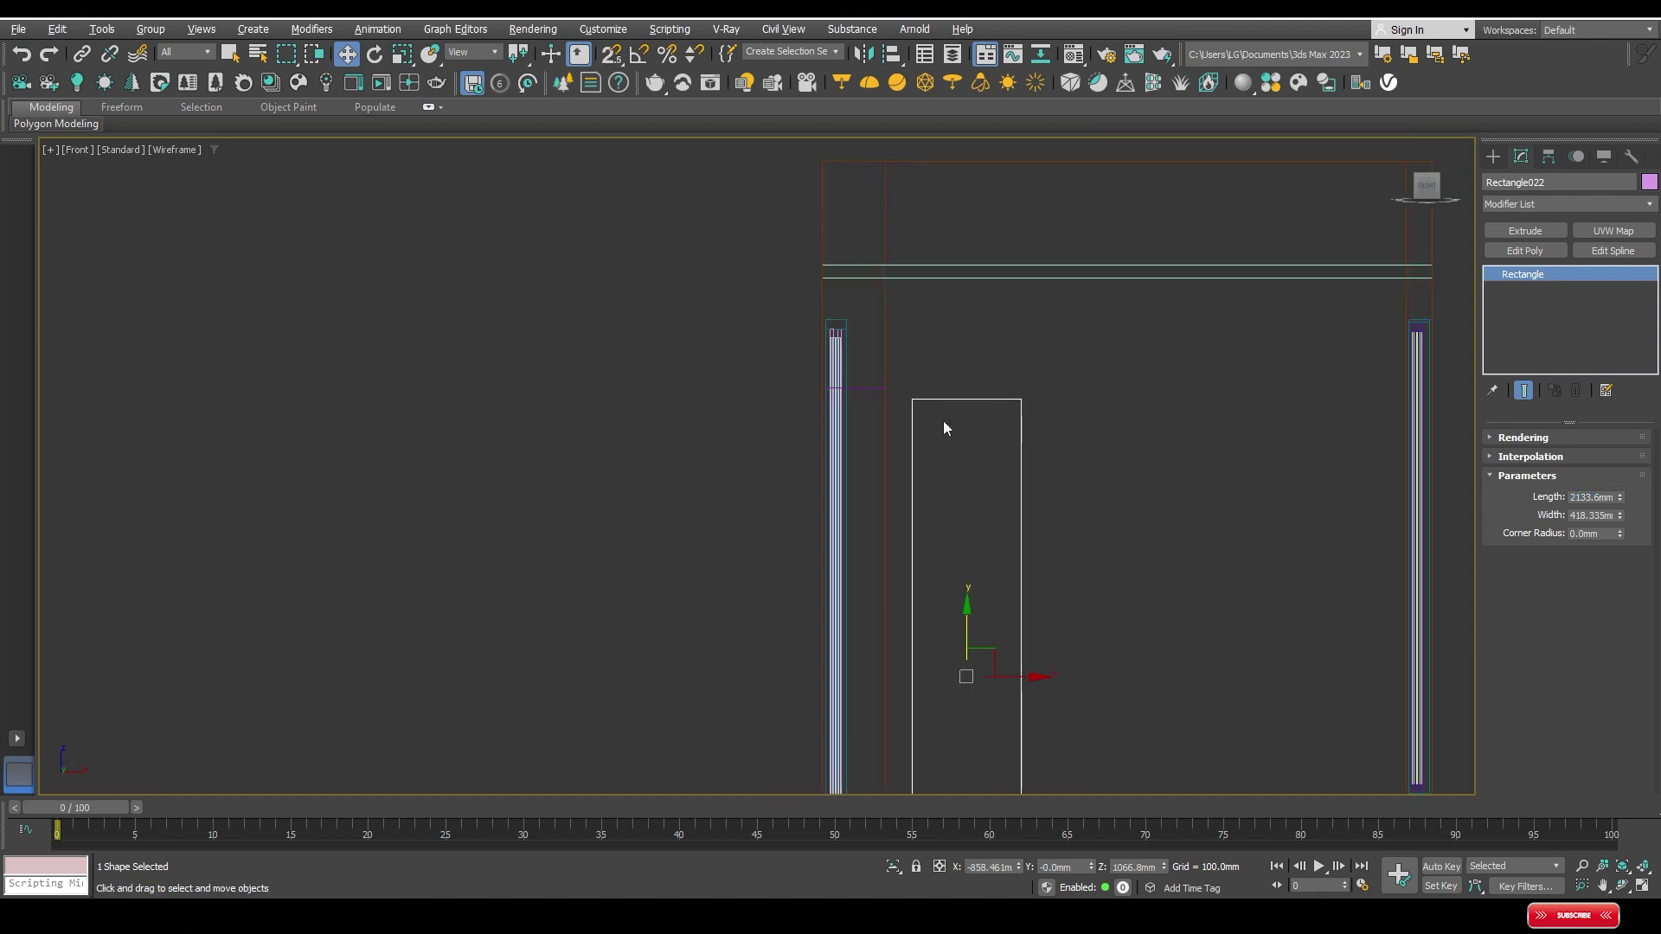
Step: Snap the thin left column's top vertices down to the new door height
click(836, 433)
key(1)
drag(735, 267, 909, 386)
key(s)
scroll(872, 420, up, 3)
drag(842, 488, 702, 554)
click(834, 268)
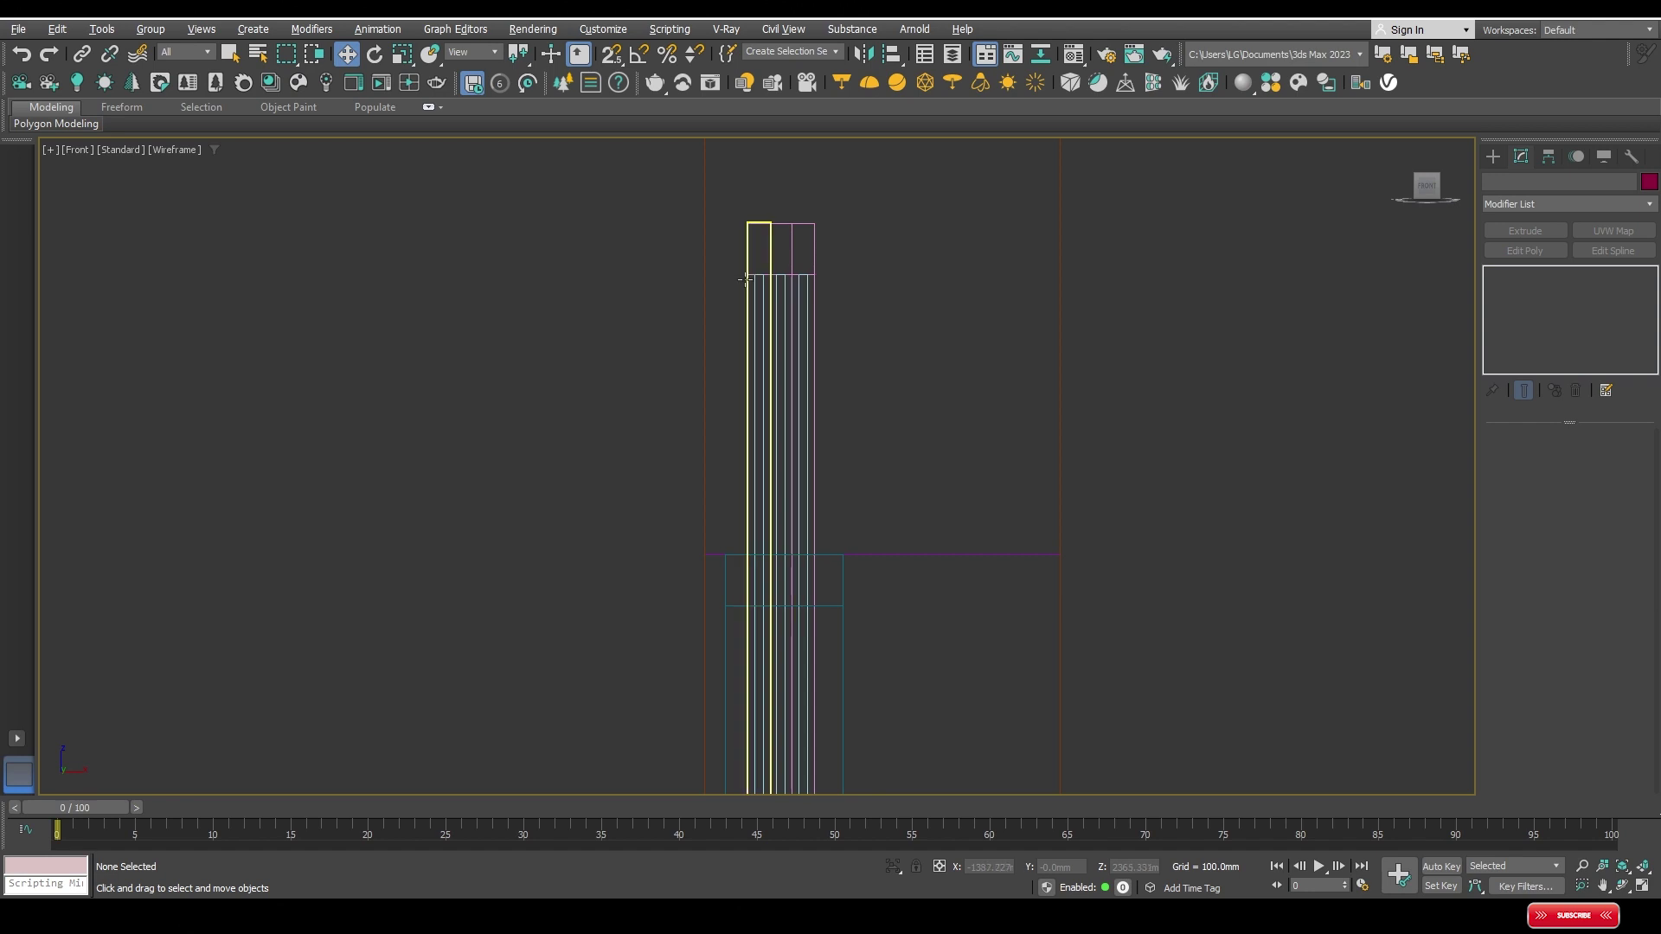
Step: Pull the first thin vertical profile's top vertices down, showing the extruded result
click(746, 279)
click(1524, 303)
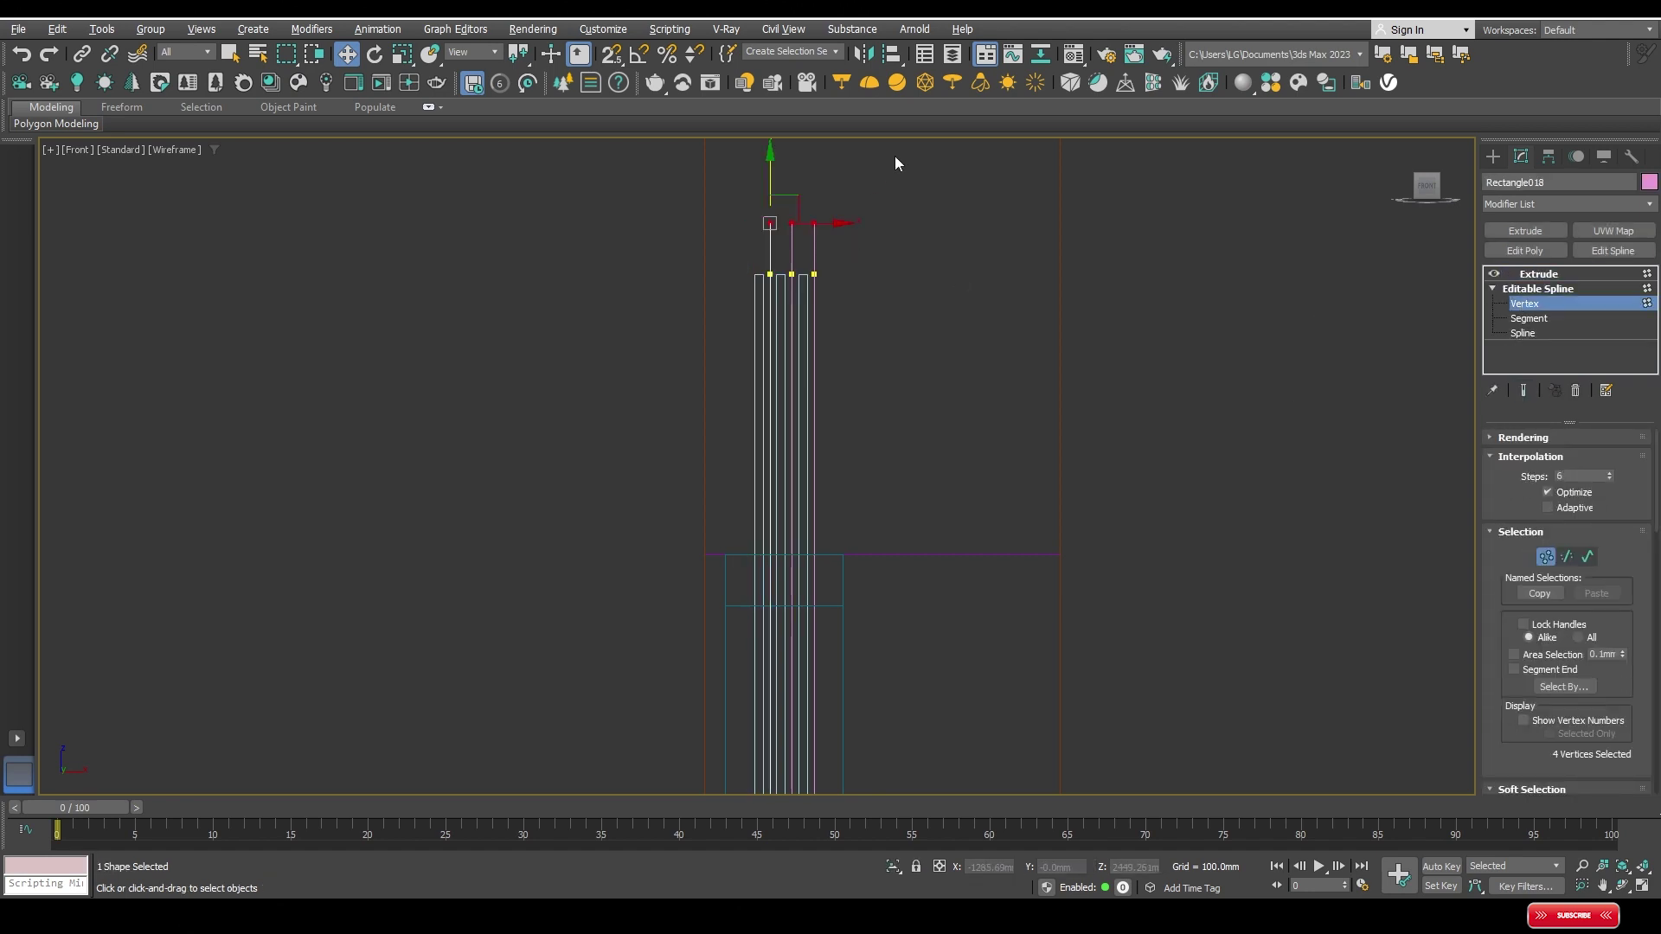
click(1524, 392)
mouse_move(776, 175)
mouse_down()
mouse_move(730, 494)
mouse_move(745, 600)
mouse_up()
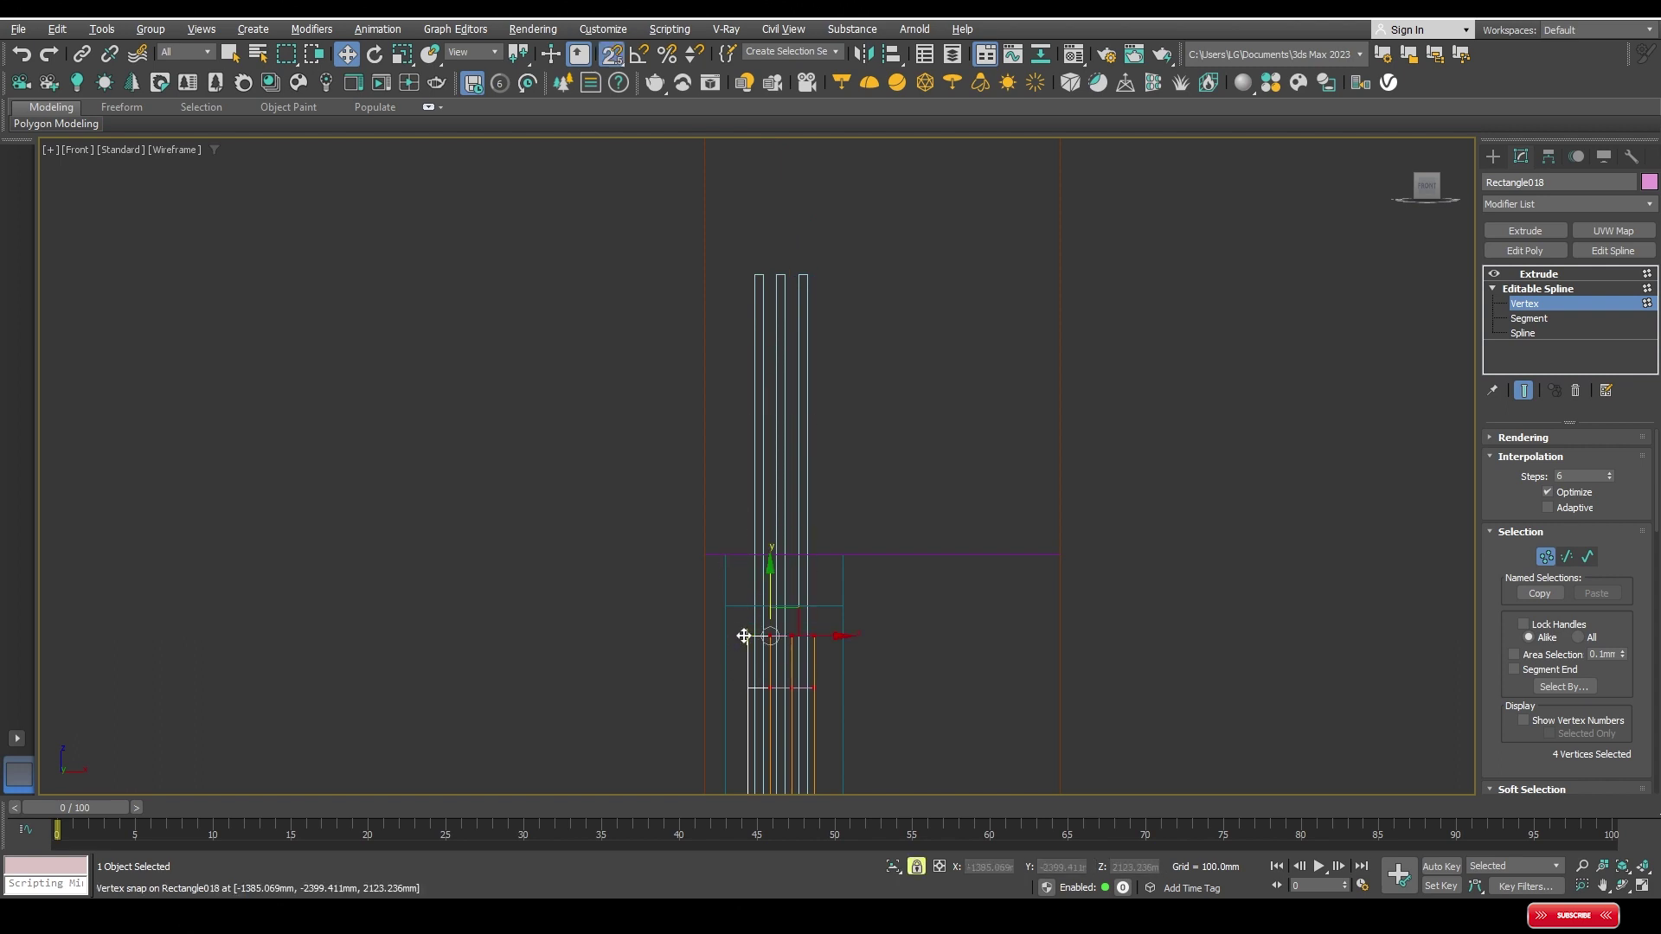
click(1539, 274)
Step: Snap the neighbouring profile's two top vertices down onto the matching frame point
click(757, 283)
click(1527, 303)
drag(853, 259, 693, 360)
key(s)
drag(761, 650, 762, 654)
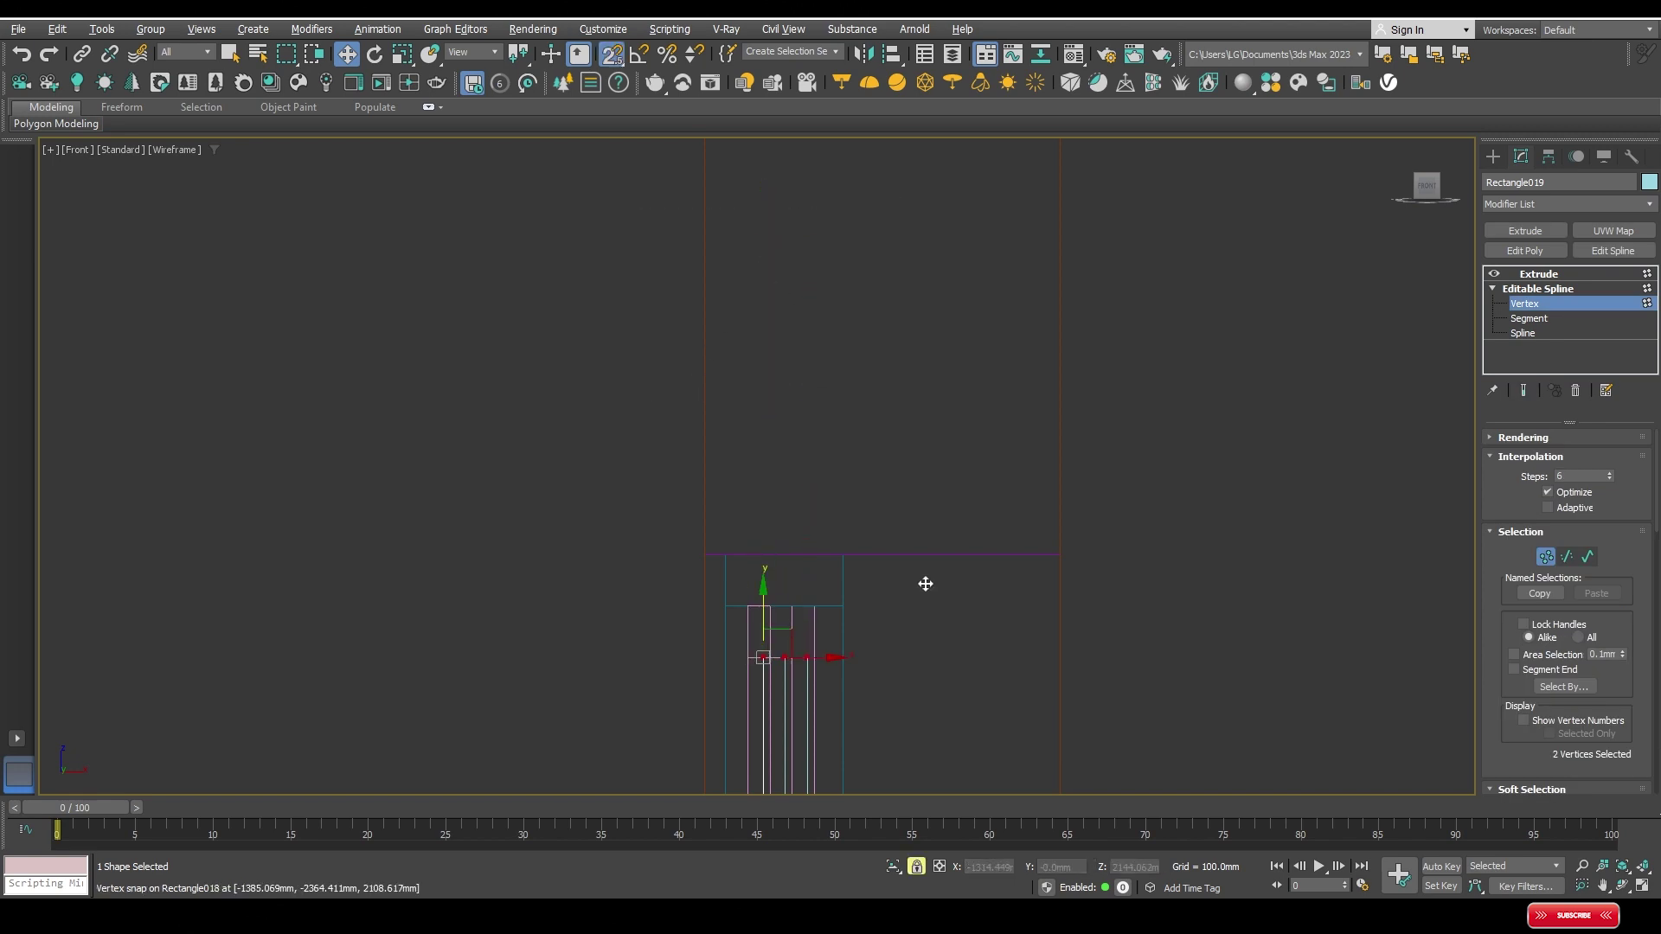
click(1564, 275)
scroll(675, 400, down, 5)
scroll(1138, 389, down, 3)
scroll(1076, 362, up, 3)
scroll(1075, 361, down, 2)
key(space)
Step: Snap the block atop the right post onto the slab corner
click(1073, 359)
scroll(1073, 359, up, 3)
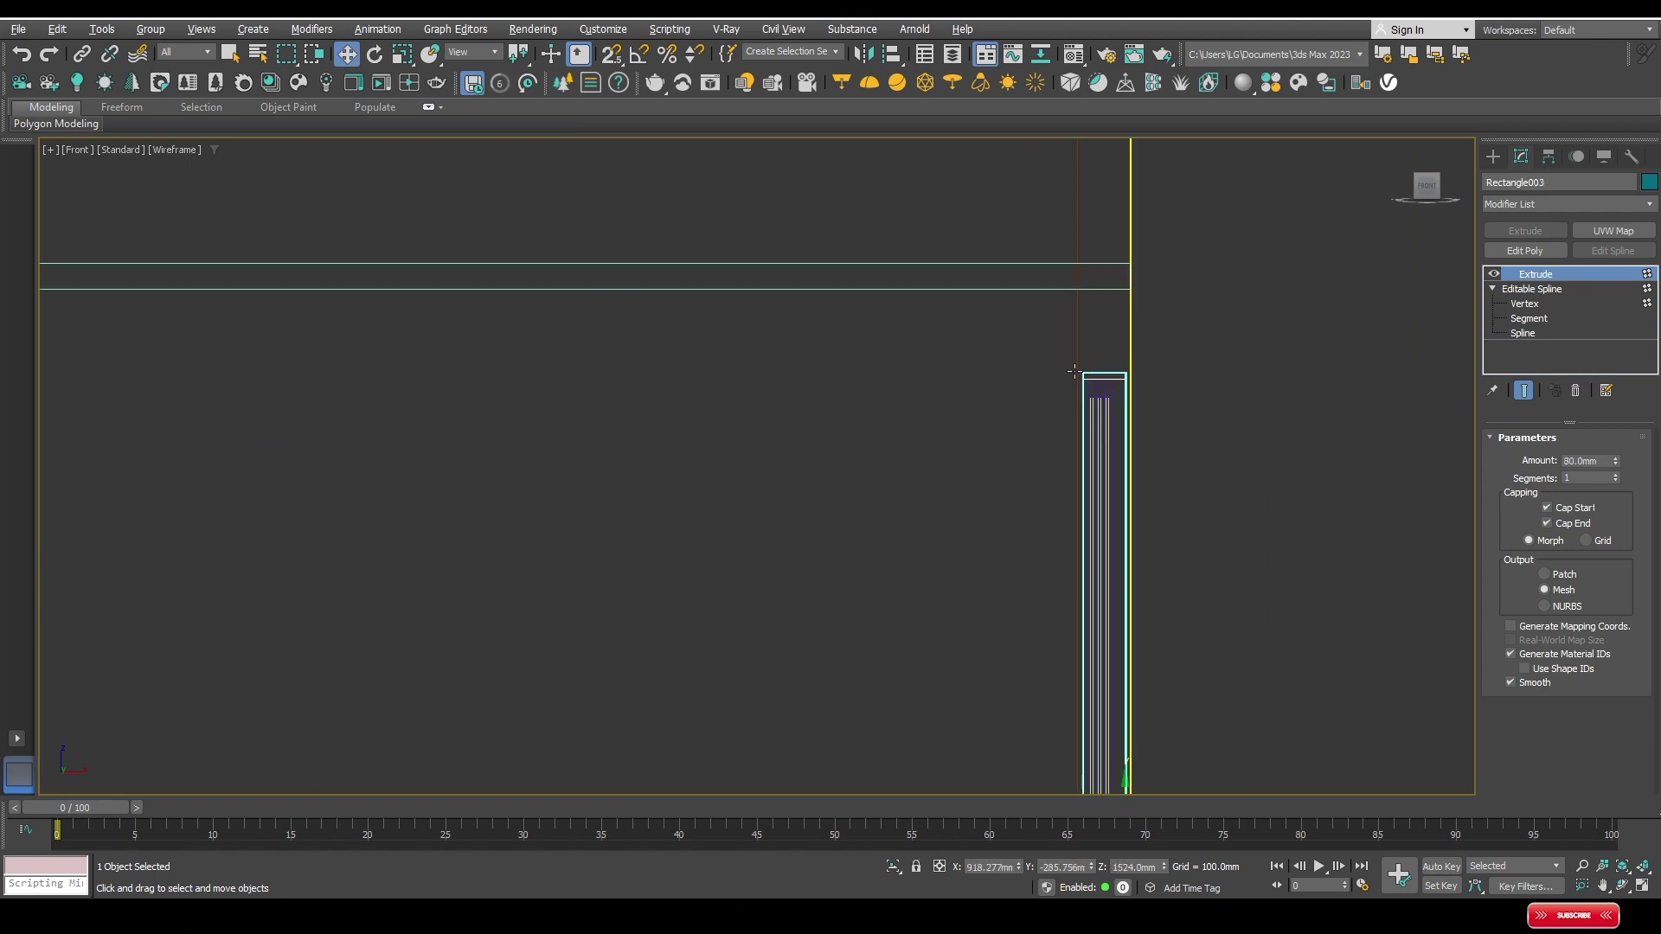
scroll(1098, 259, up, 2)
click(1087, 649)
scroll(1331, 463, down, 3)
drag(1102, 556, 1104, 381)
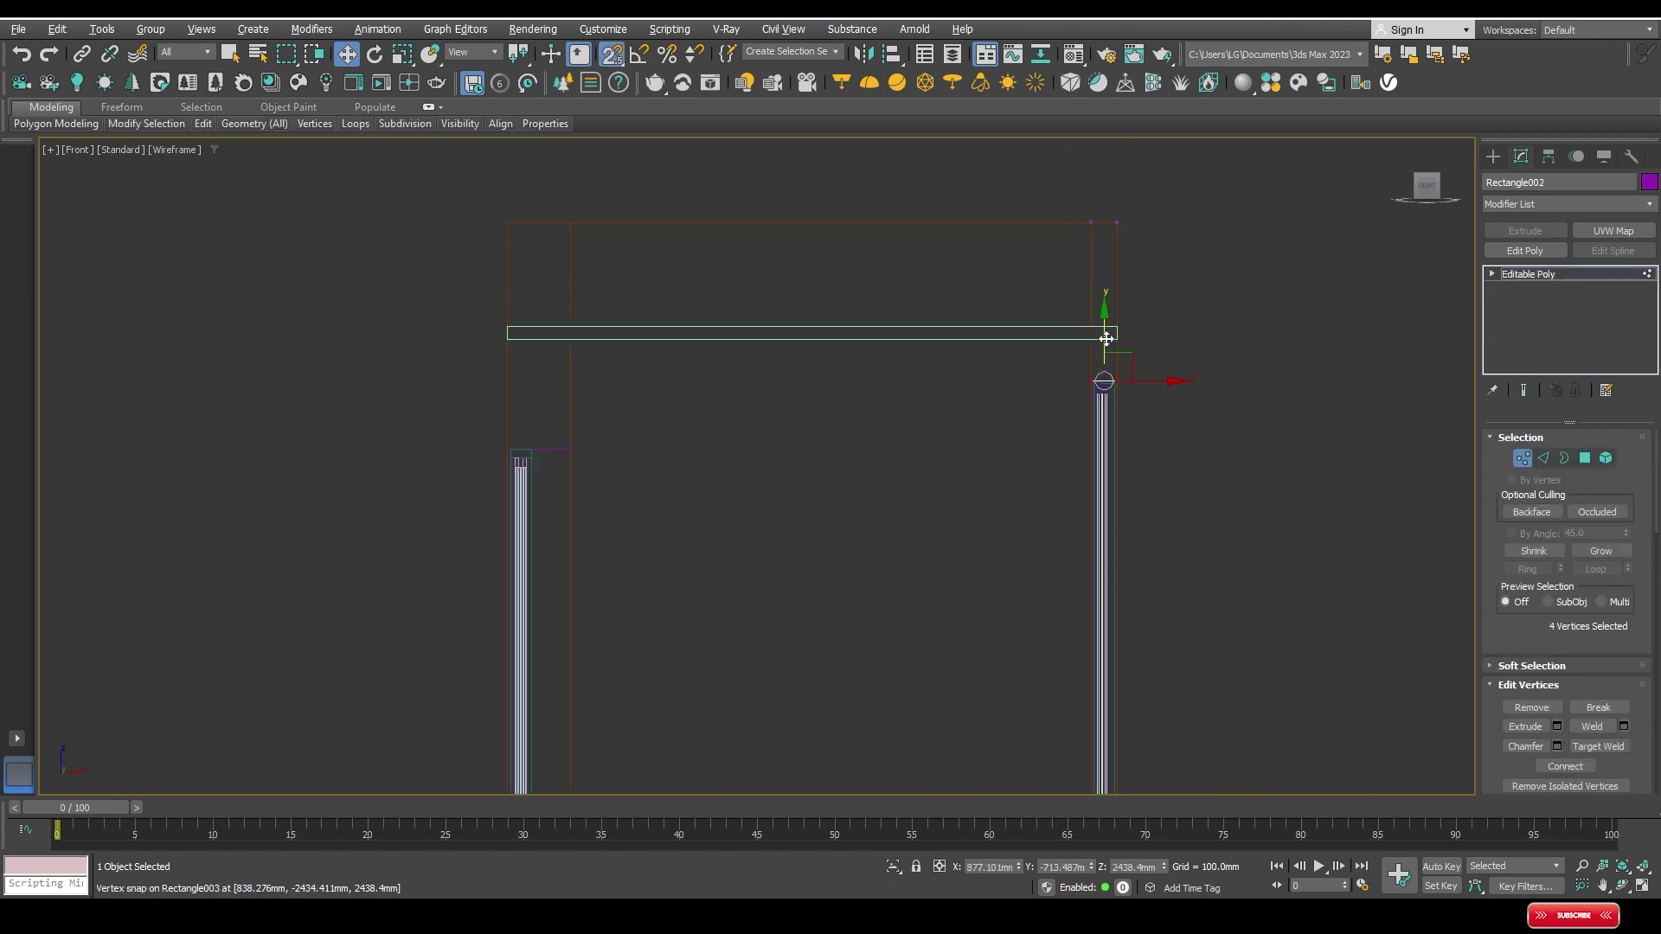
scroll(1099, 433, up, 3)
Step: Raise the right-edge thin profile's top vertices up to the slab
click(1073, 415)
drag(1098, 277, 1098, 352)
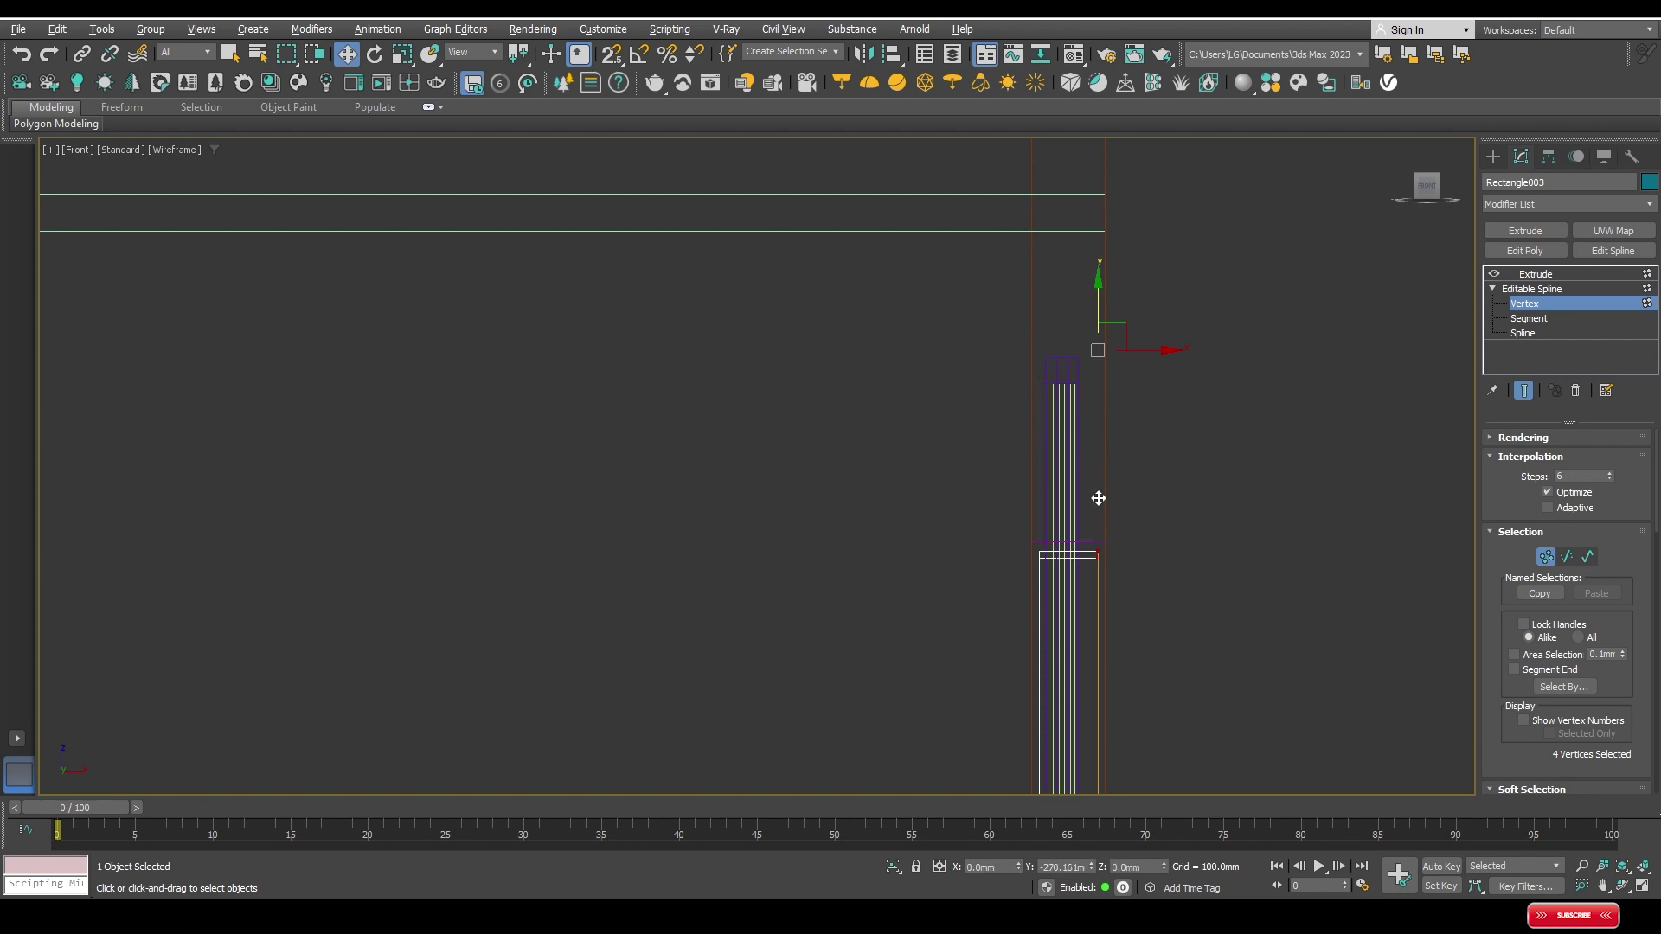
scroll(1111, 517, up, 4)
drag(1111, 517, 1014, 355)
Step: Put the remaining thin profiles into vertex editing, then select the thin horizontal slab
click(1089, 484)
scroll(1088, 484, down, 3)
click(1525, 303)
scroll(986, 280, up, 4)
click(990, 334)
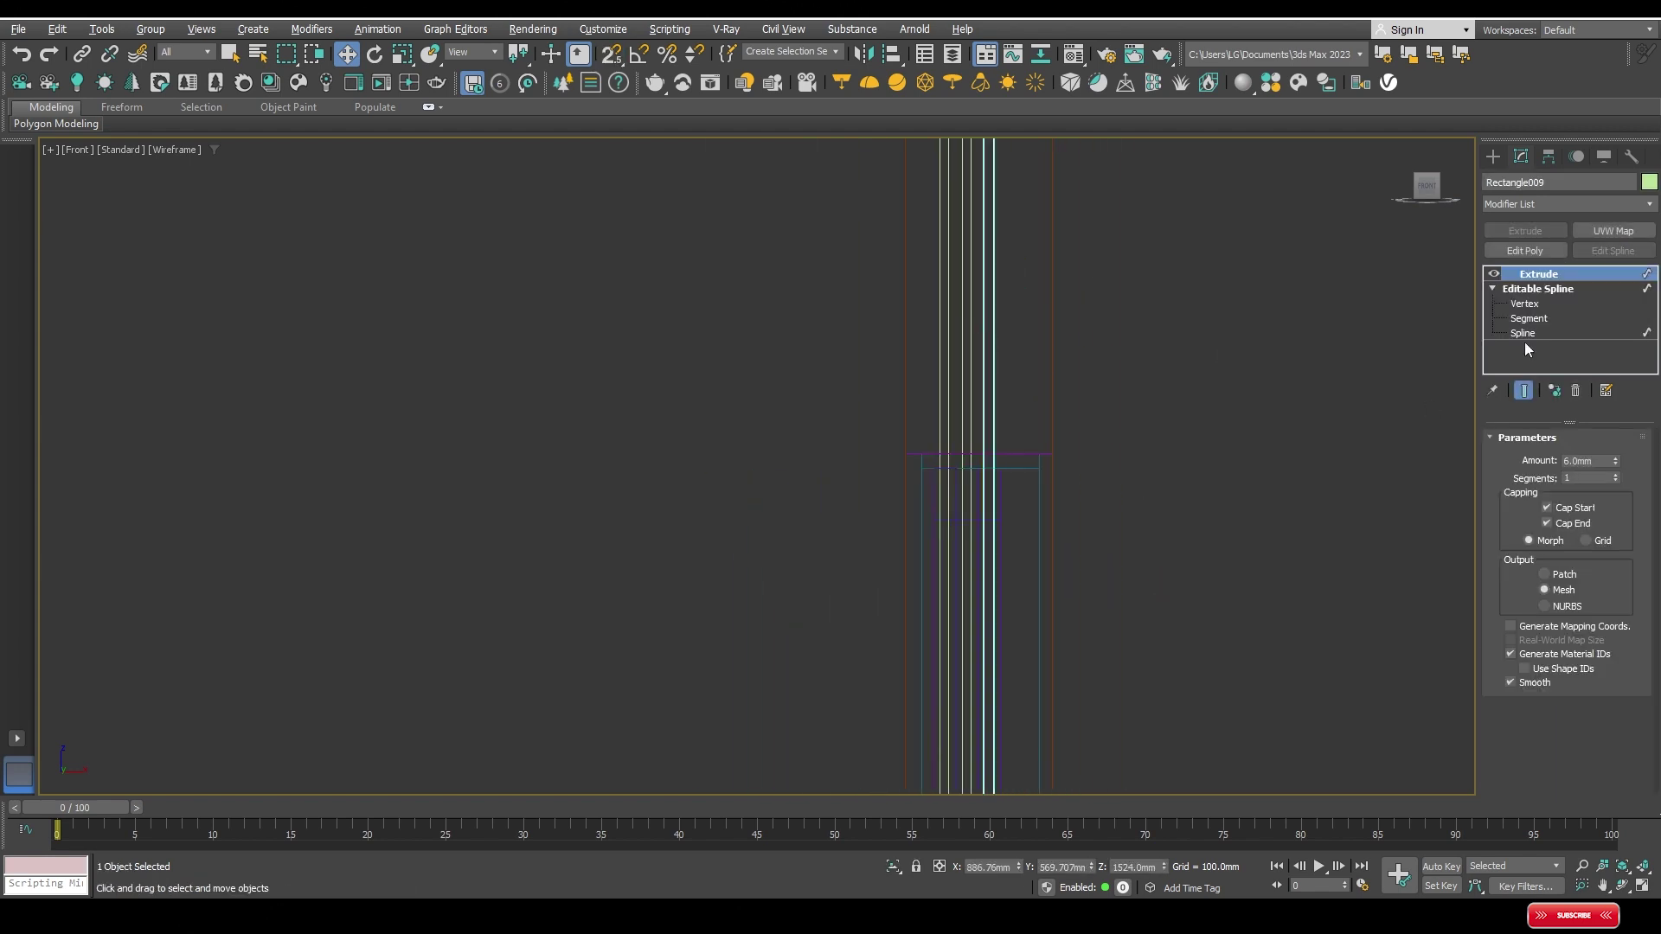
key(1)
scroll(1039, 320, up, 3)
scroll(1198, 393, down, 5)
scroll(822, 375, up, 3)
click(822, 354)
Step: Inspect the slab from below in a wireframe perspective view
key(p)
key(z)
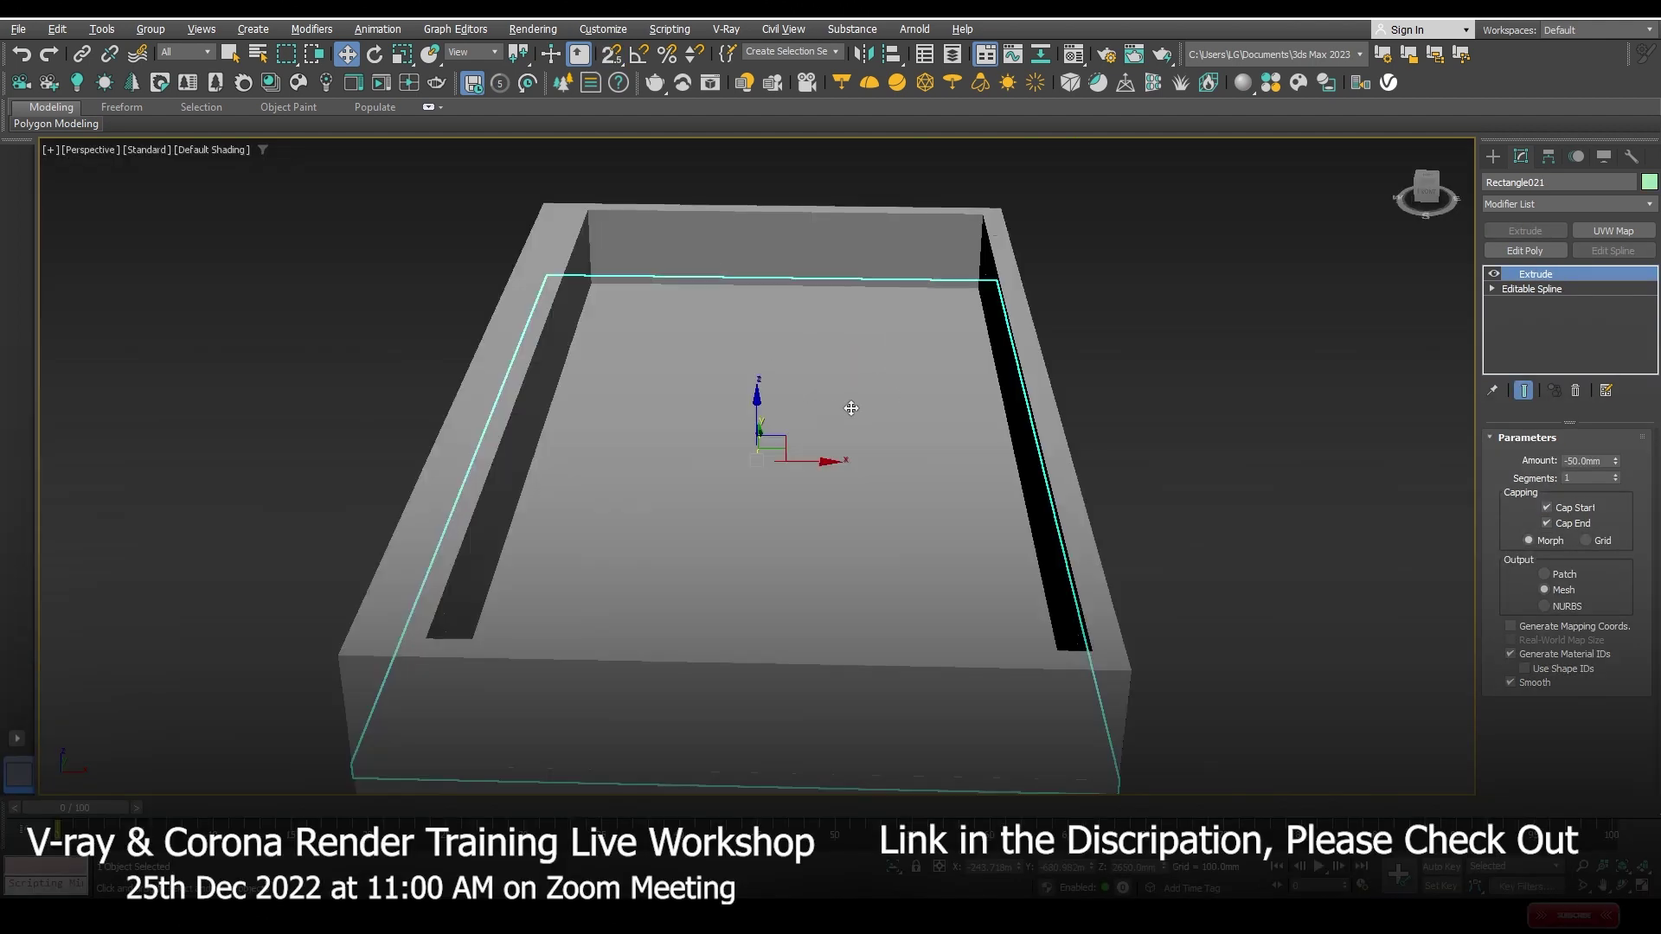
key(F3)
mouse_move(842, 389)
alt+middle_down()
mouse_move(787, 458)
mouse_move(741, 386)
mouse_move(734, 402)
alt+middle_up()
Step: In Top view, snap the slab's edge segment inward to the wall line
key(t)
key(z)
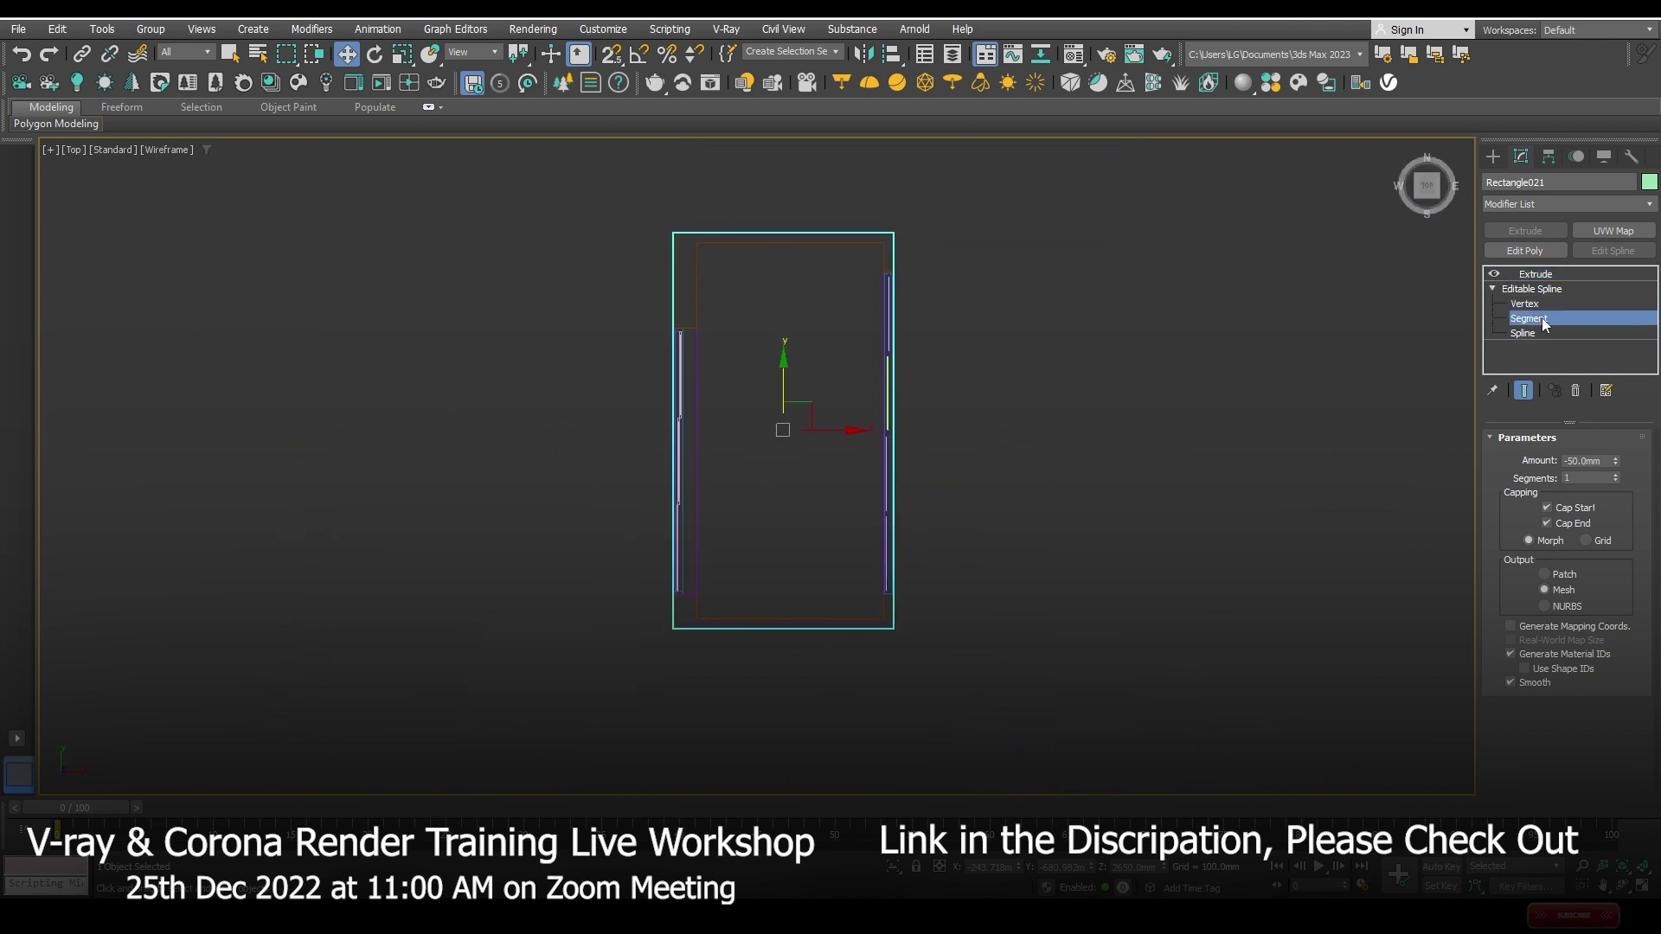
click(1530, 318)
scroll(781, 200, up, 4)
scroll(779, 225, up, 2)
key(s)
drag(778, 283, 1051, 307)
scroll(1073, 338, down, 3)
scroll(1062, 279, up, 4)
Step: Turn snapping off and finish editing the slab outline
key(s)
scroll(1012, 315, down, 4)
scroll(882, 278, up, 4)
scroll(882, 278, down, 4)
key(s)
scroll(938, 314, up, 4)
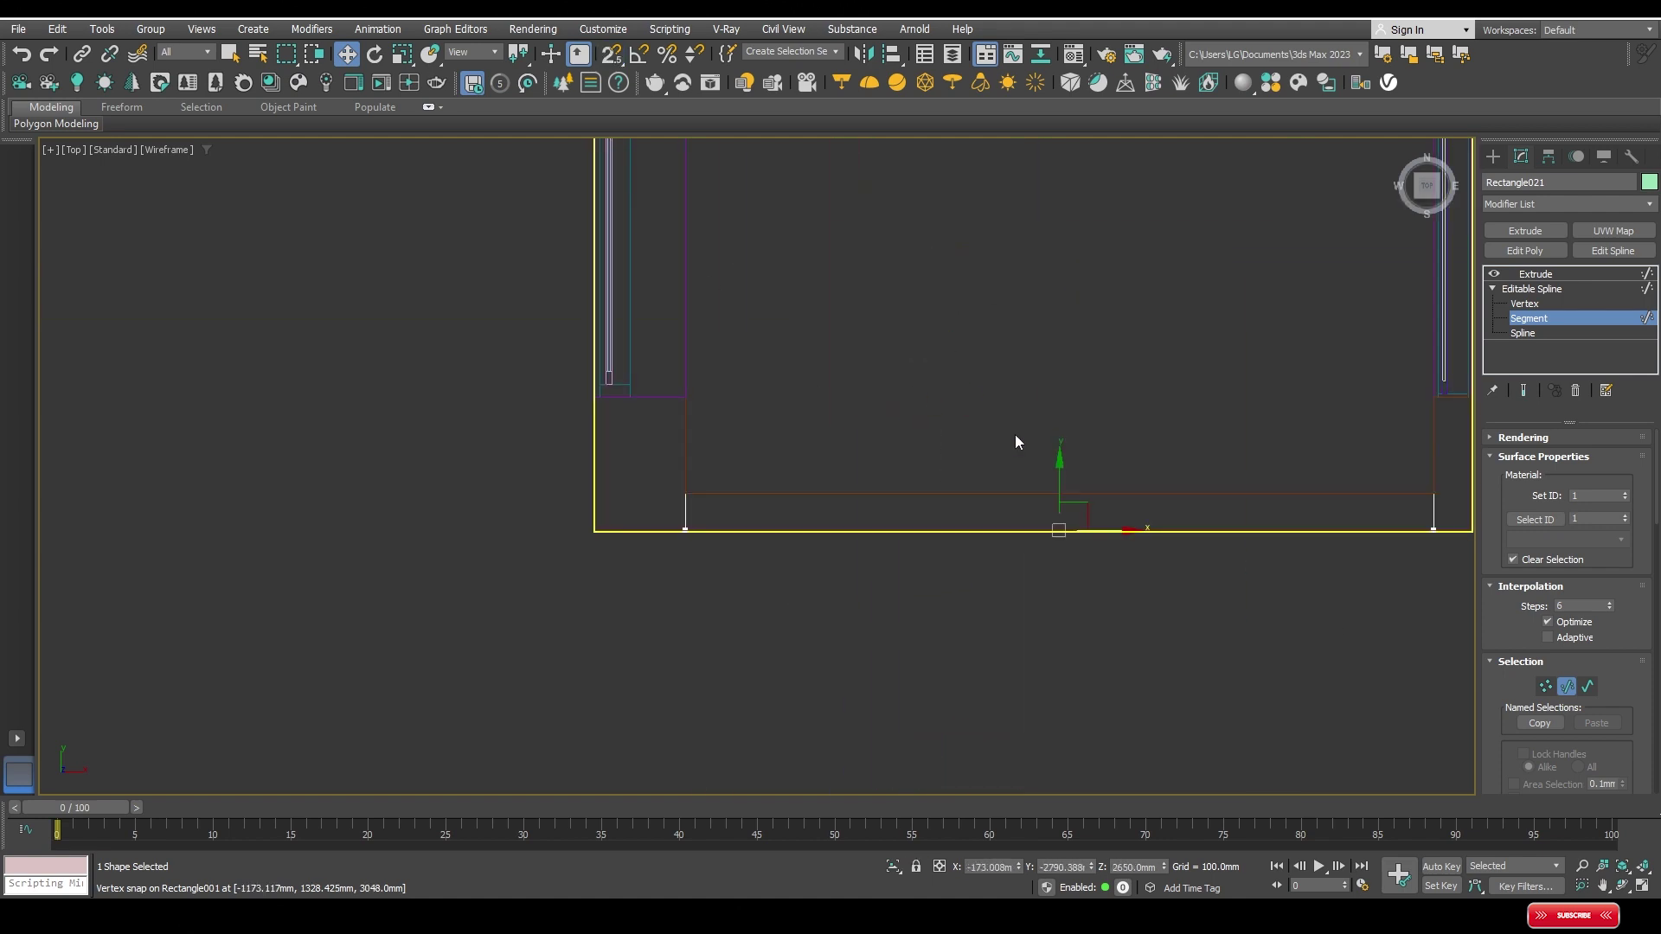
key(q)
scroll(1094, 305, down, 3)
scroll(824, 391, down, 4)
Step: Check the trimmed slab in Front view, then reselect it in Top view
key(f)
scroll(813, 308, down, 3)
scroll(854, 384, down, 2)
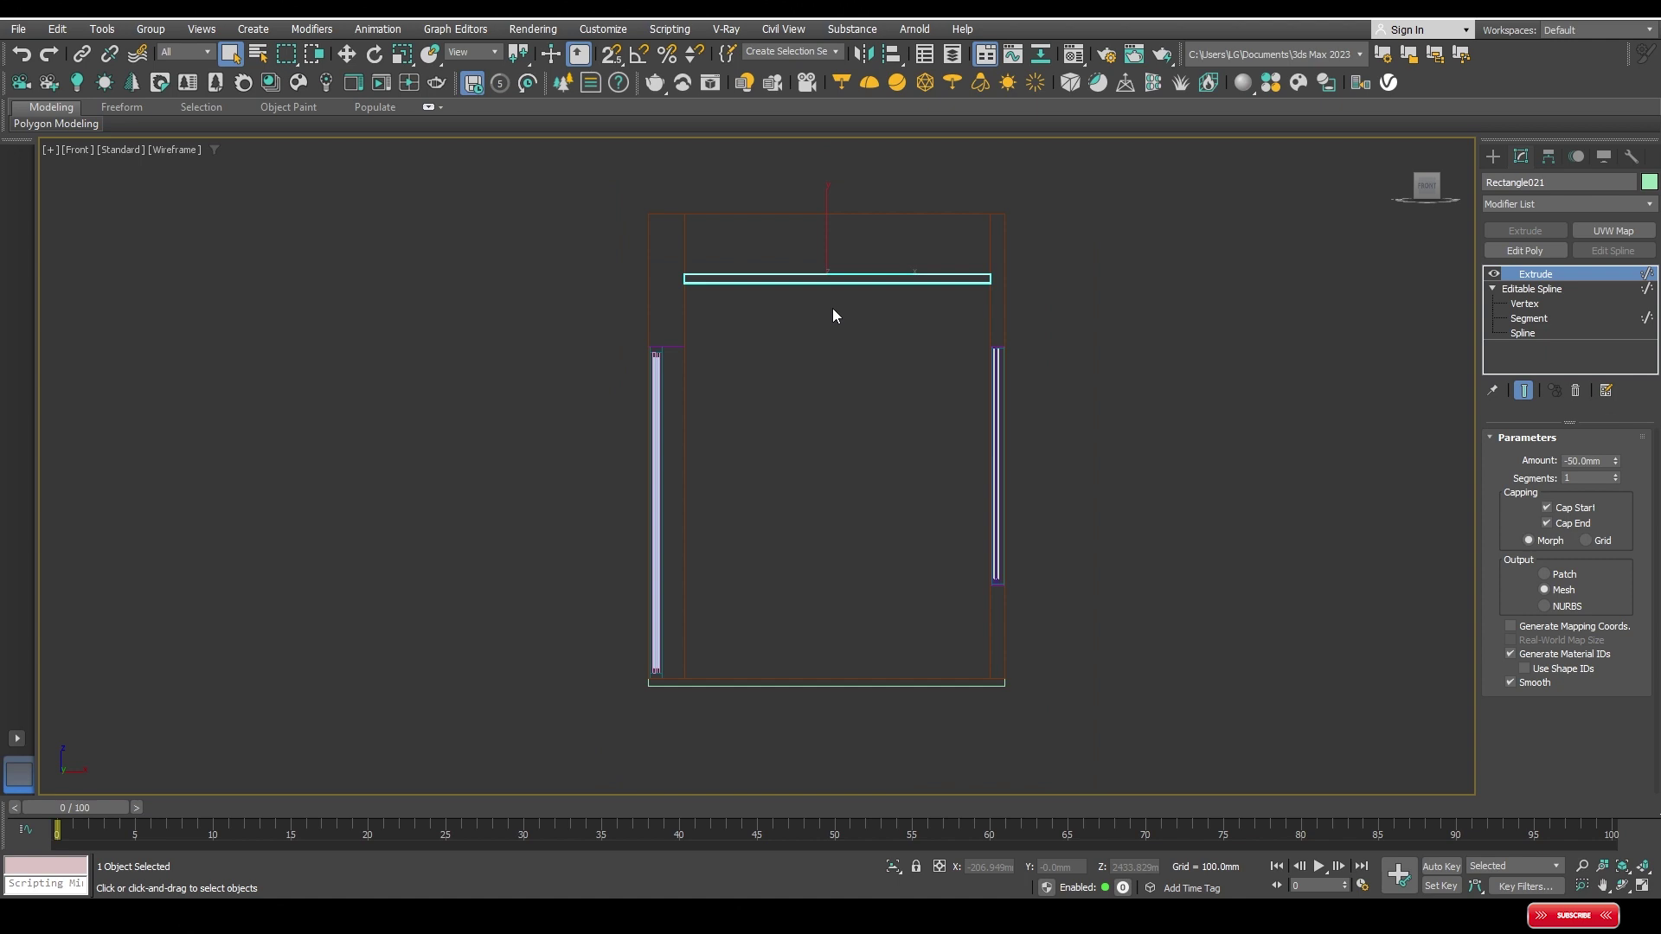
click(828, 320)
click(817, 280)
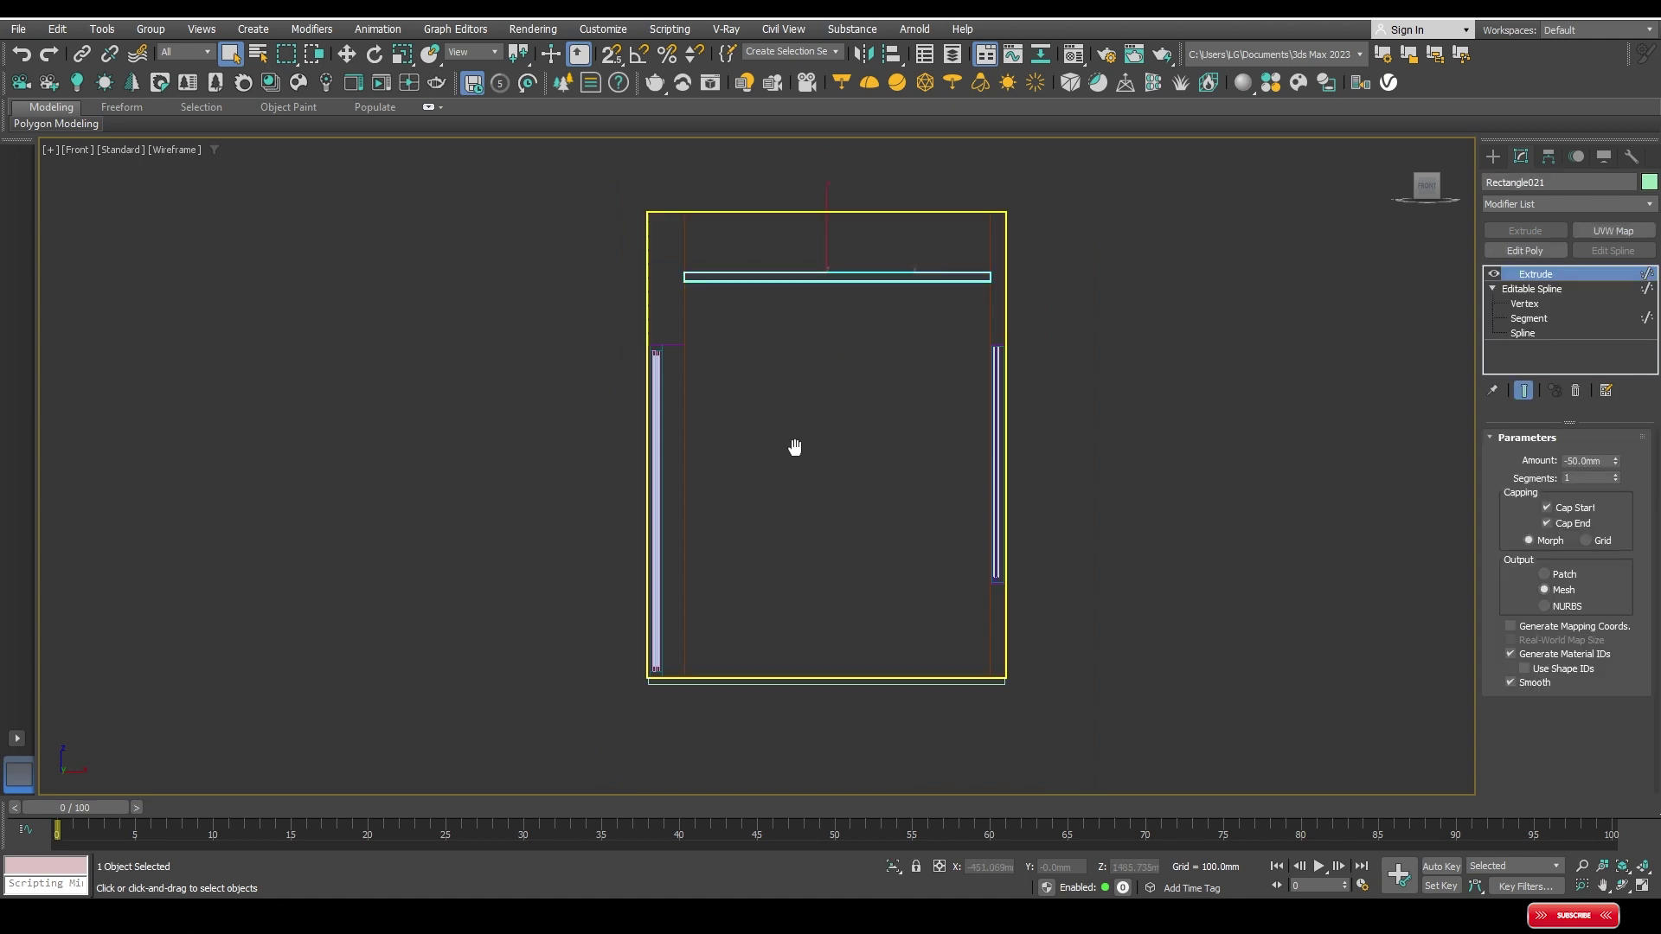
key(t)
scroll(804, 398, down, 3)
scroll(815, 365, up, 7)
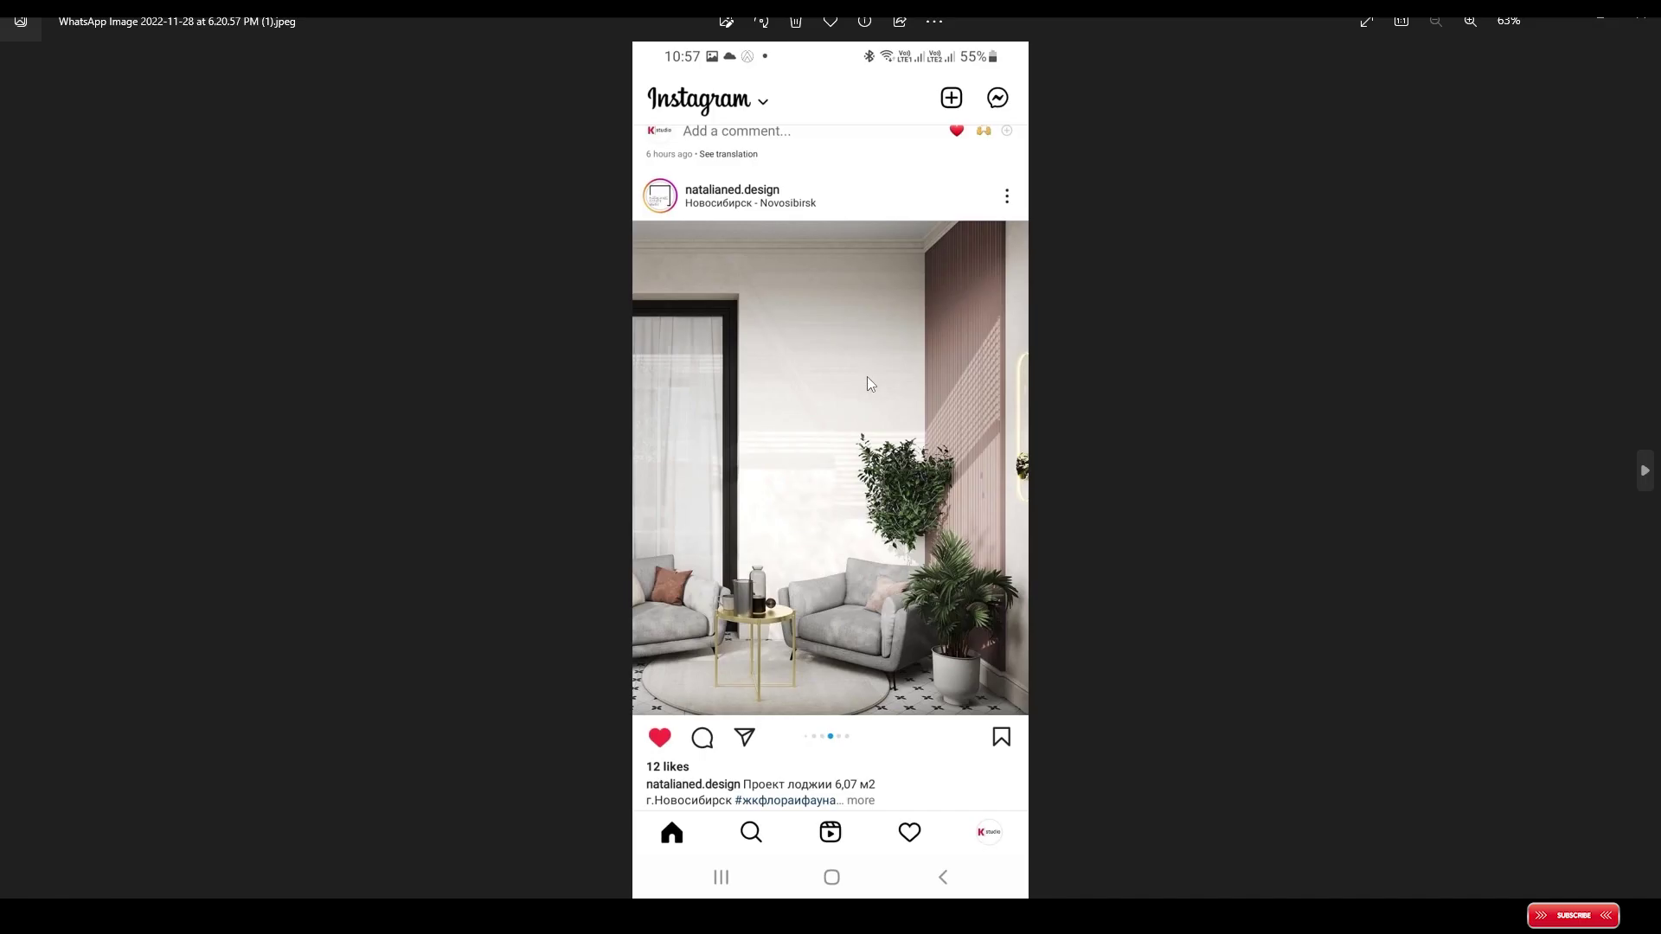
Step: Browse the Instagram loggia screenshots and zoom into the vertical slatted wall panel
key(Right)
key(Right)
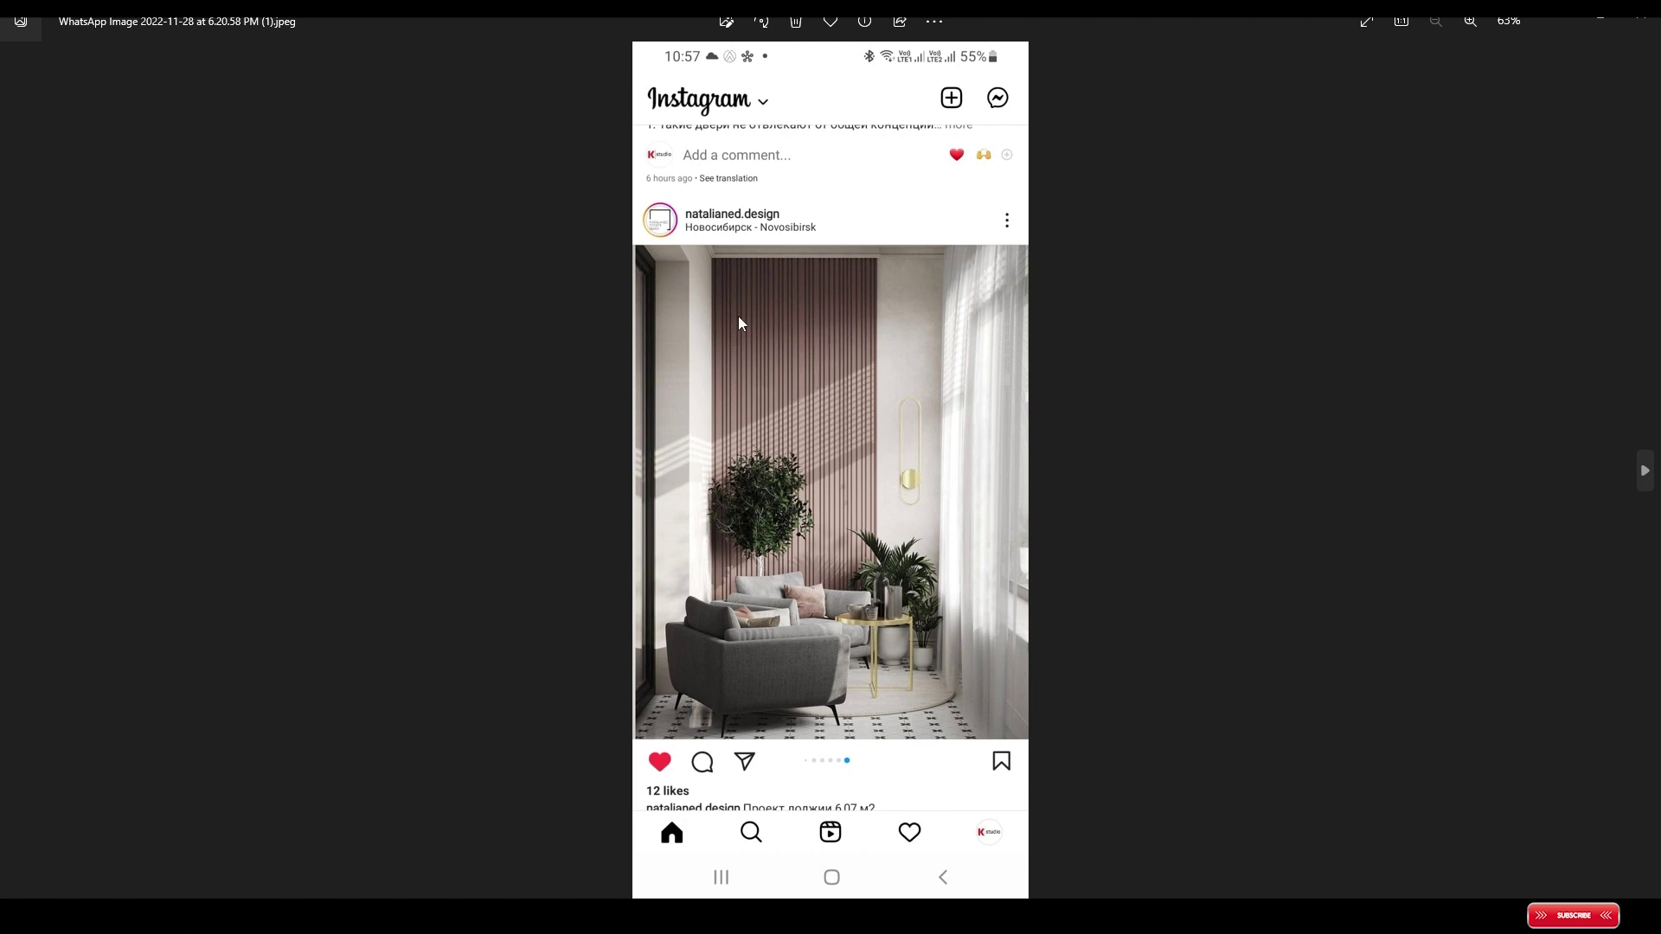
key(Left)
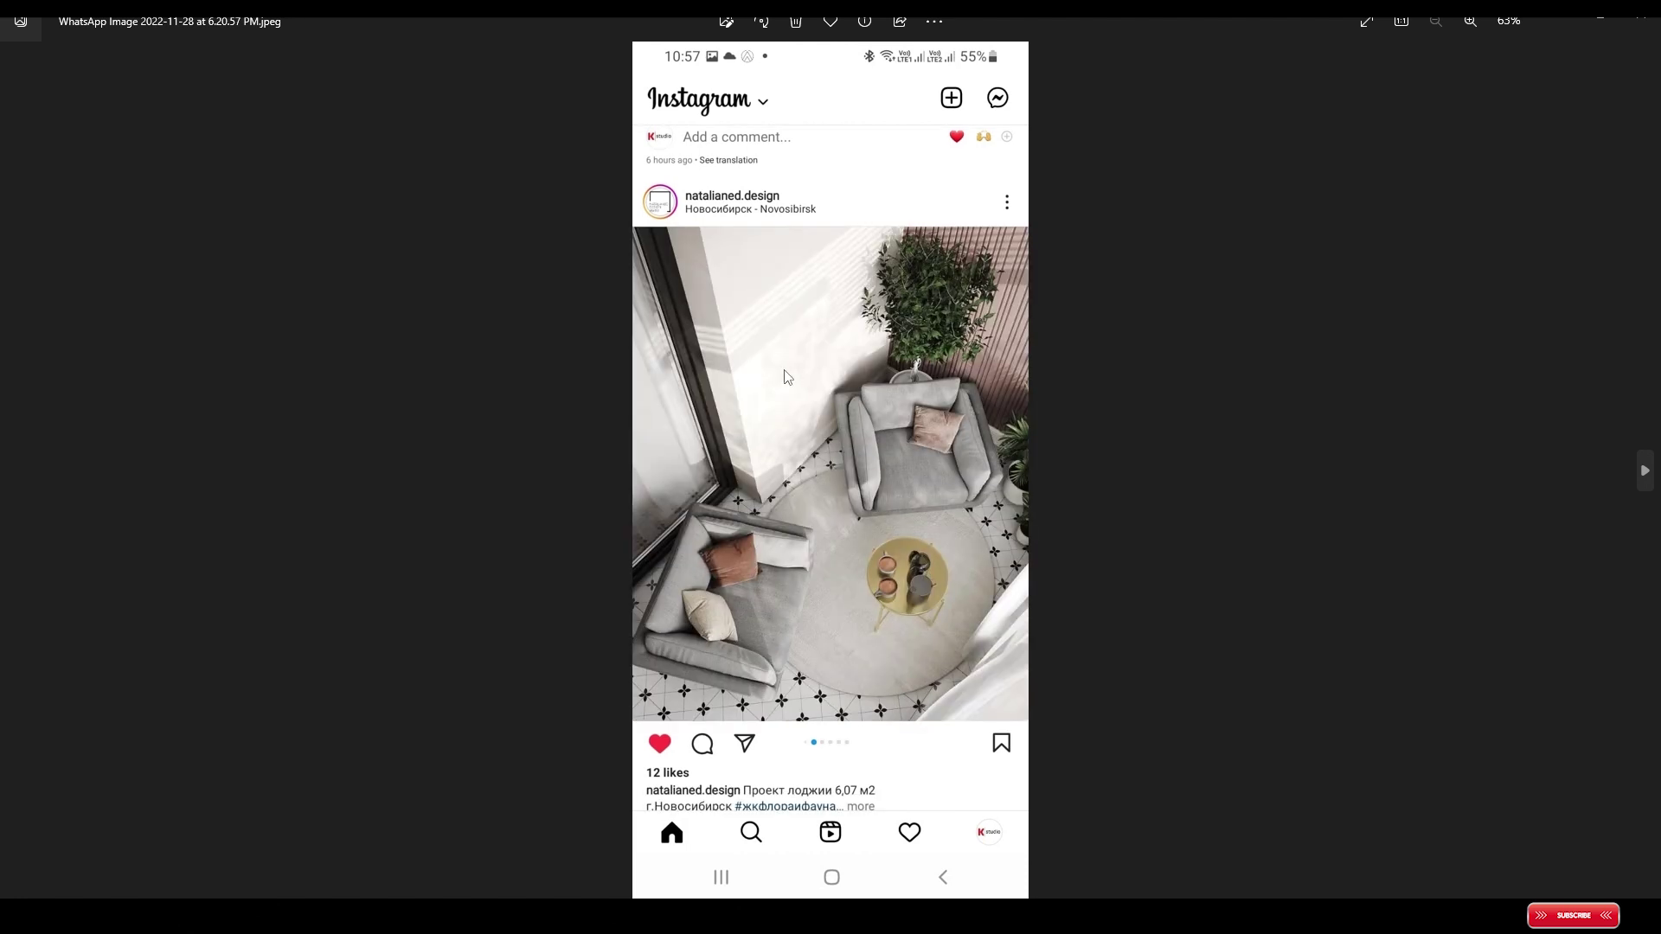
key(Left)
key(Left)
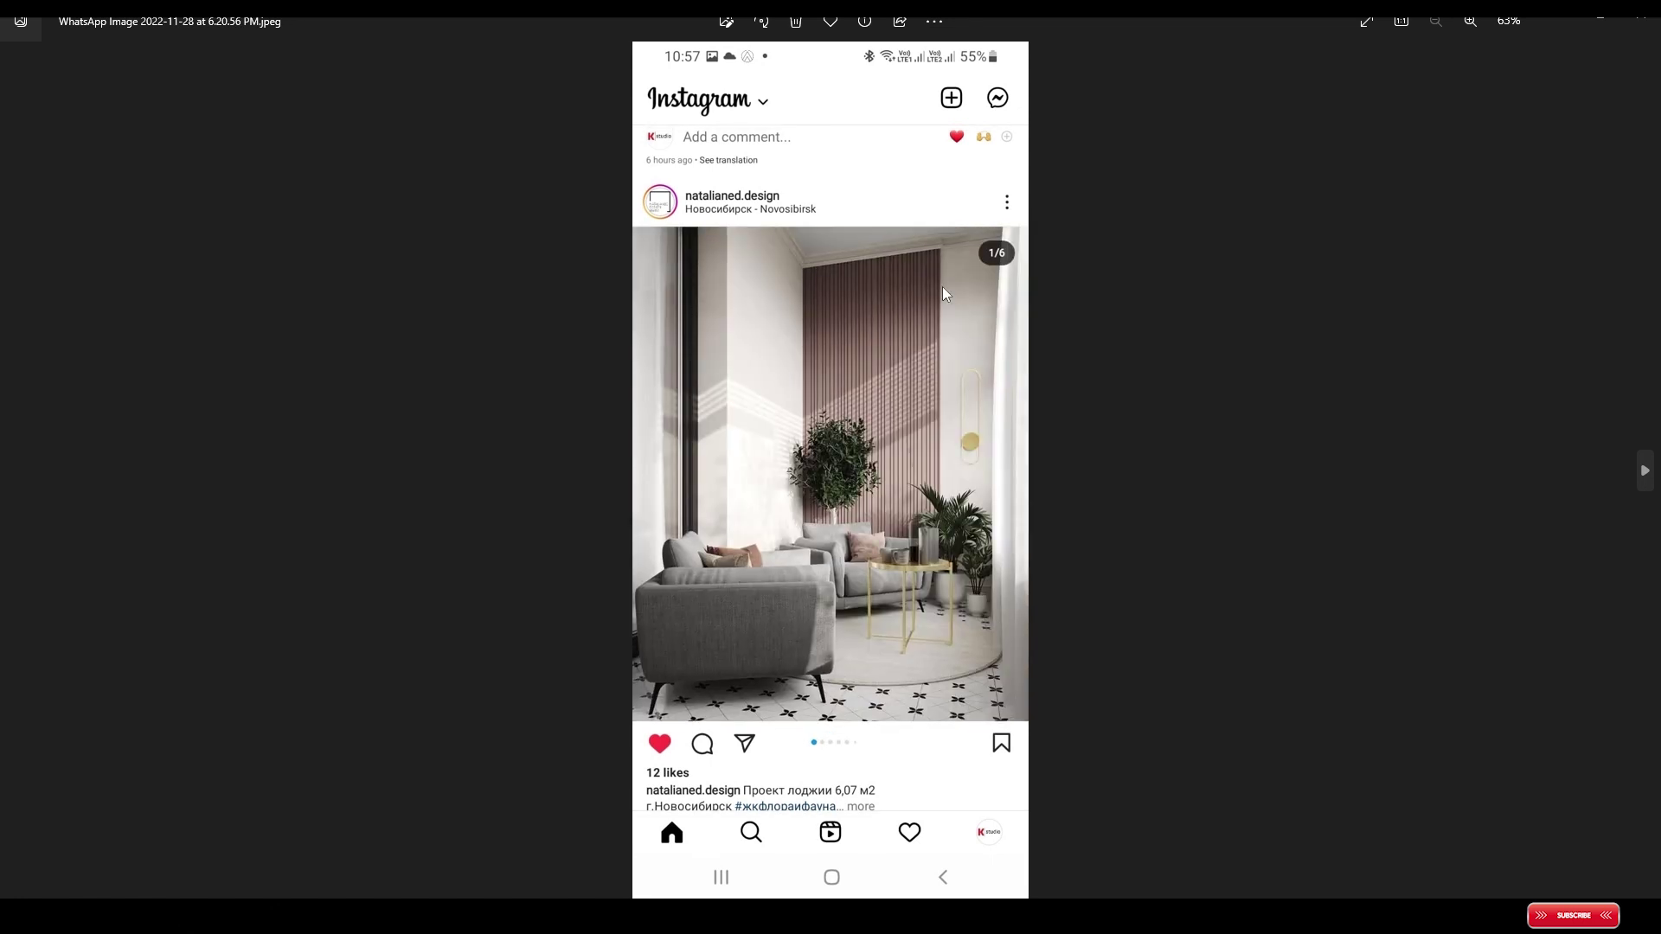
key(Right)
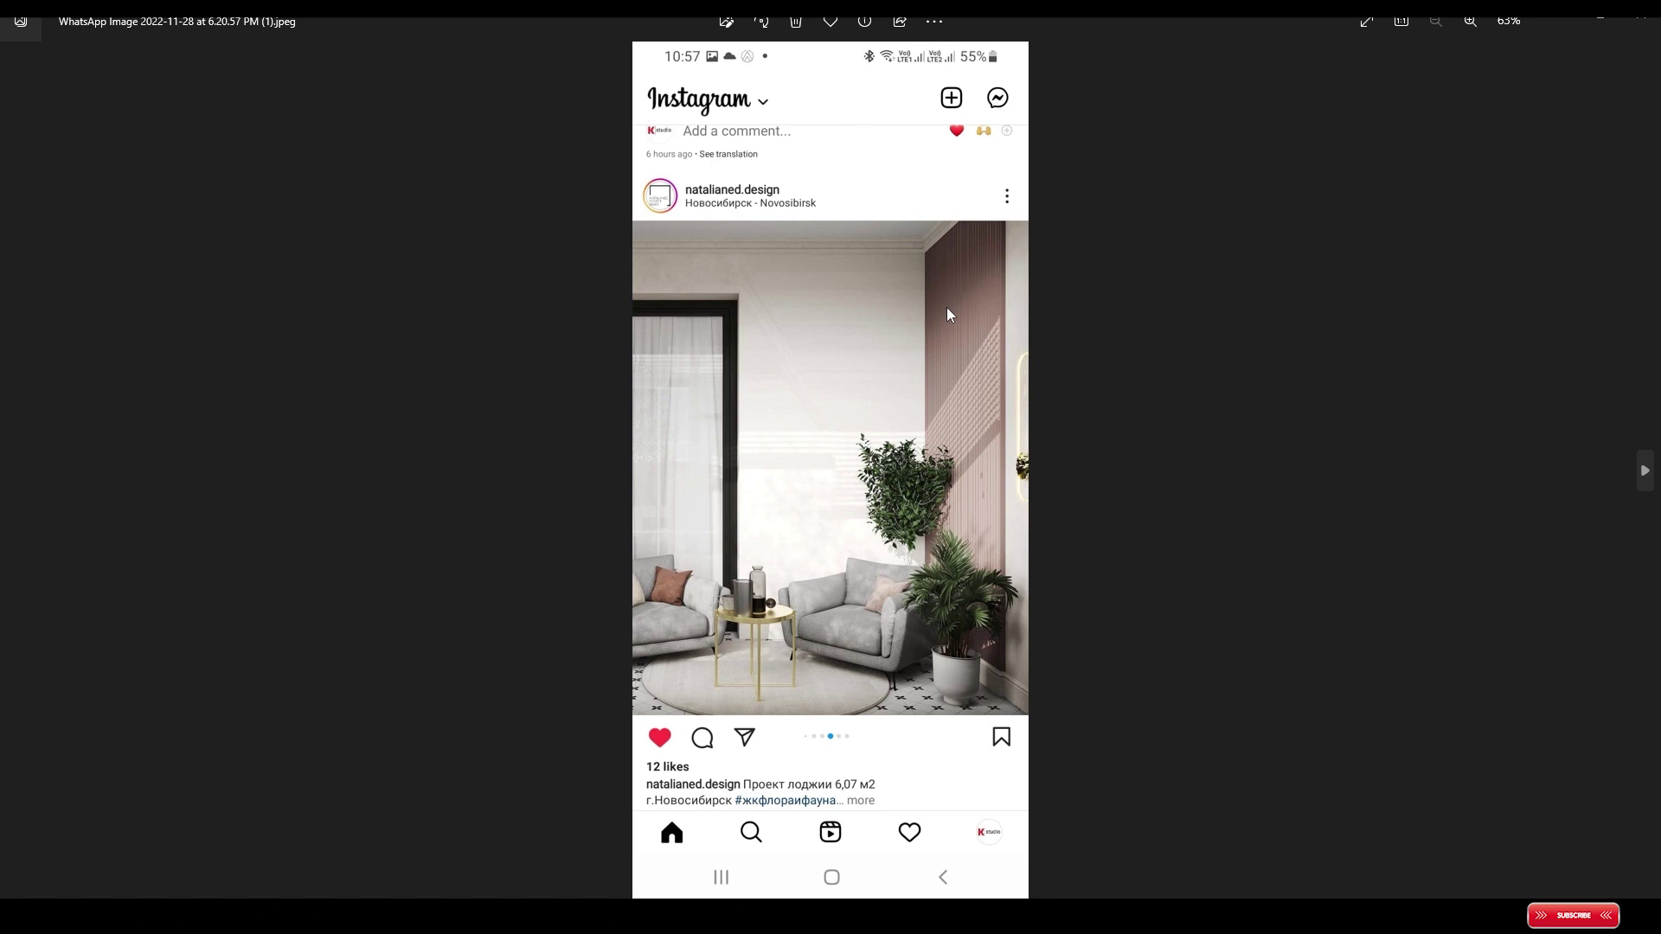
key(Right)
key(Right)
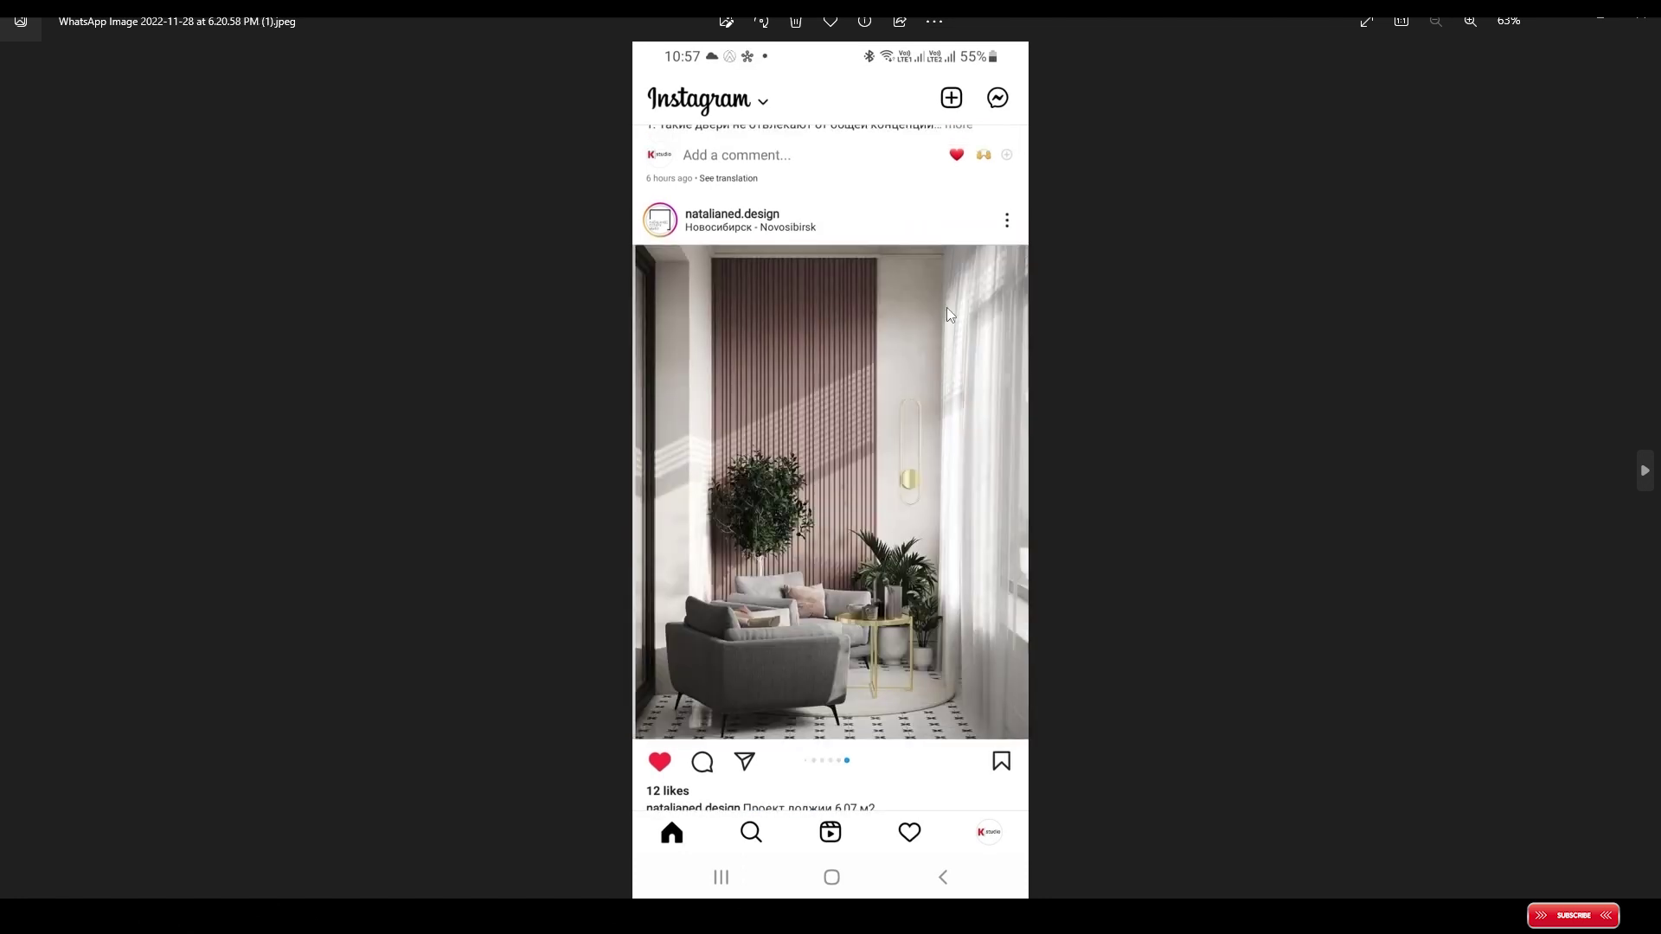
key(Left)
key(Left)
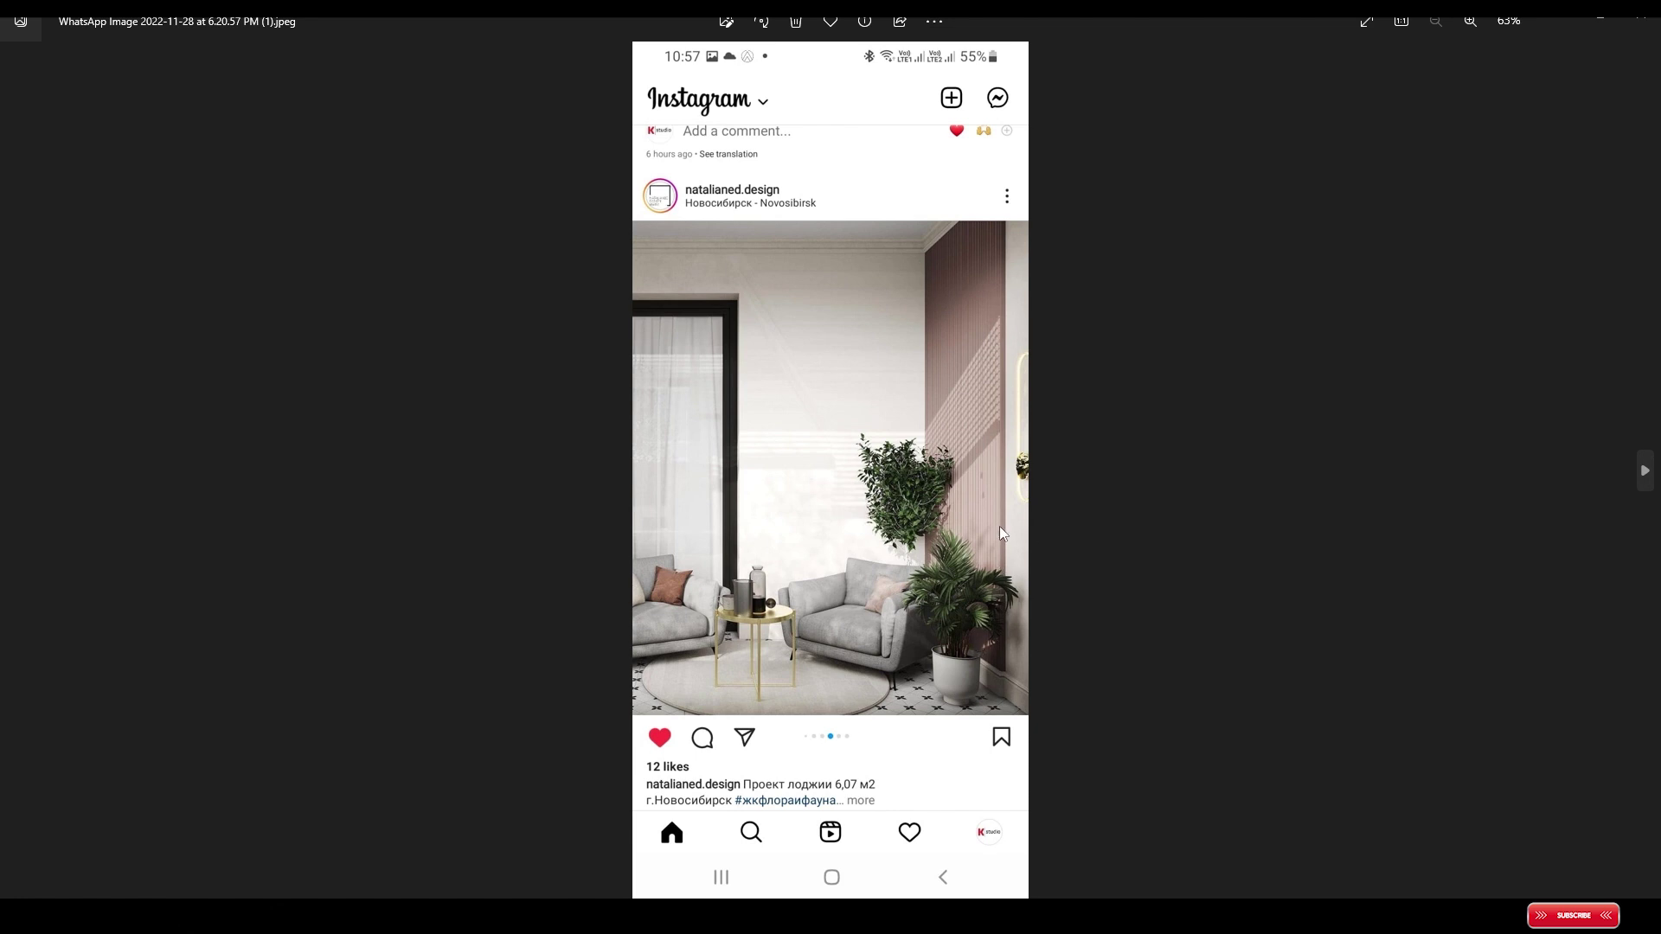
key(Right)
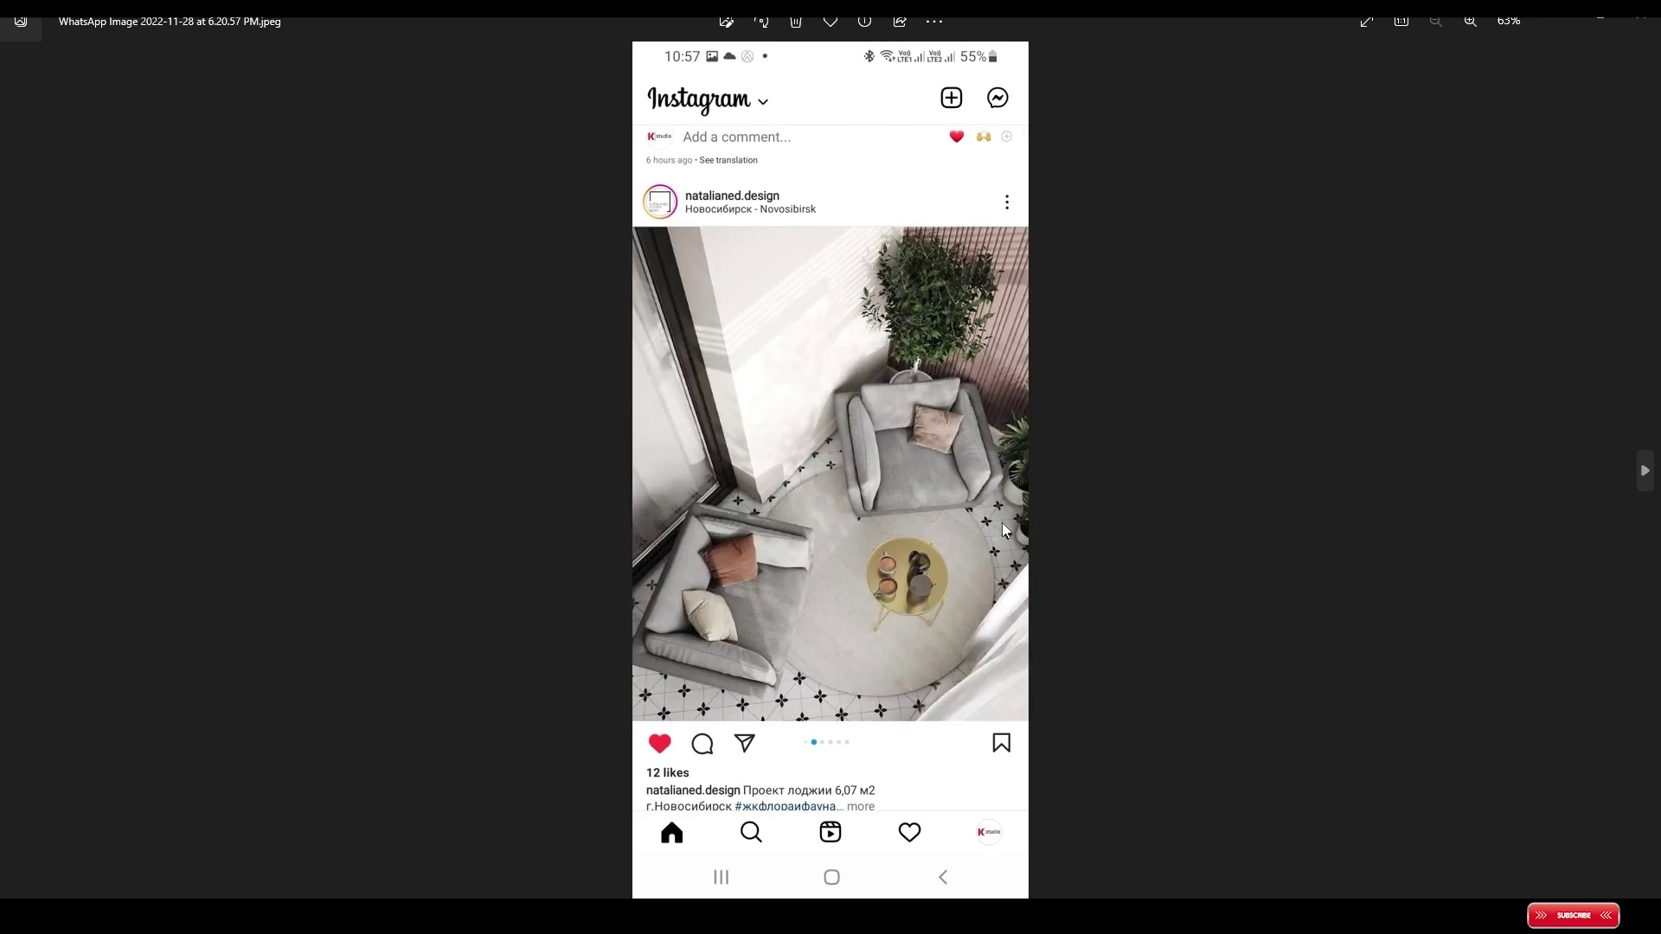
key(Right)
key(Right)
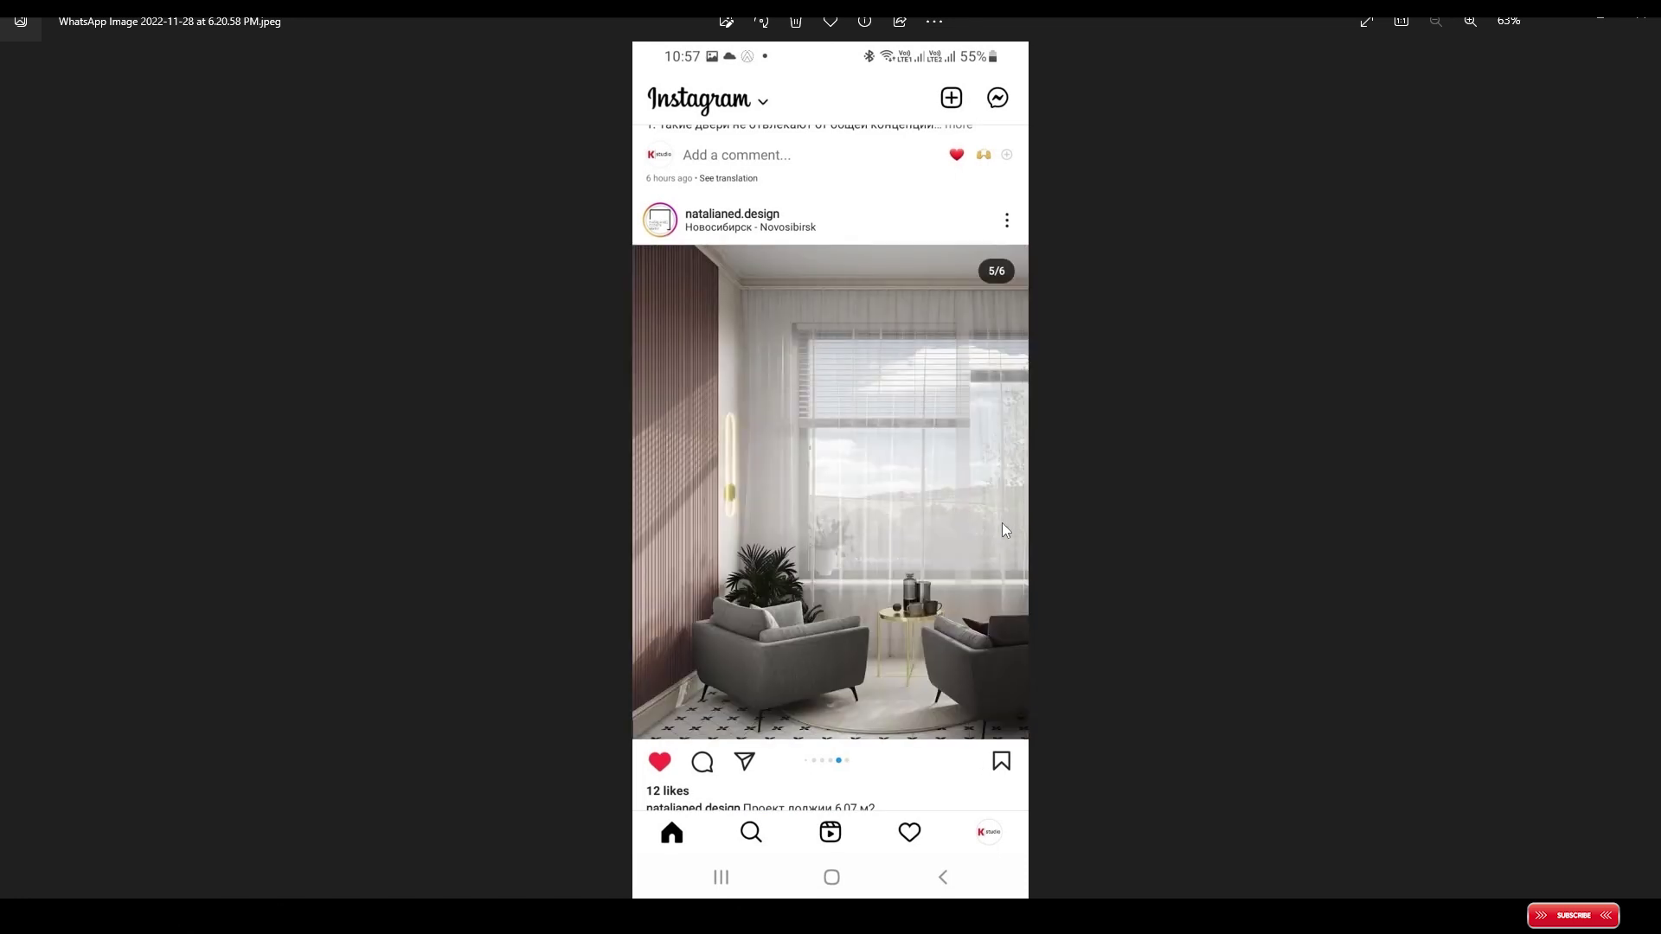
key(Right)
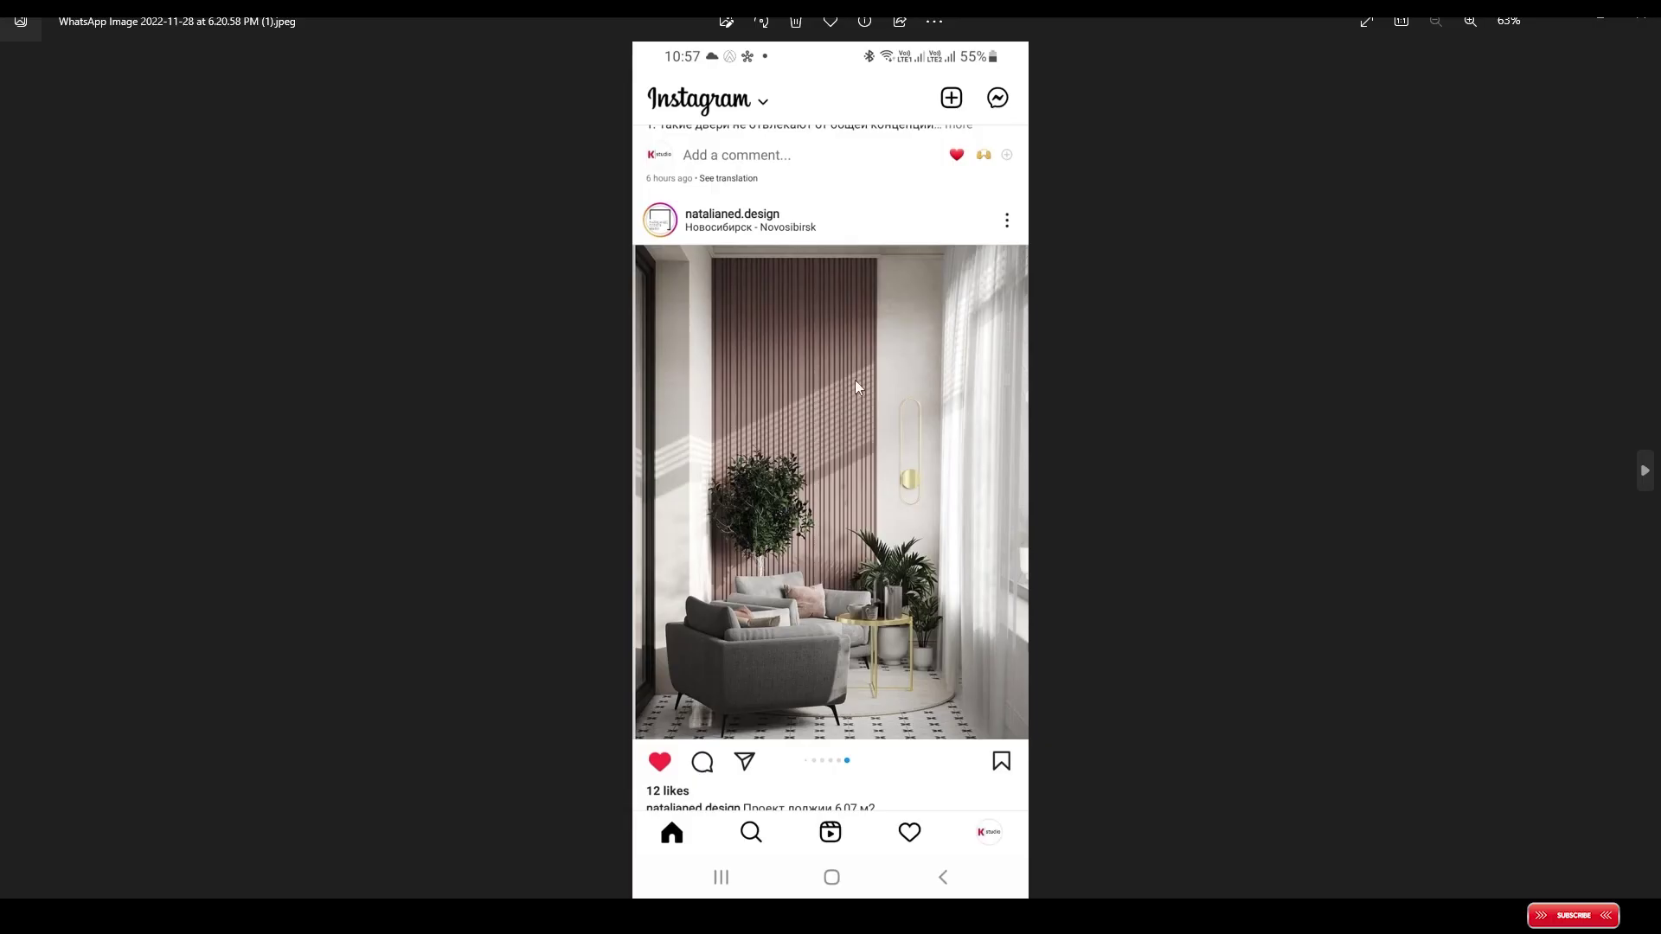
scroll(857, 383, up, 5)
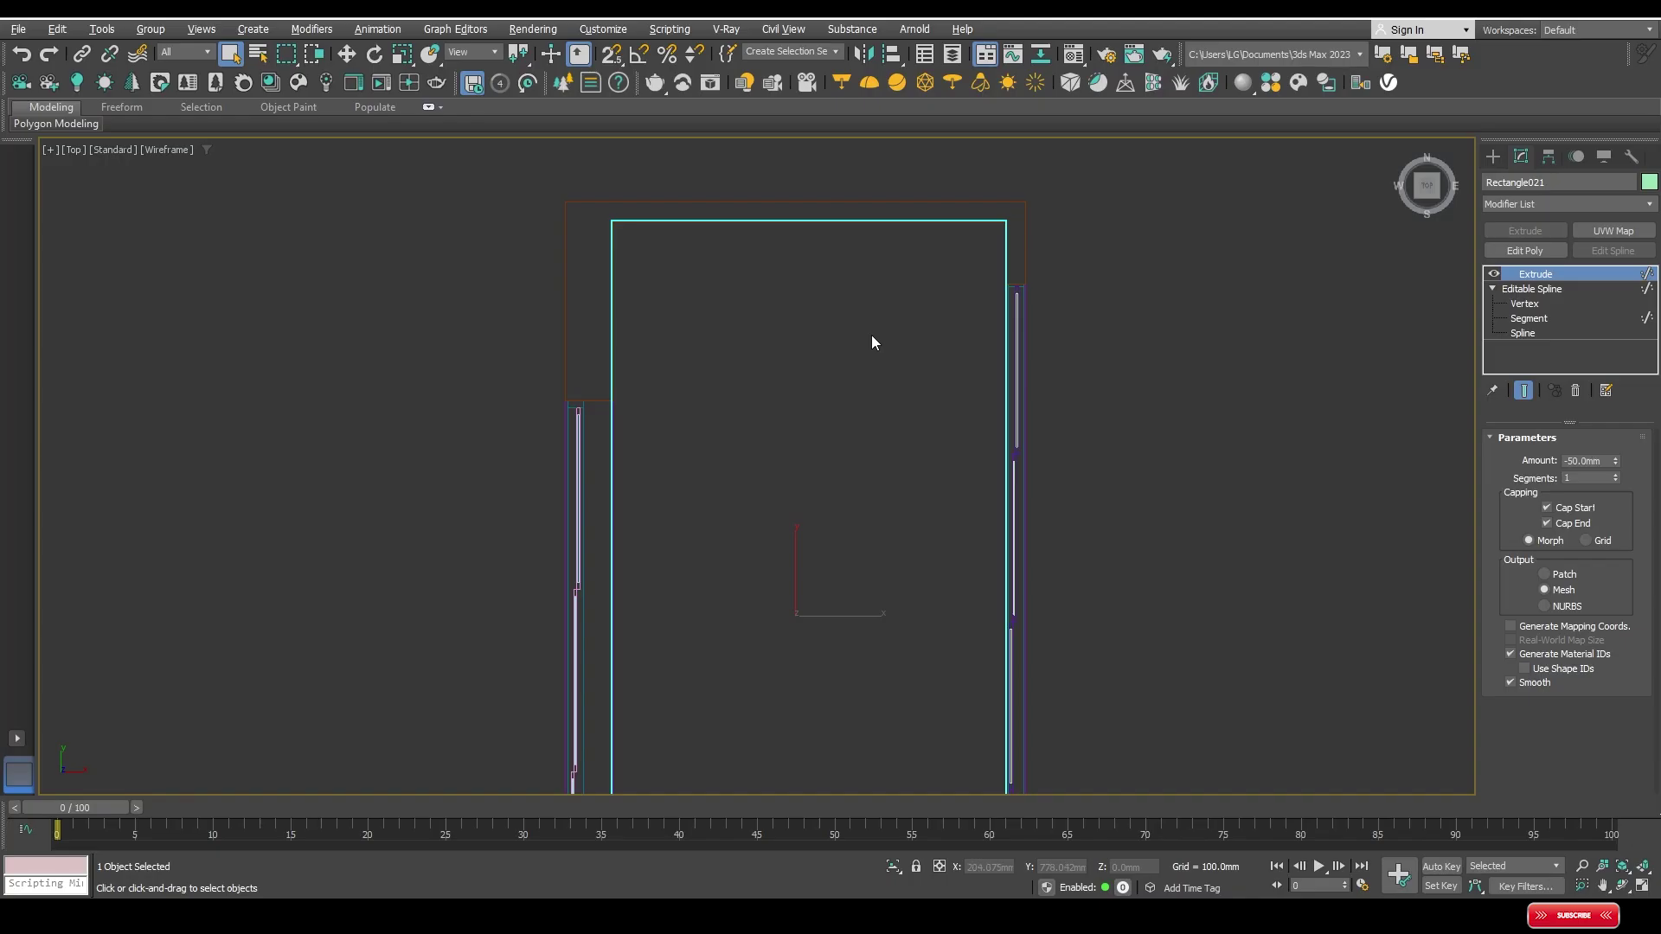
Step: Draw a new rectangle over the frame opening in Front view and convert it to an editable spline
key(f)
click(931, 294)
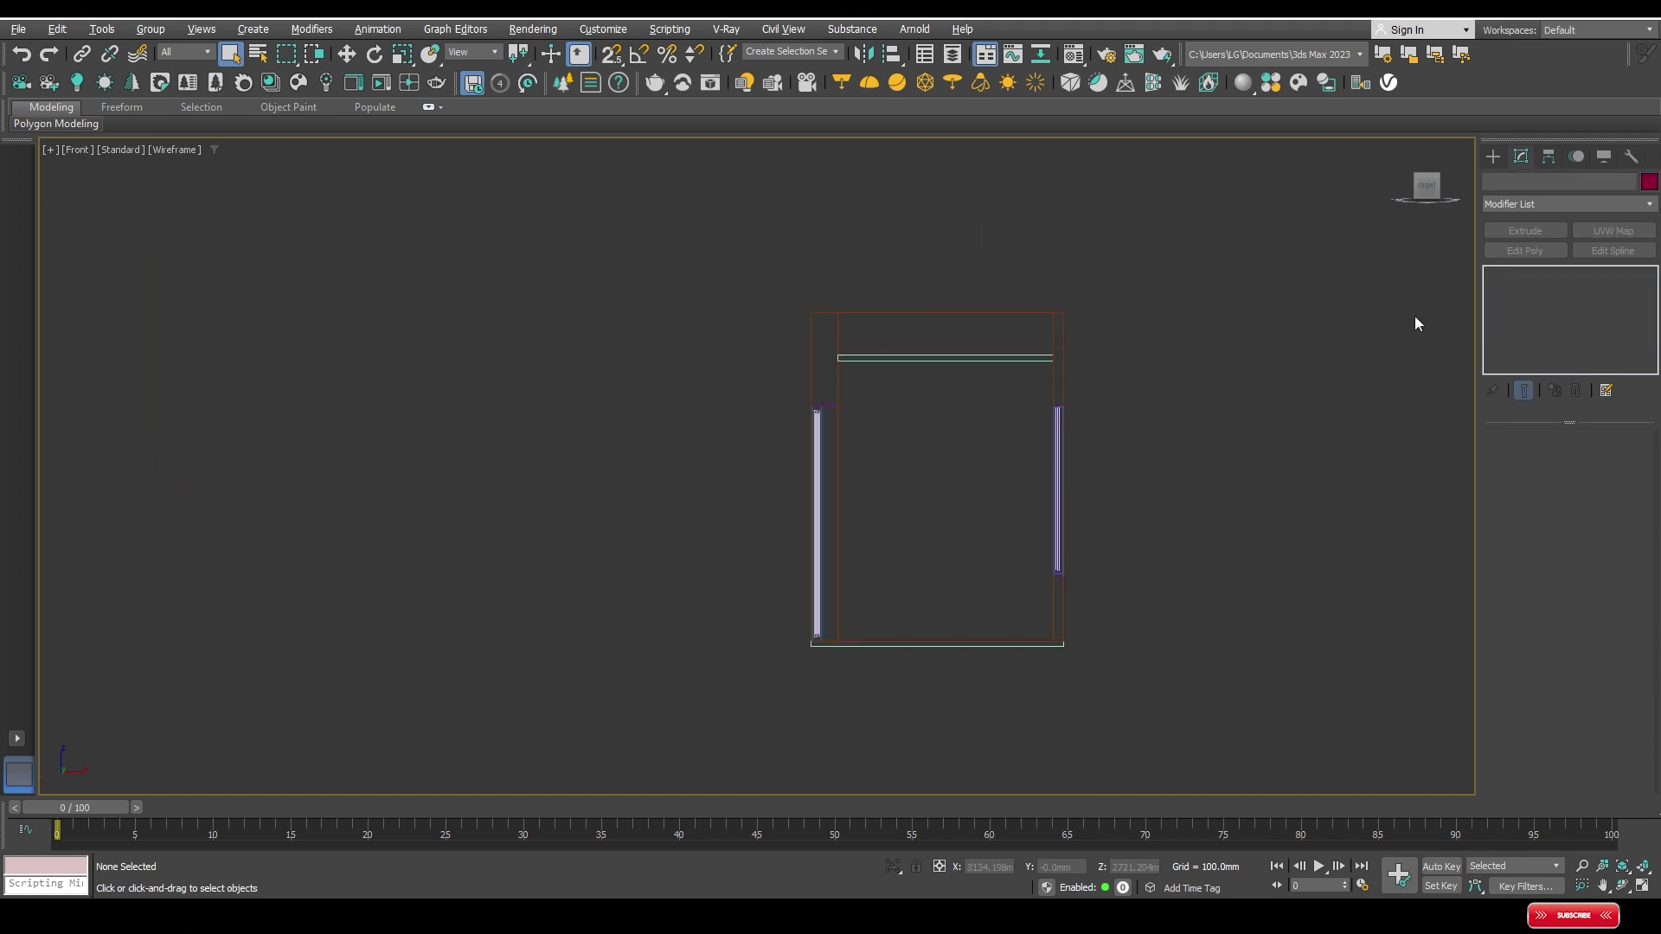
click(1494, 156)
click(1515, 184)
click(1590, 294)
drag(837, 357, 1053, 637)
right_click(1053, 638)
right_click(950, 437)
click(1164, 671)
Step: Select the spline's right vertical segment and switch to Top view
right_click(952, 488)
click(935, 398)
click(1058, 495)
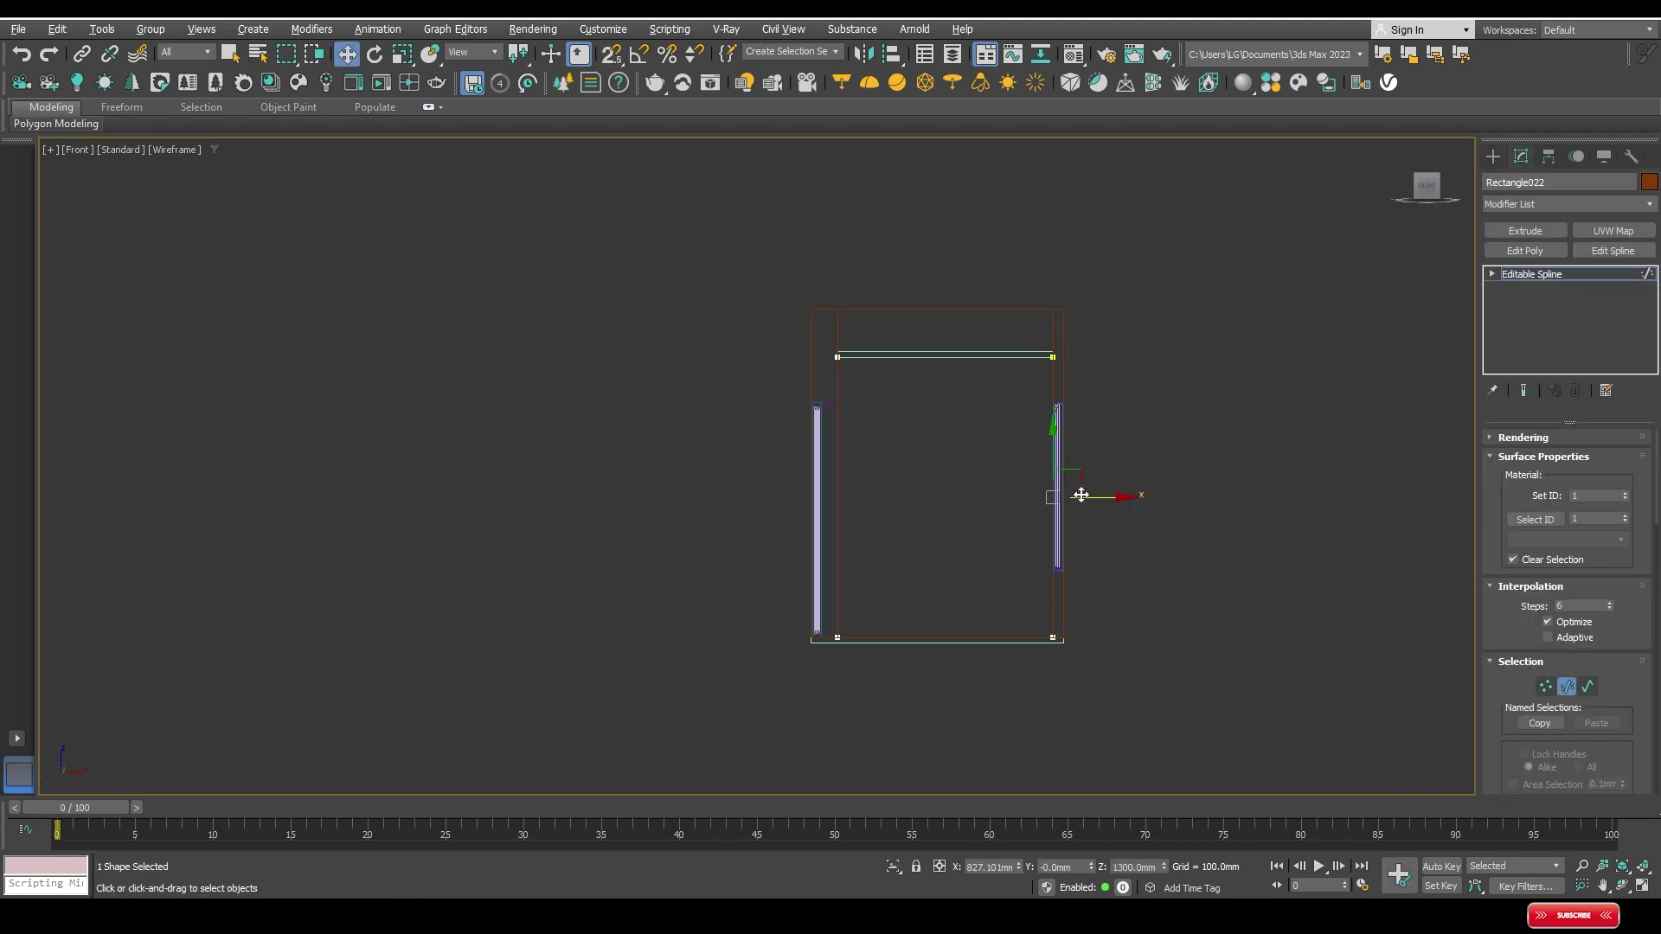
key(t)
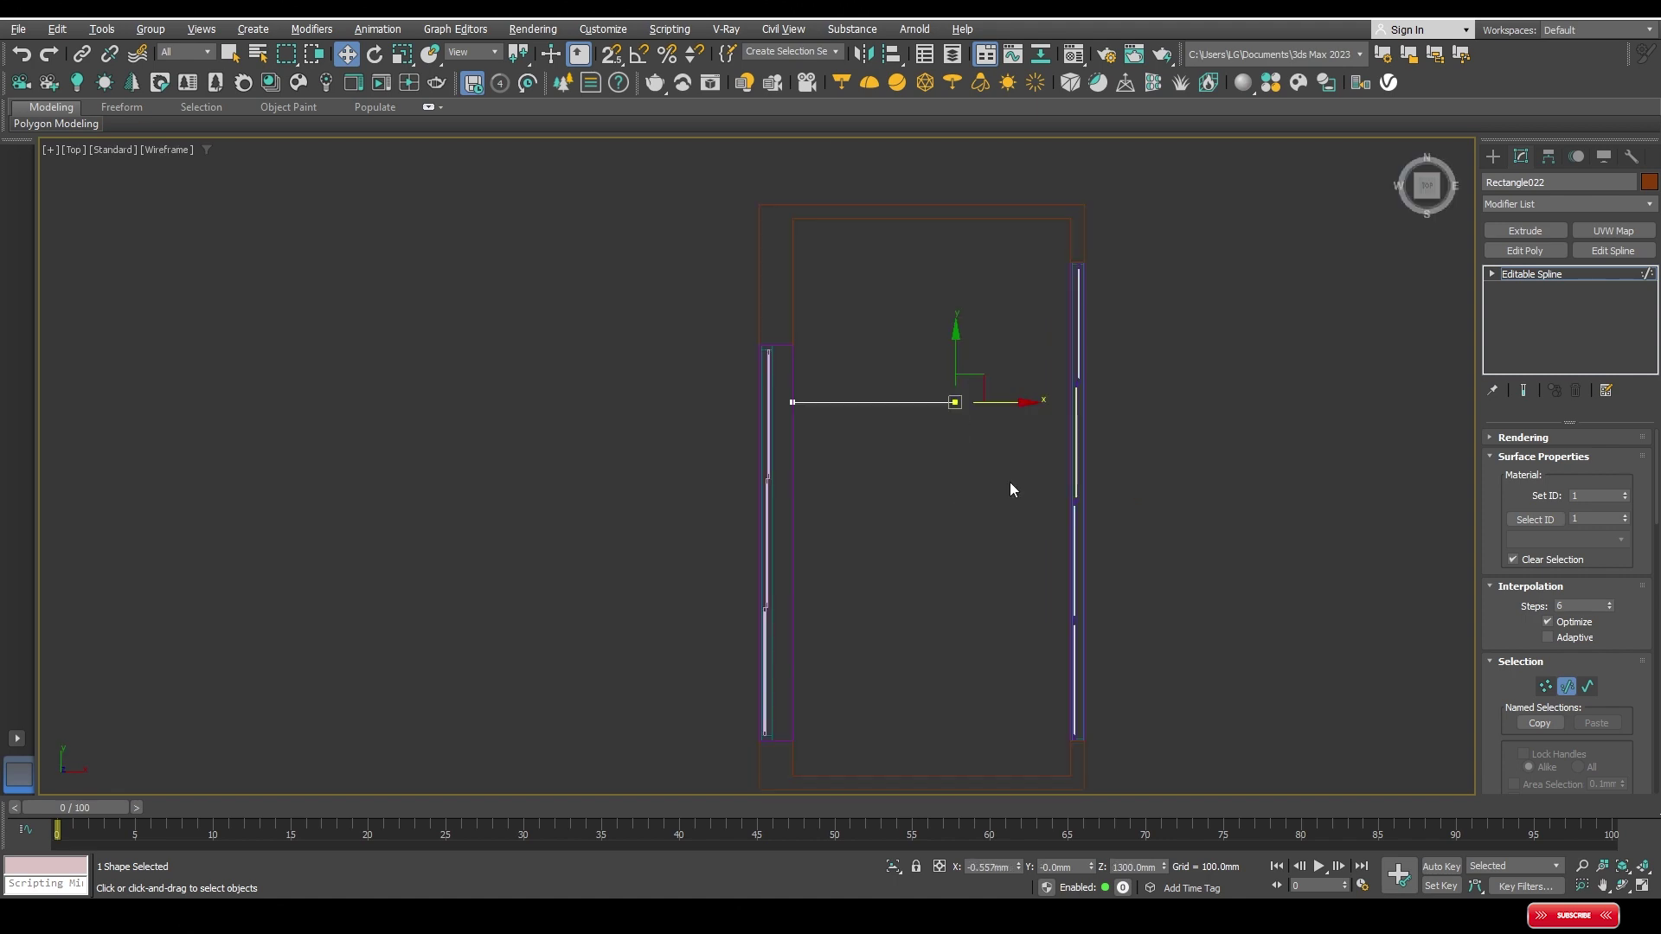
click(1536, 273)
Step: Move the spline's end vertex near the middle to the right in Top view
scroll(901, 393, up, 1)
scroll(902, 392, up, 3)
scroll(858, 353, up, 3)
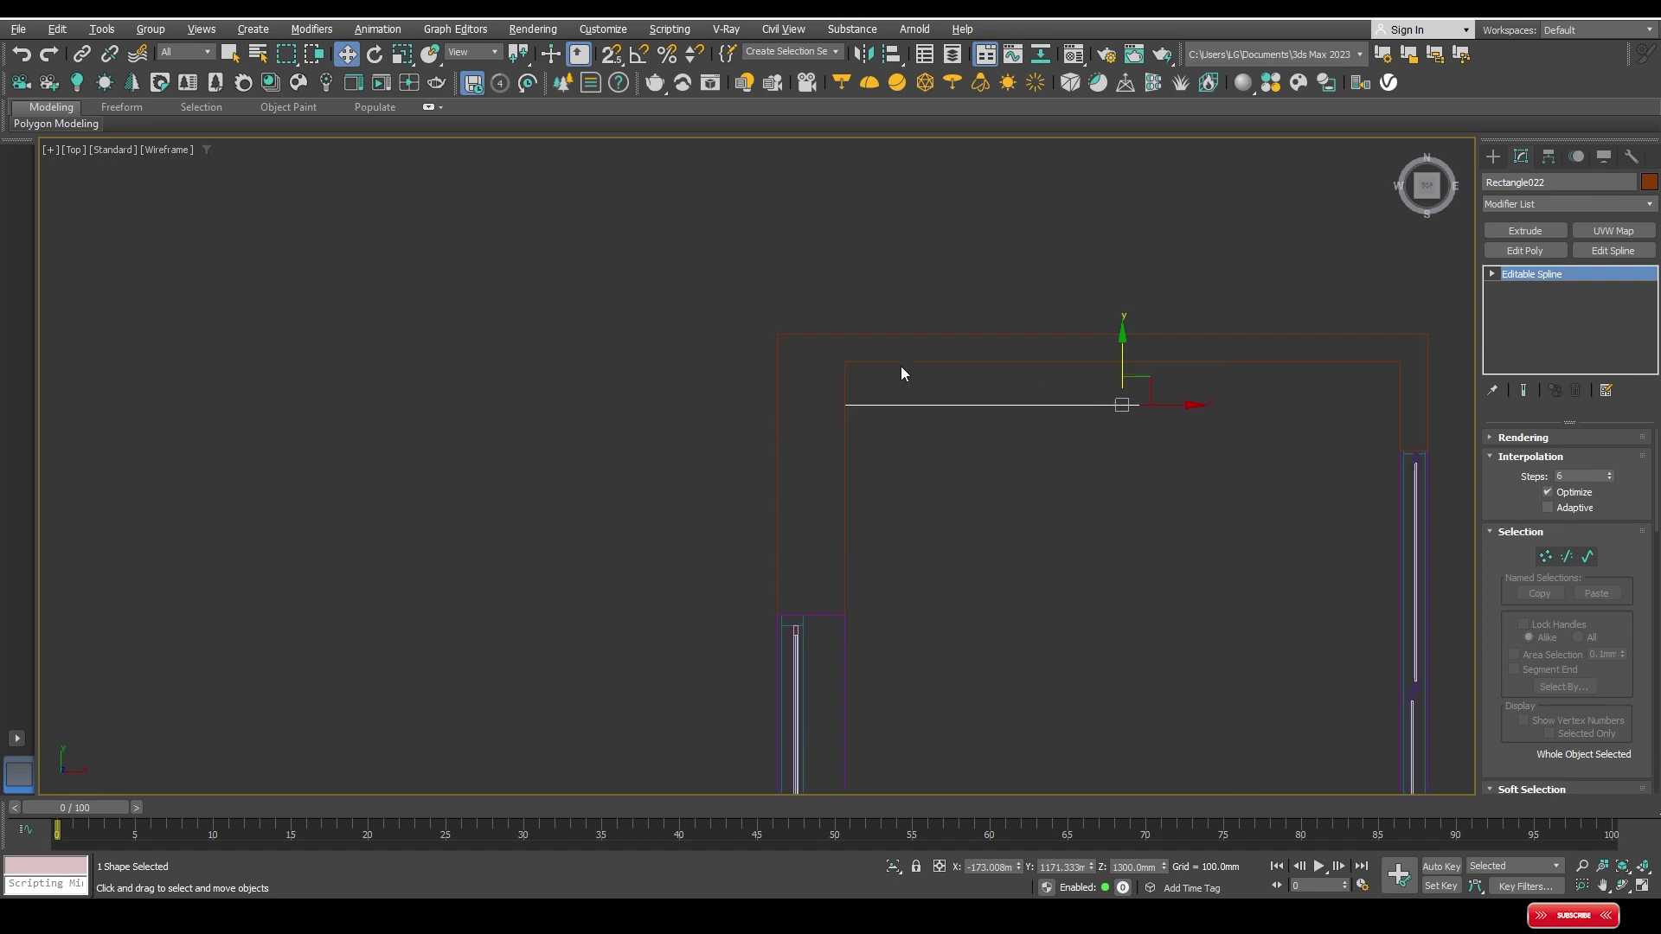
middle_drag(1047, 391, 895, 394)
key(1)
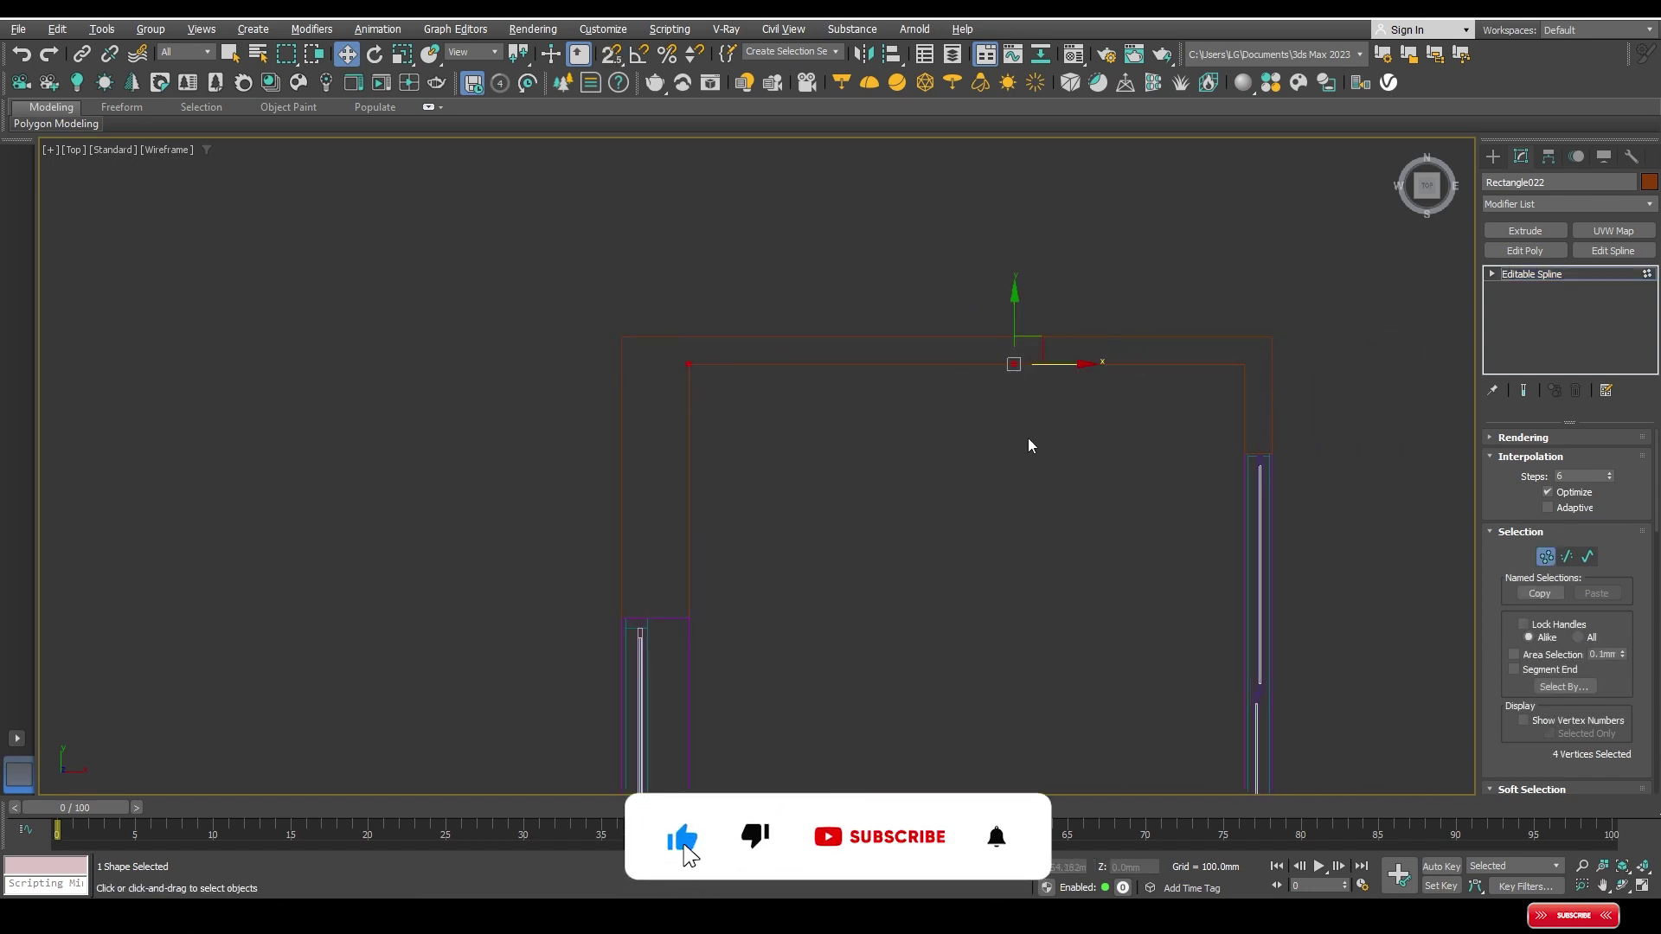
click(1086, 365)
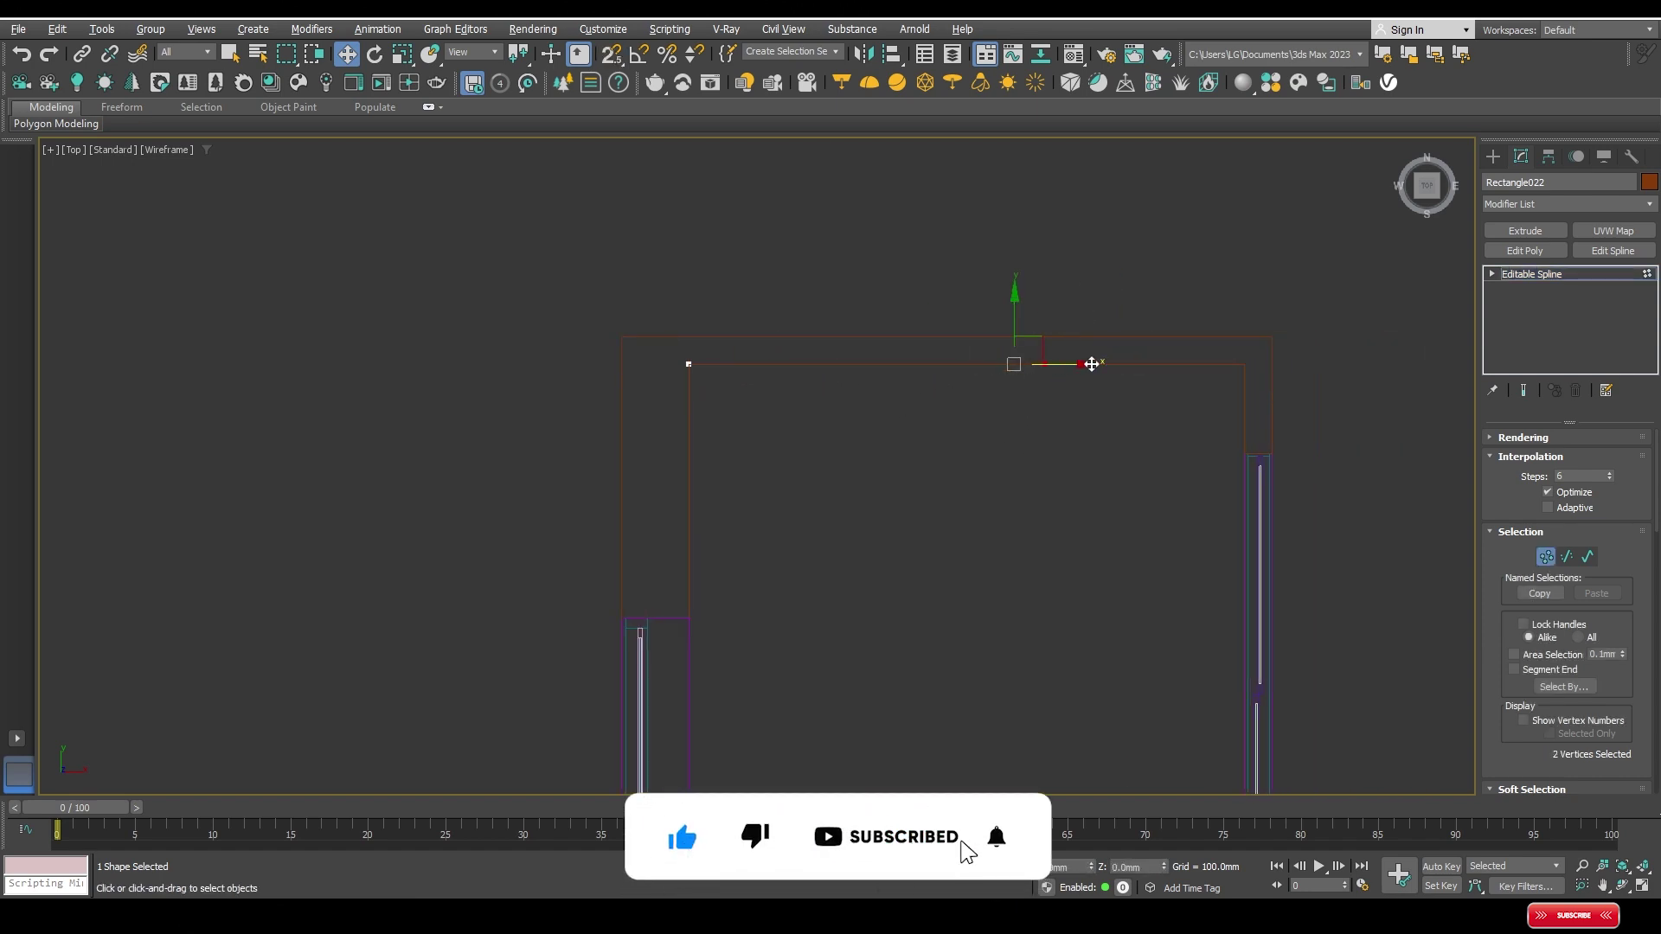
drag(1109, 361, 1159, 361)
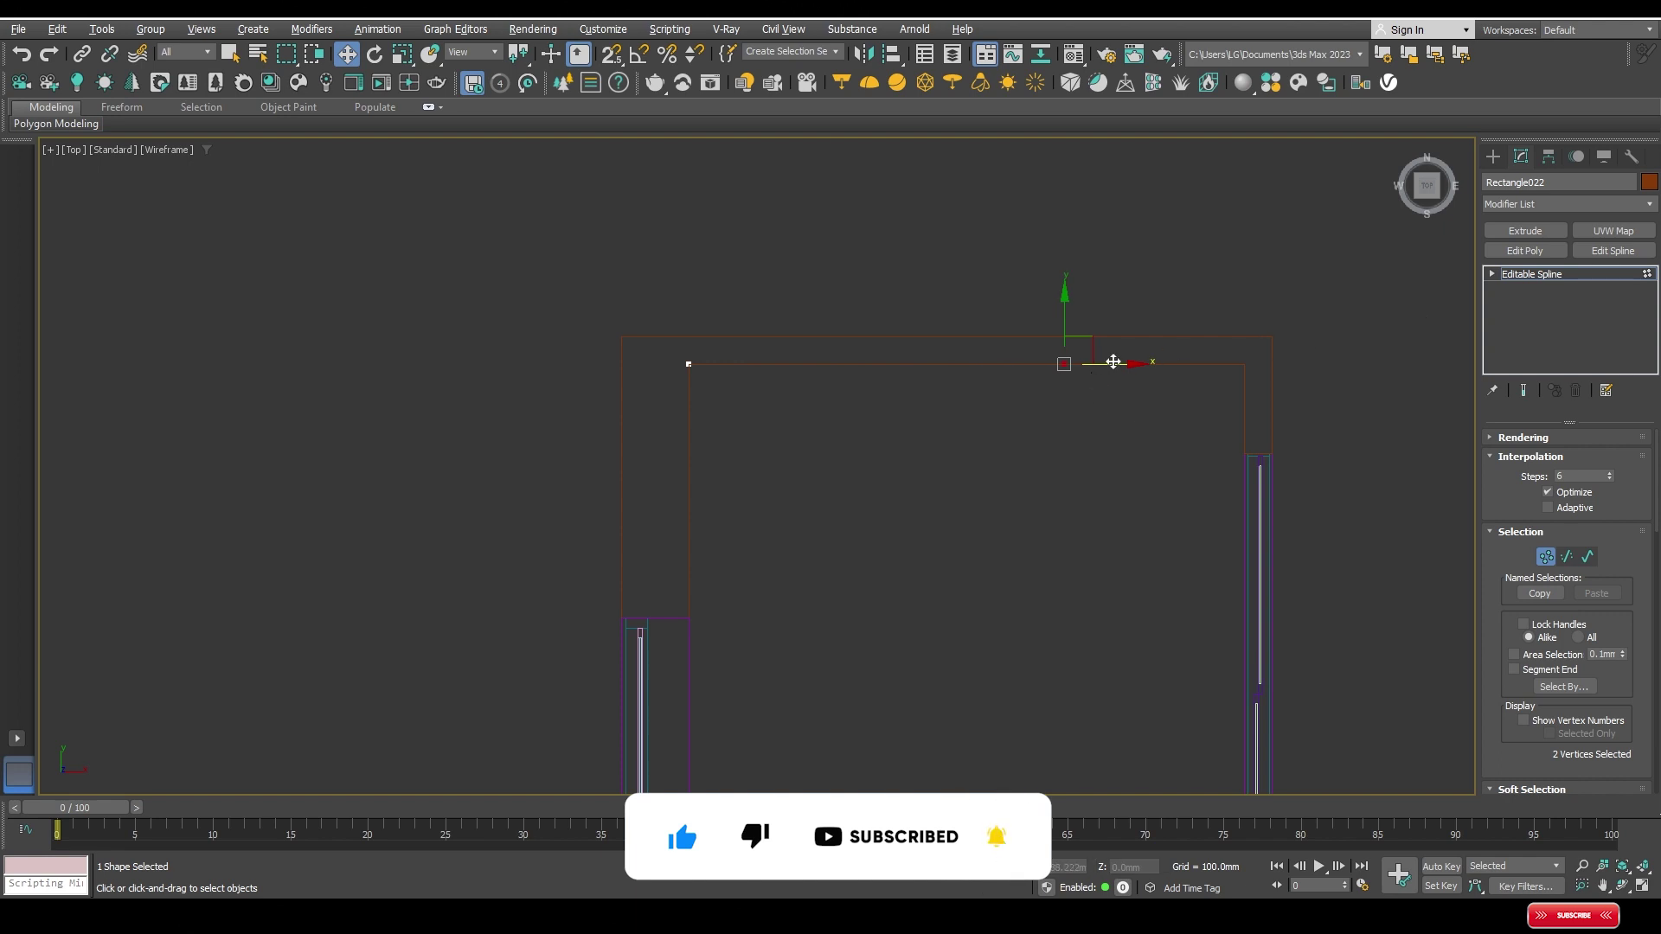
Step: Extrude the thin panel profile 5 mm deep
click(1546, 274)
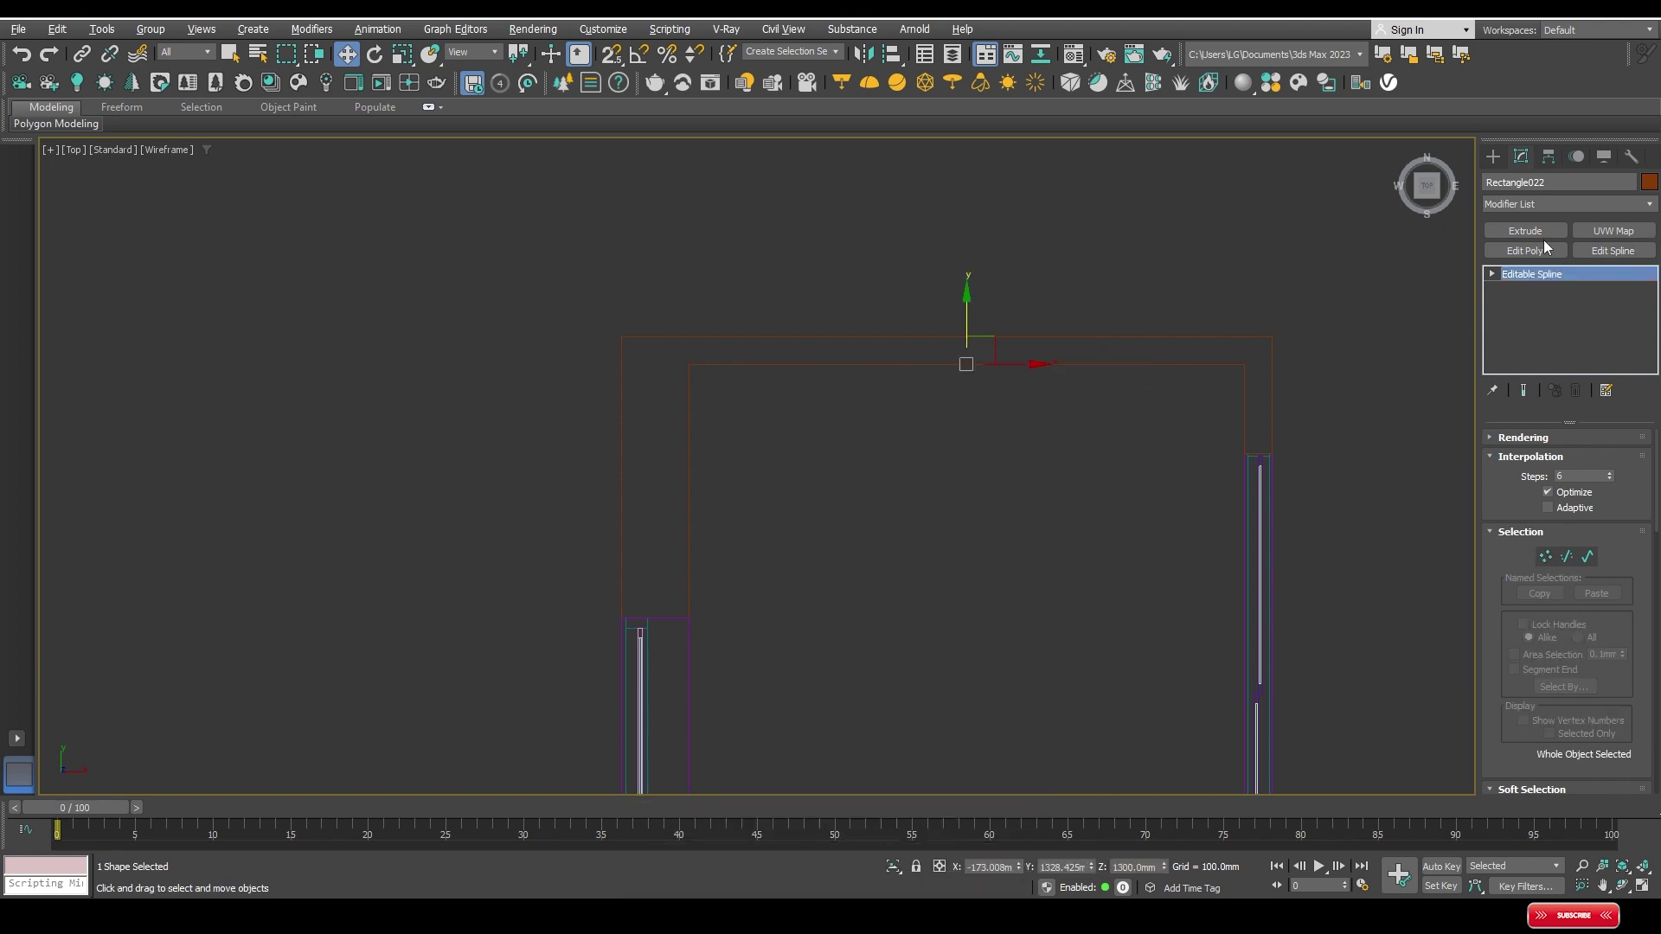
click(1543, 234)
drag(1605, 462, 1512, 468)
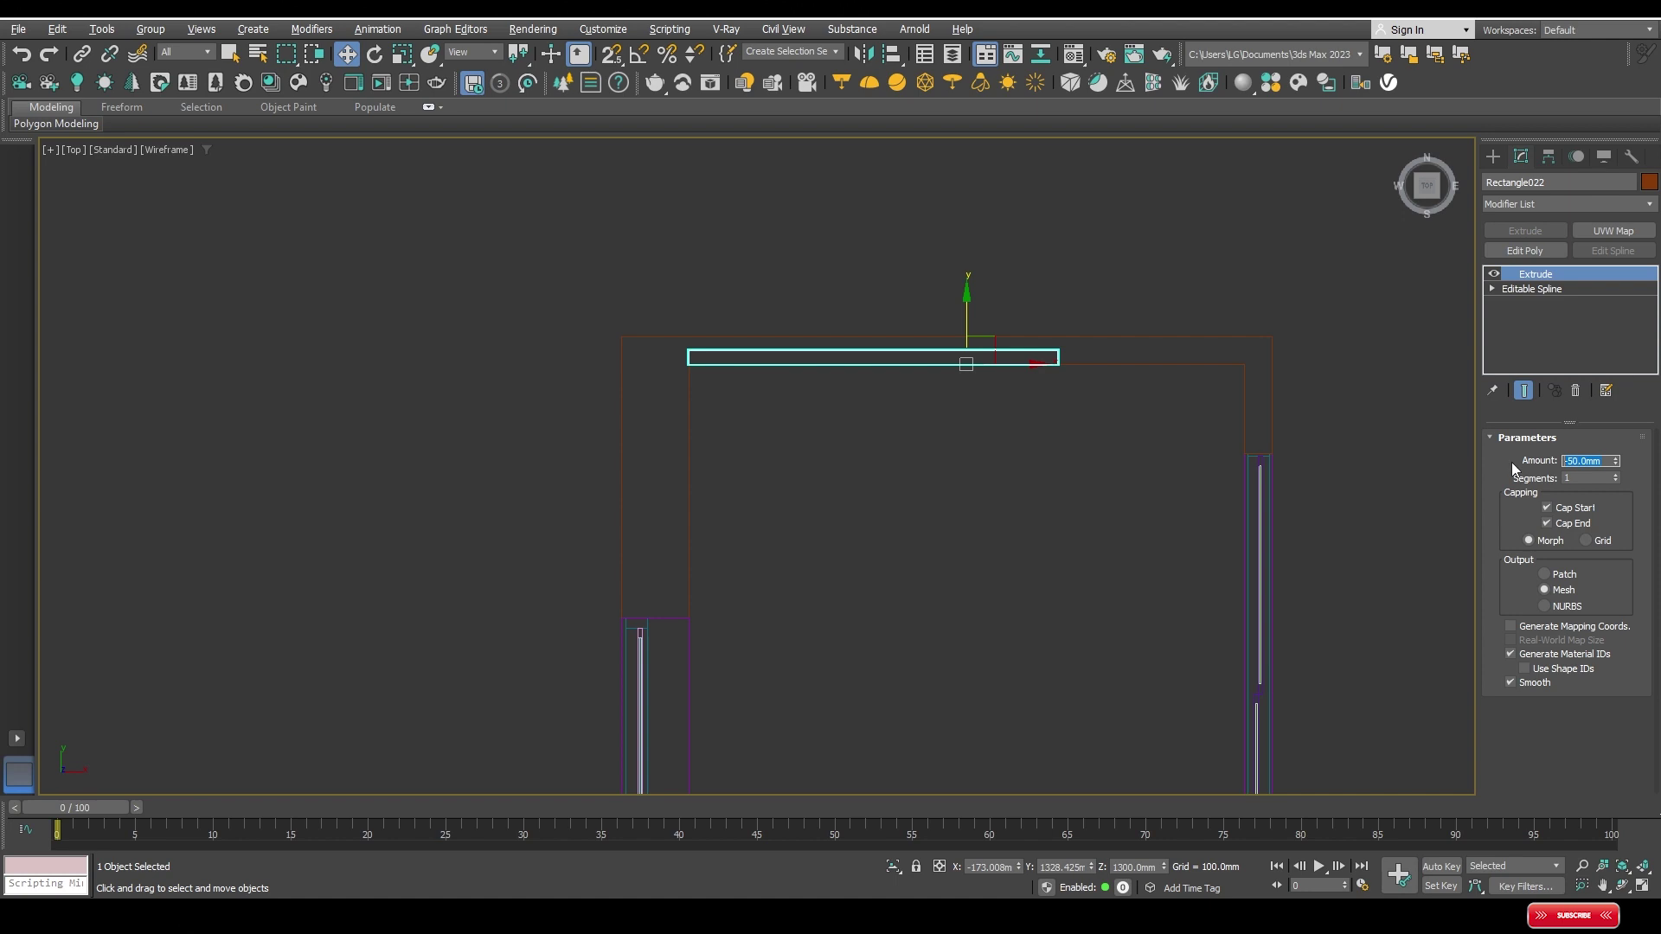
text(5)
key(Return)
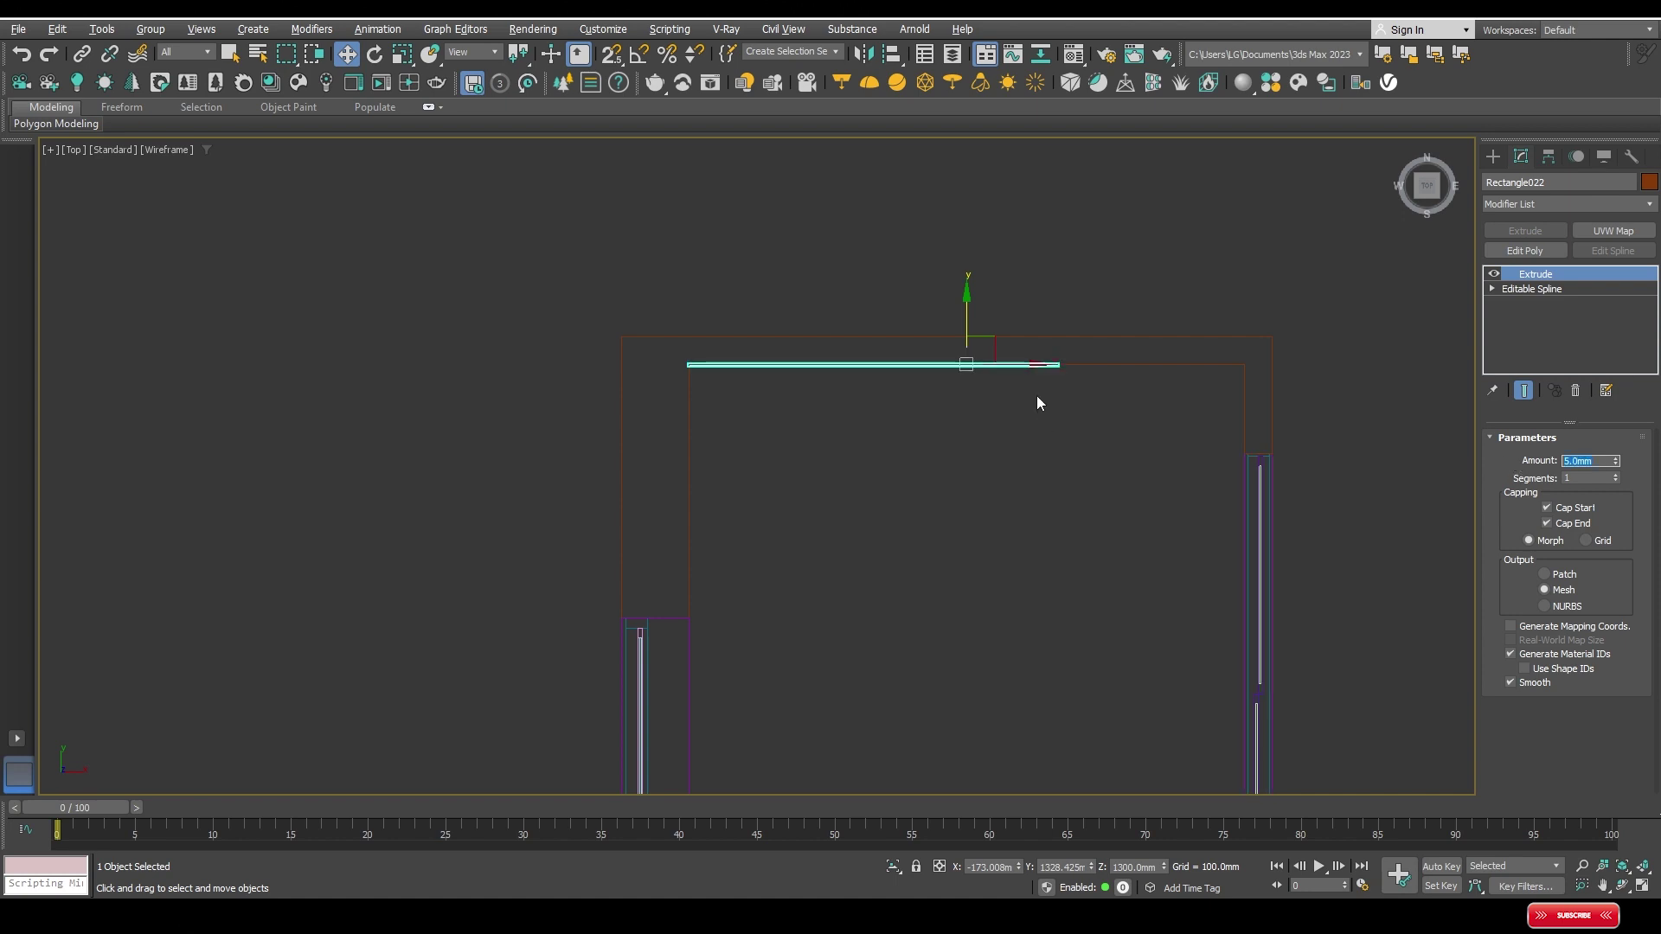
key(f)
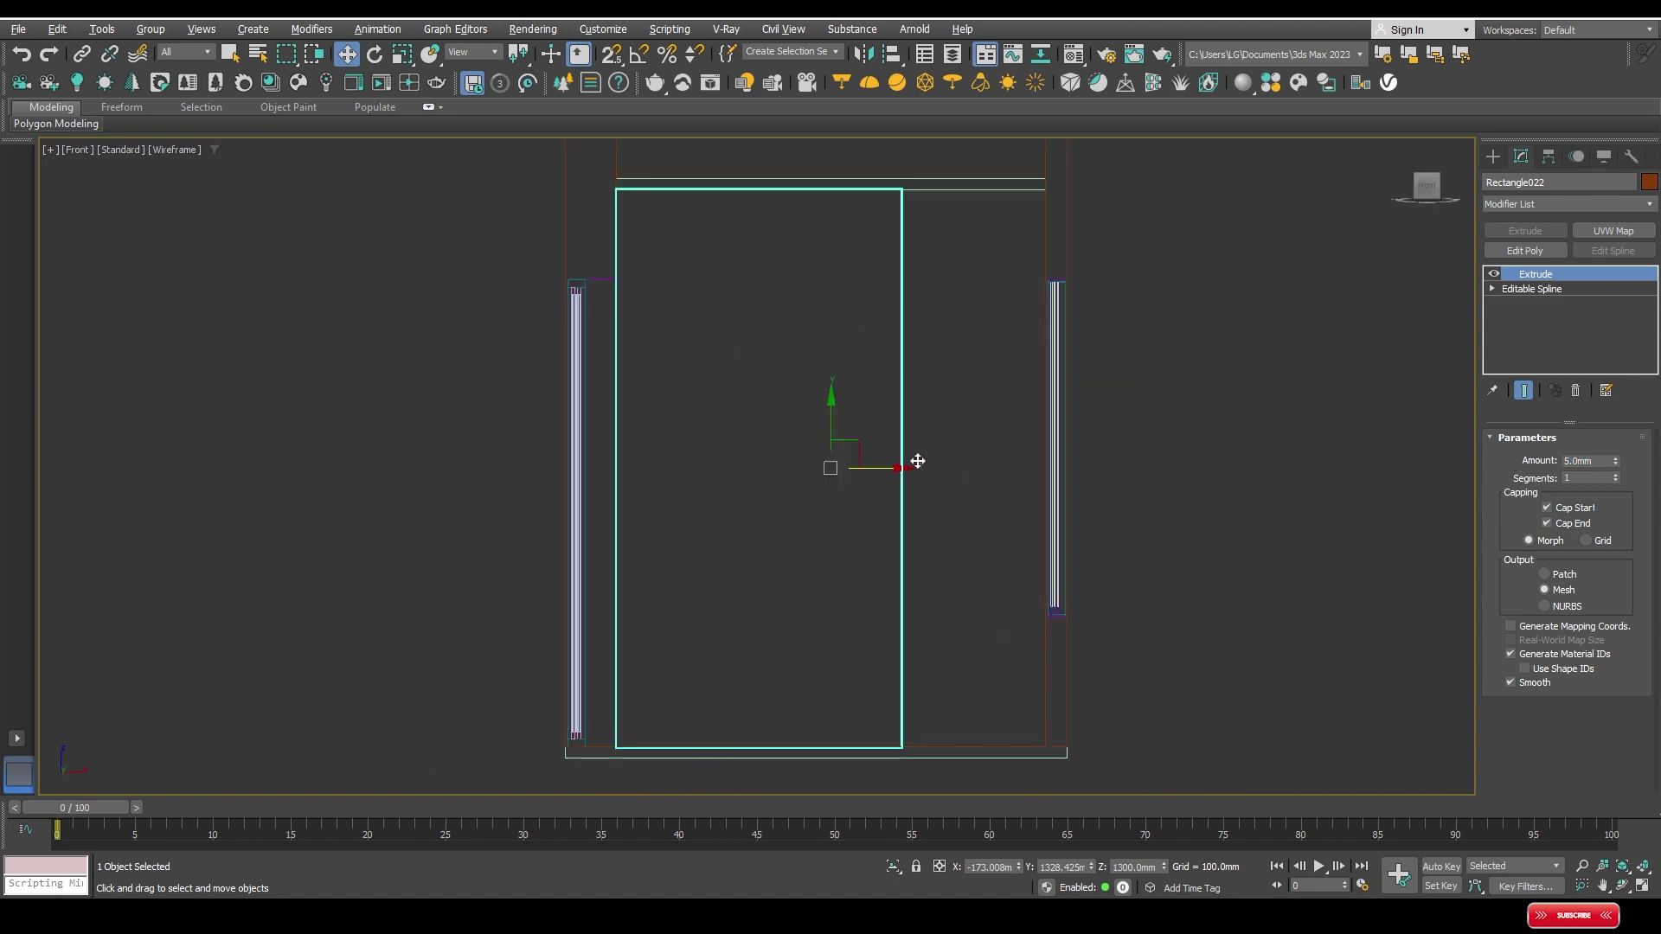
click(942, 396)
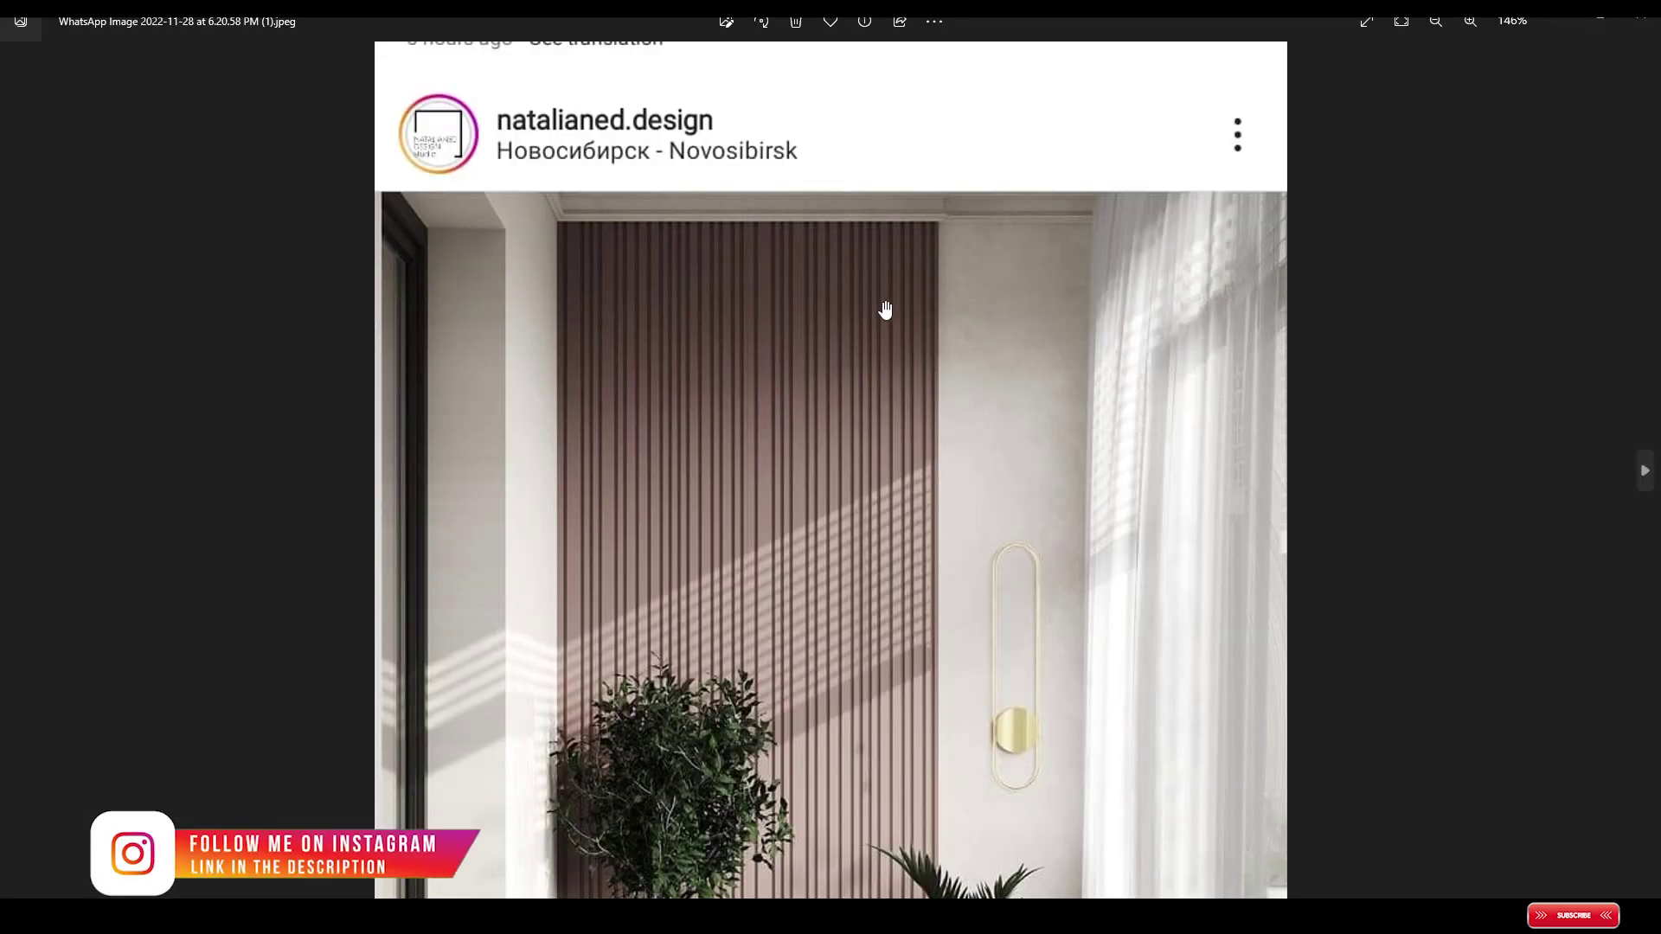
Step: Make an independent copy of the 5 mm extruded panel
key(alt+Tab)
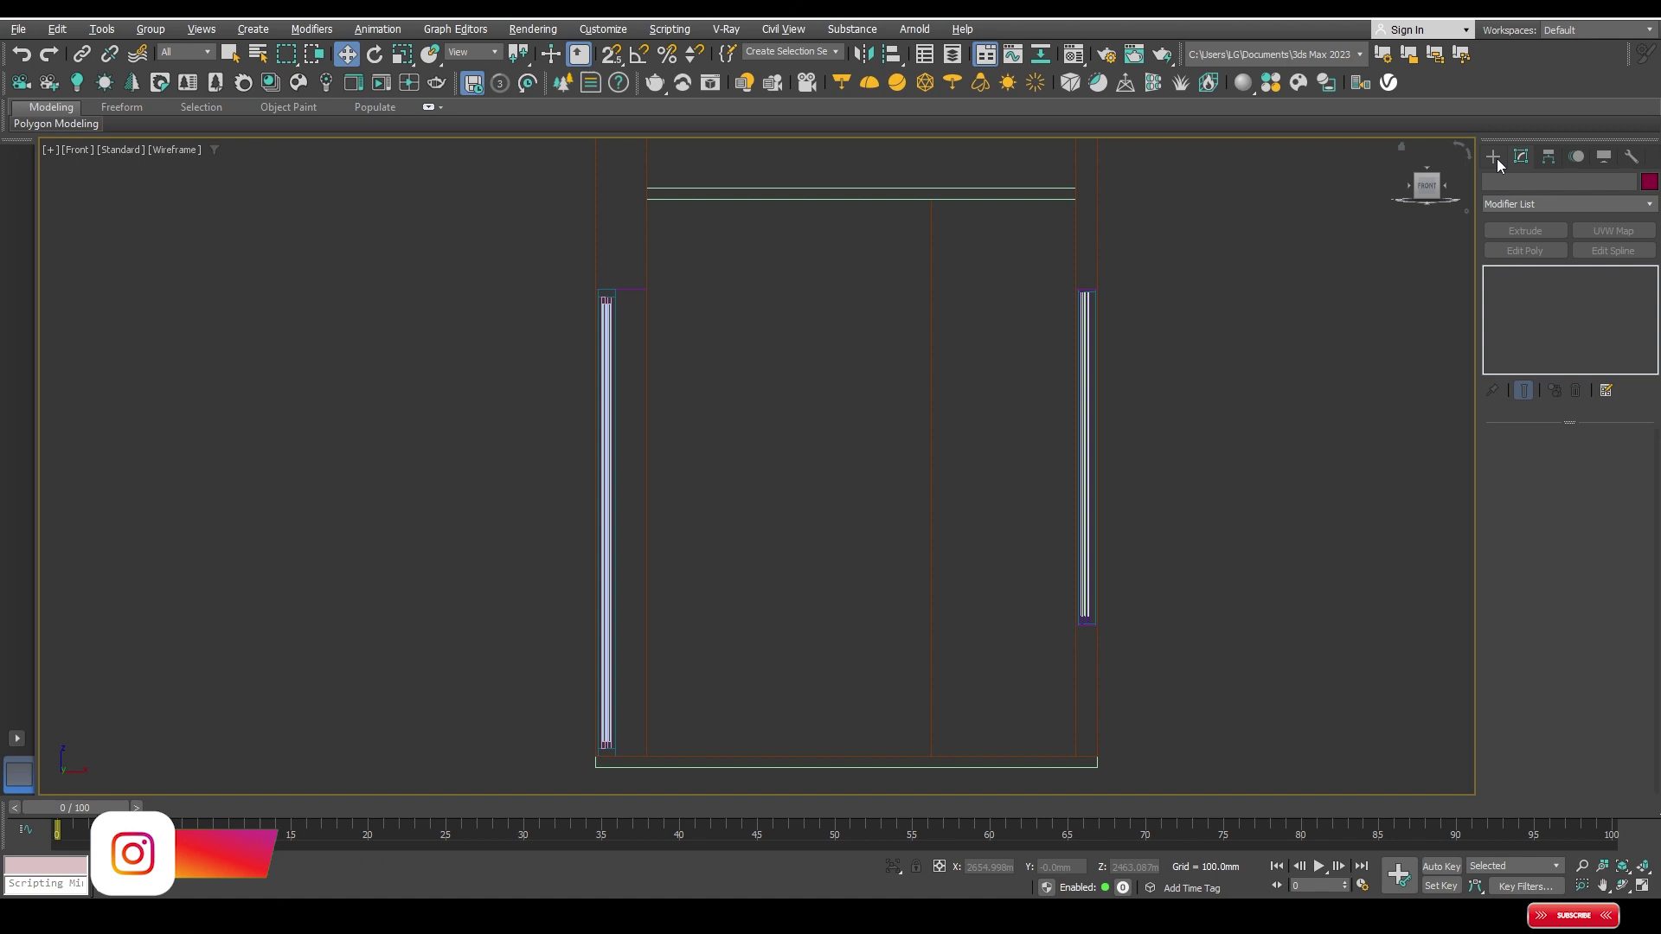
click(1493, 156)
click(1601, 296)
scroll(932, 268, down, 2)
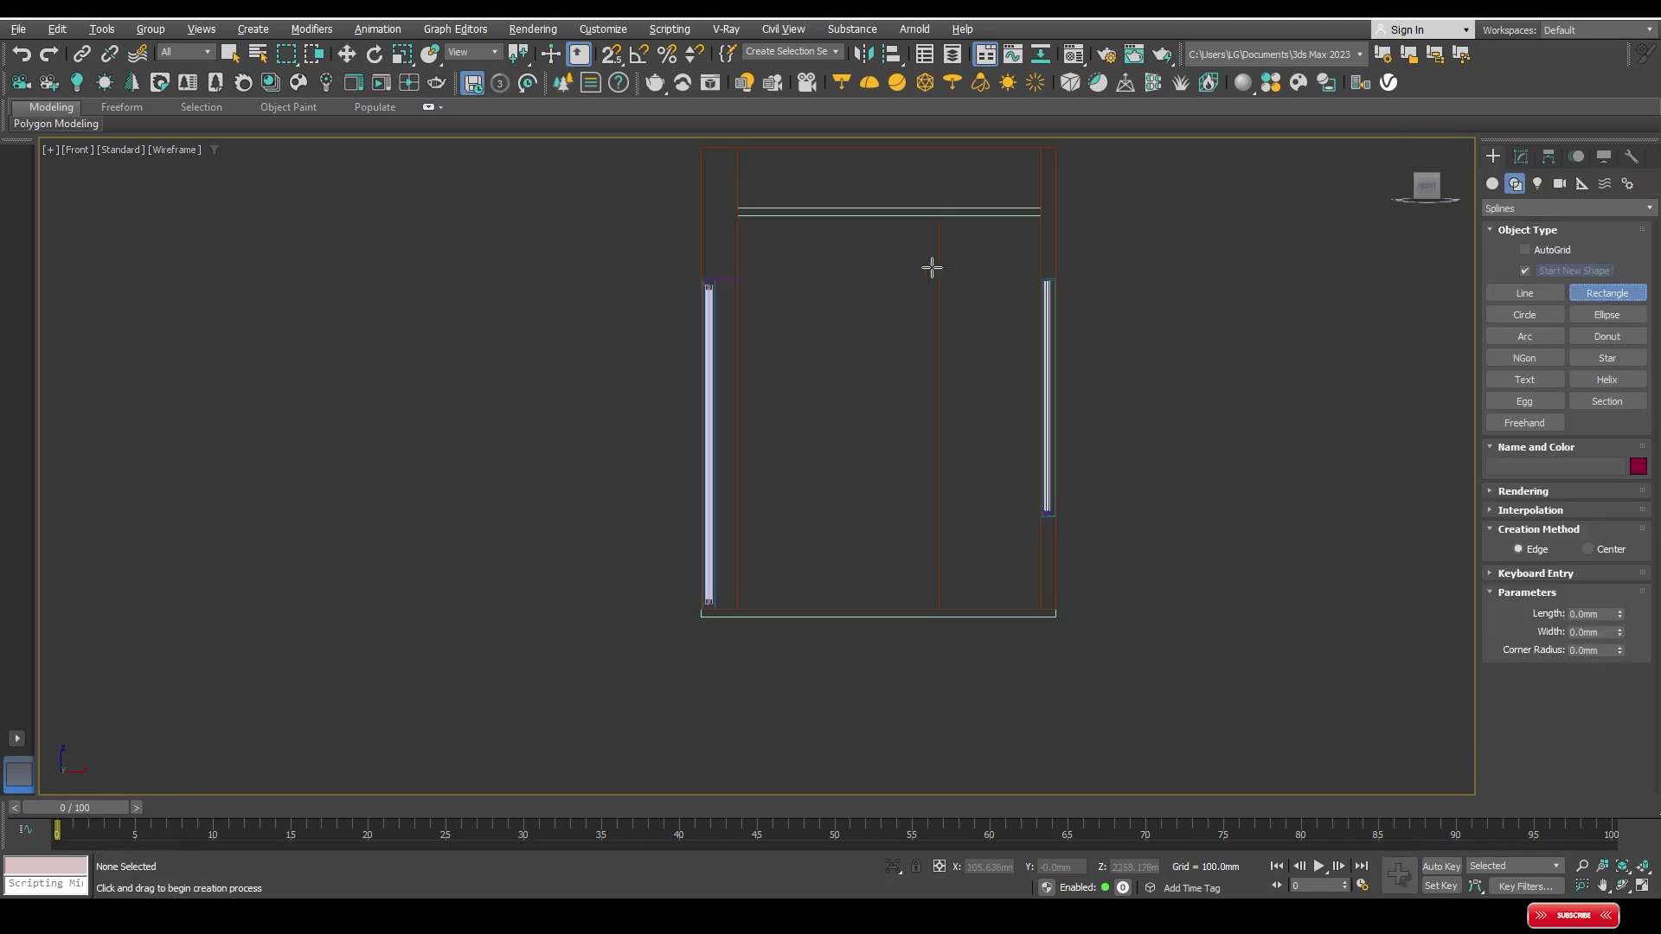
key(w)
click(939, 251)
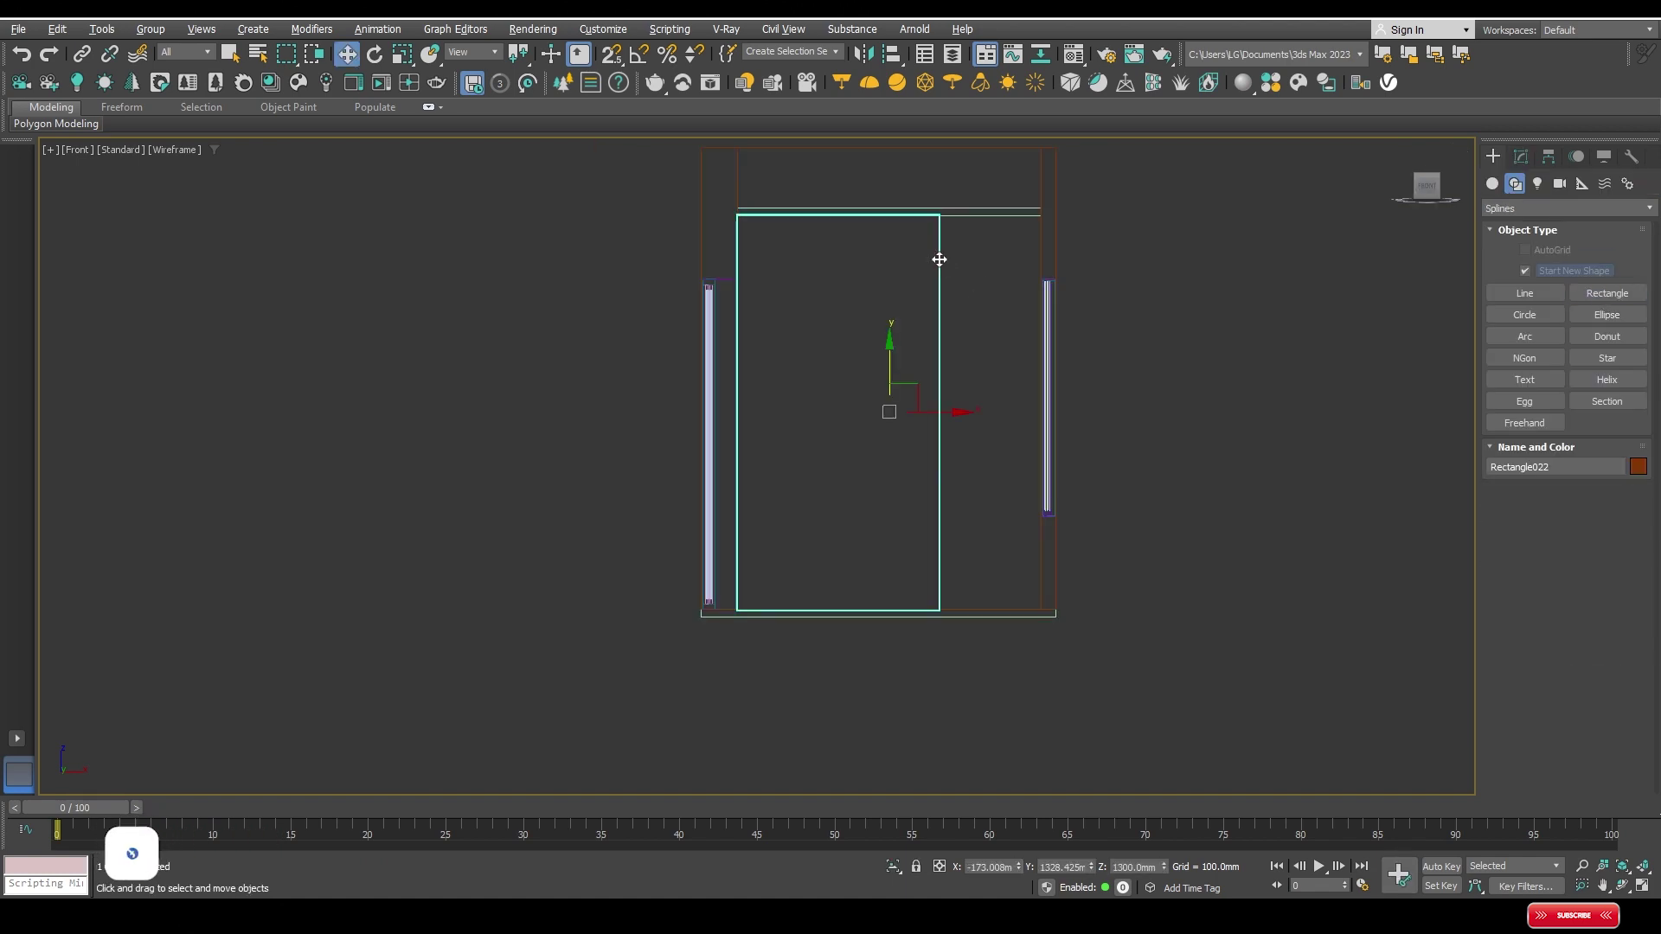
shift+click(939, 252)
Step: Confirm the Rectangle023 copy and snap it up onto the wall line in Top view
click(787, 520)
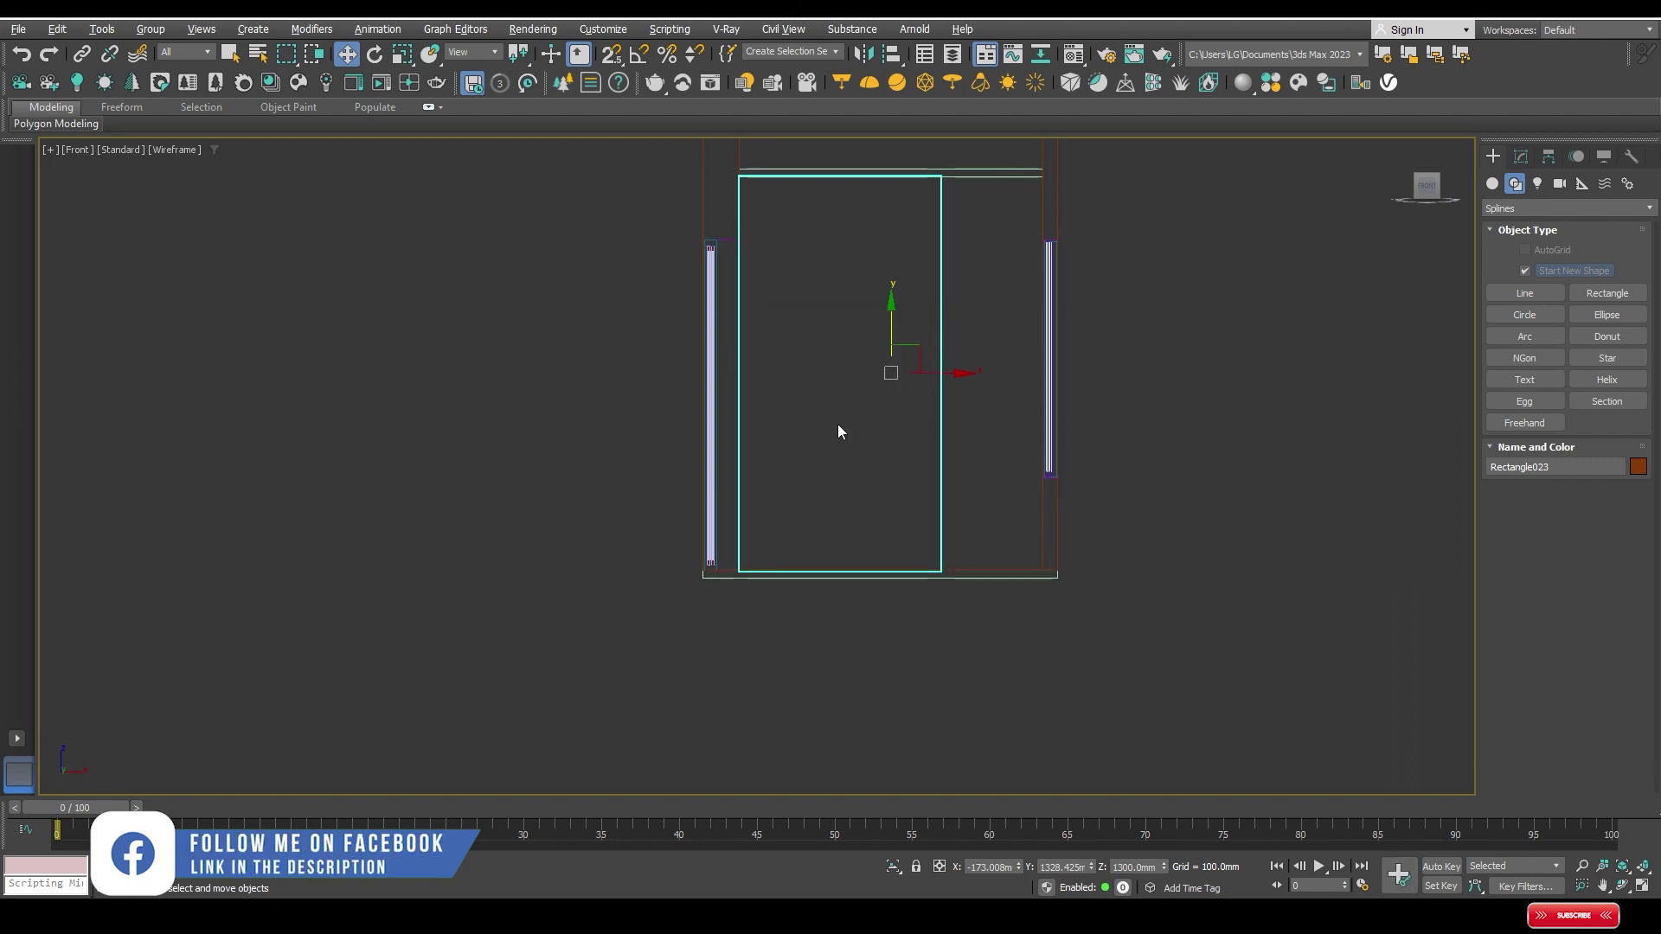
key(t)
middle_drag(1071, 436, 1102, 459)
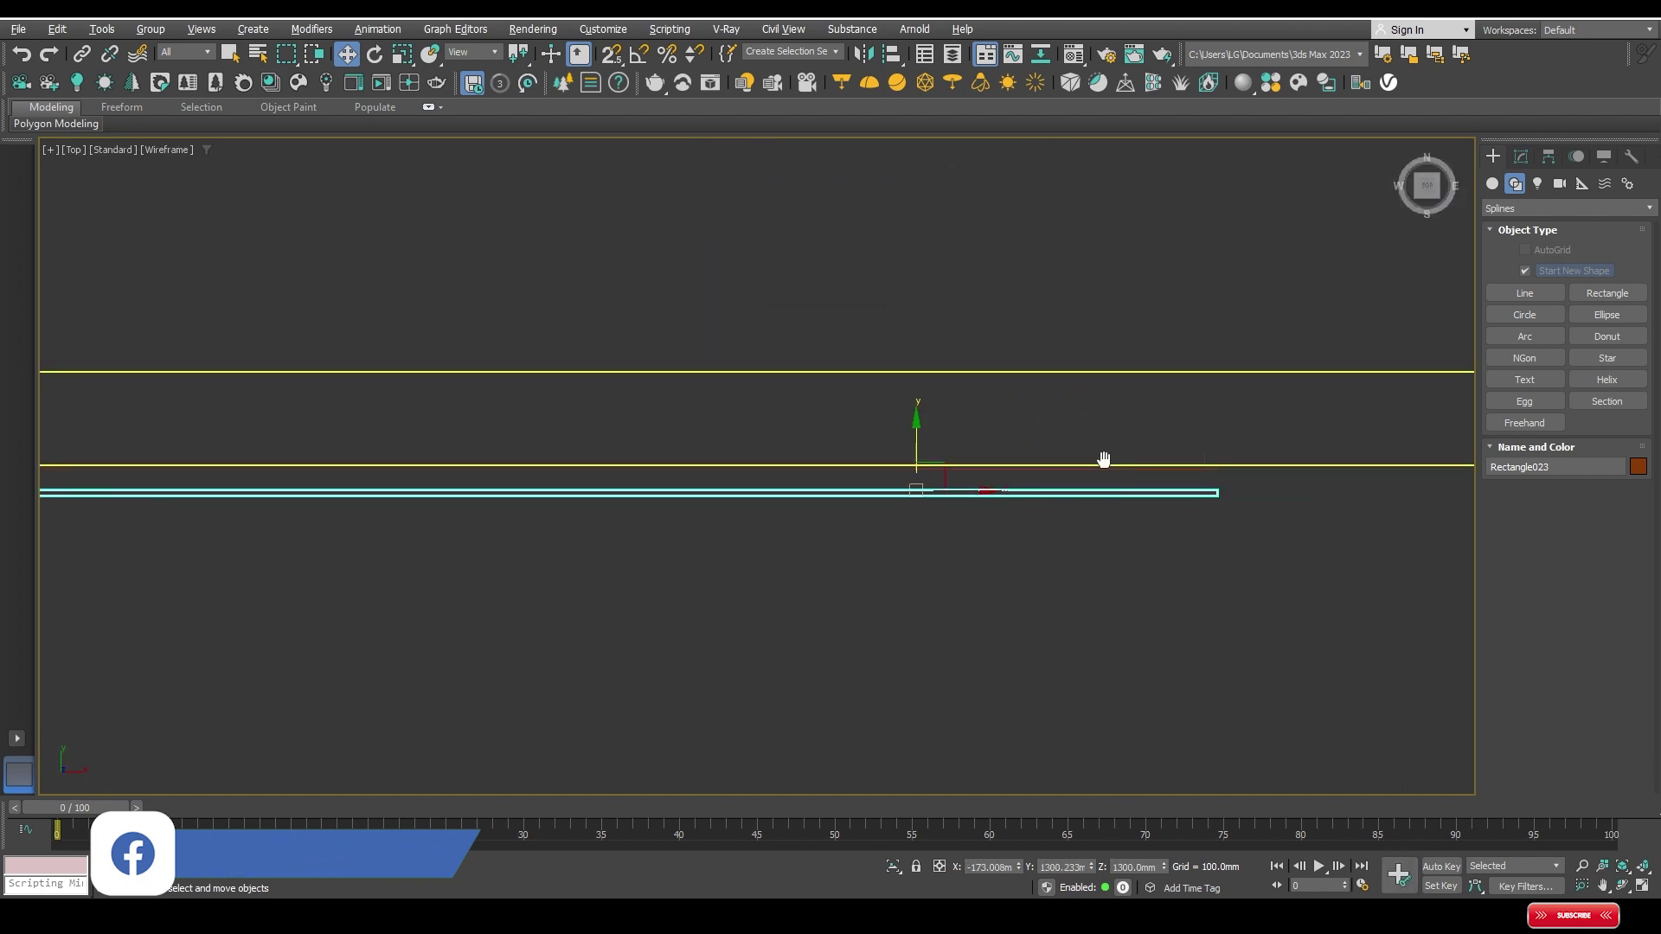
key(s)
scroll(1101, 460, up, 4)
key(space)
drag(1023, 520, 1024, 477)
key(space)
key(s)
Step: Set Rectangle023's Extrude Amount to 10 mm
click(1521, 156)
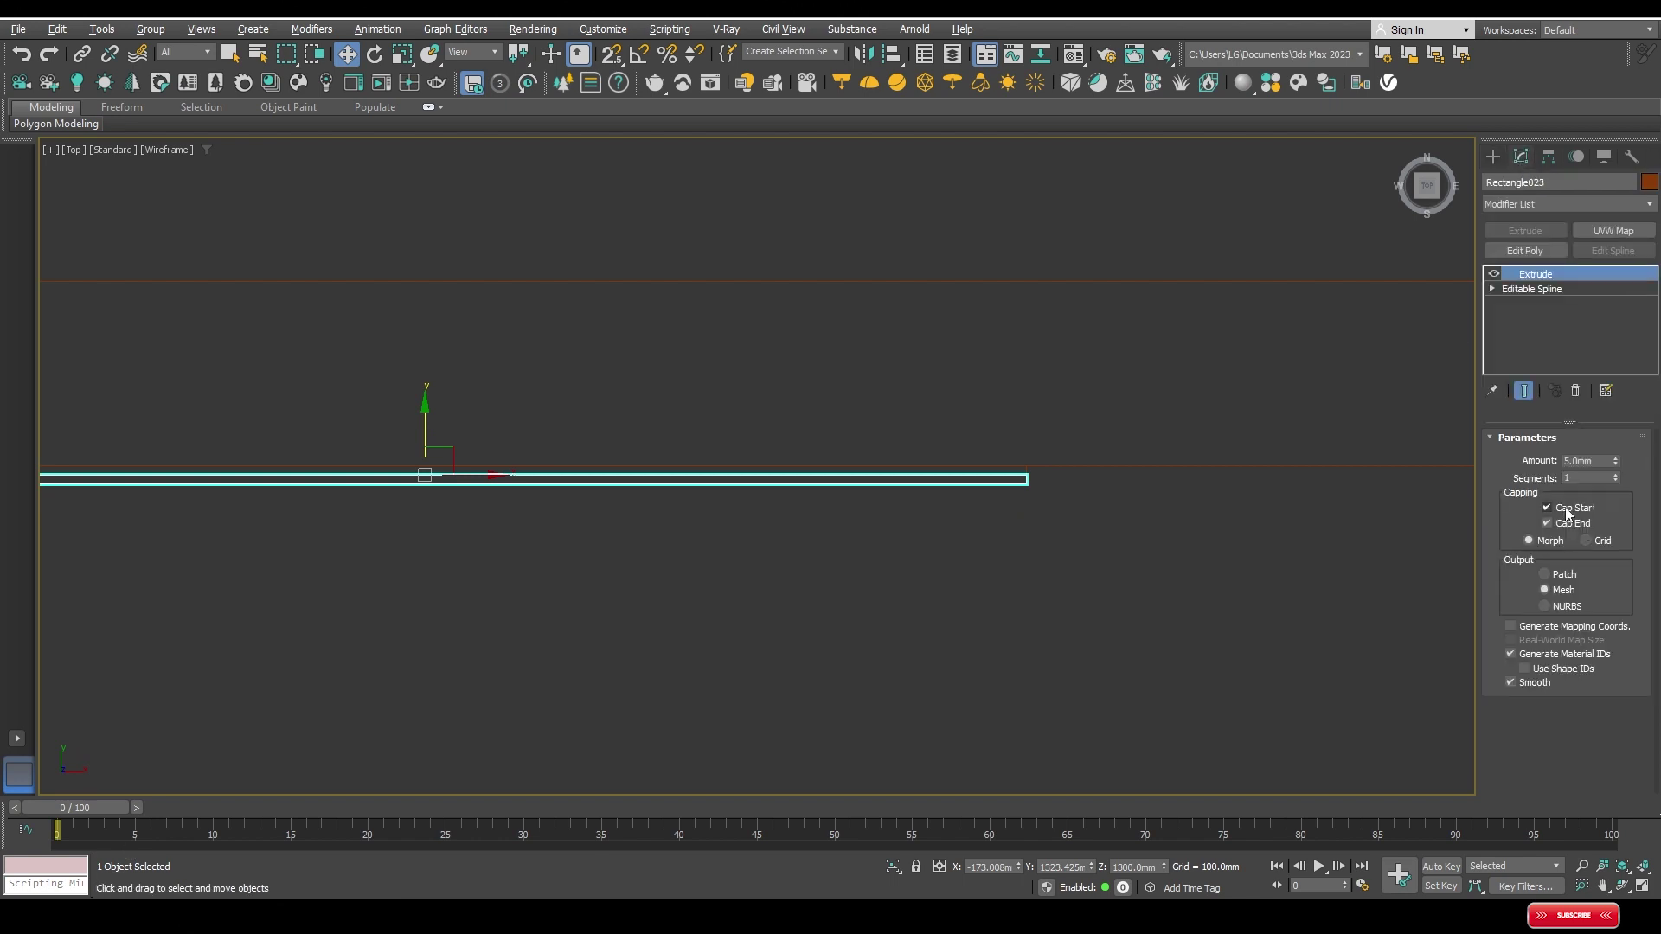
double_click(1589, 461)
text(7)
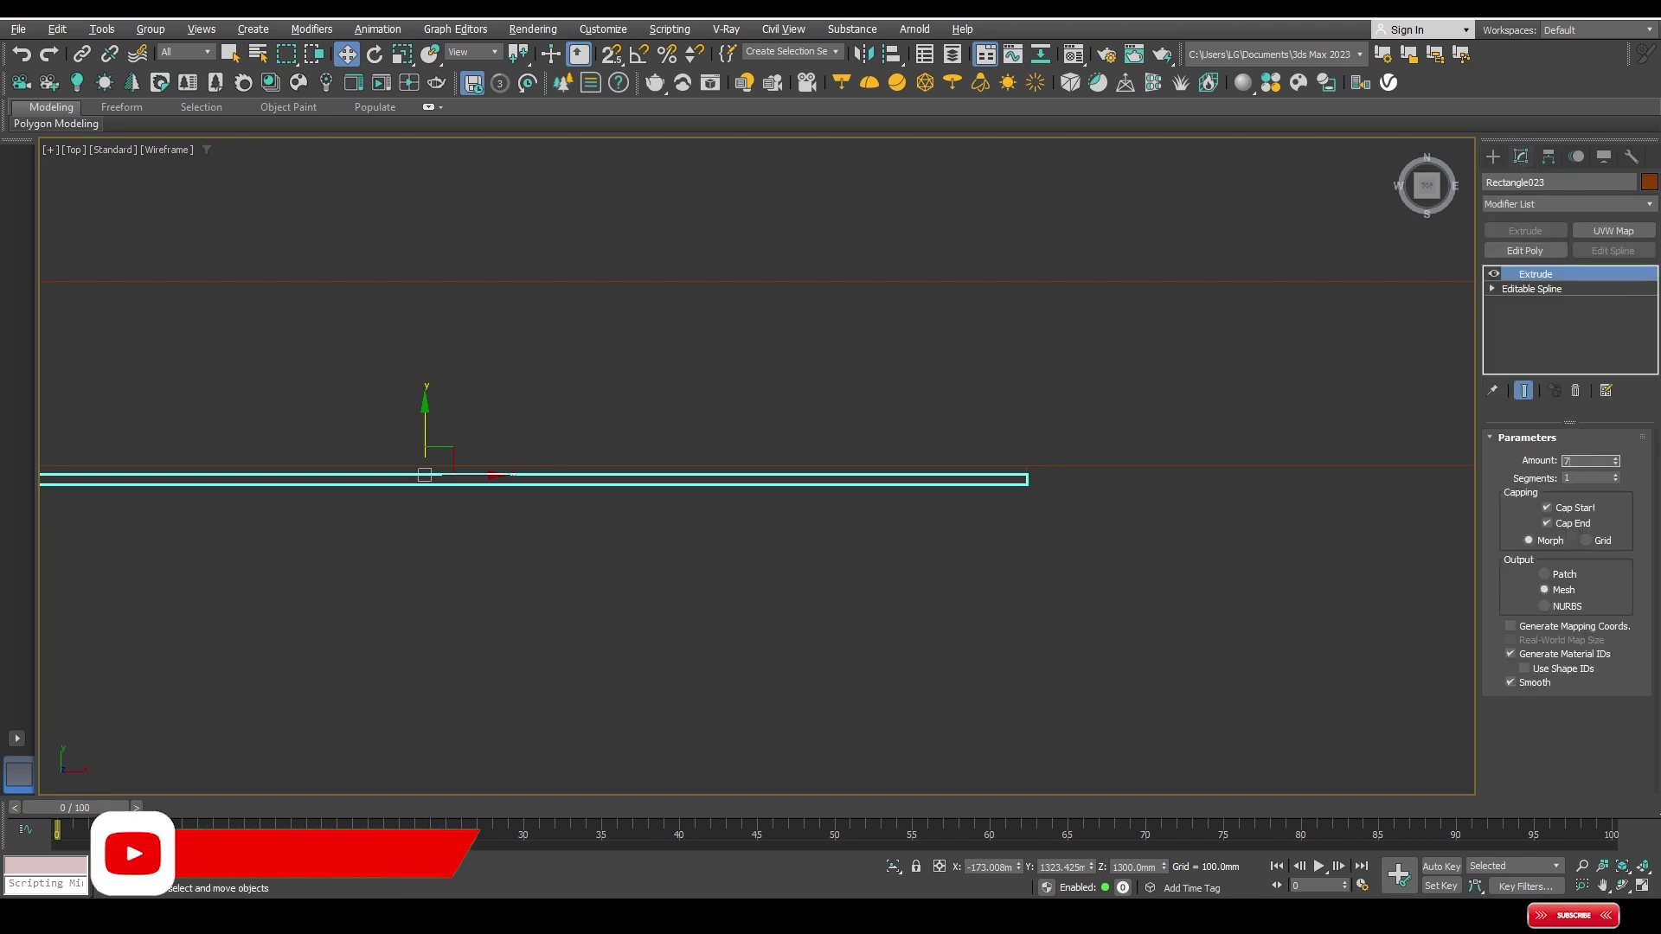
text(0mm)
key(Return)
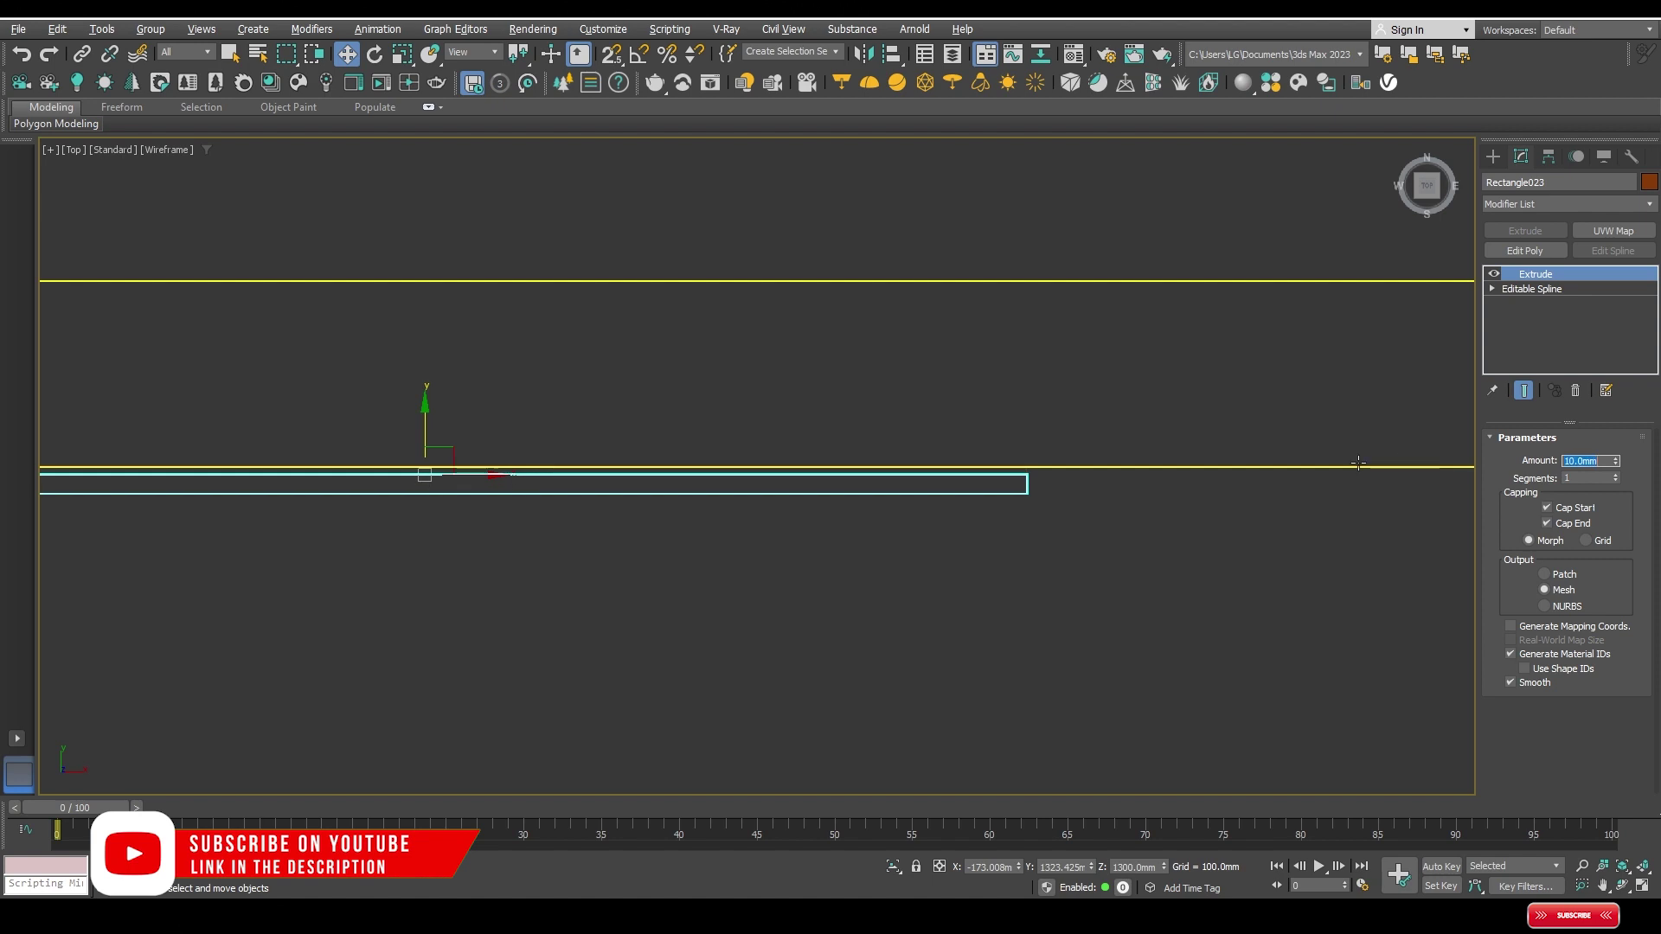
scroll(982, 413, down, 3)
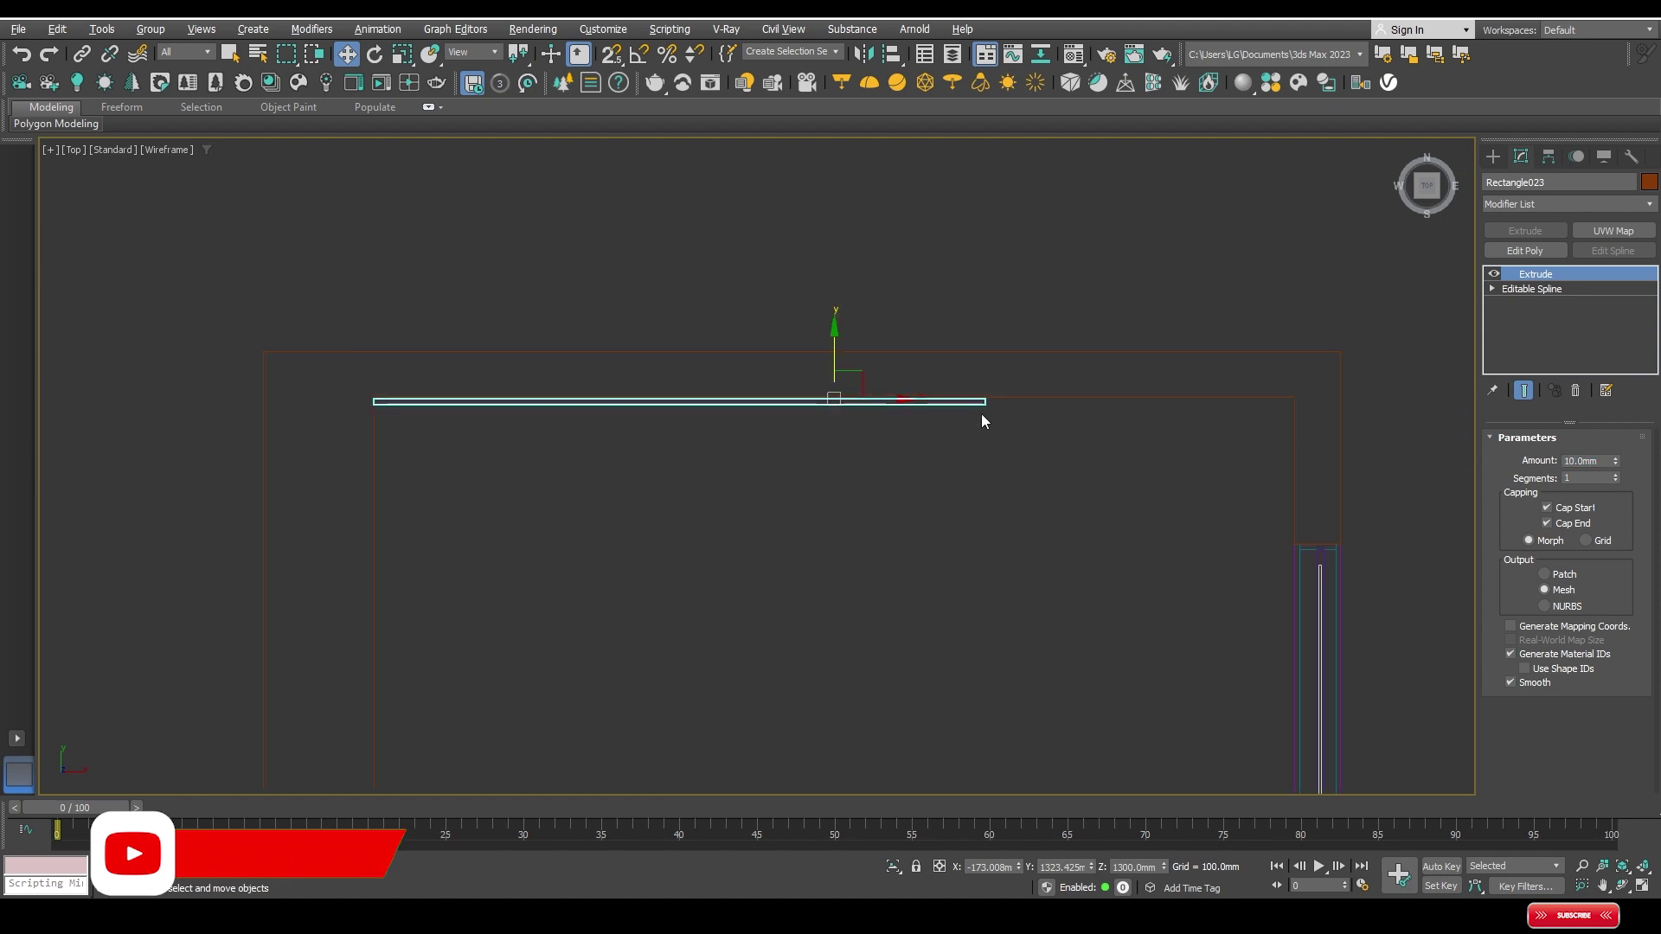
click(1491, 289)
Step: Pull Rectangle023's end vertices inward along X to shorten it into a narrow slat, then switch to Front view
drag(523, 320, 221, 519)
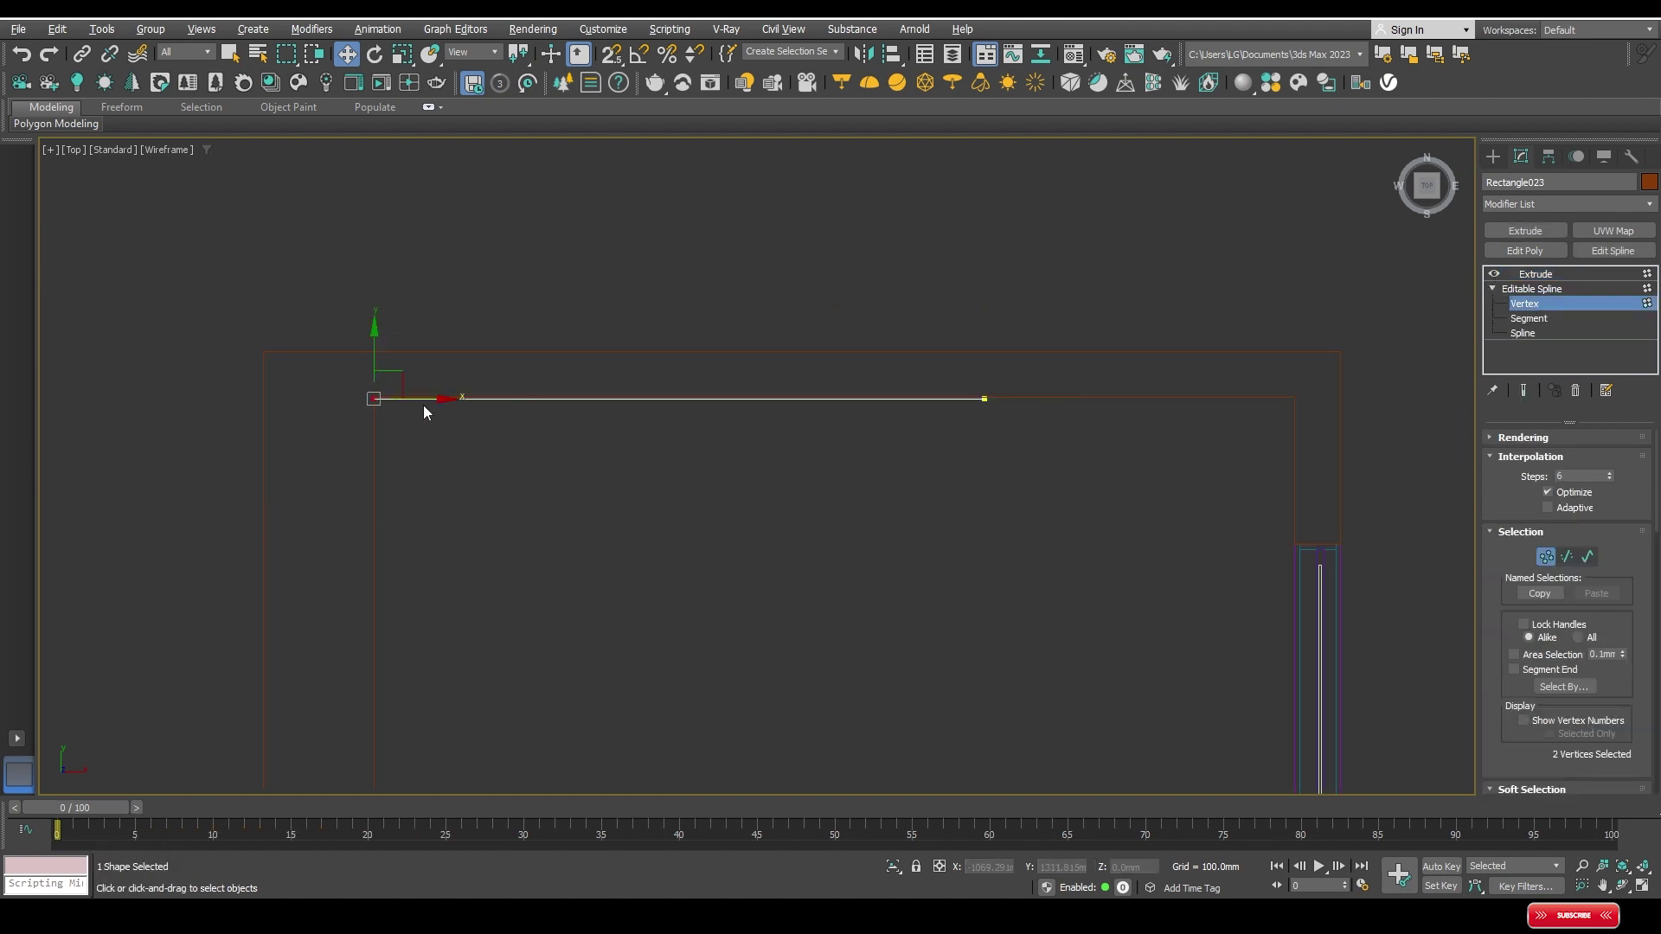
click(983, 399)
drag(1020, 383, 1020, 383)
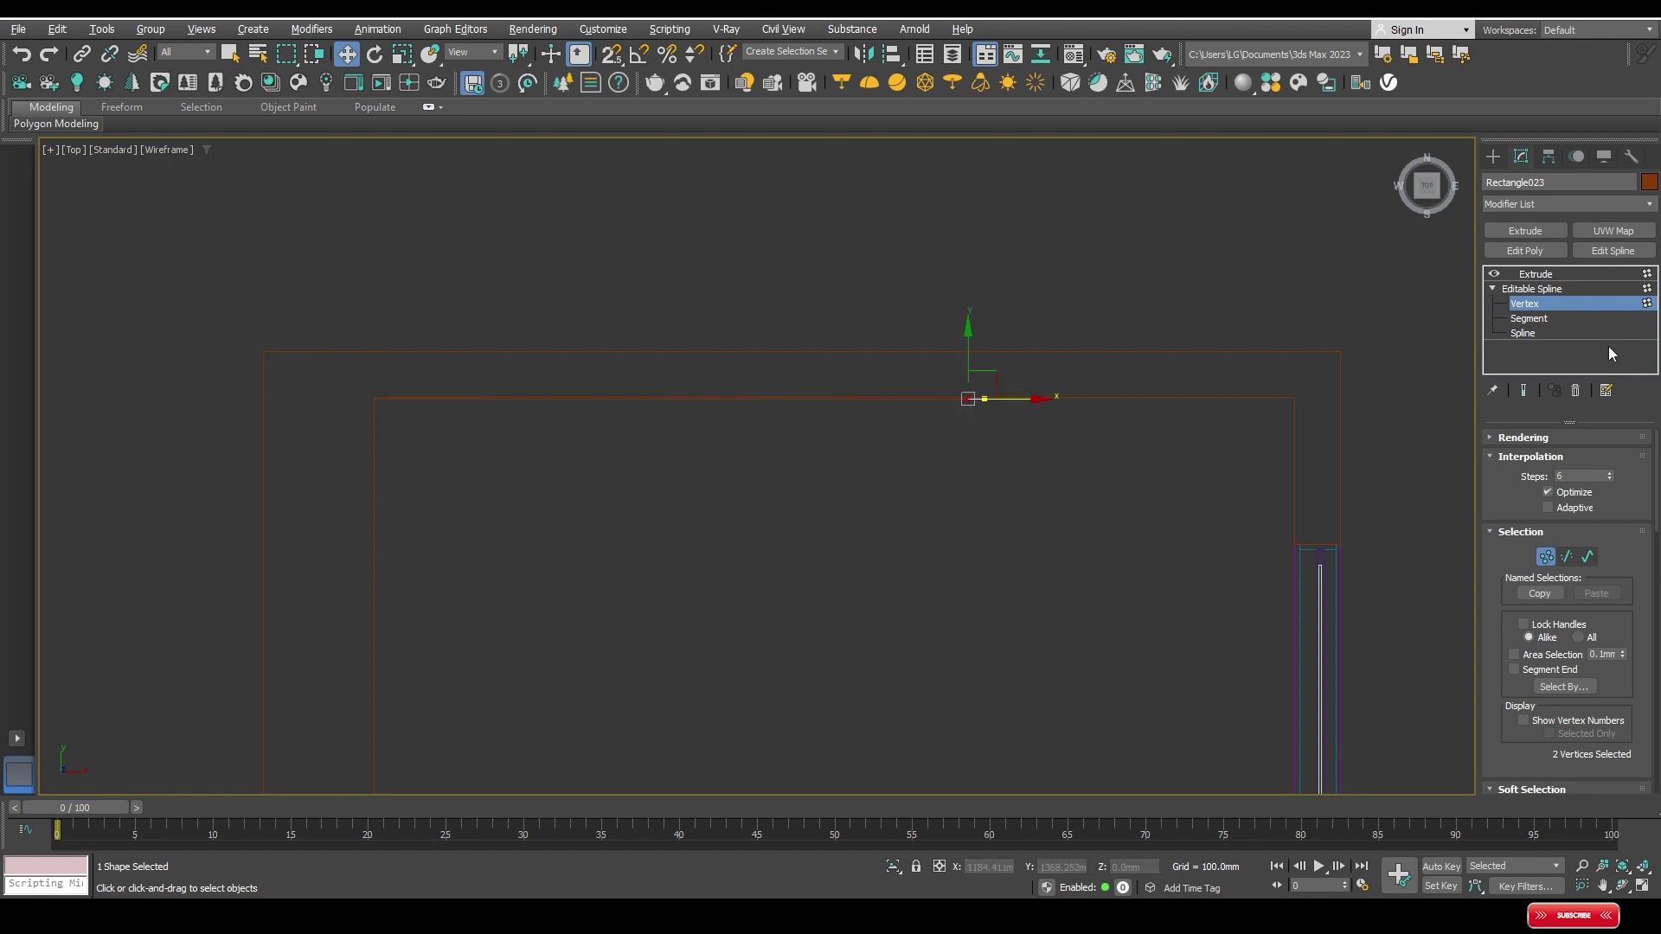
scroll(924, 430, down, 5)
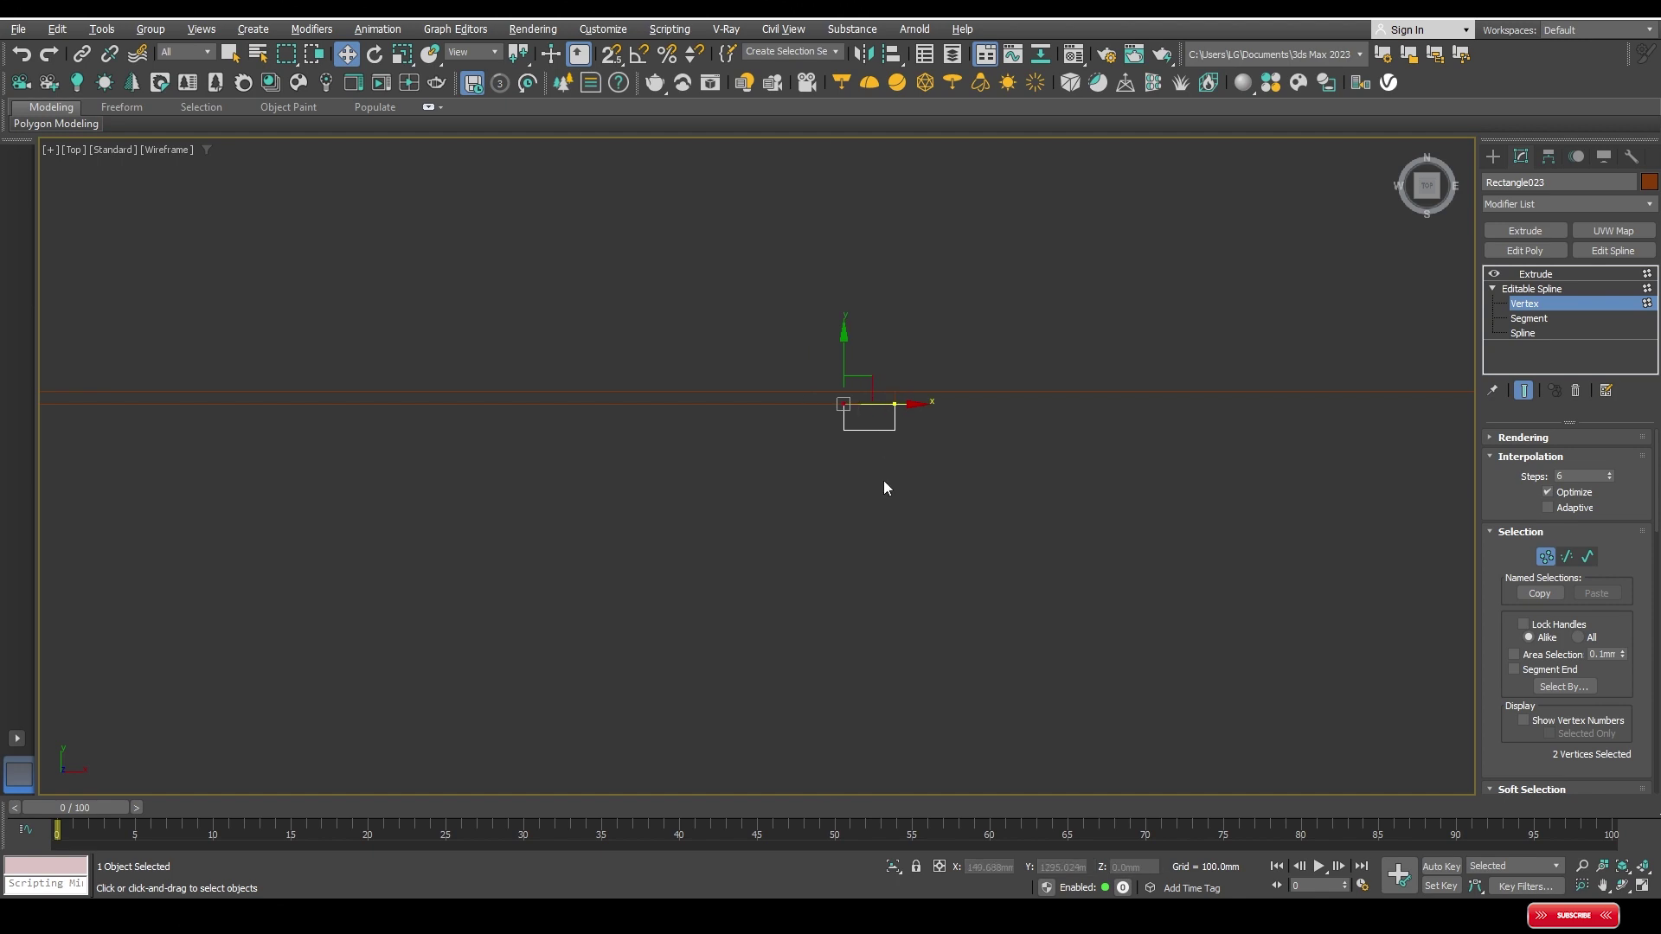
key(f)
scroll(789, 278, up, 5)
scroll(833, 318, up, 2)
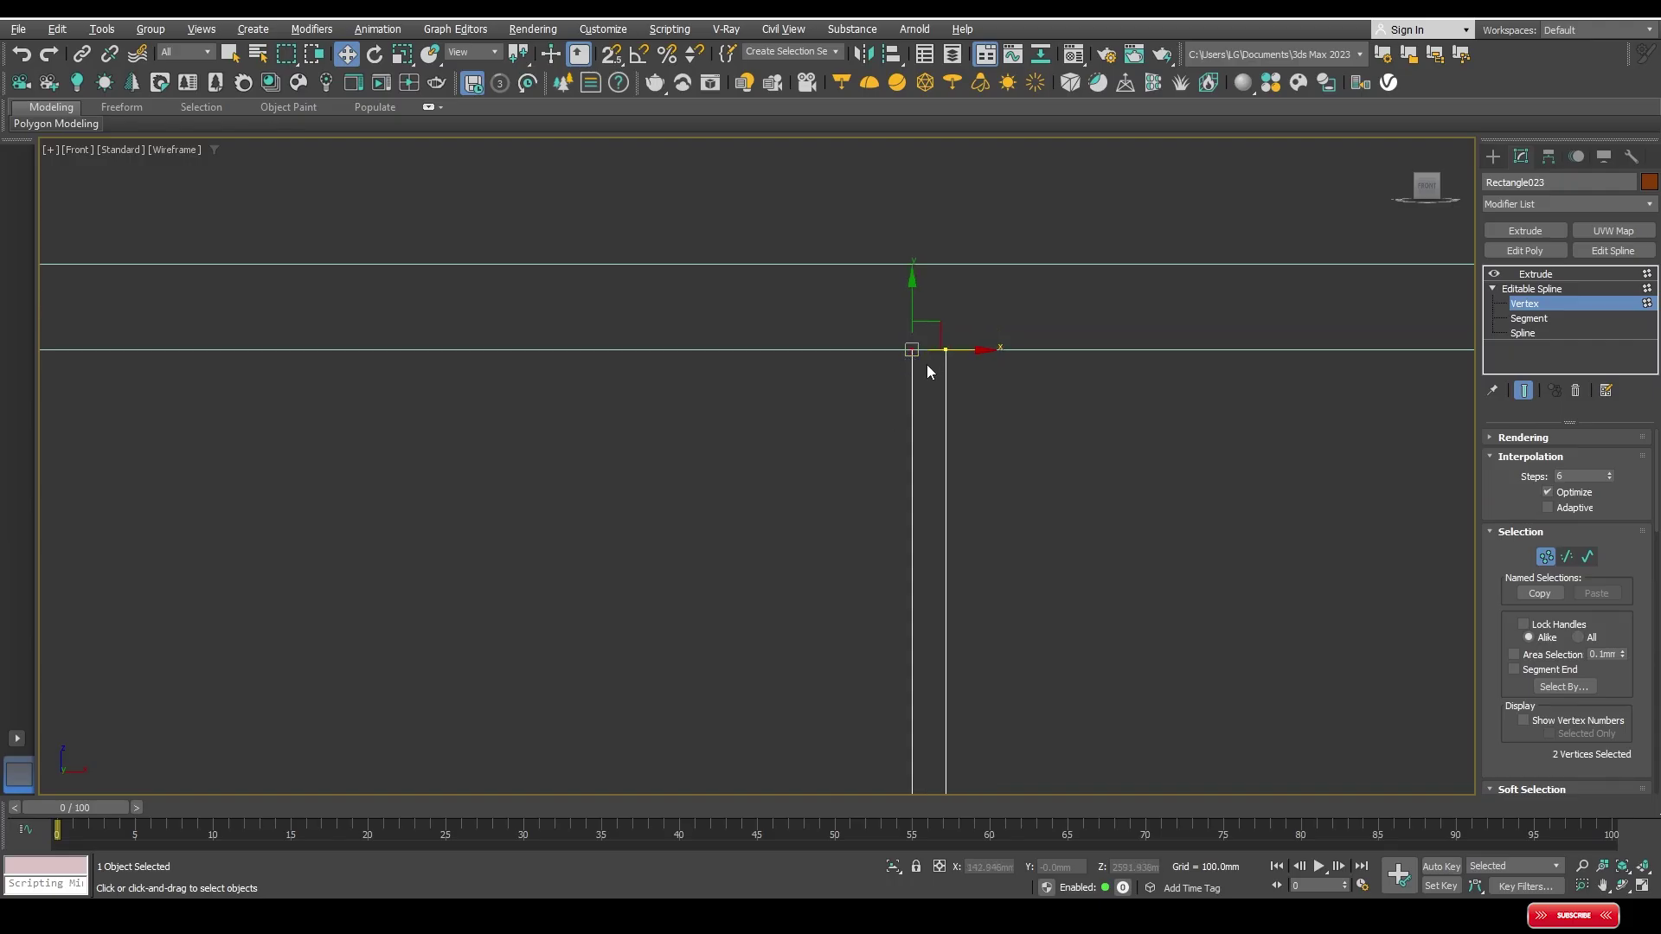
Step: Shift the slat outline sideways along X and view the slatted-wall reference photo
drag(927, 352, 969, 352)
key(alt+Tab)
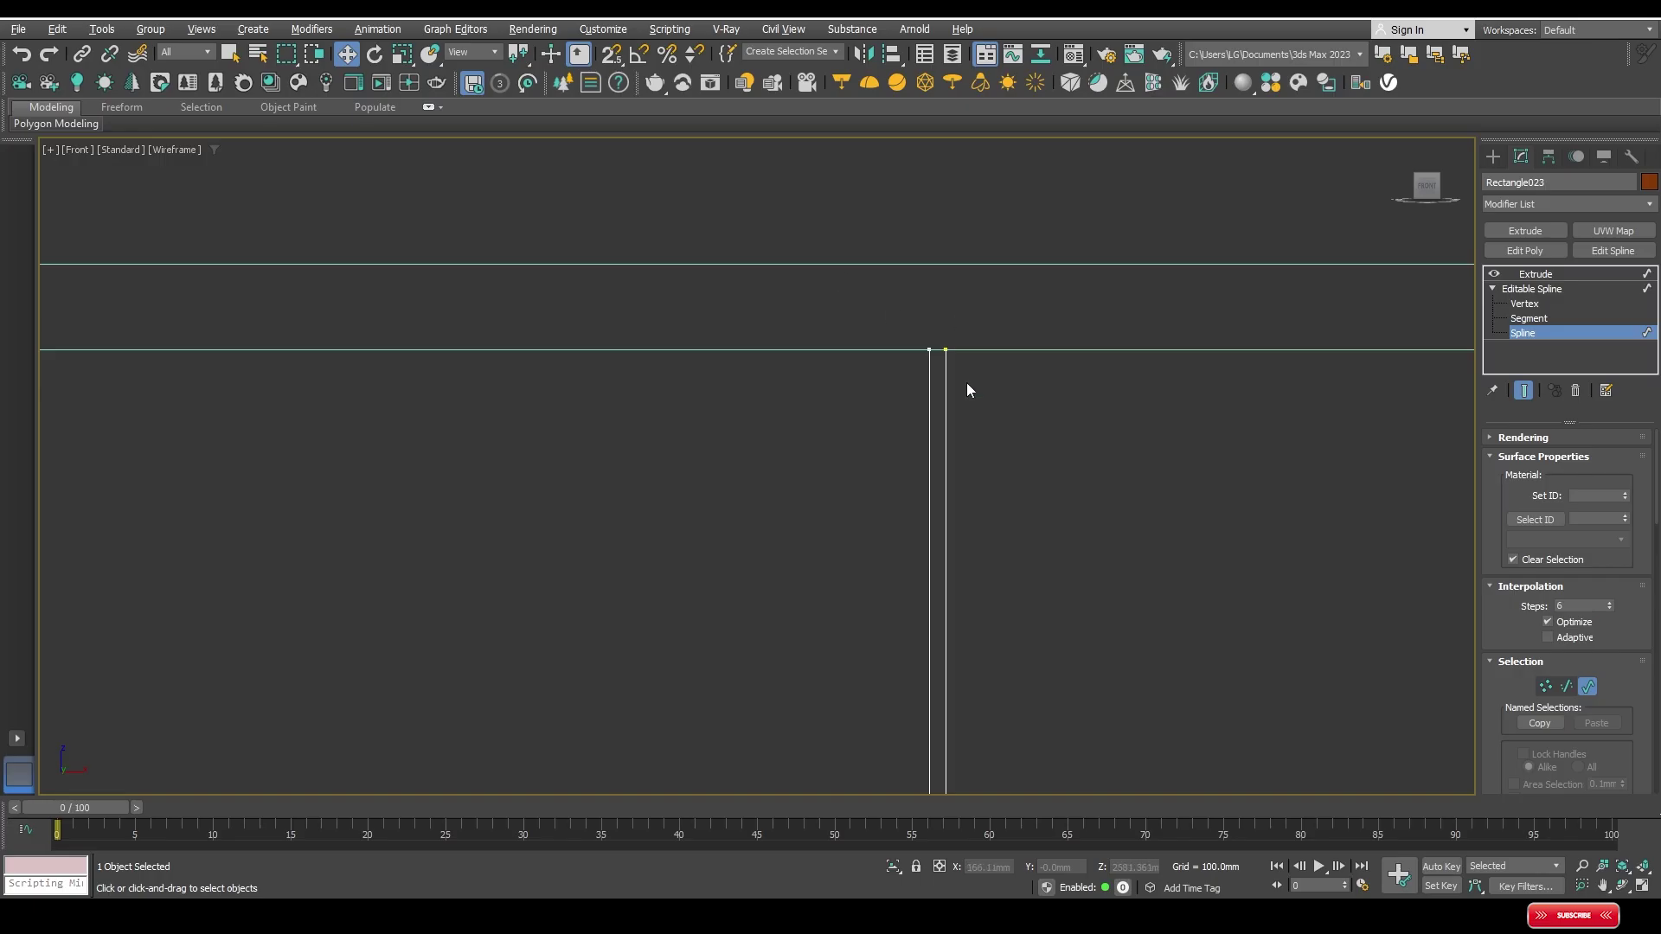
Step: At Spline level, copy the slat outline leftward as a second slat within Rectangle023
click(968, 390)
click(917, 408)
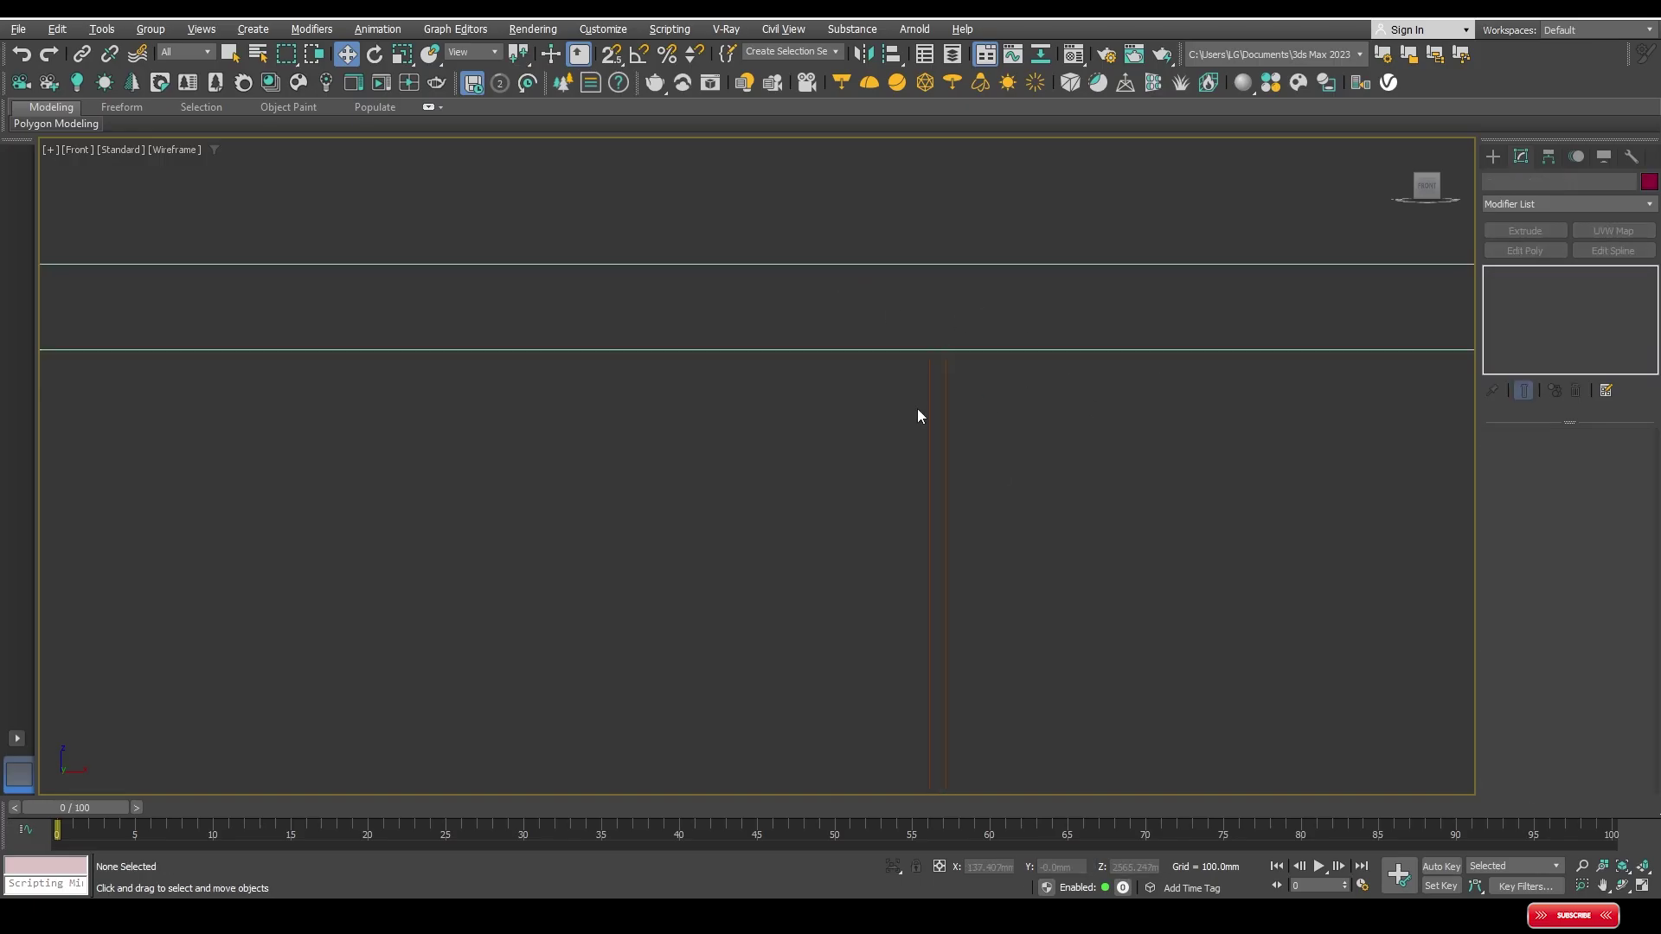
click(1523, 333)
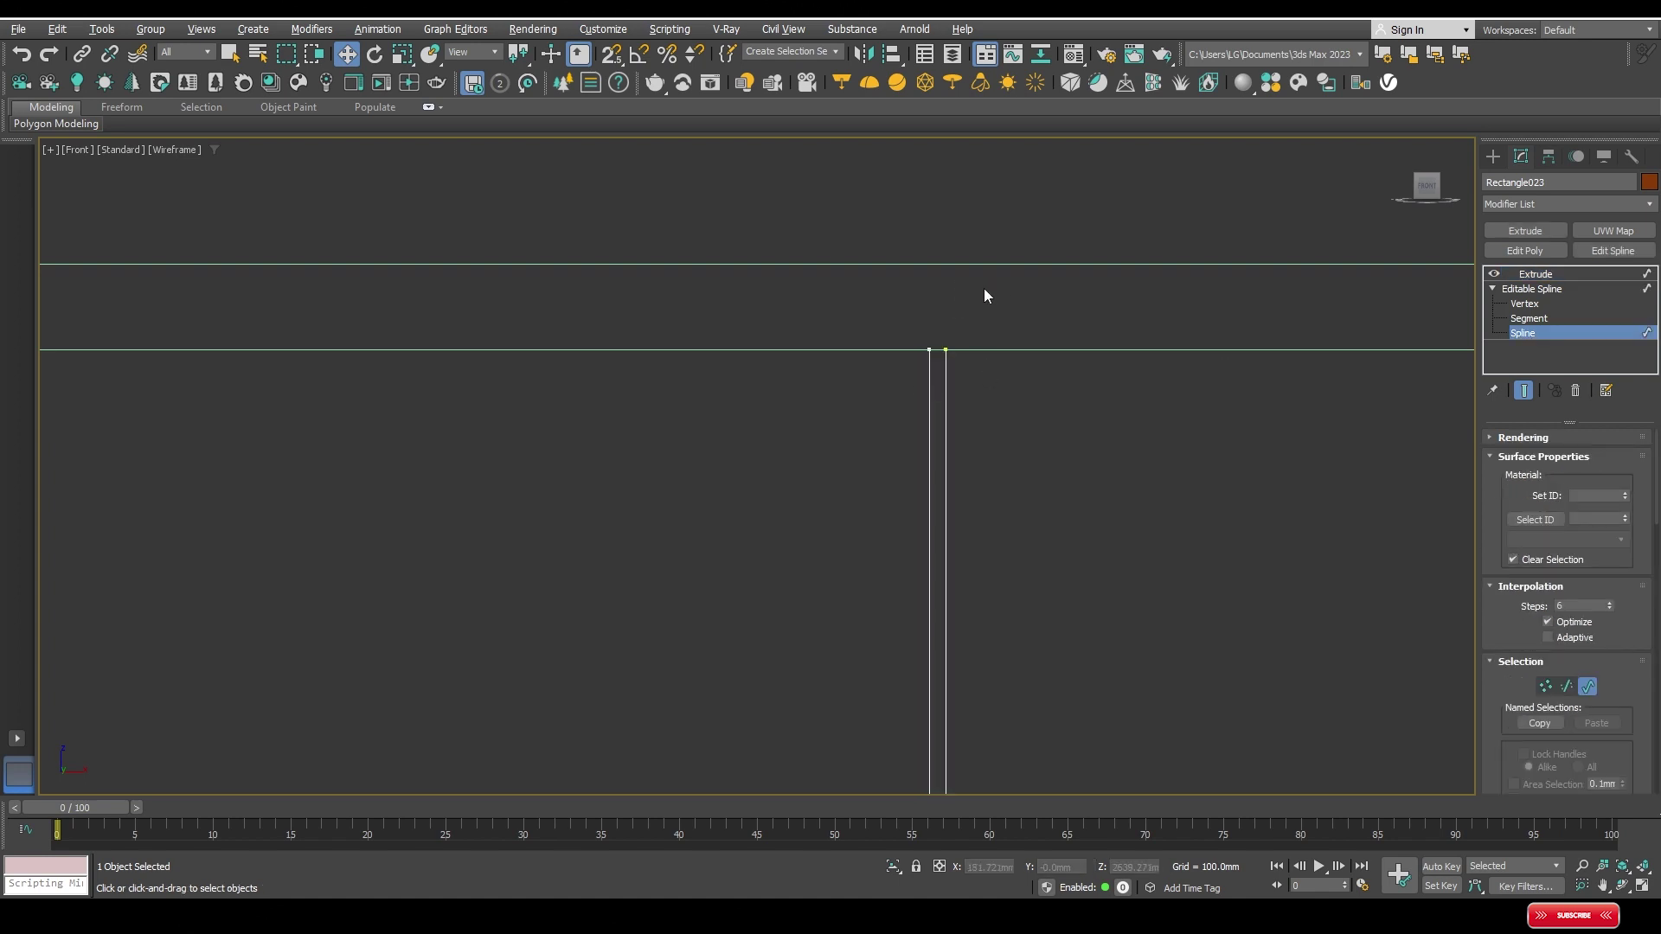
scroll(922, 389, up, 3)
shift+drag(1017, 475, 944, 474)
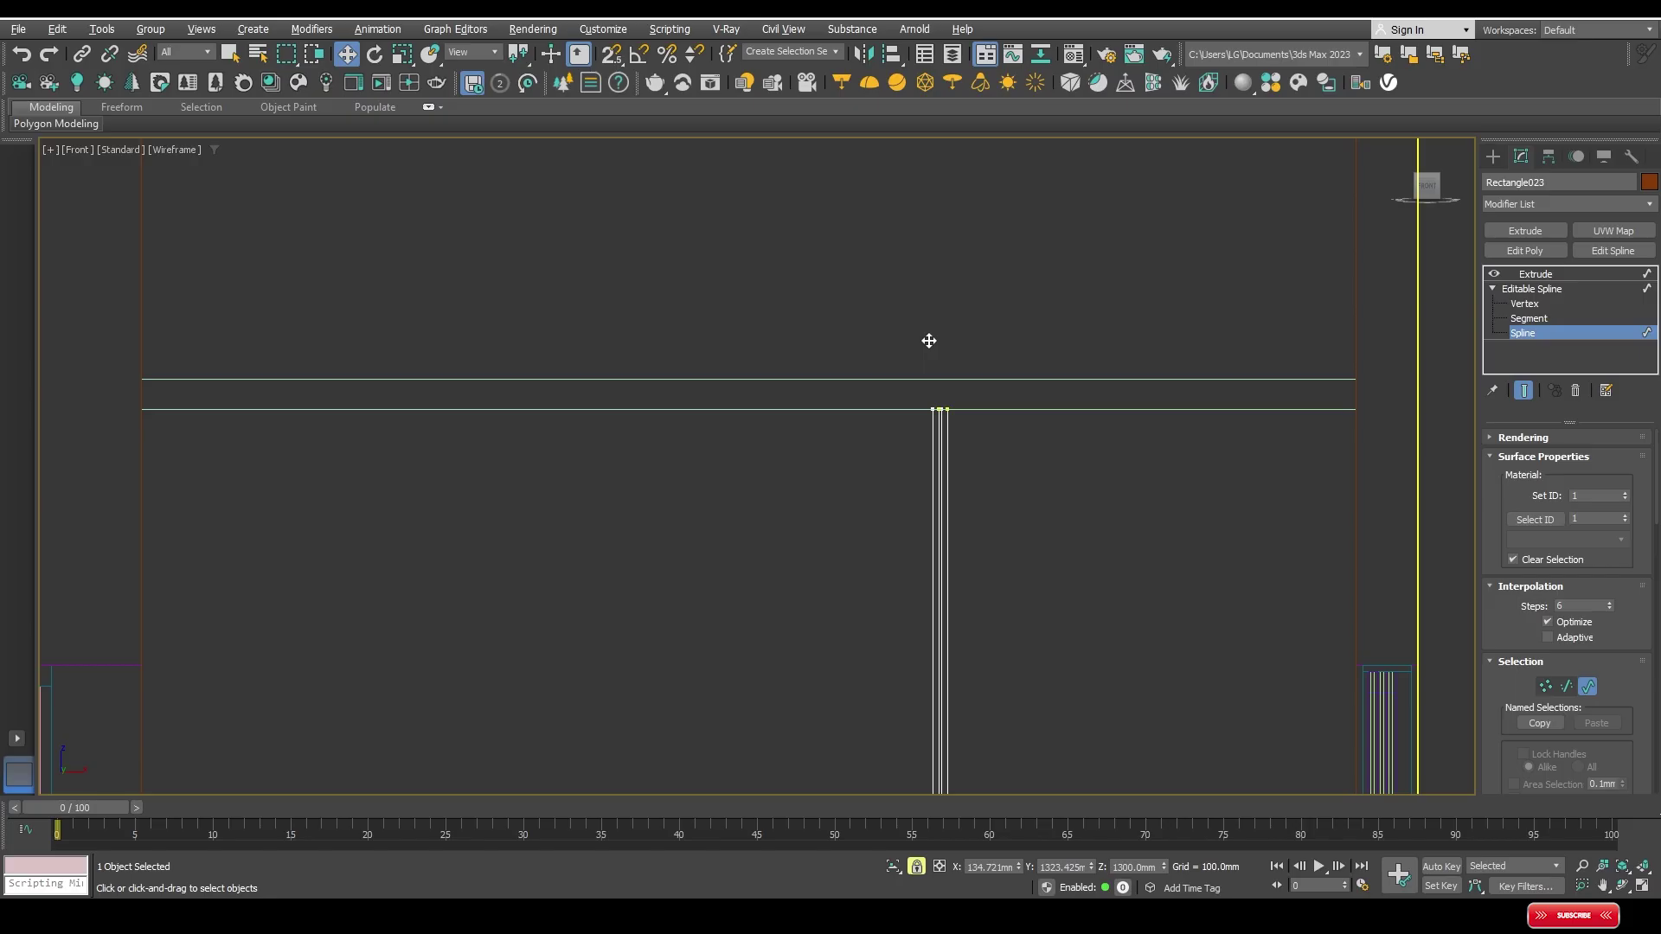
scroll(929, 380, up, 5)
scroll(952, 445, up, 5)
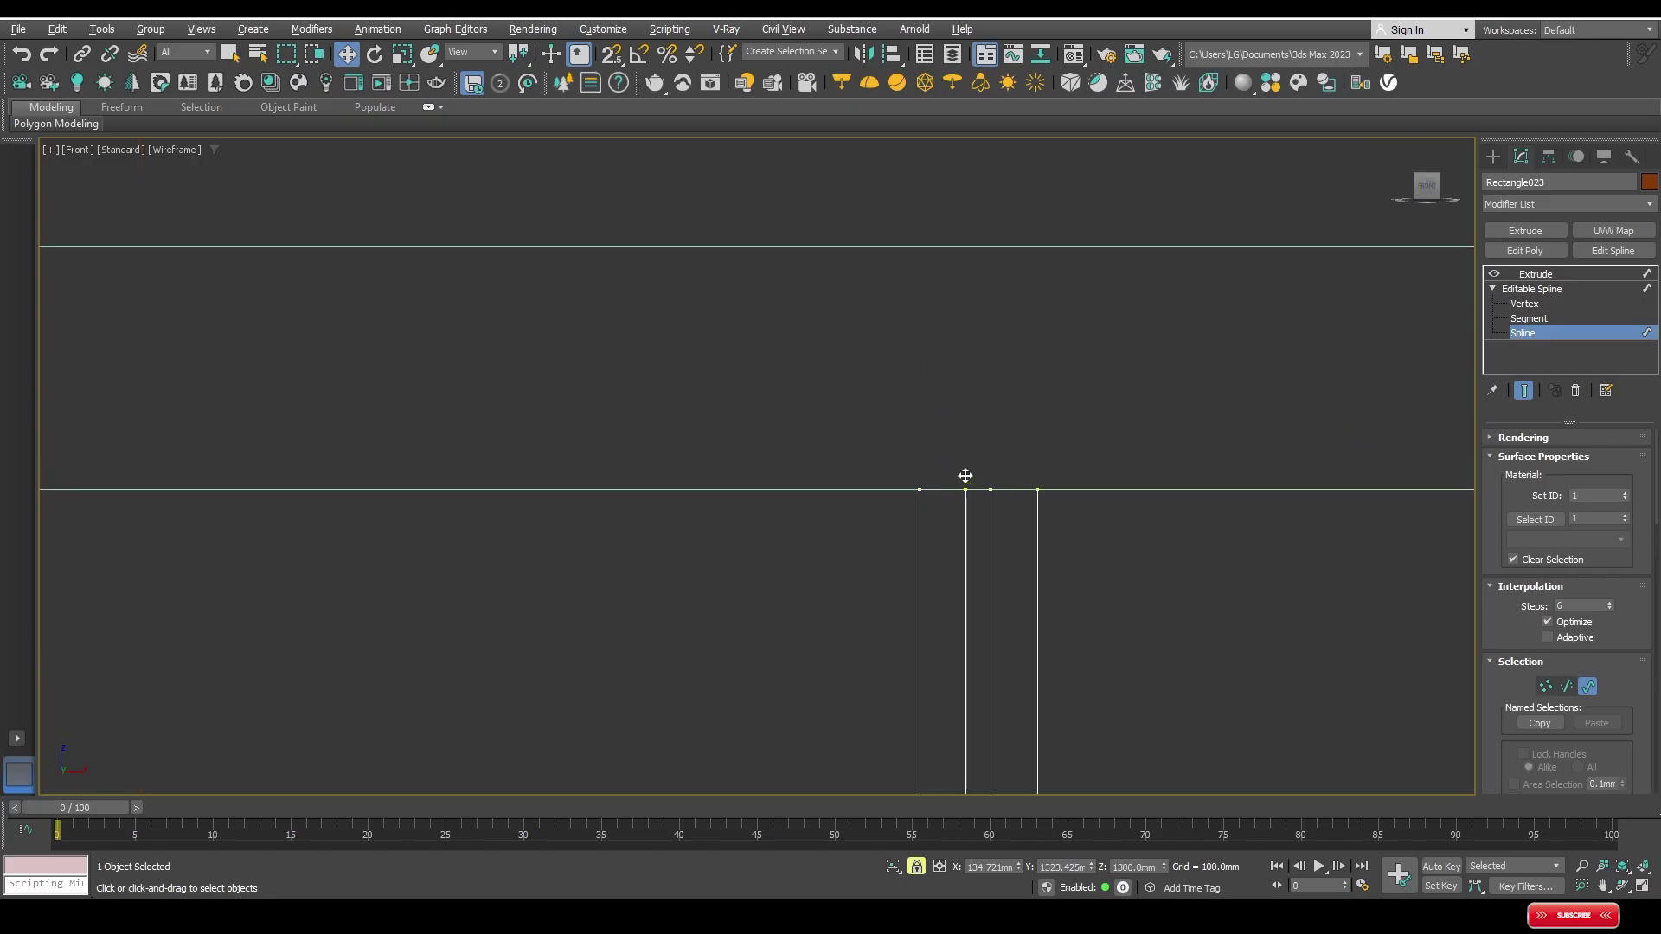
drag(970, 446, 970, 446)
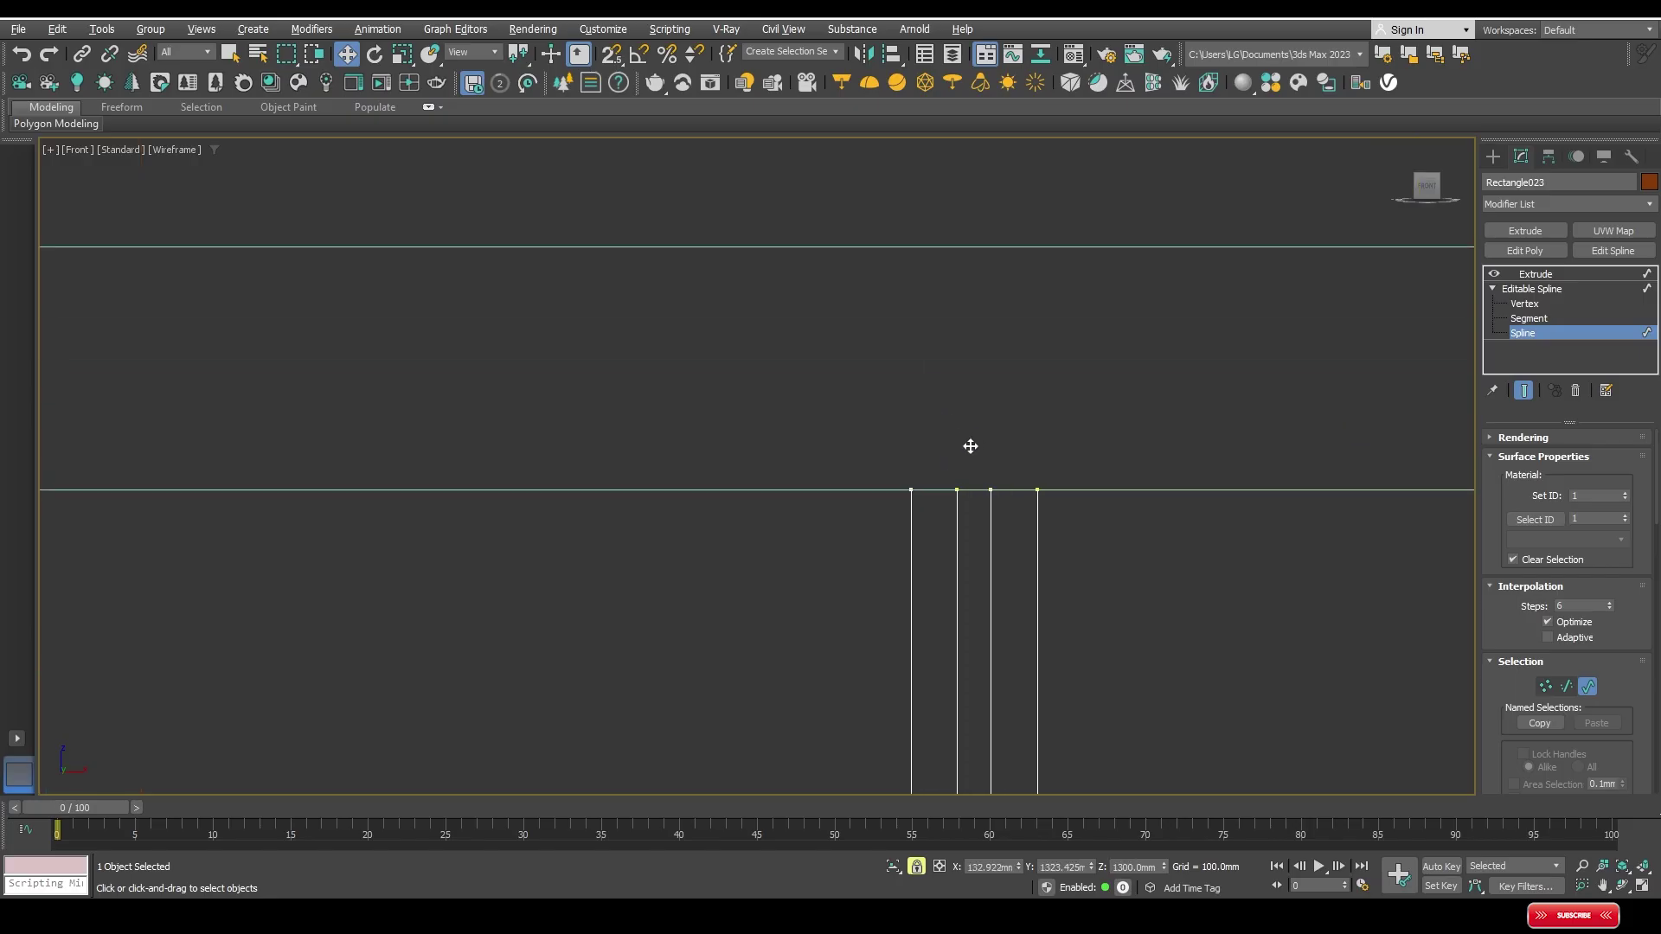
Step: Deselect the shape and bring up the spline shape creation tools
click(1550, 286)
click(1113, 298)
click(1493, 157)
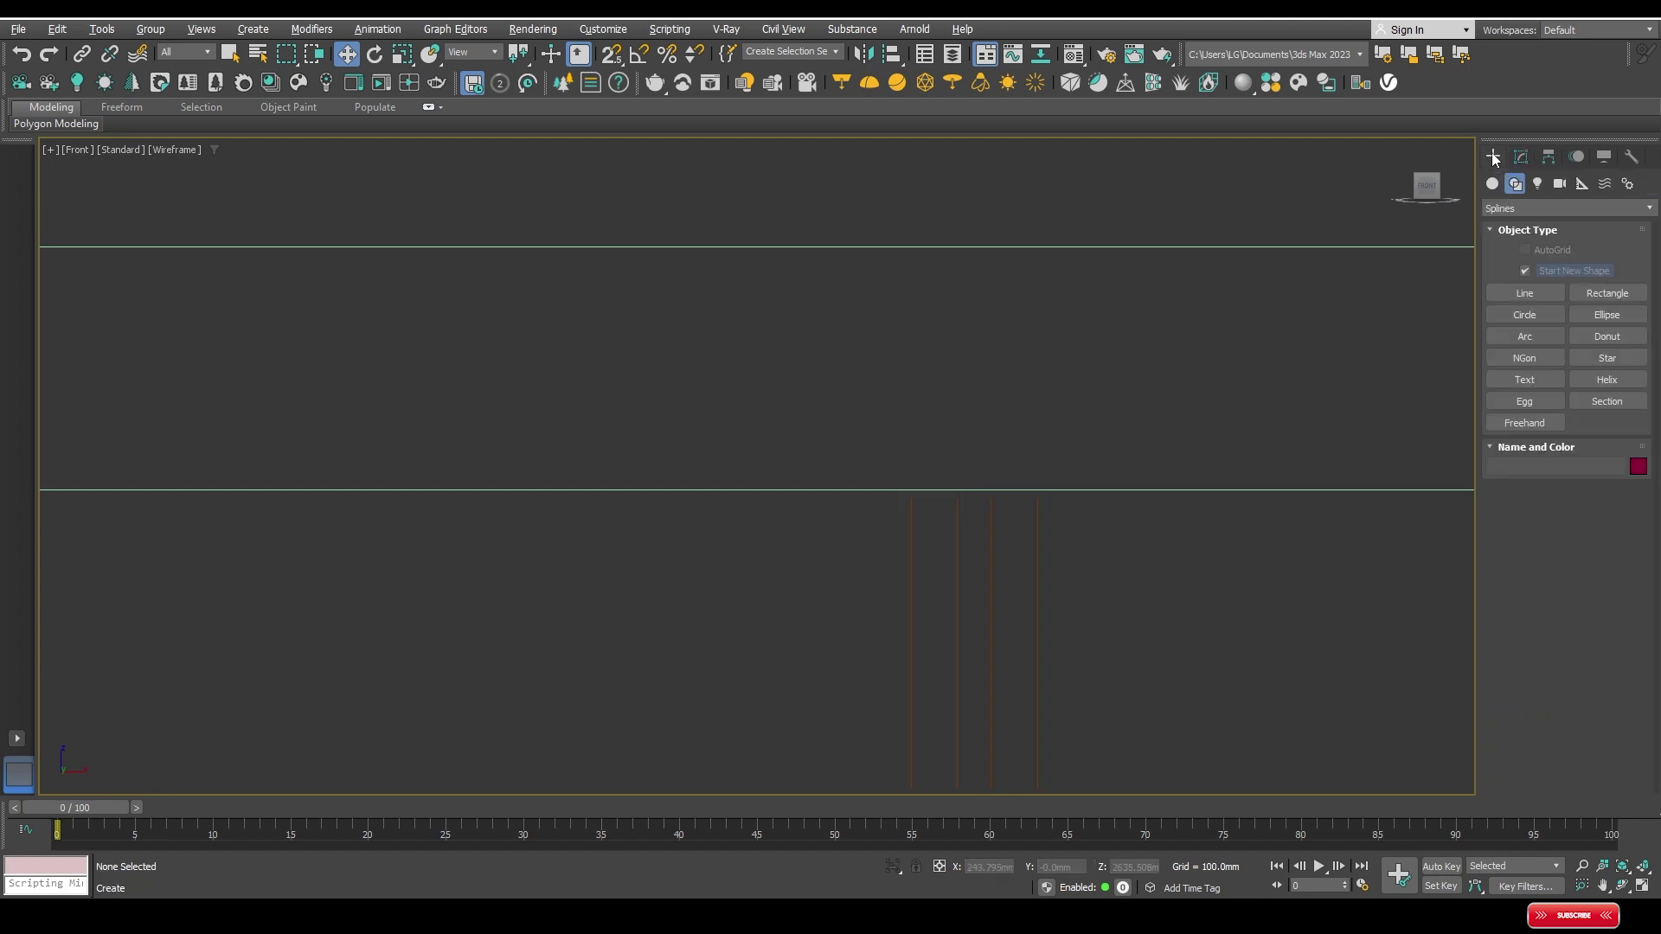
Step: Draw a small snapped rectangle, Rectangle024, between the slats
click(1607, 293)
key(s)
drag(992, 489, 958, 459)
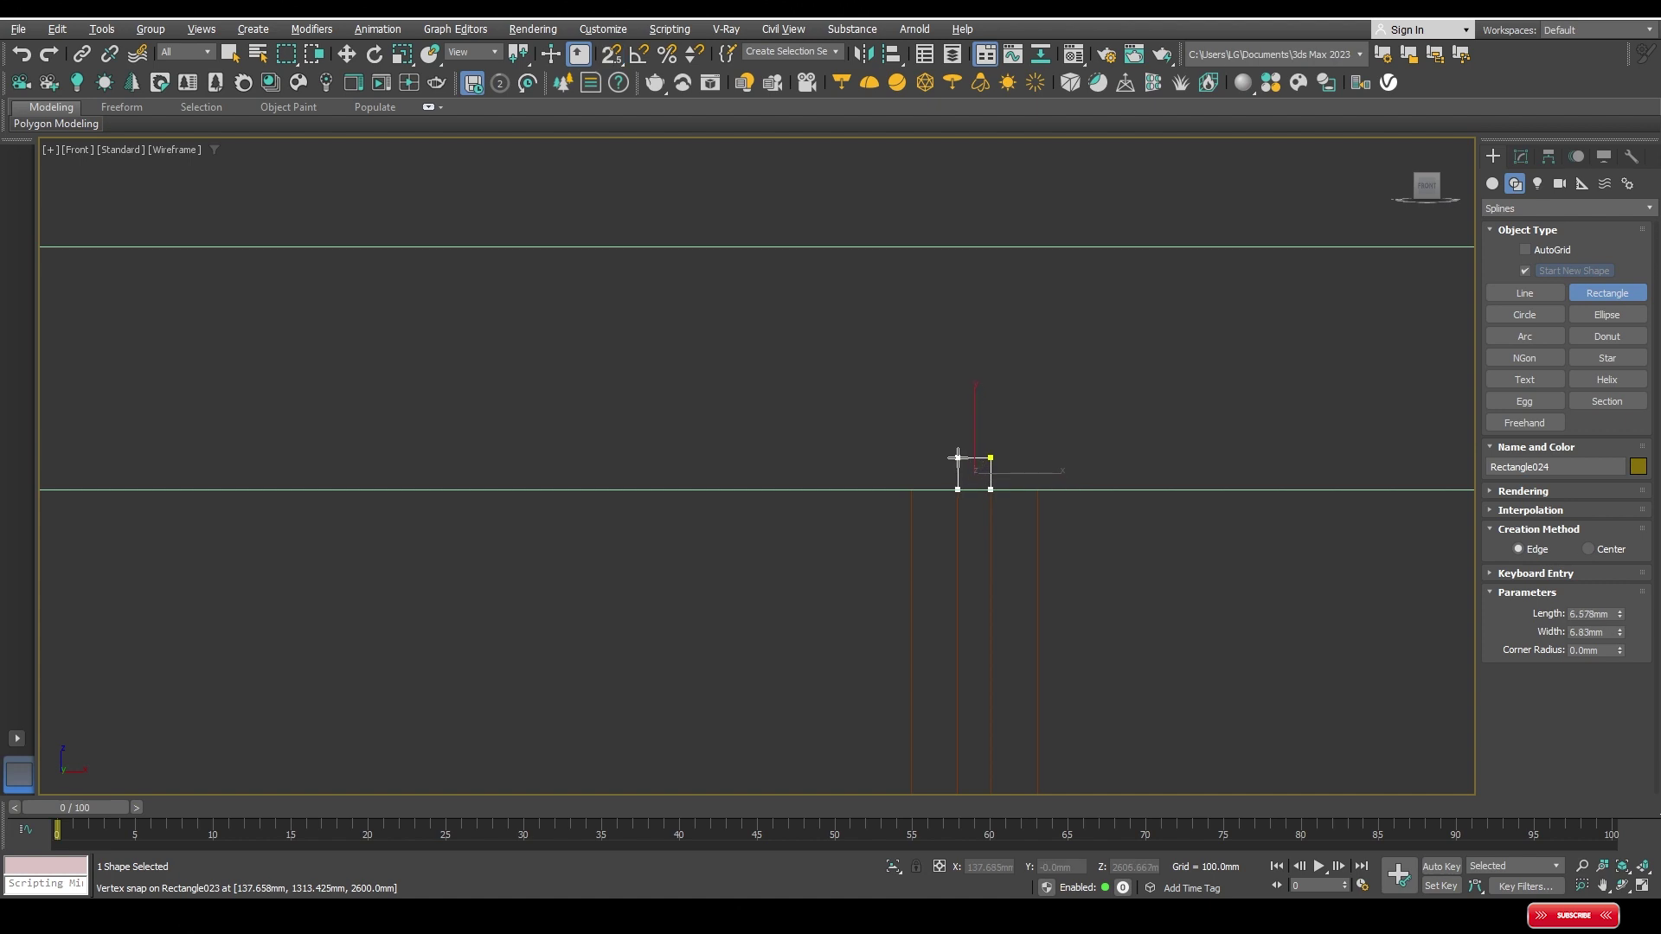
Step: Delete the stray Rectangle024 and reselect Rectangle023 with both slat outlines
key(w)
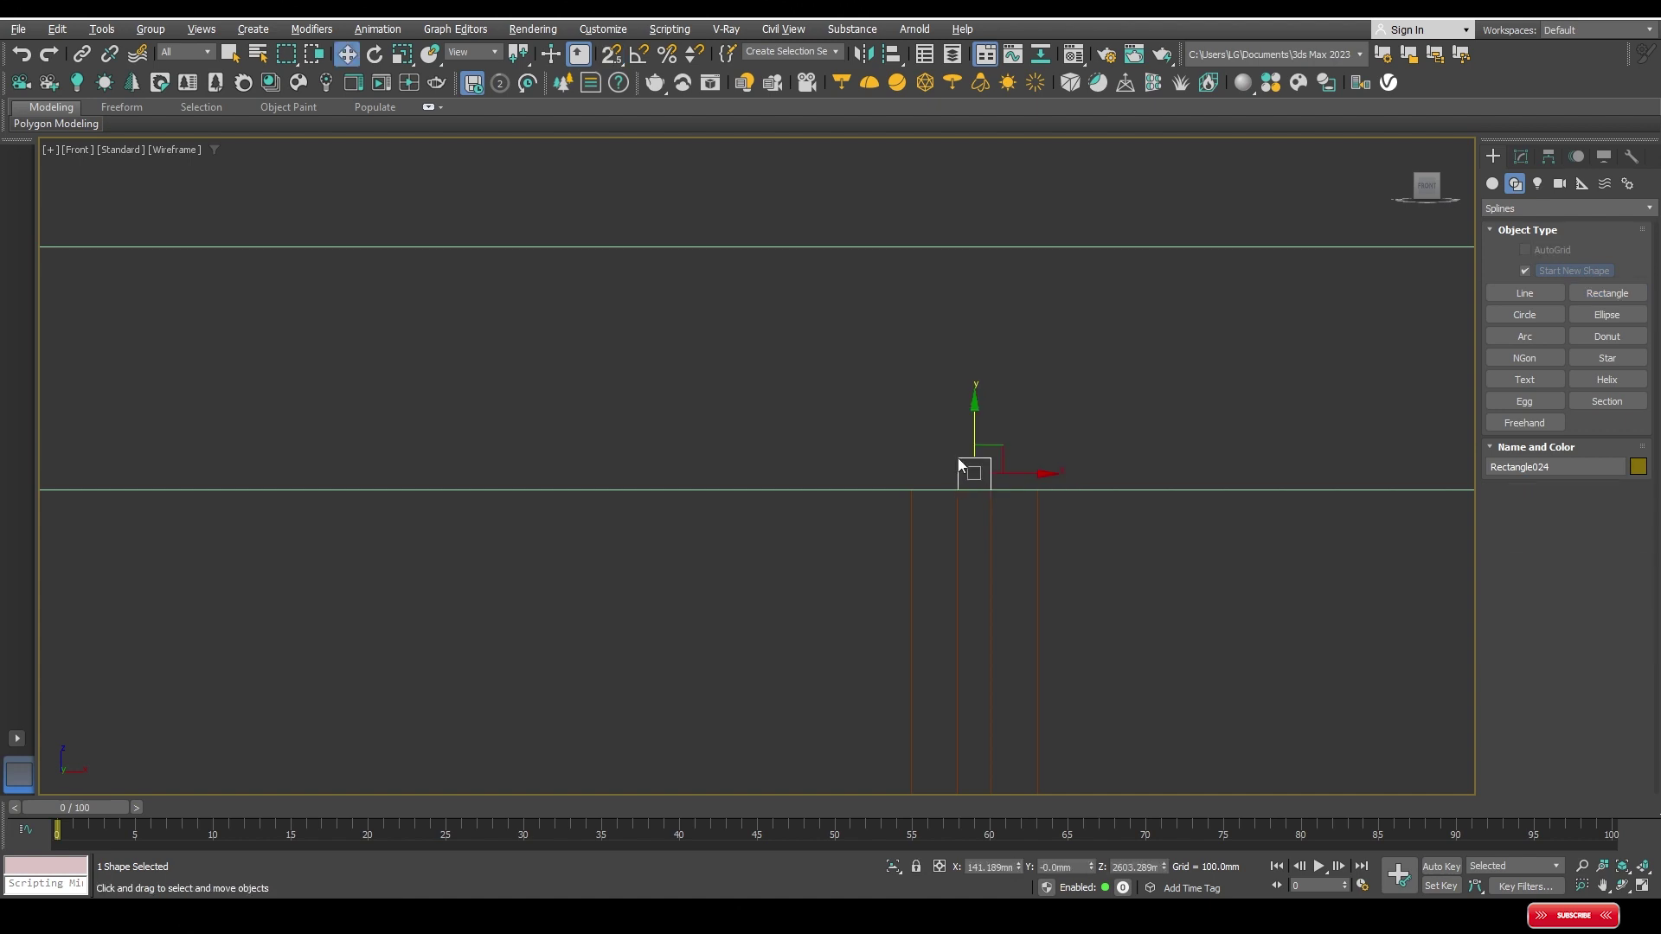
key(Delete)
click(957, 541)
scroll(963, 561, down, 1)
middle_drag(964, 561, 969, 365)
scroll(969, 371, down, 4)
scroll(978, 346, up, 4)
scroll(978, 350, up, 2)
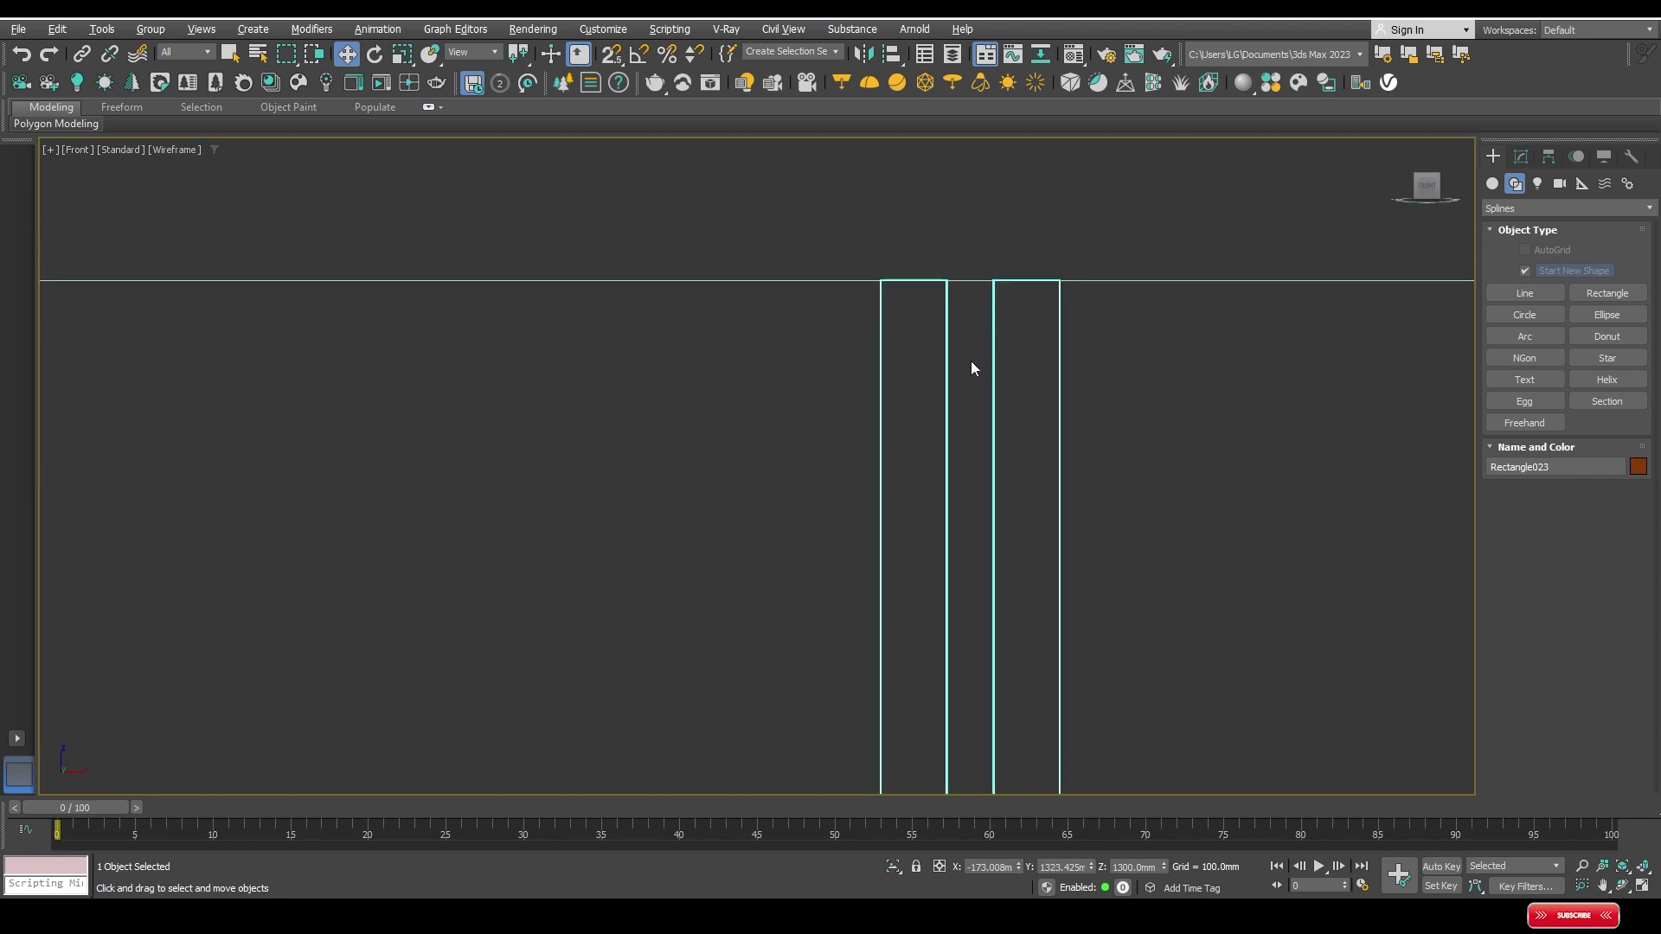
Step: Edit Rectangle023's profile at Segment sub-object level
click(1521, 157)
click(1528, 319)
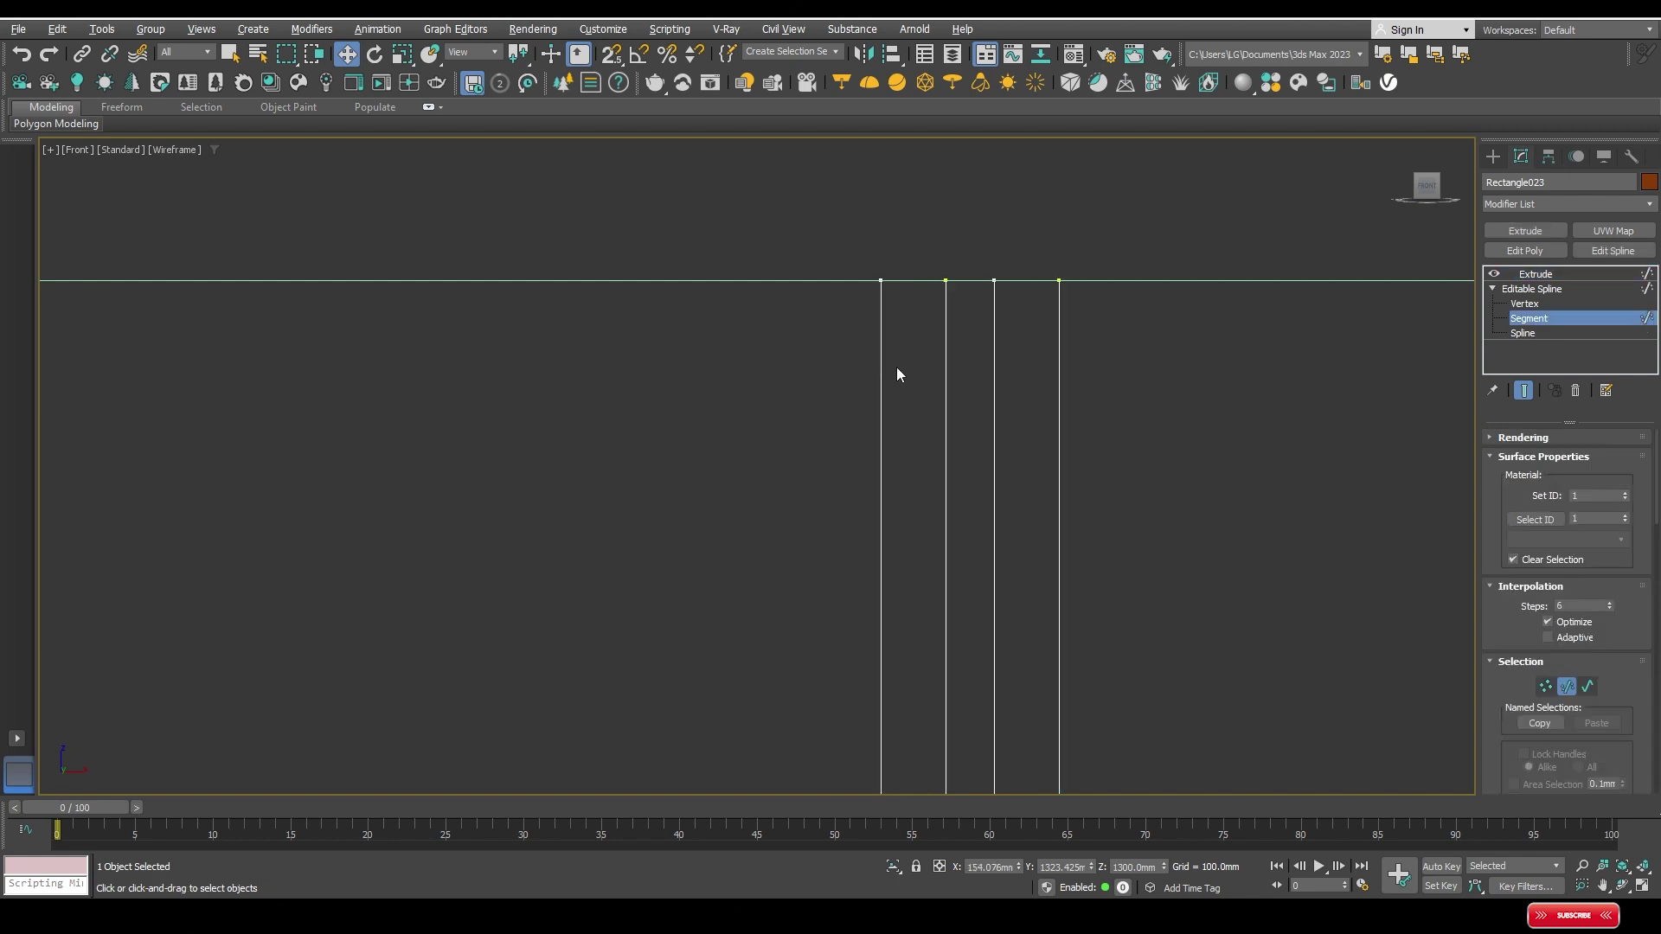
scroll(856, 372, down, 3)
scroll(875, 360, down, 2)
scroll(875, 450, down, 3)
scroll(875, 545, down, 2)
scroll(877, 560, up, 3)
scroll(911, 495, up, 3)
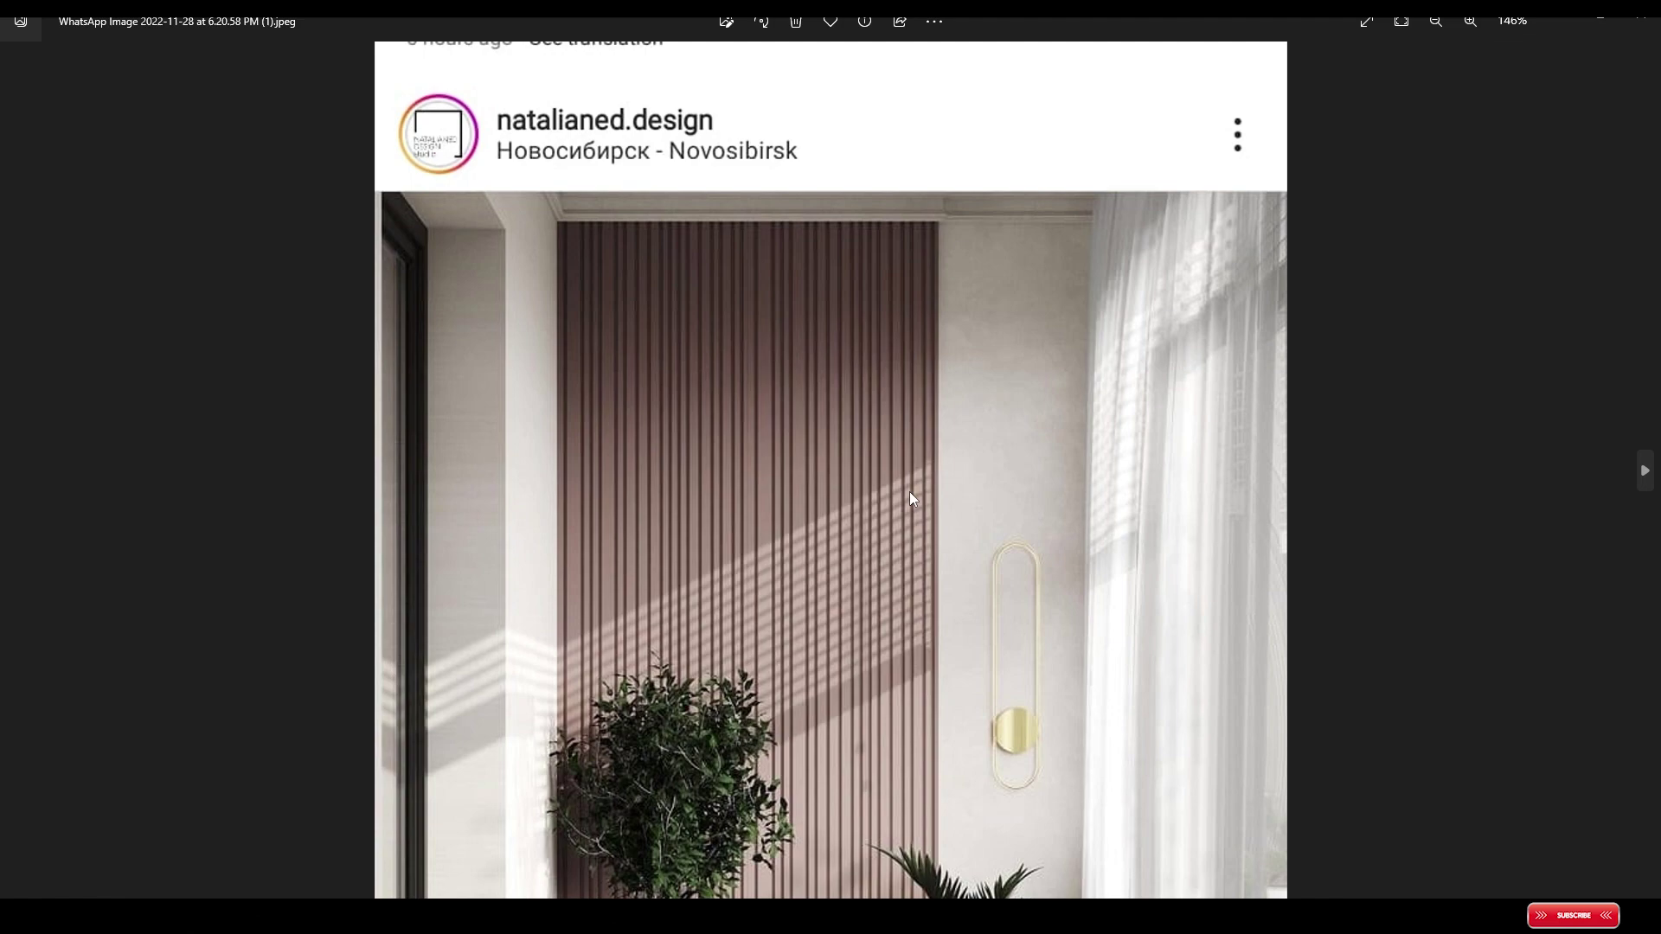
Step: Check the reference photo, then reframe the slat profiles at Spline level in Front view
key(alt+Tab)
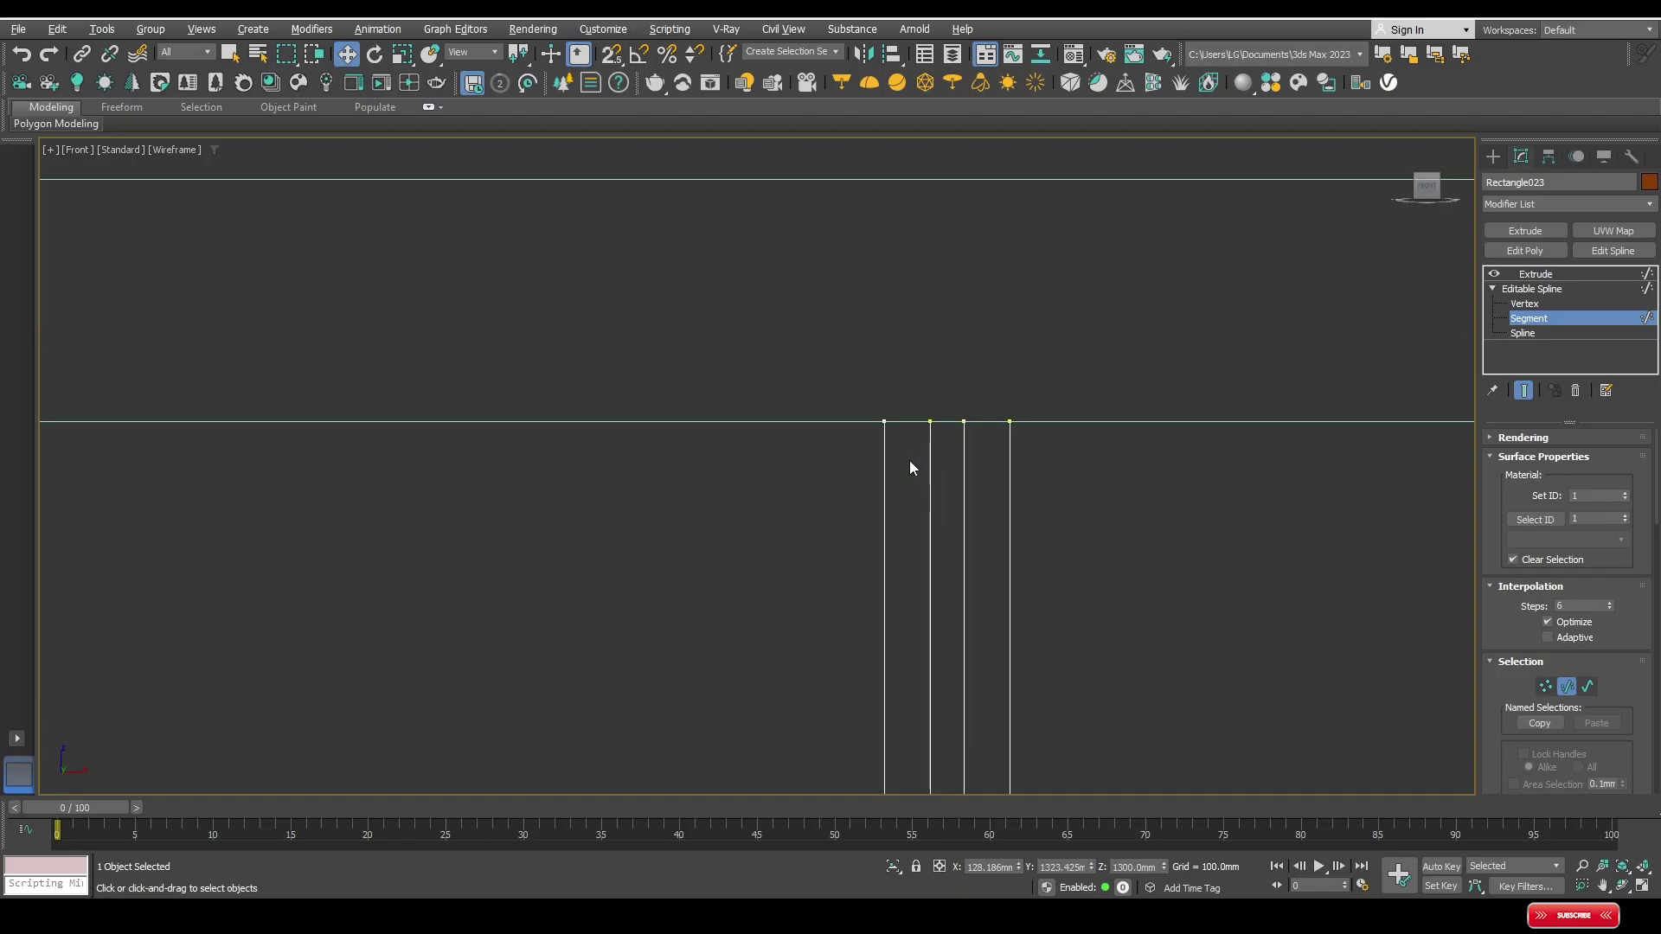
key(alt+Tab)
key(alt+Tab)
click(1525, 333)
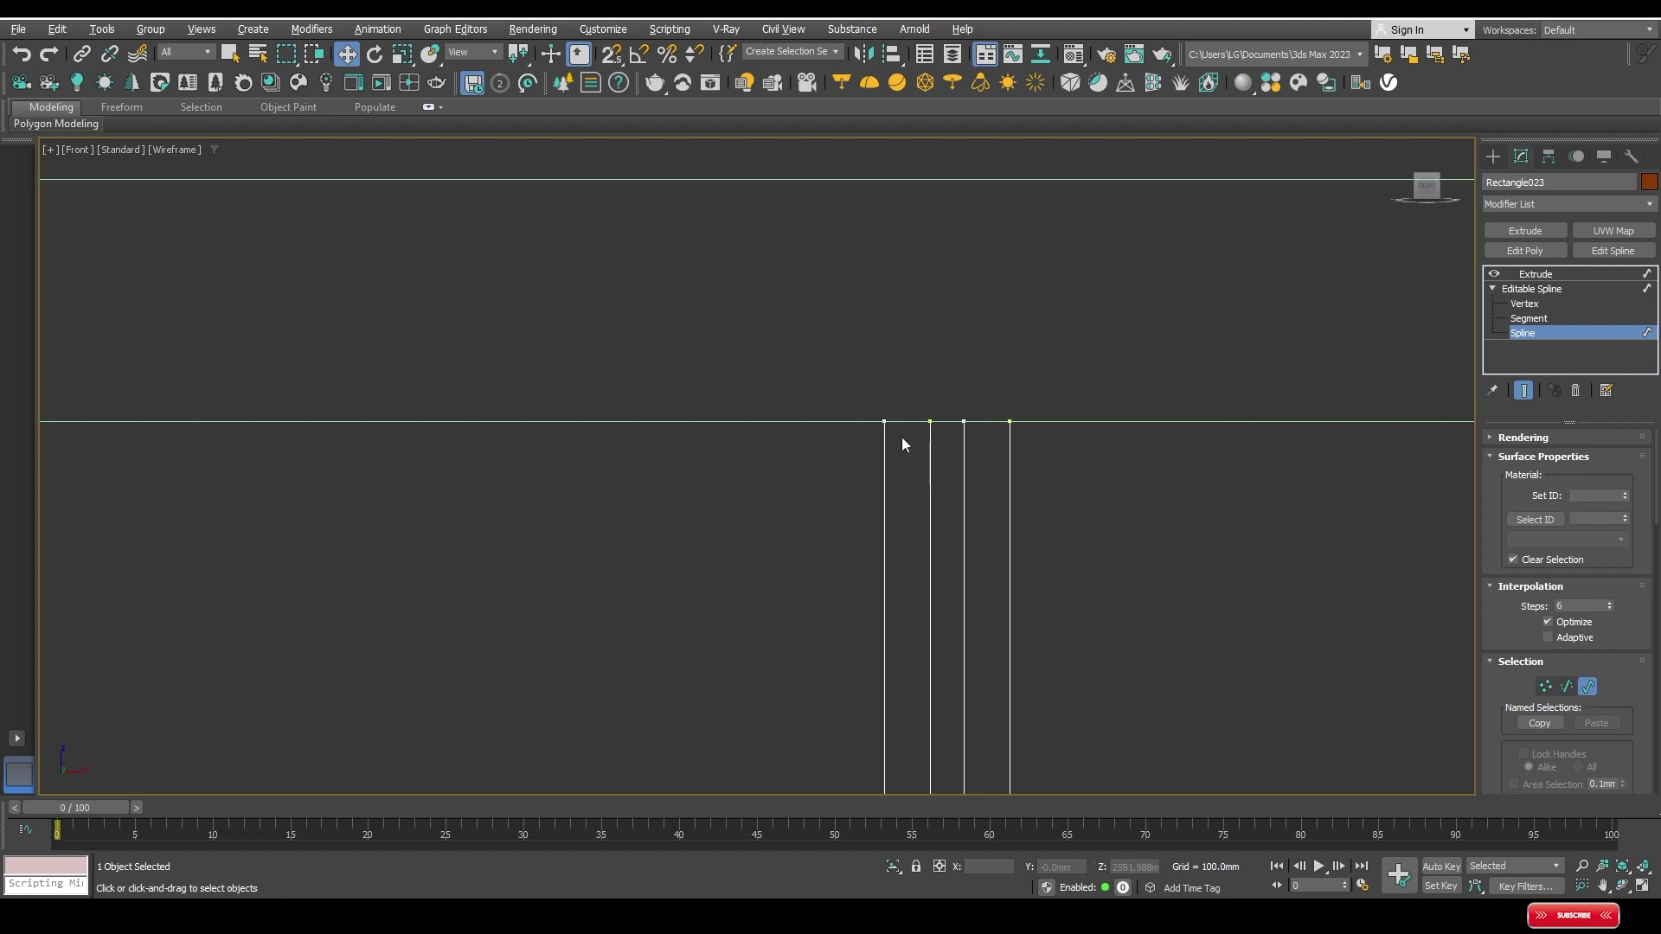
scroll(924, 440, up, 2)
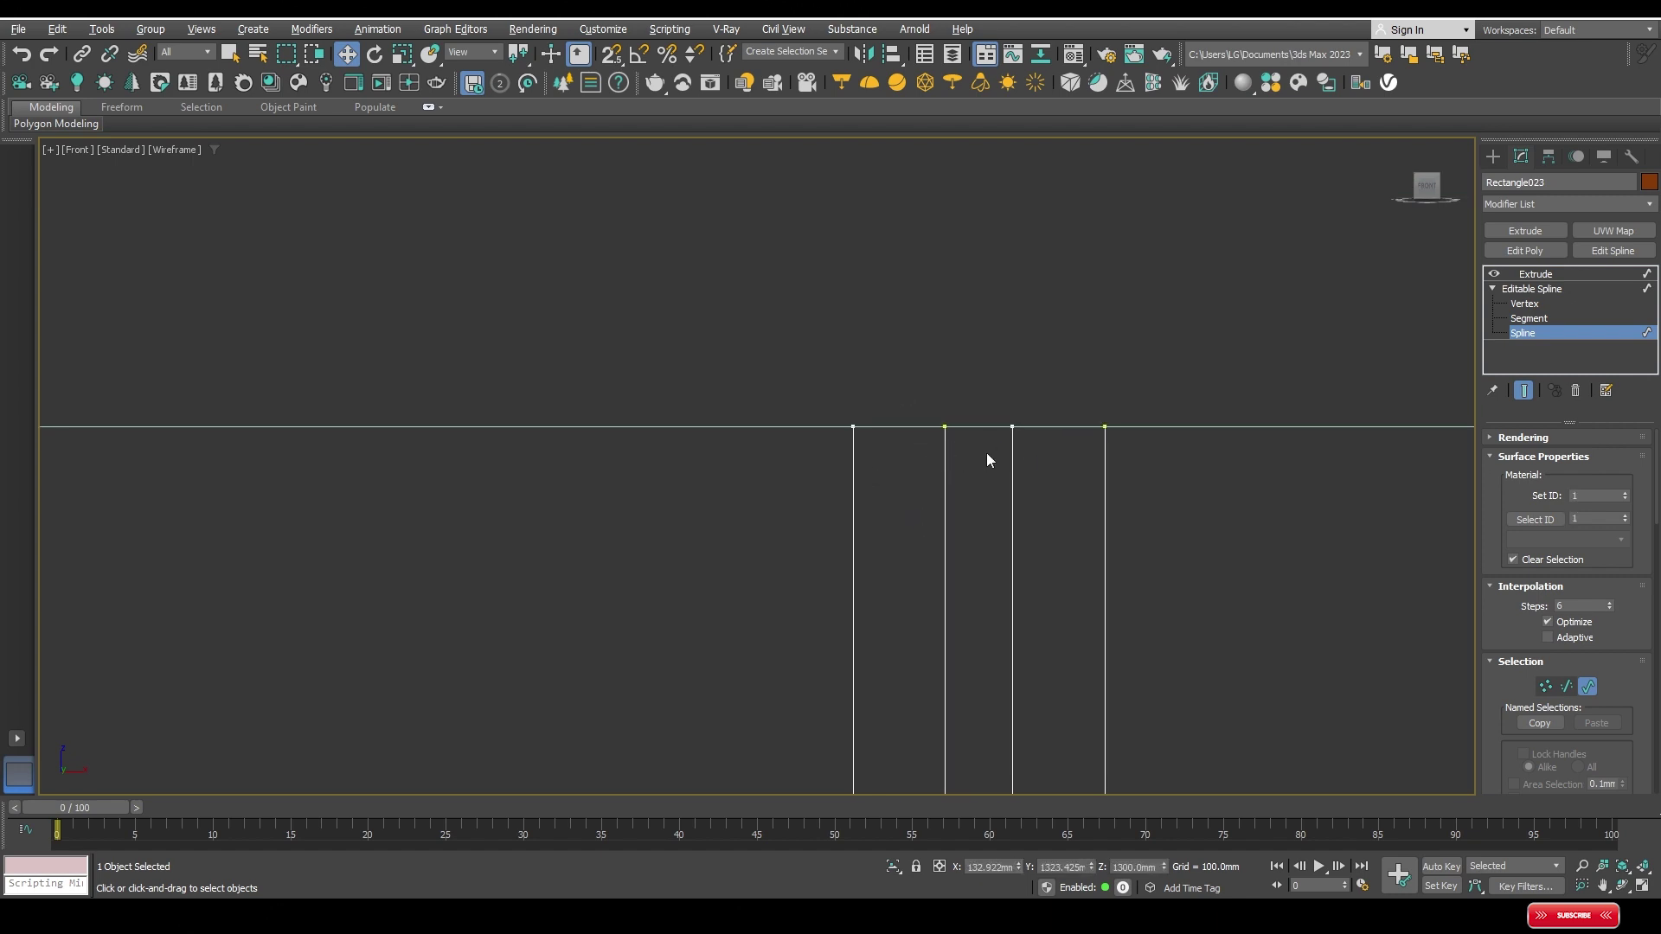
middle_drag(979, 460, 919, 473)
scroll(922, 457, down, 5)
scroll(933, 358, up, 6)
middle_drag(933, 359, 955, 429)
scroll(954, 429, down, 2)
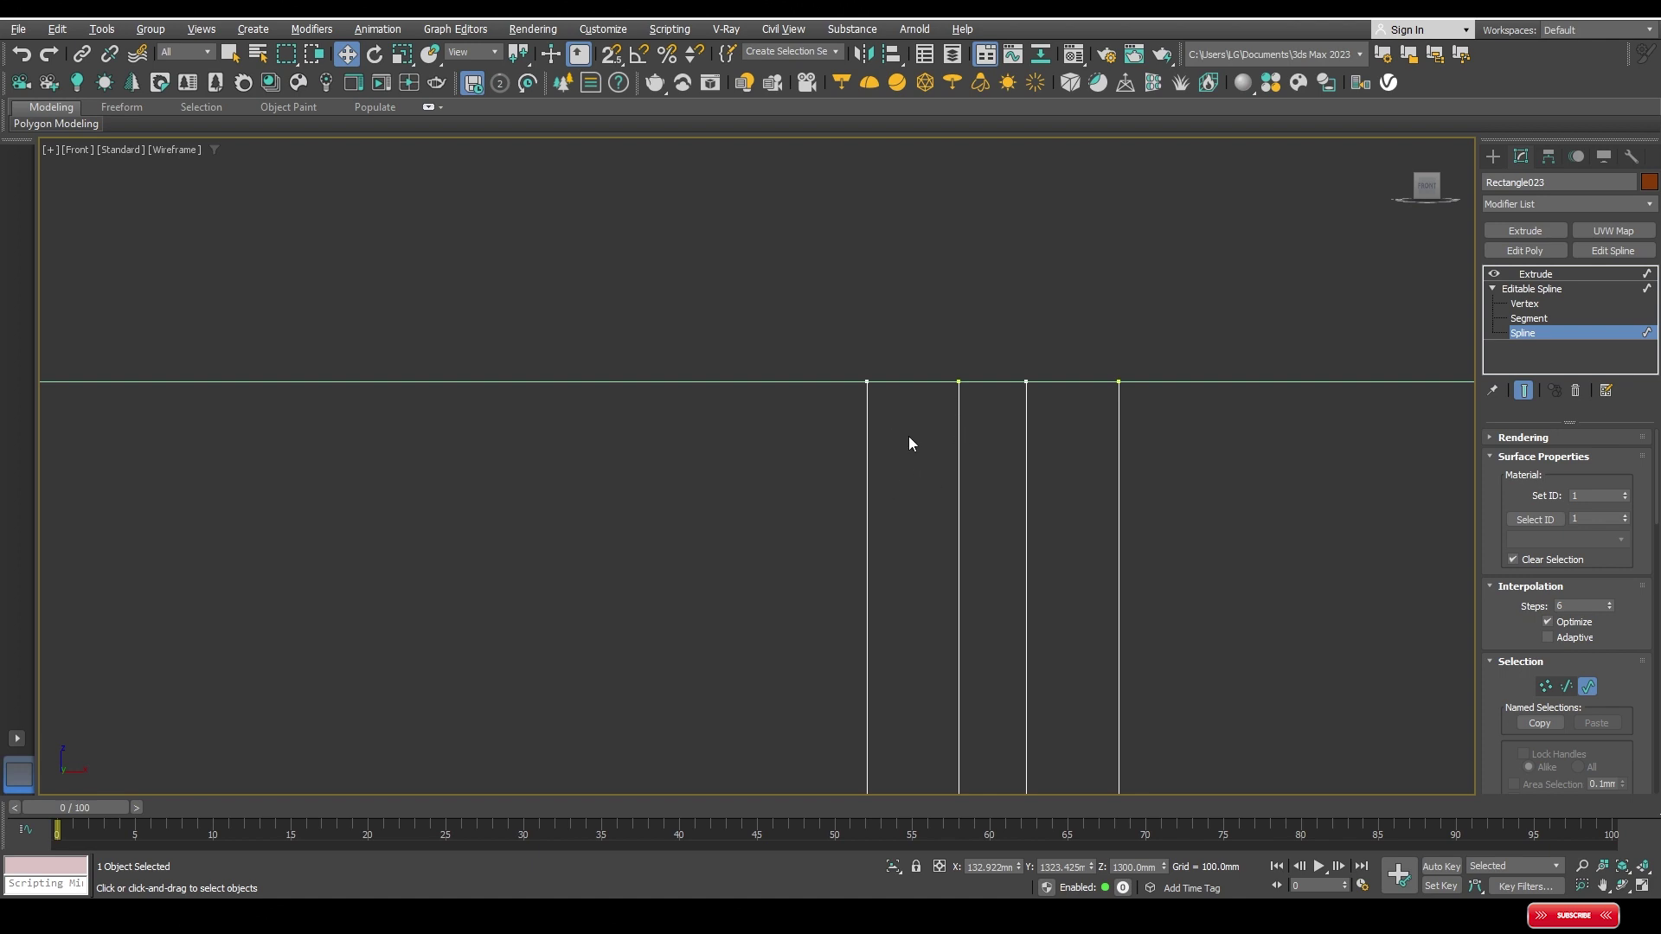
Step: Return to the Extrude modifier and view the 10 mm slat in shaded Perspective
click(1549, 274)
key(p)
mouse_move(897, 417)
alt+middle_down()
mouse_move(864, 400)
mouse_move(845, 482)
alt+middle_up()
key(F3)
Step: Isolate the selection with Alt+Q, frame it in Top view, and select Rectangle023's two square slats
scroll(801, 340, up, 3)
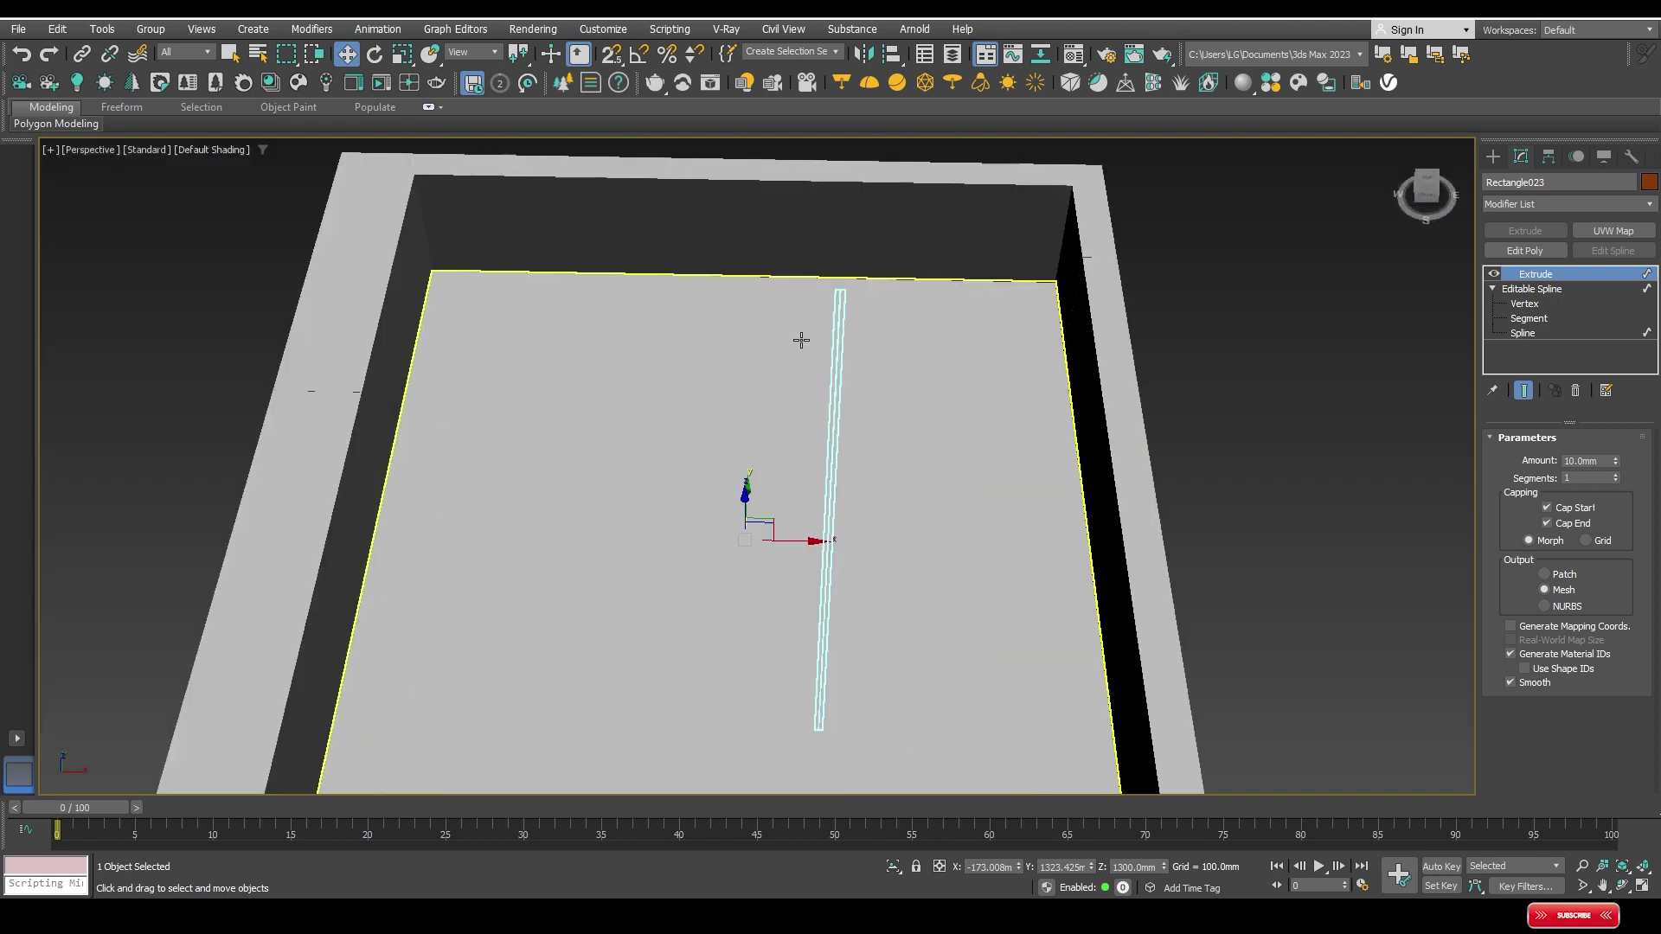
scroll(801, 340, up, 3)
scroll(812, 282, up, 3)
scroll(853, 360, up, 3)
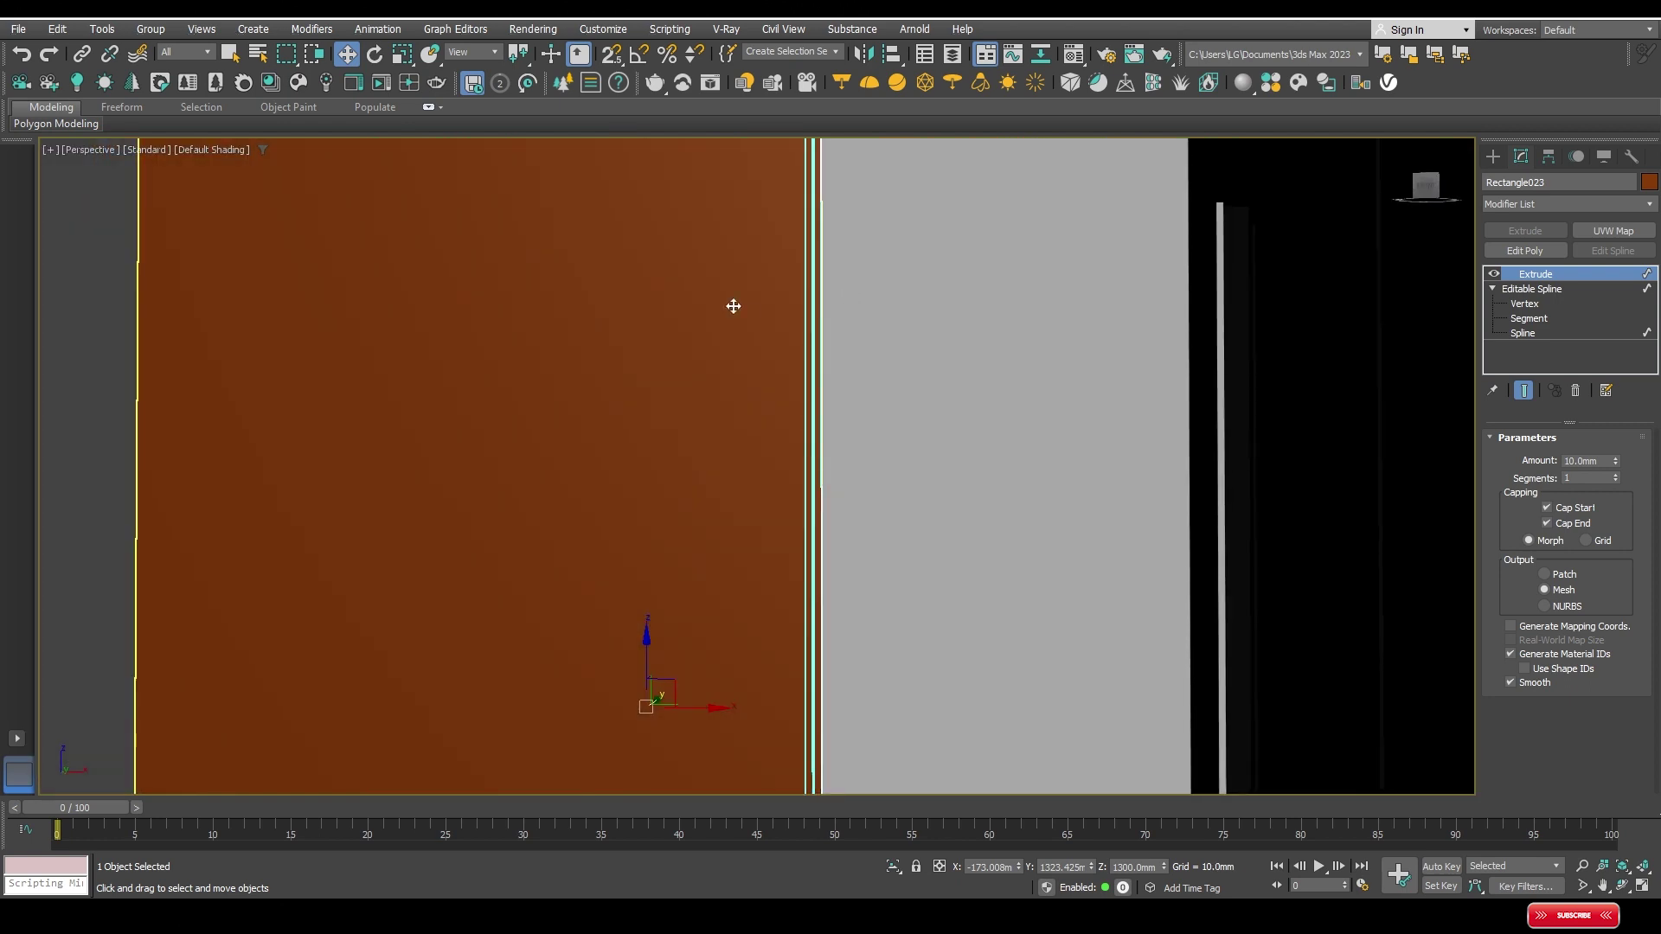
ctrl+click(737, 313)
key(alt+q)
key(t)
key(z)
click(1125, 391)
click(1166, 448)
scroll(1078, 467, up, 2)
scroll(1076, 463, up, 2)
Step: At Spline level, select the square outlines and nudge the left square slightly right
middle_drag(999, 427, 881, 476)
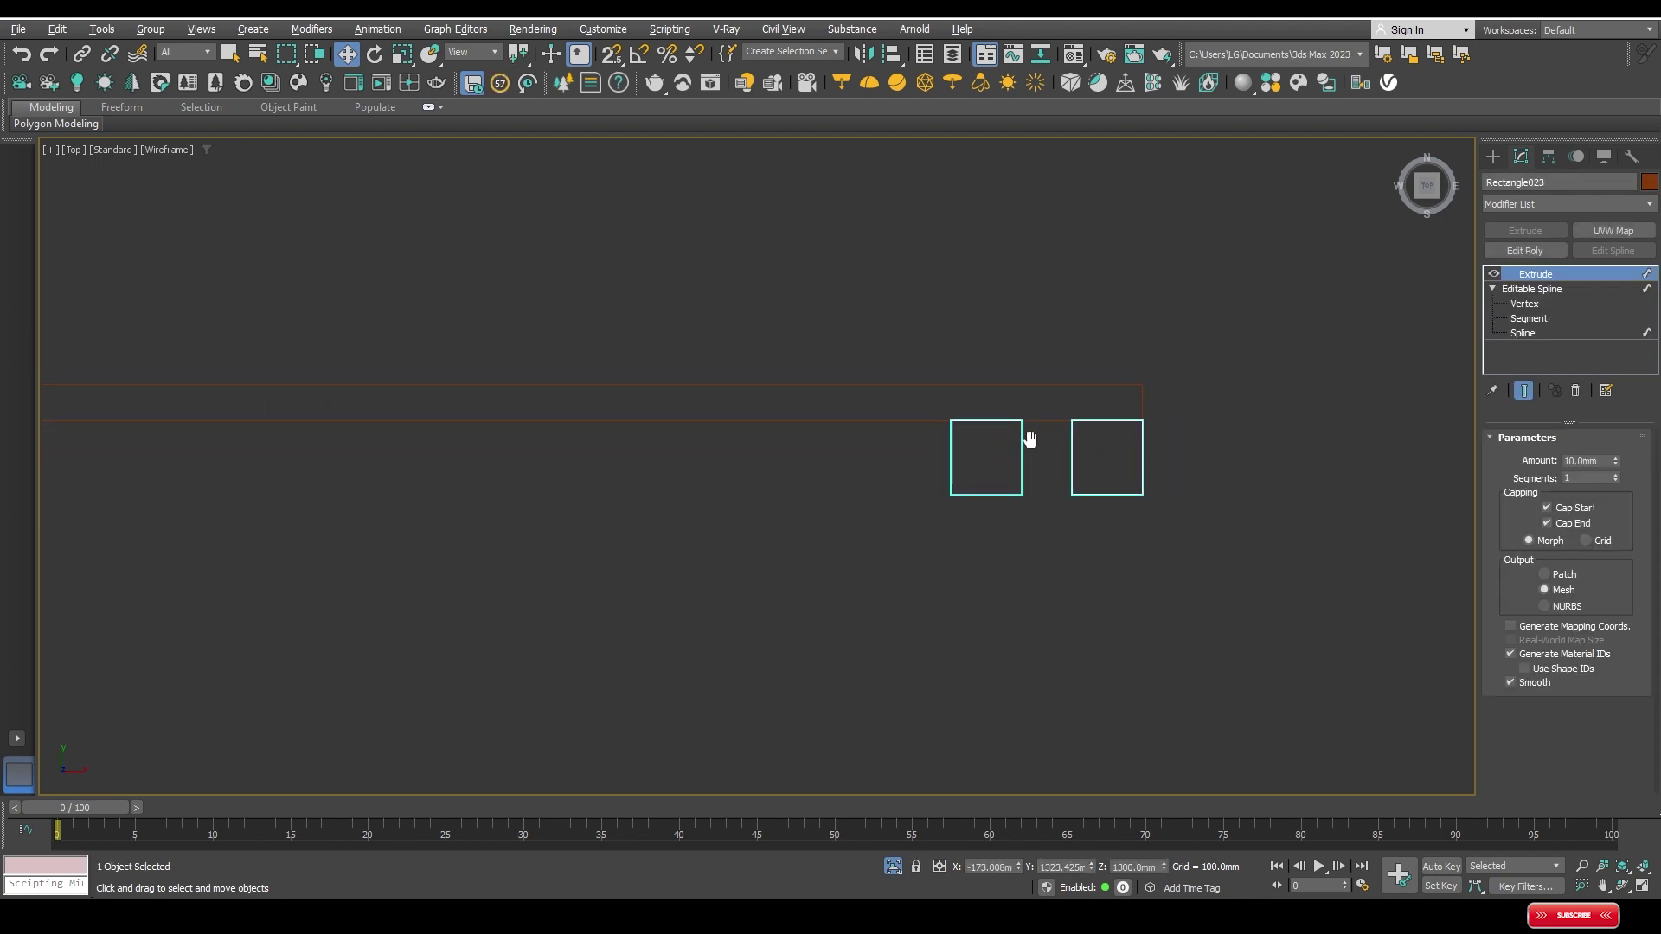
scroll(879, 478, up, 4)
scroll(888, 448, down, 4)
scroll(922, 447, down, 3)
scroll(915, 475, up, 3)
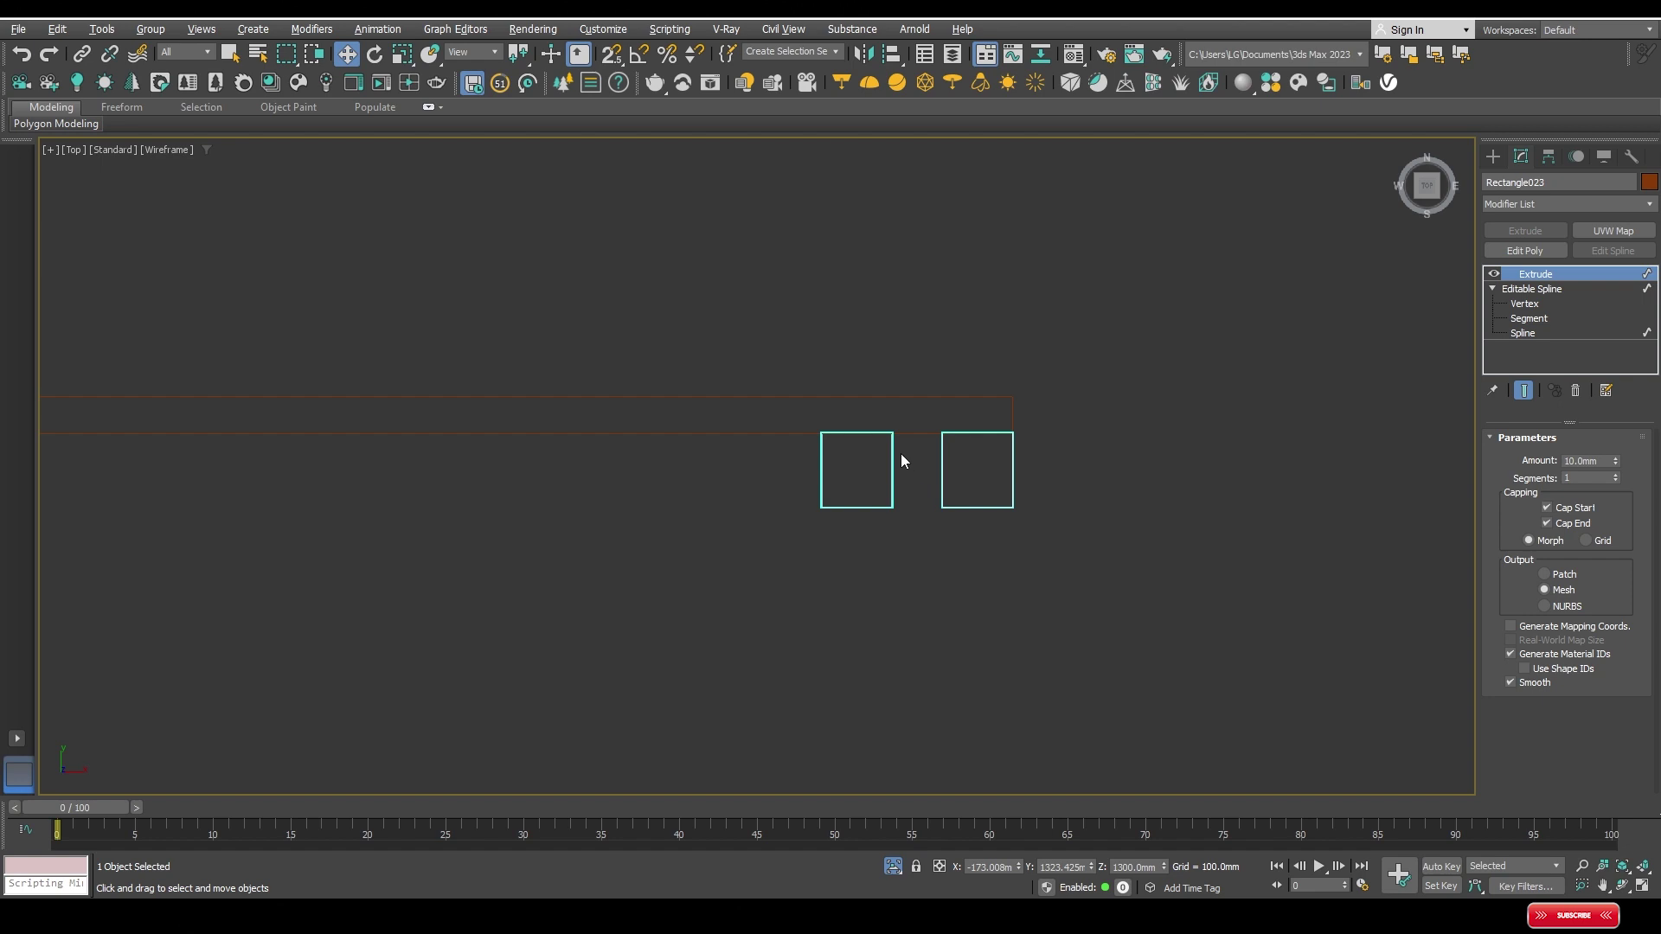
click(1524, 334)
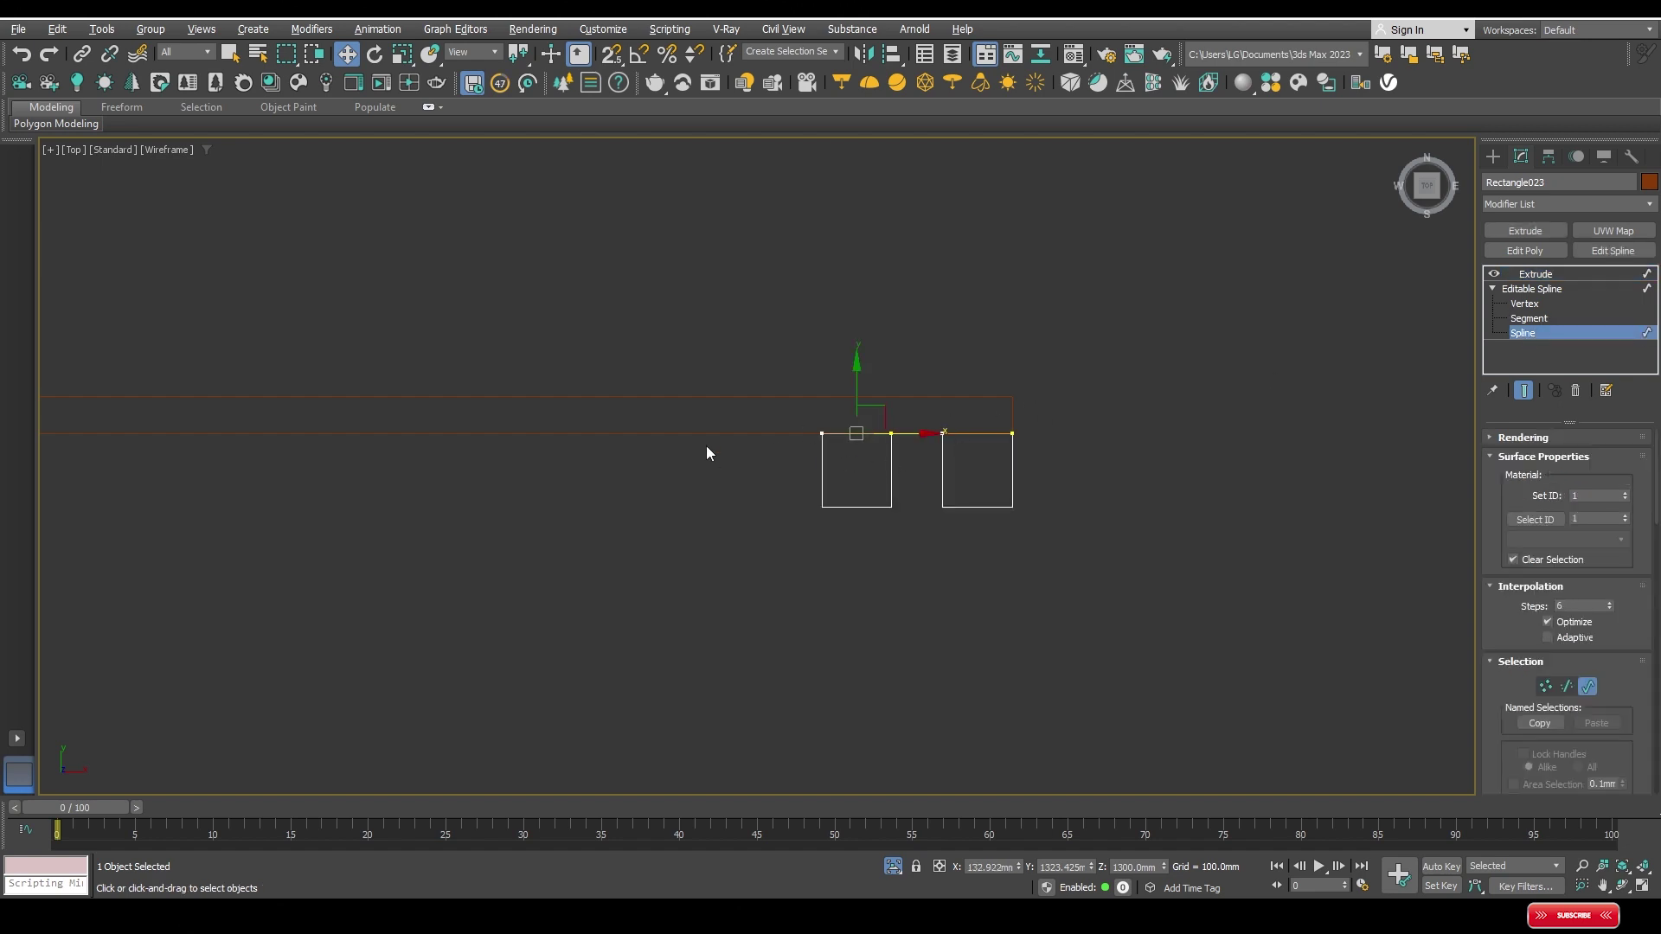
middle_drag(922, 403, 1031, 405)
click(932, 475)
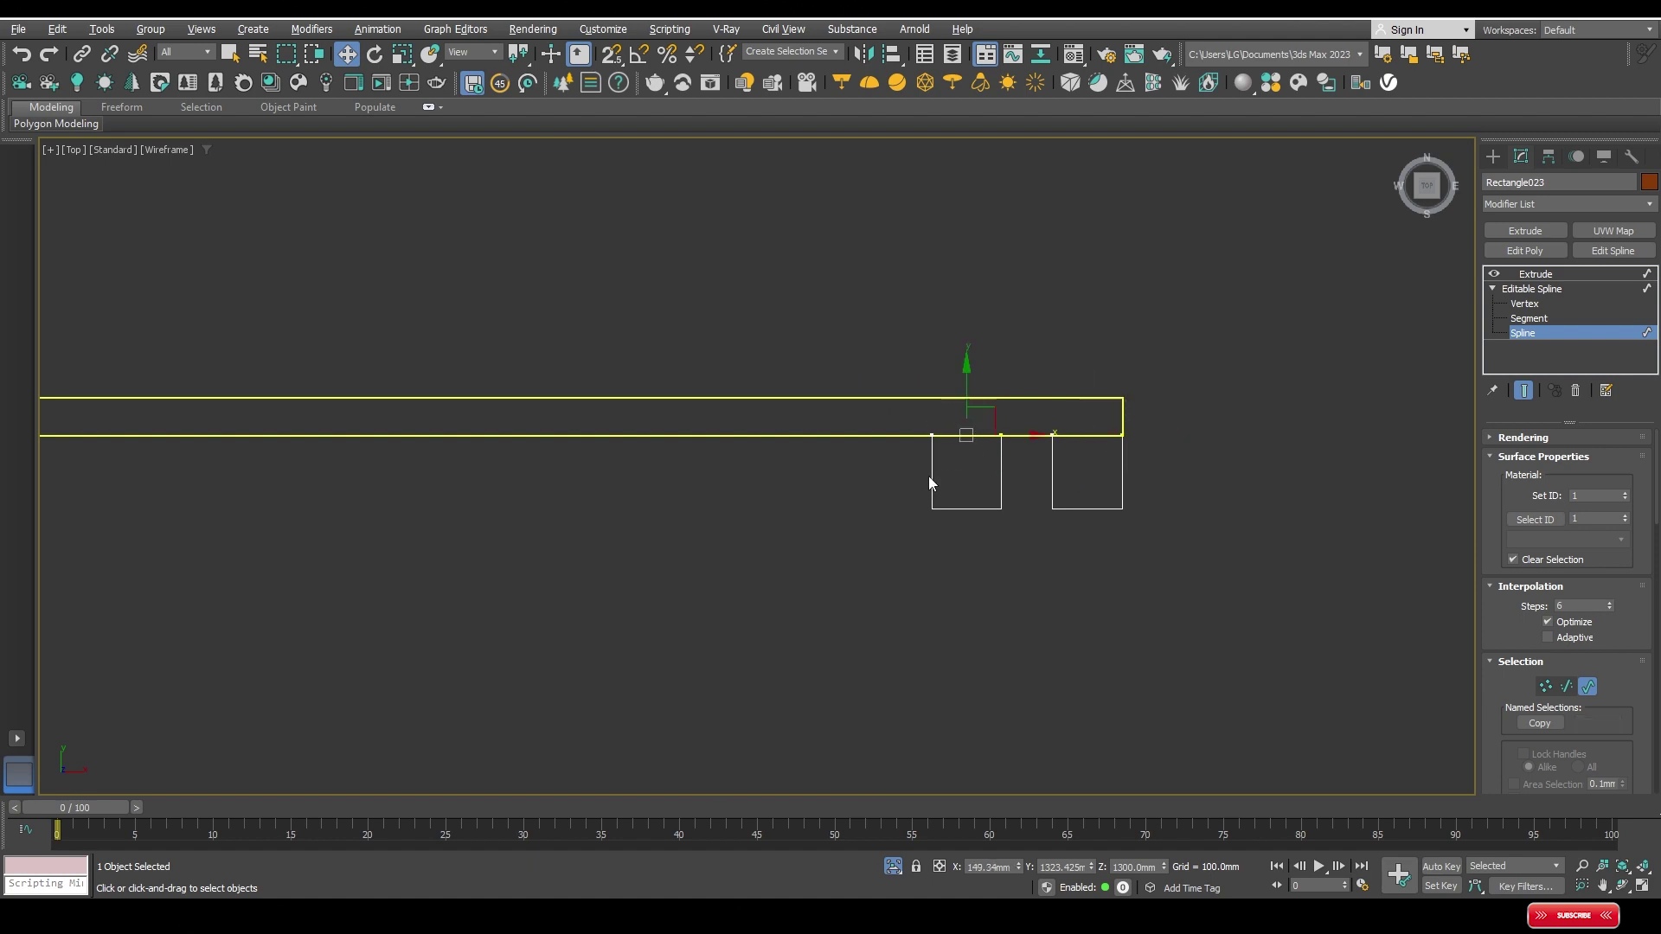
key(ctrl+z)
drag(1002, 434, 1018, 435)
click(1178, 454)
Step: Shift-clone the square spline to the left with vertex snap and selection lock on
key(ctrl+z)
key(s)
scroll(1003, 455, up, 4)
key(s)
key(space)
scroll(964, 460, down, 4)
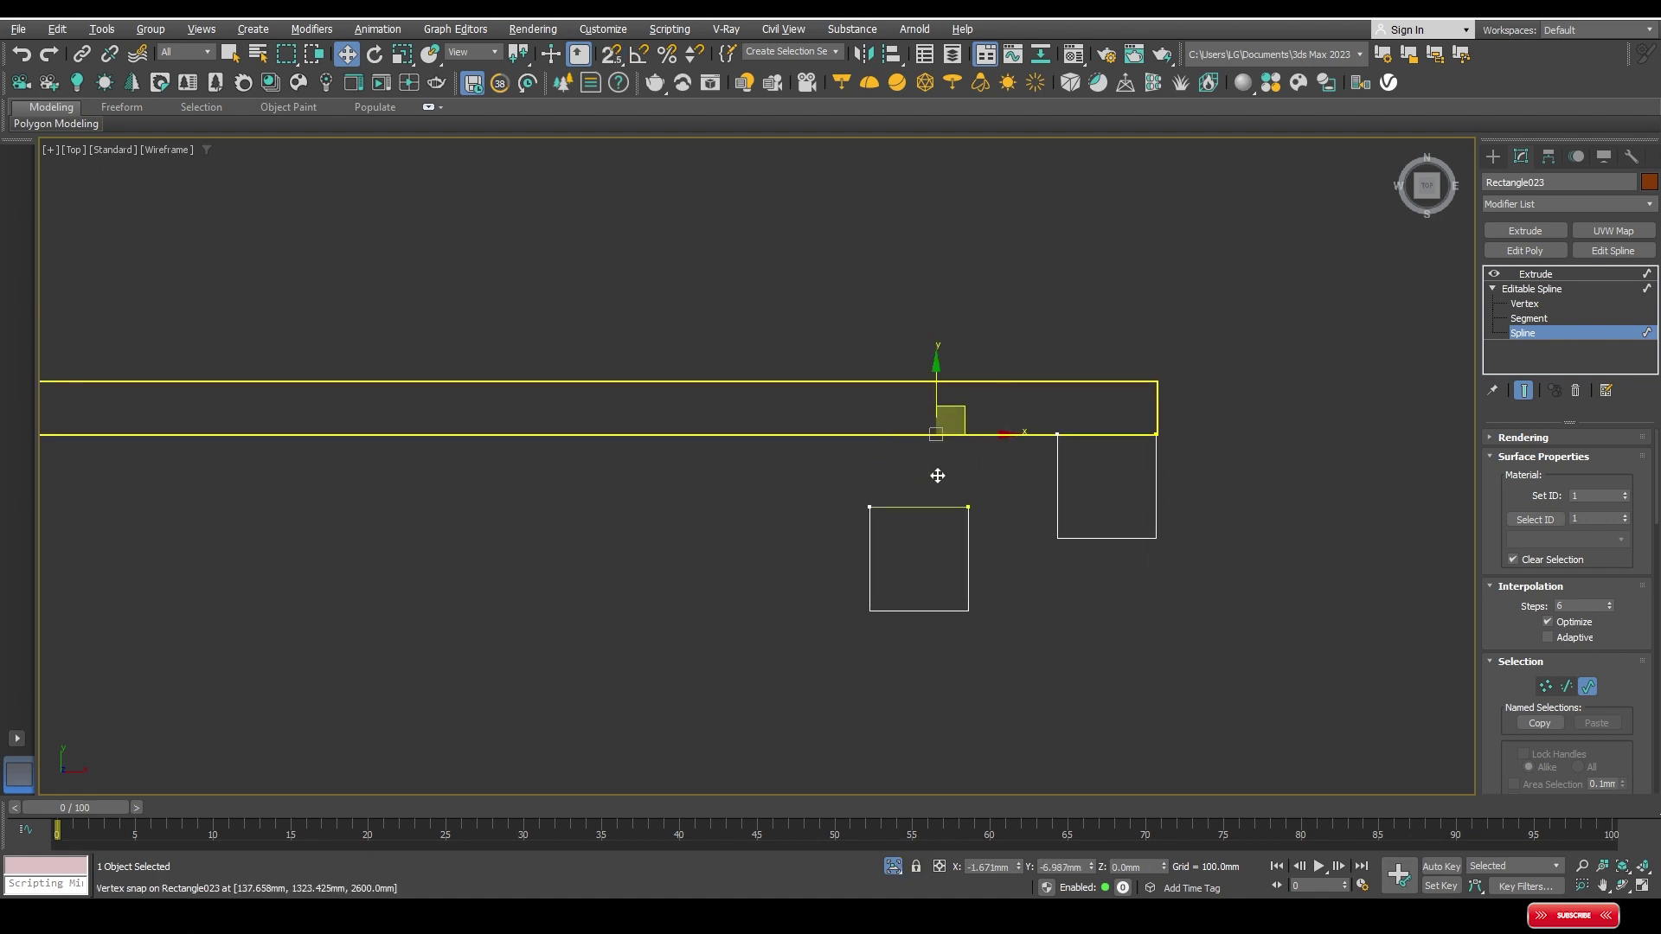
click(1514, 334)
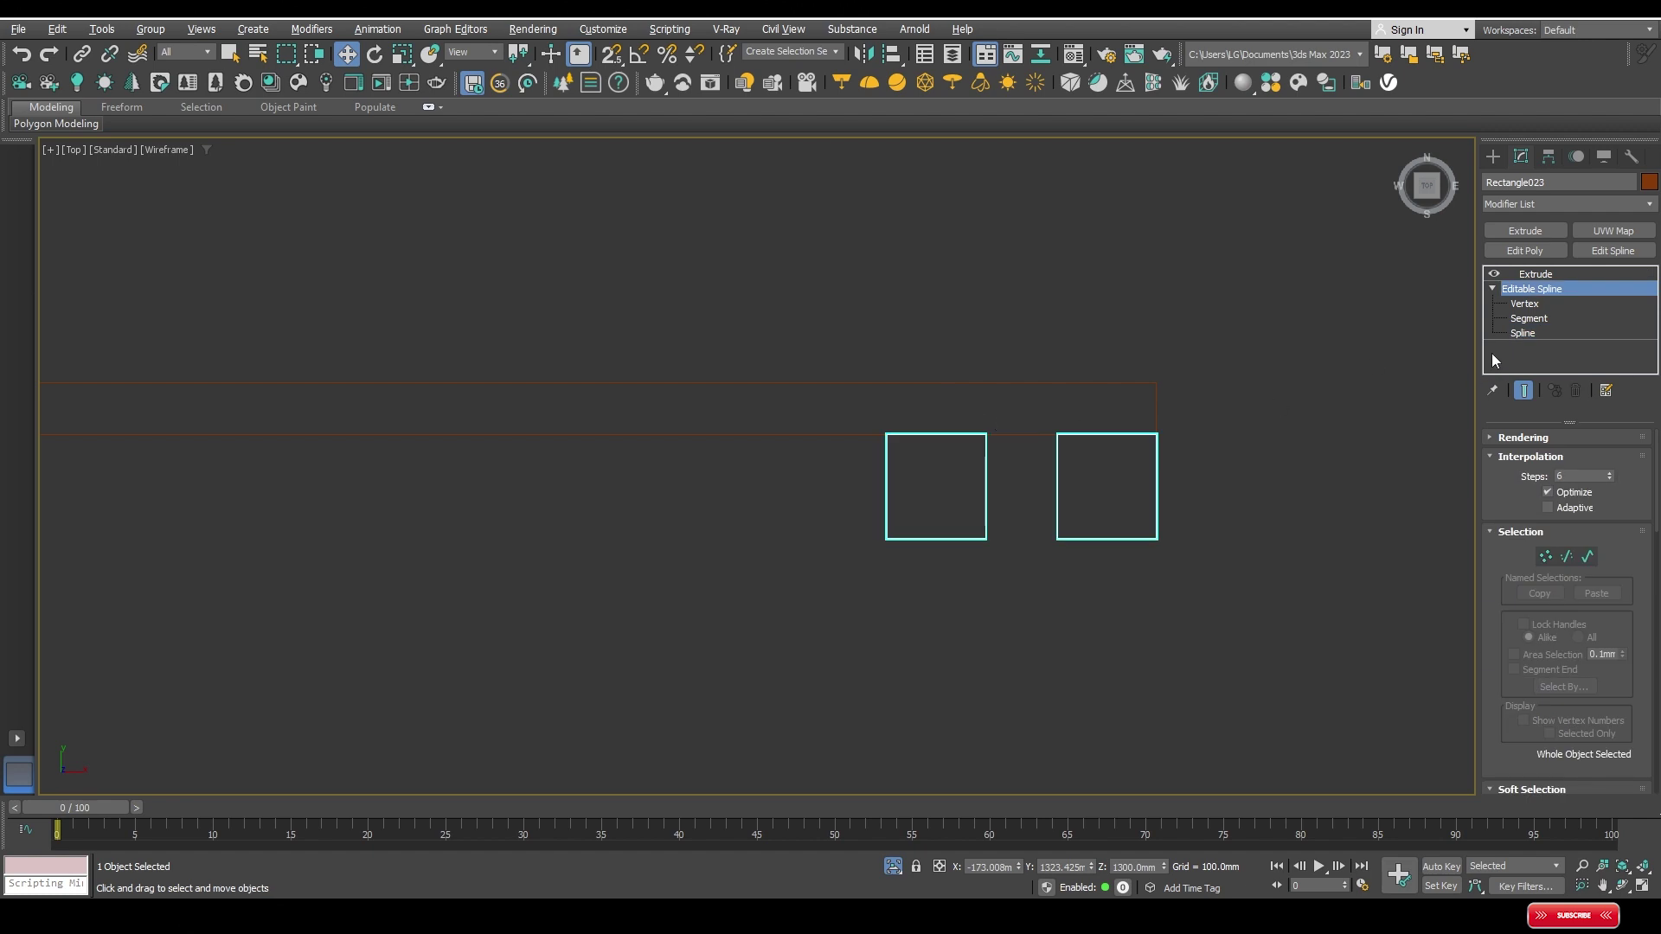
click(1524, 332)
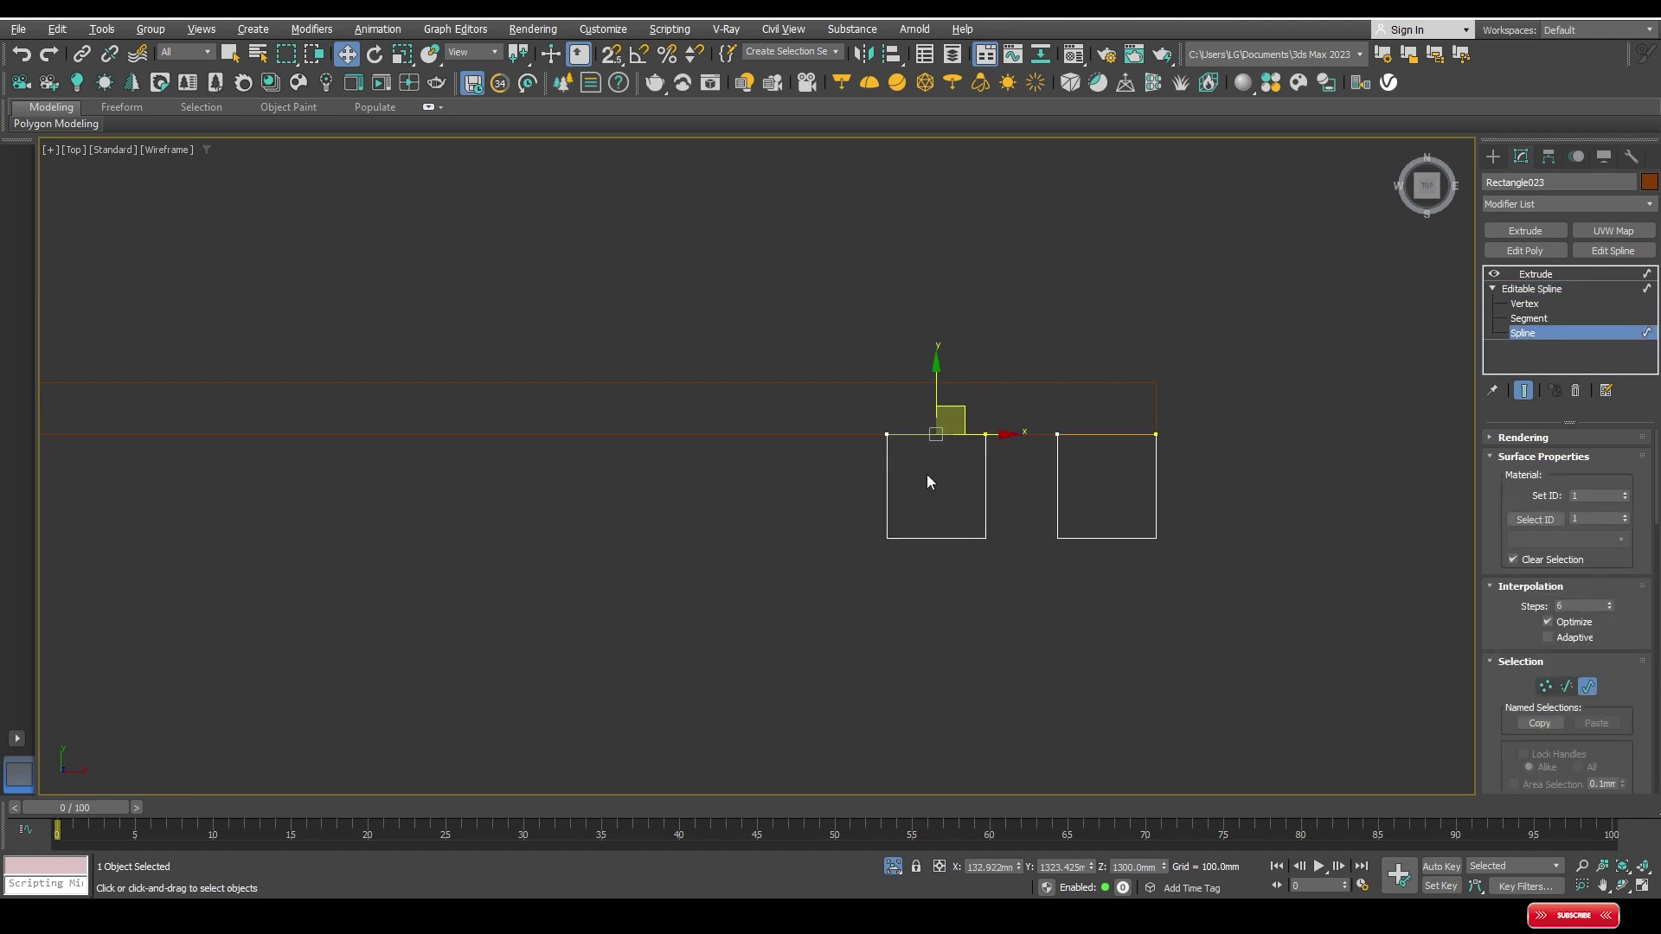
key(s)
key(space)
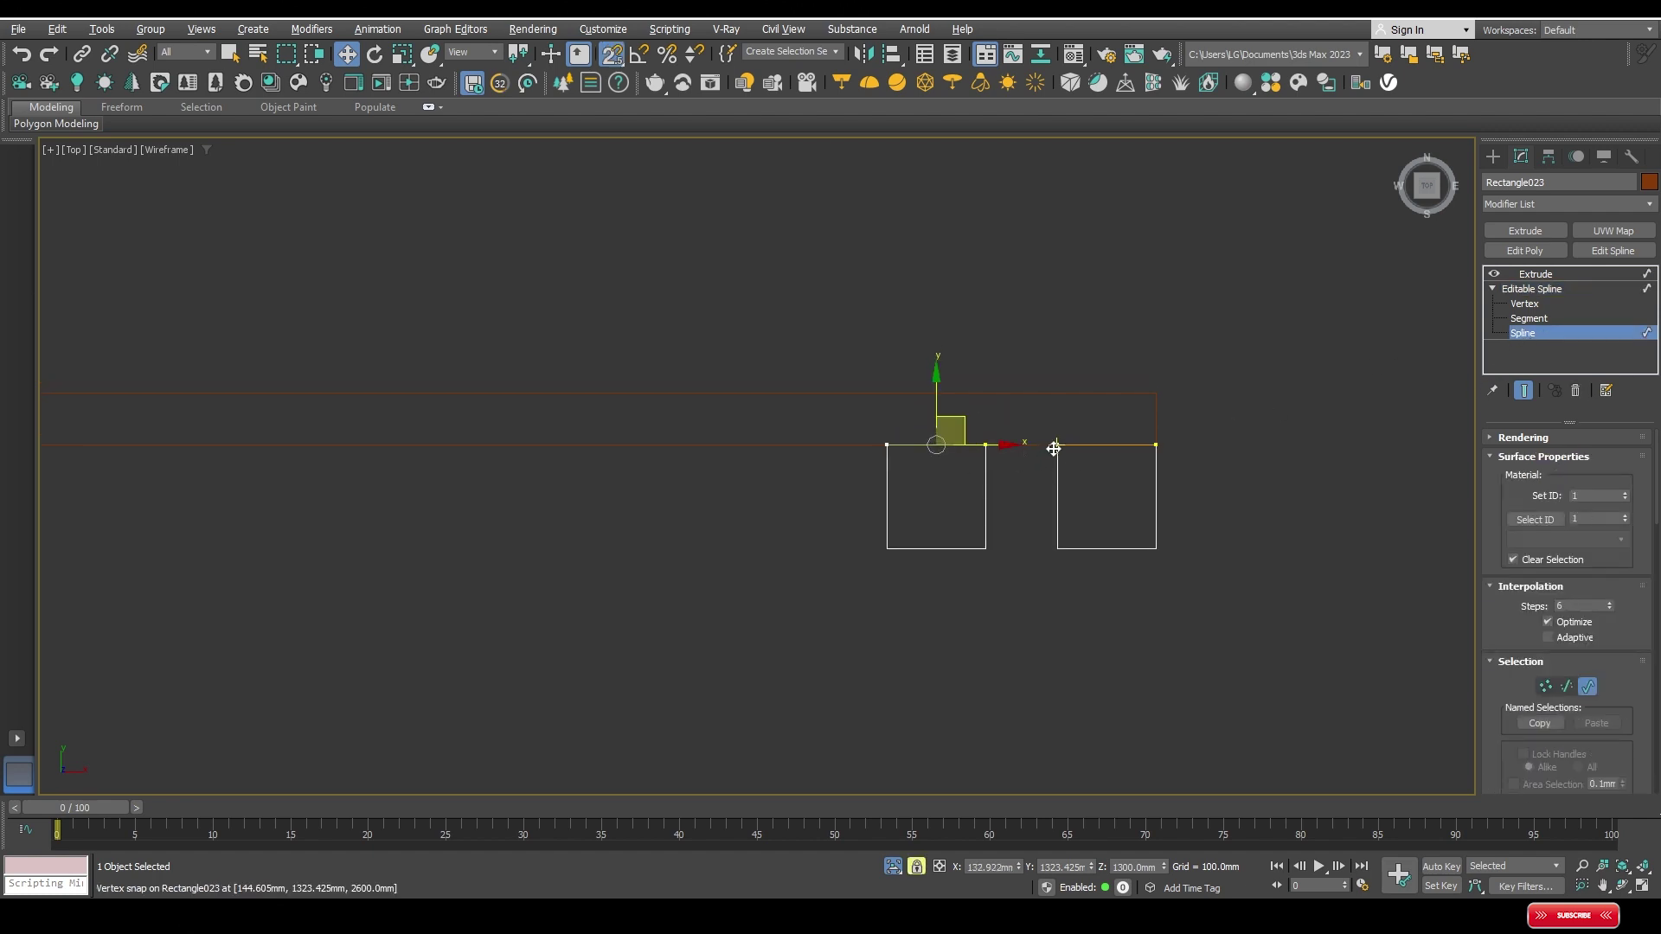
mouse_move(1057, 447)
mouse_down()
mouse_move(1004, 452)
mouse_move(1004, 433)
mouse_move(889, 445)
mouse_up()
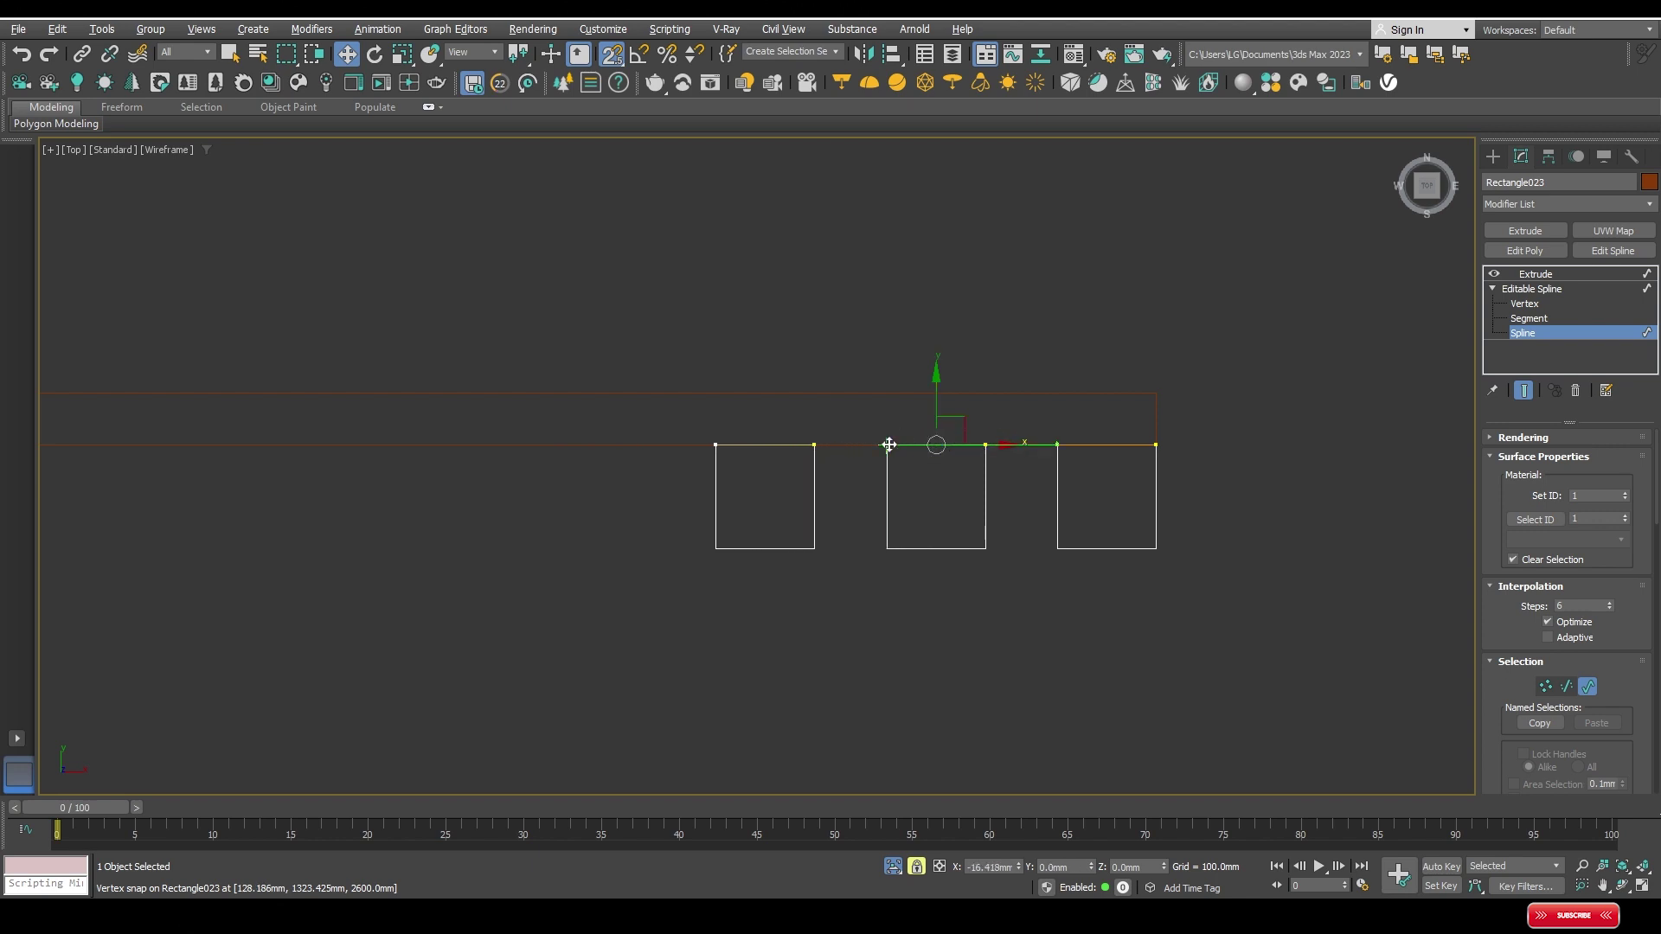
Step: Undo the first clone and recopy the square to the left with vertex snap
drag(890, 445, 889, 445)
key(ctrl+z)
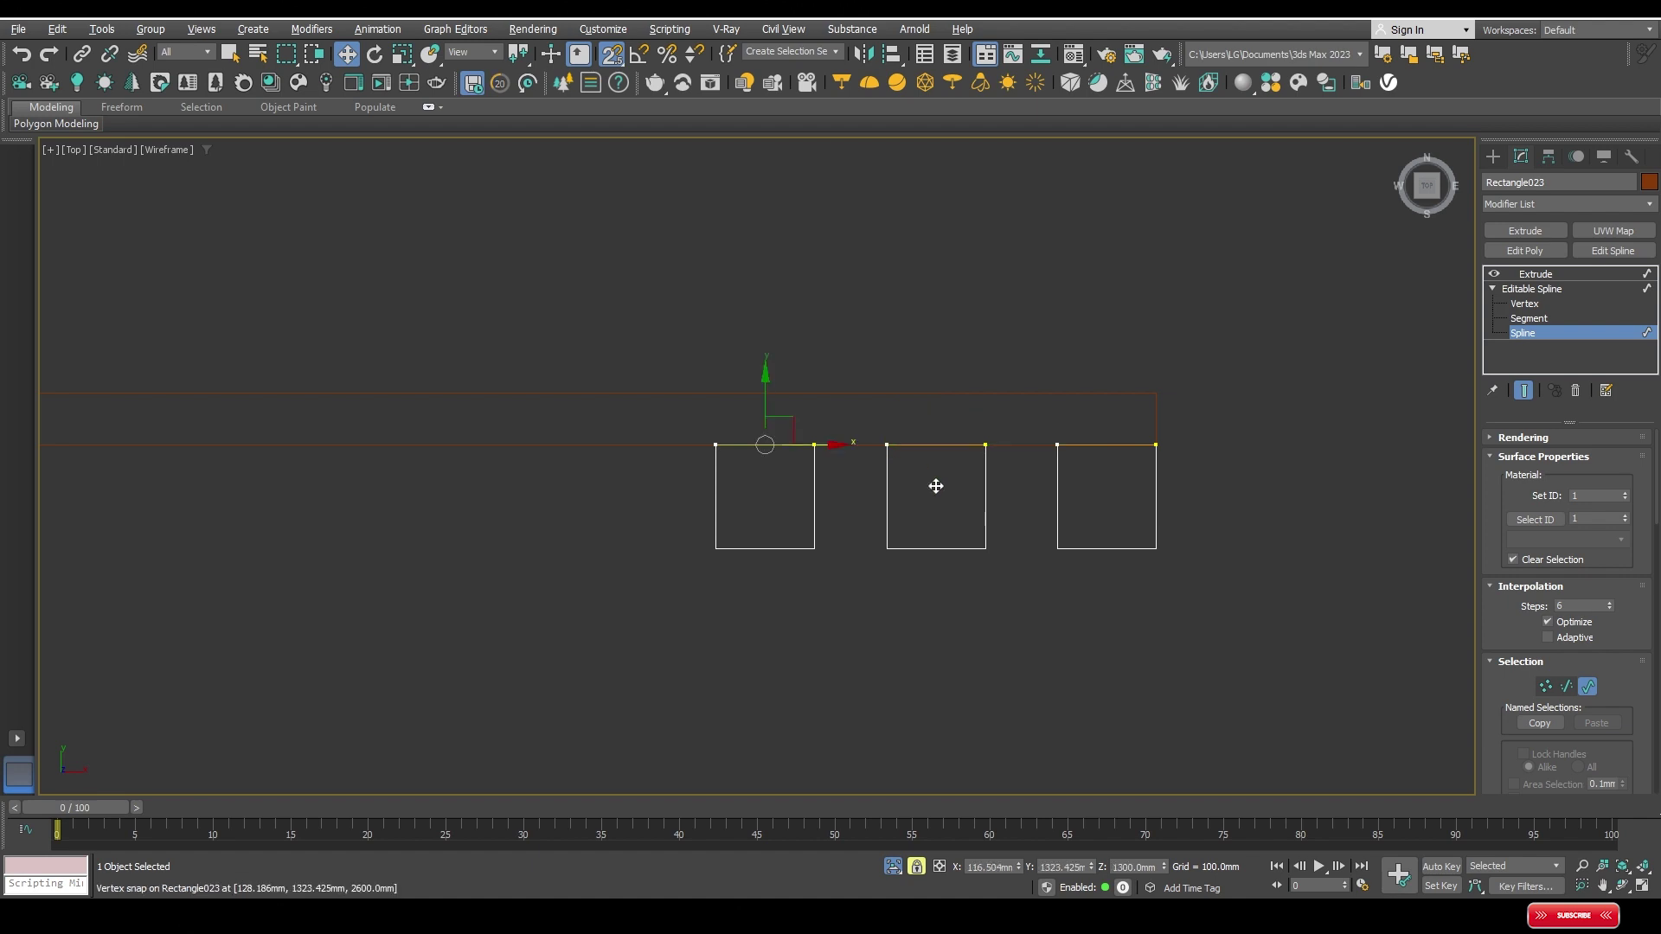
key(ctrl+z)
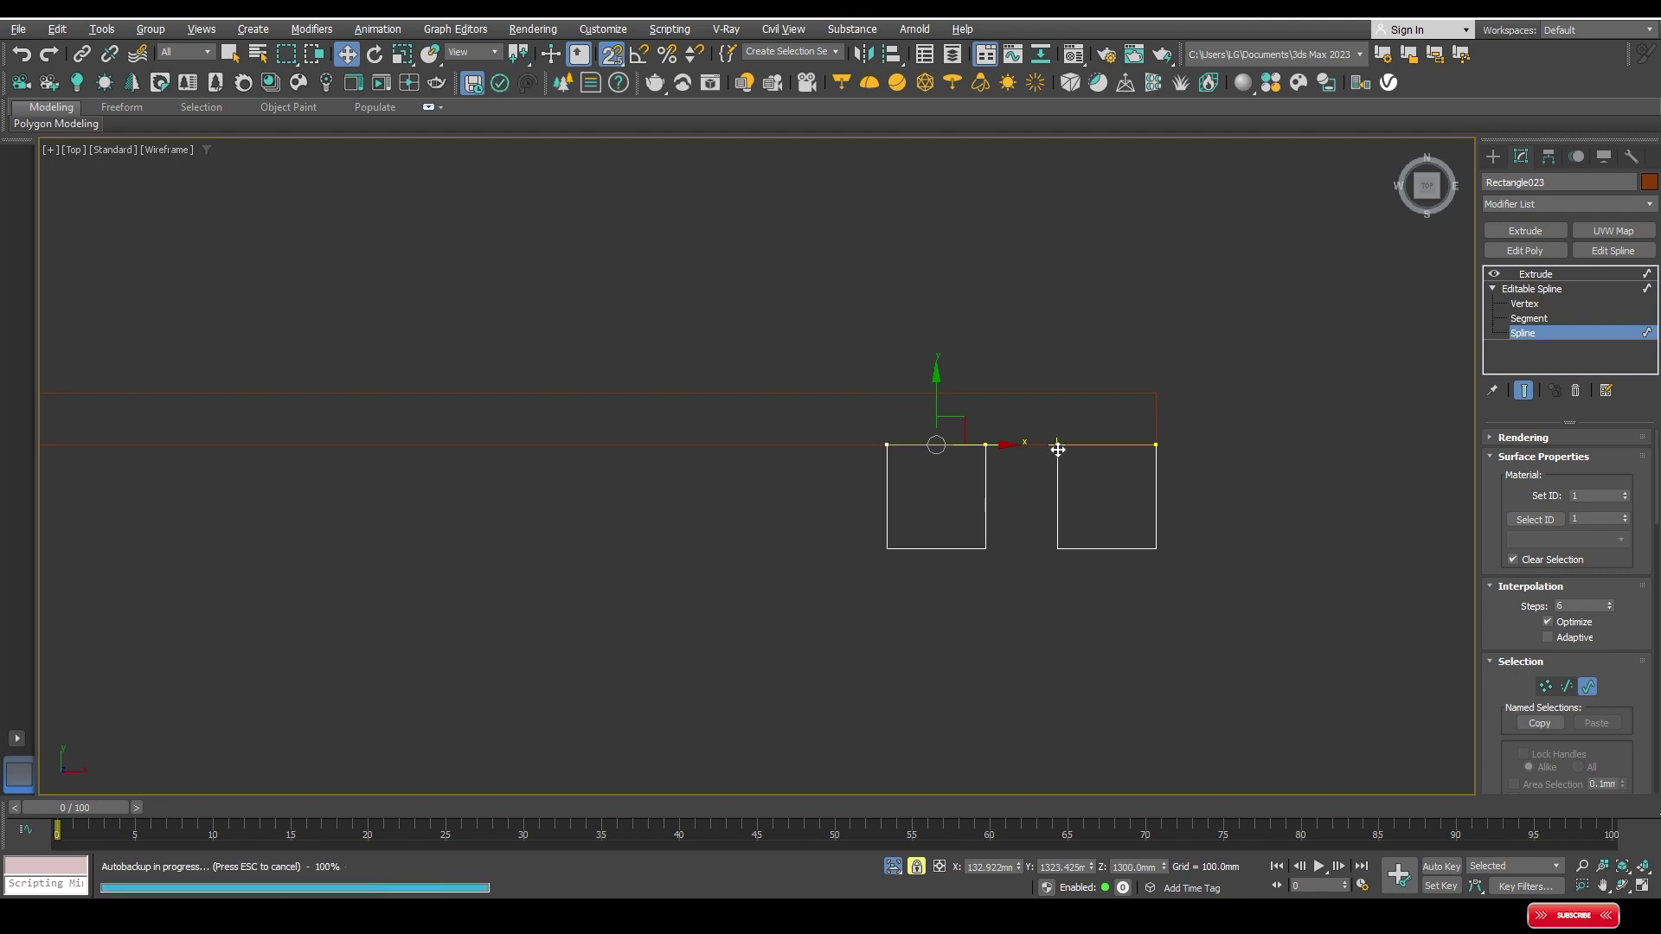
shift+drag(1057, 447, 892, 446)
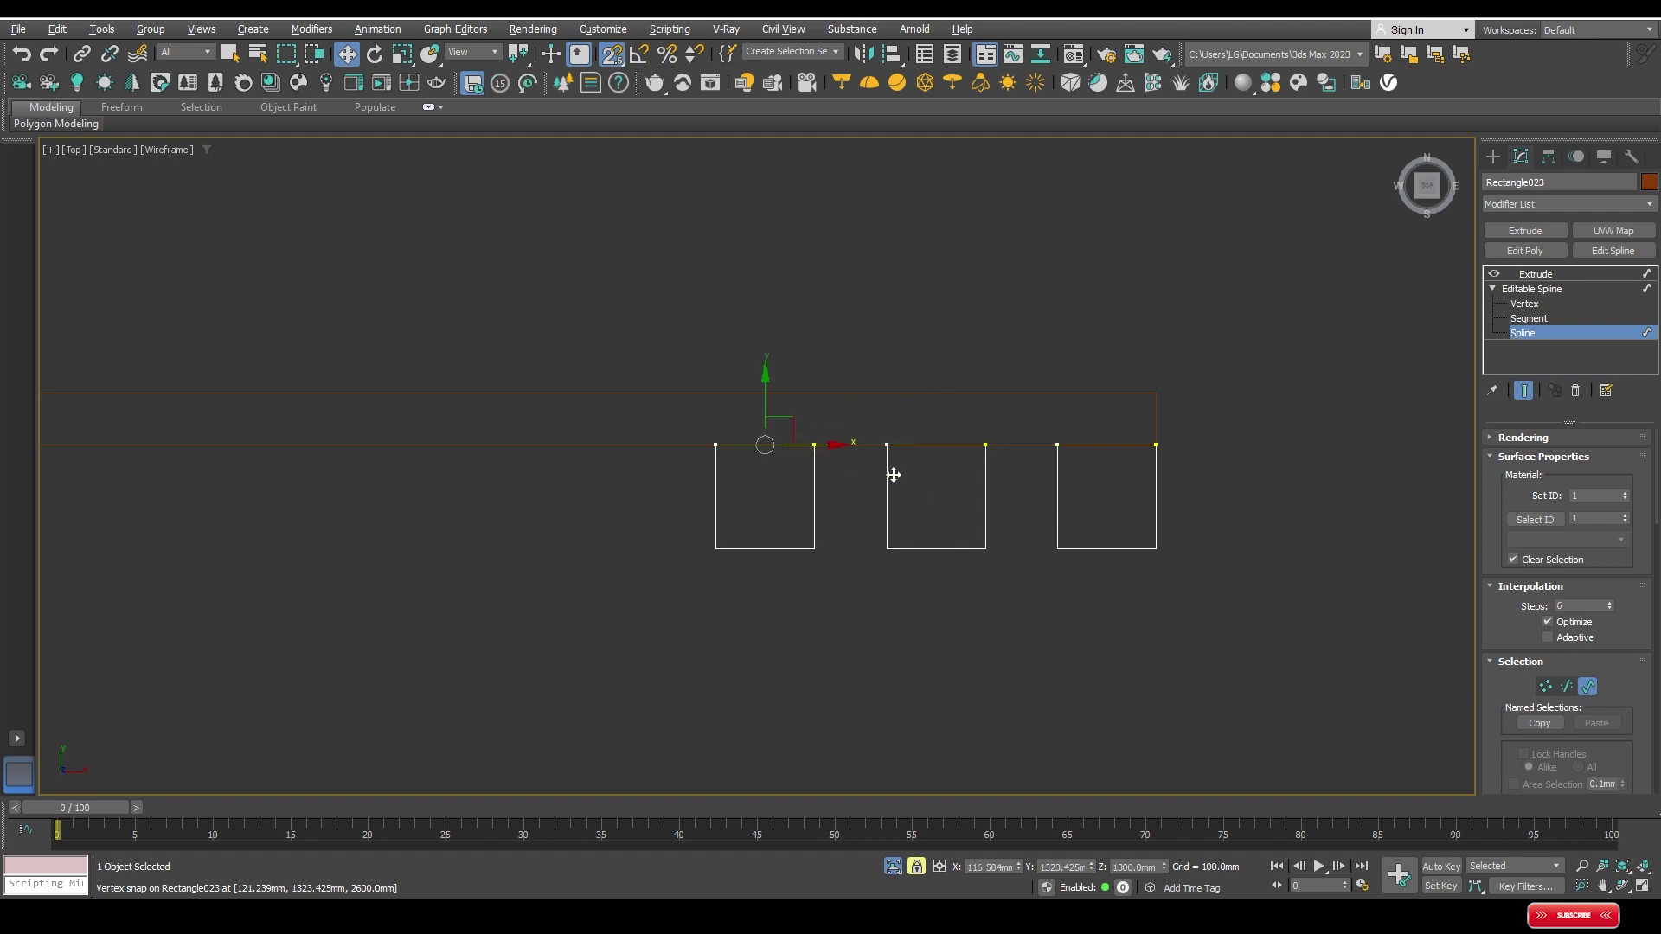
key(s)
key(space)
scroll(837, 509, down, 3)
scroll(866, 460, up, 2)
scroll(865, 461, up, 1)
Step: Move the copy's left vertices to stretch it into a wide rectangle
key(1)
mouse_move(801, 545)
mouse_down()
mouse_move(845, 406)
mouse_move(833, 435)
mouse_move(812, 436)
mouse_up()
scroll(844, 448, down, 3)
middle_drag(811, 447, 899, 493)
key(3)
scroll(995, 458, up, 2)
Step: Copy the wide rectangle left with snap and narrow it into a thin slat
scroll(1016, 500, up, 2)
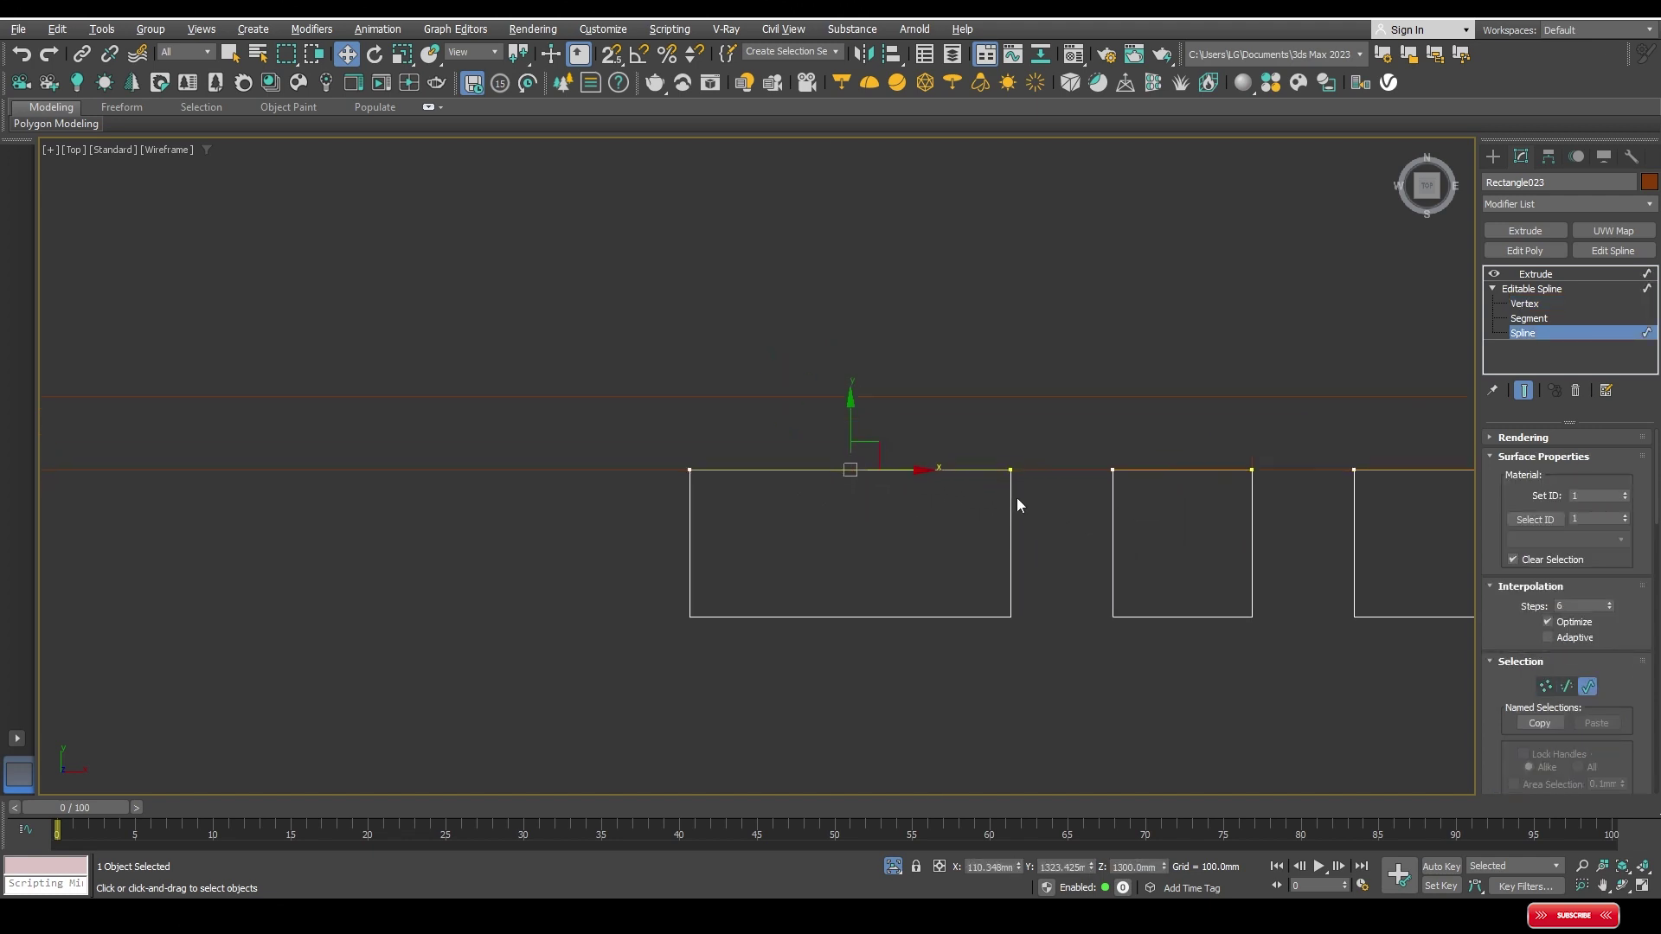
scroll(1046, 491, down, 2)
key(s)
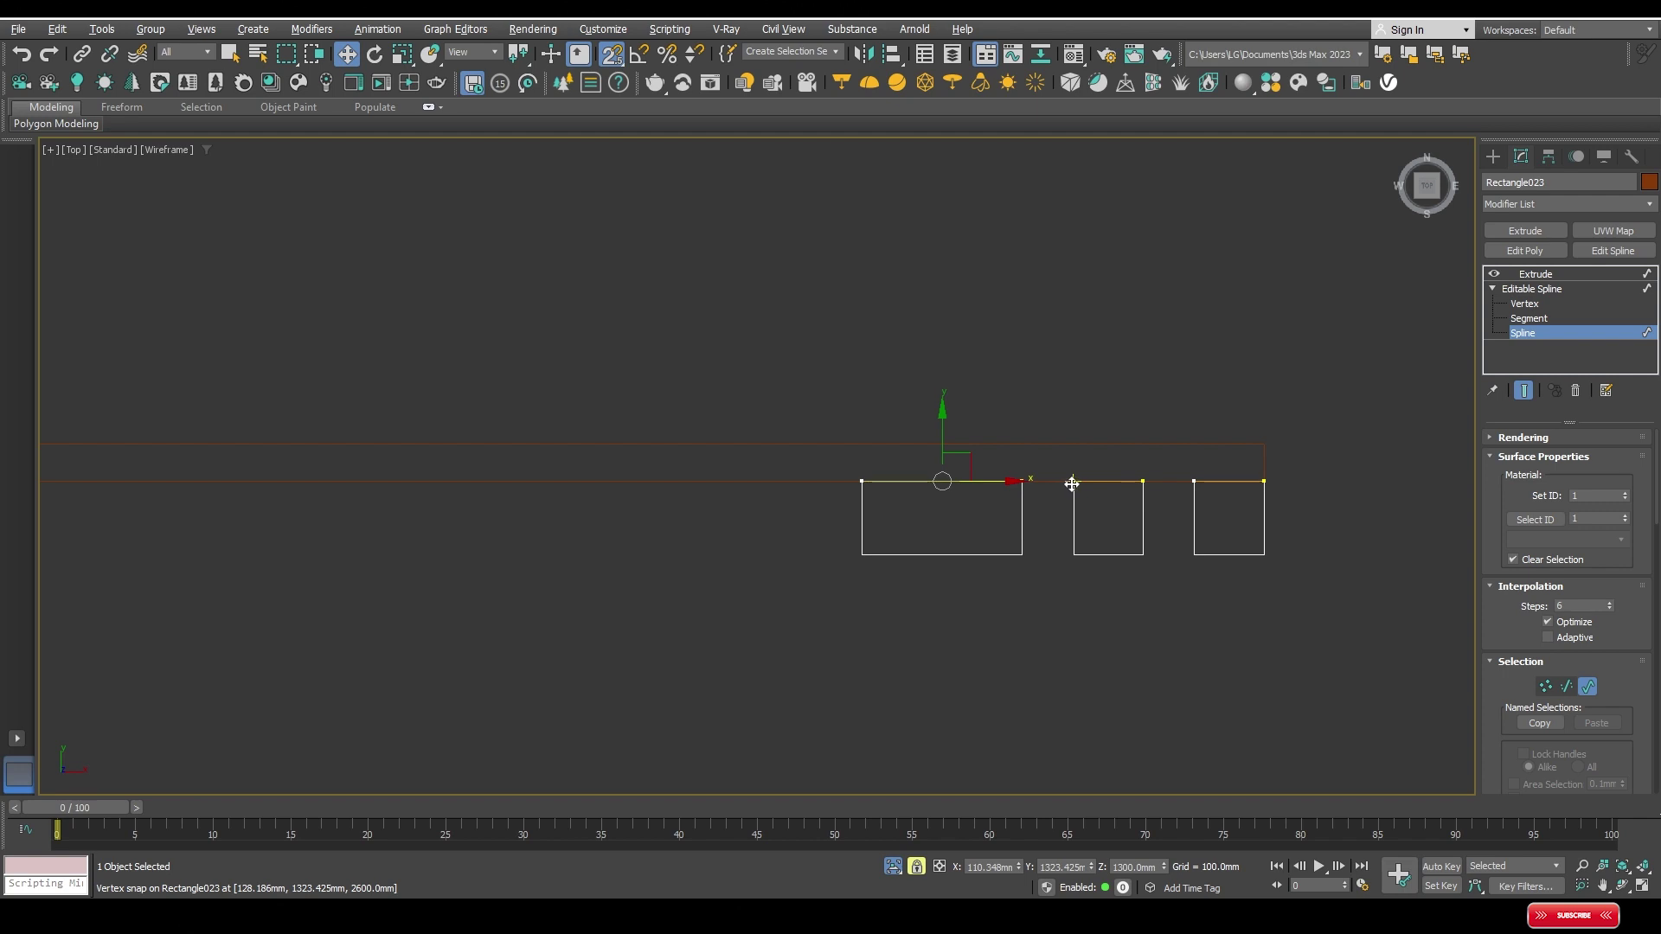
shift+drag(1072, 484, 862, 481)
key(s)
middle_drag(884, 509, 933, 507)
key(1)
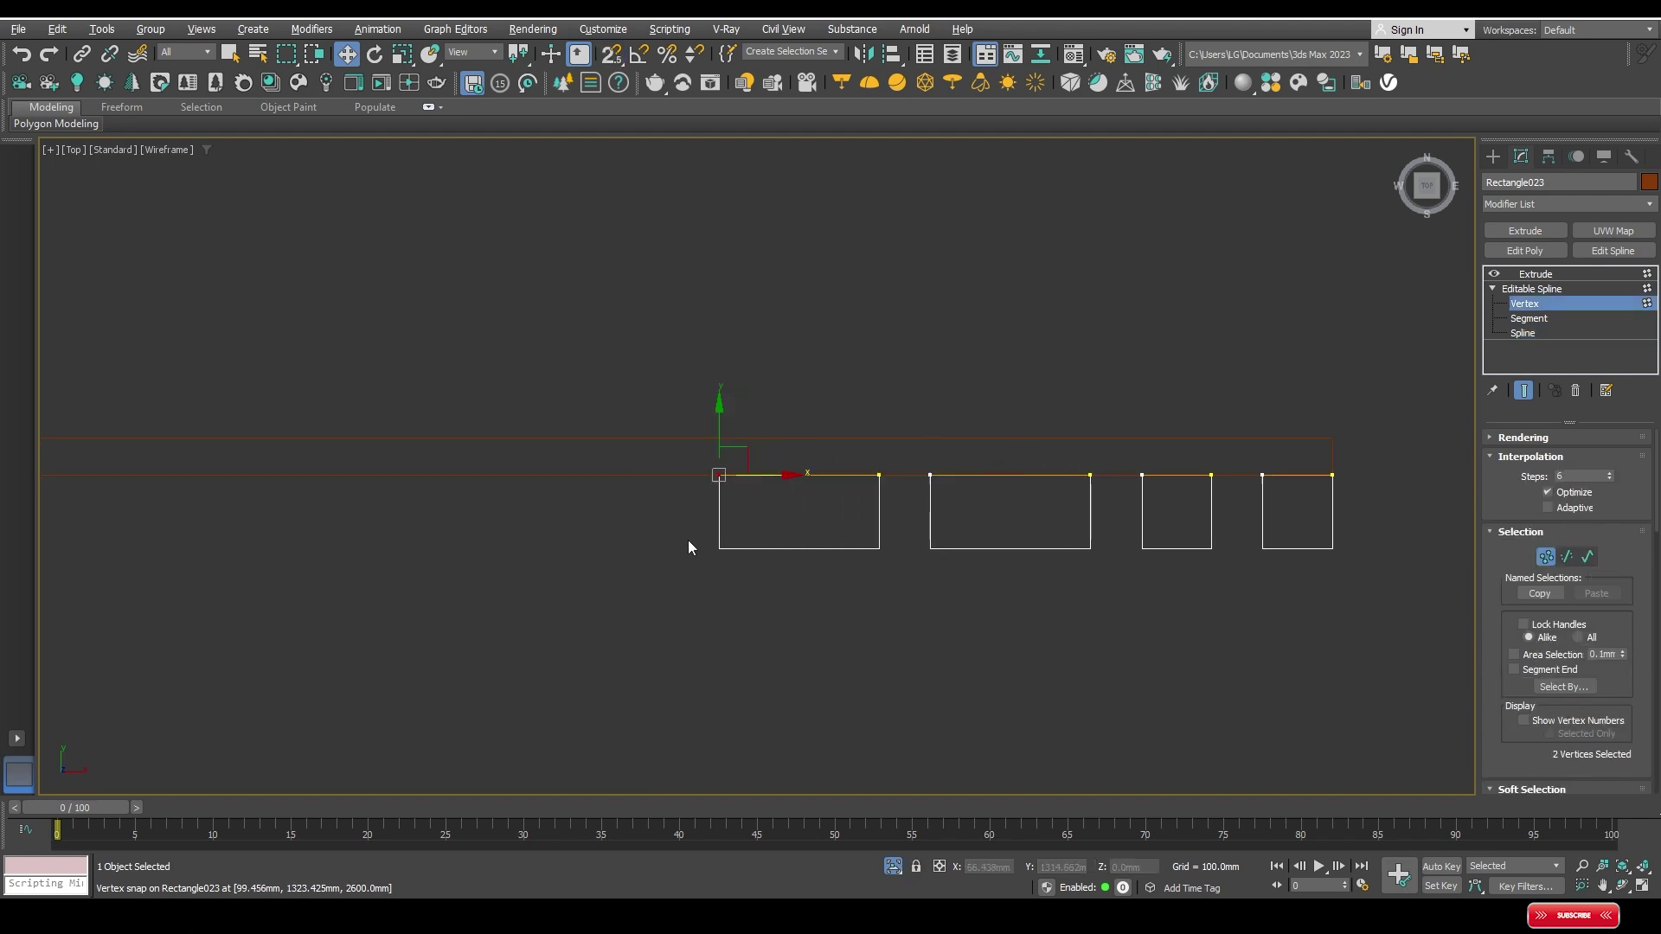
drag(761, 478, 892, 474)
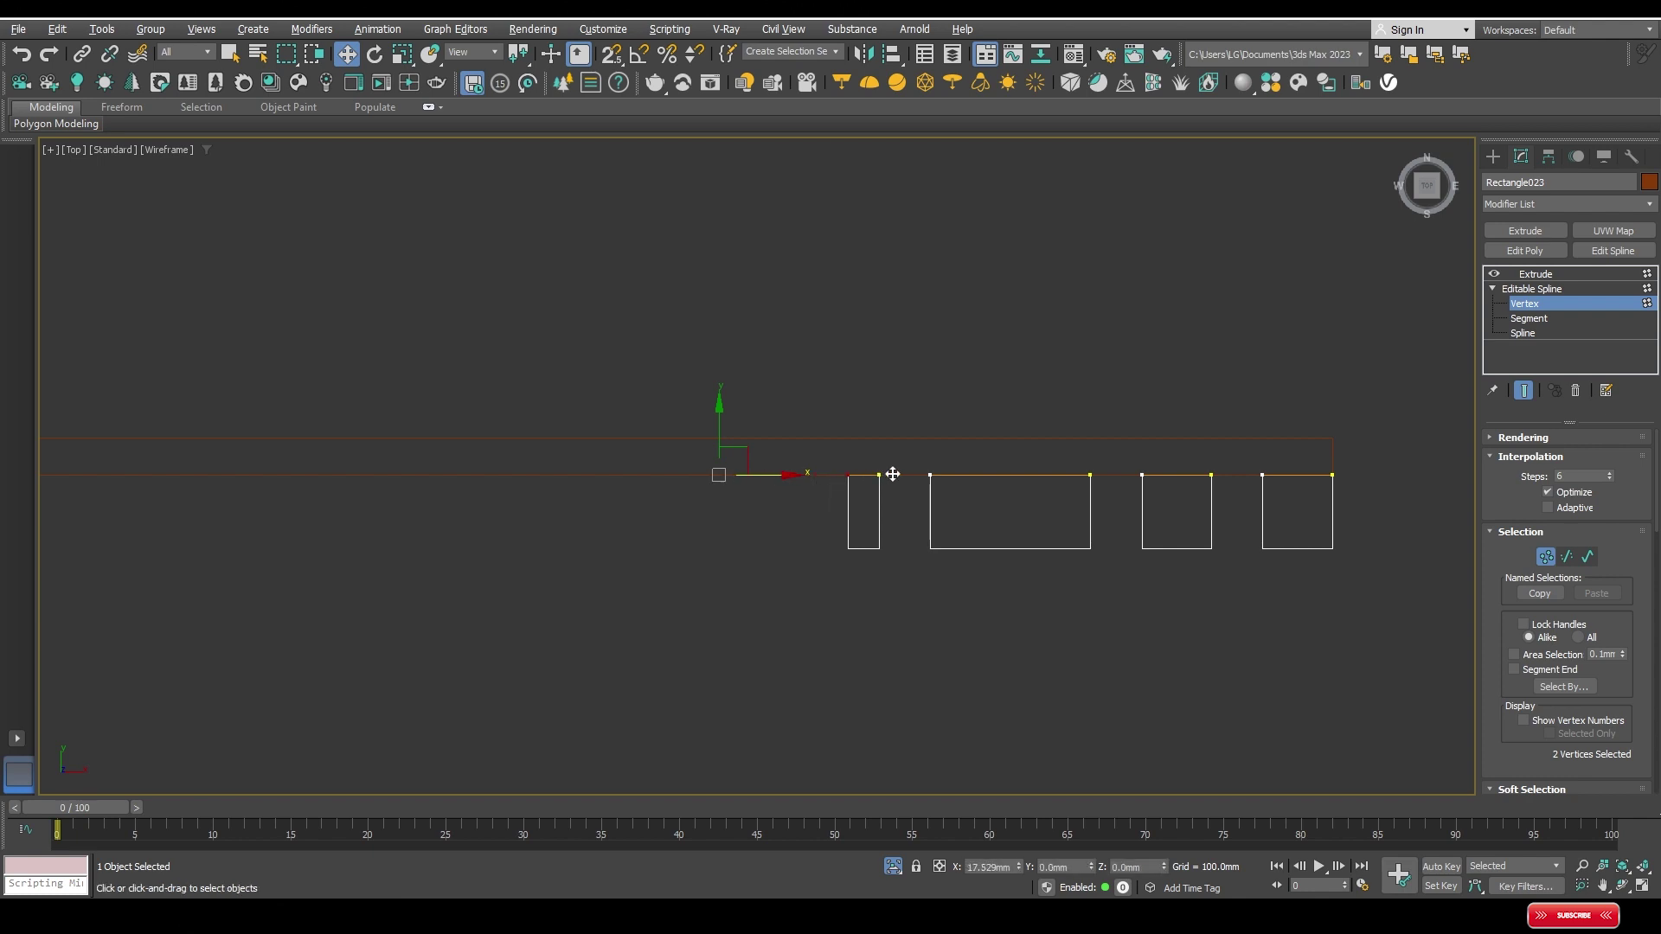
key(3)
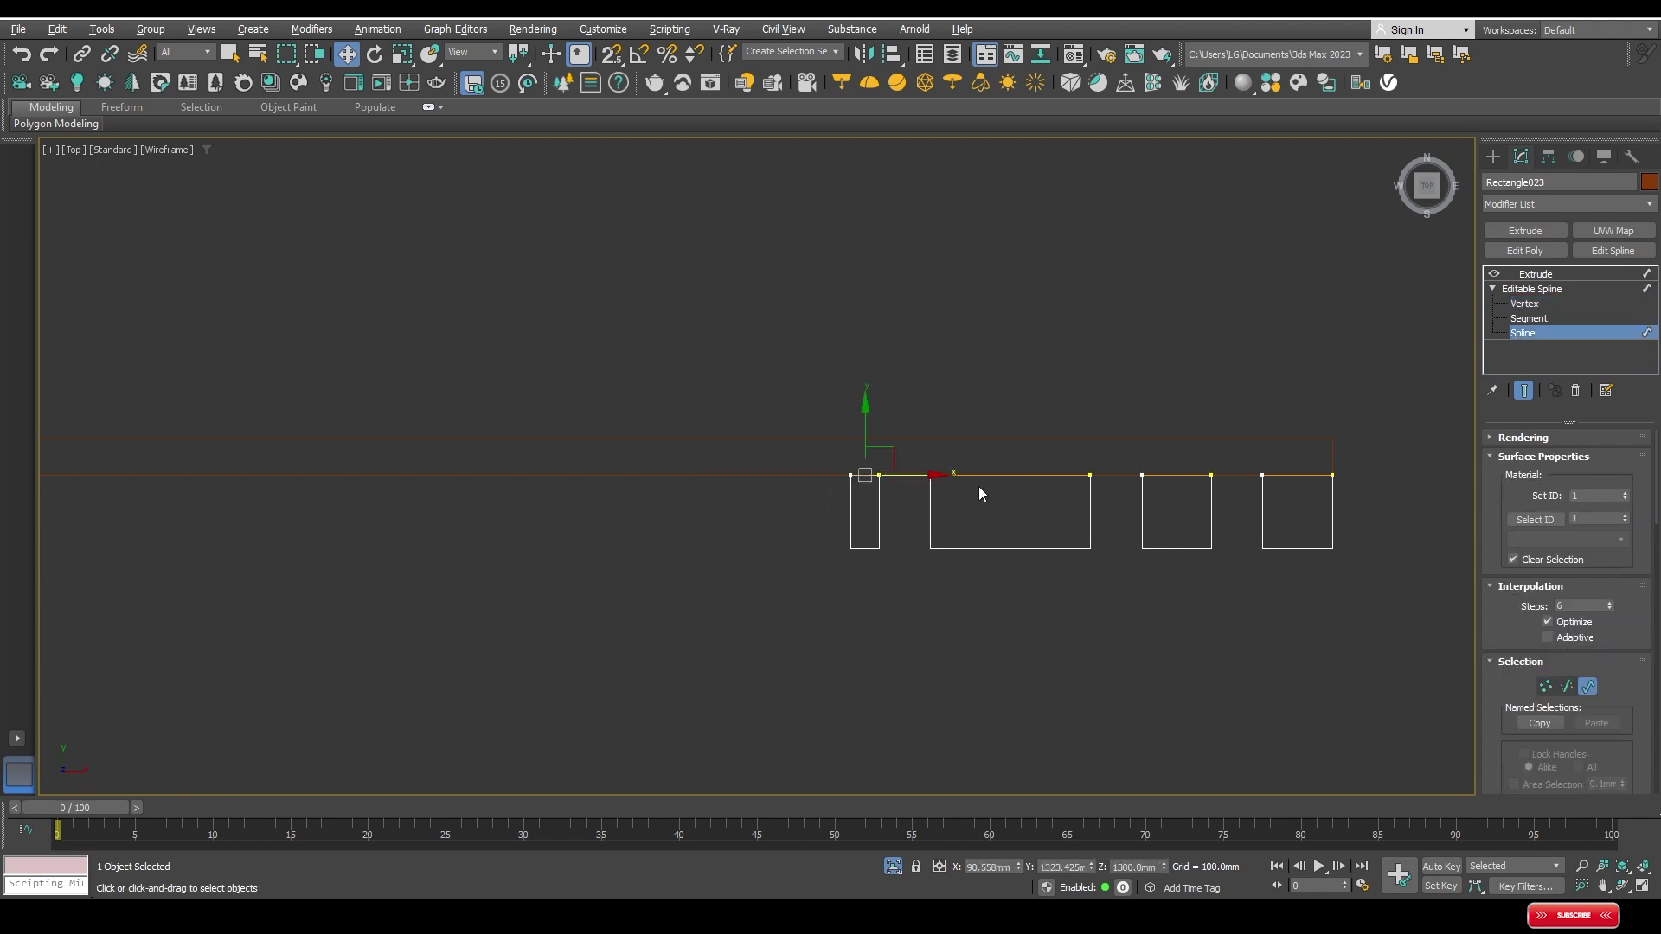
Step: Duplicate the thin slat further left
scroll(873, 492, up, 3)
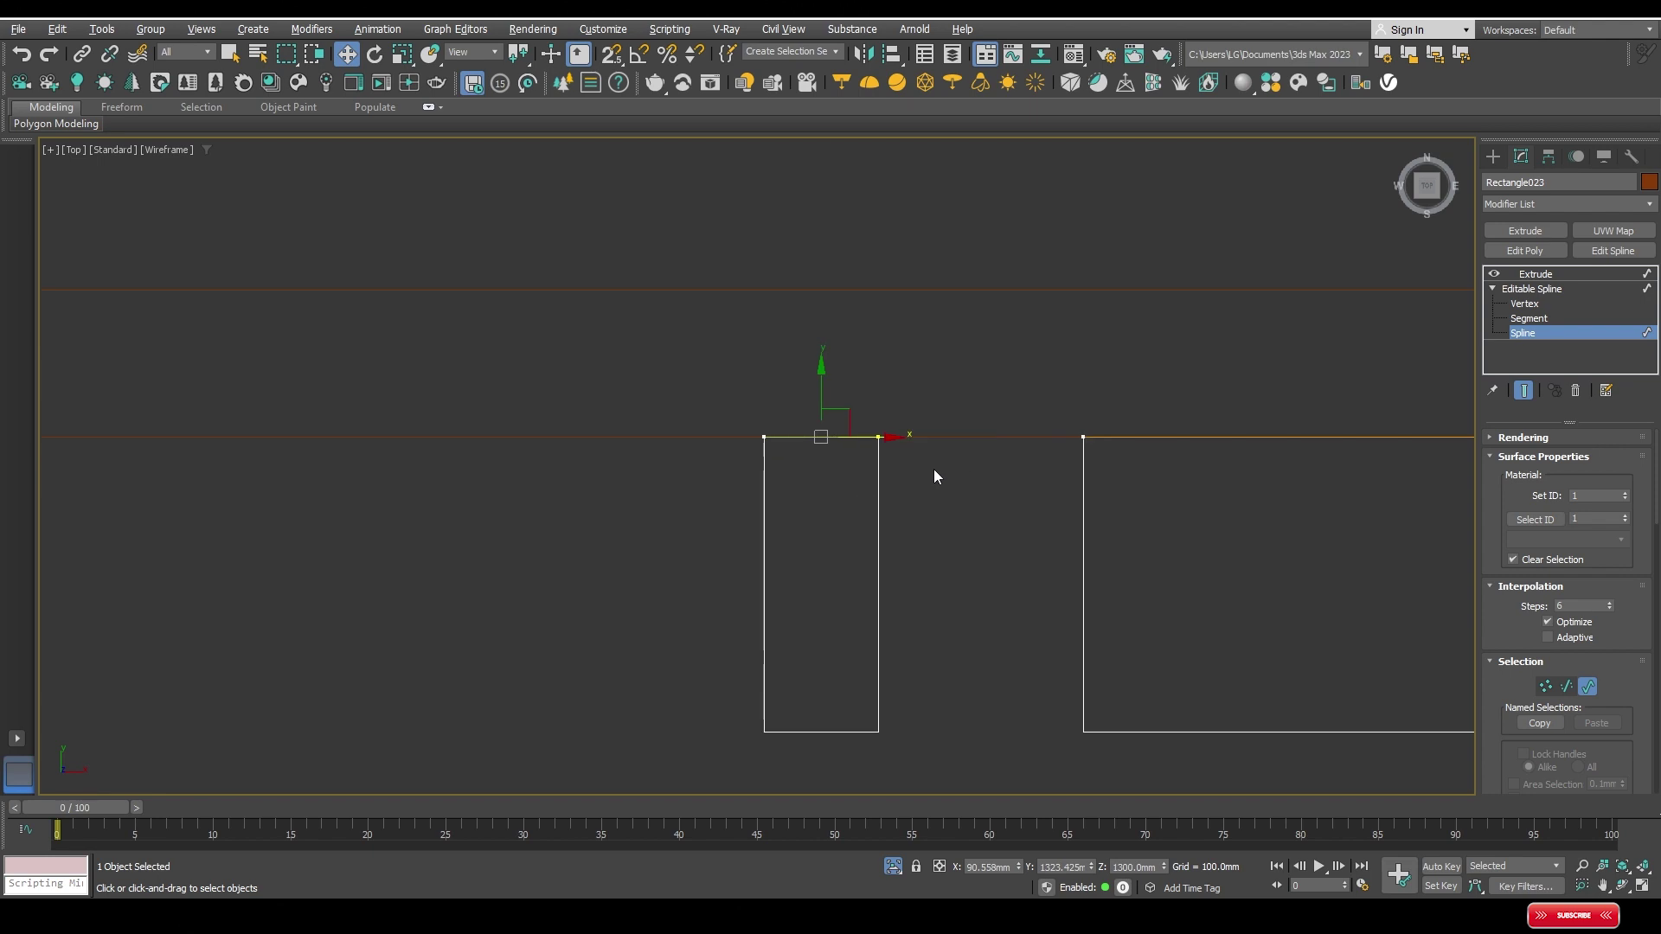
shift+drag(1075, 437, 883, 433)
scroll(885, 482, down, 3)
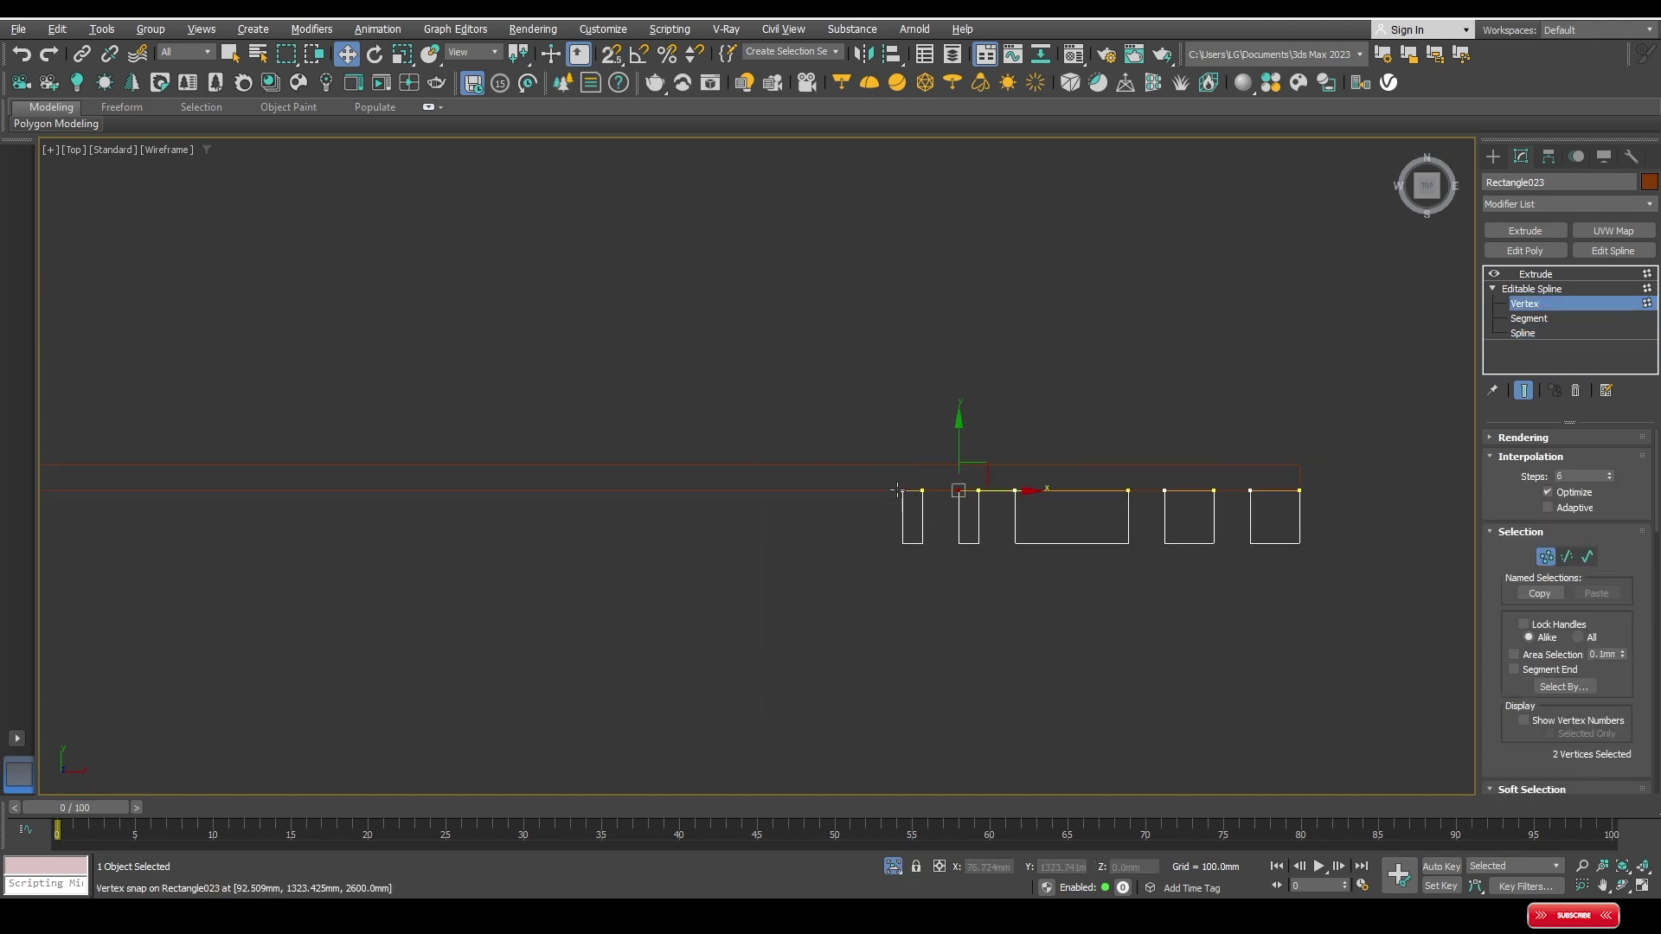
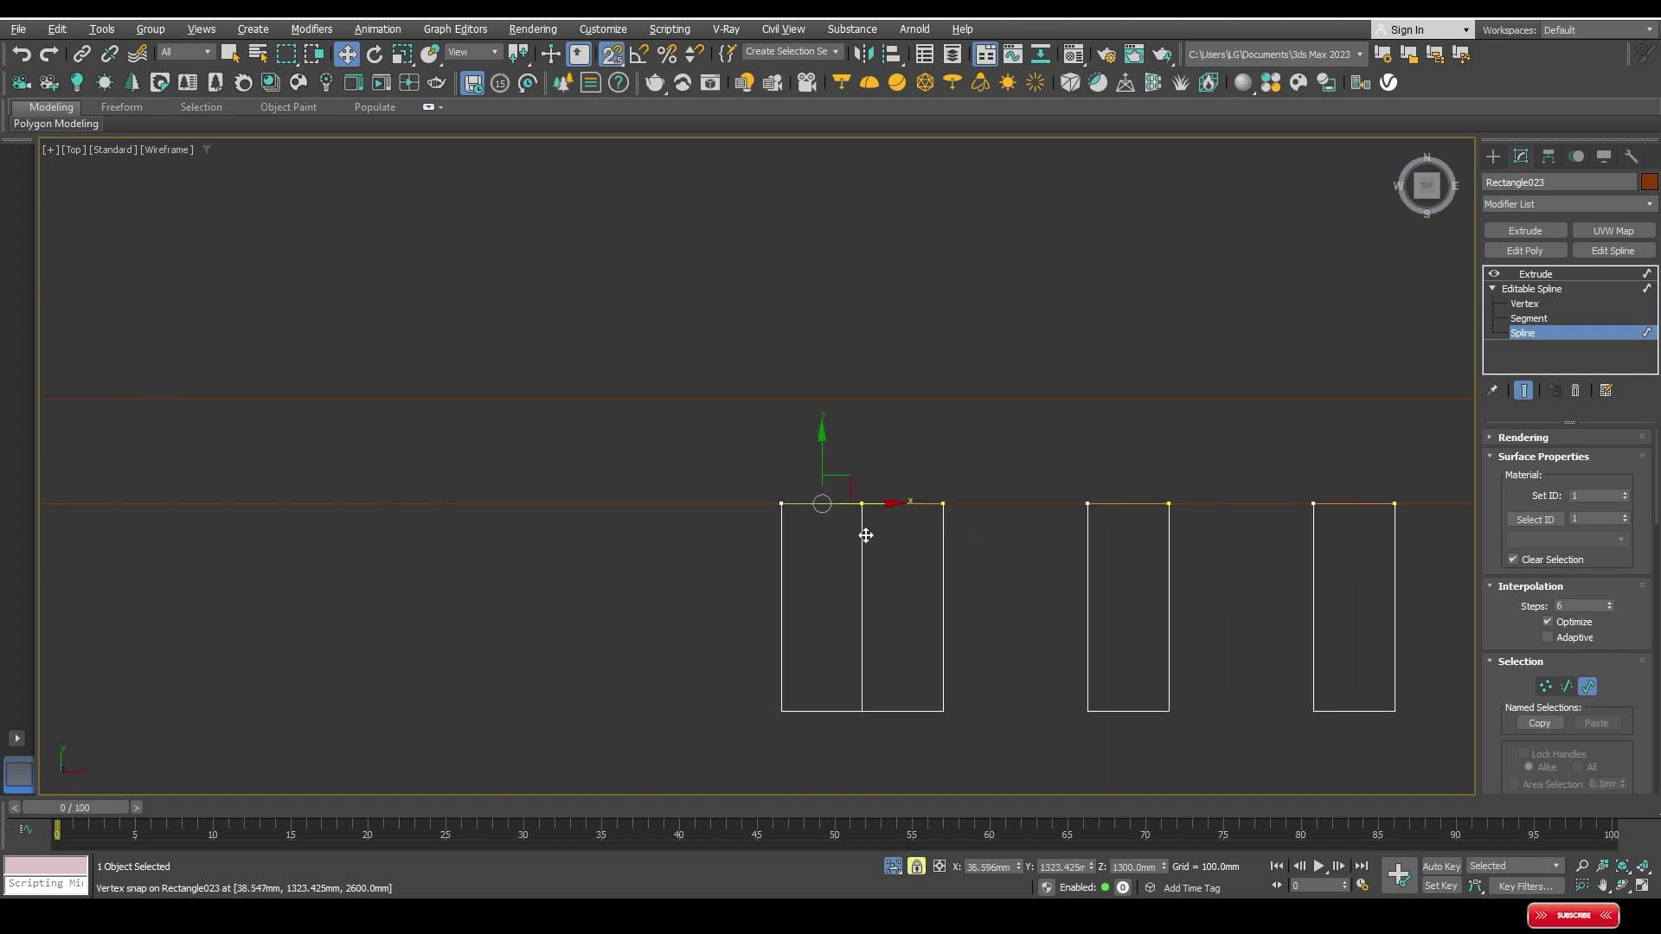
scroll(934, 308, down, 1)
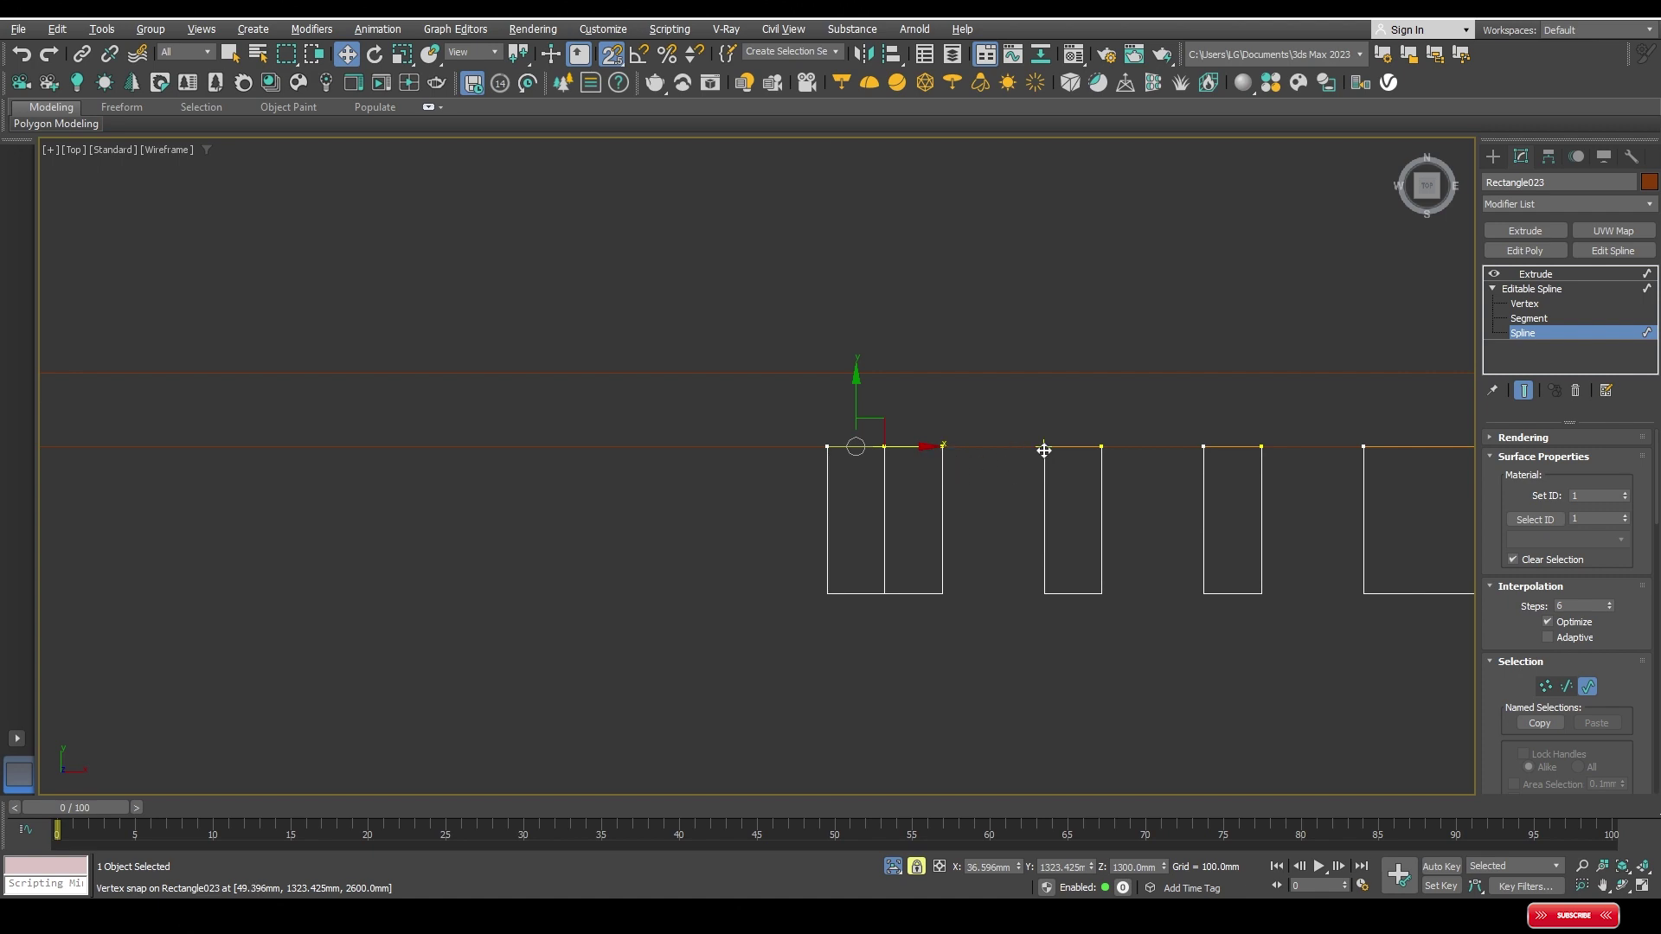
Step: Move a rectangle left so it sits beside its neighbour, with snapping off
drag(1046, 451, 949, 444)
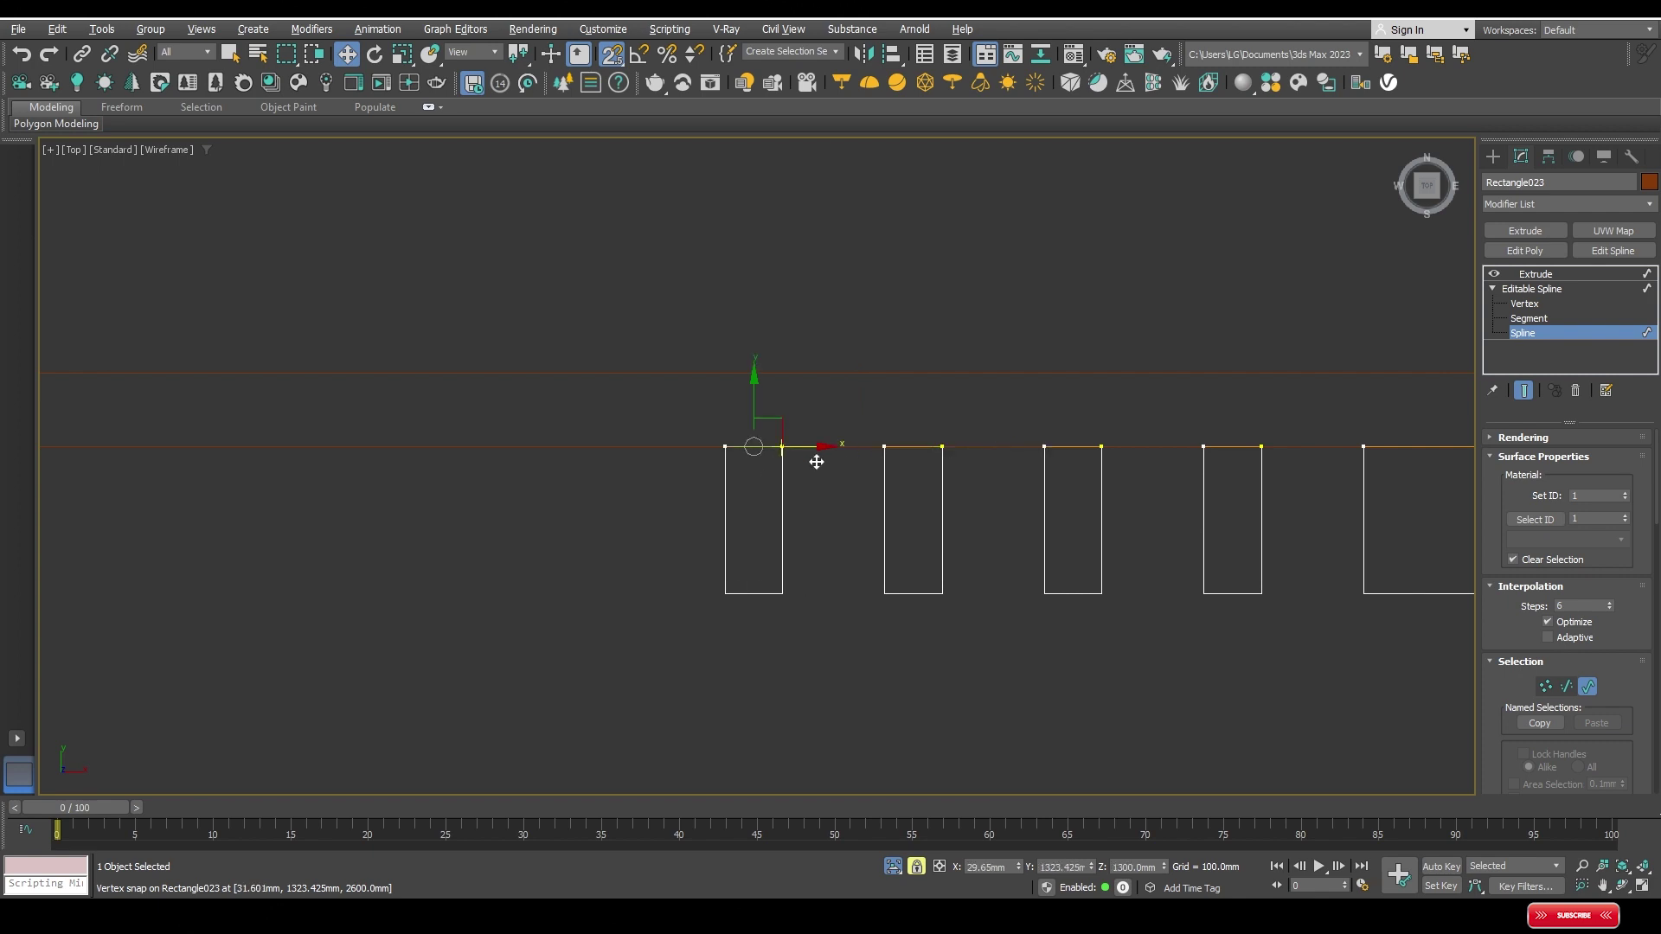
key(s)
scroll(818, 460, down, 2)
scroll(818, 463, down, 4)
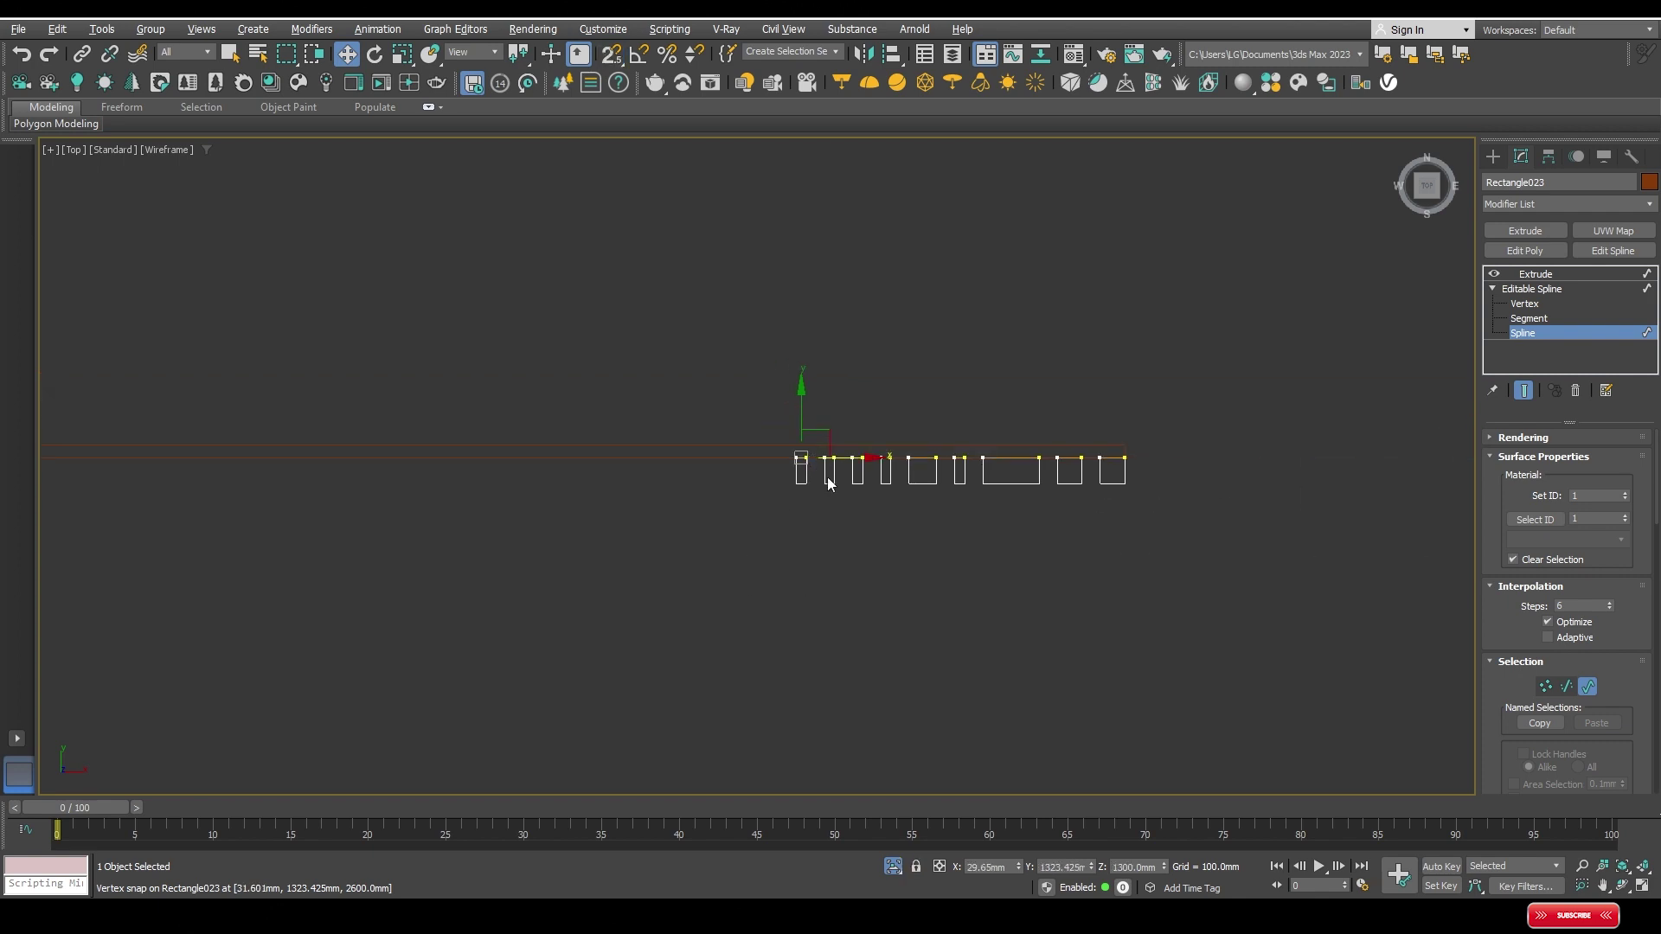
scroll(833, 481, up, 2)
Step: Copy the wide rectangle to the left of the row and snap it into place
click(961, 494)
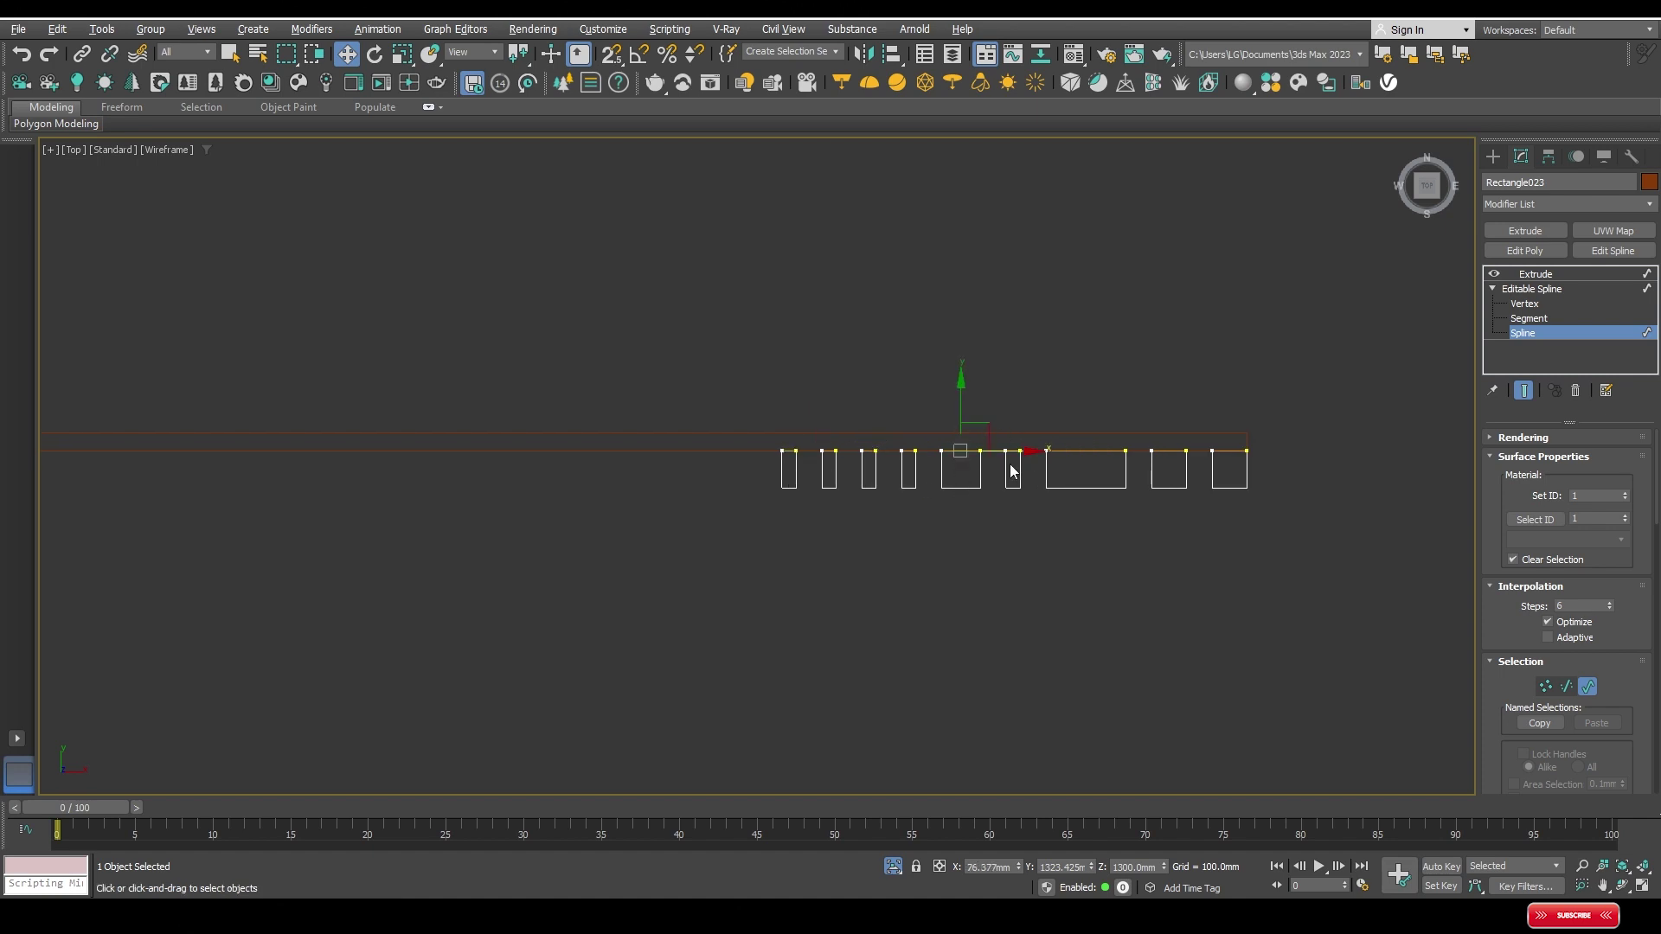
click(1075, 468)
mouse_move(1075, 468)
shift+mouse_down()
mouse_move(765, 471)
mouse_move(847, 430)
shift+mouse_up()
scroll(765, 467, up, 4)
key(s)
scroll(848, 430, down, 2)
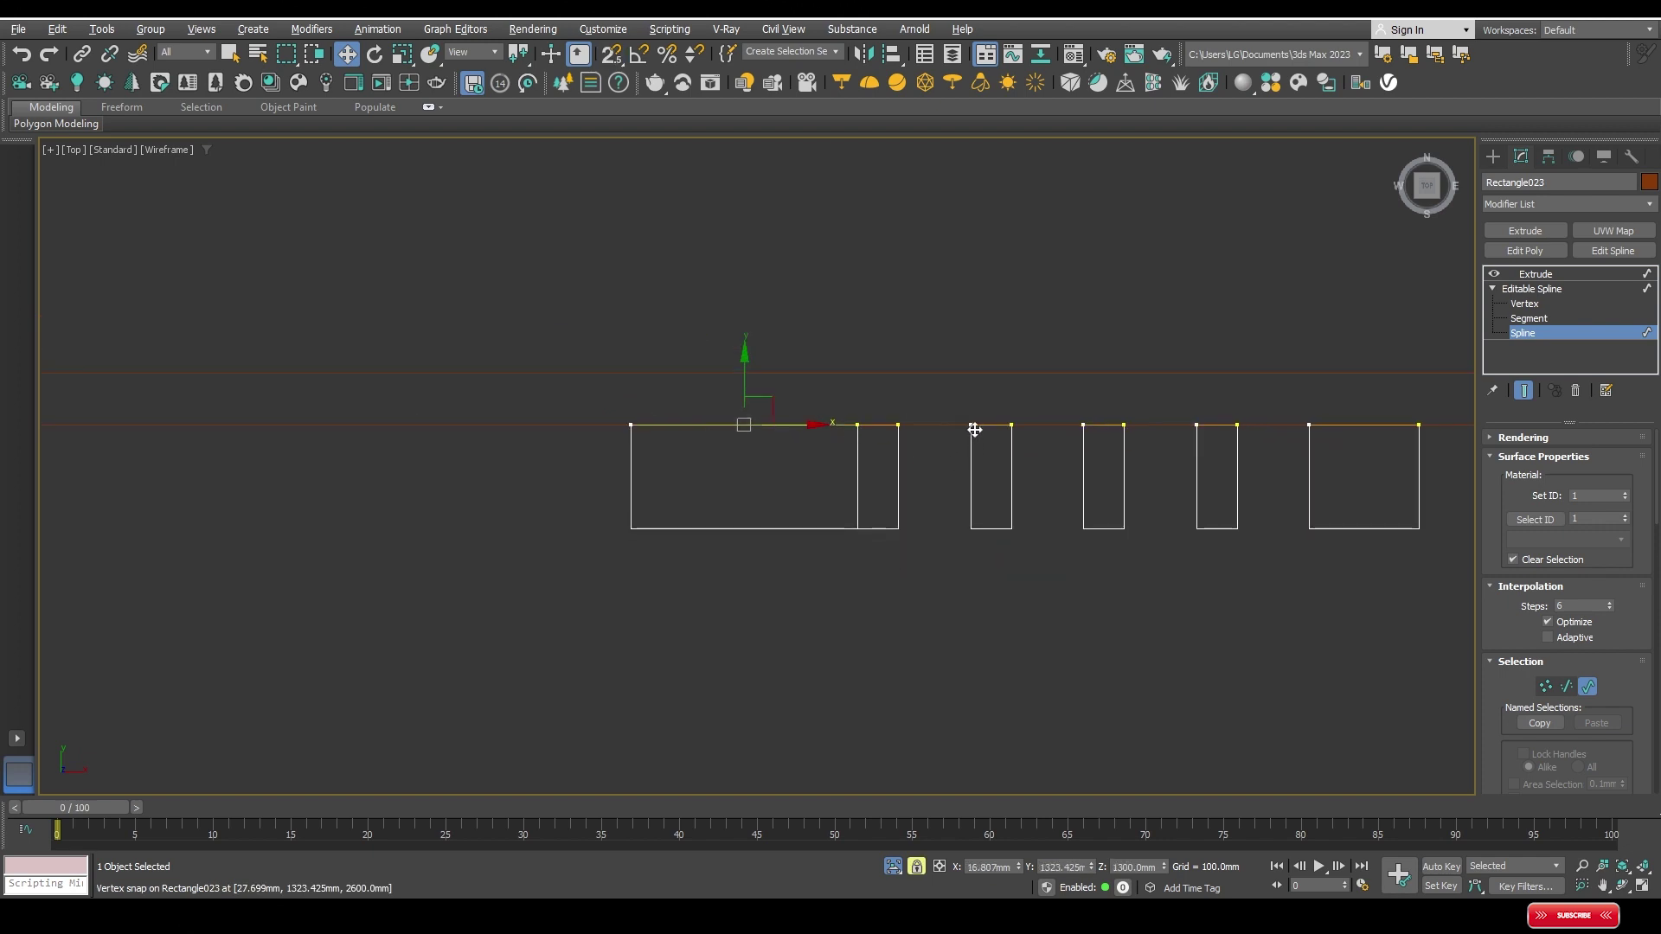
drag(974, 430, 909, 434)
scroll(882, 471, down, 3)
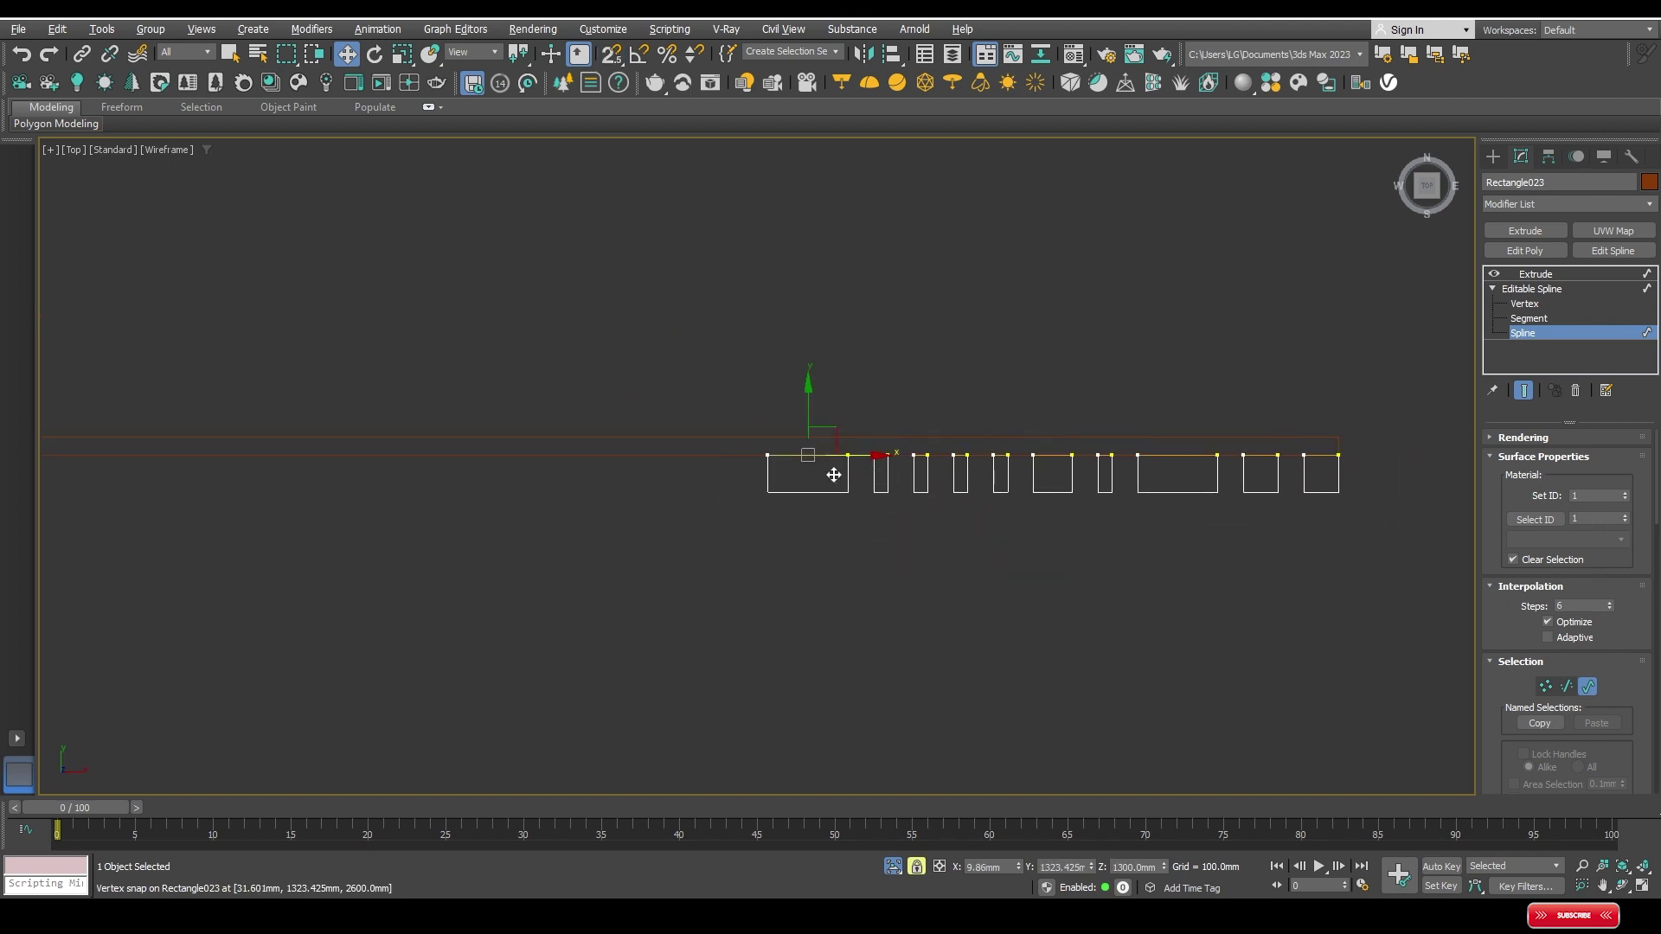
Step: Move another rectangle to the row's left end and add narrow rectangle copies there
click(1075, 455)
drag(1076, 455, 779, 450)
scroll(779, 441, up, 4)
scroll(820, 419, up, 2)
scroll(935, 419, down, 5)
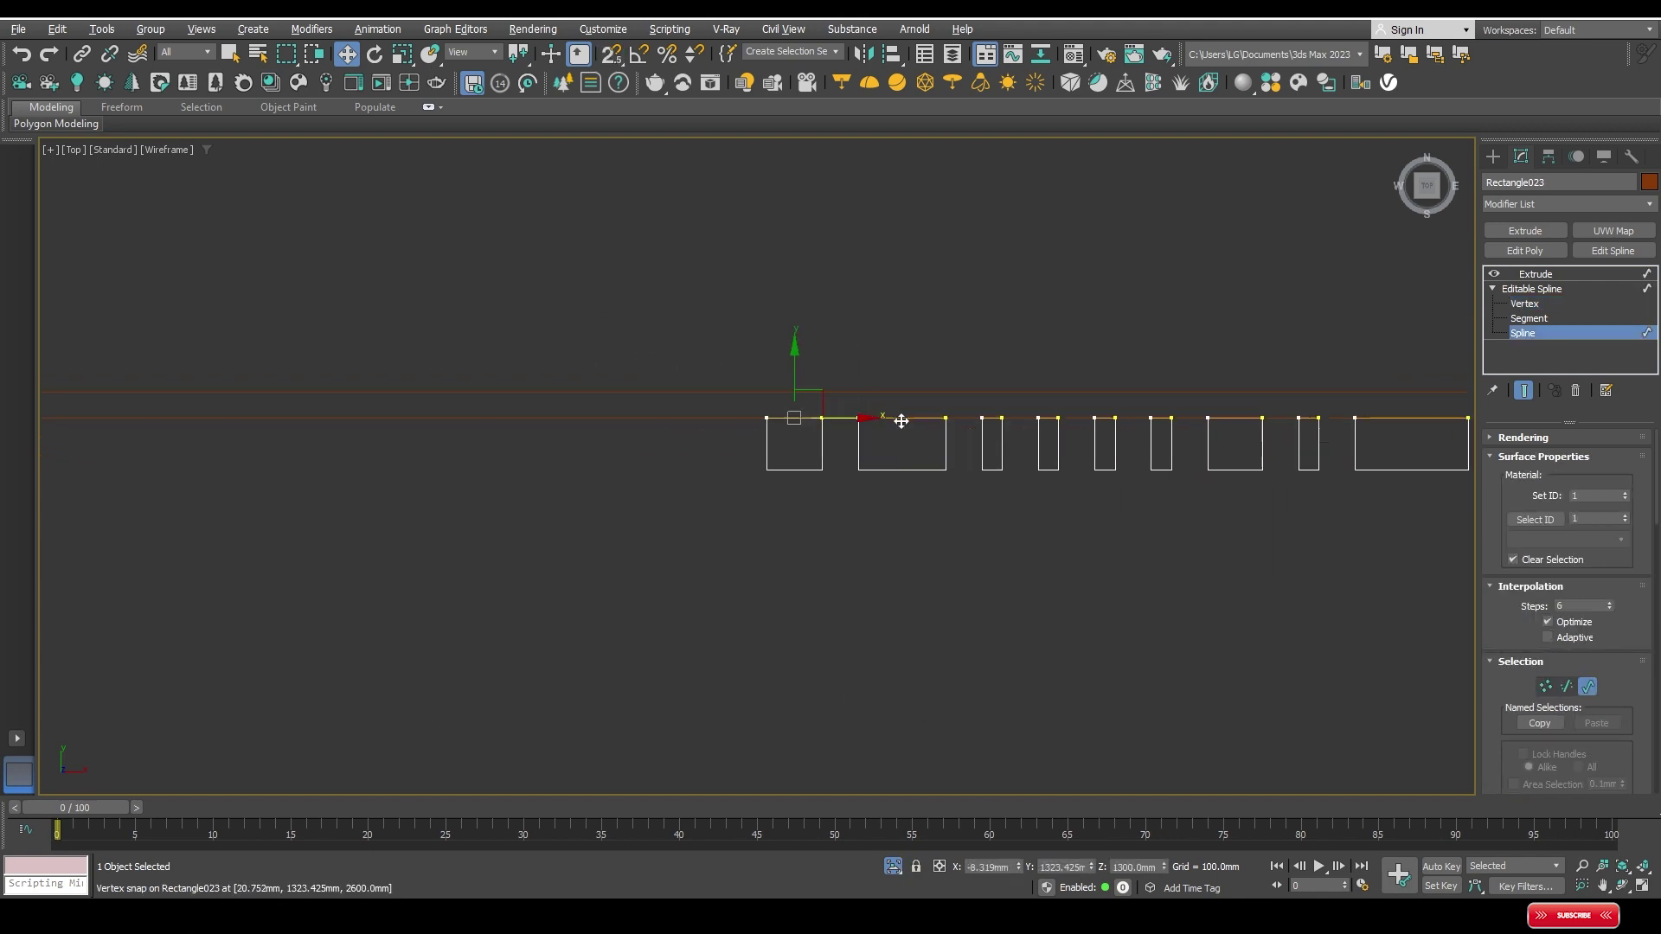
scroll(1003, 418, down, 4)
scroll(1190, 394, up, 2)
click(1208, 428)
shift+drag(801, 454, 667, 459)
scroll(667, 459, up, 5)
scroll(980, 442, down, 5)
Step: Move rectangles from the right side, including the rightmost, to the row's left end
click(1335, 445)
scroll(739, 449, up, 5)
mouse_move(1335, 444)
mouse_down()
mouse_move(738, 449)
mouse_move(1090, 449)
mouse_up()
scroll(981, 456, down, 5)
click(1424, 464)
drag(1424, 463, 839, 457)
scroll(804, 450, up, 5)
scroll(1015, 460, down, 3)
drag(1015, 460, 652, 456)
Step: Reposition the selected rectangle along the row and snap it beside its neighbour
scroll(812, 463, up, 5)
drag(1067, 446, 924, 446)
scroll(924, 445, down, 5)
drag(1041, 480, 1260, 467)
scroll(833, 438, up, 5)
drag(833, 438, 1041, 448)
scroll(1041, 448, down, 3)
scroll(927, 464, down, 3)
Step: Move a rectangle from near the right end into the left part of the row
drag(1225, 438, 1056, 523)
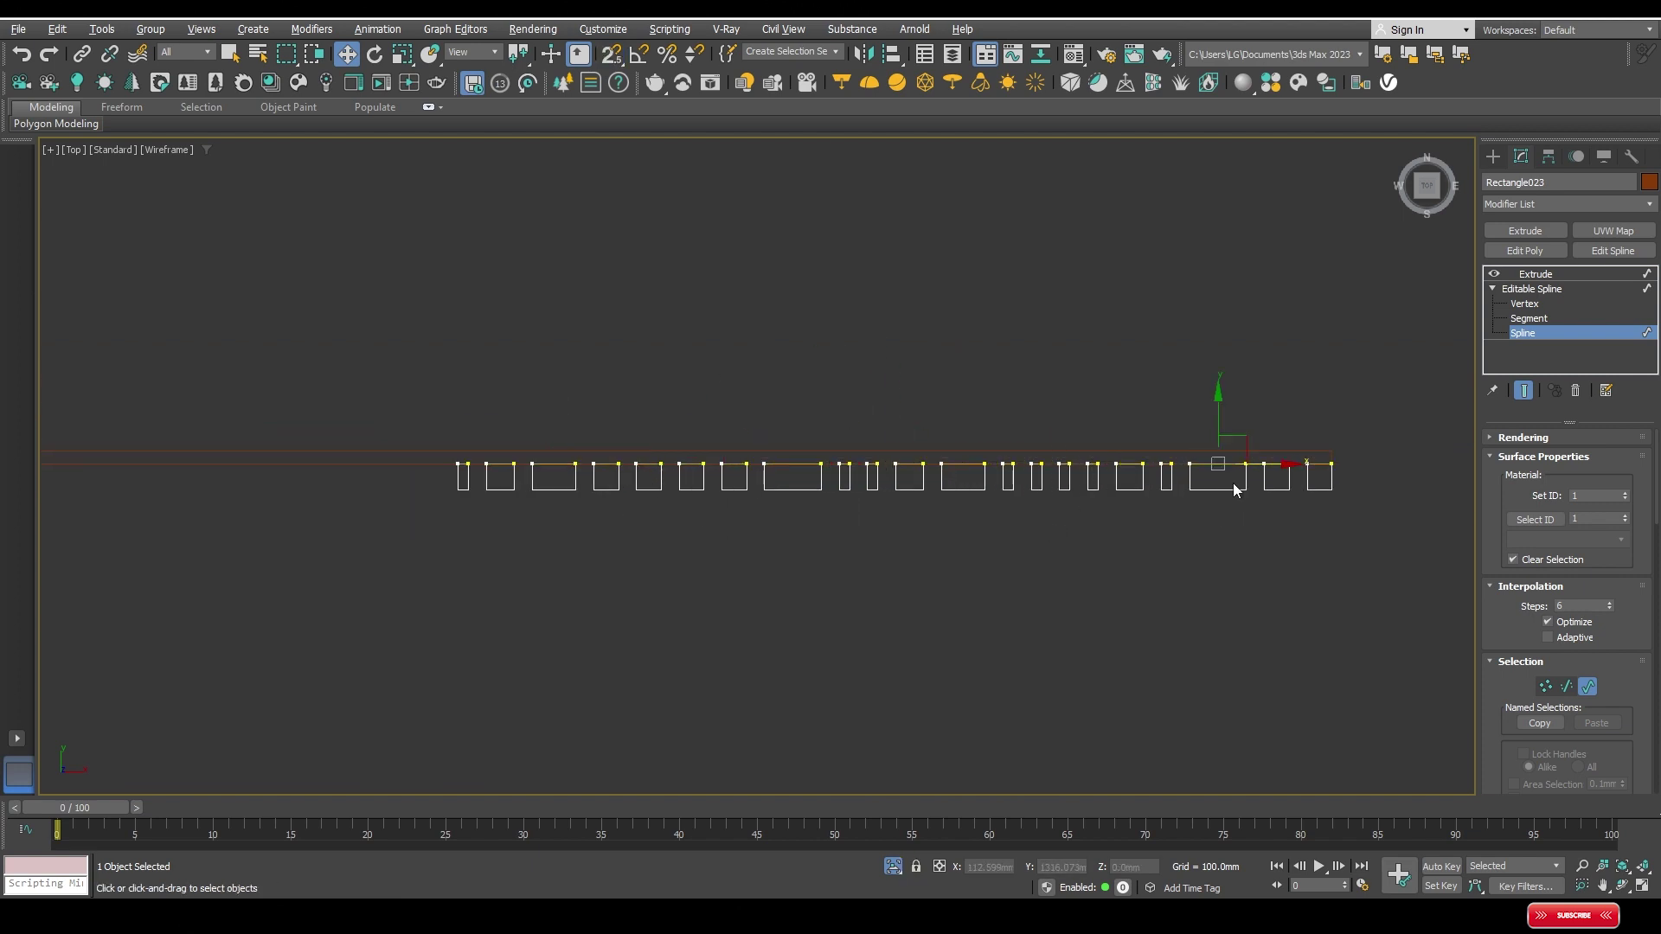
scroll(500, 463, up, 5)
drag(437, 470, 682, 458)
scroll(682, 499, down, 5)
middle_drag(681, 498, 747, 487)
mouse_move(746, 487)
mouse_down()
mouse_move(983, 480)
mouse_move(545, 456)
mouse_move(1021, 471)
mouse_move(1146, 436)
mouse_move(857, 445)
mouse_up()
Step: With vertex snap back on, slide rectangles left to close the gaps edge to edge
key(s)
scroll(547, 454, up, 5)
scroll(784, 500, down, 10)
scroll(833, 487, up, 5)
scroll(963, 468, down, 3)
scroll(964, 467, down, 3)
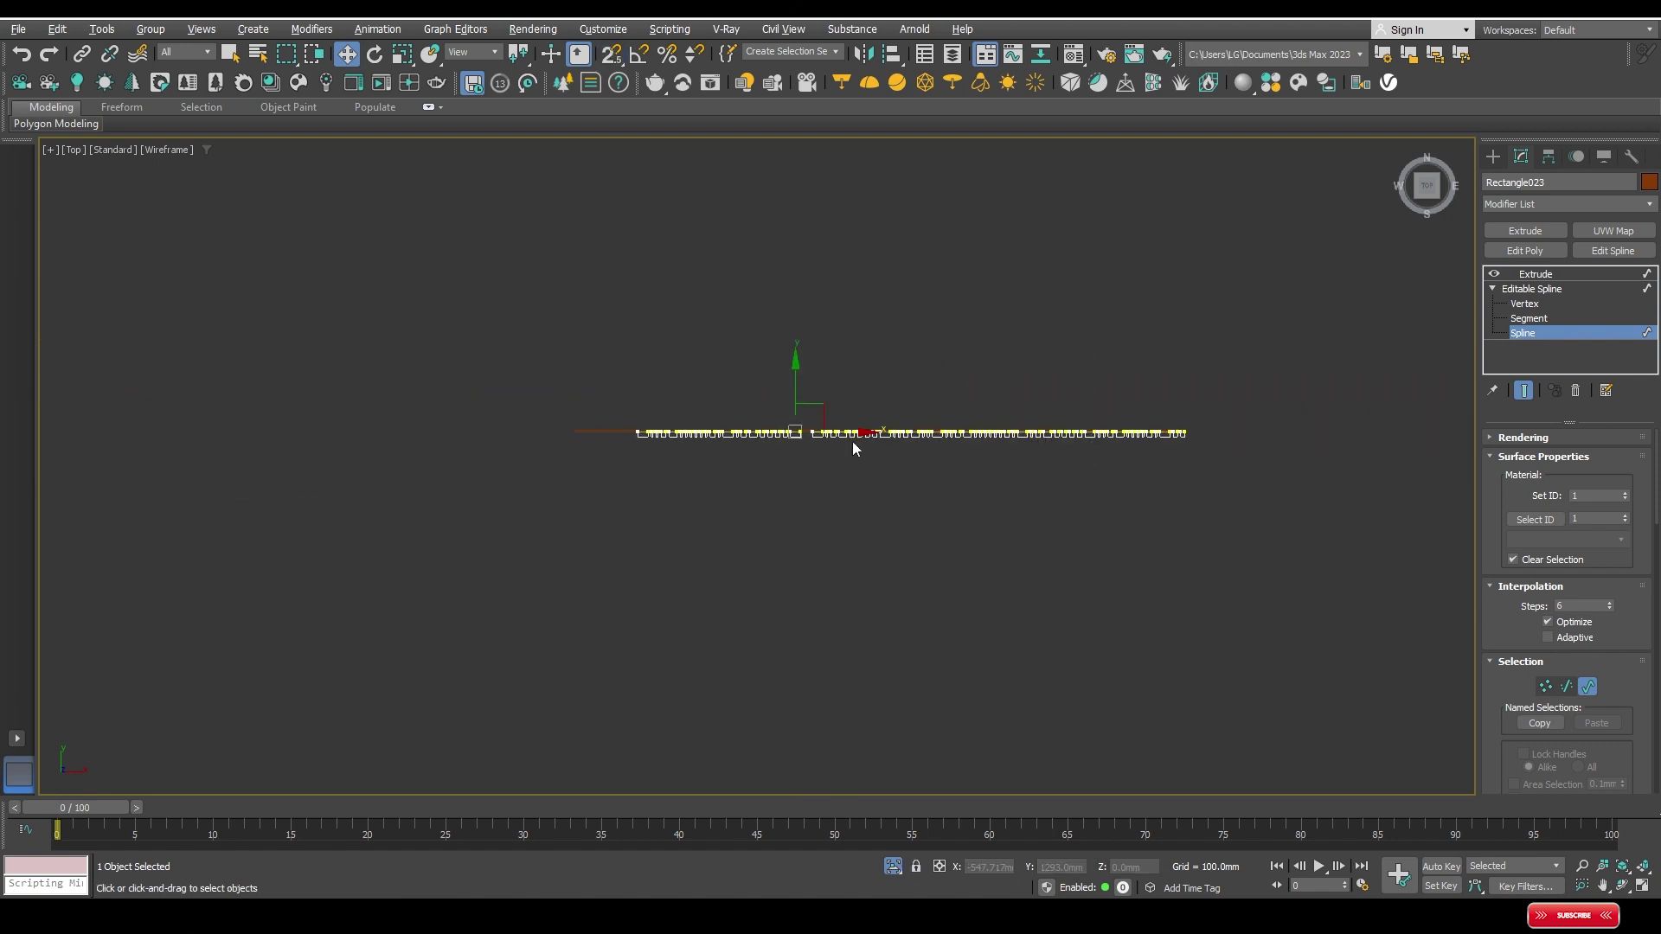
scroll(805, 523, up, 5)
drag(804, 523, 1057, 449)
scroll(872, 482, down, 3)
scroll(727, 482, up, 5)
drag(600, 456, 808, 438)
scroll(808, 438, down, 4)
drag(93, 415, 584, 527)
Step: Change the slat panel's object colour to yellow and view it shaded
scroll(597, 440, up, 5)
key(1)
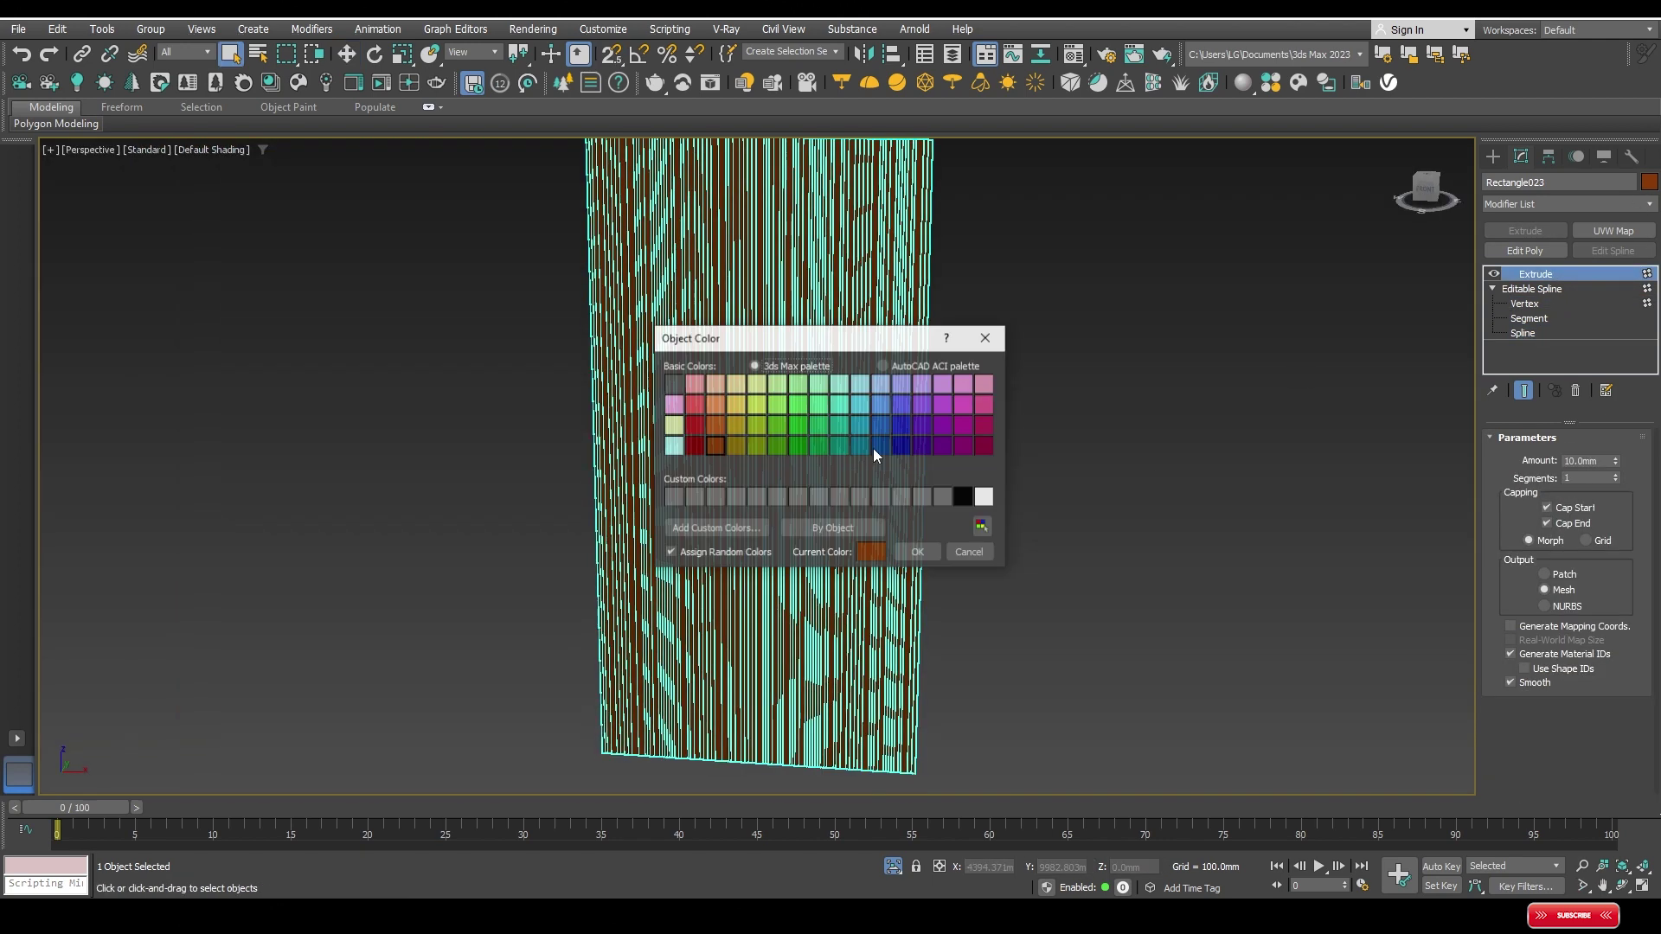
click(741, 428)
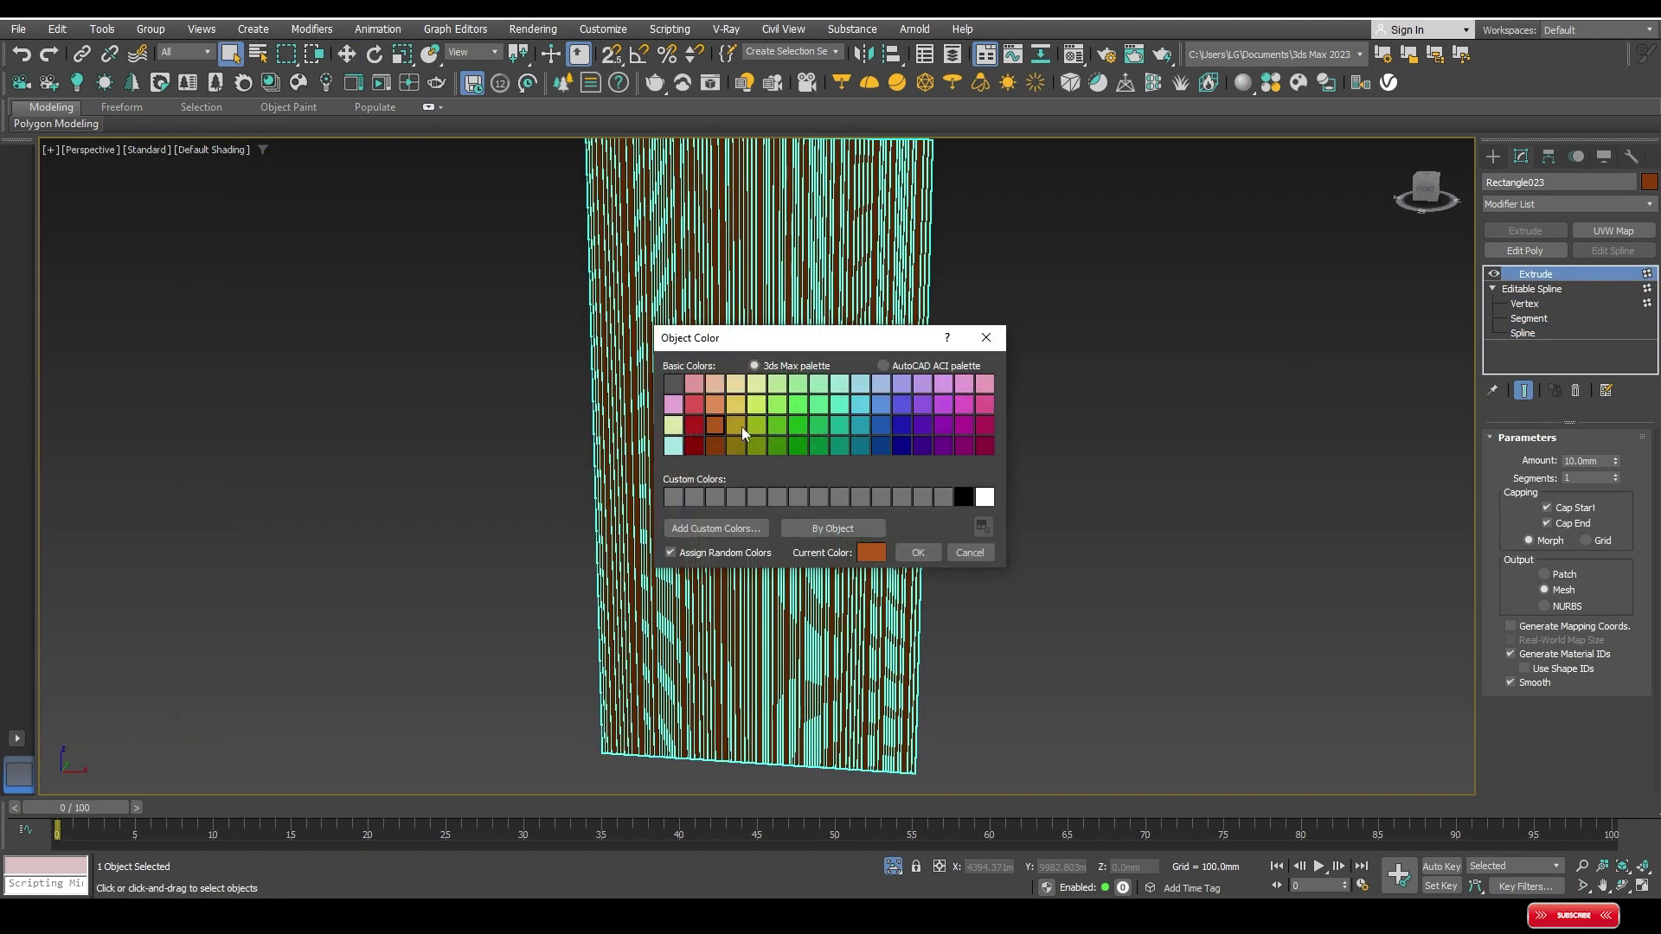
click(917, 552)
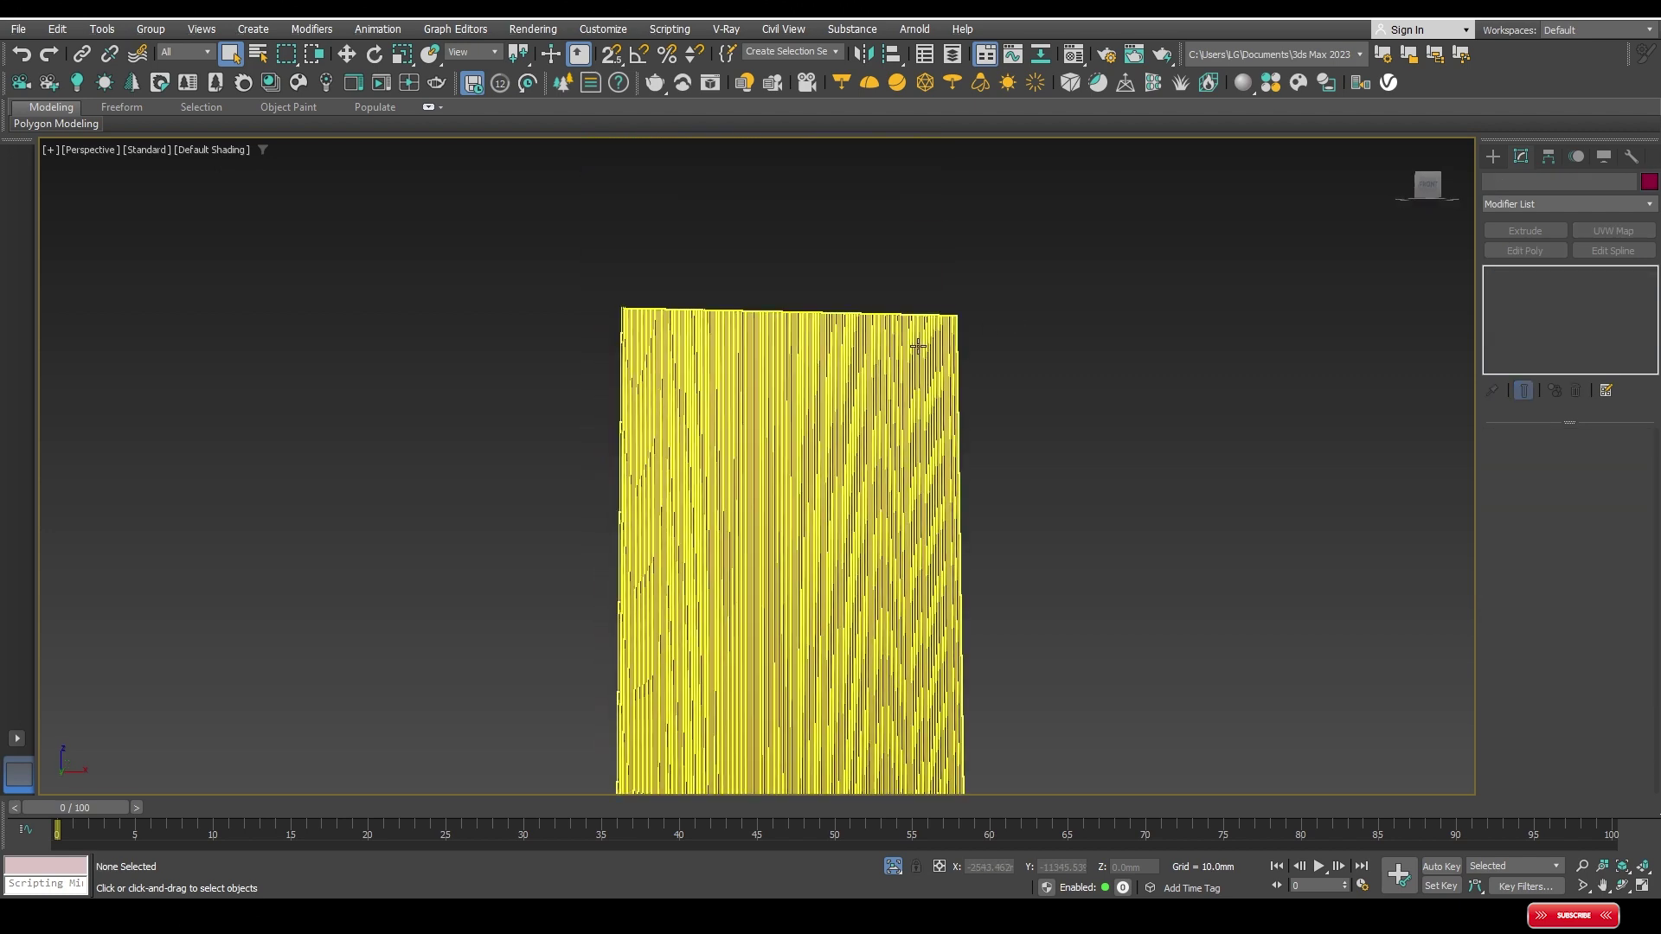
scroll(918, 347, up, 5)
scroll(908, 352, down, 3)
alt+middle_drag(909, 352, 1121, 382)
Step: Compare the orbited slat panel against the fluted-wall reference photo
key(alt+Tab)
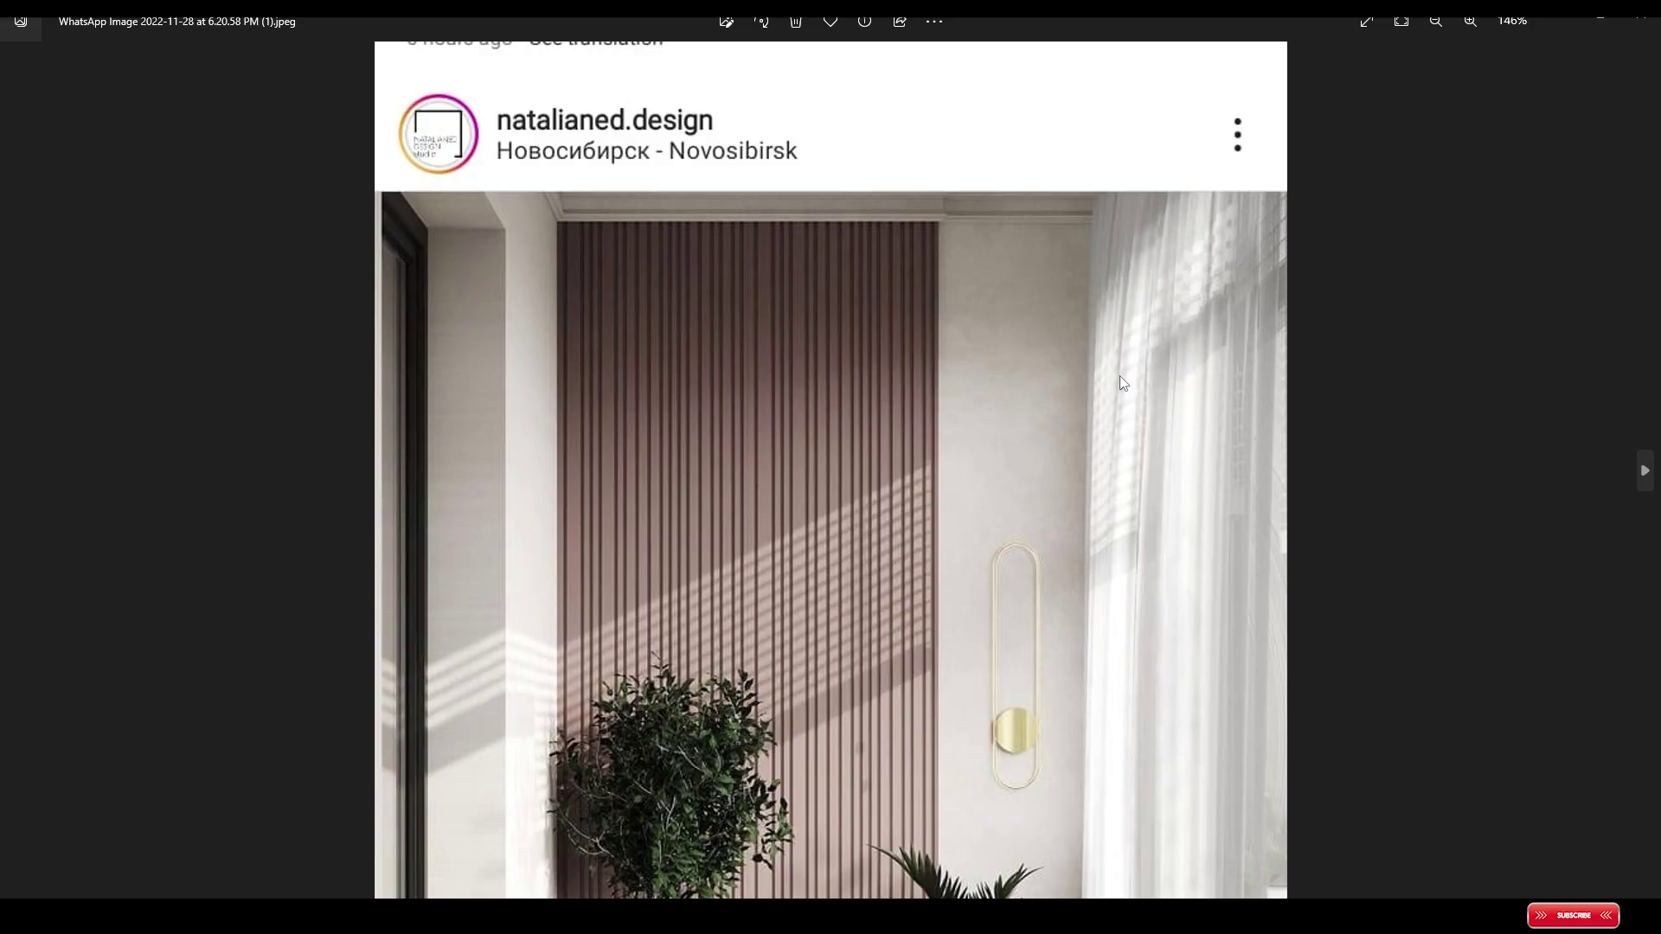
key(alt+Tab)
alt+middle_drag(866, 359, 1185, 315)
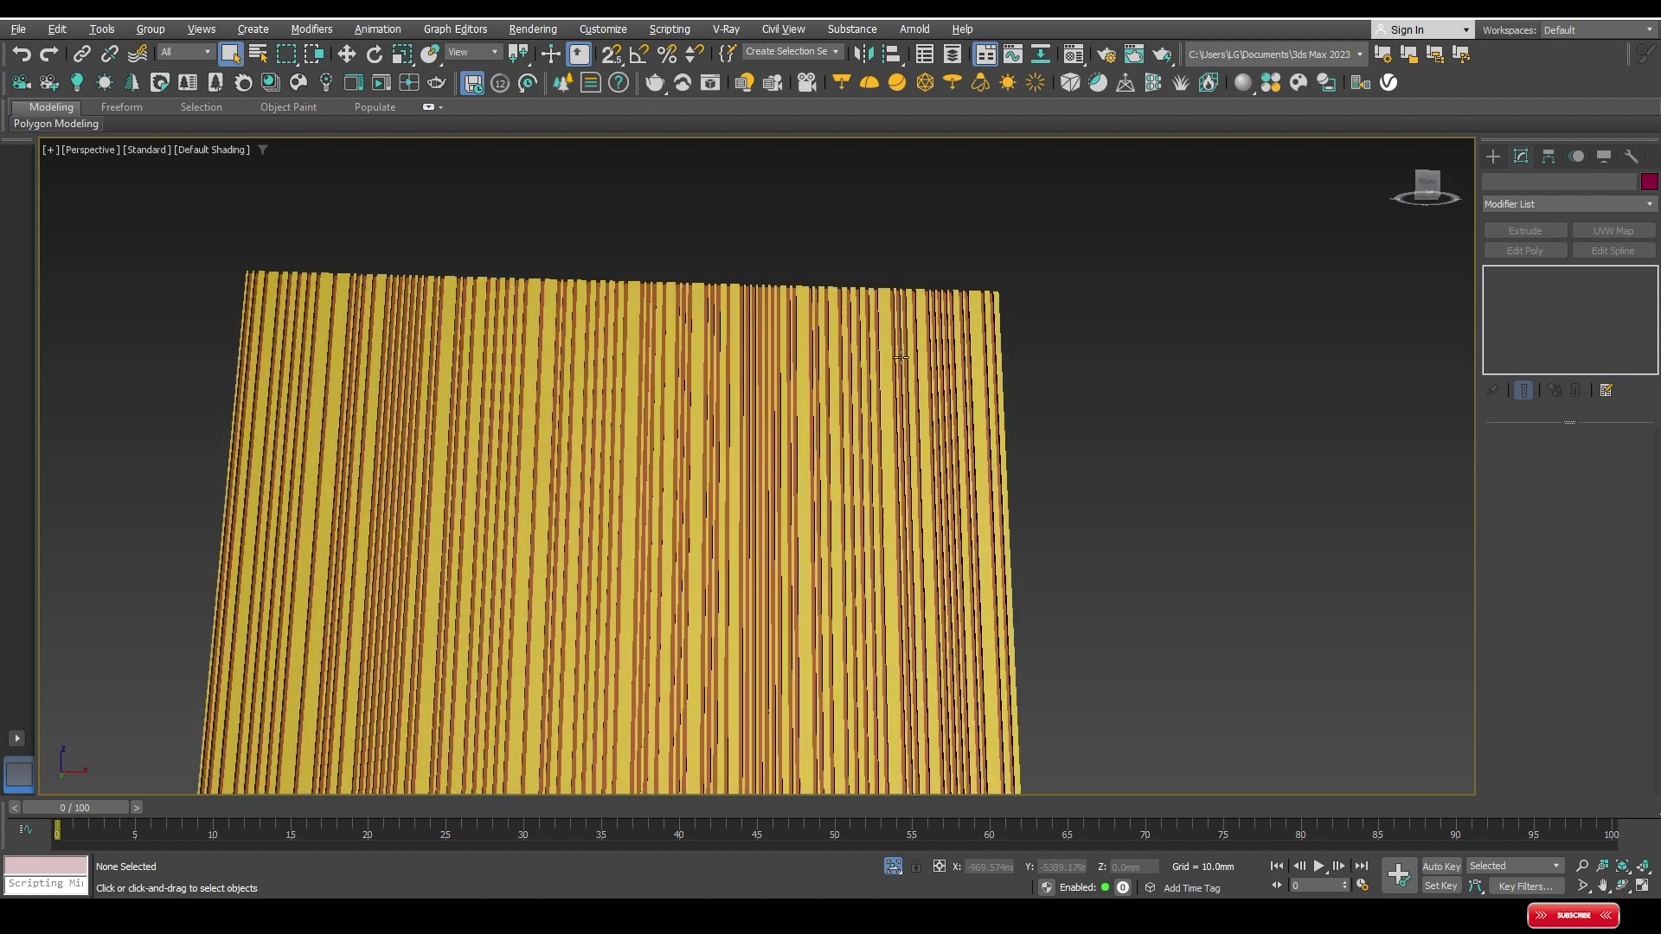
alt+middle_drag(1177, 404, 1149, 402)
key(alt+Tab)
key(alt+Tab)
scroll(902, 446, up, 2)
scroll(901, 446, up, 4)
scroll(901, 447, down, 3)
scroll(926, 404, down, 4)
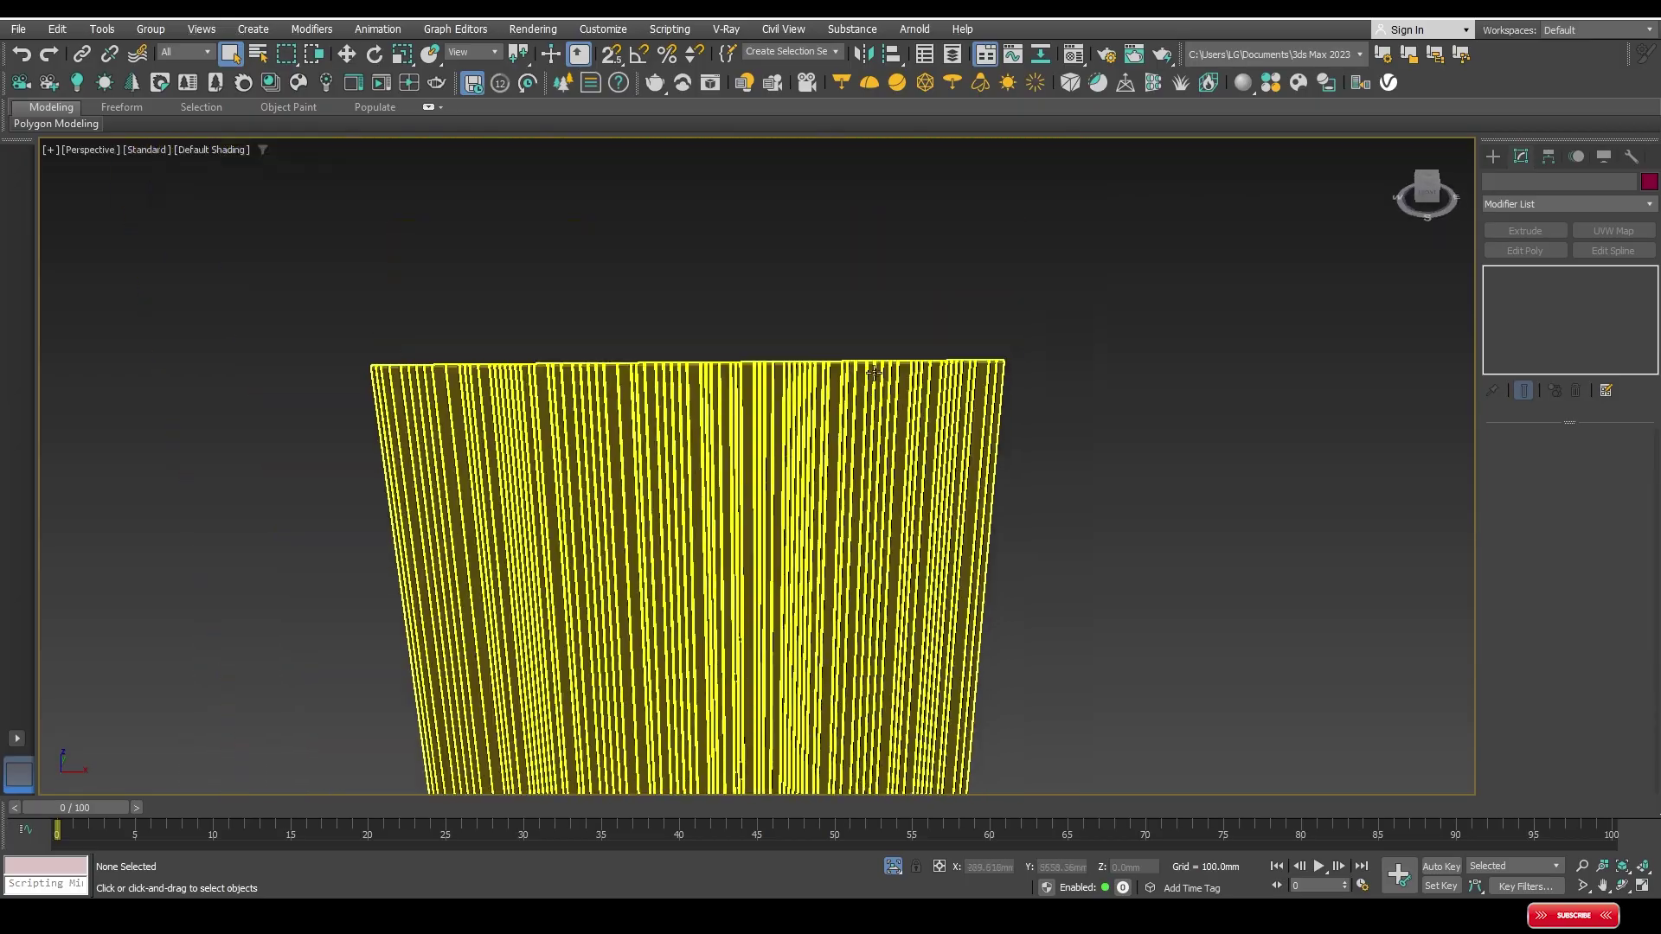
key(alt+Tab)
key(alt+Tab)
scroll(844, 351, up, 2)
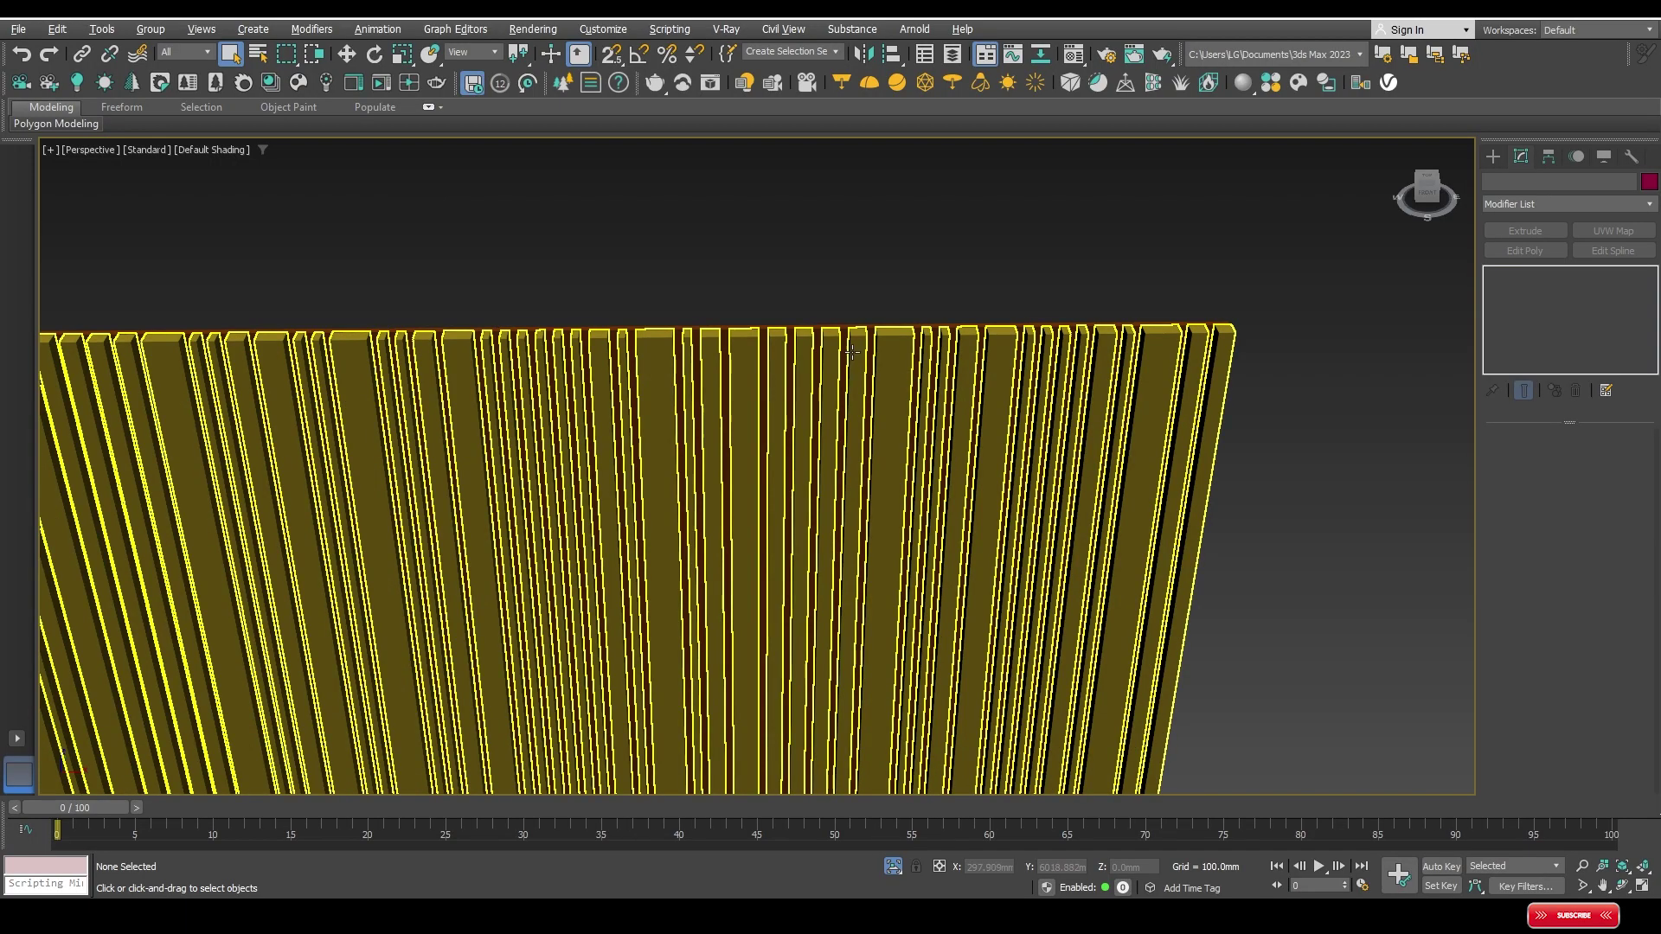
Step: Select the slat panel in the Top view and enter spline Vertex editing
click(846, 348)
key(t)
scroll(1104, 442, up, 1)
scroll(1273, 459, up, 1)
click(1524, 304)
scroll(1056, 450, up, 2)
middle_drag(1027, 399, 918, 421)
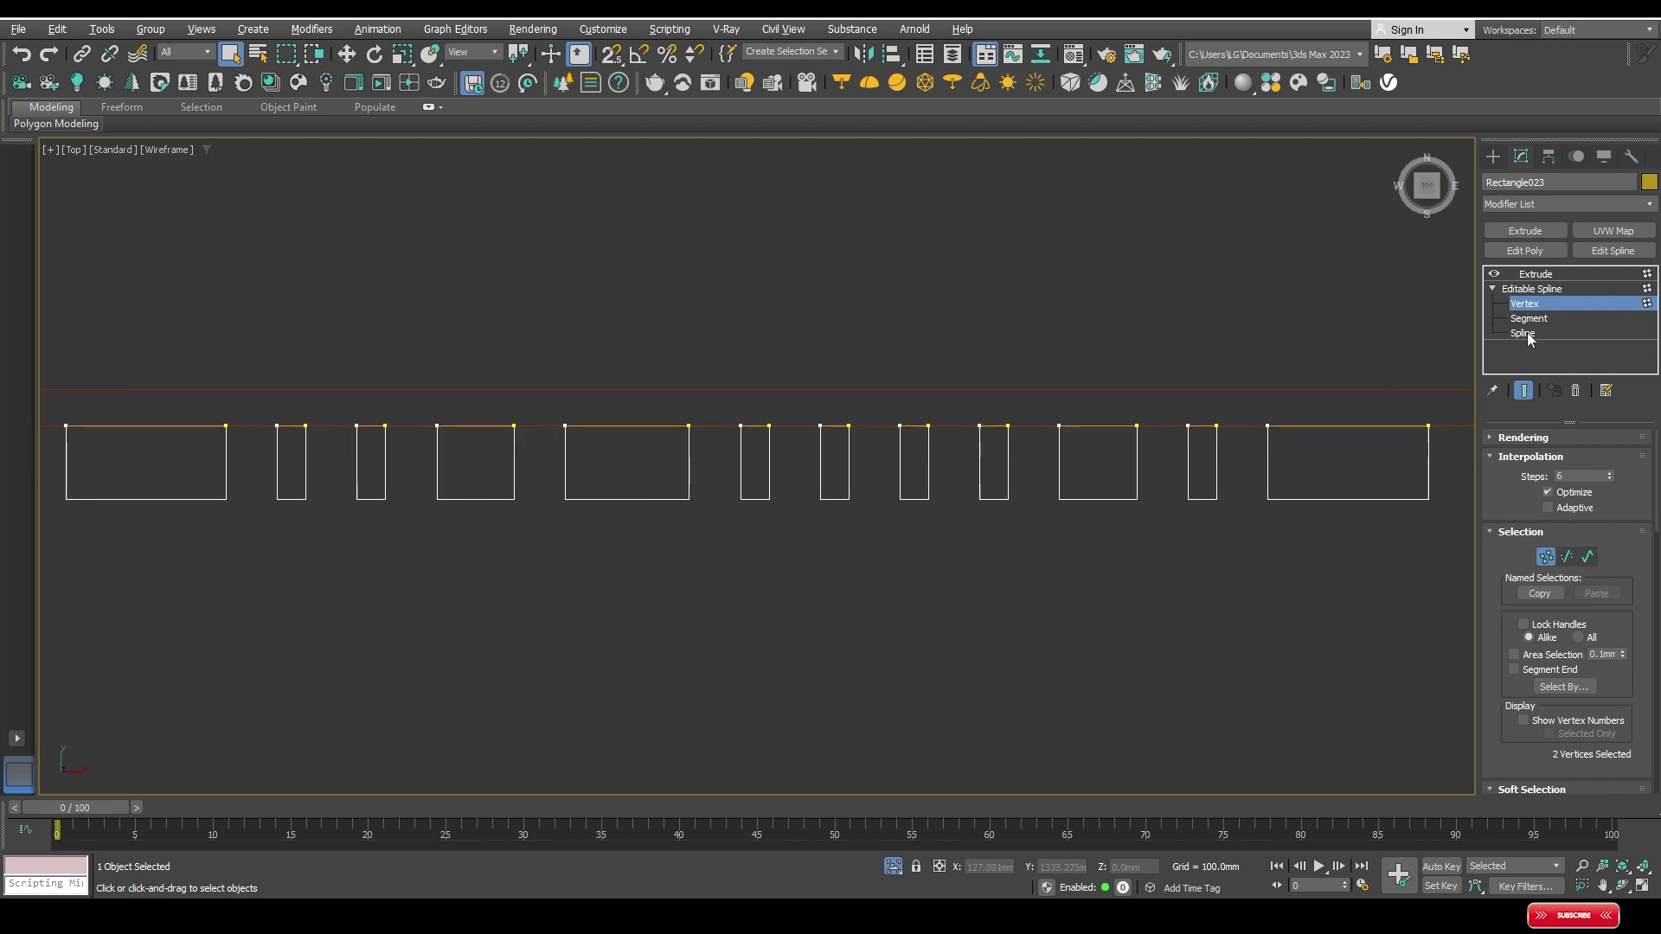
Step: Try moving rectangle vertices down and left with snap, then undo the move
key(w)
drag(915, 425, 914, 480)
drag(980, 425, 900, 425)
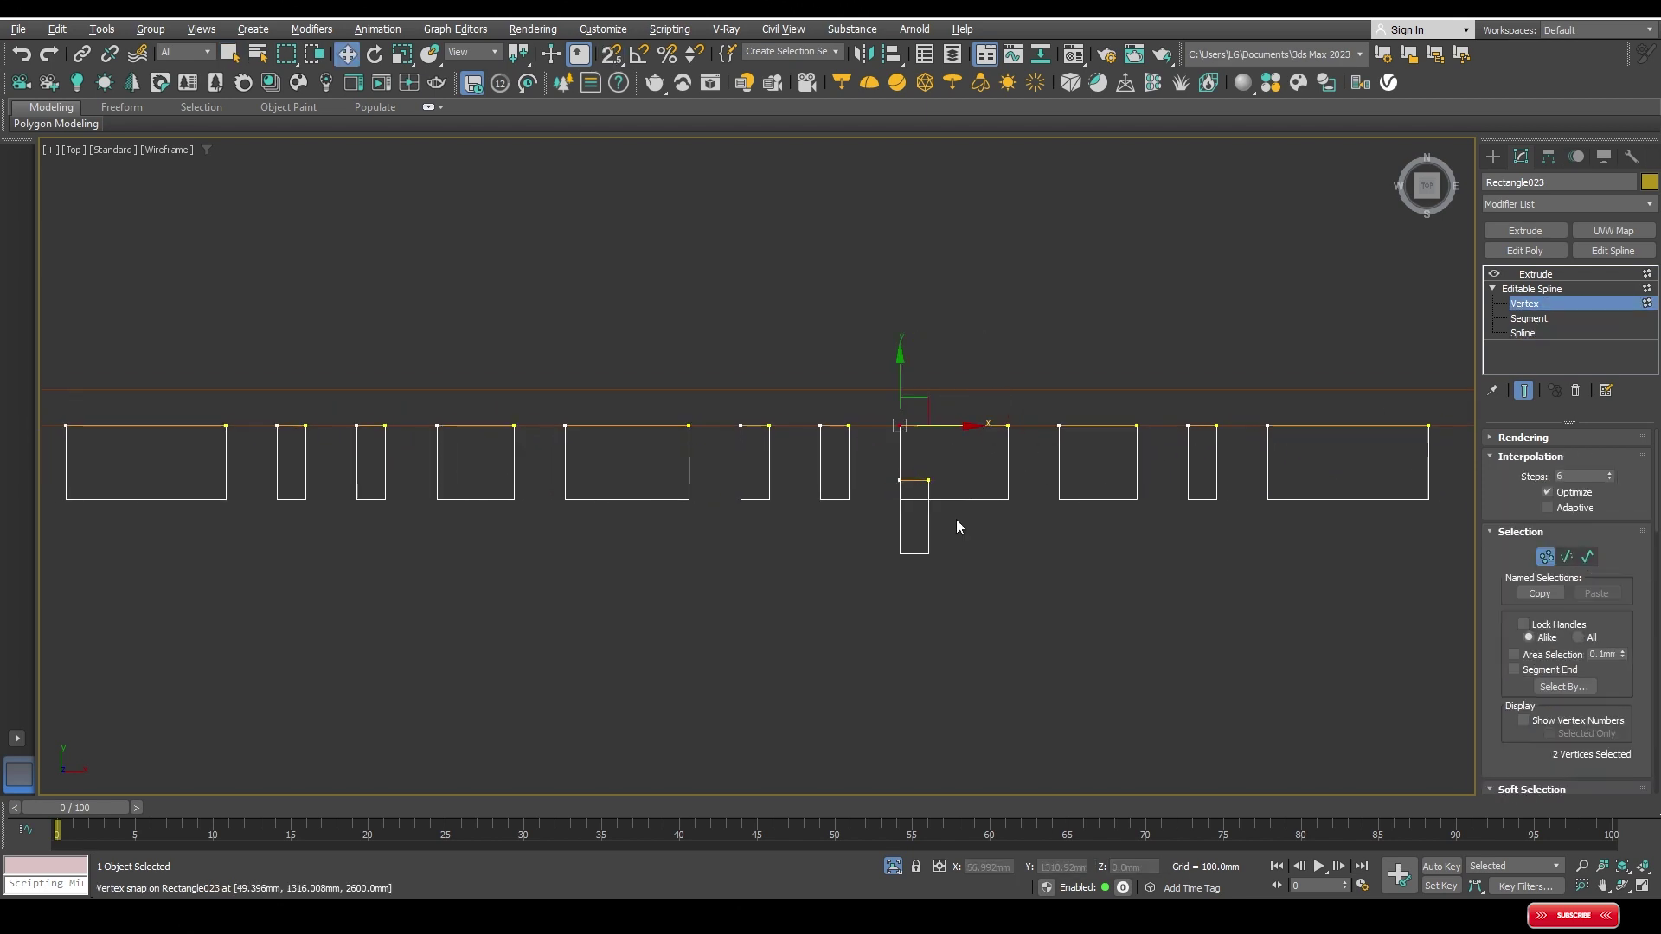
key(3)
key(ctrl+z)
scroll(935, 482, down, 3)
scroll(961, 460, up, 3)
scroll(939, 474, down, 2)
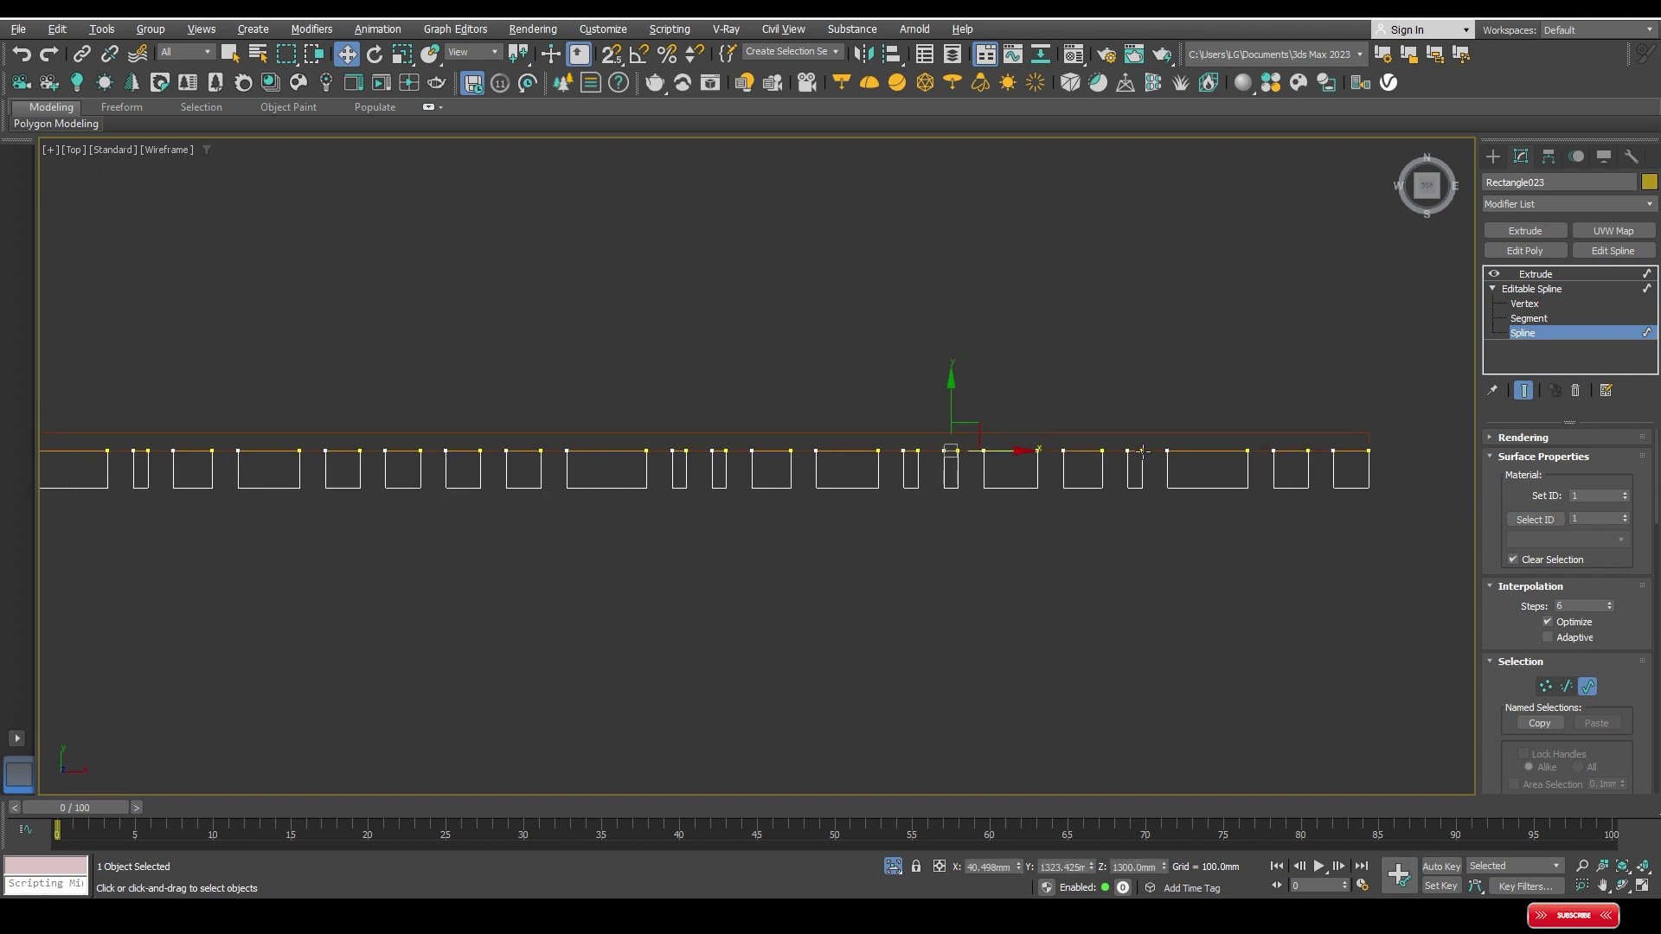
Step: Move a rectangle's vertices below the row in Vertex mode, then undo it
click(1528, 309)
scroll(941, 450, up, 2)
key(3)
mouse_move(949, 450)
mouse_down()
mouse_move(919, 553)
mouse_move(865, 500)
mouse_up()
key(1)
scroll(927, 554, down, 3)
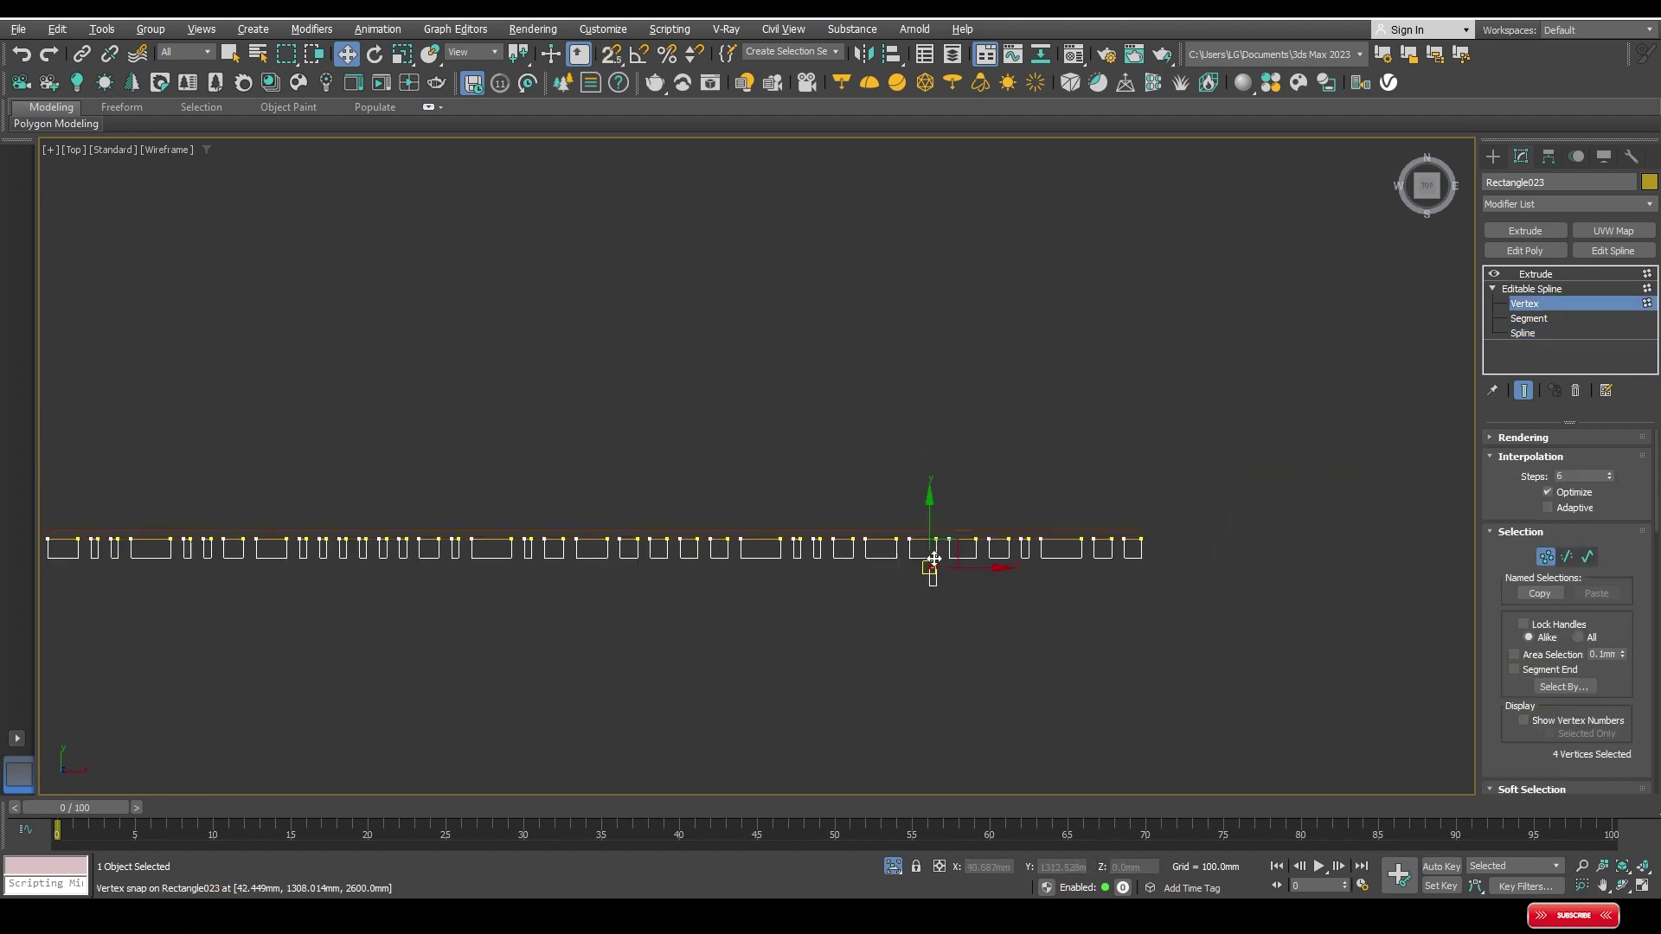
scroll(770, 556, up, 3)
key(1)
key(ctrl+z)
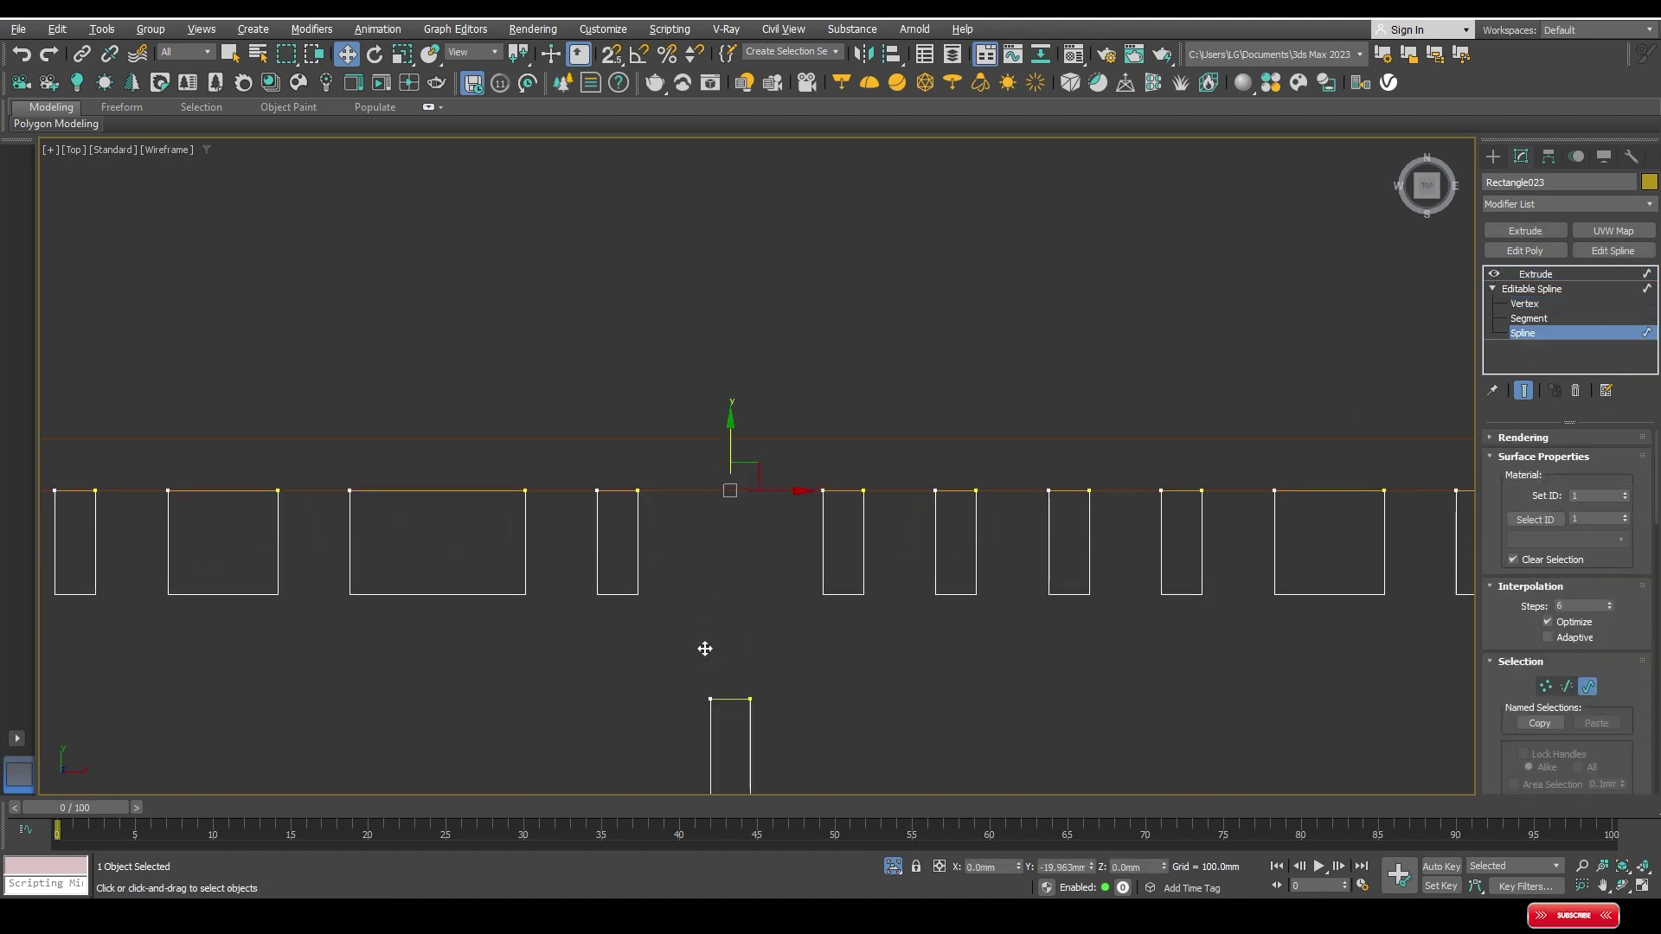
key(s)
key(s)
key(ctrl+z)
Step: Pull a rectangle's top vertices below the row and undo that move as well
scroll(911, 603, down, 3)
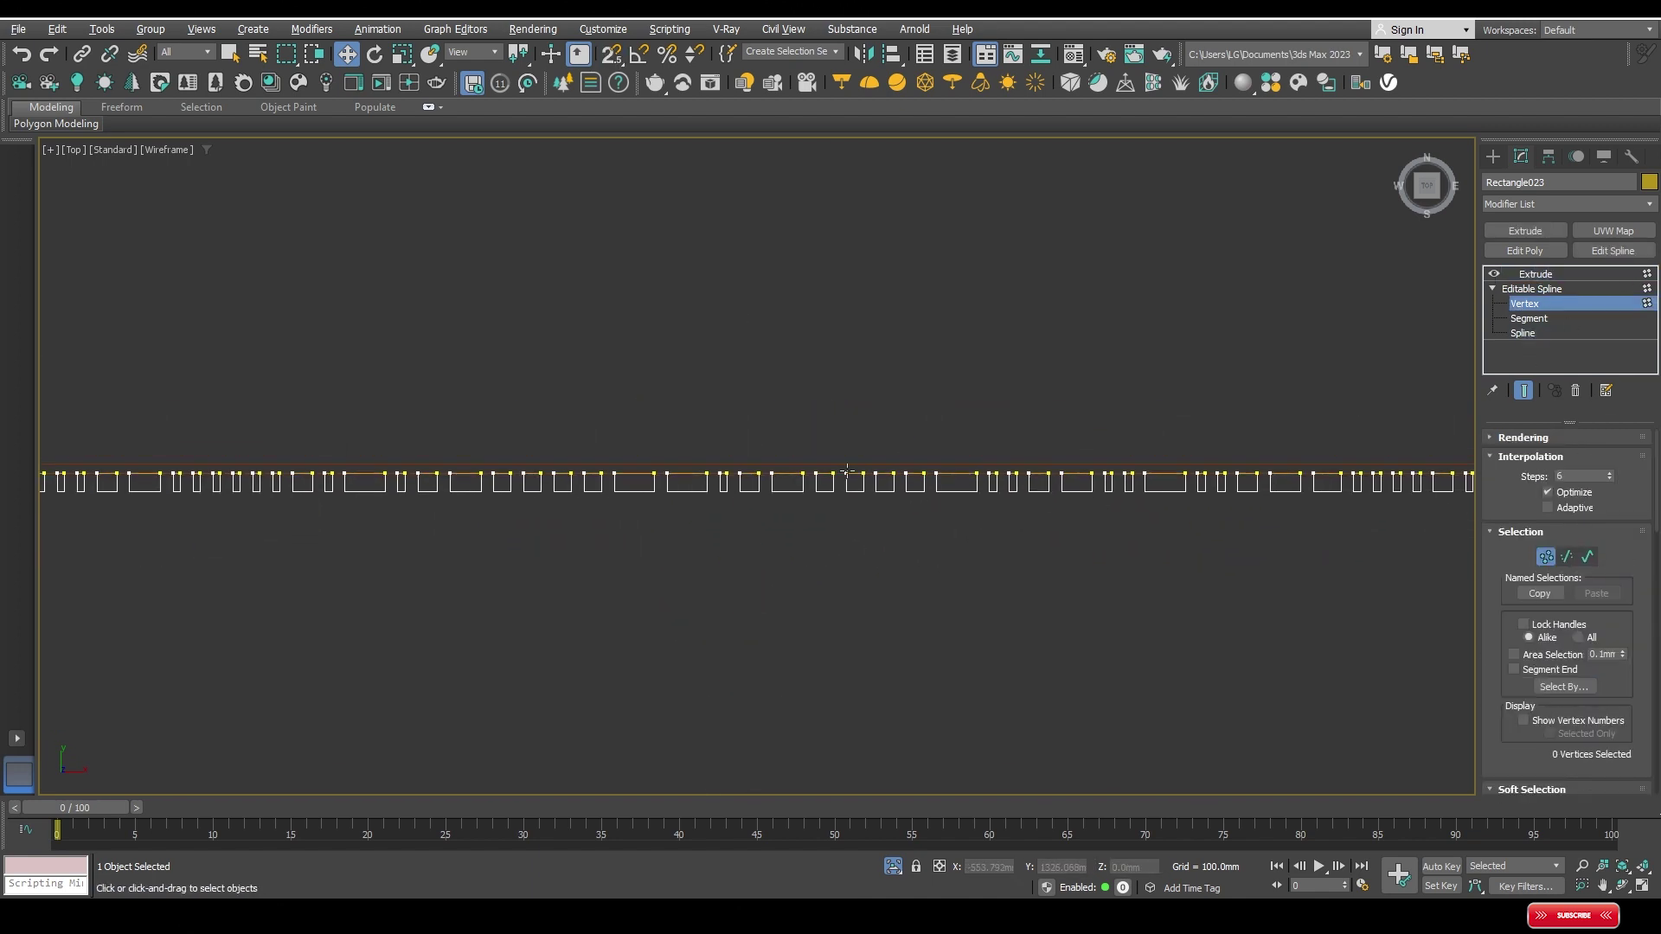
mouse_move(658, 459)
mouse_down()
mouse_move(605, 484)
mouse_move(636, 538)
mouse_up()
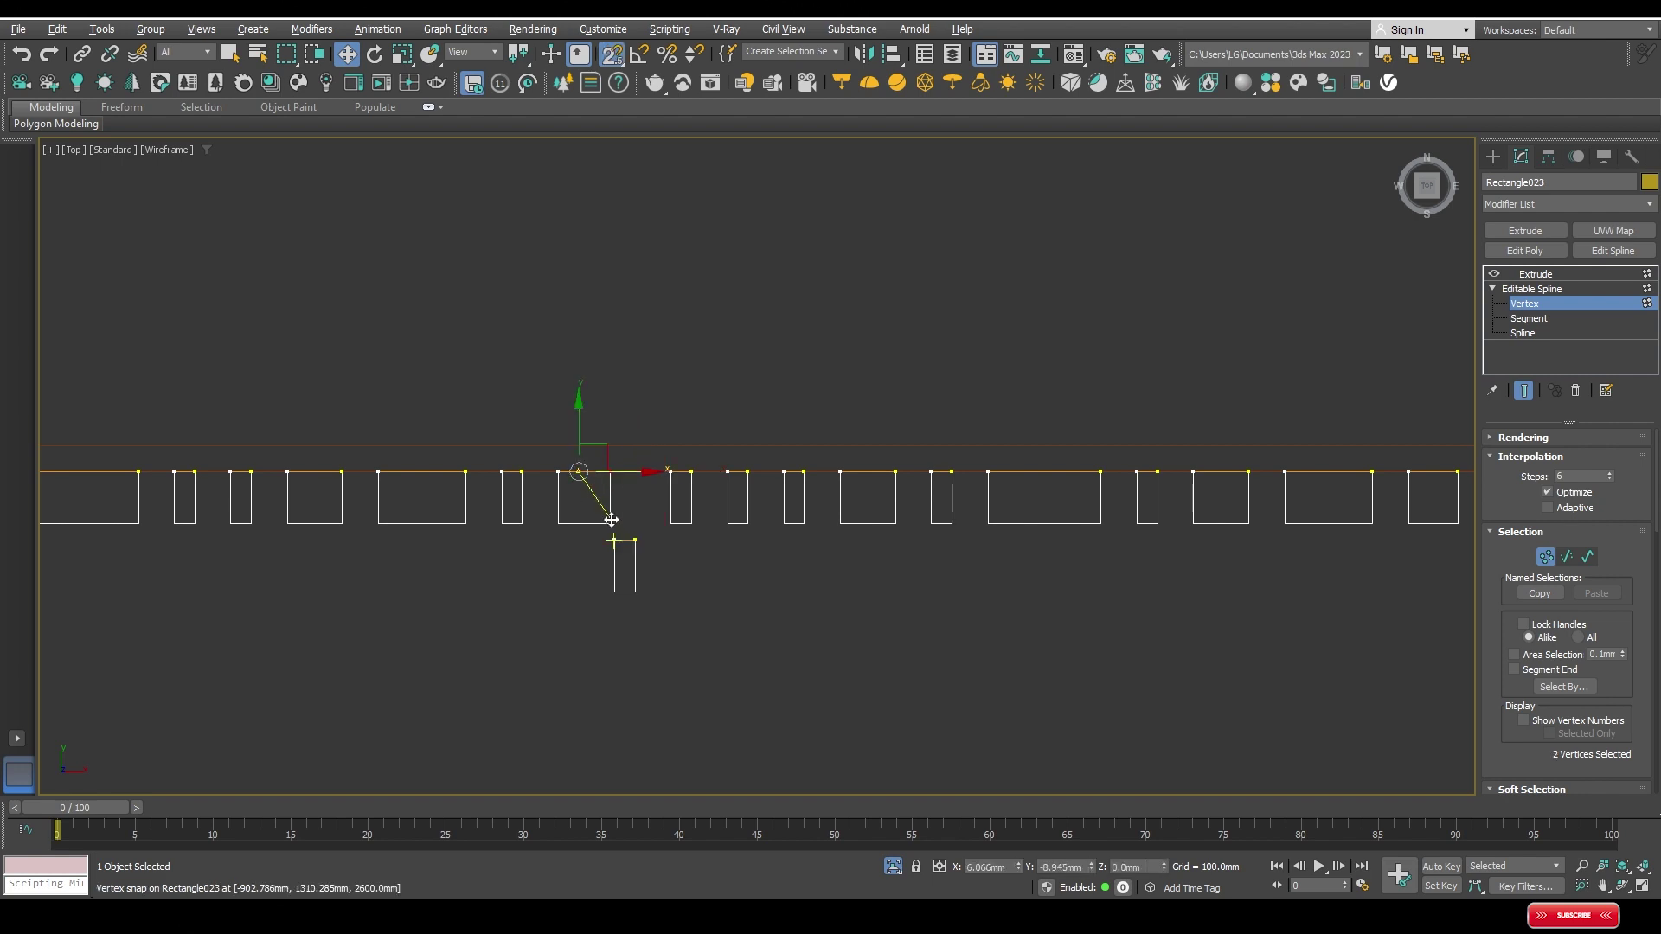
key(ctrl+z)
scroll(946, 498, down, 3)
Step: Exit vertex editing, orbit the shaded panel in Perspective, and select both panel objects
key(1)
key(p)
key(ctrl+d)
mouse_move(787, 493)
alt+middle_down()
mouse_move(790, 205)
mouse_move(815, 408)
alt+middle_up()
alt+middle_drag(842, 341, 1149, 334)
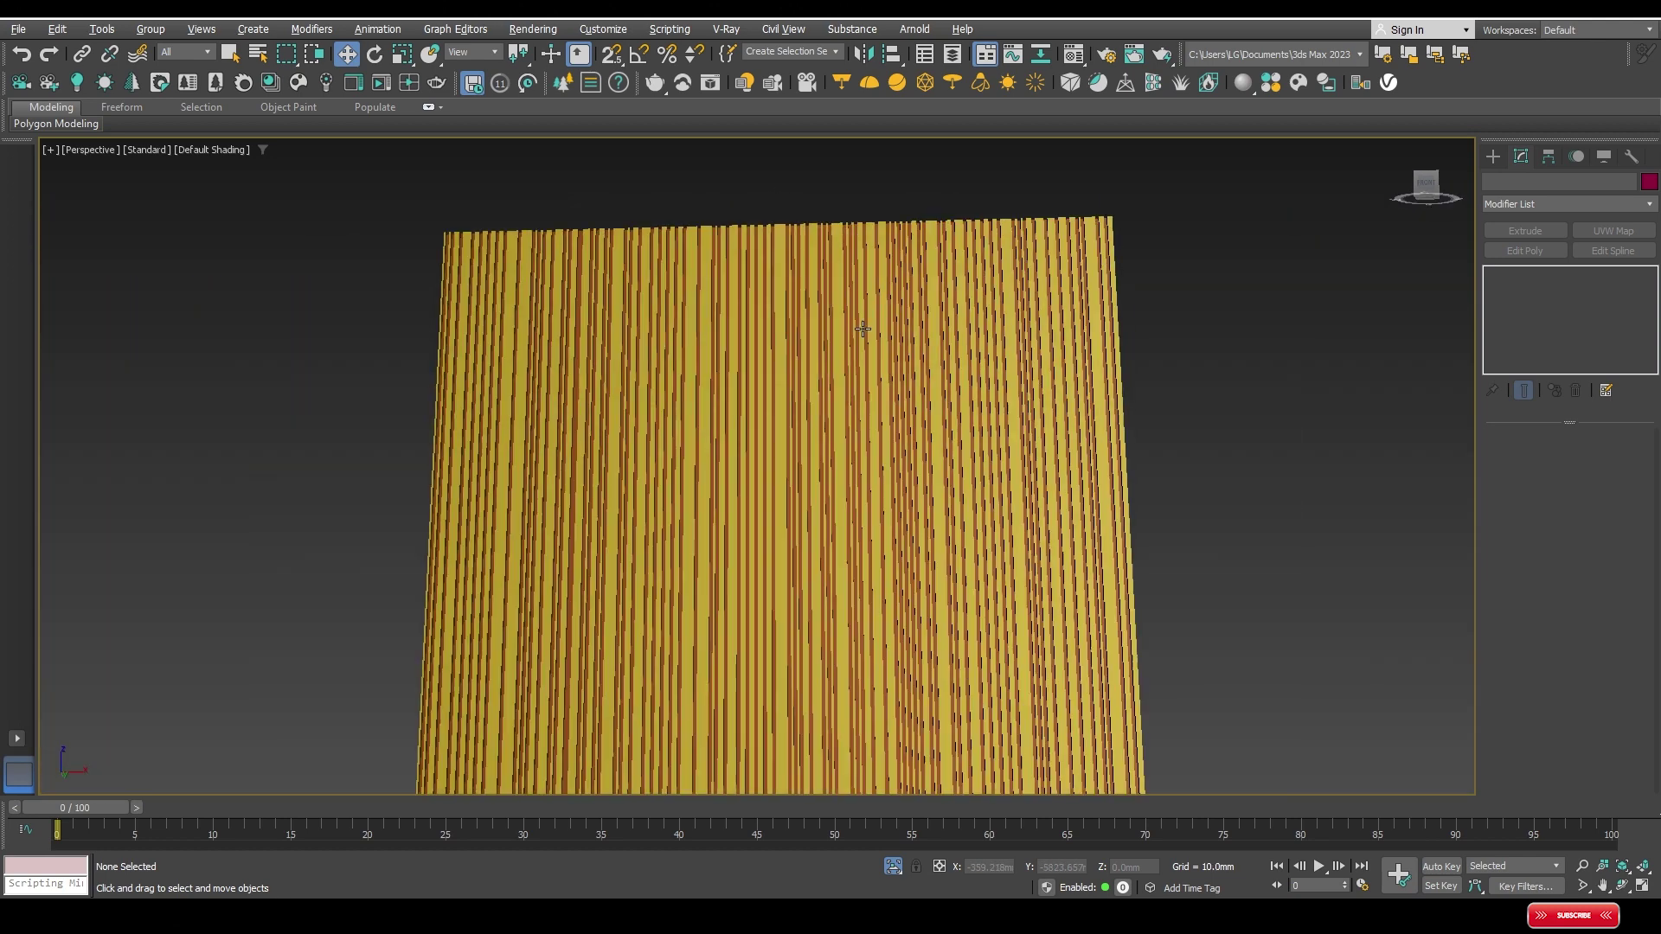
key(ctrl+a)
Step: Name a Material Editor sample 'color wall' and assign it to both selected objects
key(m)
click(1143, 196)
click(1133, 402)
text(co)
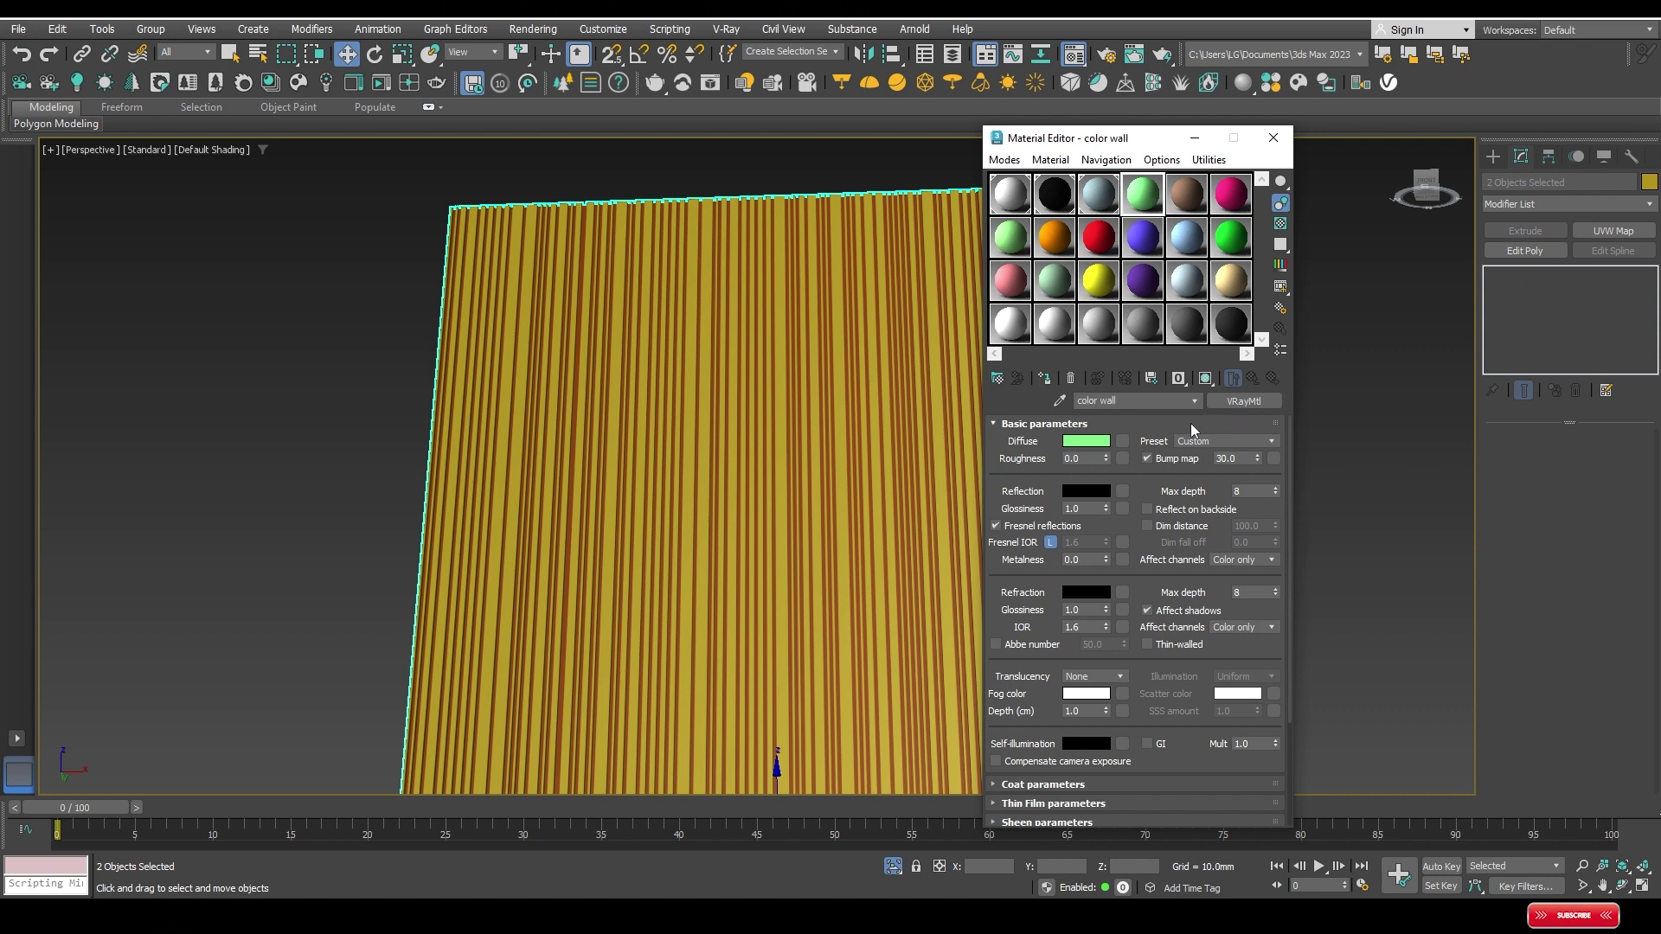
click(1035, 379)
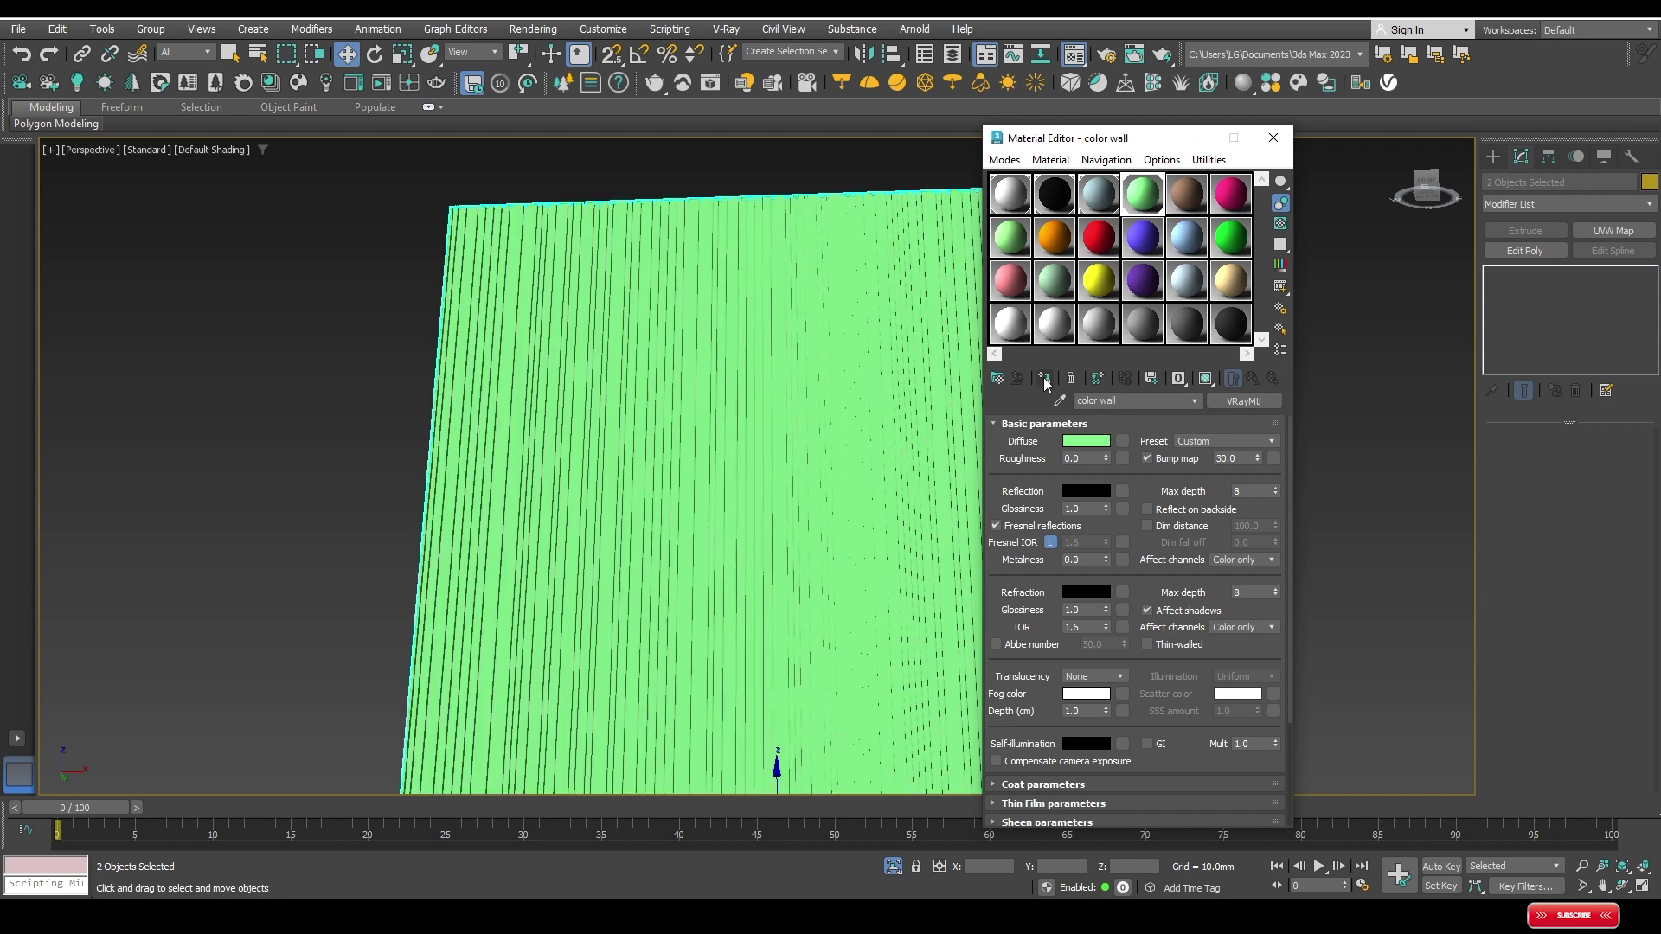
Step: Set the color wall diffuse colour to dark grey 58, 58, 58
click(1088, 443)
drag(942, 342, 929, 340)
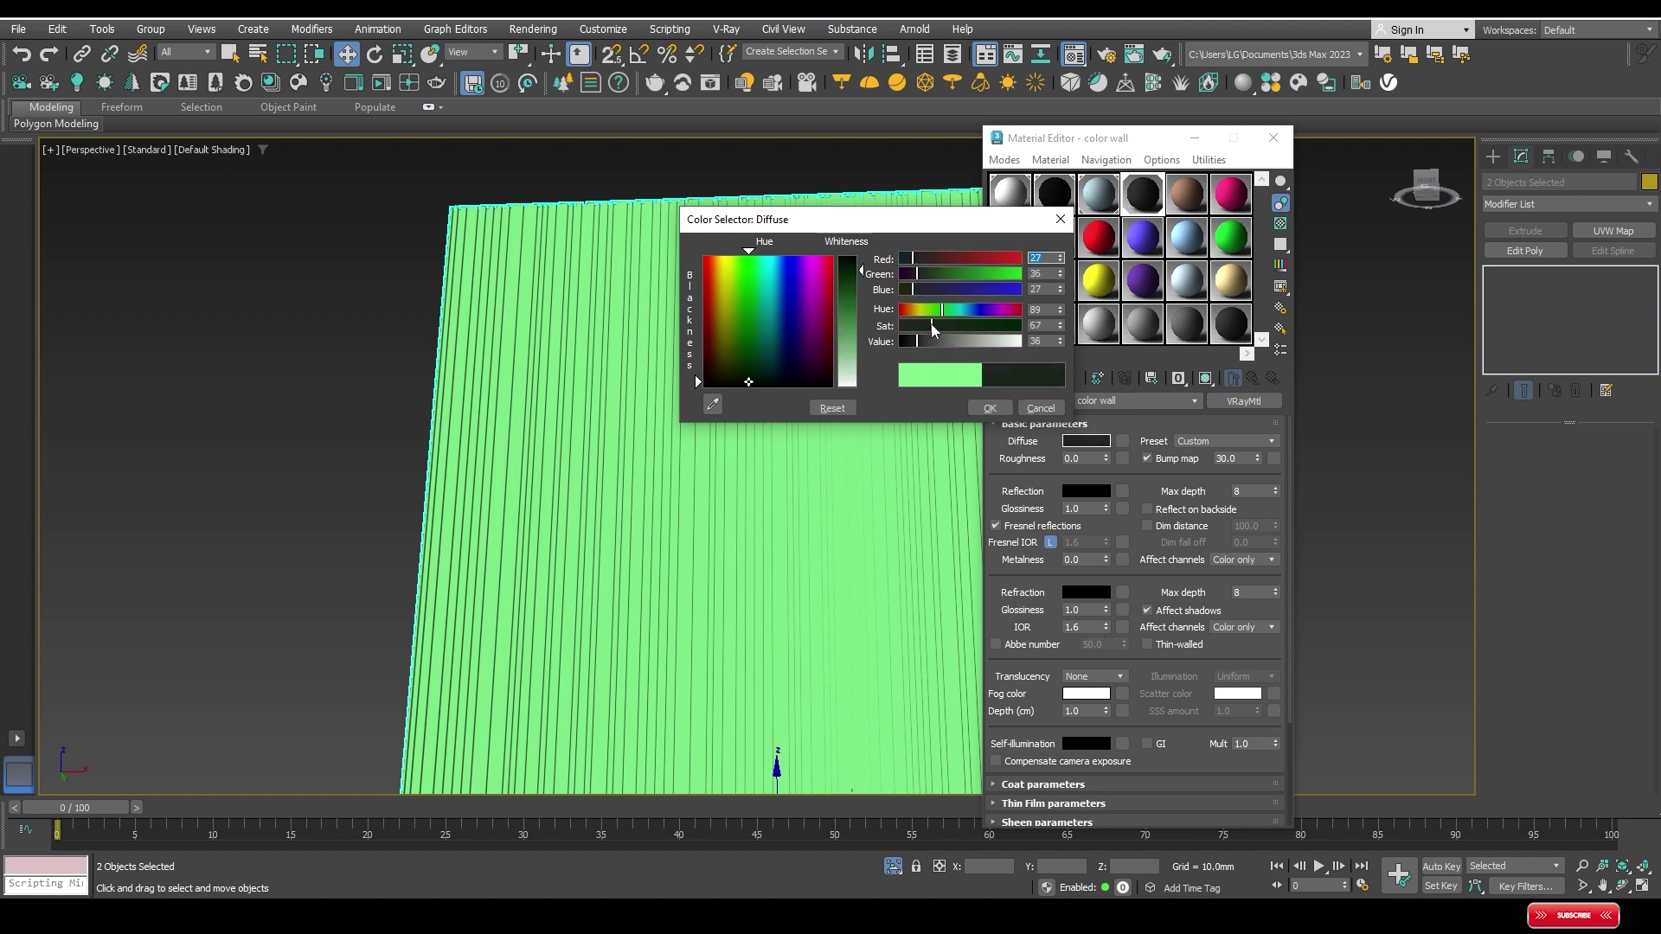
click(898, 329)
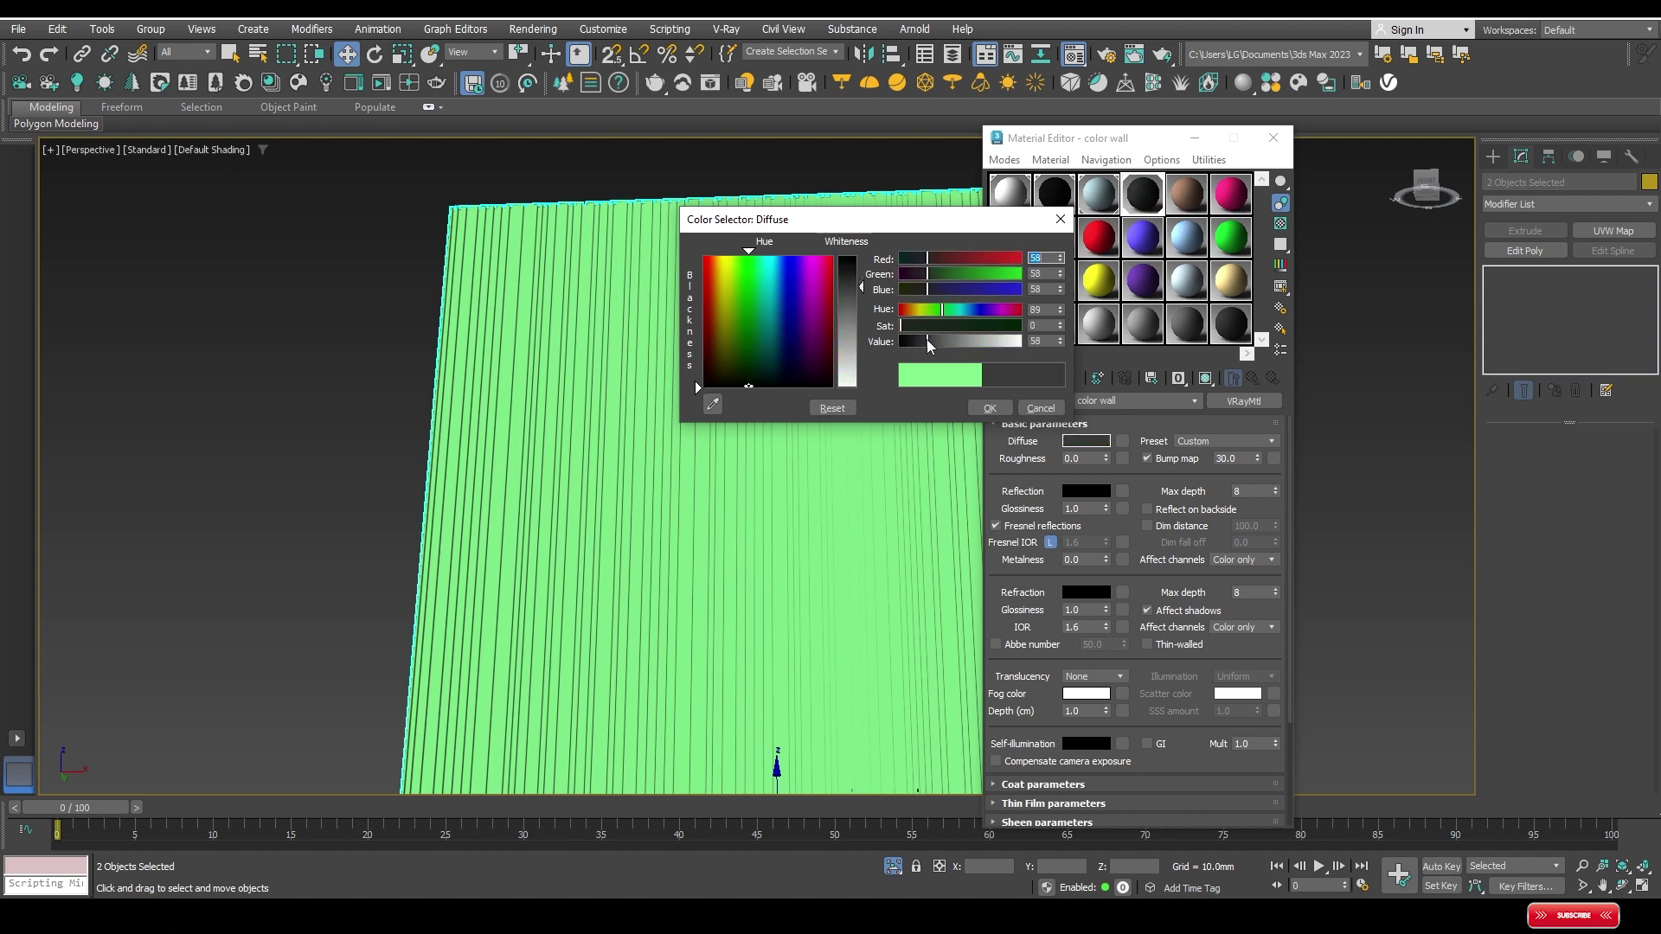
click(992, 409)
scroll(852, 358, down, 3)
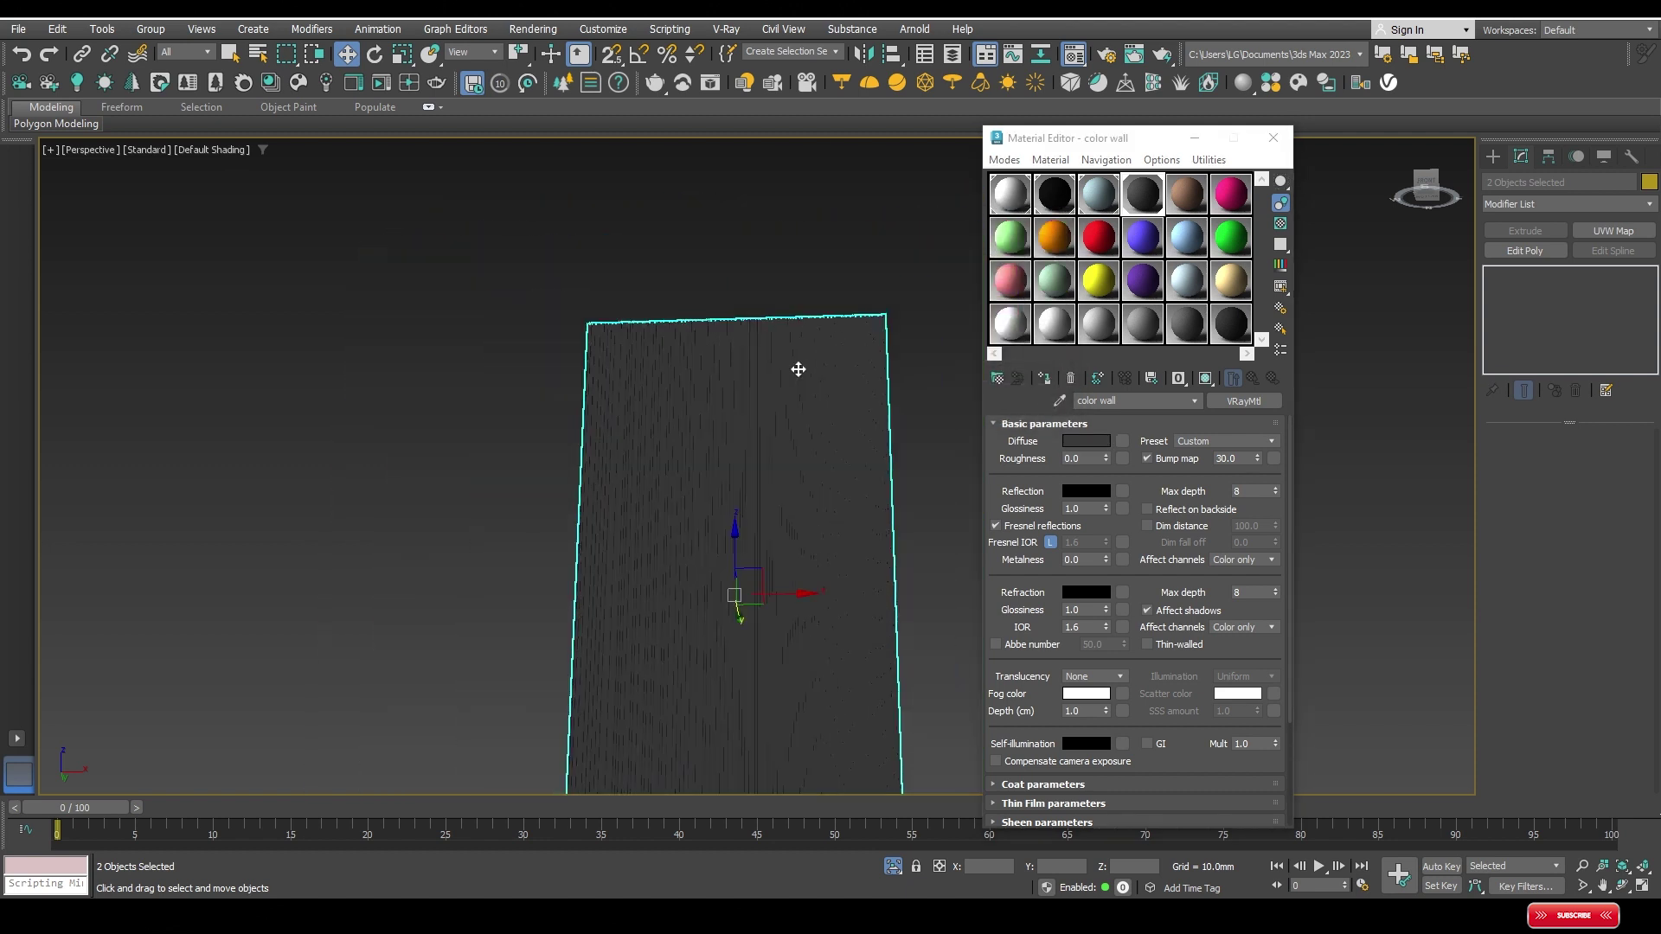
key(q)
Step: Switch the viewport to face the panel and orbit to a close front-on view
click(1273, 137)
right_click(826, 422)
click(853, 358)
alt+middle_drag(827, 393, 853, 508)
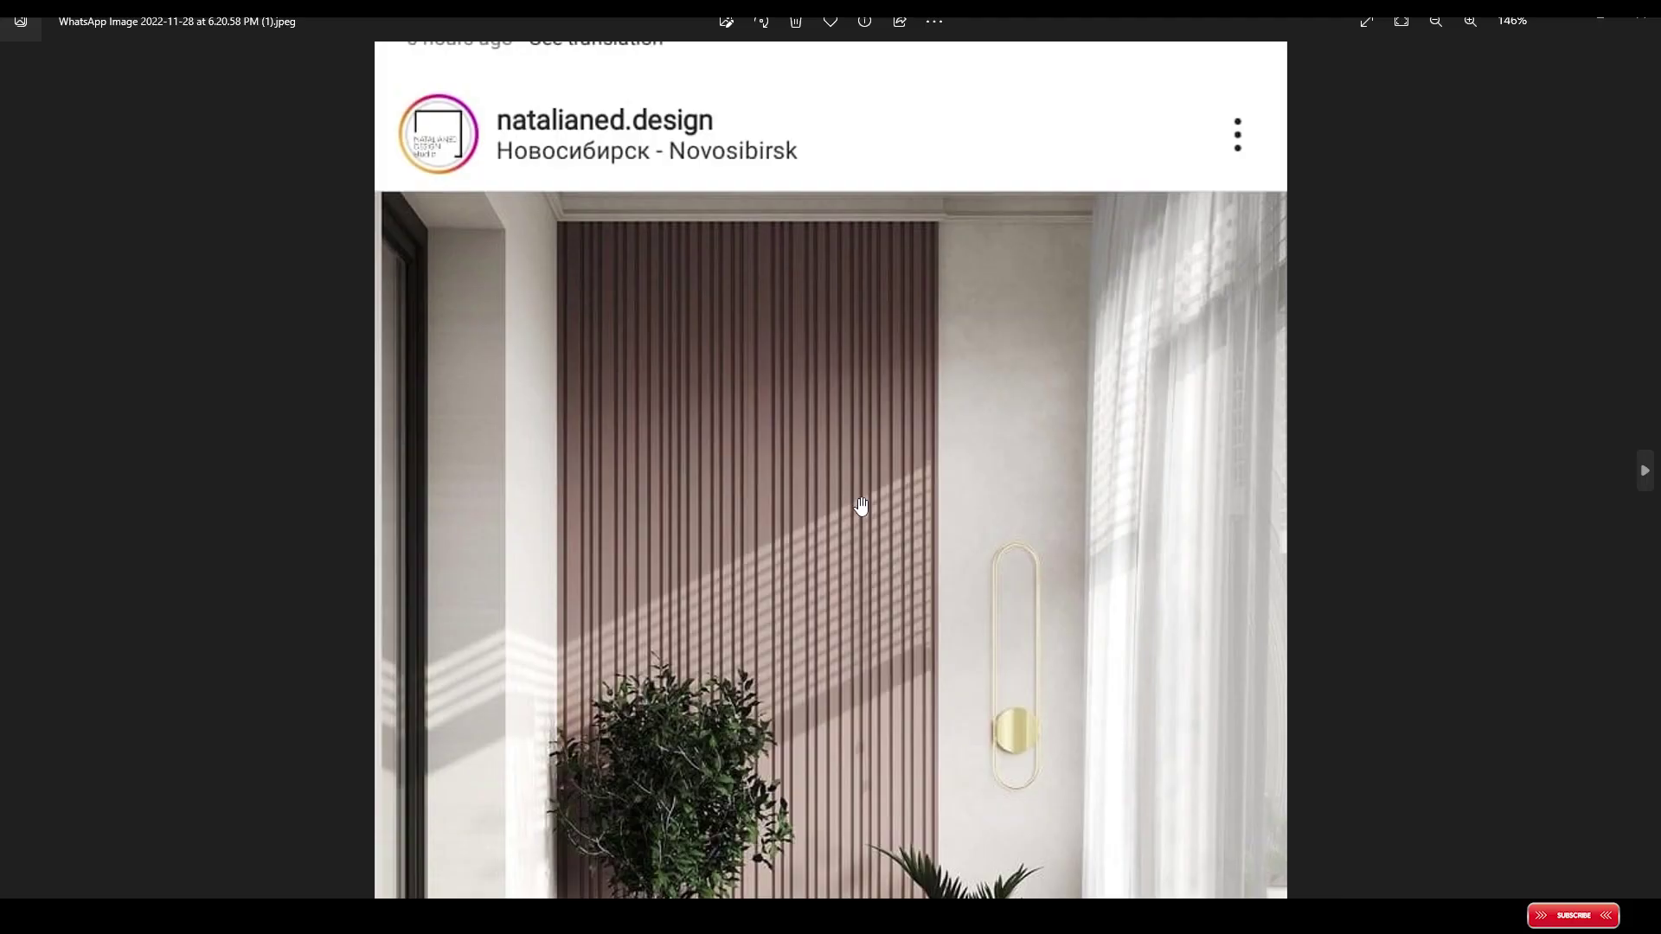
Step: Orbit around the balcony model, then switch to the Top view
ctrl+scroll(862, 506, down, 5)
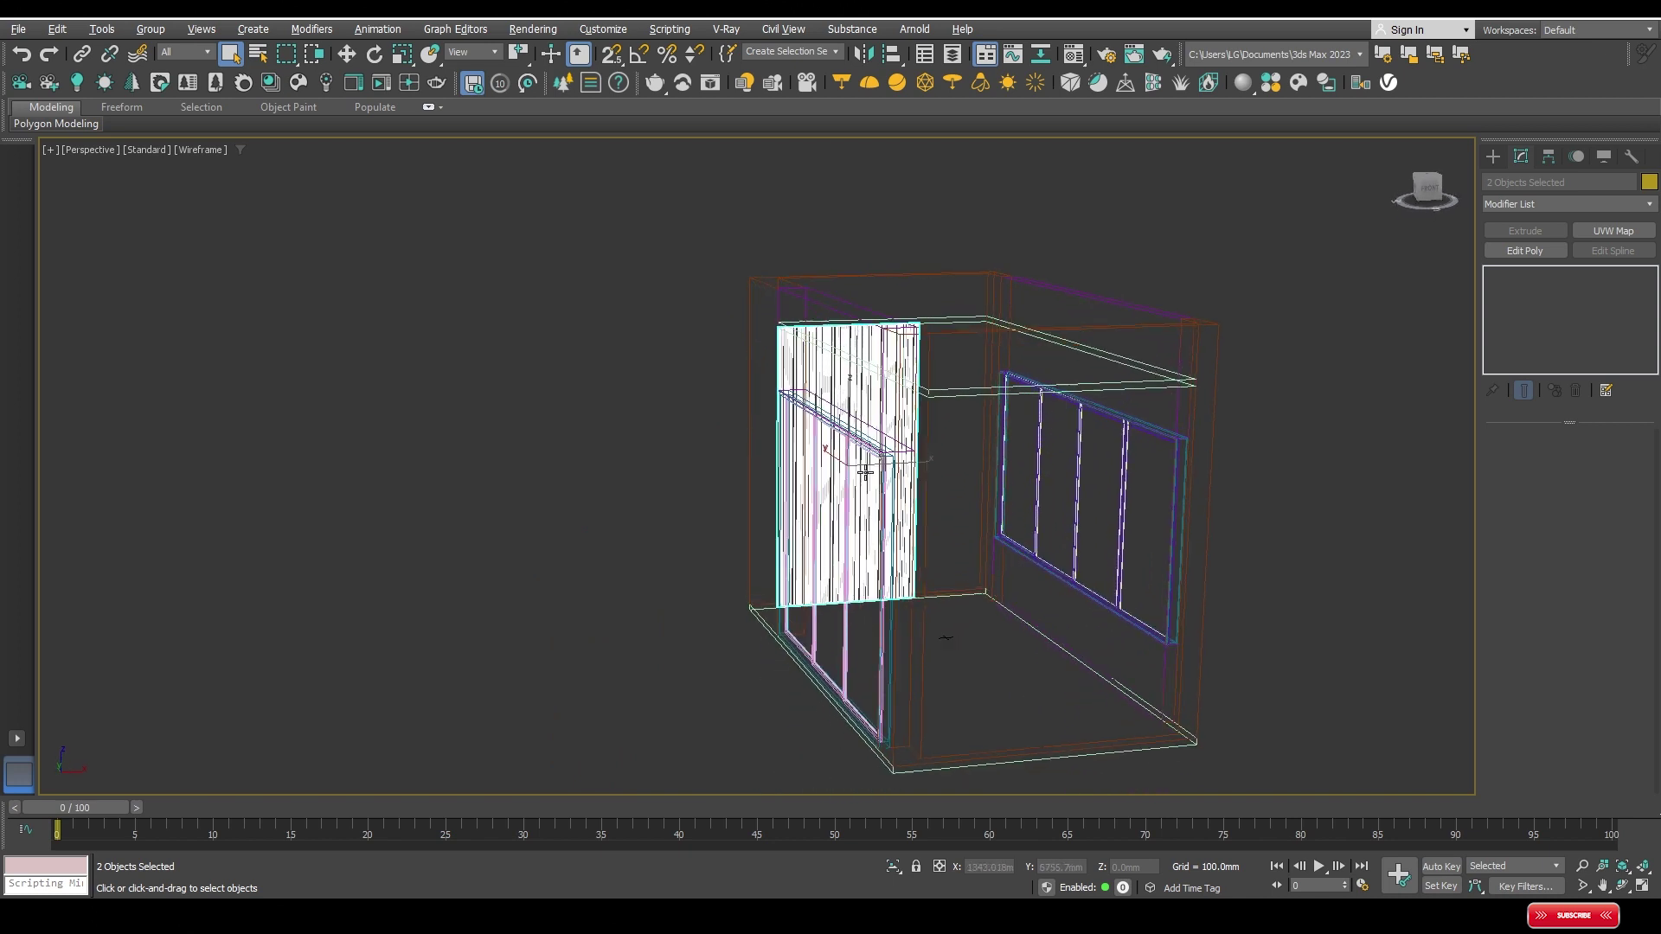
mouse_move(864, 471)
alt+middle_down()
mouse_move(829, 512)
mouse_move(834, 482)
alt+middle_up()
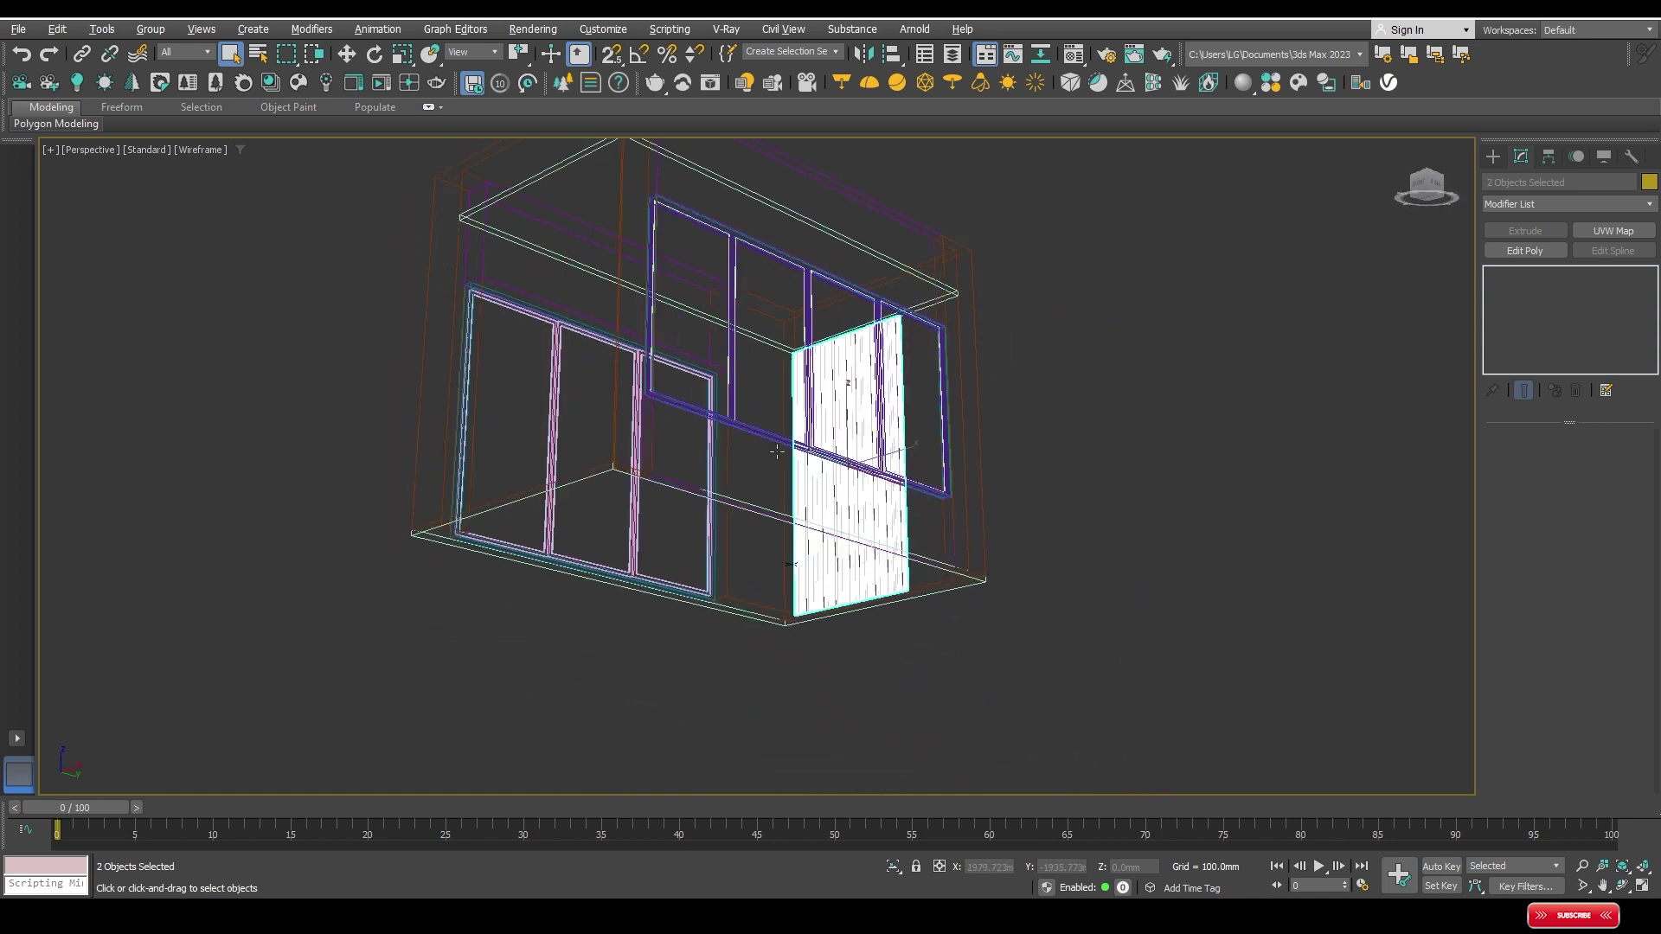
key(t)
scroll(871, 405, down, 4)
scroll(894, 479, down, 3)
scroll(887, 442, down, 3)
Step: Clear the selection and pan the plan view to frame the balcony
click(881, 402)
scroll(820, 427, up, 2)
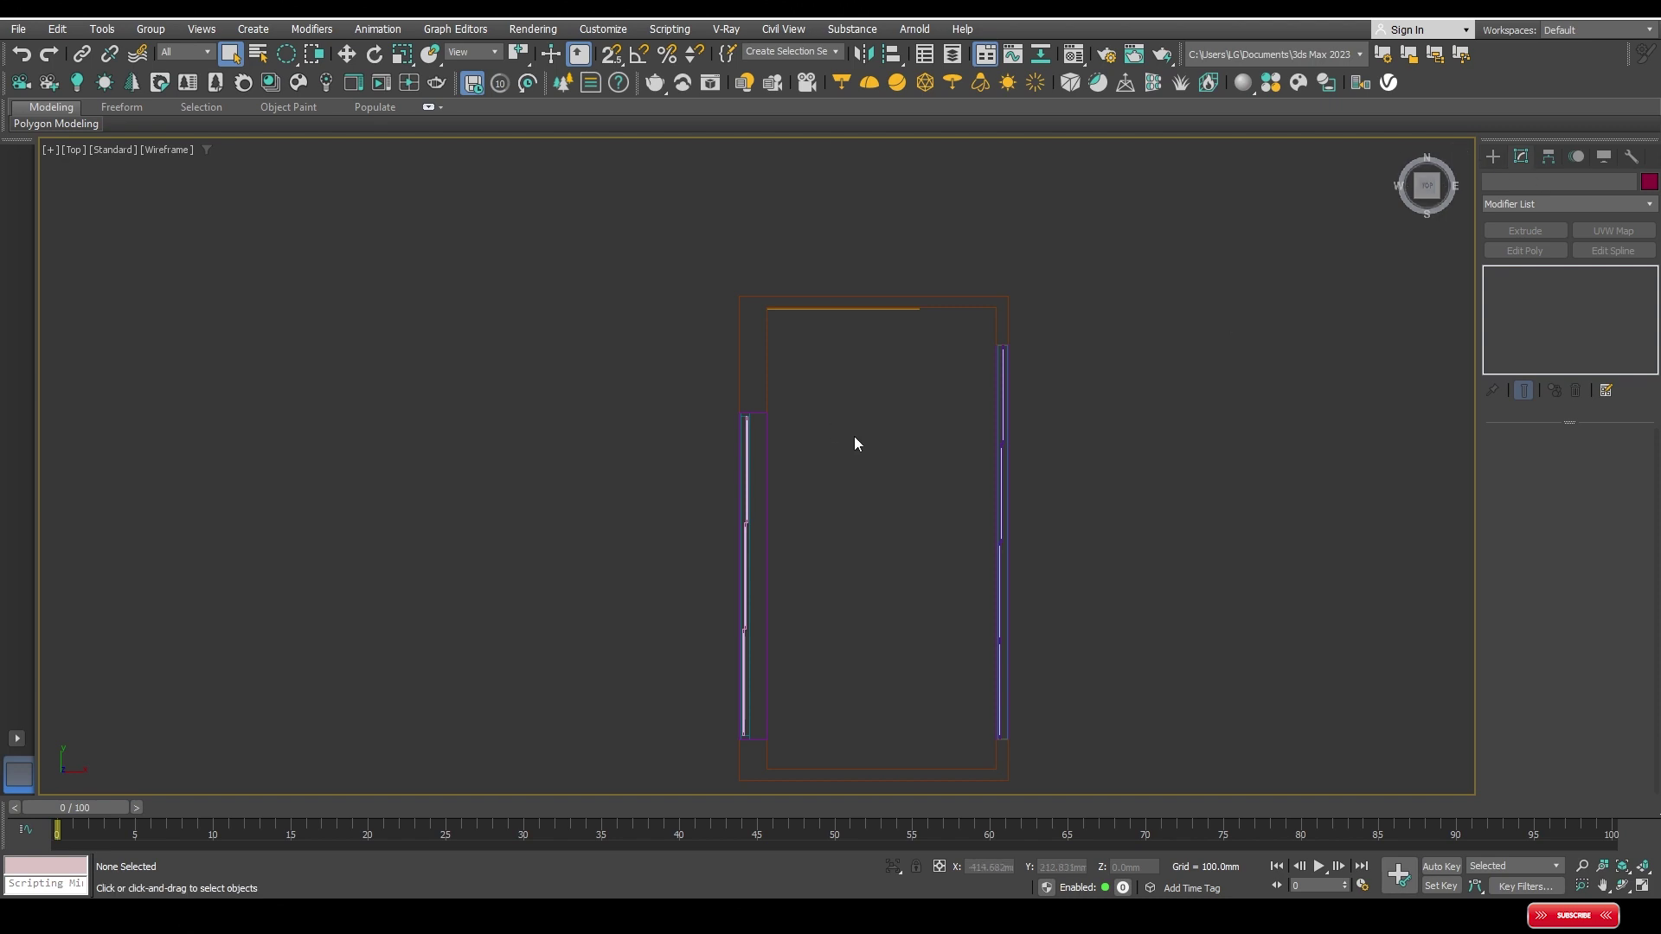
middle_drag(853, 439, 849, 400)
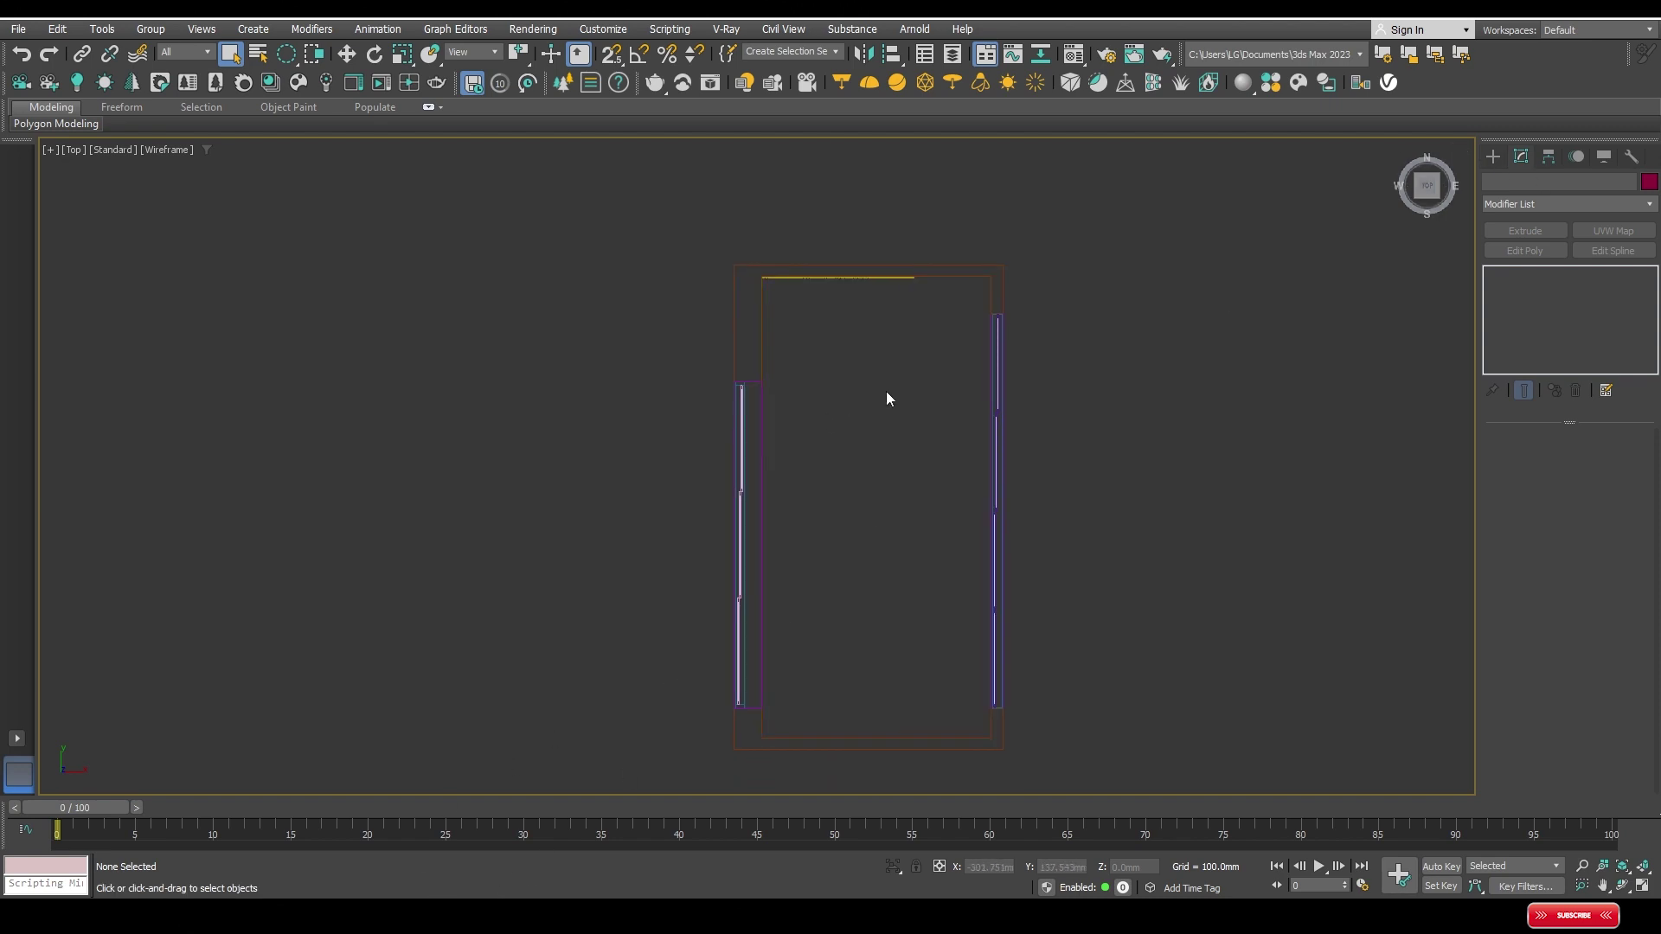
scroll(914, 303, up, 3)
scroll(912, 308, up, 1)
scroll(909, 305, down, 2)
scroll(903, 305, down, 2)
Step: With snaps on, draw a rectangle between the room's inner corners
click(1493, 156)
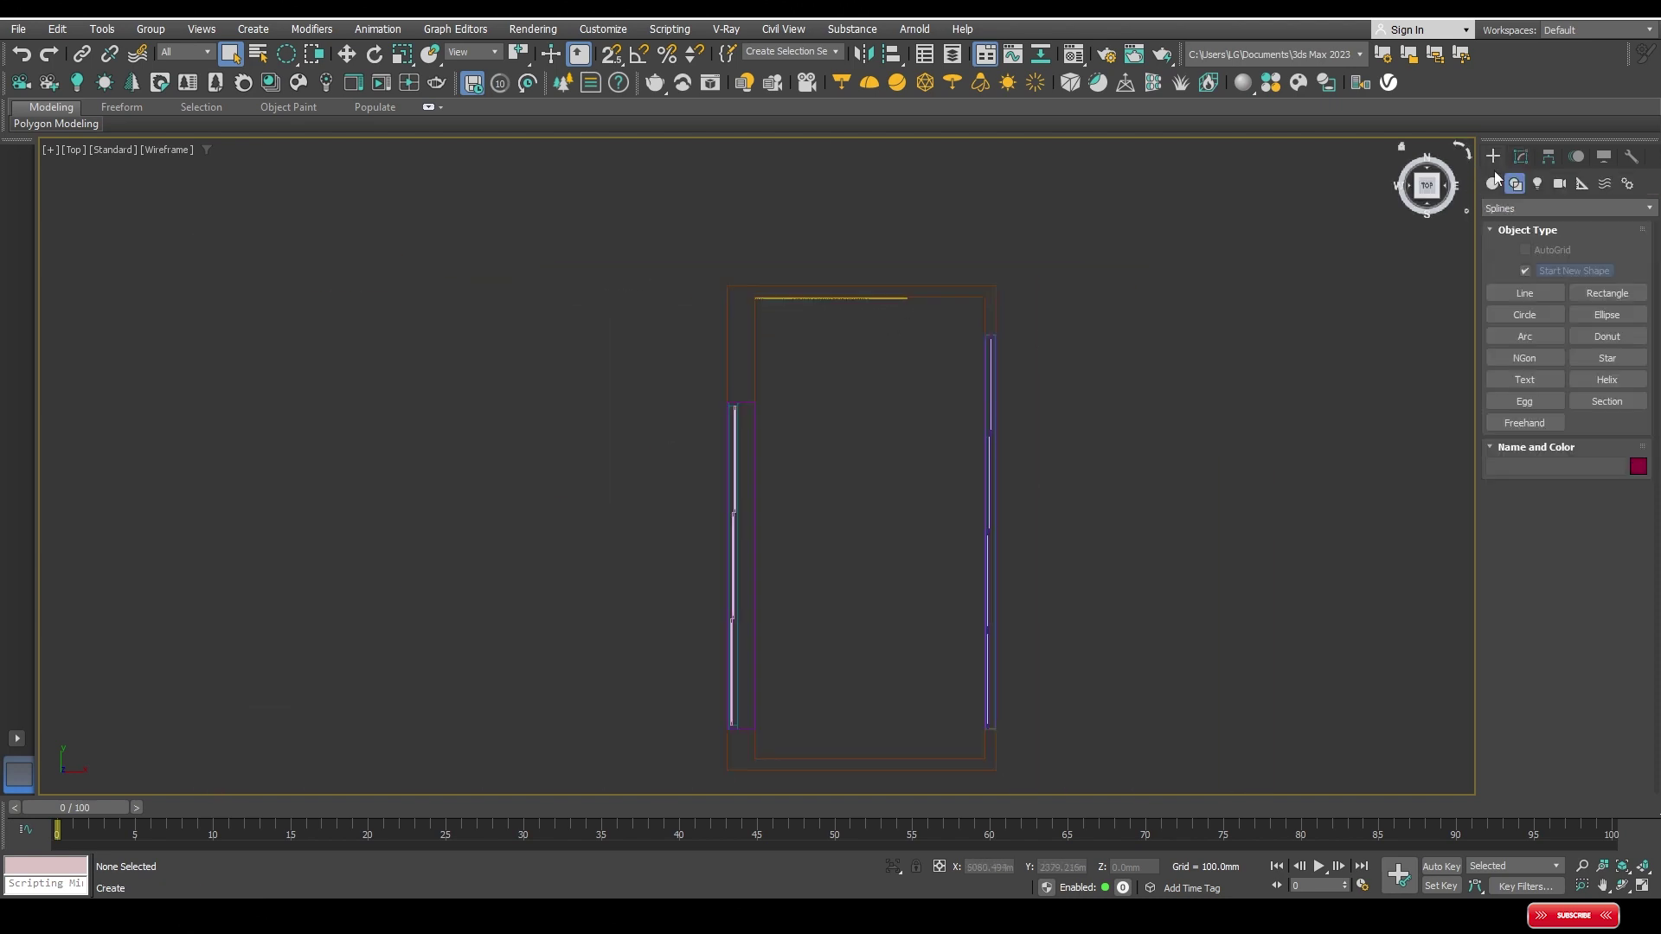
click(1607, 293)
middle_drag(812, 334, 794, 244)
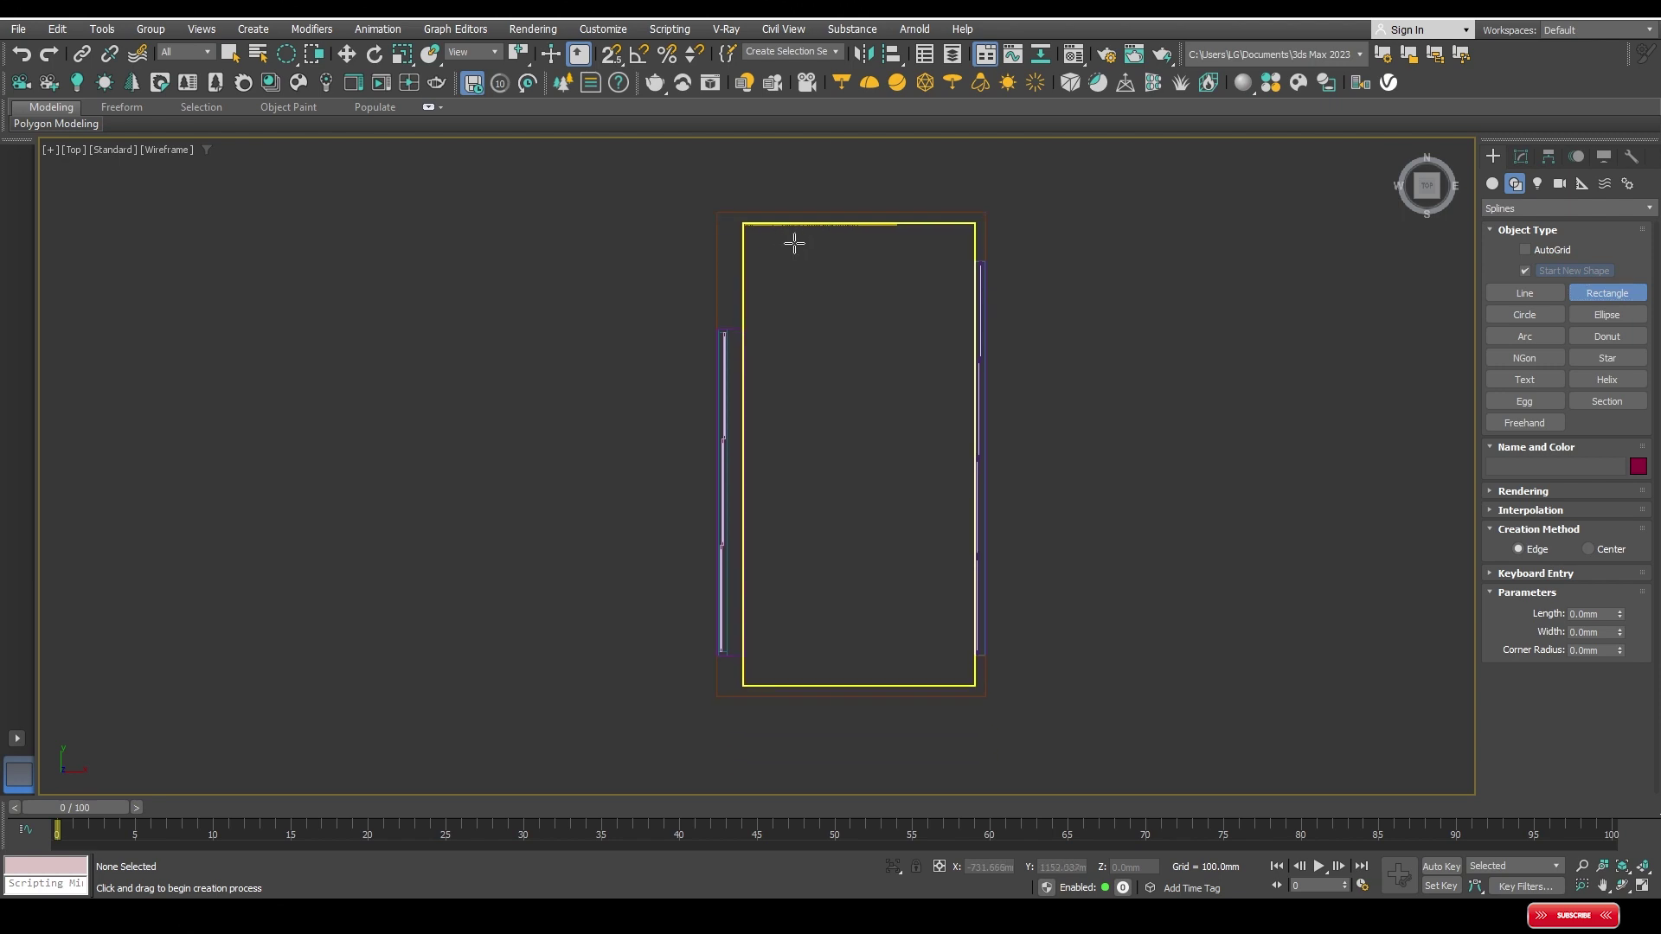
key(s)
drag(976, 225, 749, 686)
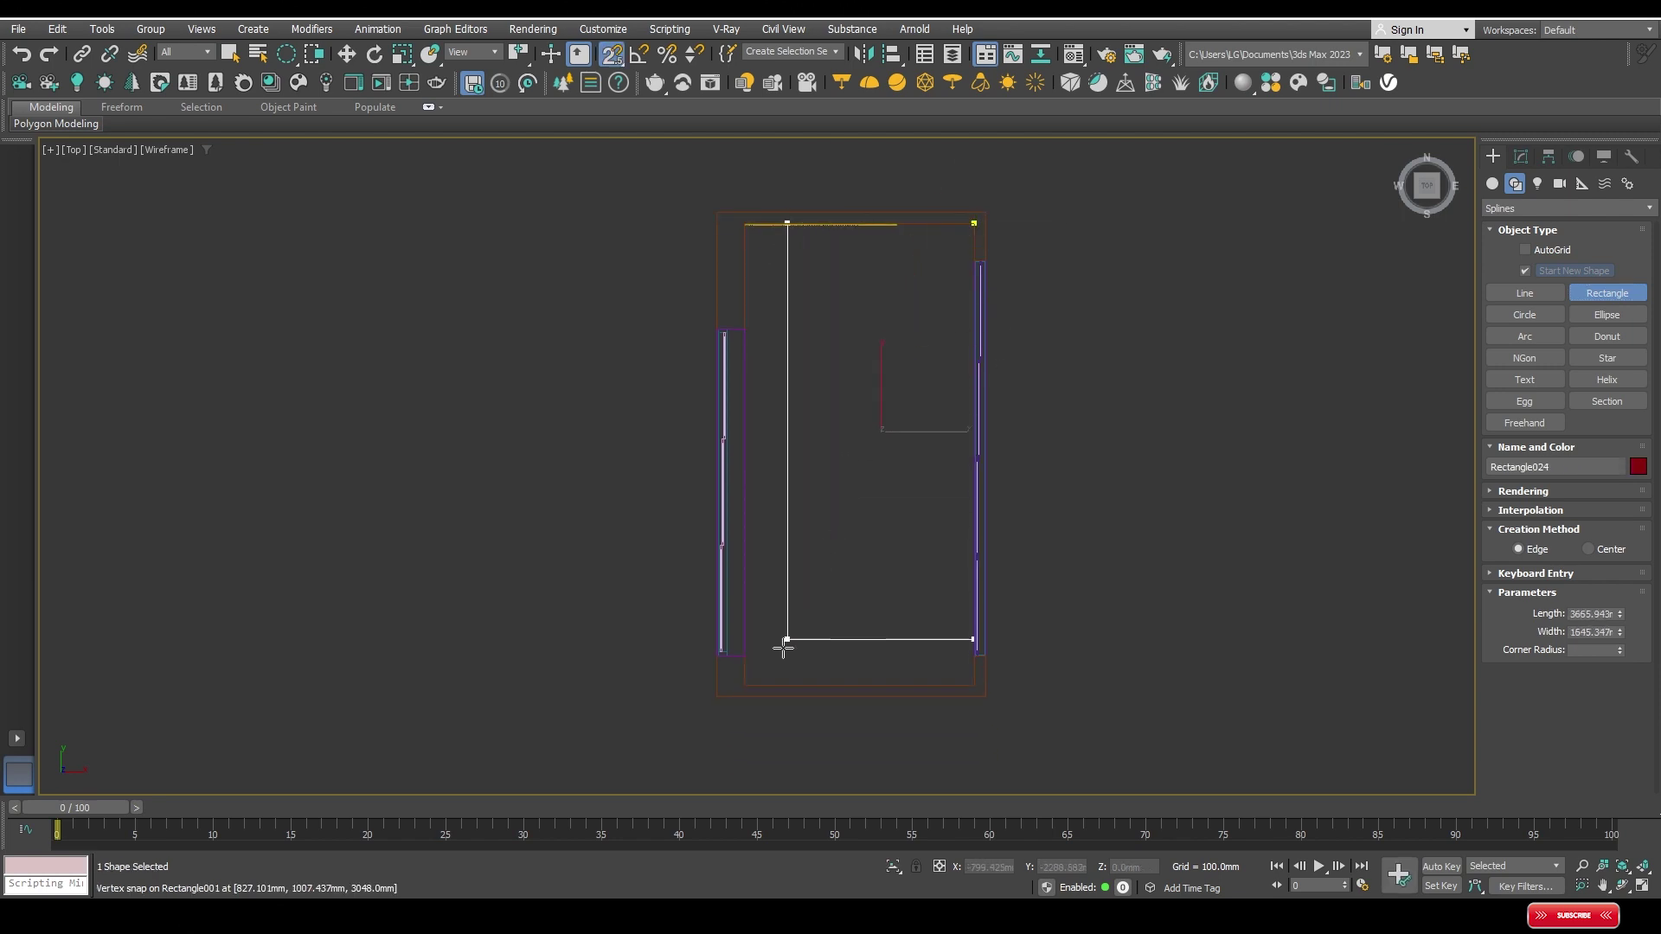
Step: Convert the new rectangle, Rectangle024, to an Editable Spline
key(w)
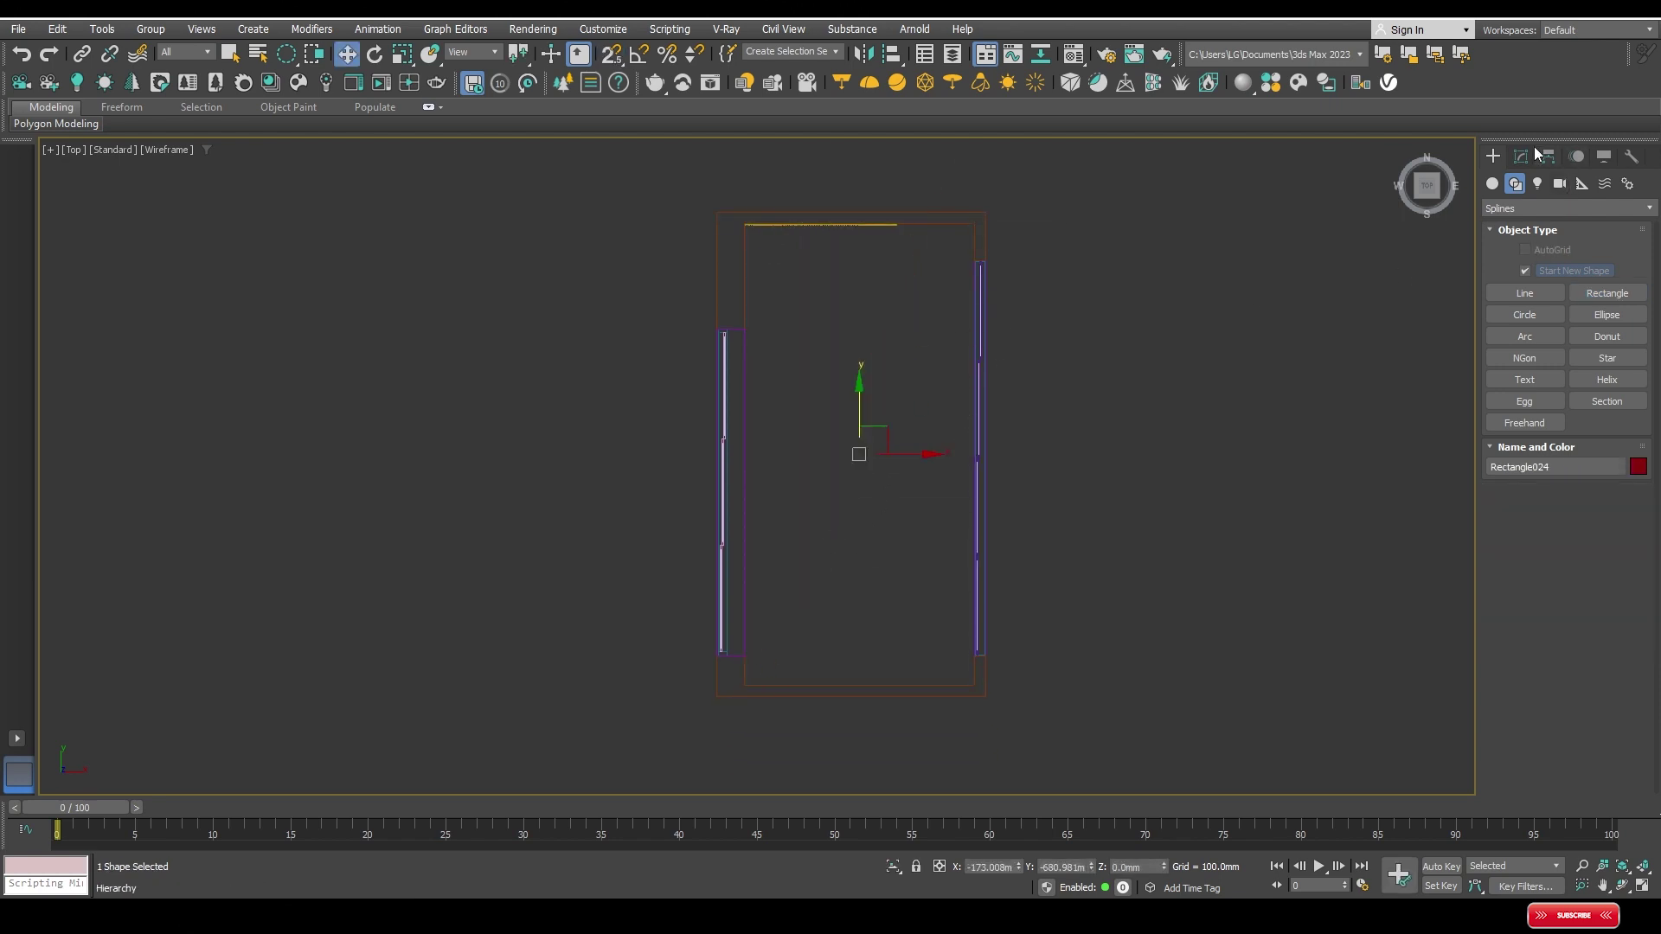
click(1521, 156)
right_click(862, 450)
mouse_move(942, 677)
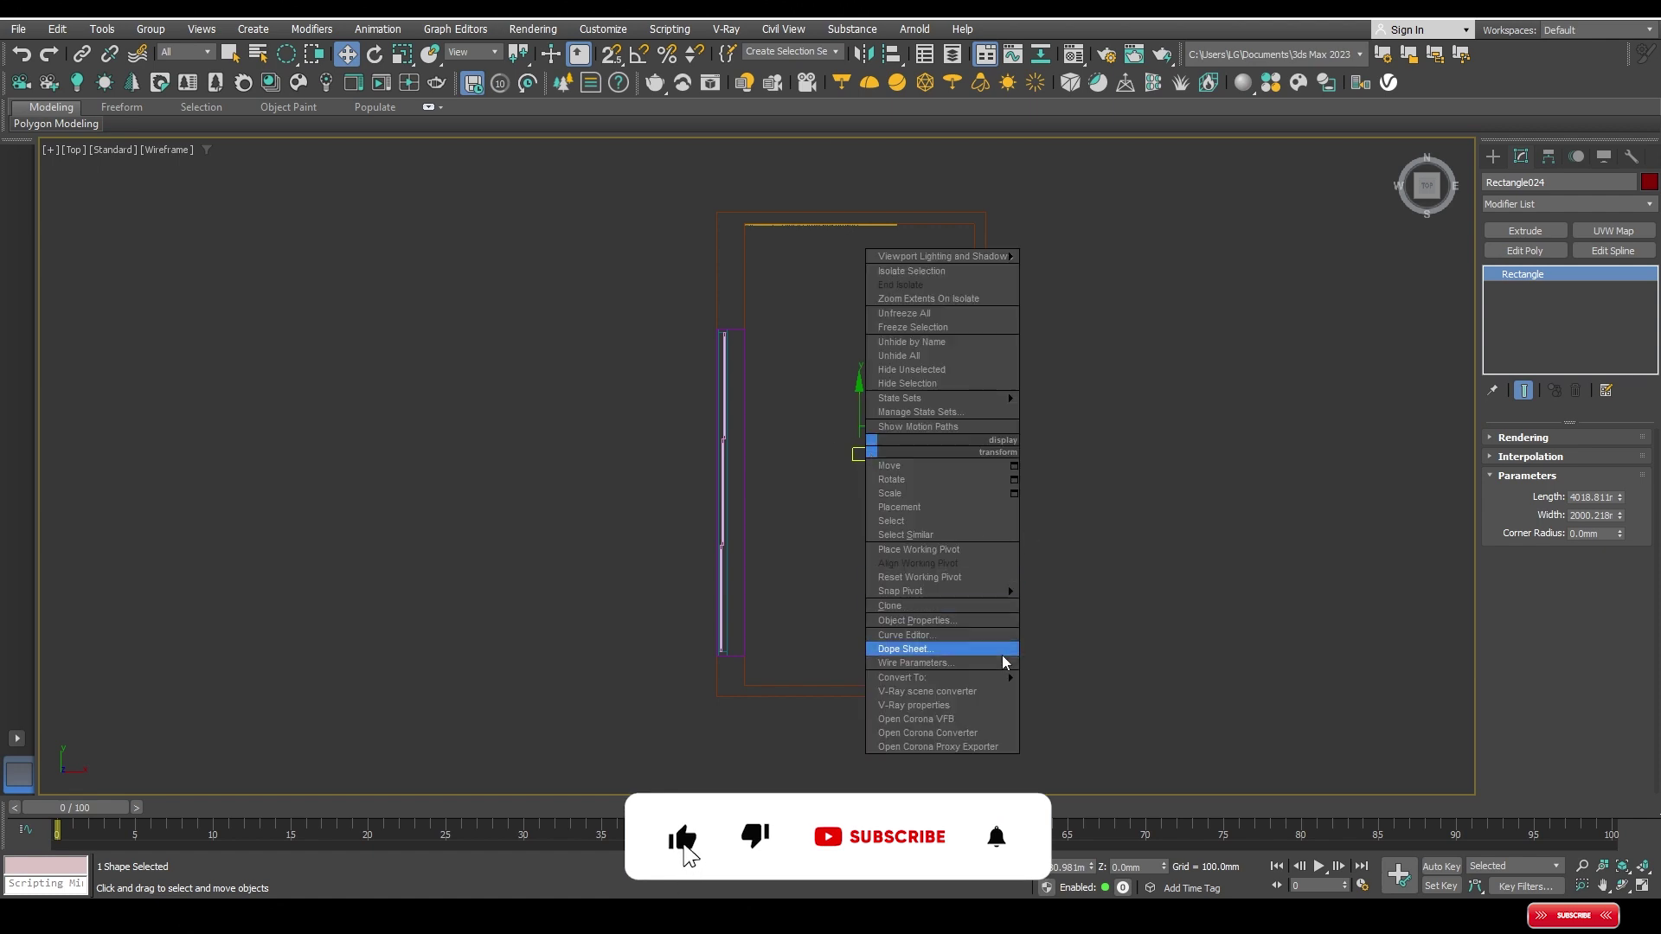
click(1097, 679)
middle_drag(913, 282, 915, 334)
key(1)
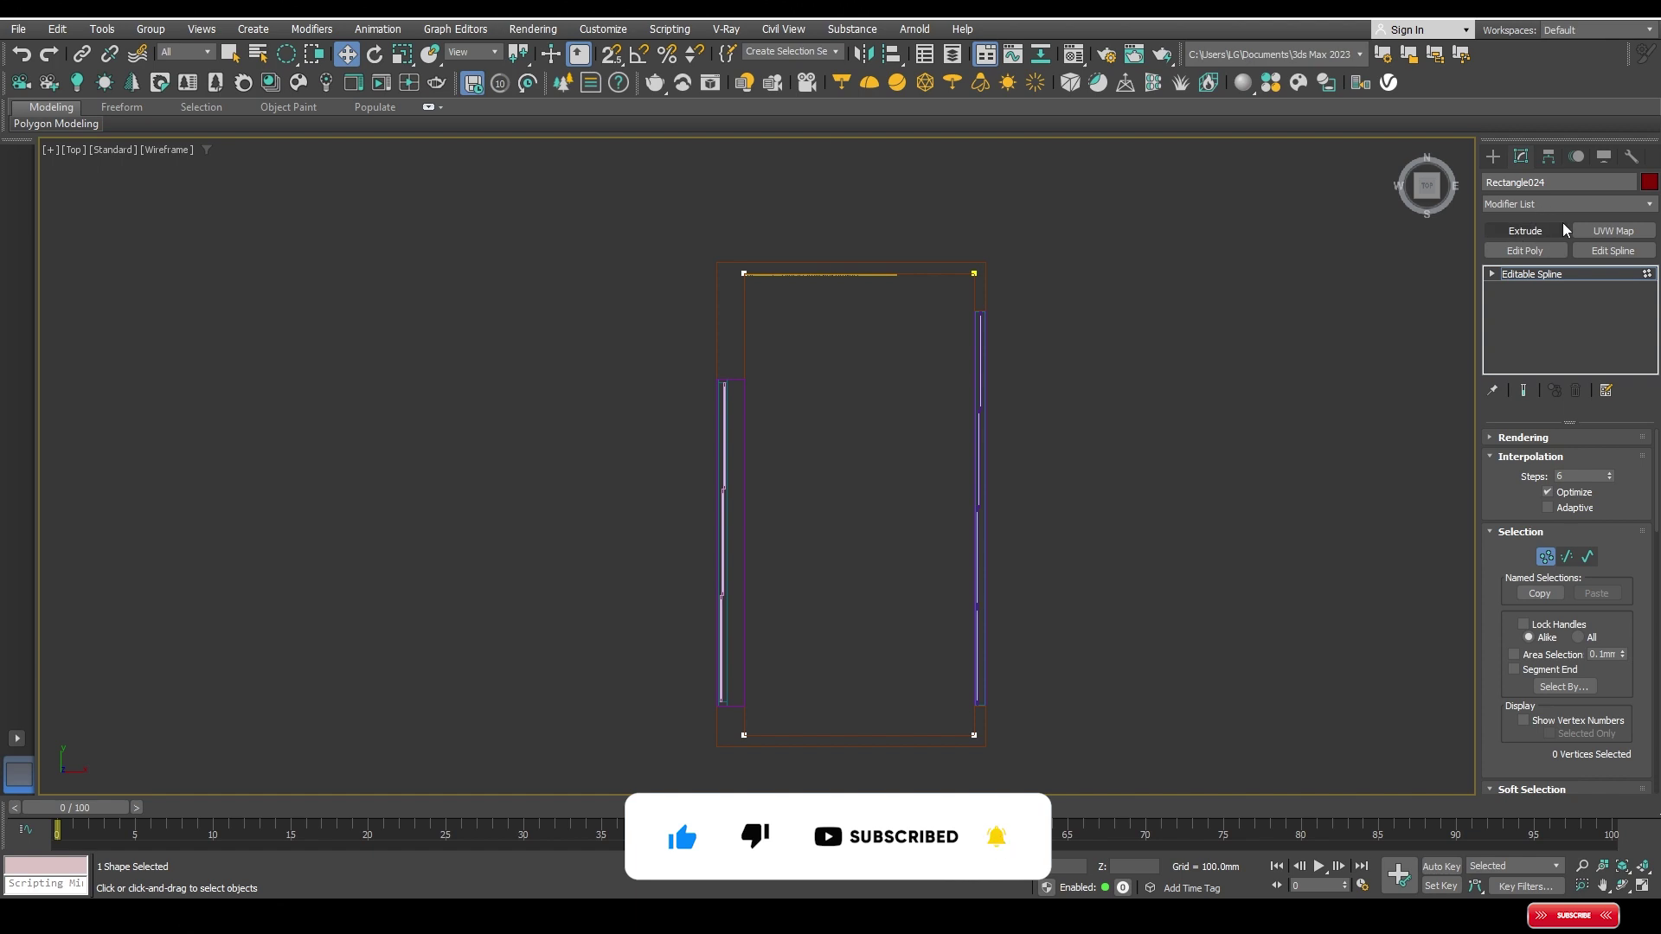
click(1534, 272)
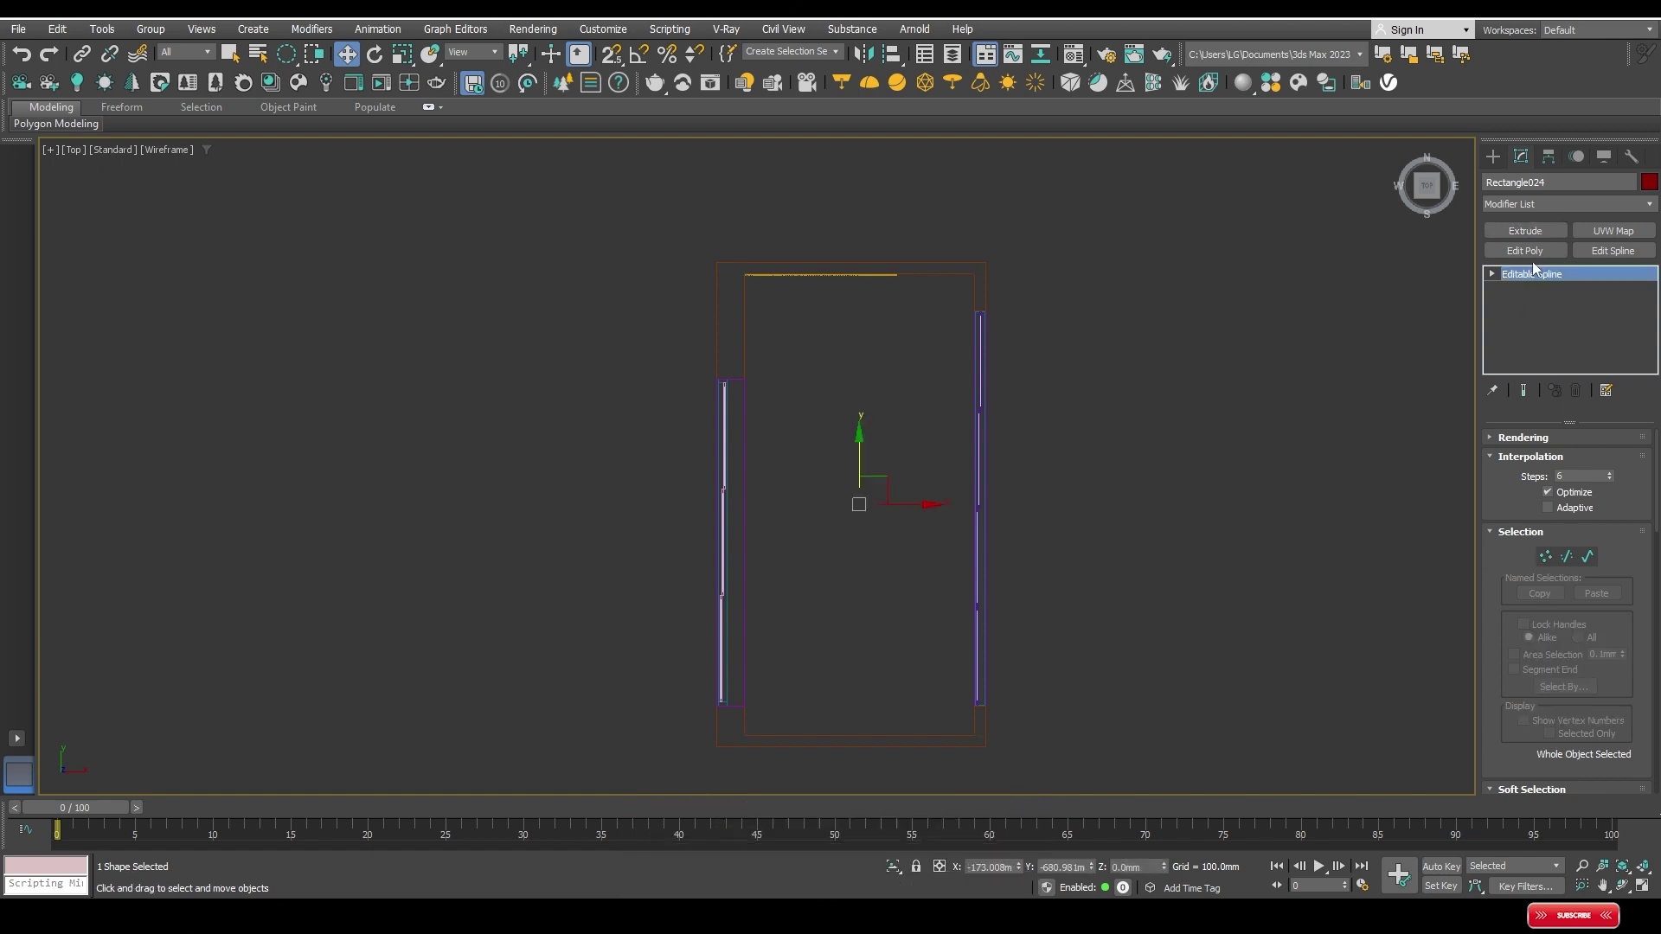
Step: Add a Bevel Profile modifier to the spline, removing a mistakenly applied Bevel
click(1567, 205)
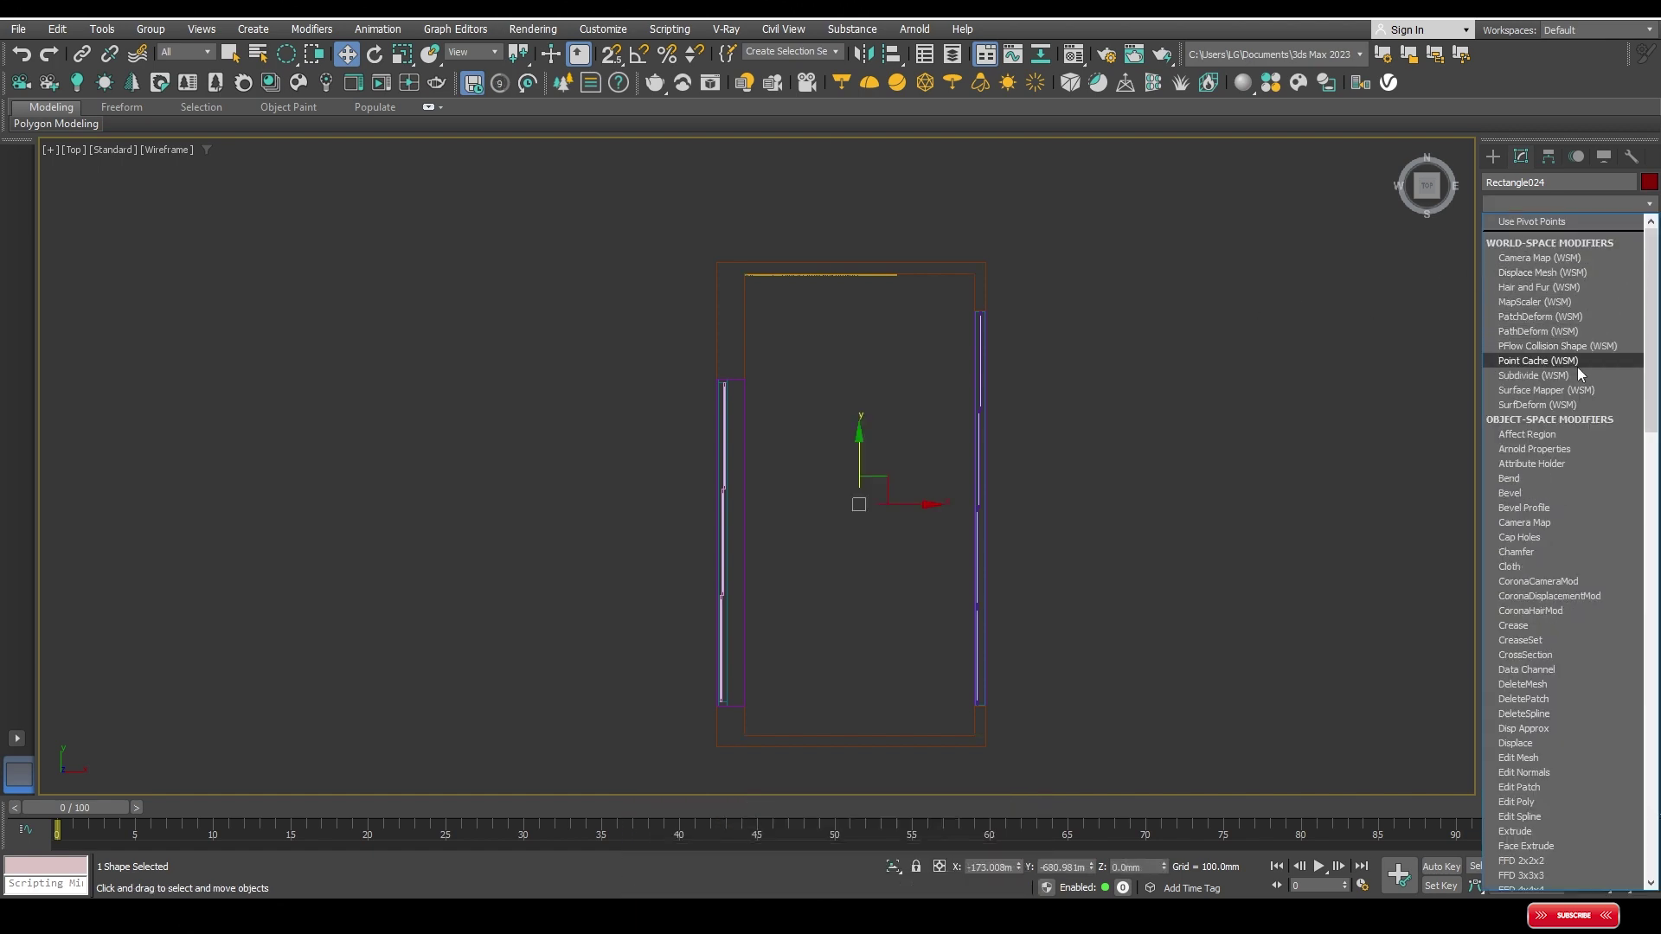
text(bev)
key(Return)
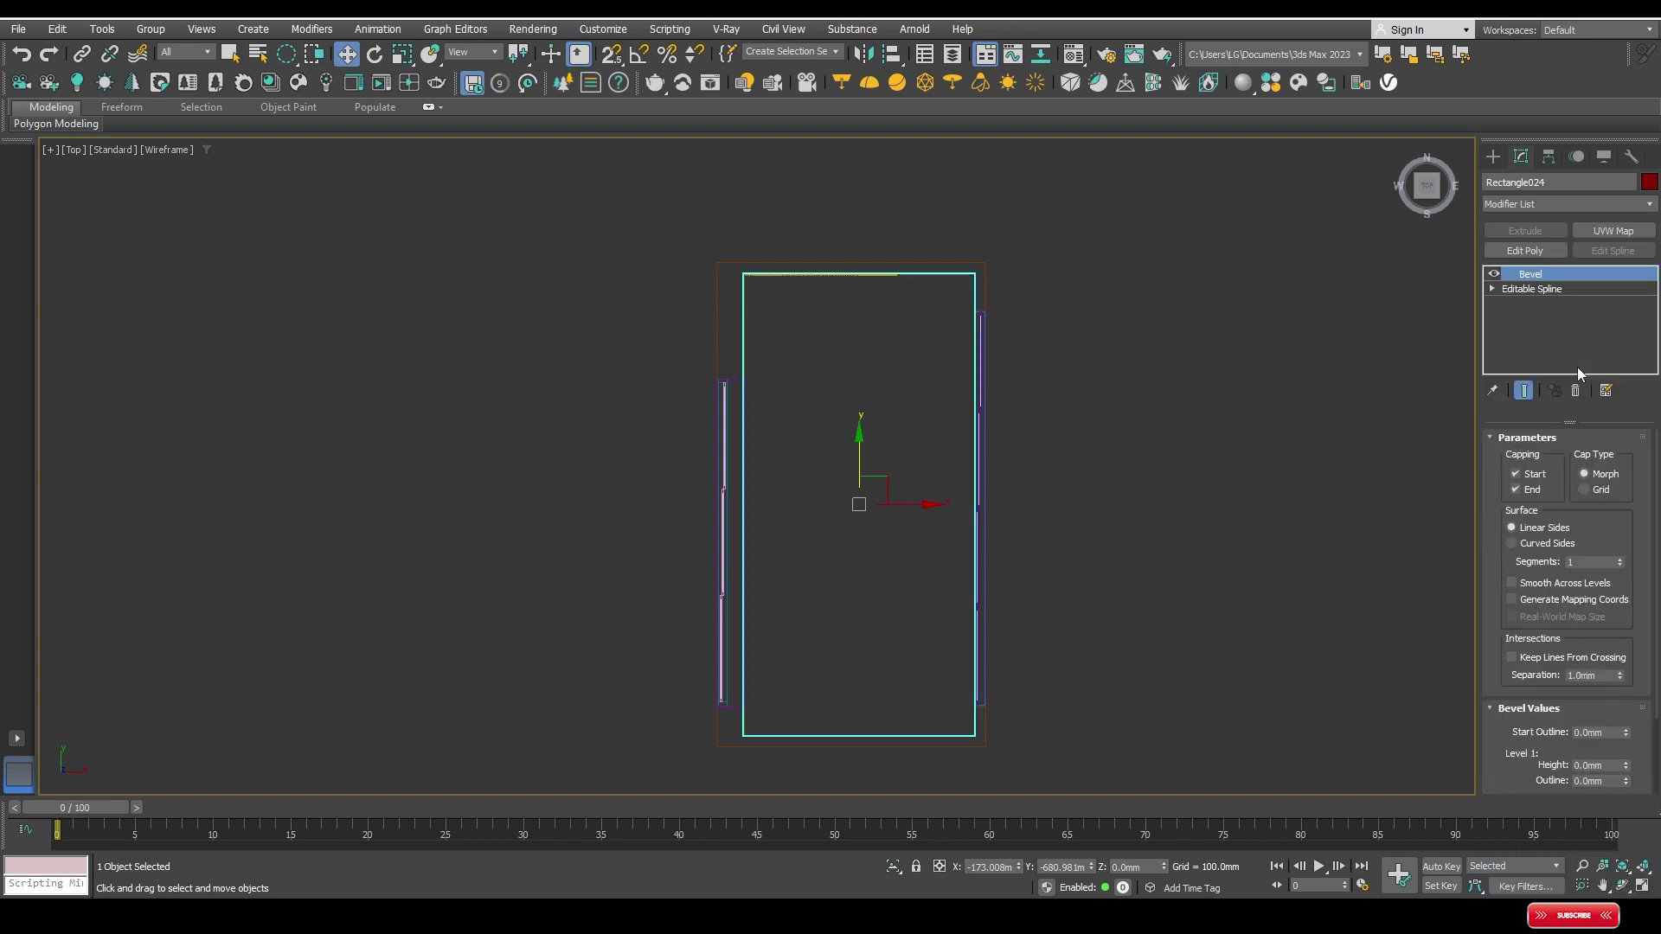
click(1575, 390)
click(1576, 196)
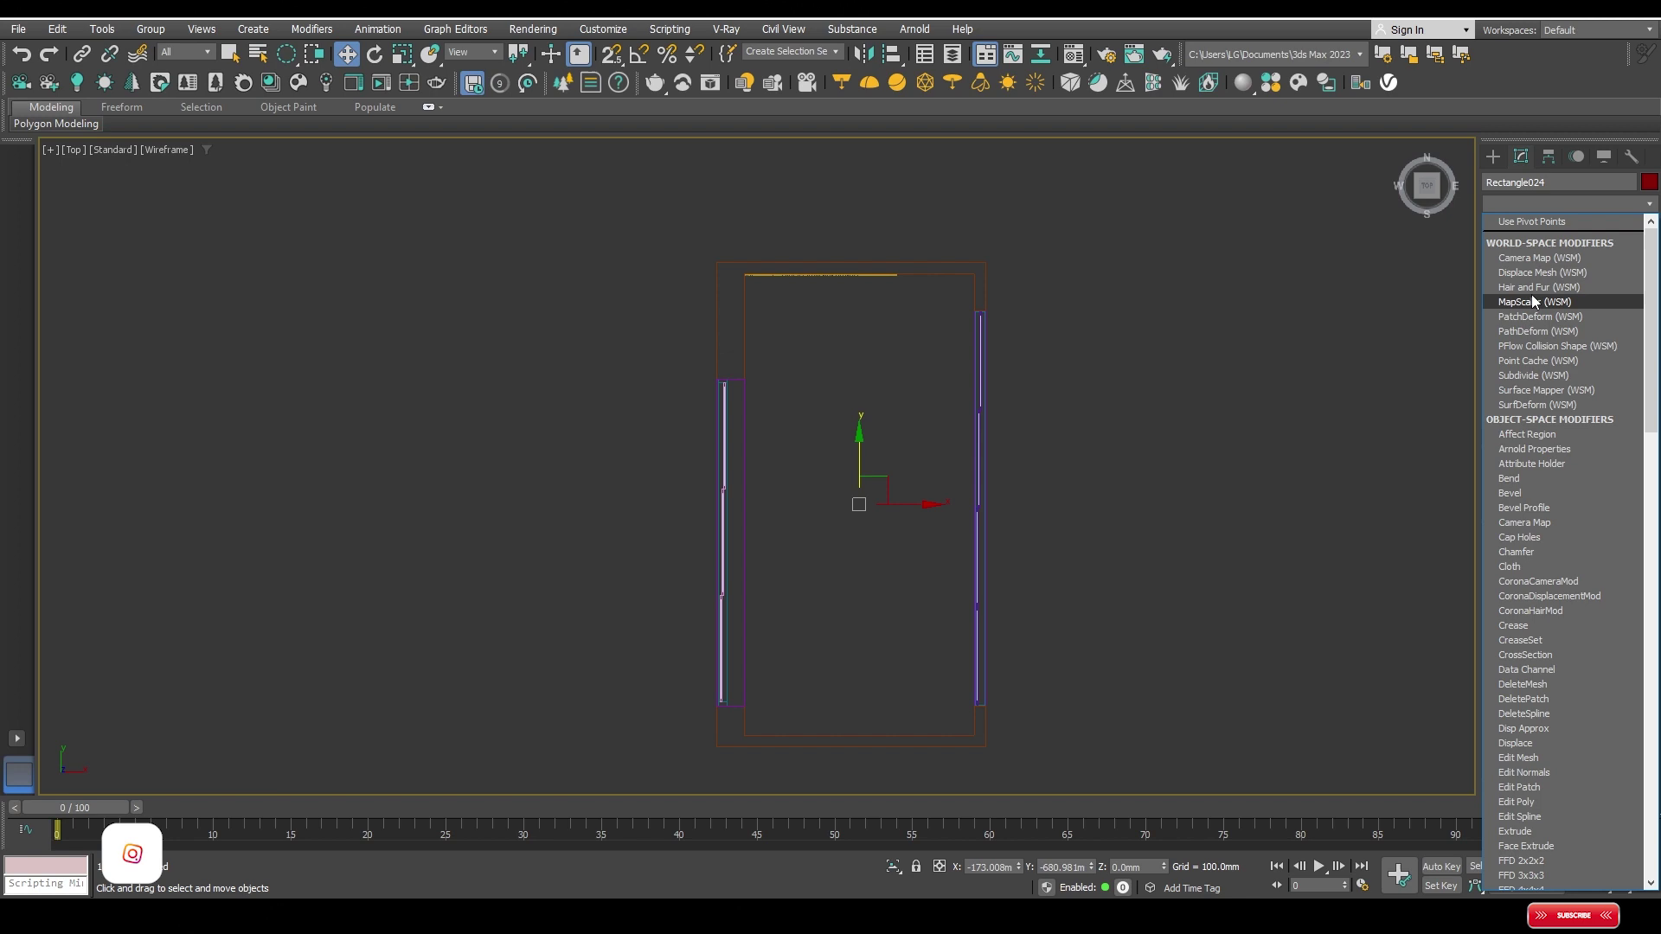
text(Bevel)
key(Down)
key(Return)
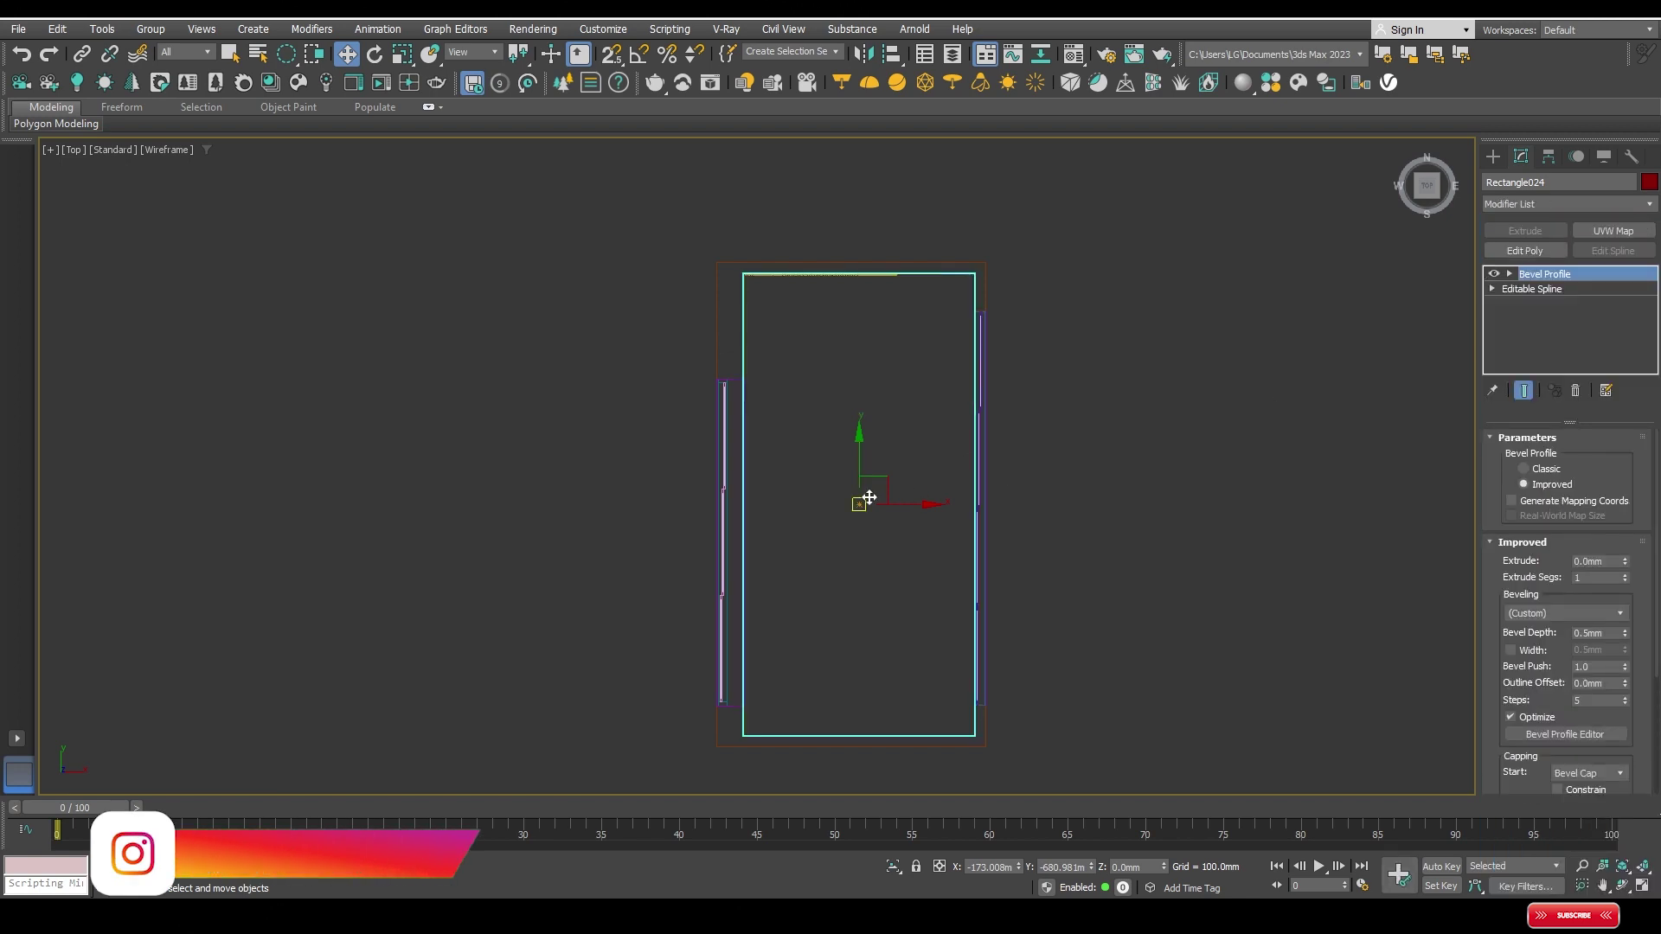
Step: In the Front view, keep the Bevel Profile in Improved mode after trying Classic
key(f)
scroll(863, 451, down, 5)
scroll(882, 627, down, 3)
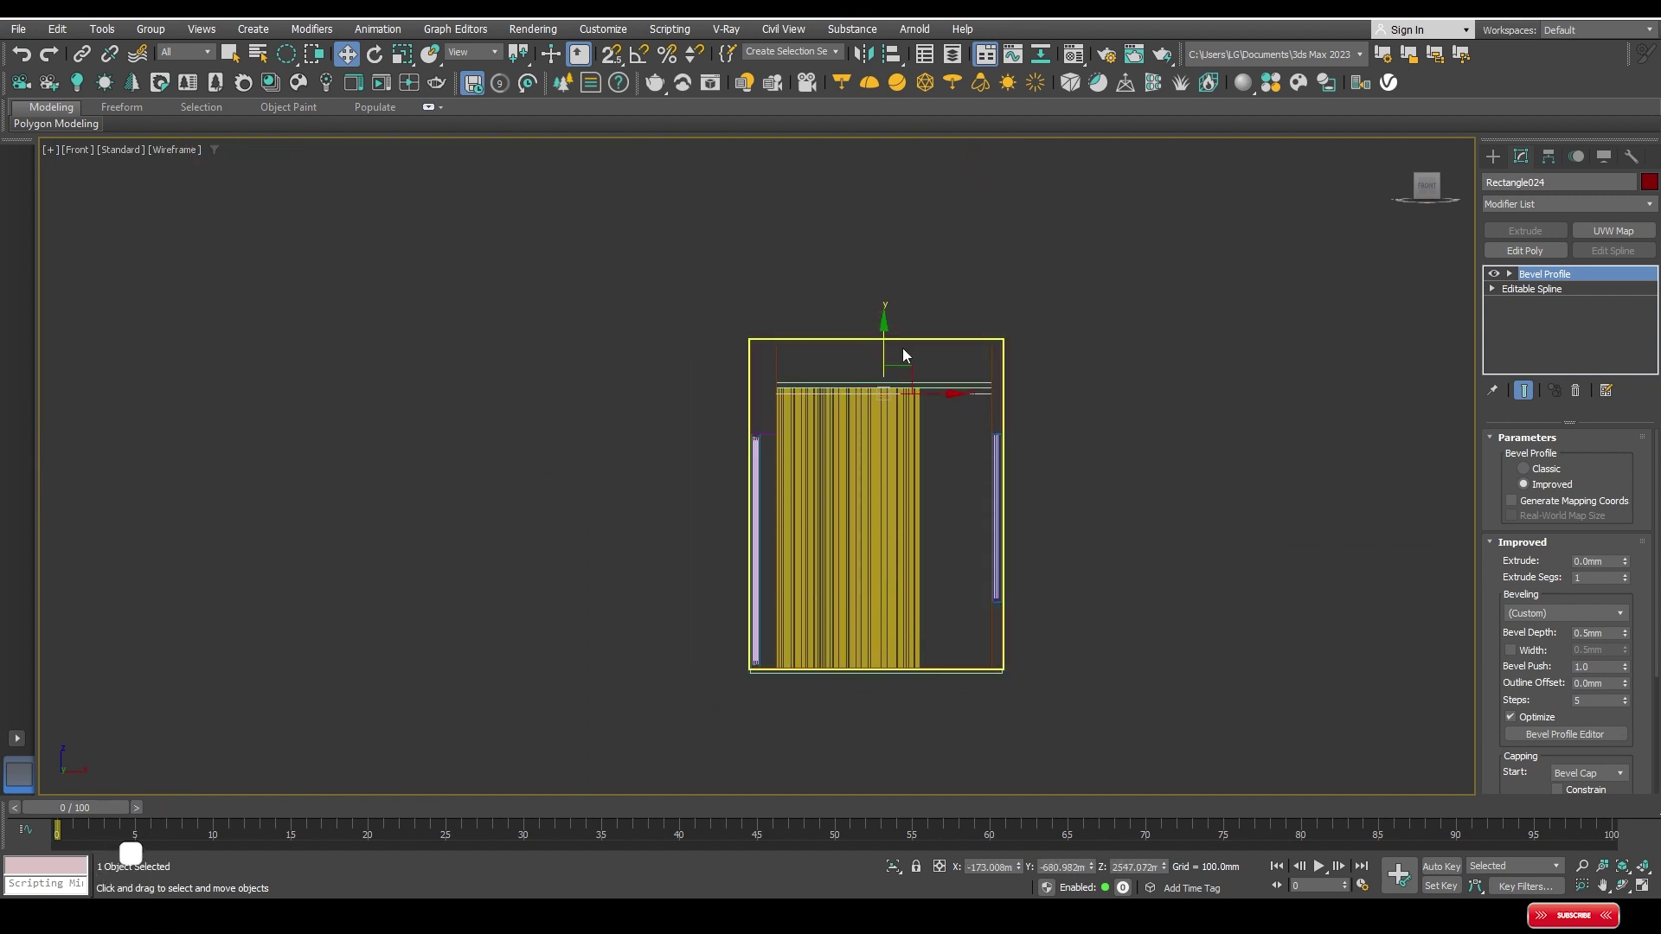
scroll(1011, 388, up, 5)
scroll(1043, 495, up, 1)
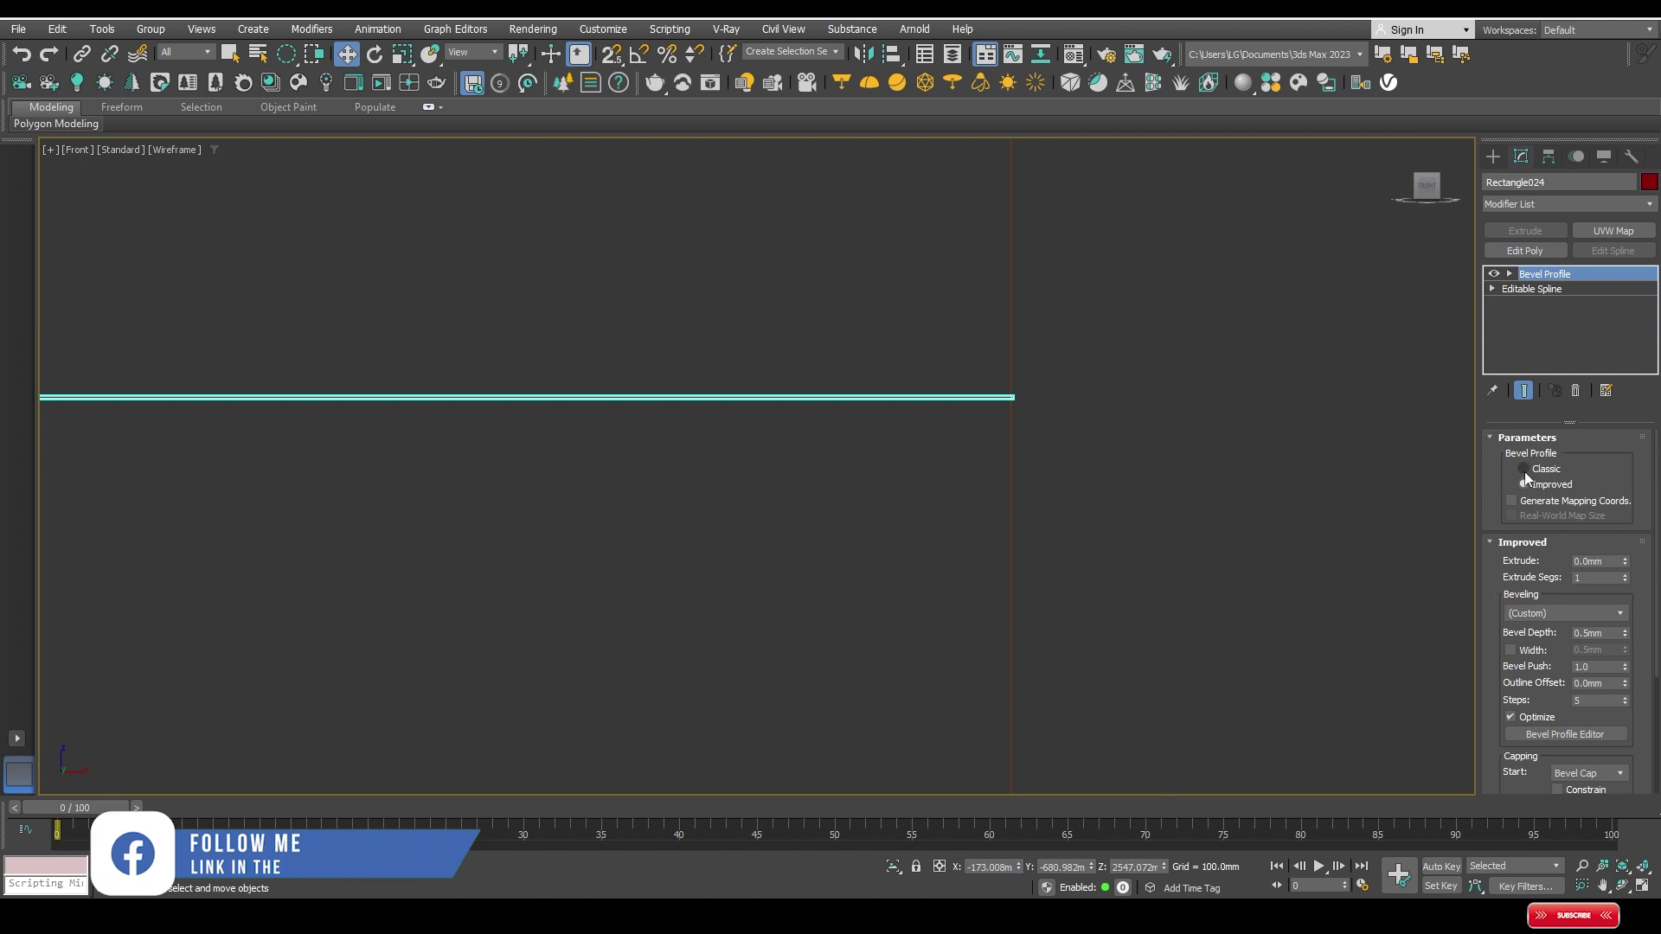
click(1524, 469)
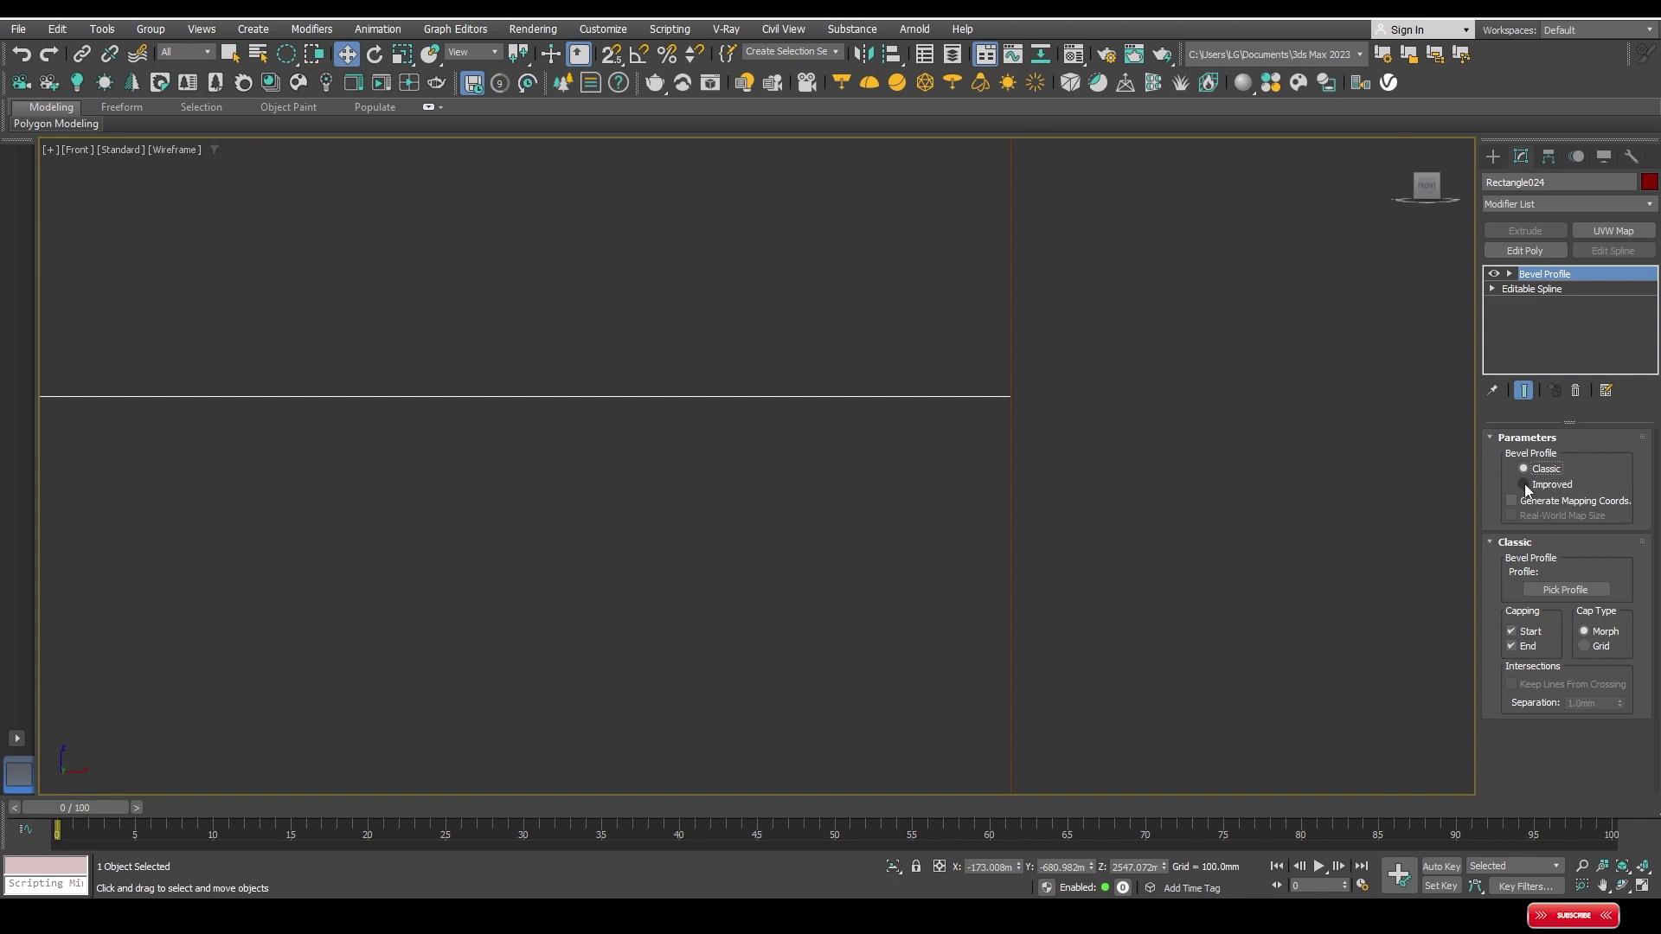
click(1524, 485)
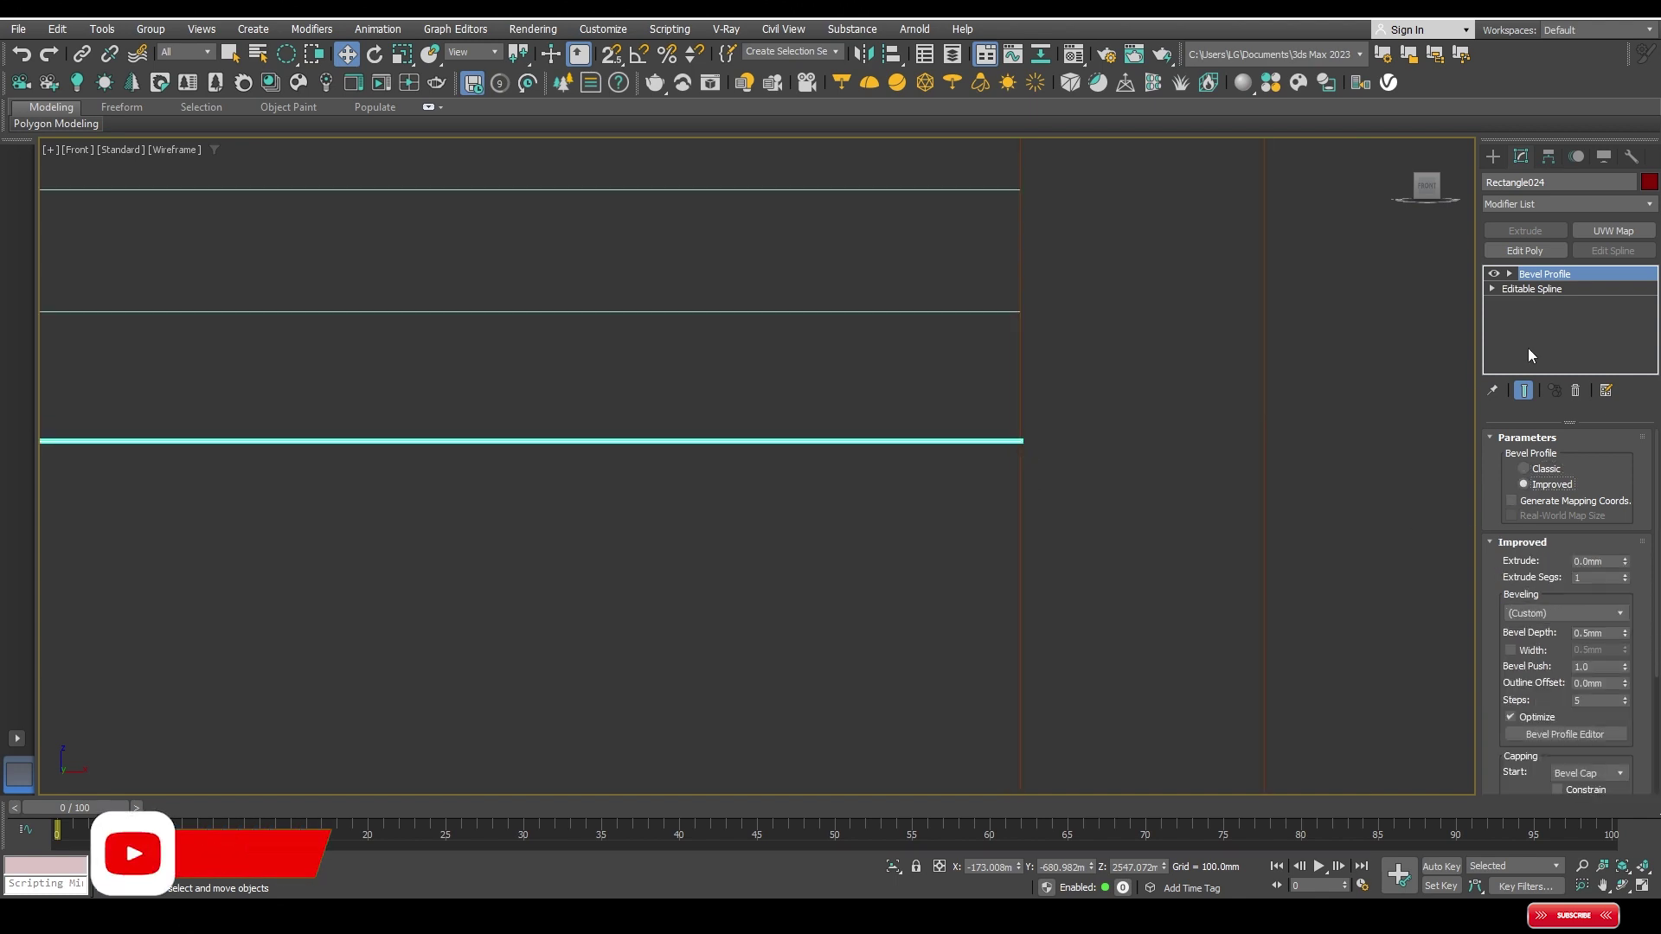
Step: Switch between Top and Front views to inspect the beveled rectangle
scroll(883, 420, down, 2)
scroll(865, 416, down, 2)
scroll(861, 416, down, 2)
key(t)
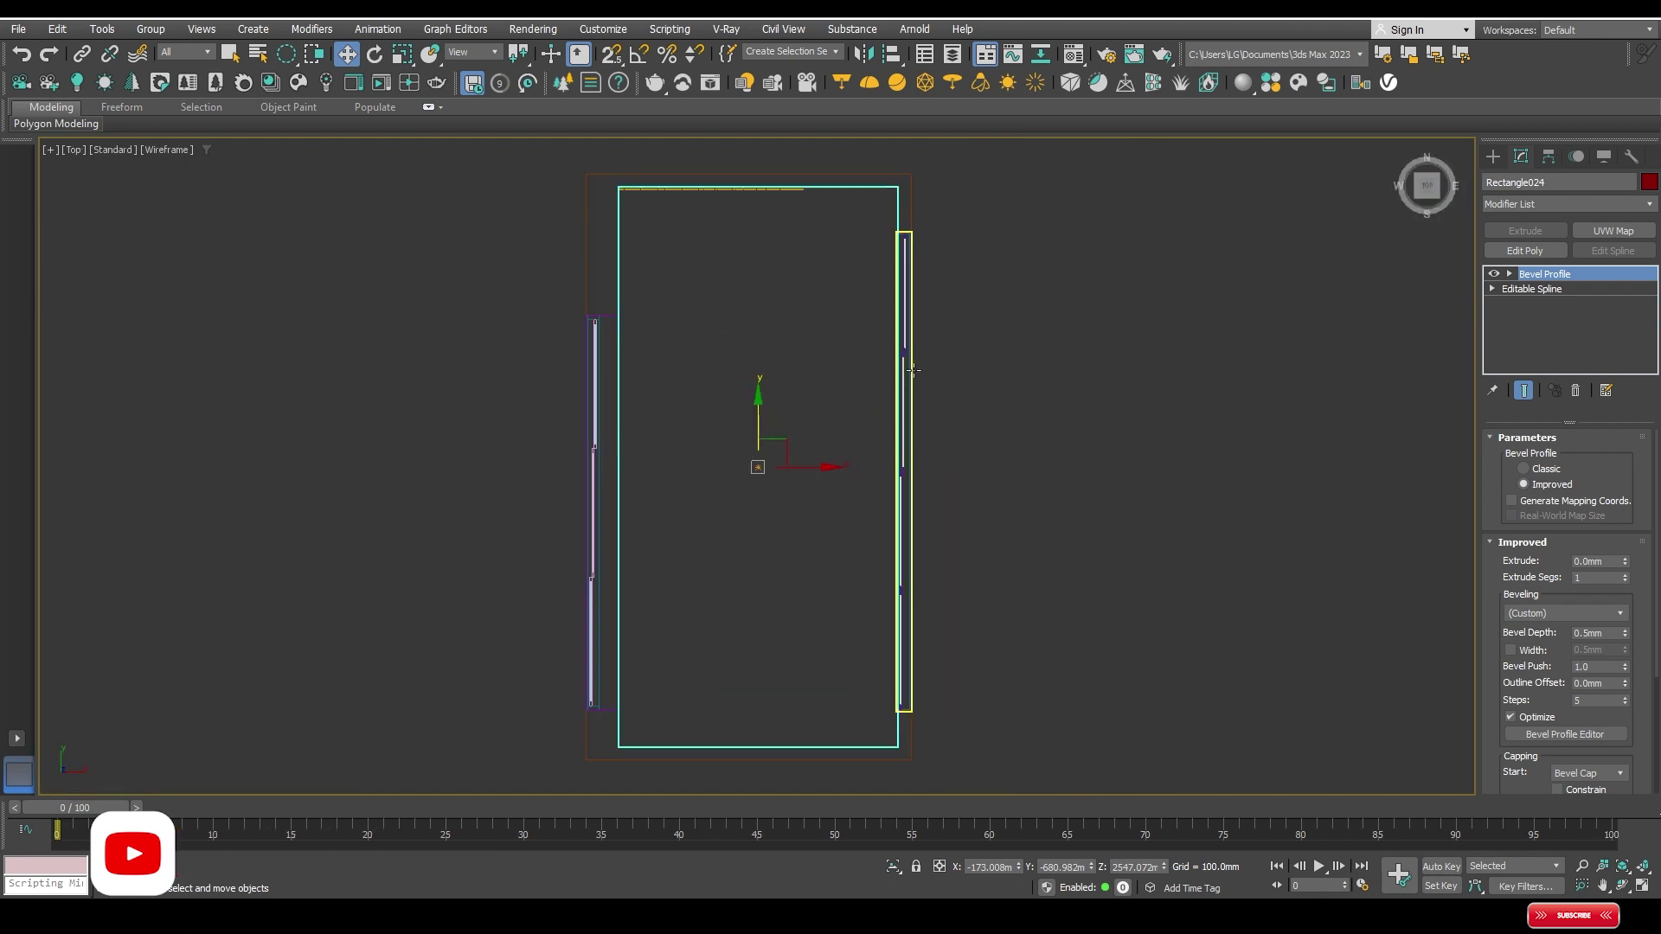
scroll(870, 329, down, 2)
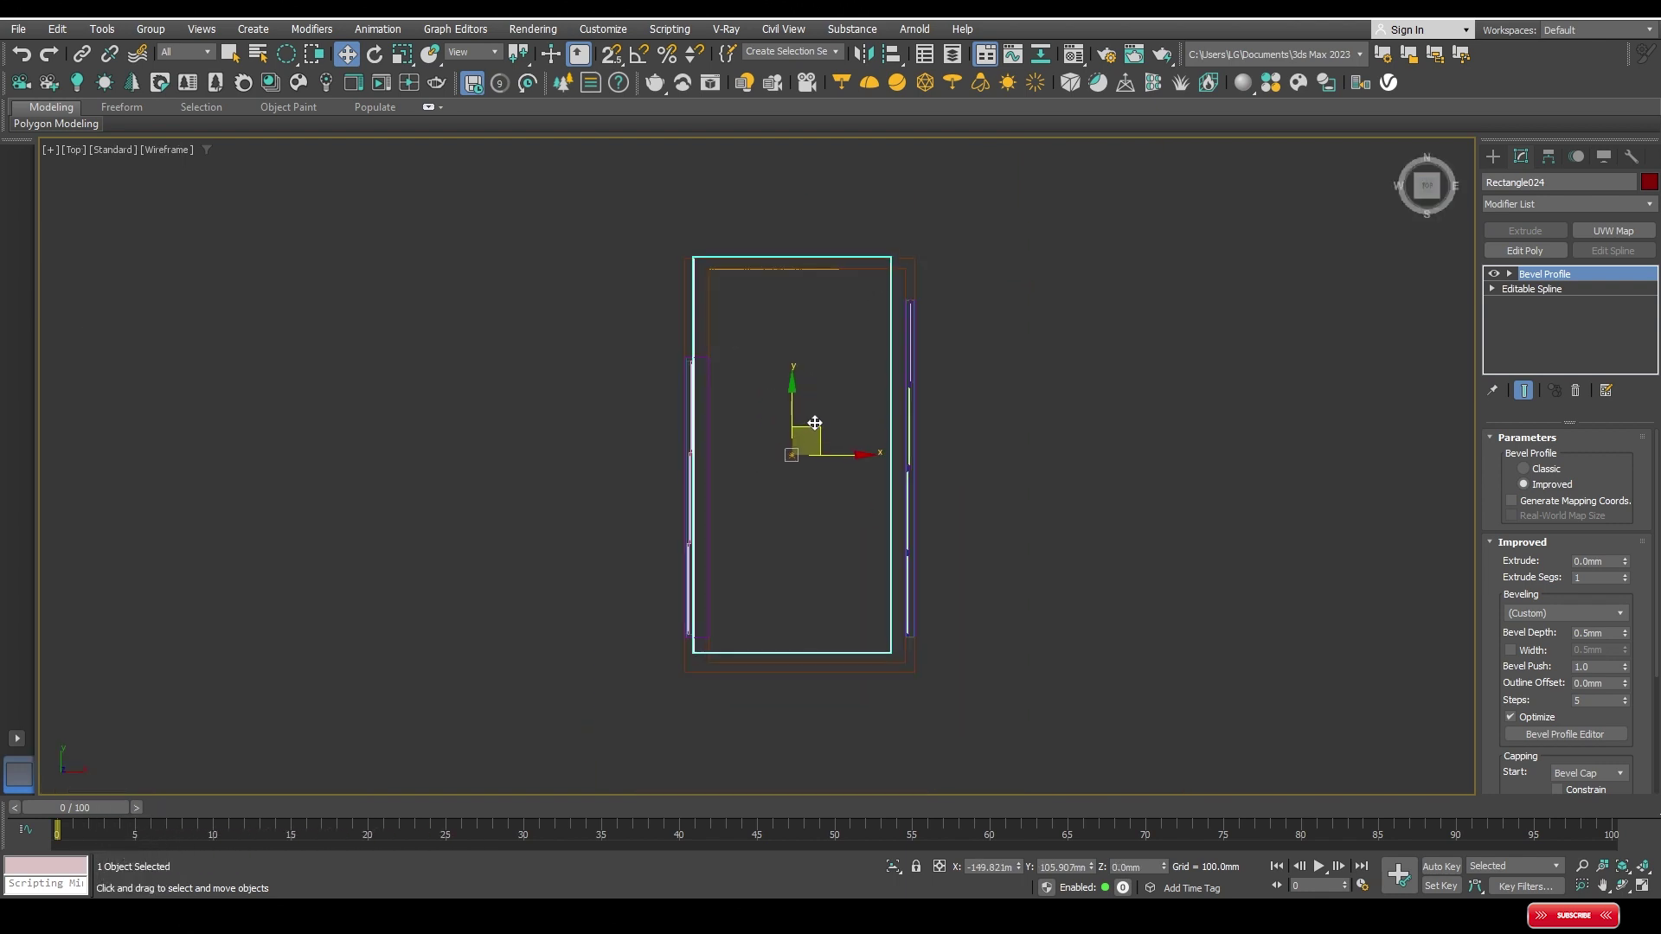
scroll(941, 277, up, 5)
scroll(942, 277, down, 2)
key(f)
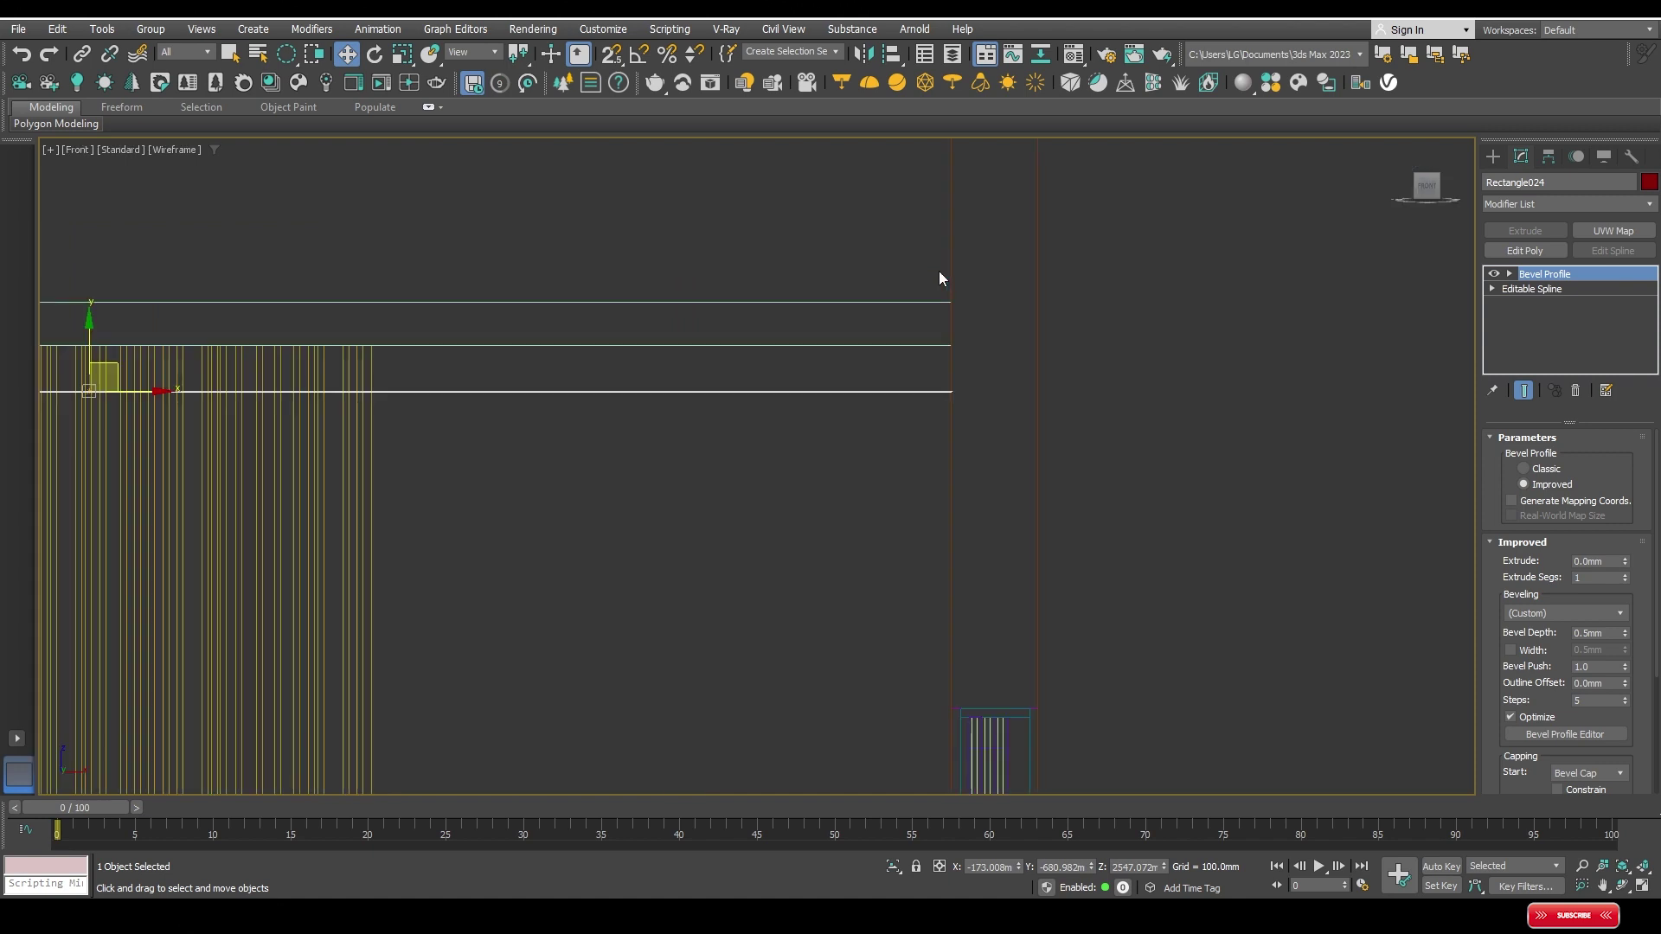
scroll(926, 368, down, 2)
scroll(1208, 415, up, 3)
scroll(1147, 424, up, 2)
scroll(1177, 413, up, 2)
scroll(1139, 423, up, 3)
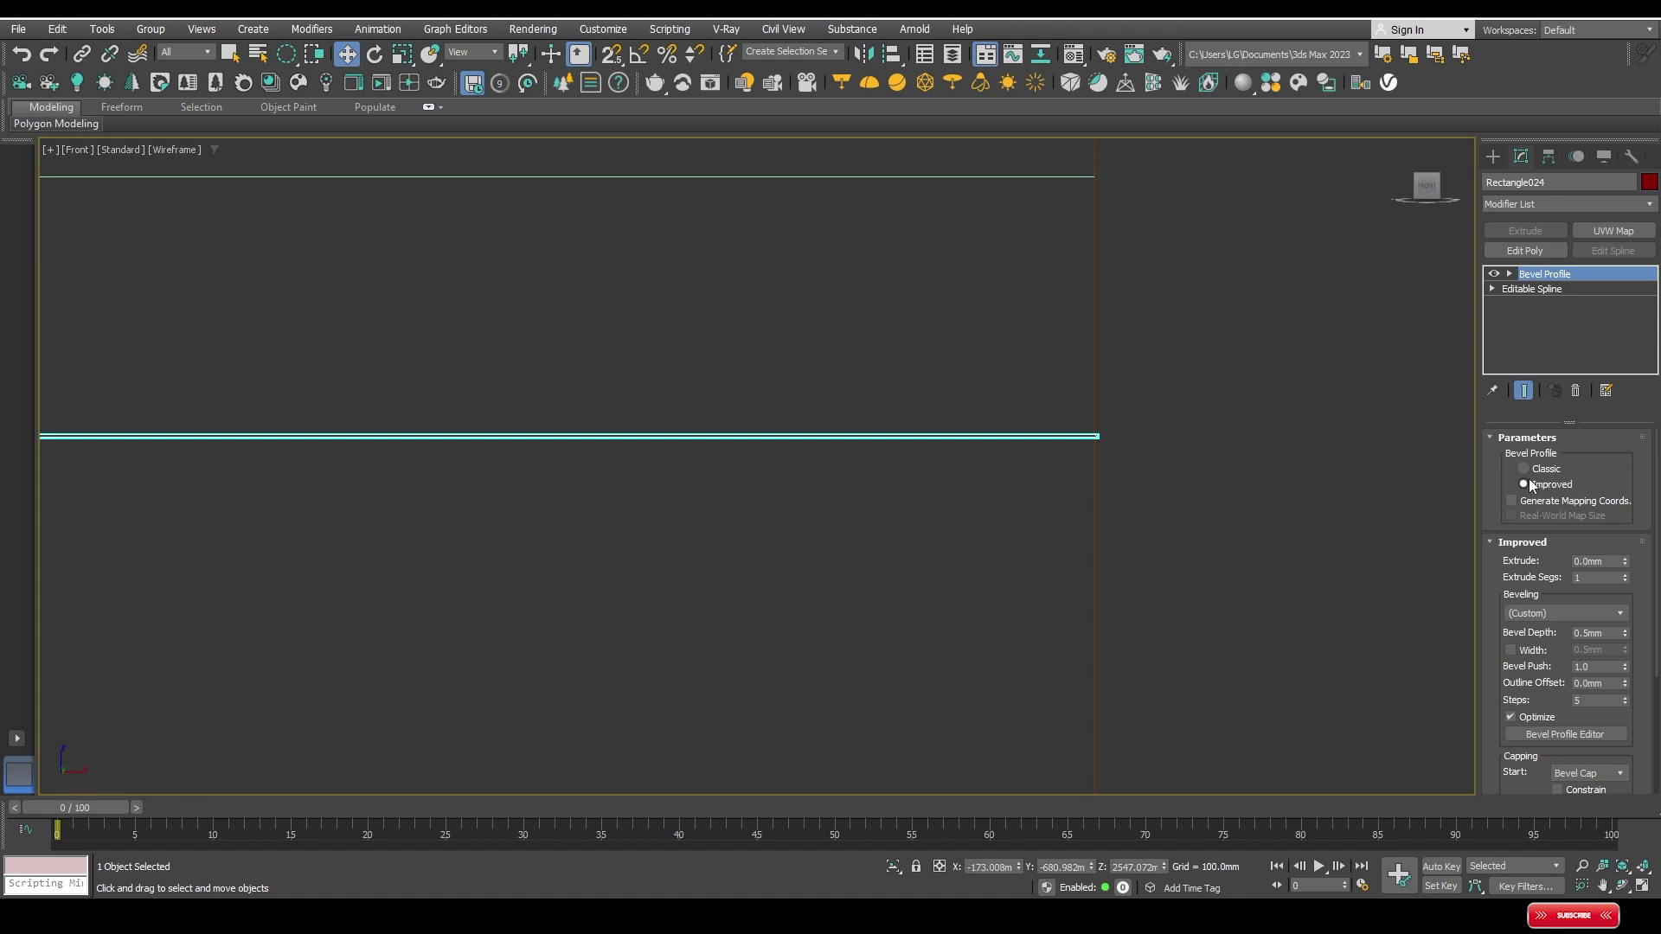
scroll(1073, 424, down, 2)
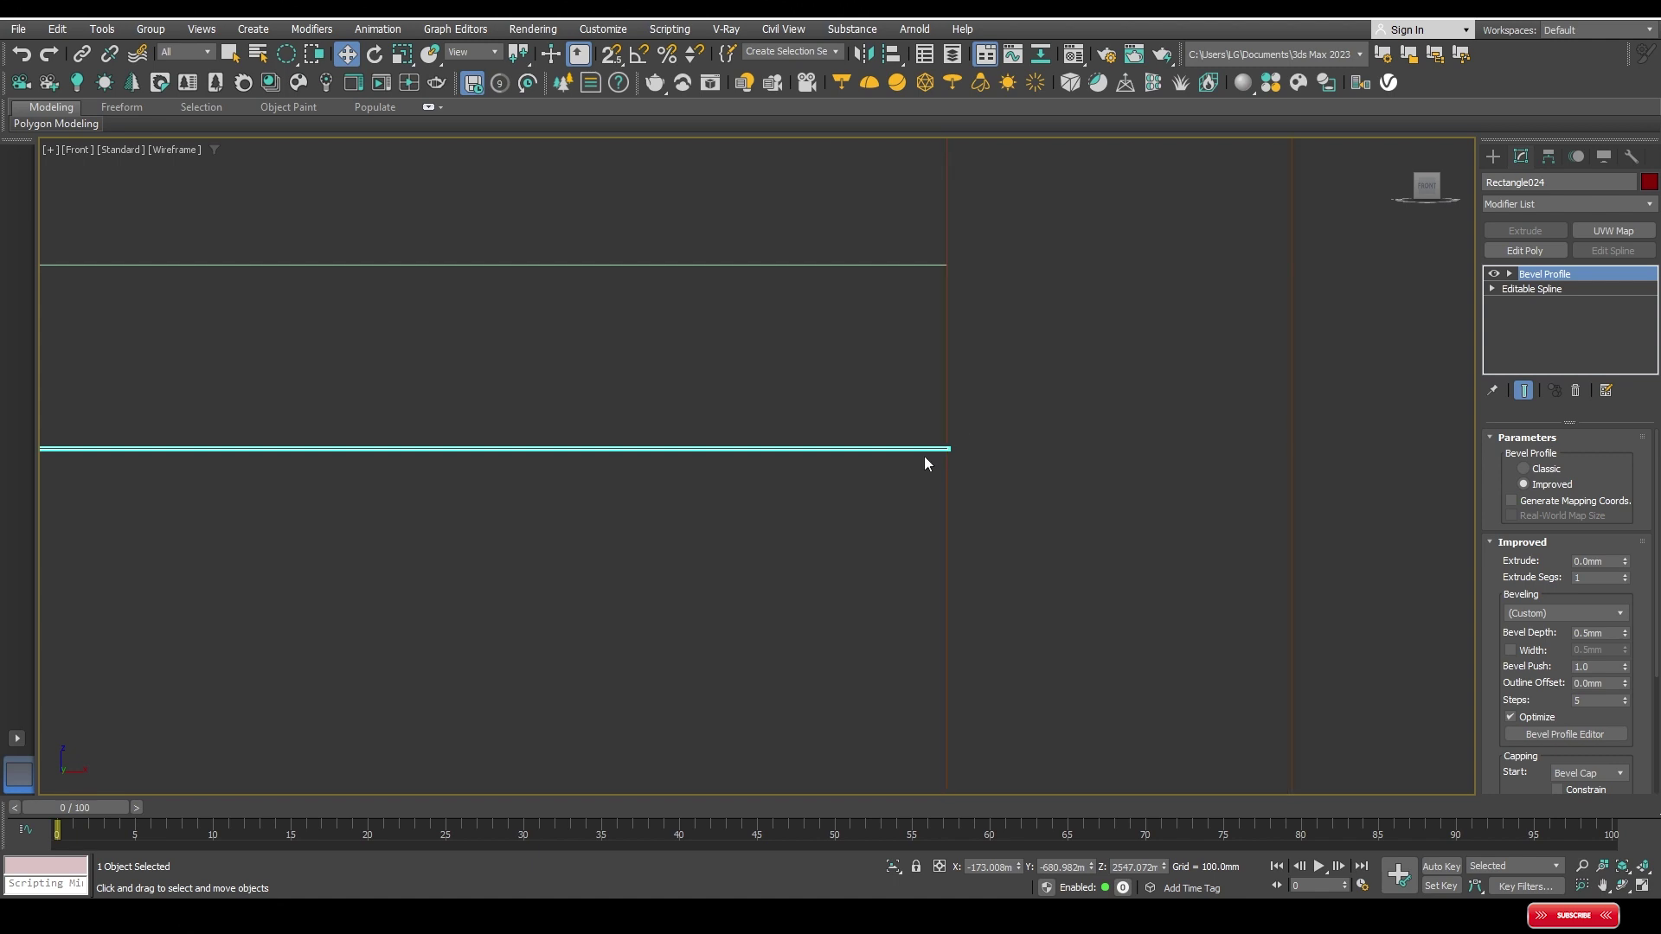
Step: Try Classic mode and the Concave preset, return to a custom profile, and close the editor
click(1524, 469)
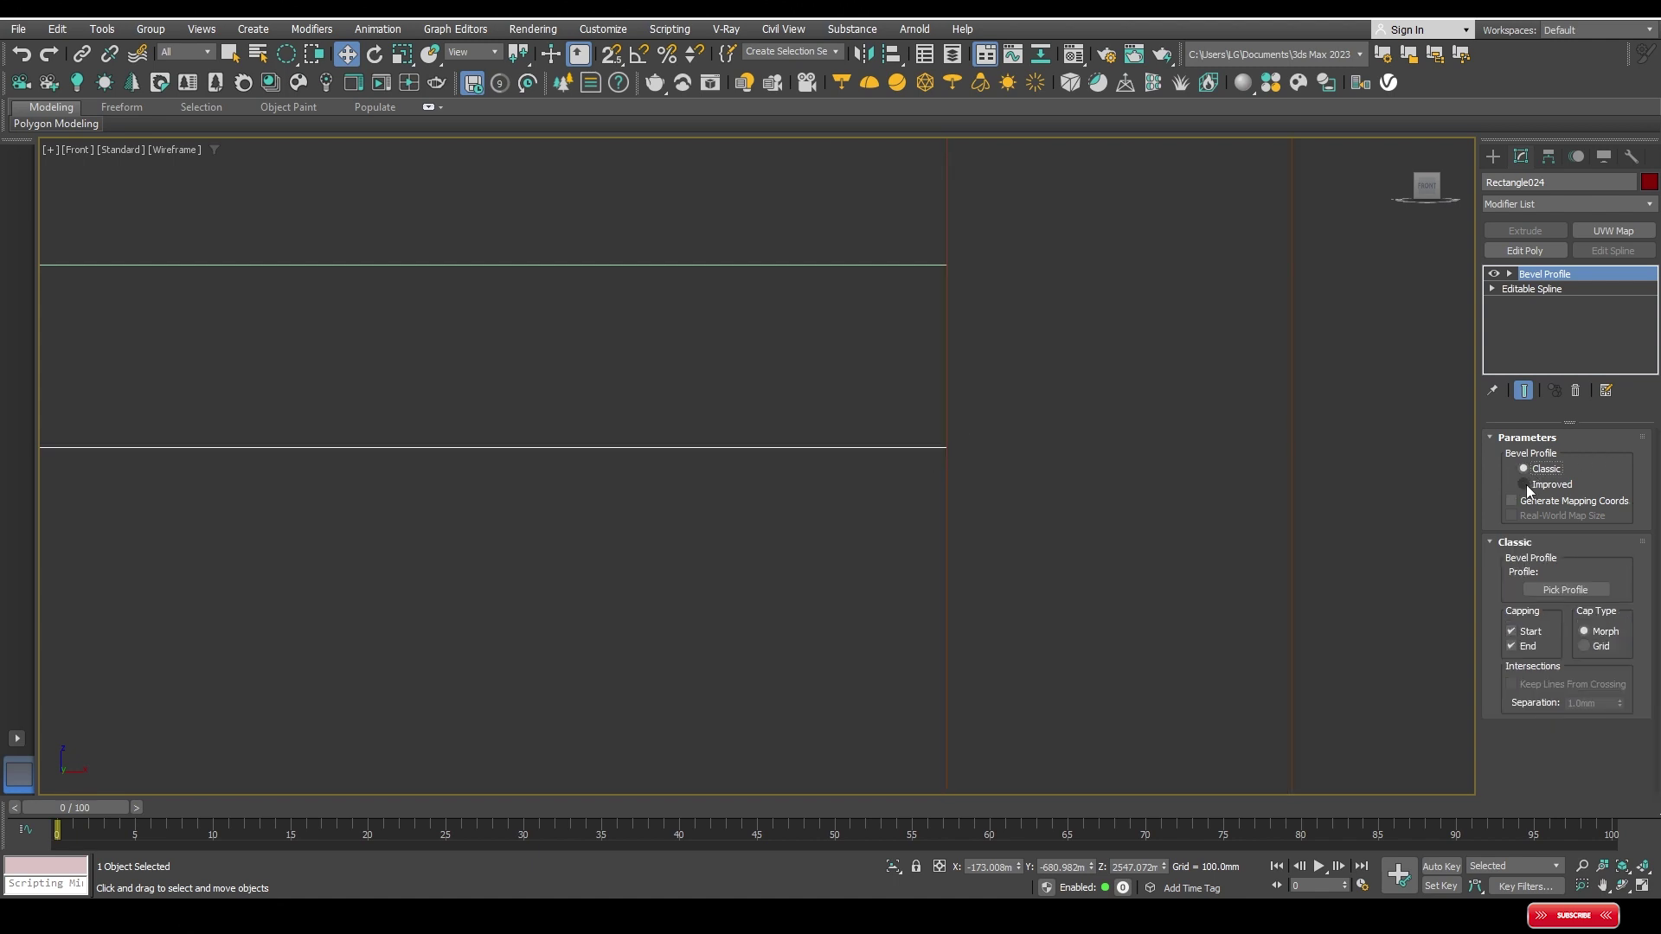
click(1526, 485)
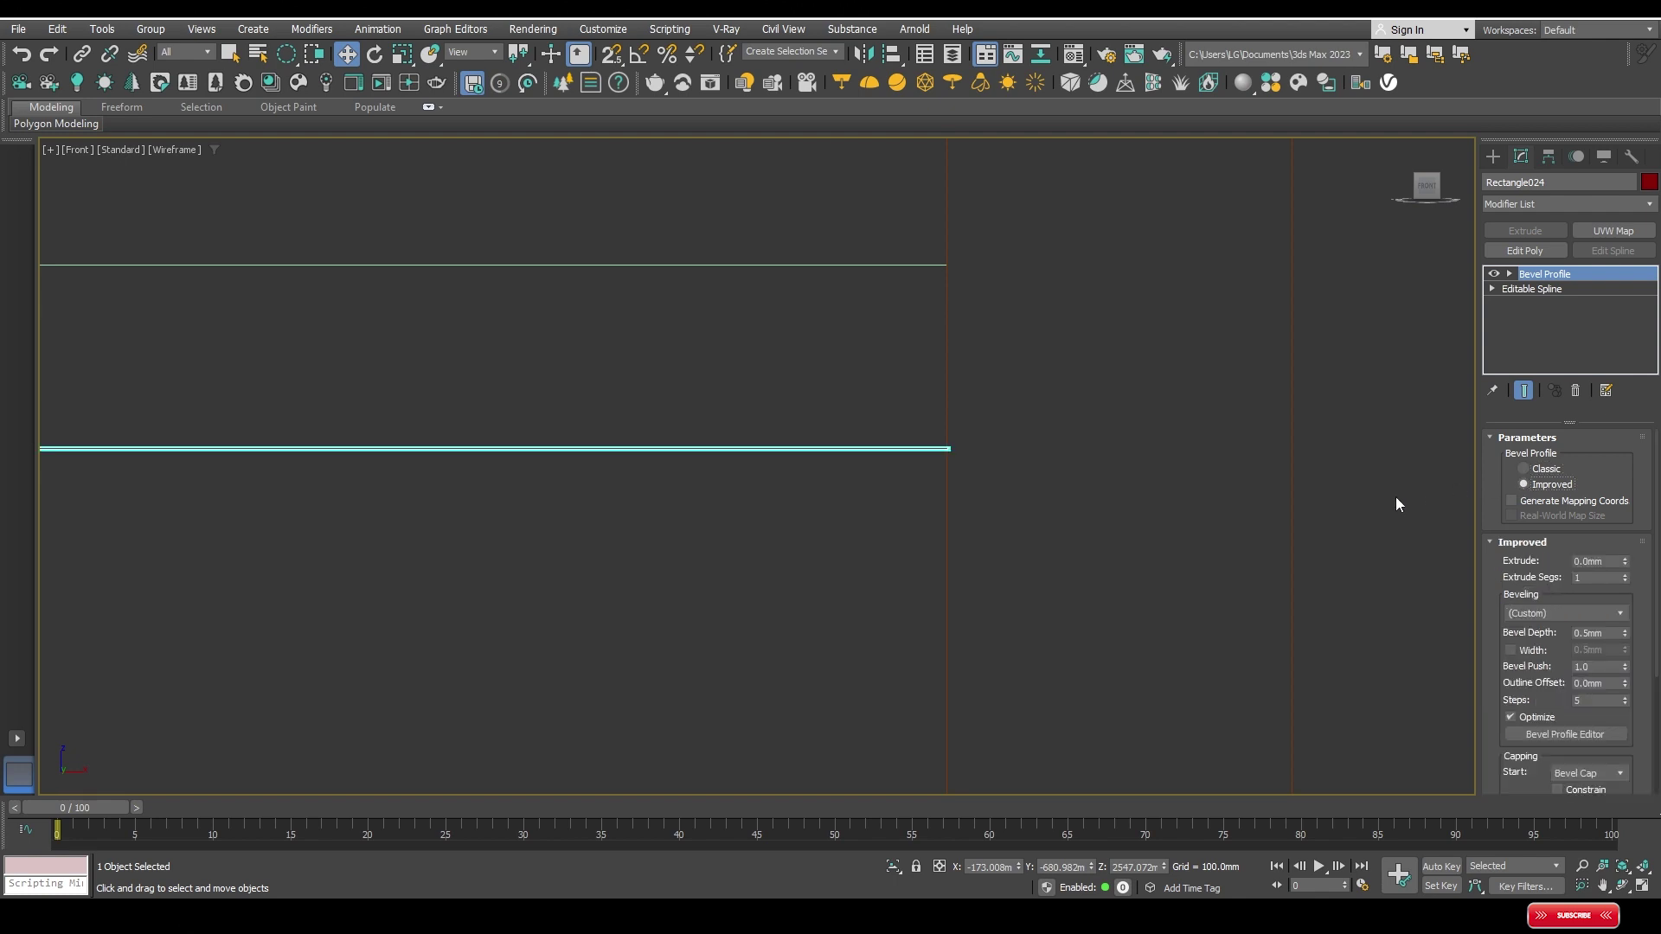
click(1569, 615)
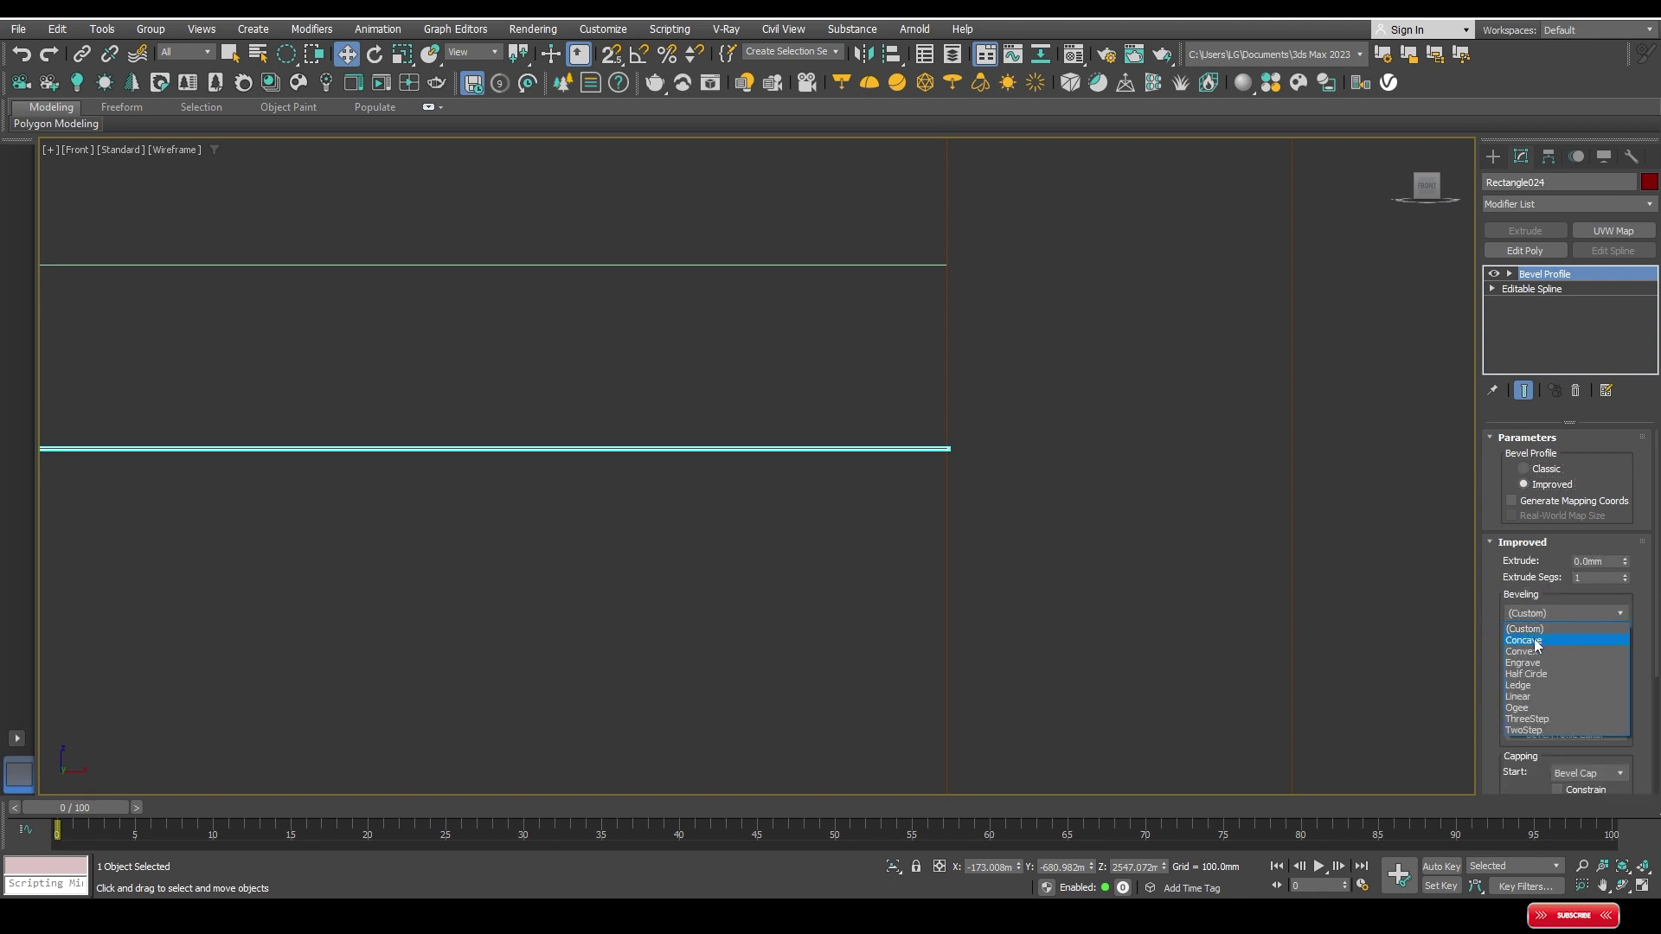
click(1534, 641)
click(1540, 616)
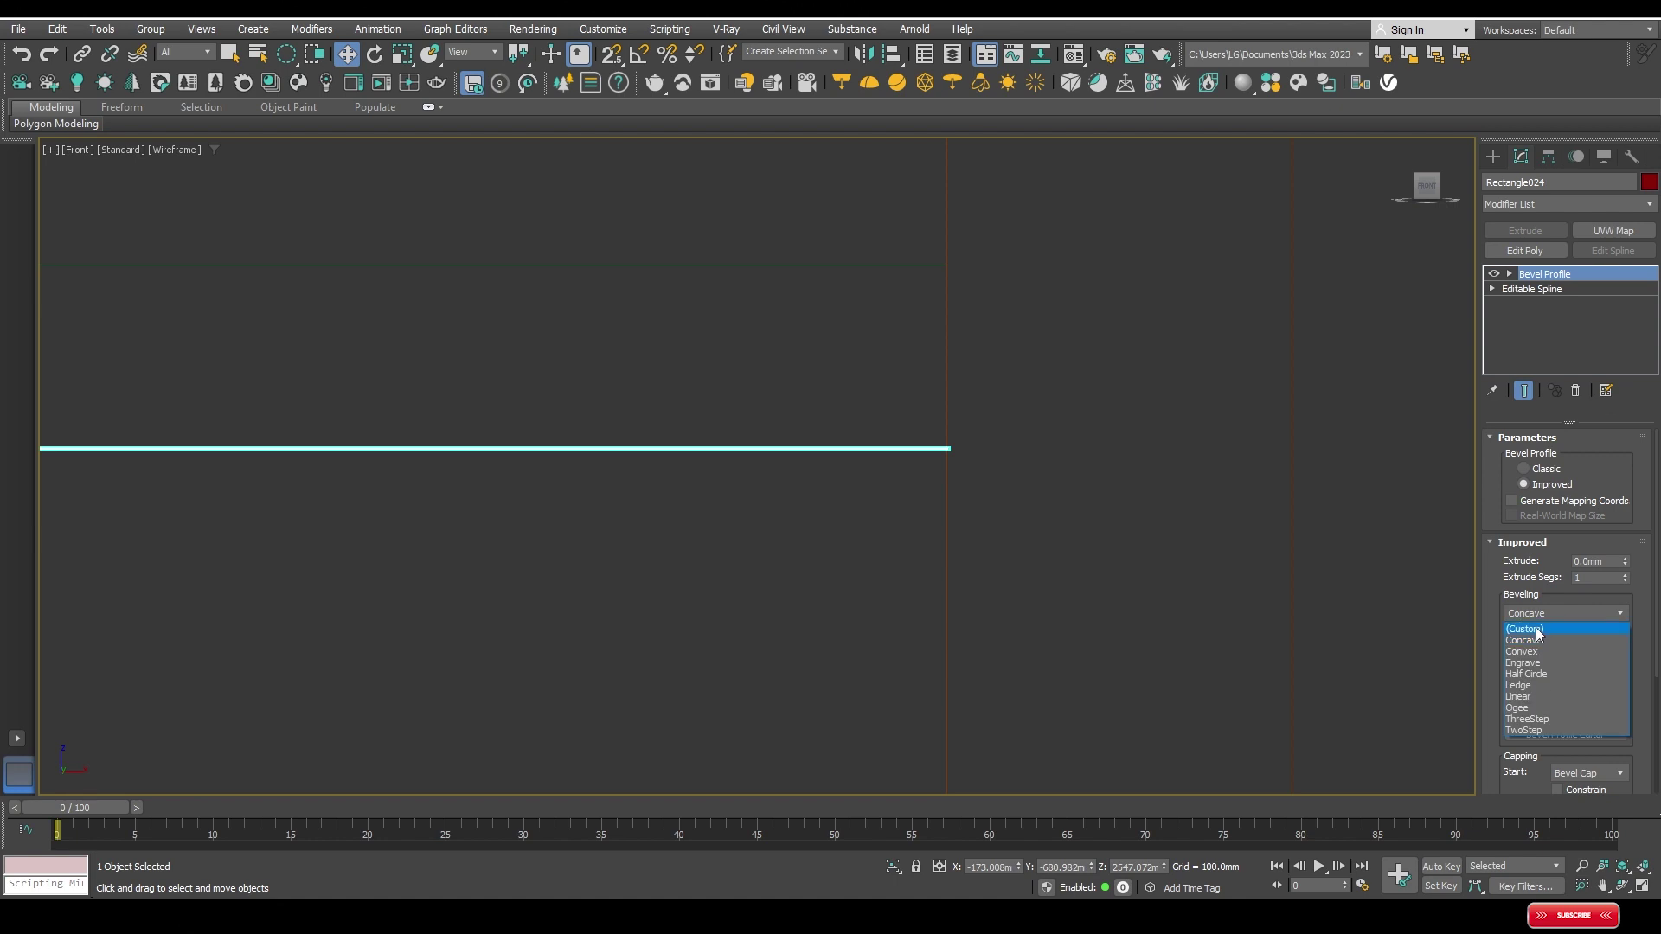
click(1538, 631)
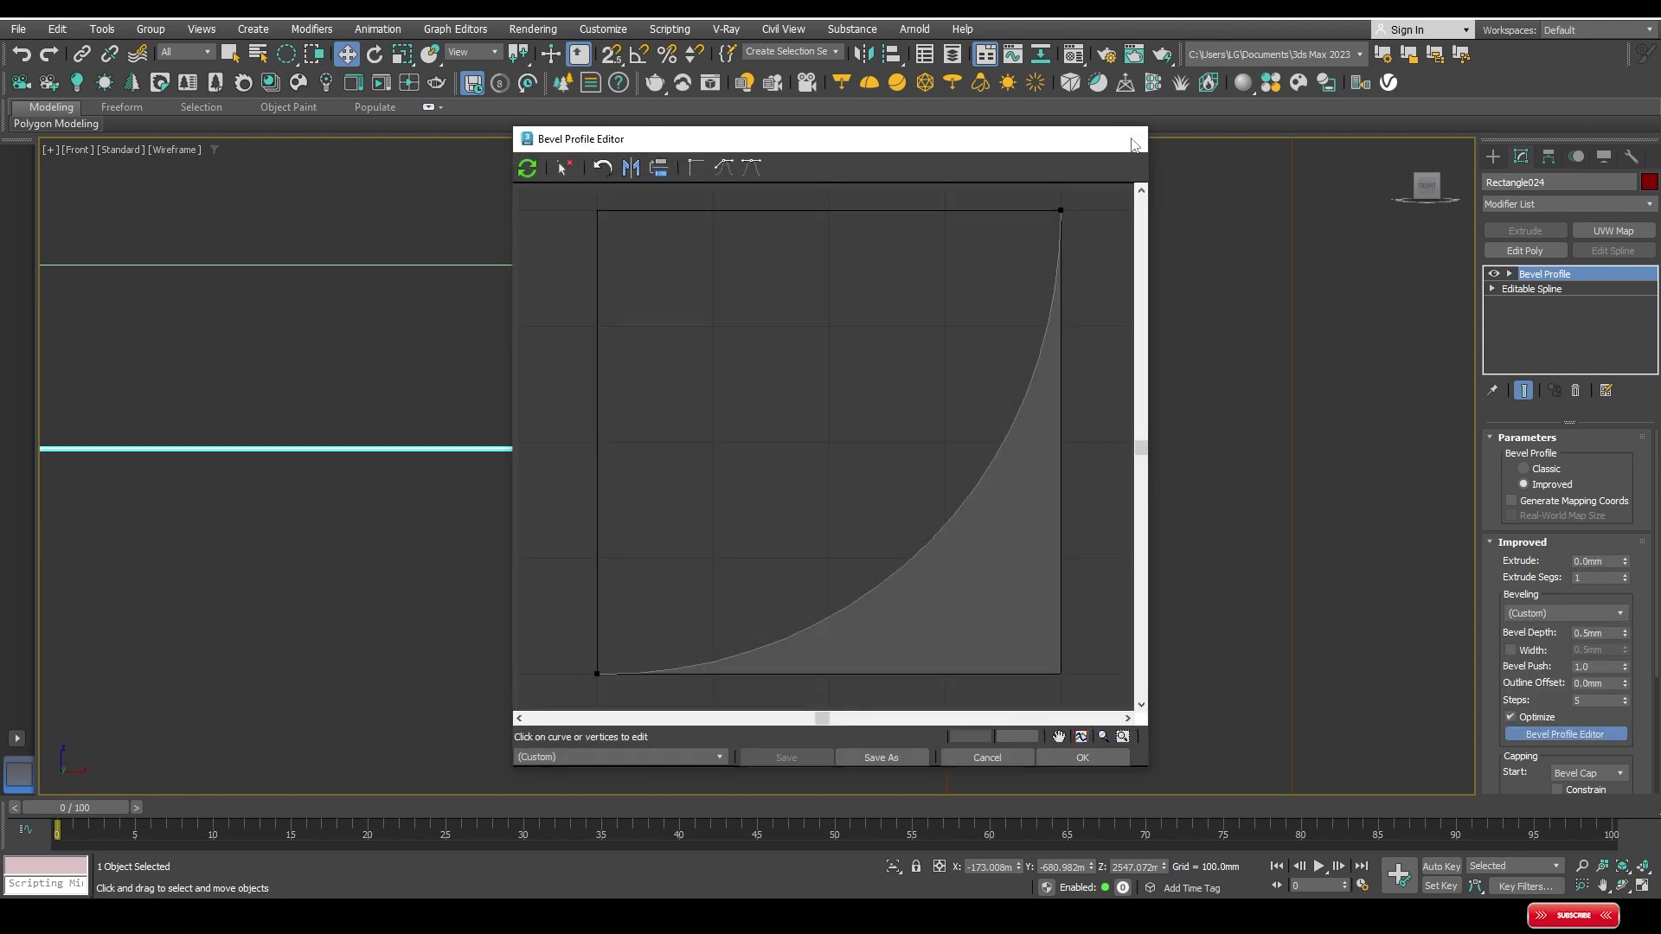
click(1129, 145)
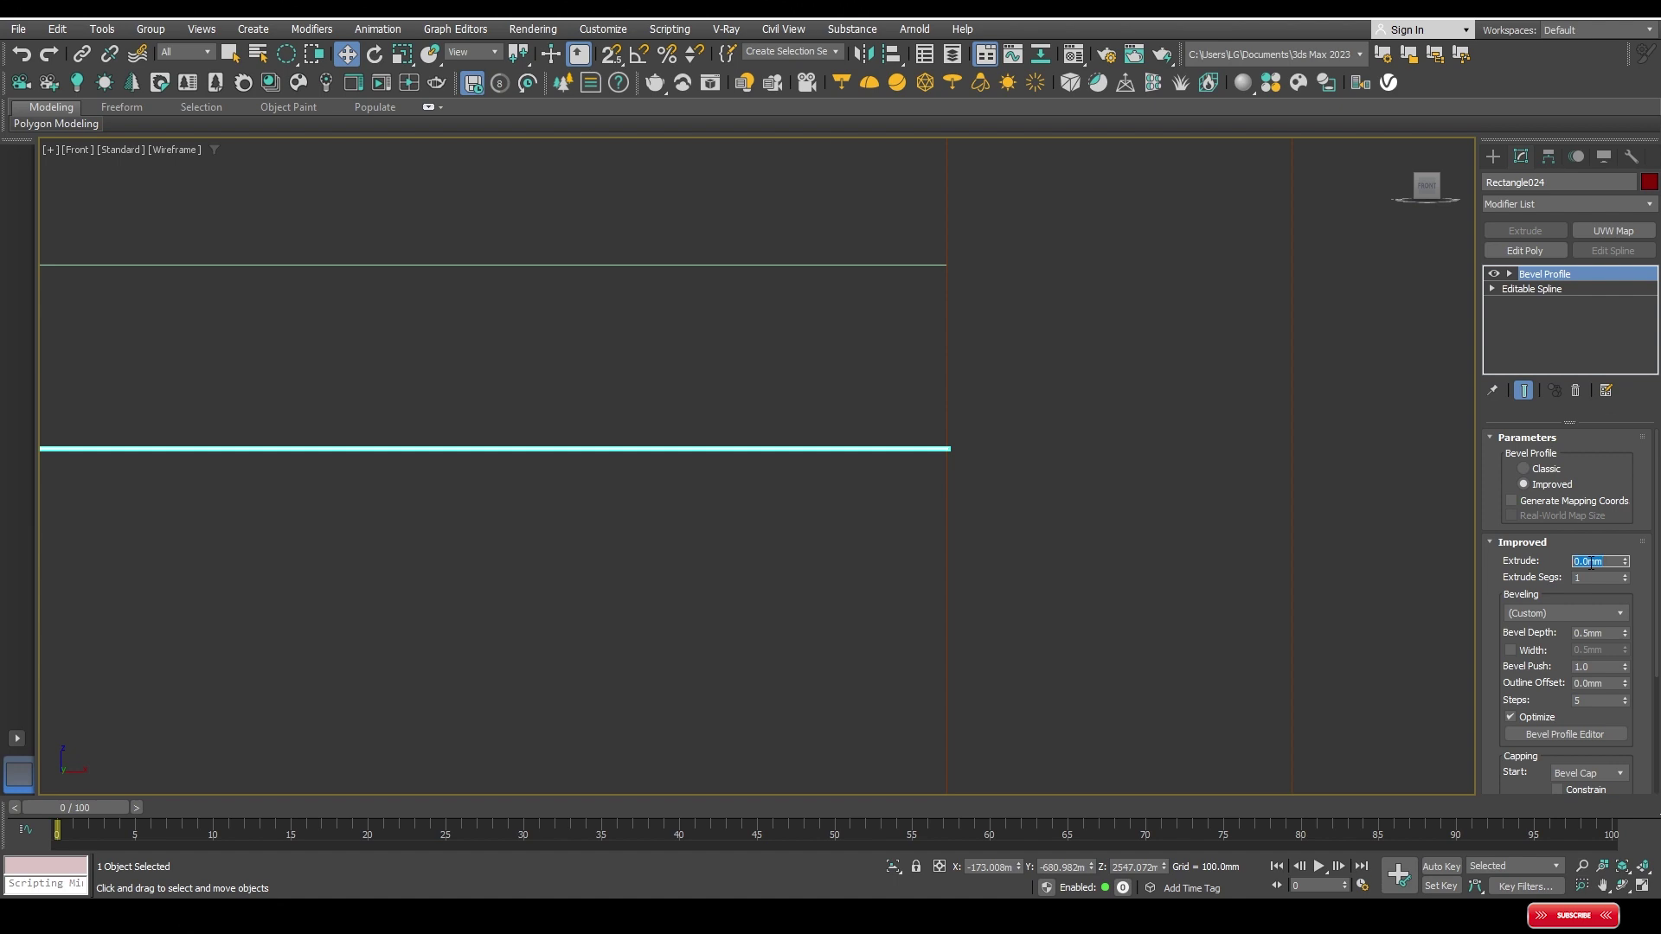
click(1593, 557)
text(50)
Step: Set the Bevel Profile extrusion depth to 50mm
key(Return)
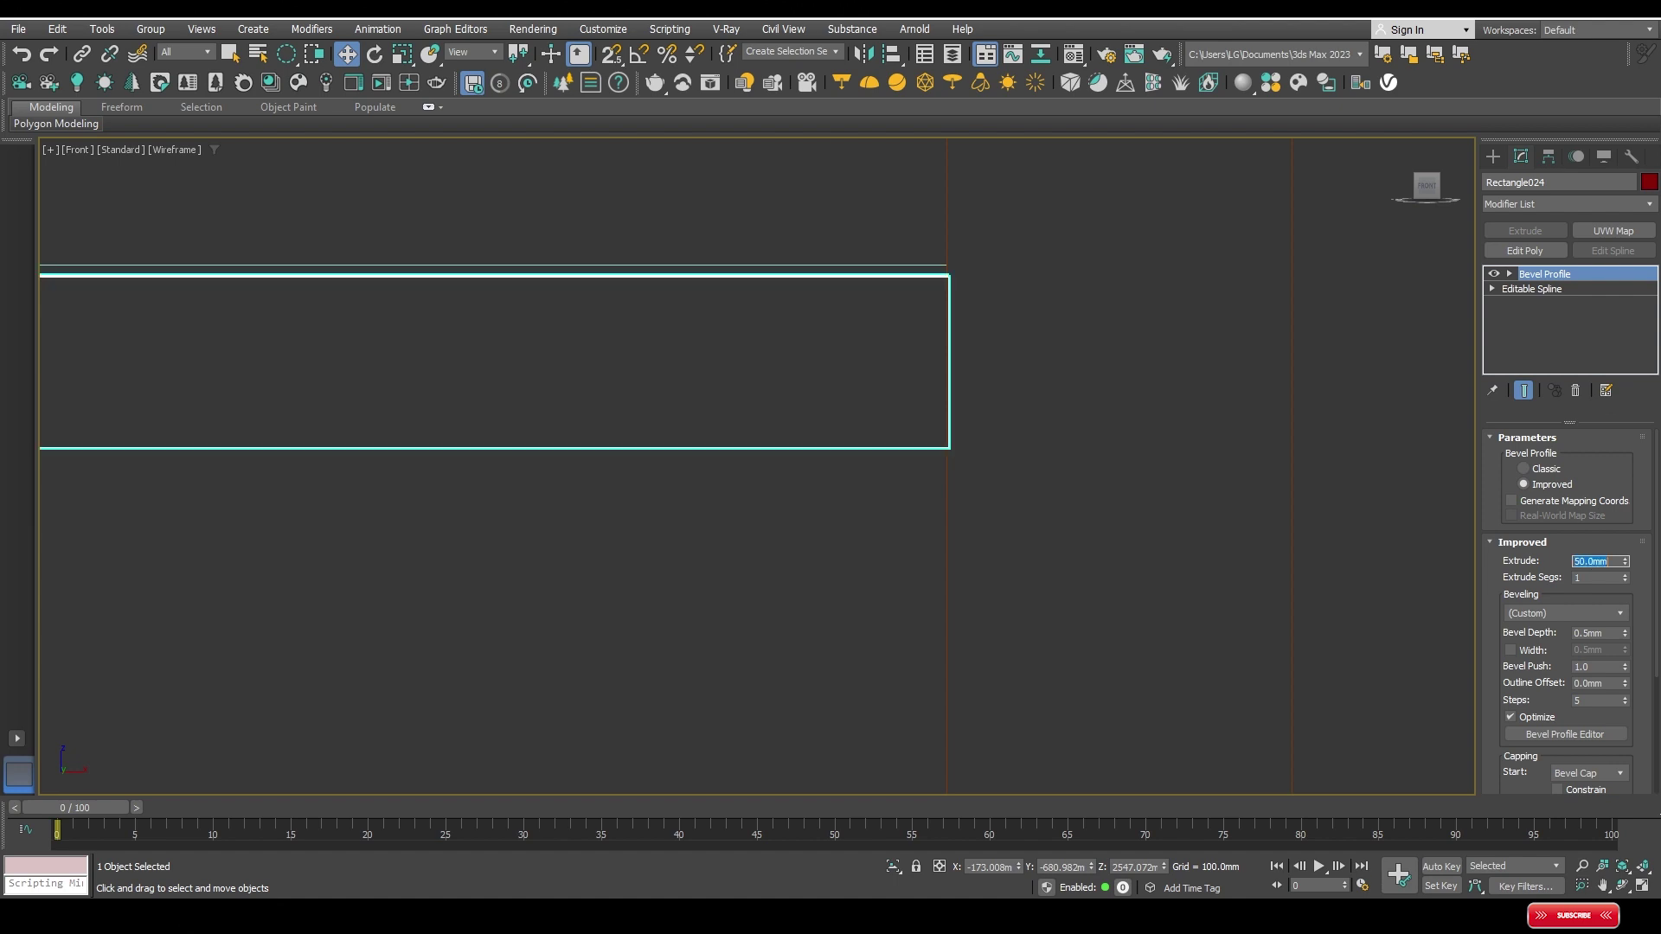
scroll(1014, 432, down, 5)
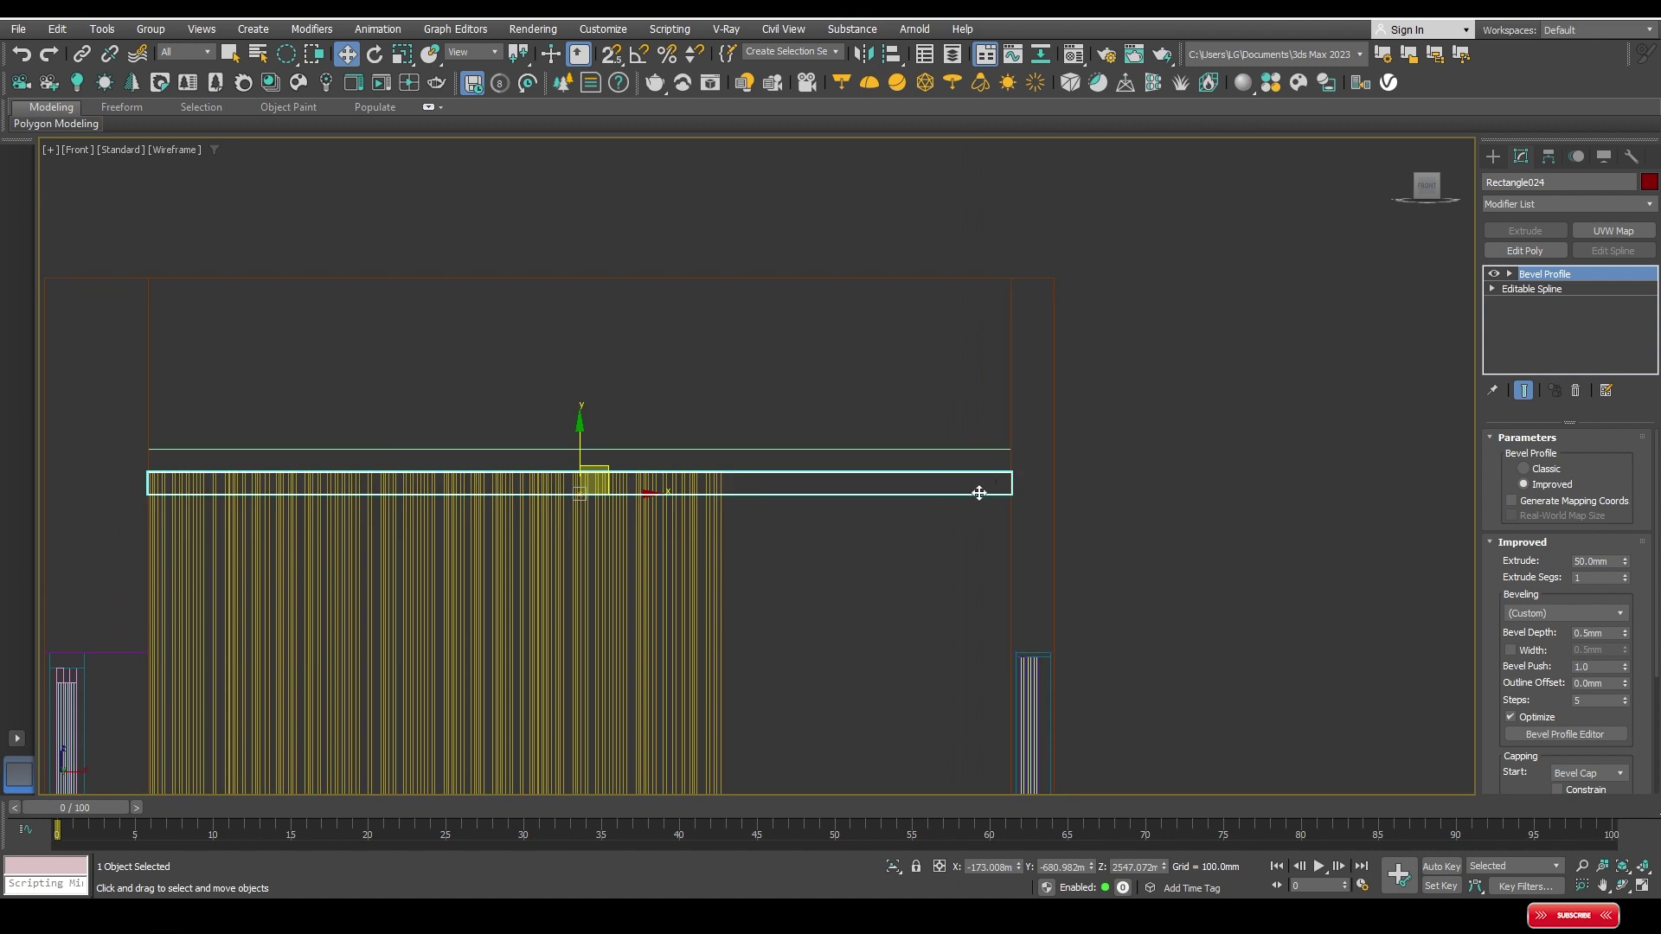
scroll(976, 489, up, 4)
scroll(998, 487, down, 1)
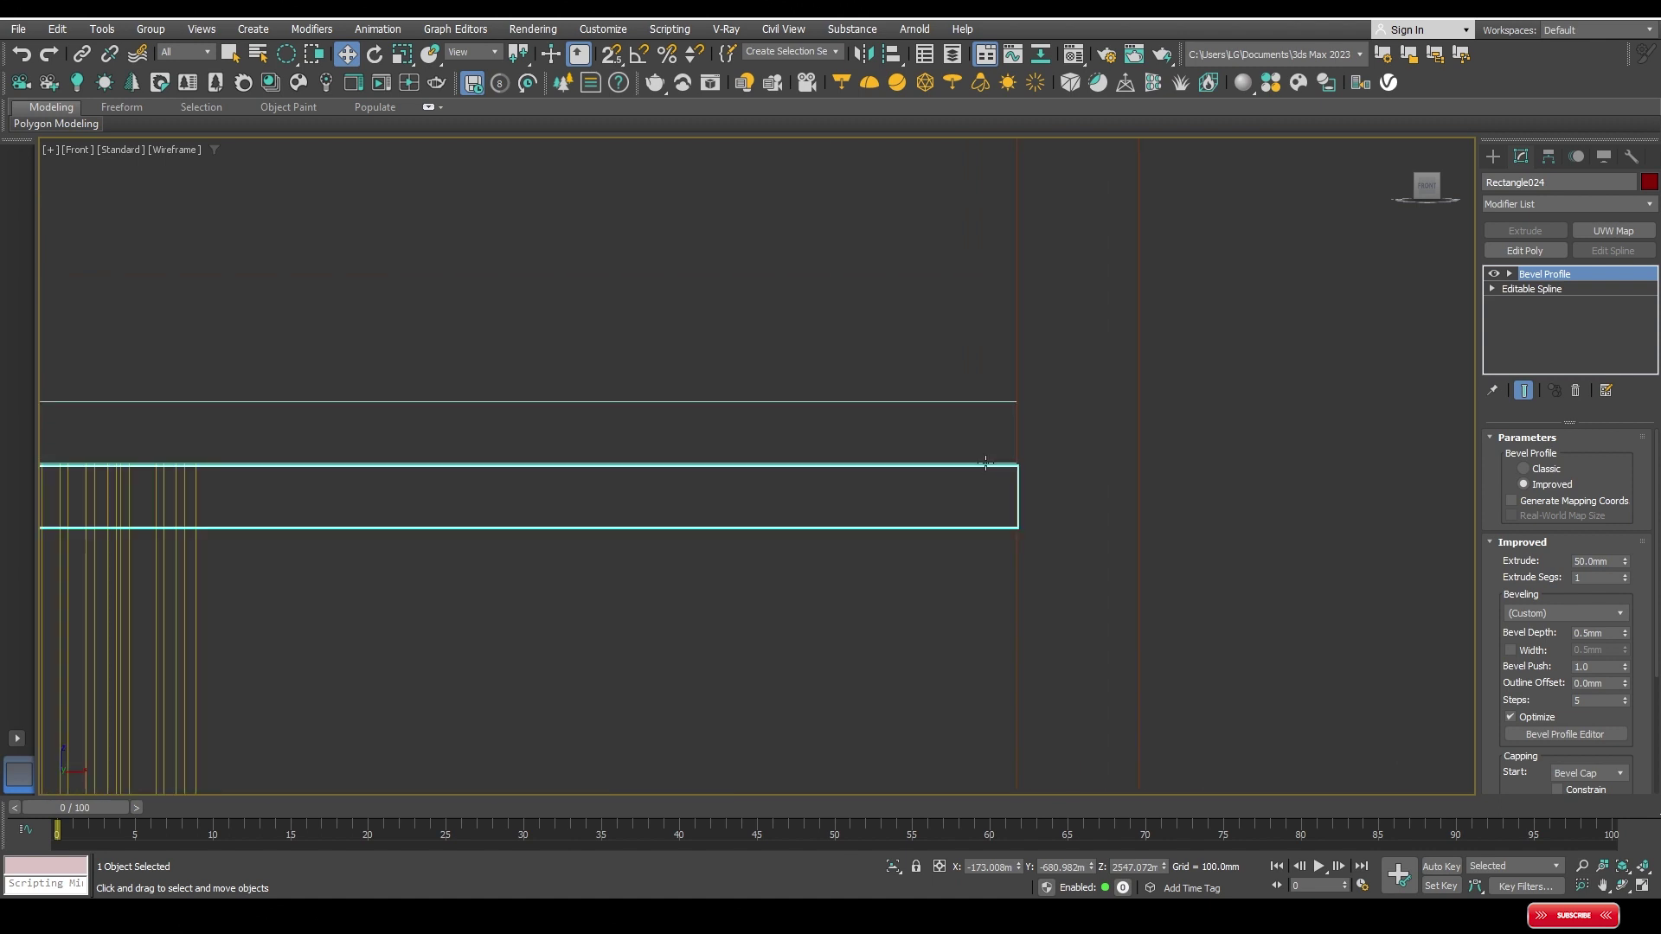
scroll(993, 468, down, 2)
Step: Choose the Concave bevel and raise Bevel Depth to about 6.09mm
click(1571, 613)
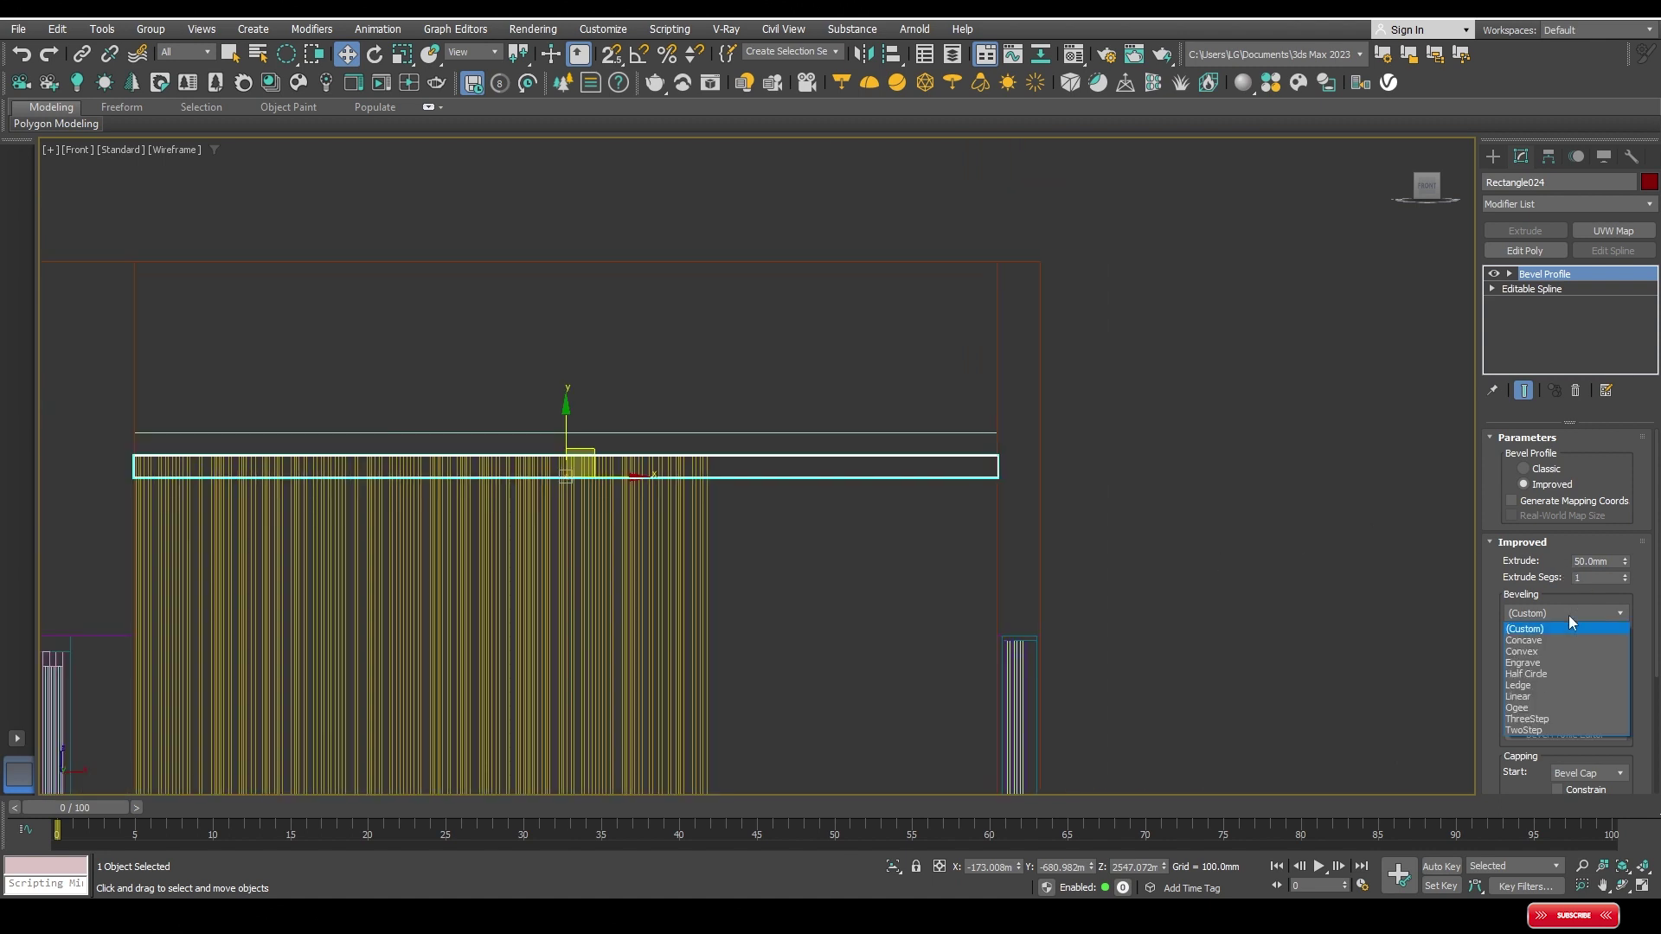
click(1545, 644)
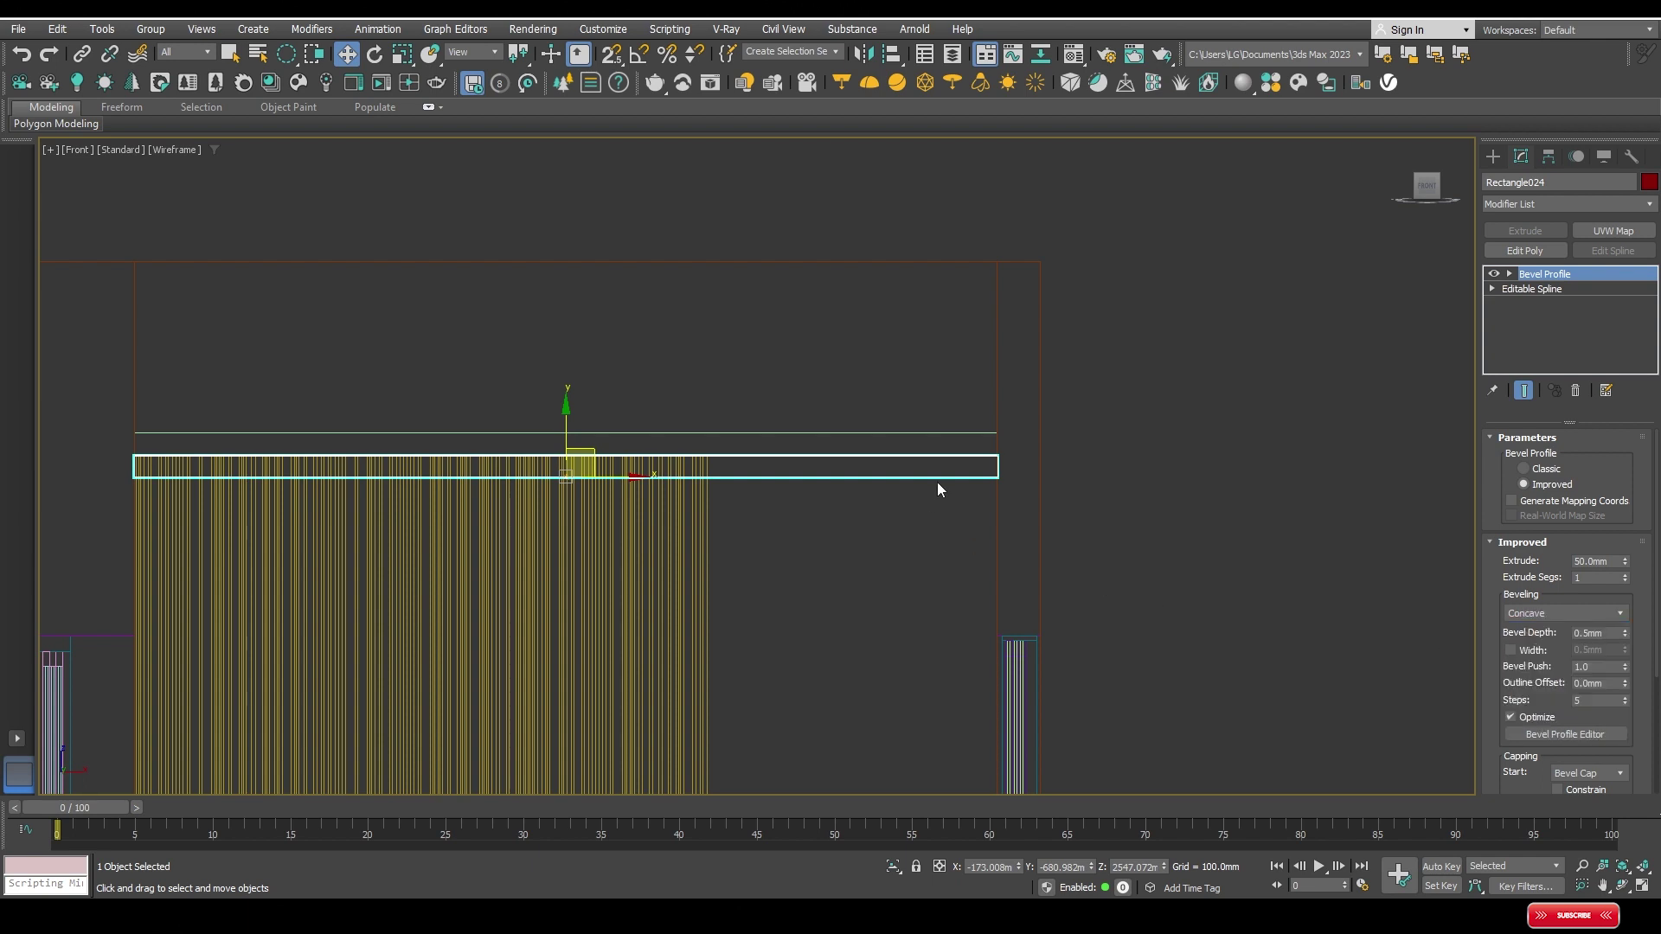
scroll(1004, 437, up, 5)
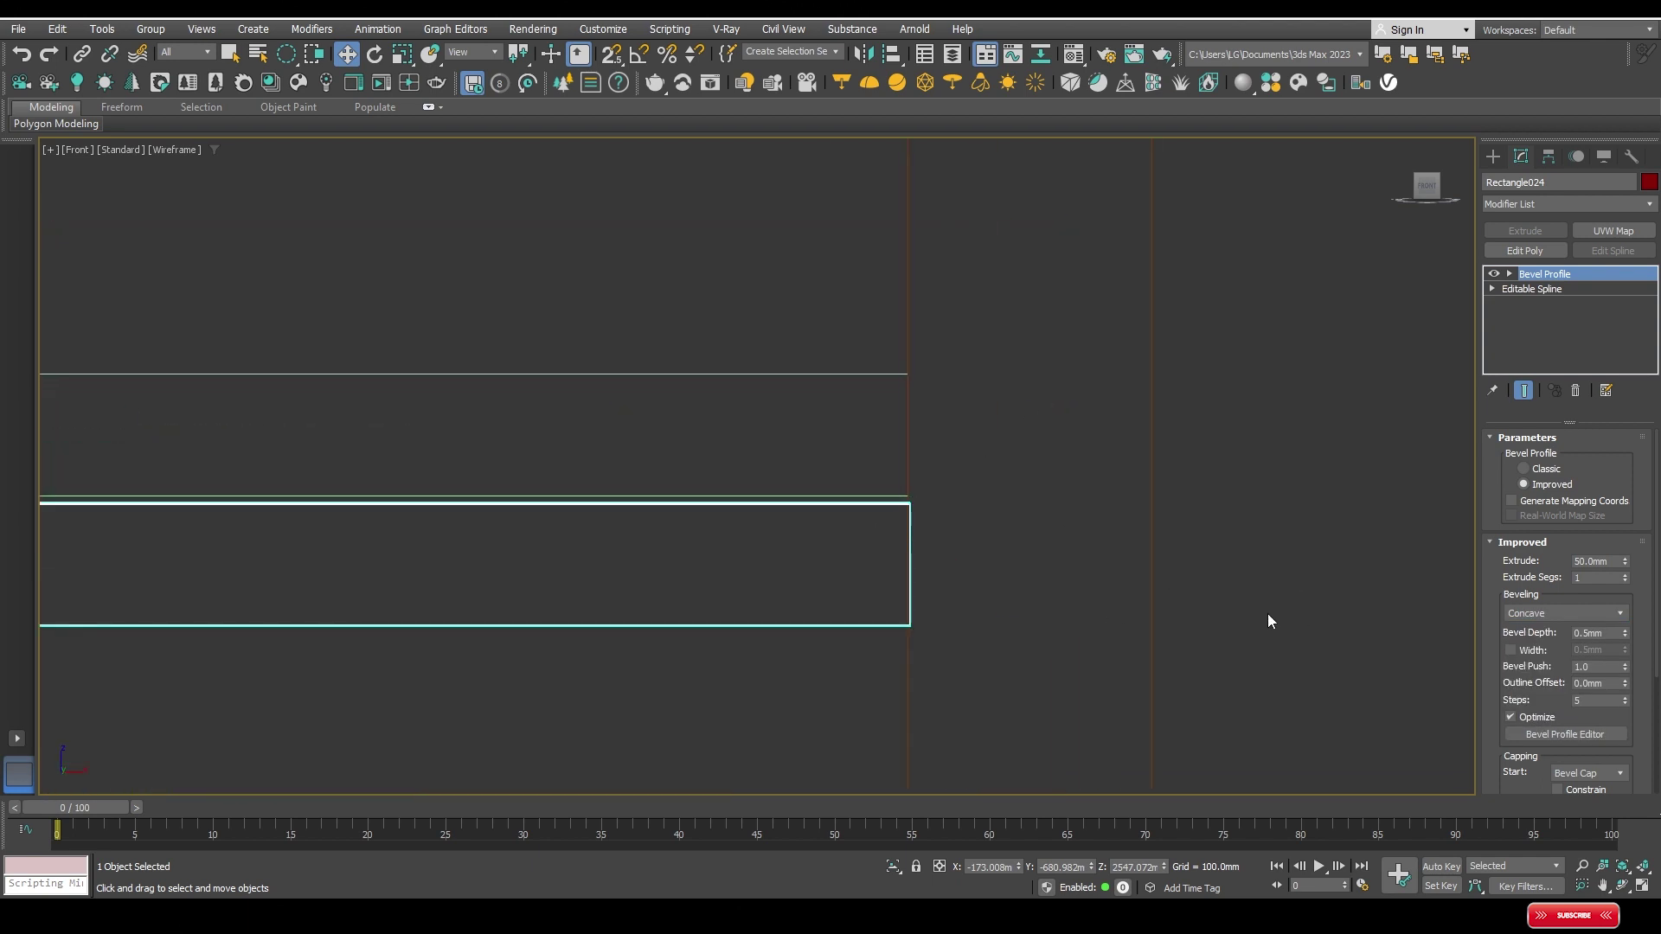
scroll(908, 510, up, 2)
scroll(912, 506, up, 1)
scroll(911, 507, down, 1)
scroll(969, 416, down, 1)
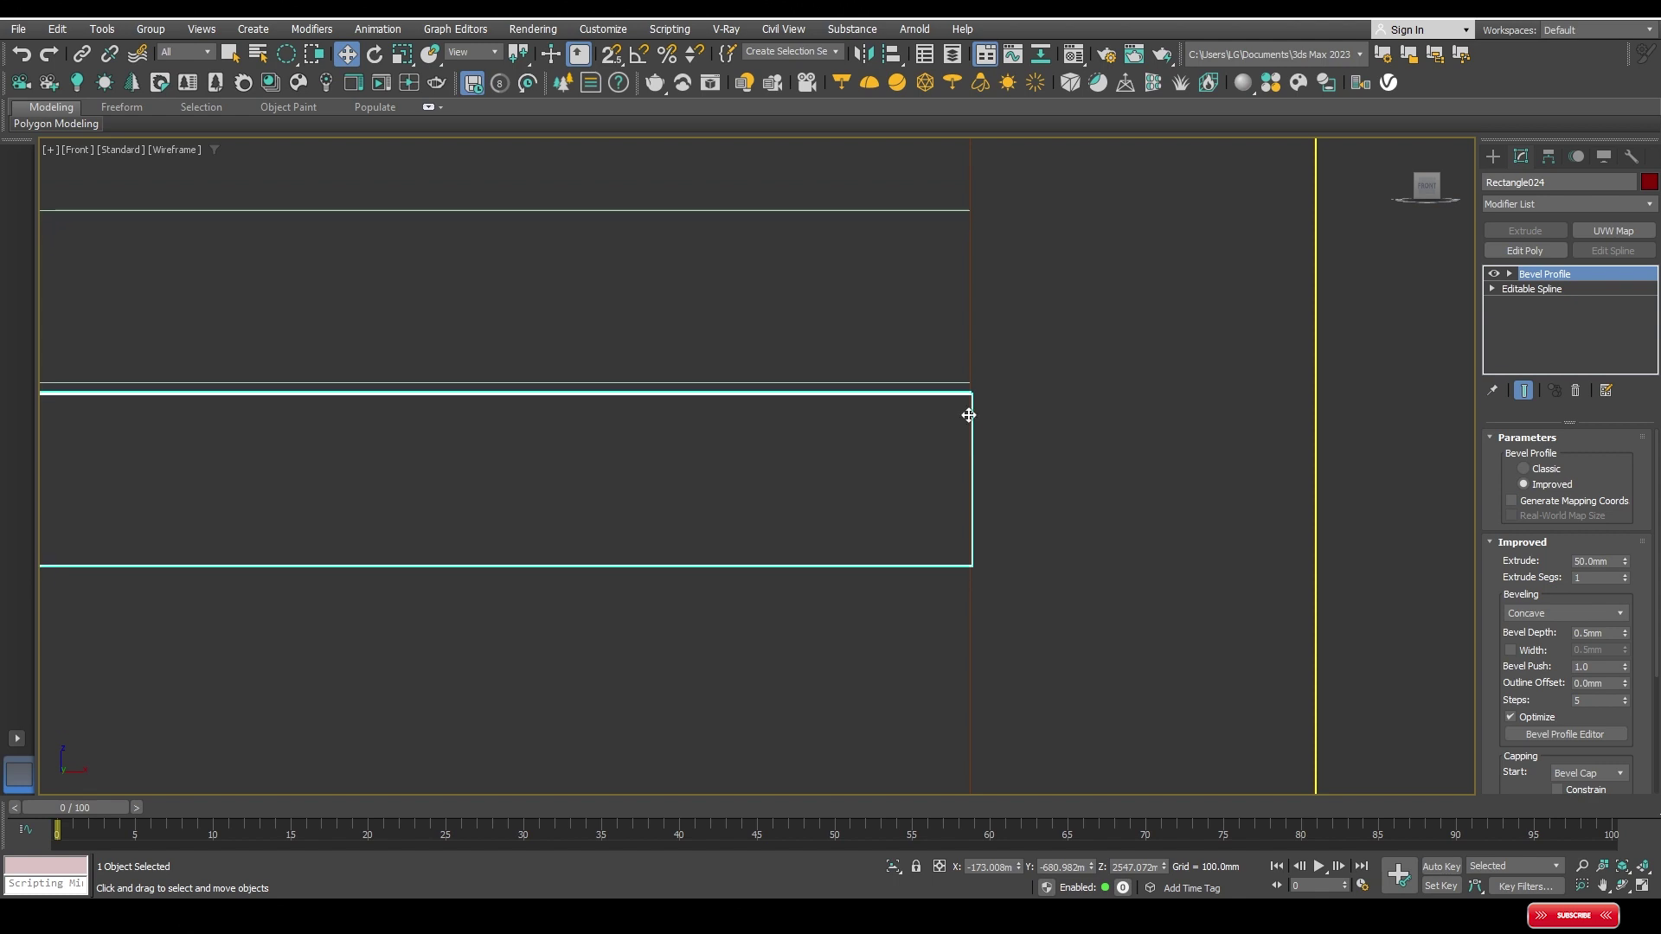
scroll(968, 415, up, 2)
scroll(956, 468, up, 1)
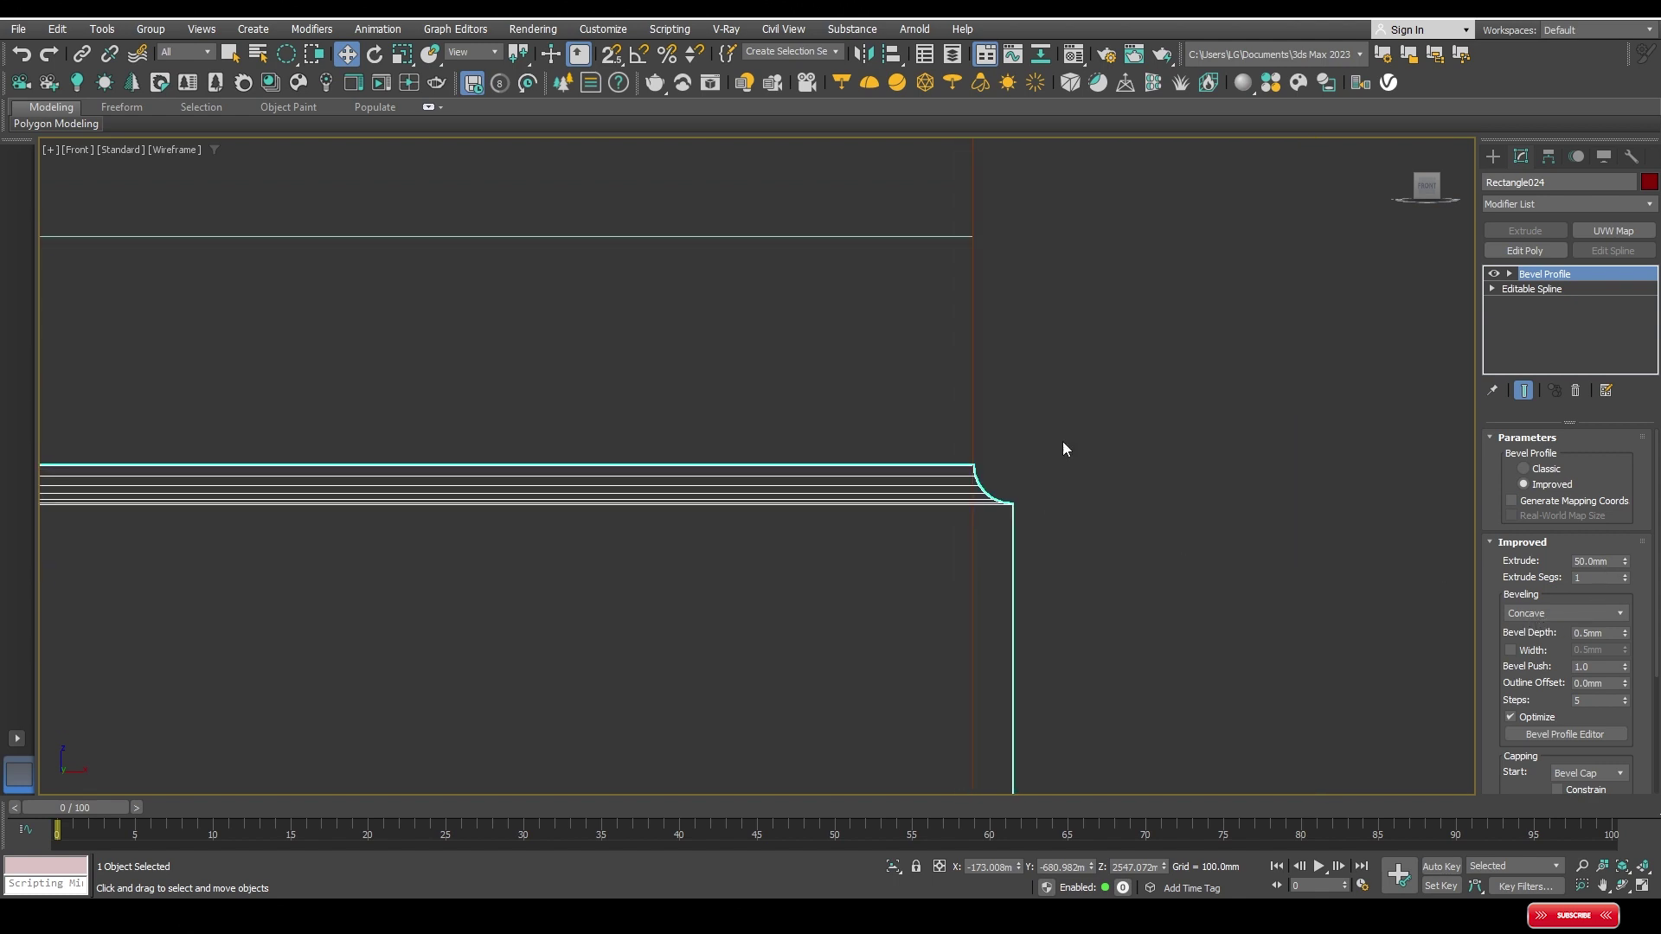
scroll(1125, 476, down, 3)
drag(1627, 639, 1546, 148)
scroll(1021, 372, down, 3)
Step: Switch to shaded Perspective and isolate the ceiling slab with the cornice
key(p)
scroll(967, 398, up, 3)
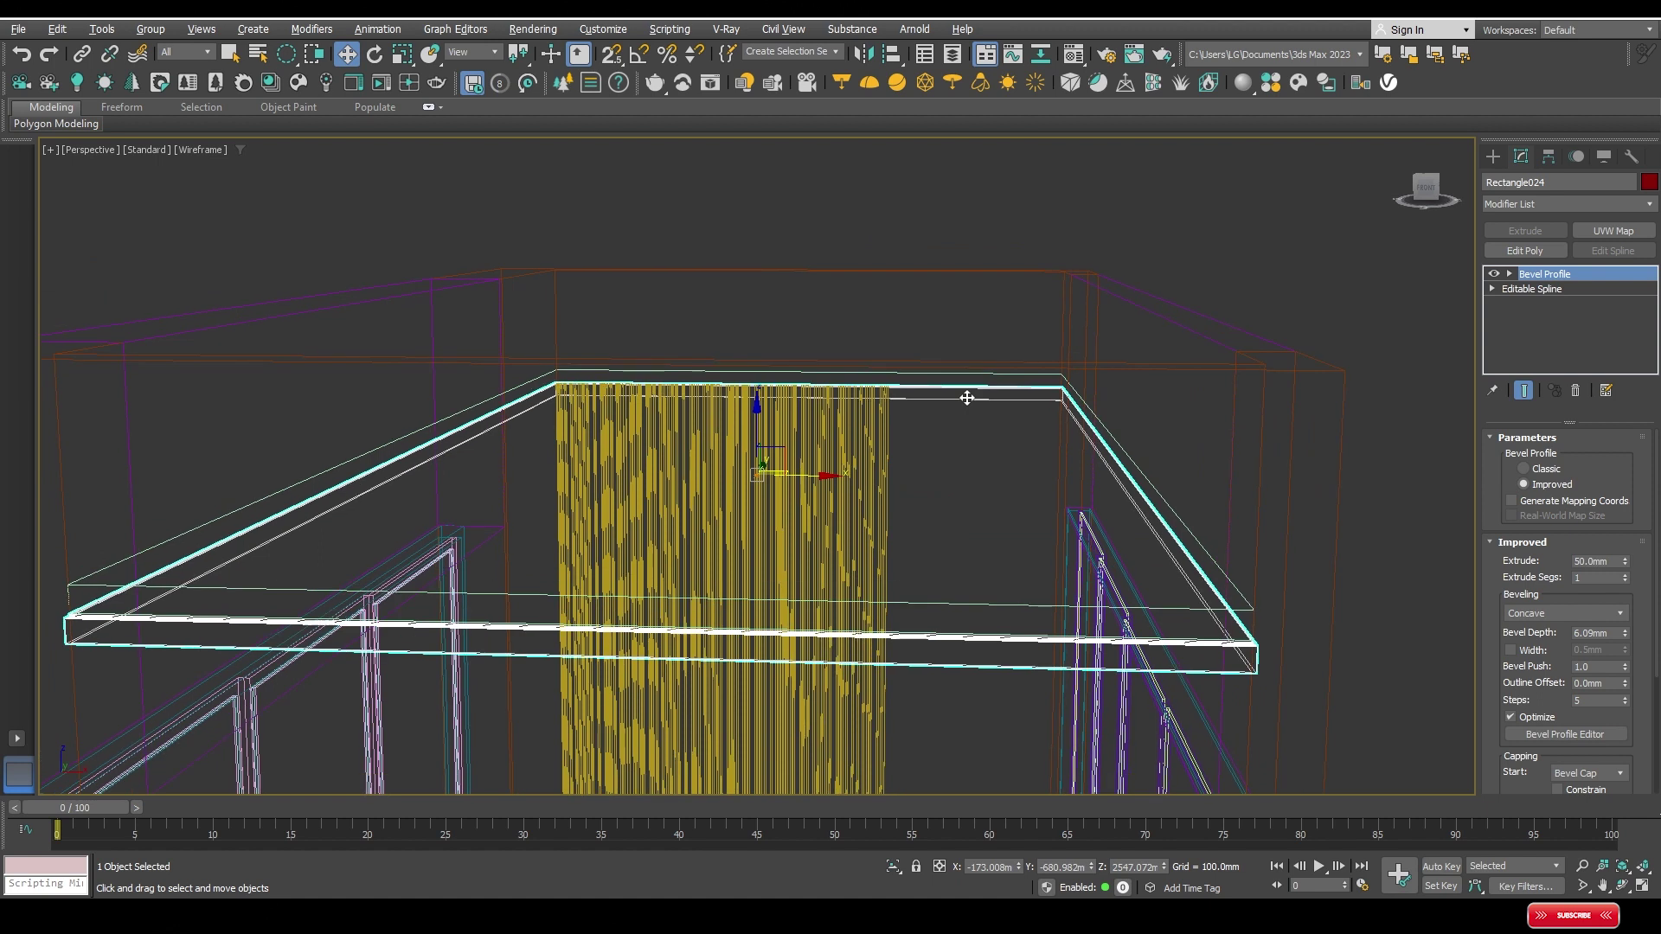
key(F3)
scroll(1004, 433, up, 3)
ctrl+click(954, 340)
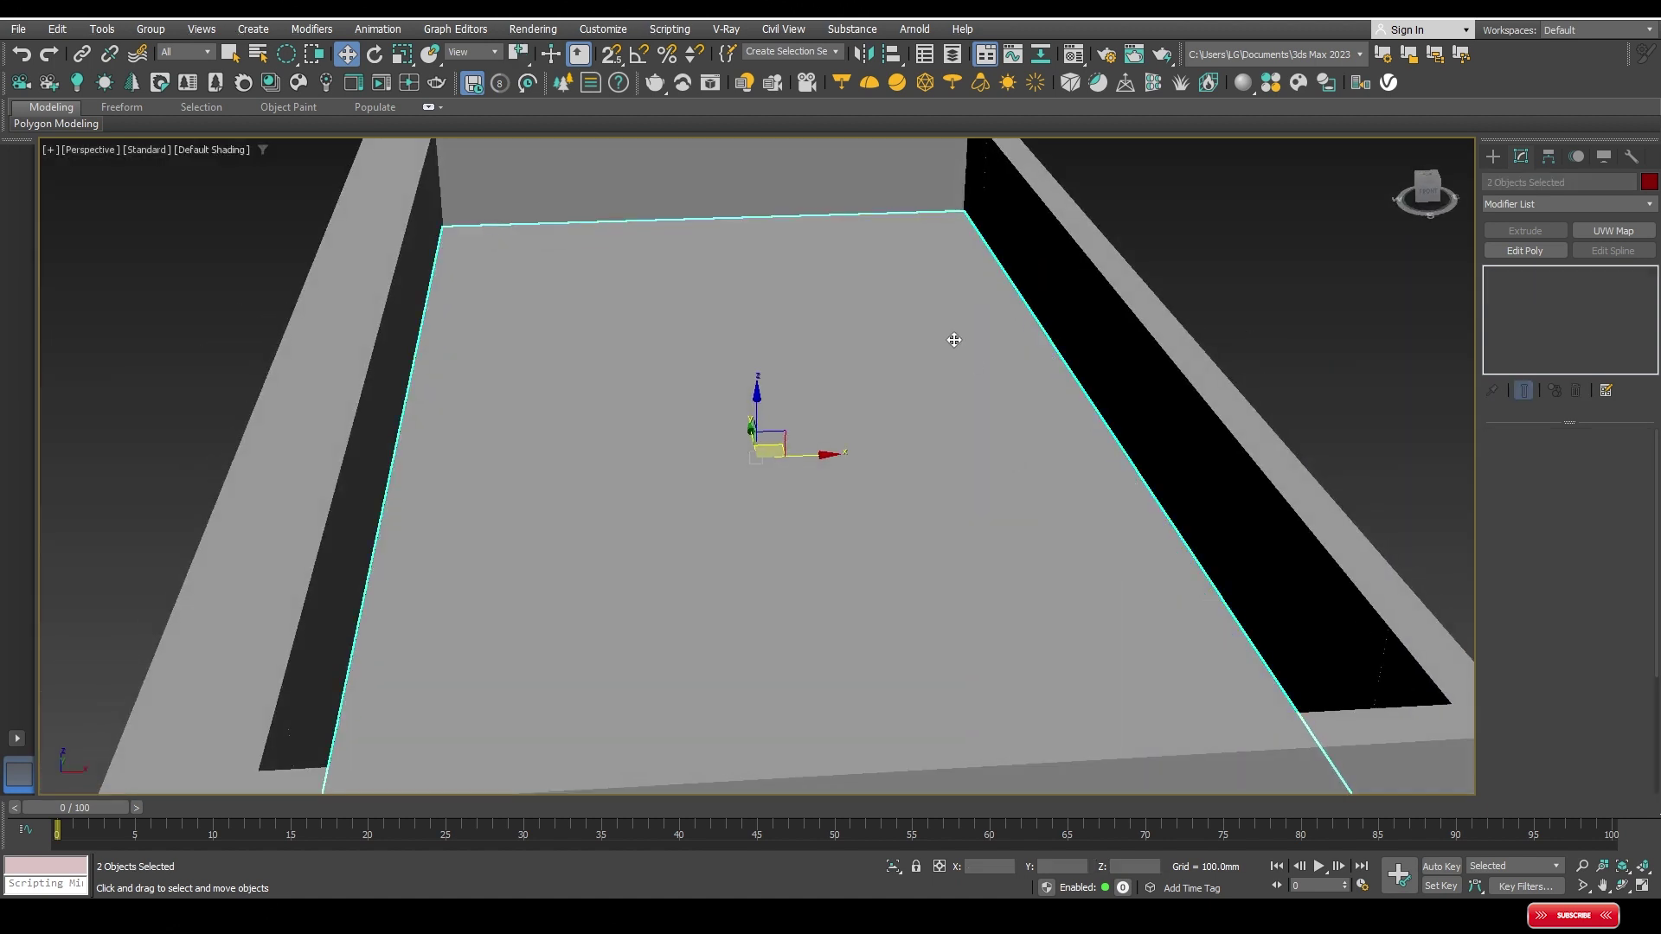
key(alt+q)
Step: Select only the cornice frame Rectangle024 and orbit in close to it
mouse_move(964, 408)
alt+middle_down()
mouse_move(964, 352)
mouse_move(1090, 346)
mouse_move(1029, 448)
alt+middle_up()
click(1029, 447)
scroll(934, 475, up, 3)
click(934, 375)
mouse_move(934, 374)
alt+middle_down()
mouse_move(1002, 304)
mouse_move(907, 386)
mouse_move(1124, 400)
alt+middle_up()
scroll(934, 360, up, 3)
scroll(1124, 399, up, 3)
scroll(1124, 399, down, 3)
scroll(1124, 407, up, 3)
scroll(1124, 412, down, 3)
middle_drag(1124, 412, 1075, 438)
scroll(1066, 441, up, 1)
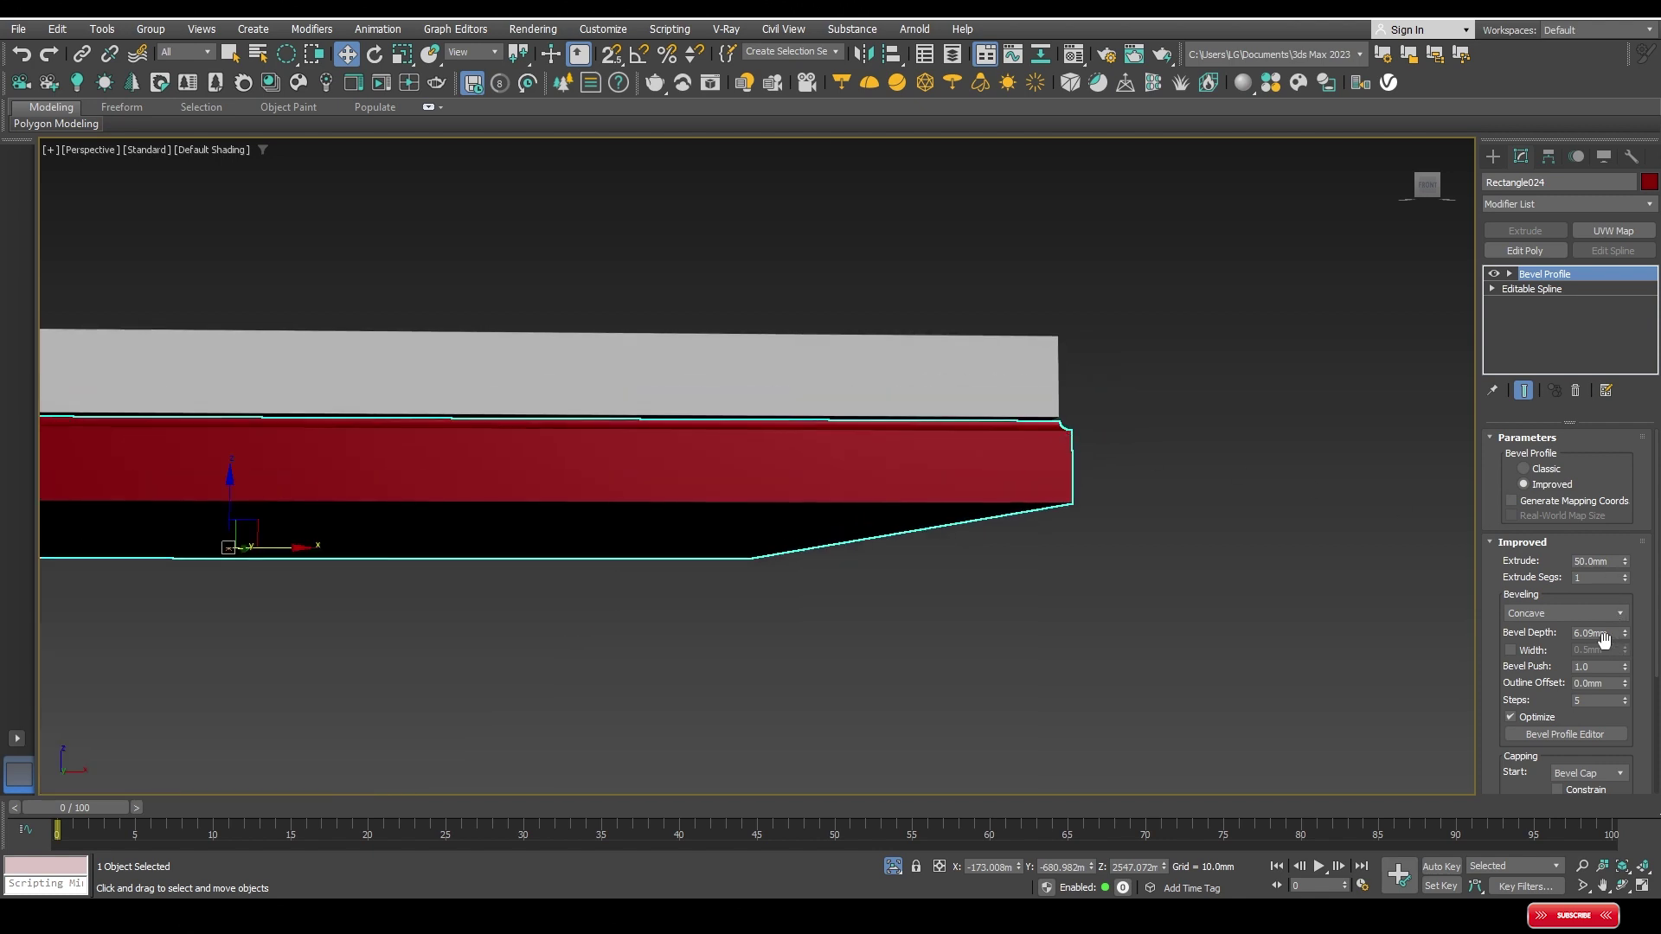
Step: Set the concave Bevel Depth to 20mm and orbit to inspect the curved edge
text(20)
key(Return)
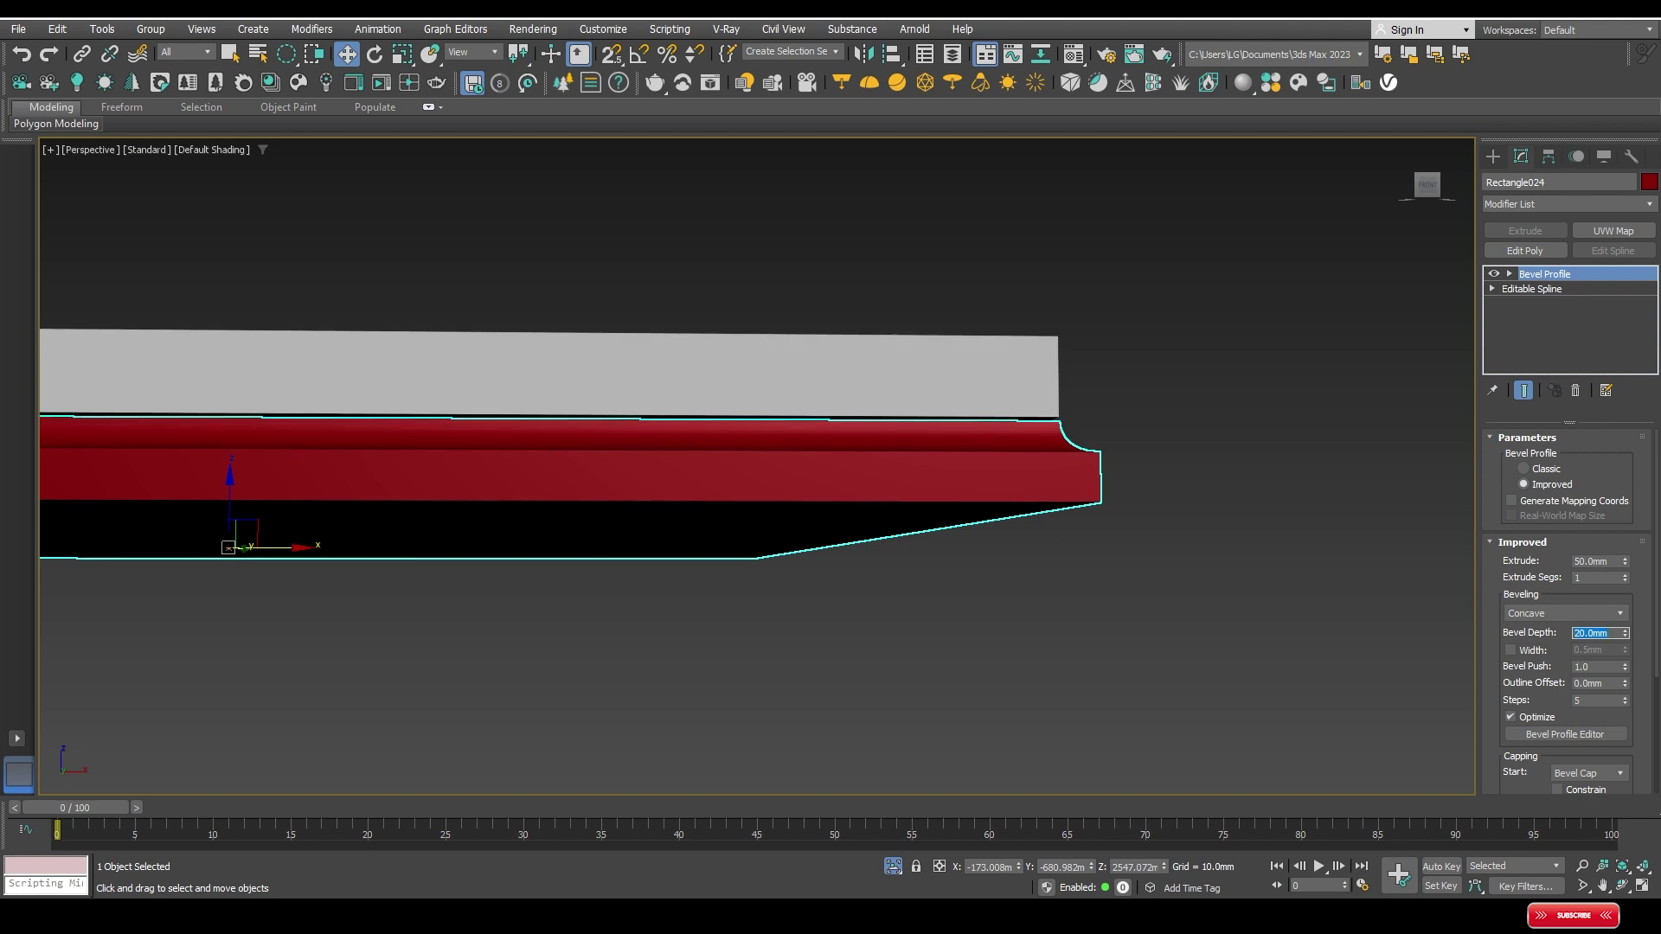
scroll(968, 464, up, 4)
scroll(972, 467, down, 2)
mouse_move(972, 467)
alt+middle_down()
mouse_move(973, 340)
mouse_move(946, 508)
mouse_move(927, 433)
alt+middle_up()
scroll(973, 515, up, 3)
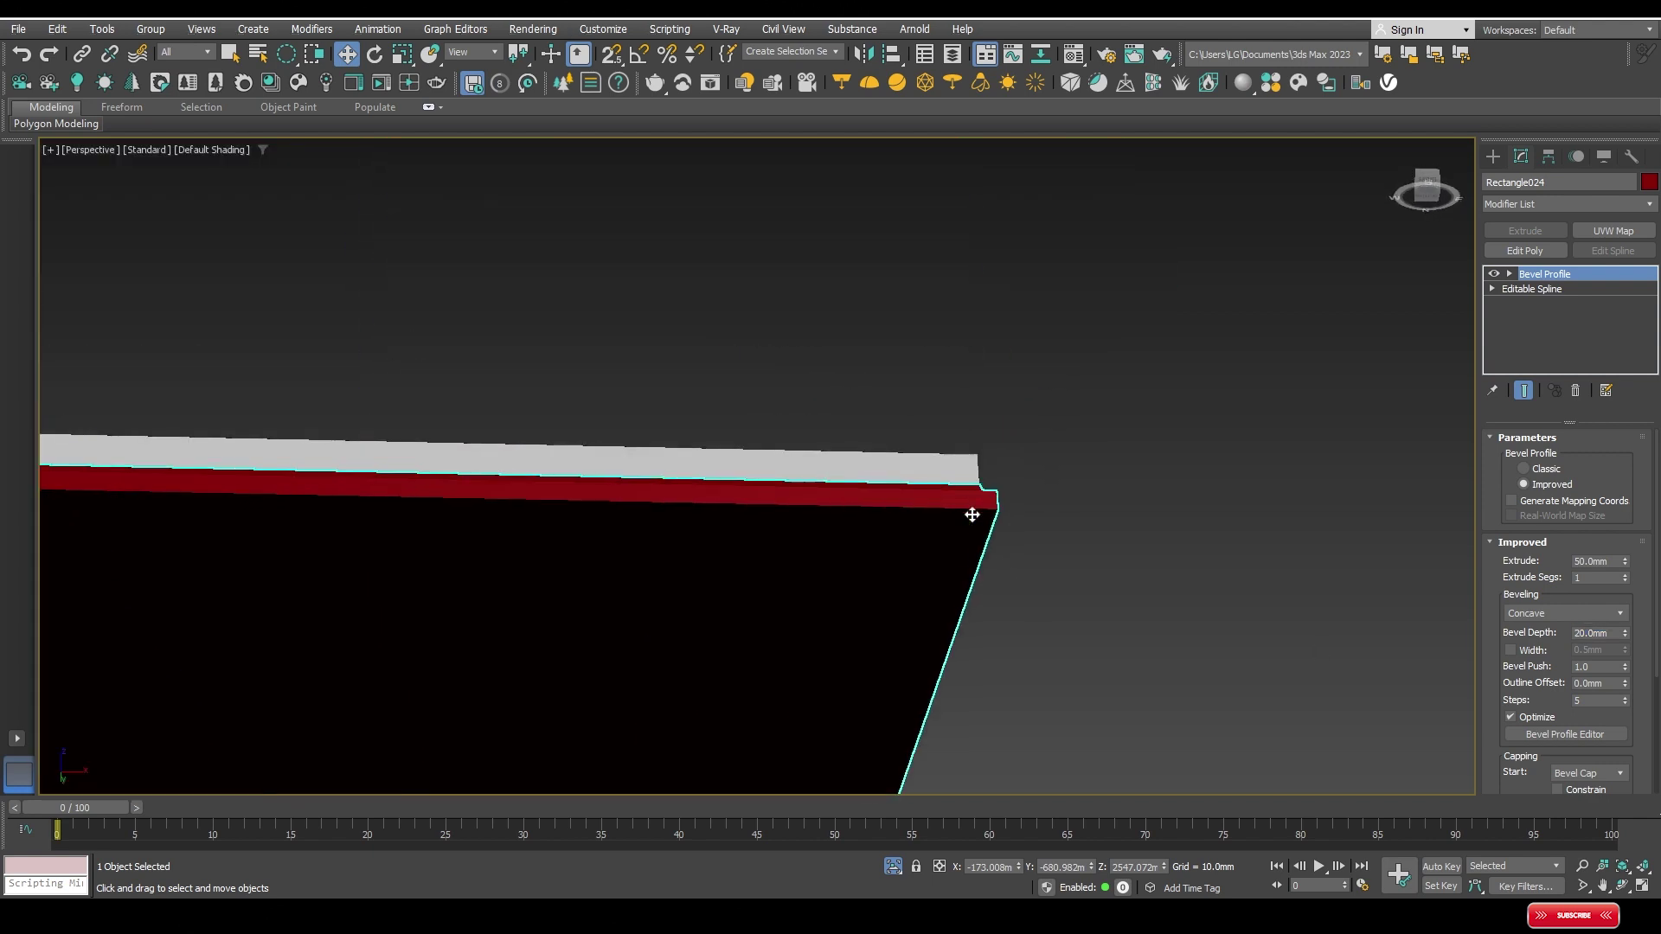
mouse_move(977, 496)
alt+middle_down()
mouse_move(1004, 612)
mouse_move(1375, 461)
alt+middle_up()
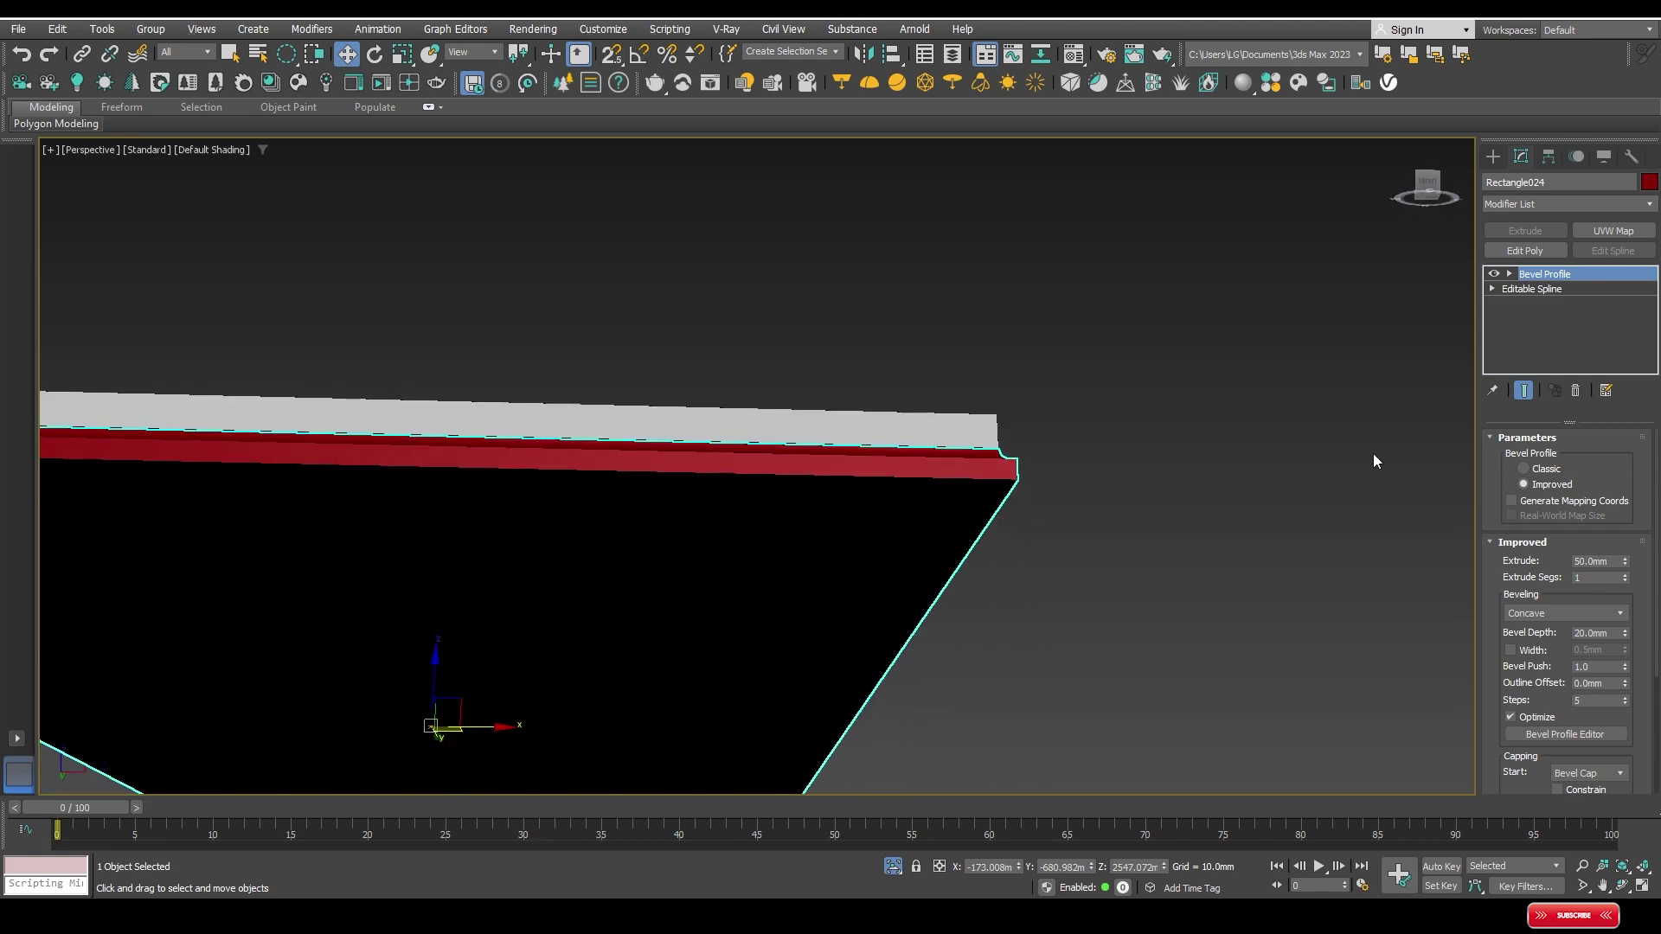
Step: Enter the Editable Spline's Spline sub-object level with Show End Result on
click(1492, 288)
click(1521, 333)
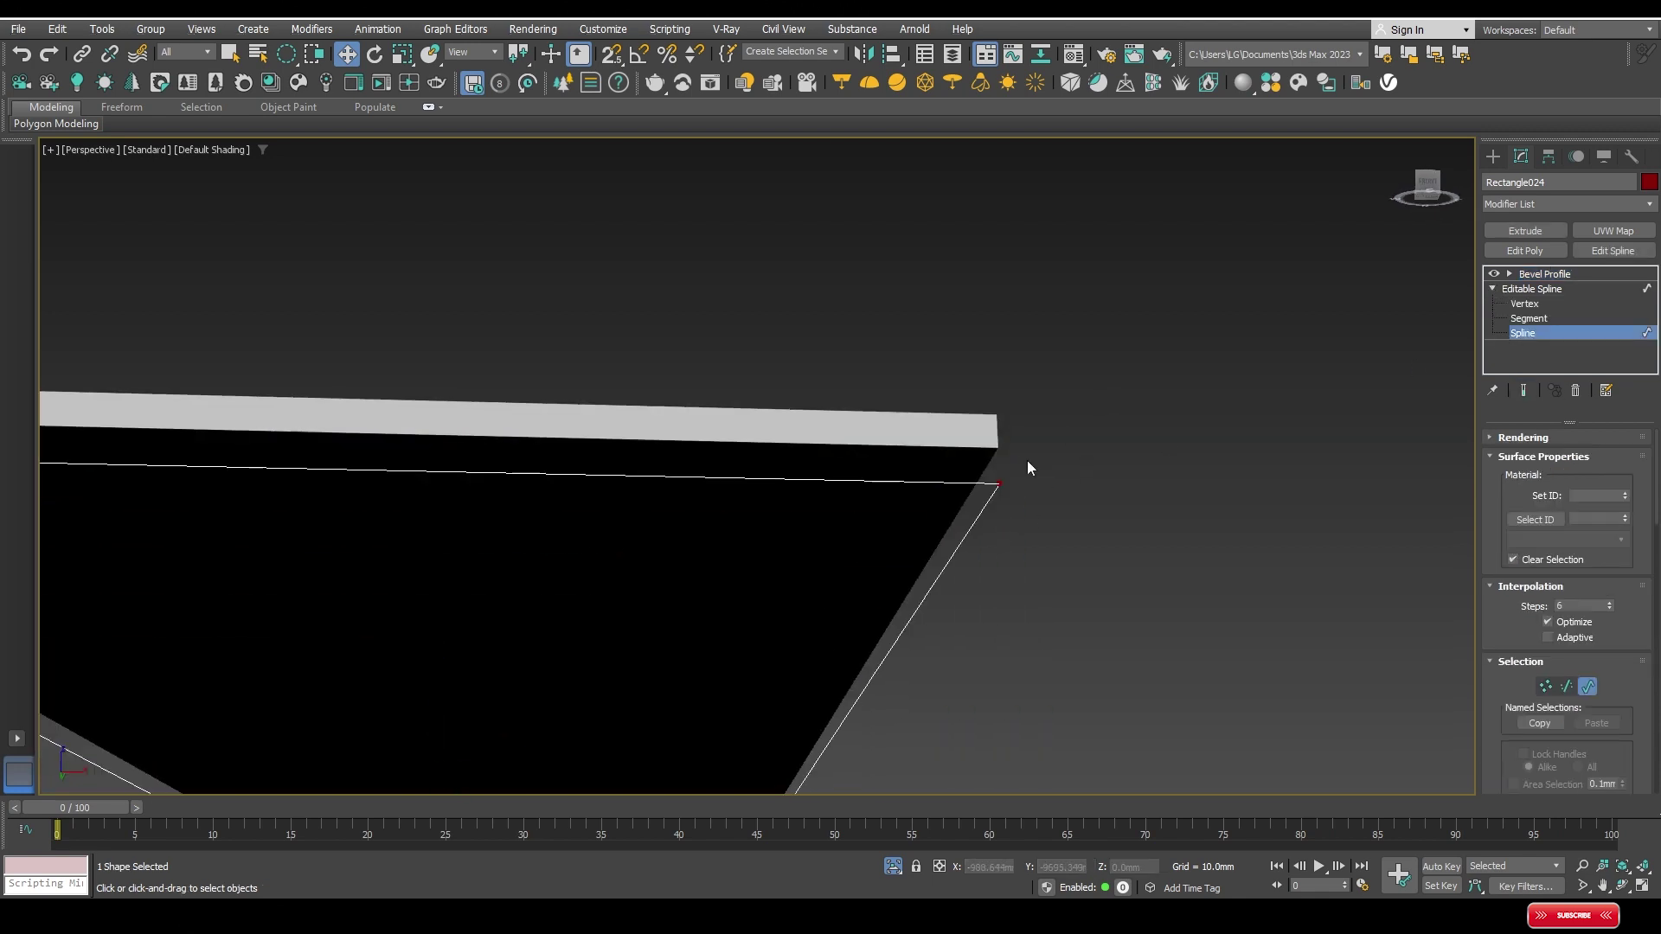
click(1524, 393)
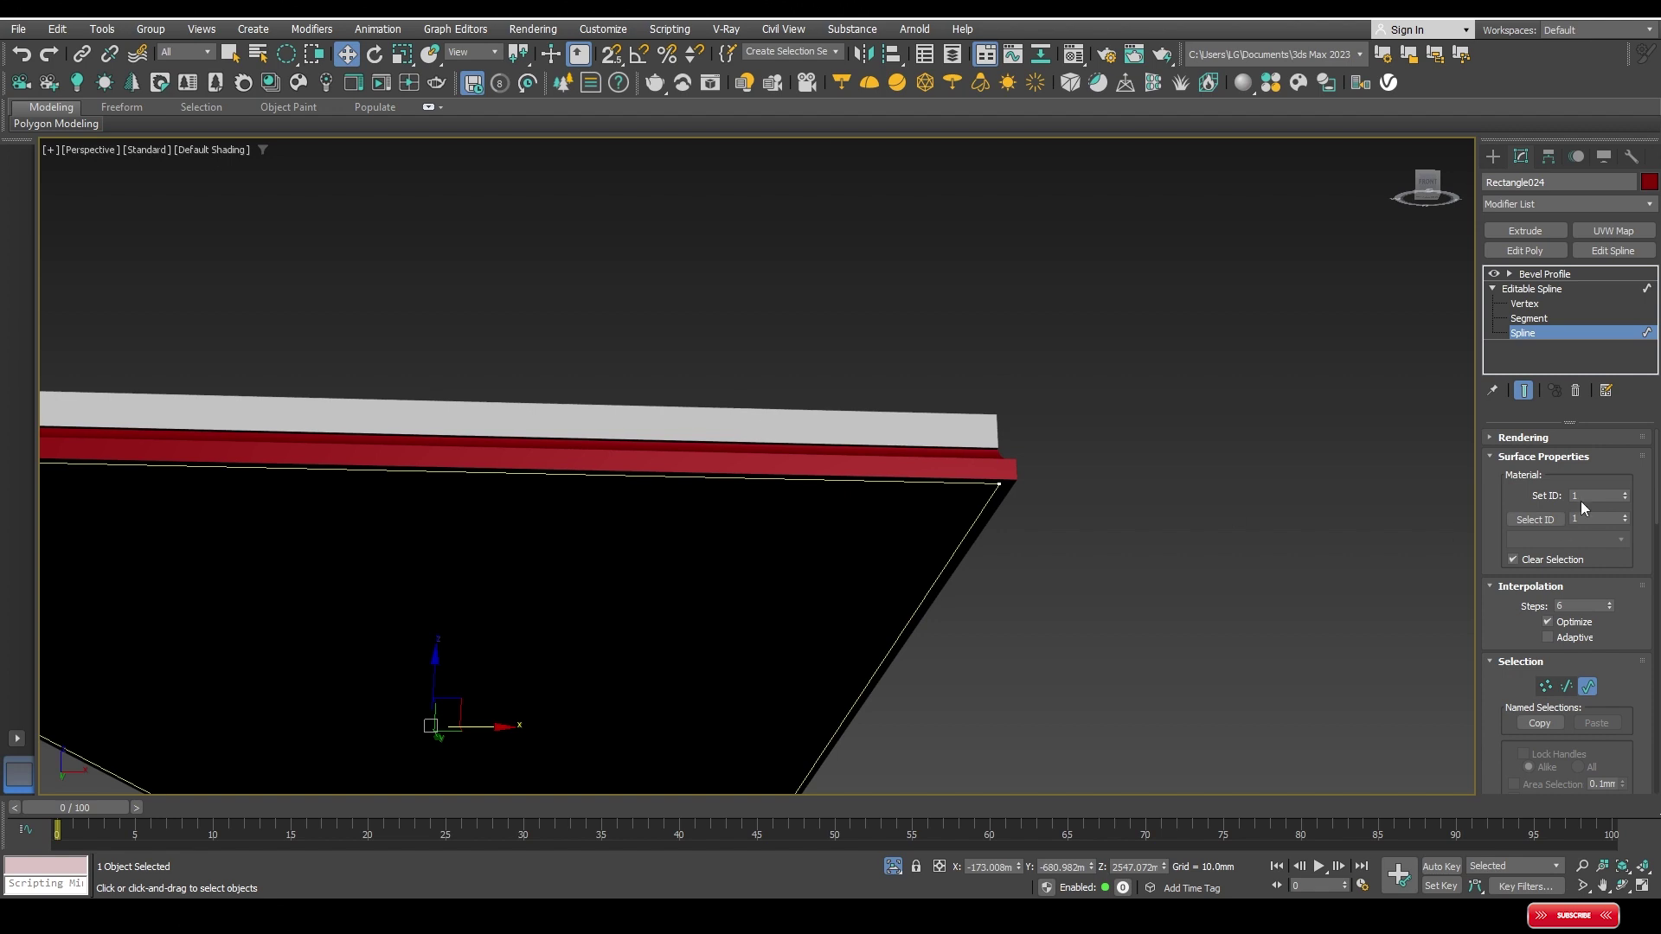
drag(1495, 507, 1520, 317)
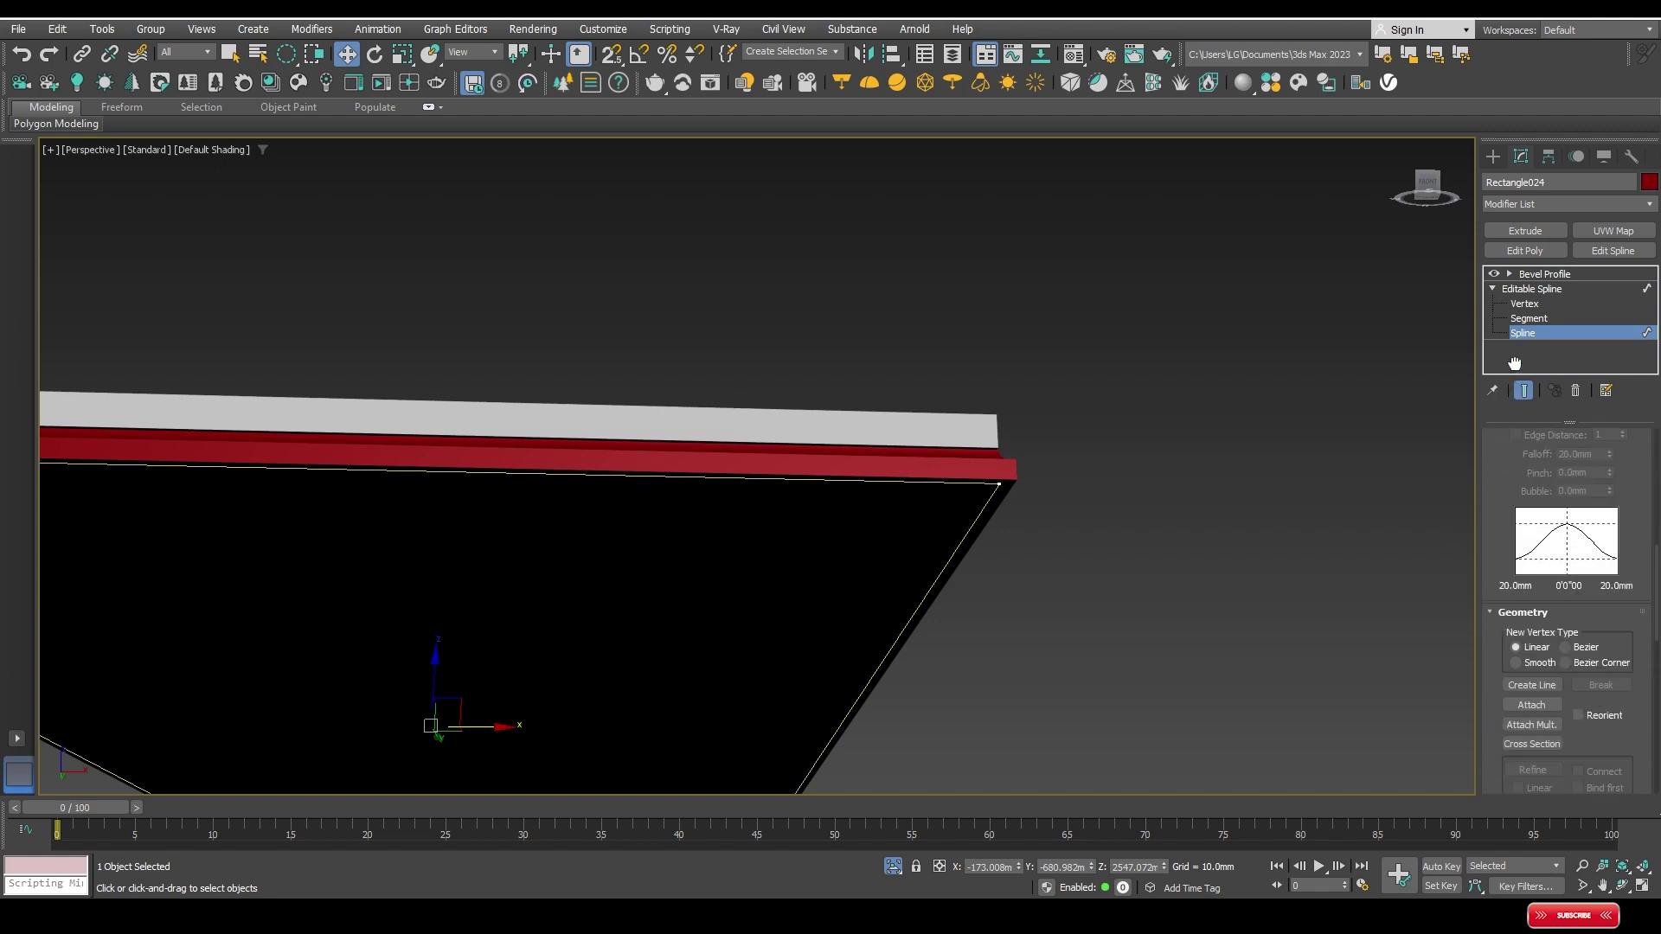
drag(1589, 578, 1622, 452)
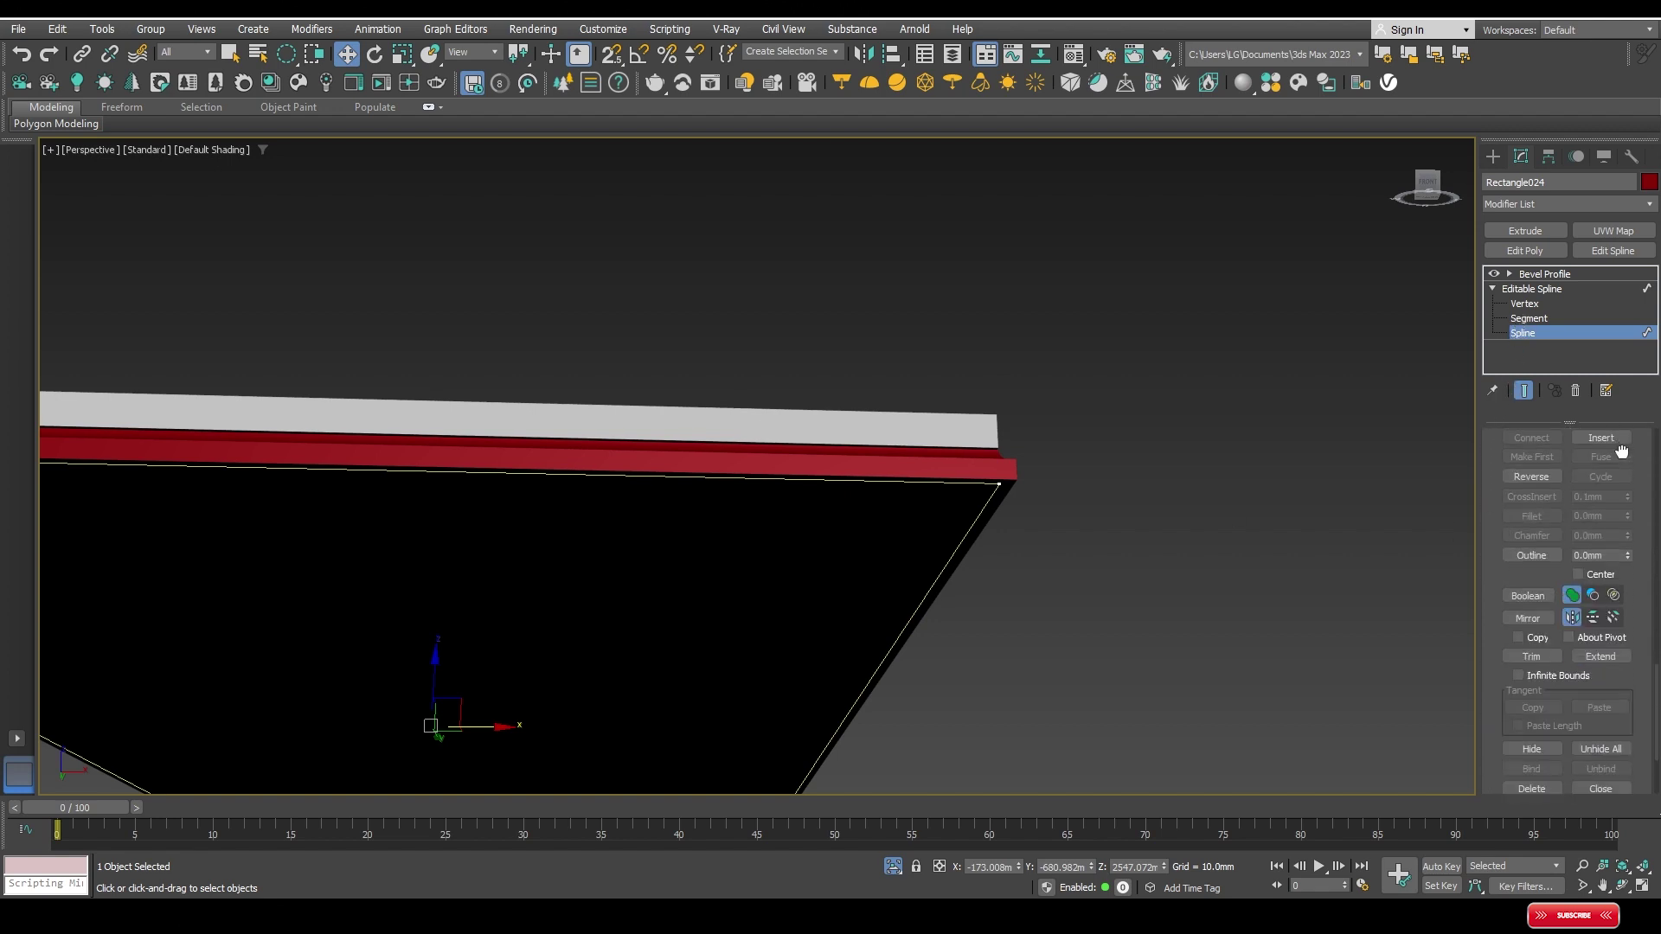
Step: Outline the spline to create an inner offset copy of the path
click(1530, 556)
drag(993, 493, 986, 501)
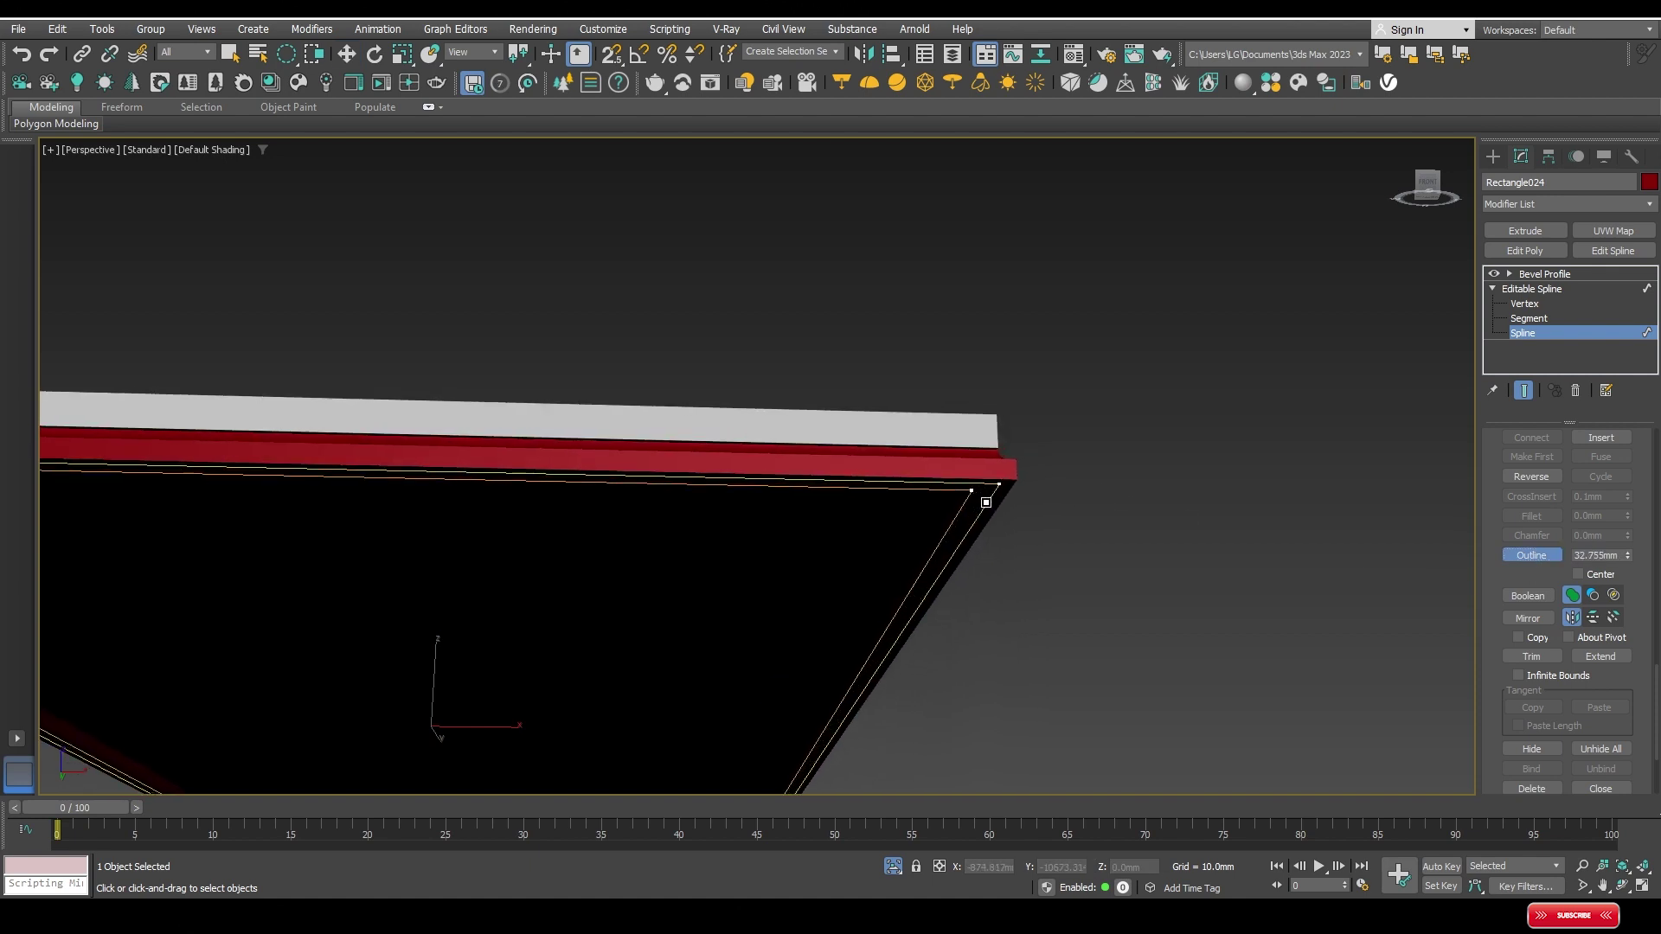
scroll(976, 472, up, 5)
scroll(935, 582, down, 5)
scroll(926, 627, down, 2)
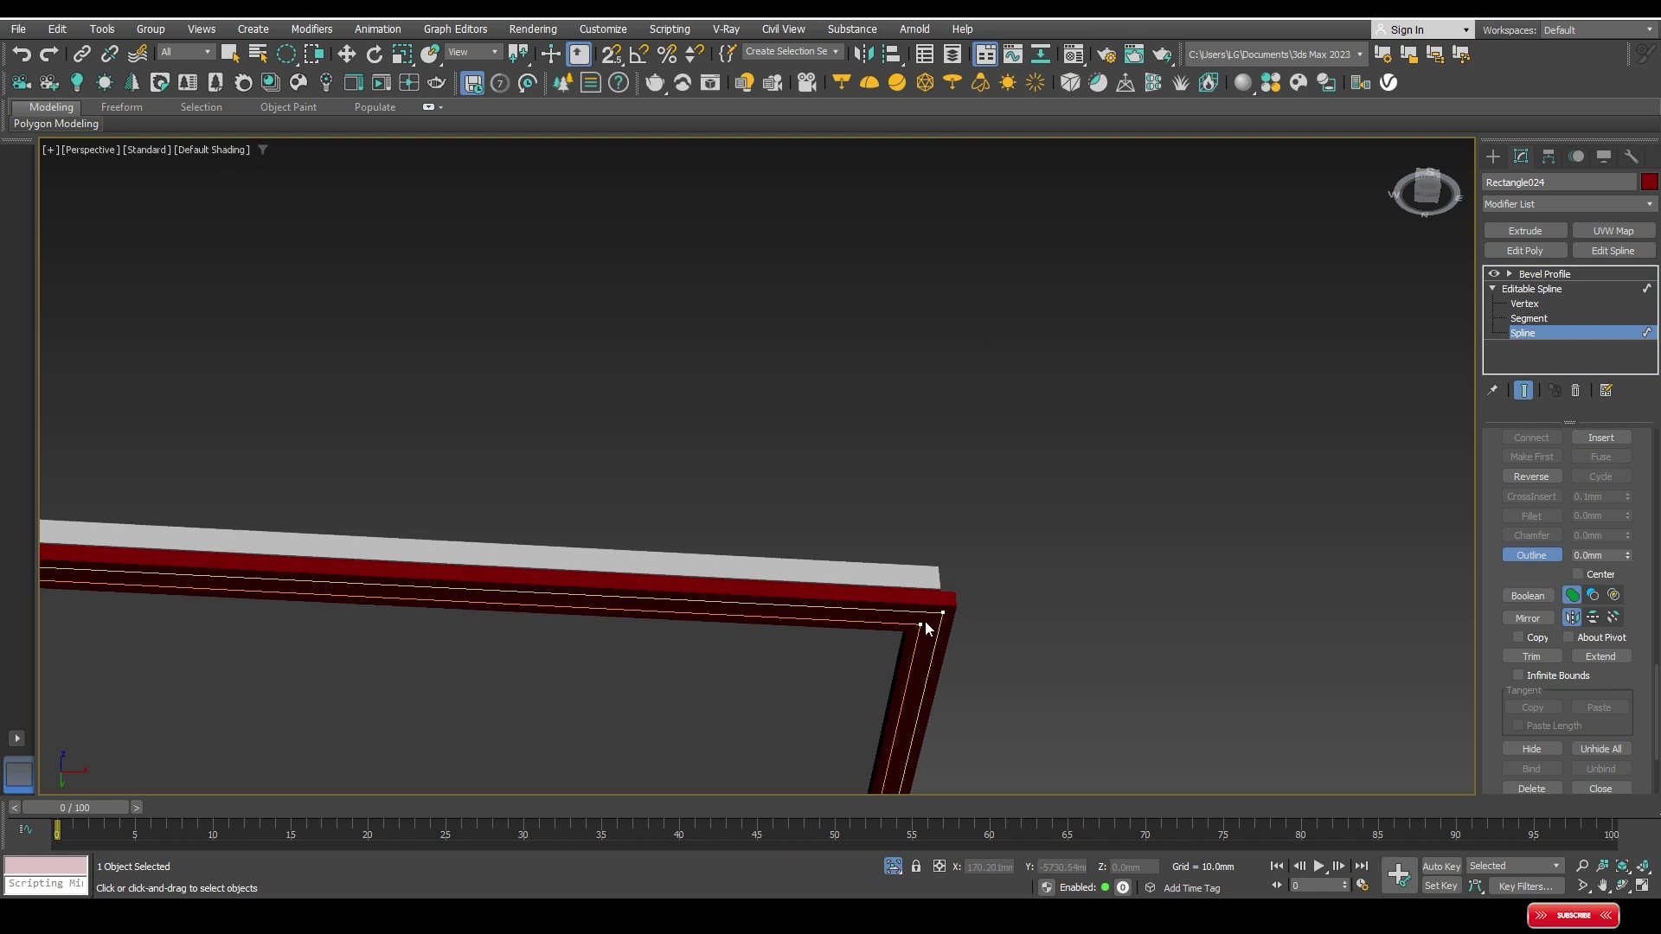
scroll(926, 622, up, 1)
Step: Return to the Bevel Profile level and orbit to check the hollow cornice frame
click(1545, 274)
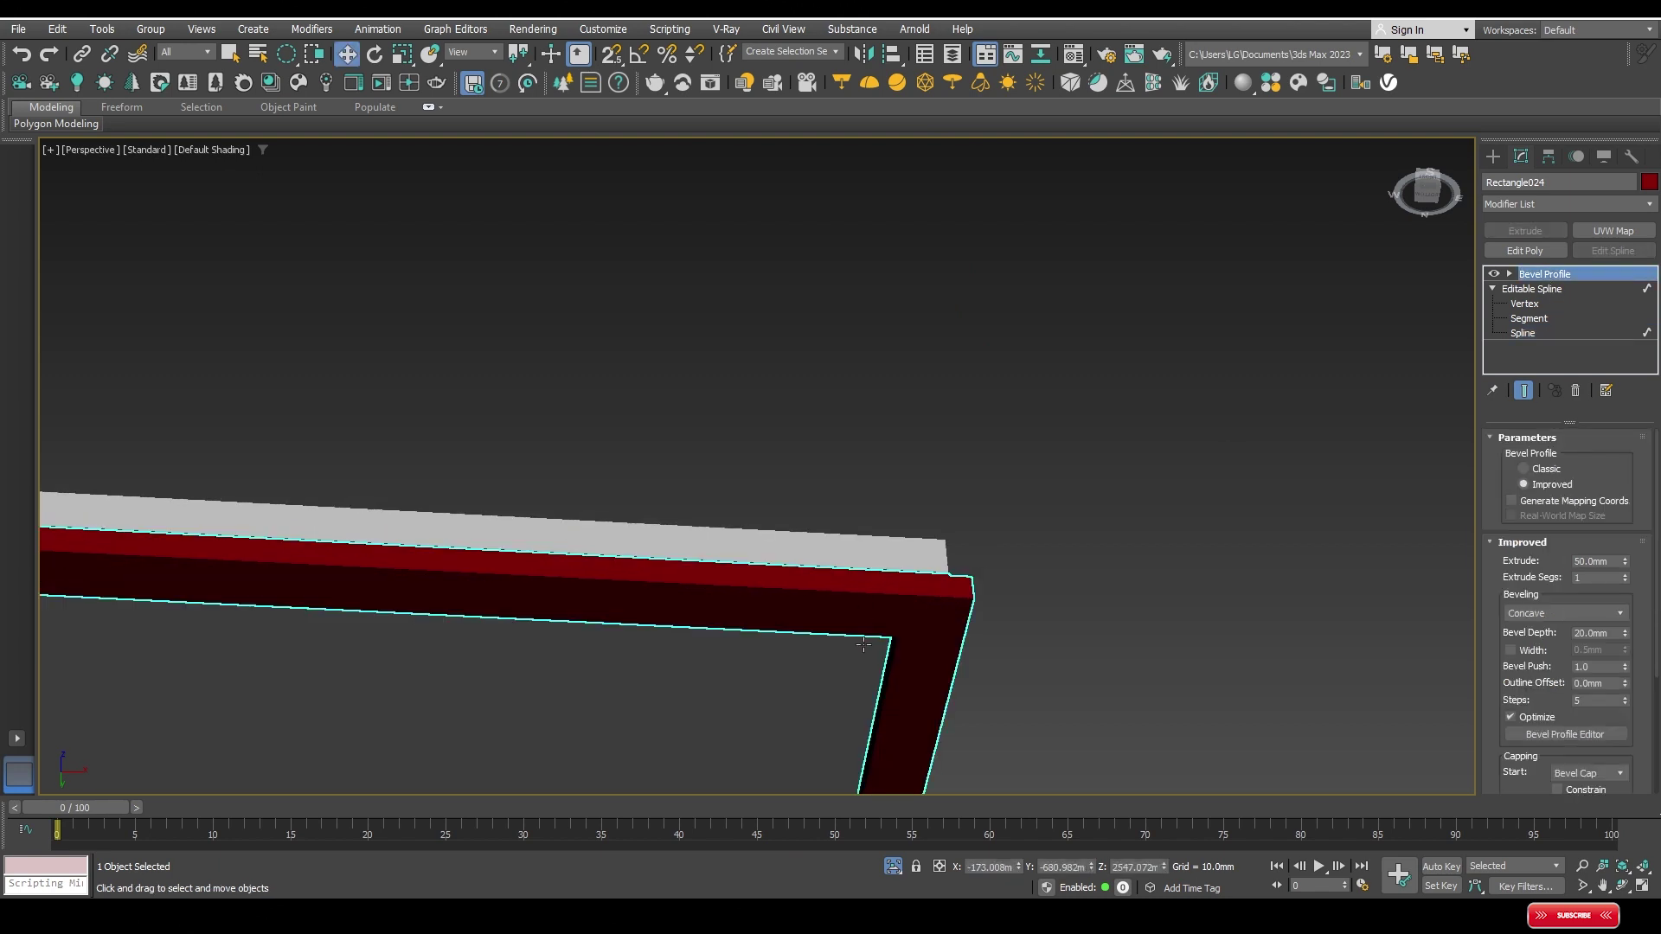
key(F3)
scroll(948, 554, down, 2)
scroll(952, 502, down, 2)
mouse_move(952, 502)
alt+middle_down()
mouse_move(958, 623)
mouse_move(967, 467)
alt+middle_up()
key(F3)
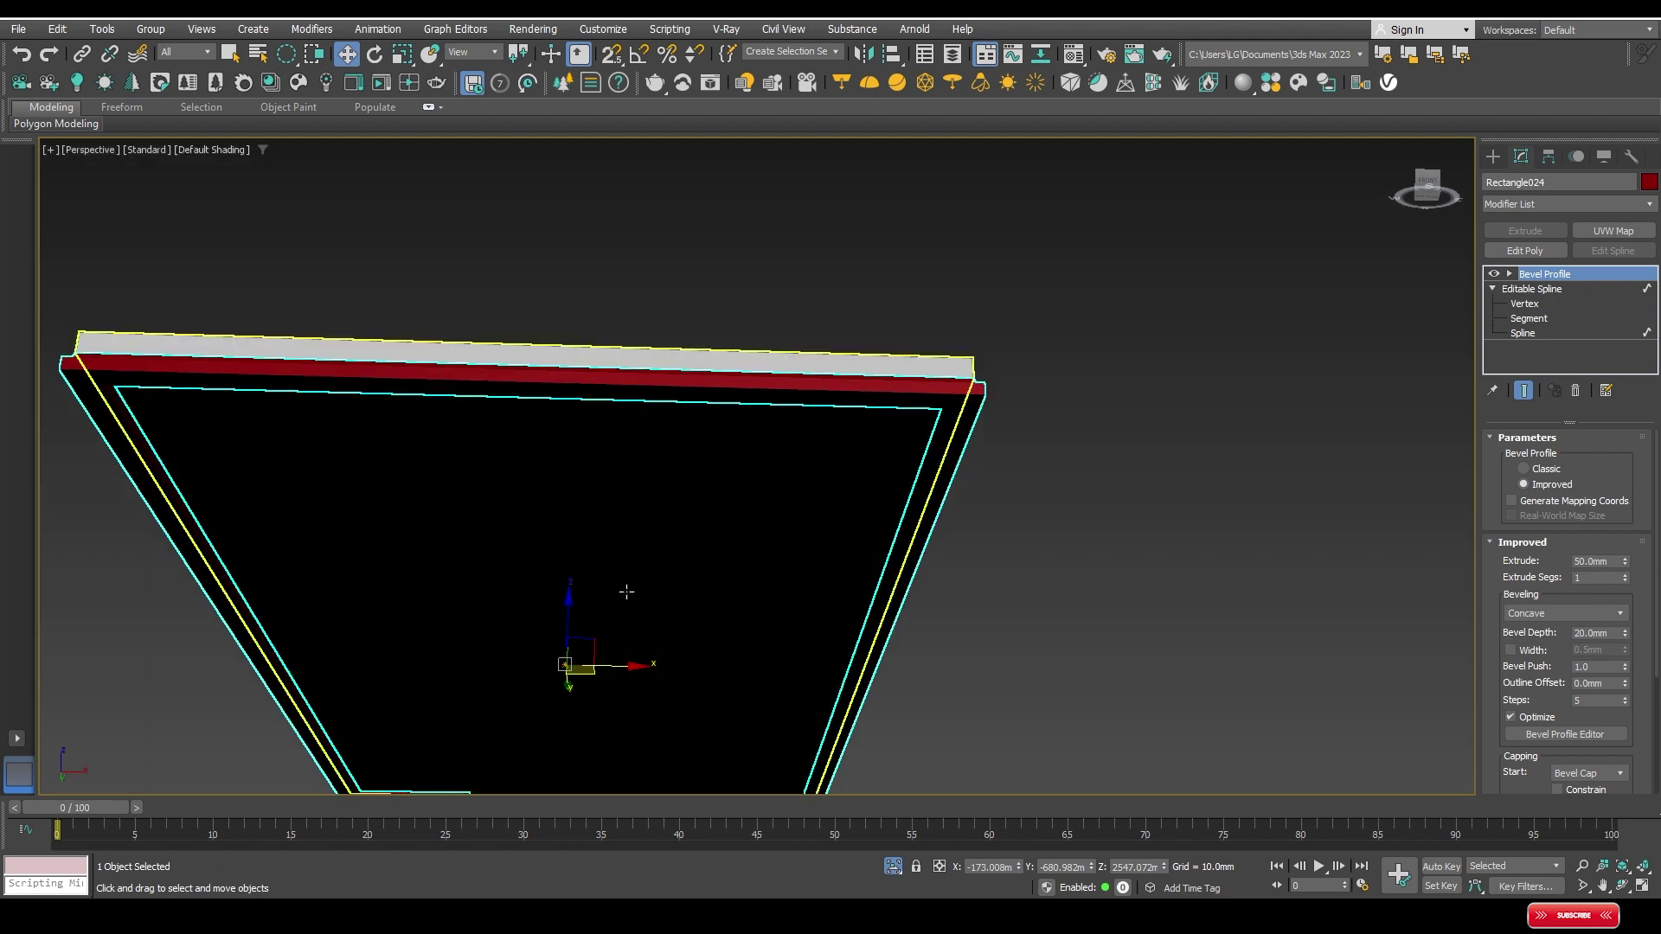
alt+middle_drag(623, 585, 638, 548)
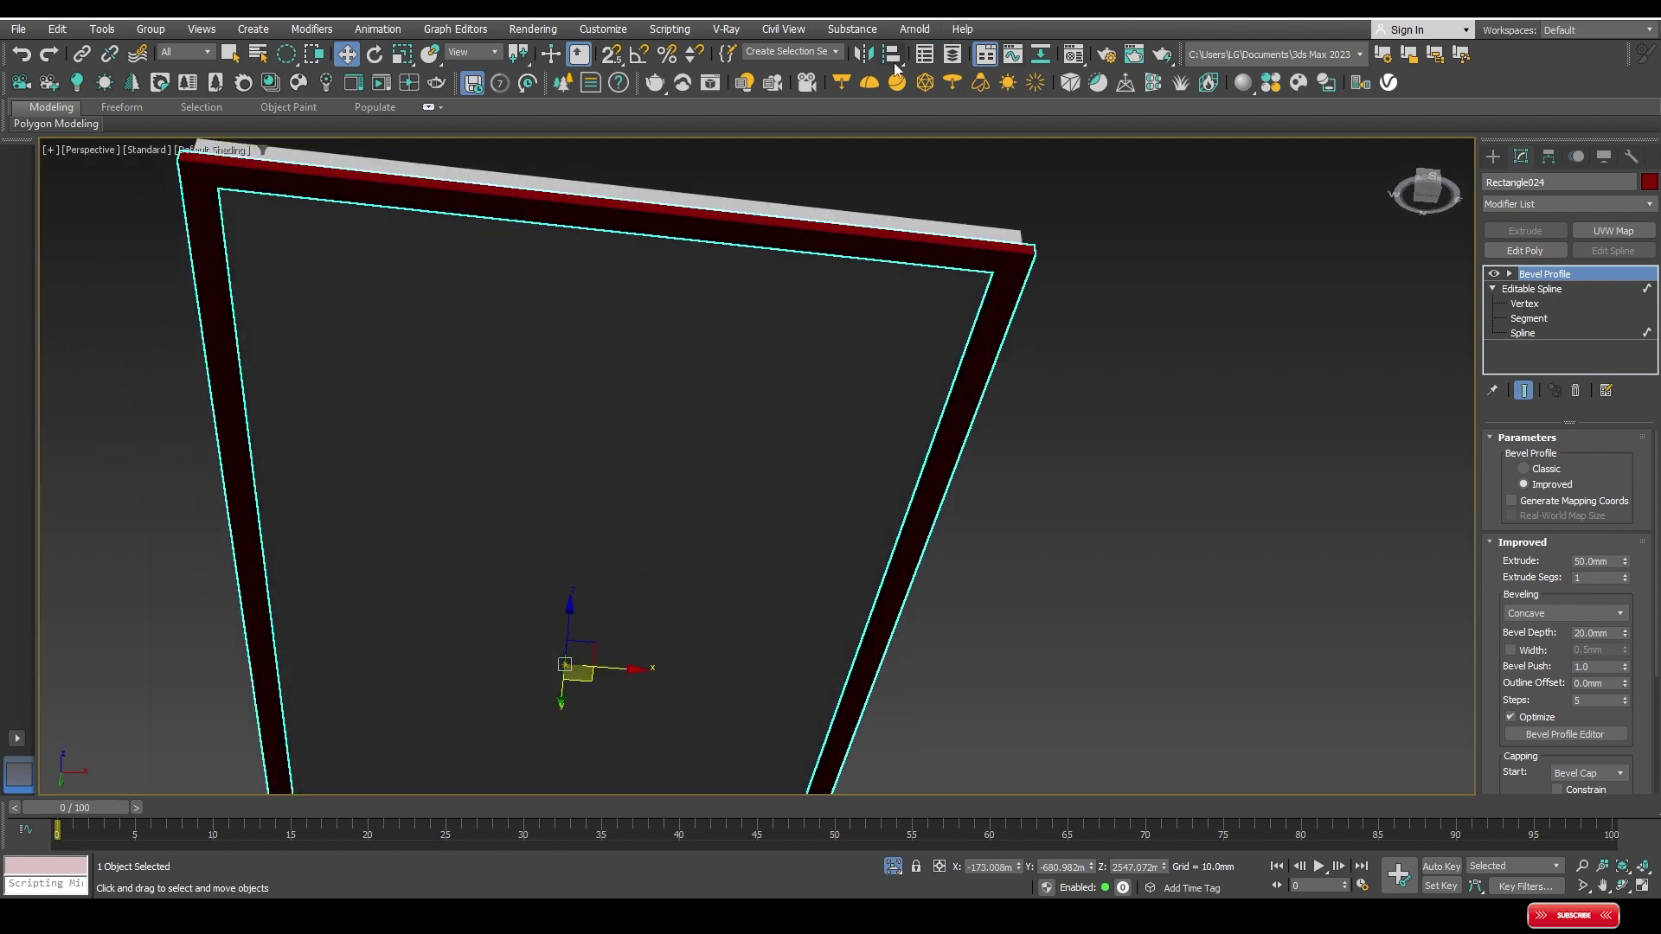
Step: Mirror the cornice frame across the Z axis to flip it upside down
click(862, 54)
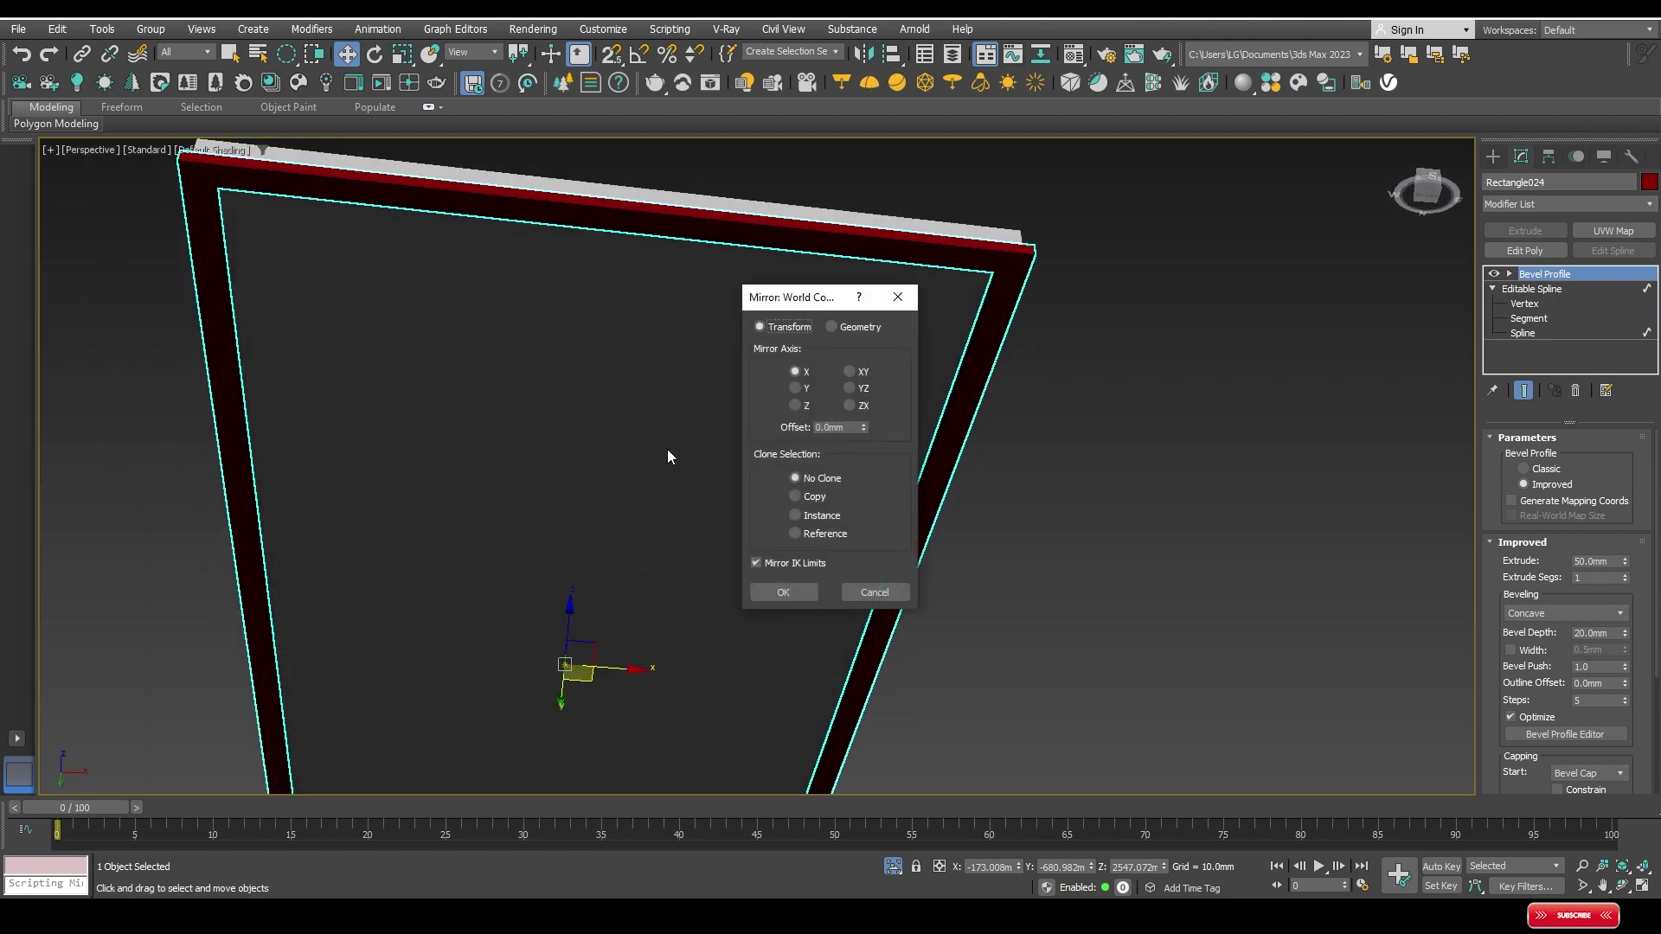
click(801, 409)
click(783, 592)
scroll(908, 468, up, 3)
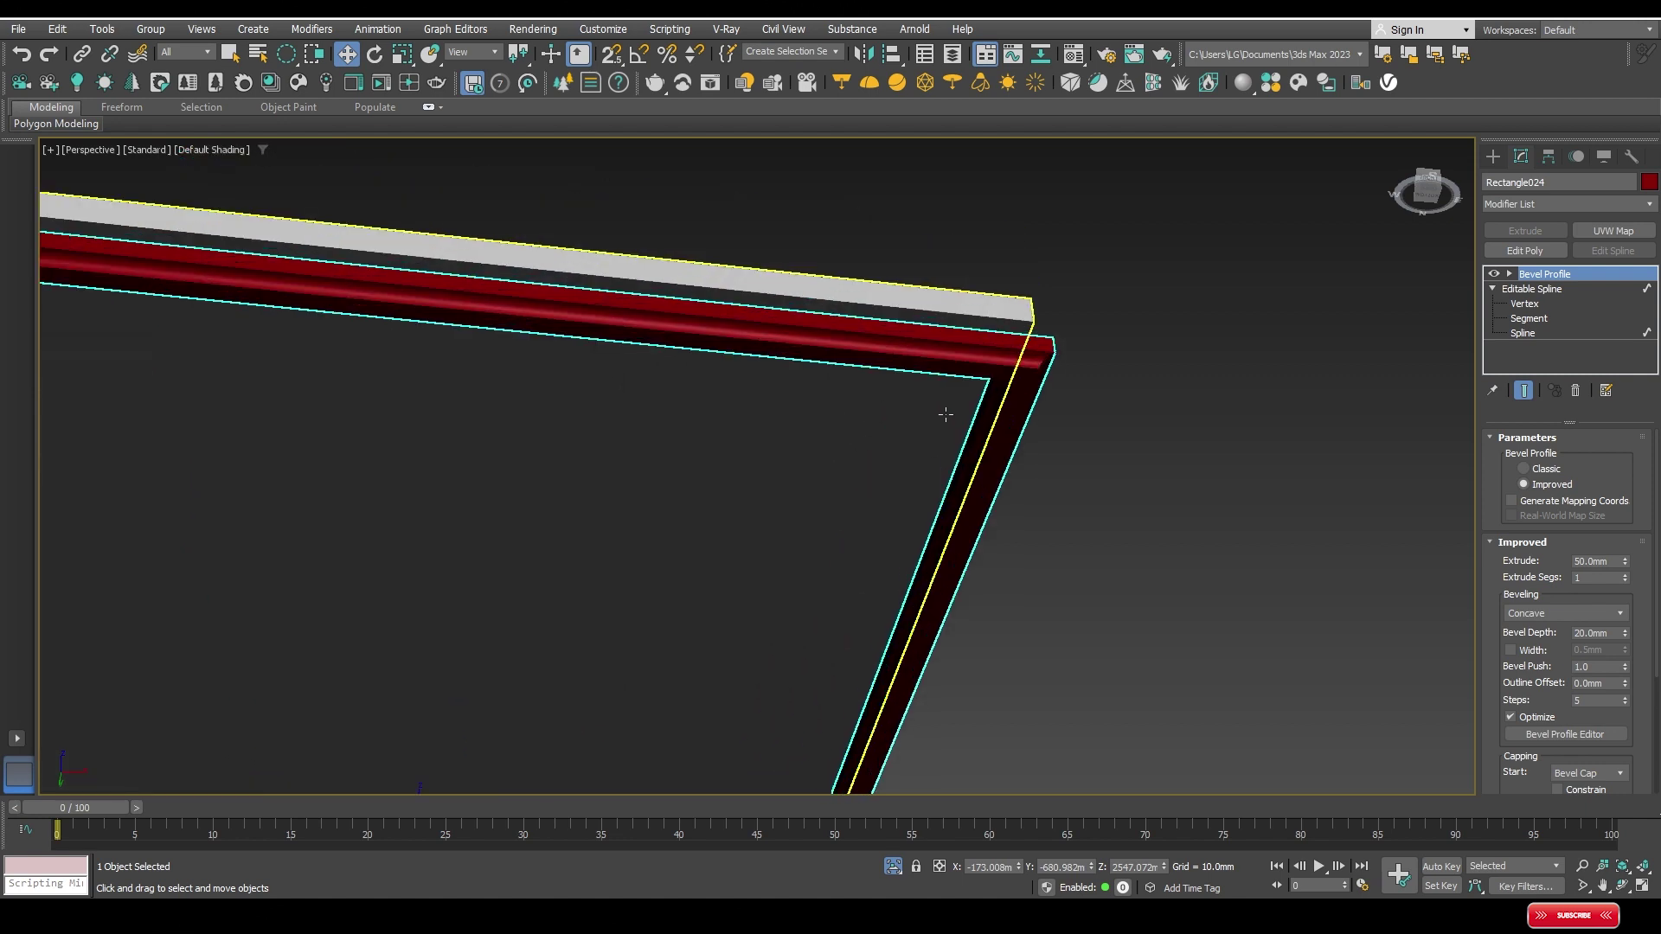
scroll(1013, 372, up, 2)
Step: In the Front view, snap-move the cornice up to a height of 2600mm
key(f)
scroll(908, 442, down, 3)
scroll(1001, 450, up, 3)
scroll(1044, 475, up, 3)
key(s)
key(space)
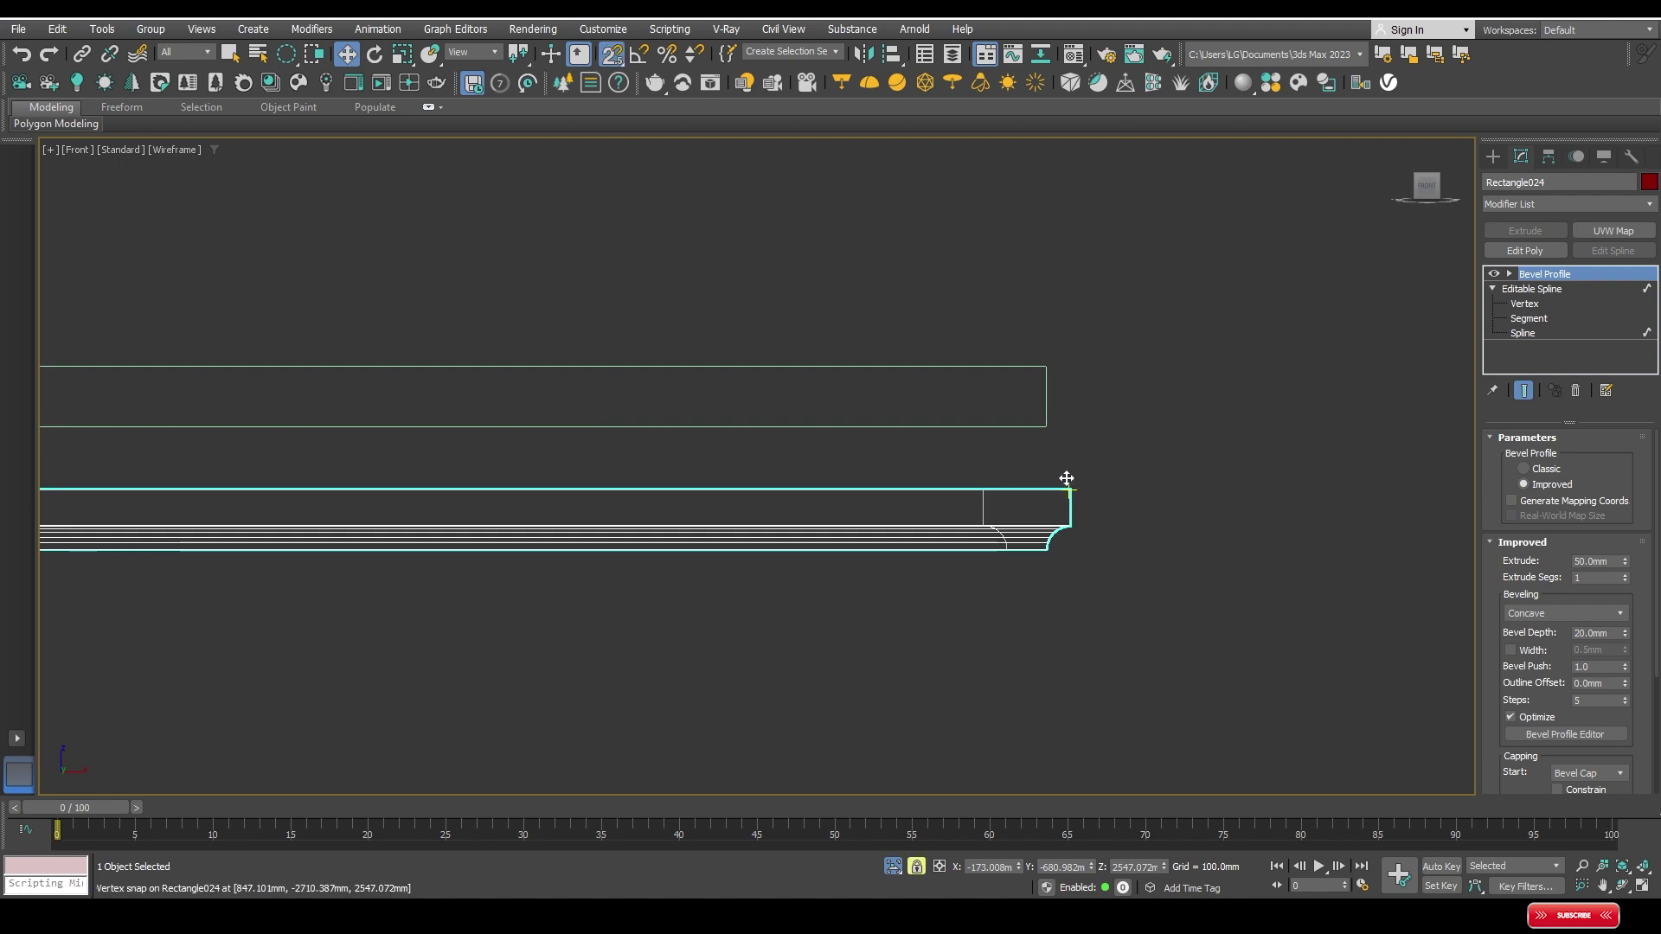
drag(1067, 479, 1050, 438)
key(s)
key(space)
Step: Pan and return to the shaded Perspective view to check the cornice
mouse_move(946, 482)
middle_down()
mouse_move(1064, 346)
mouse_move(980, 559)
middle_up()
key(p)
scroll(944, 465, down, 5)
scroll(1046, 456, up, 5)
scroll(1076, 301, up, 2)
Step: Zoom into the ceiling cornice on the next balcony reference photo, then return to 3ds Max
key(alt+Tab)
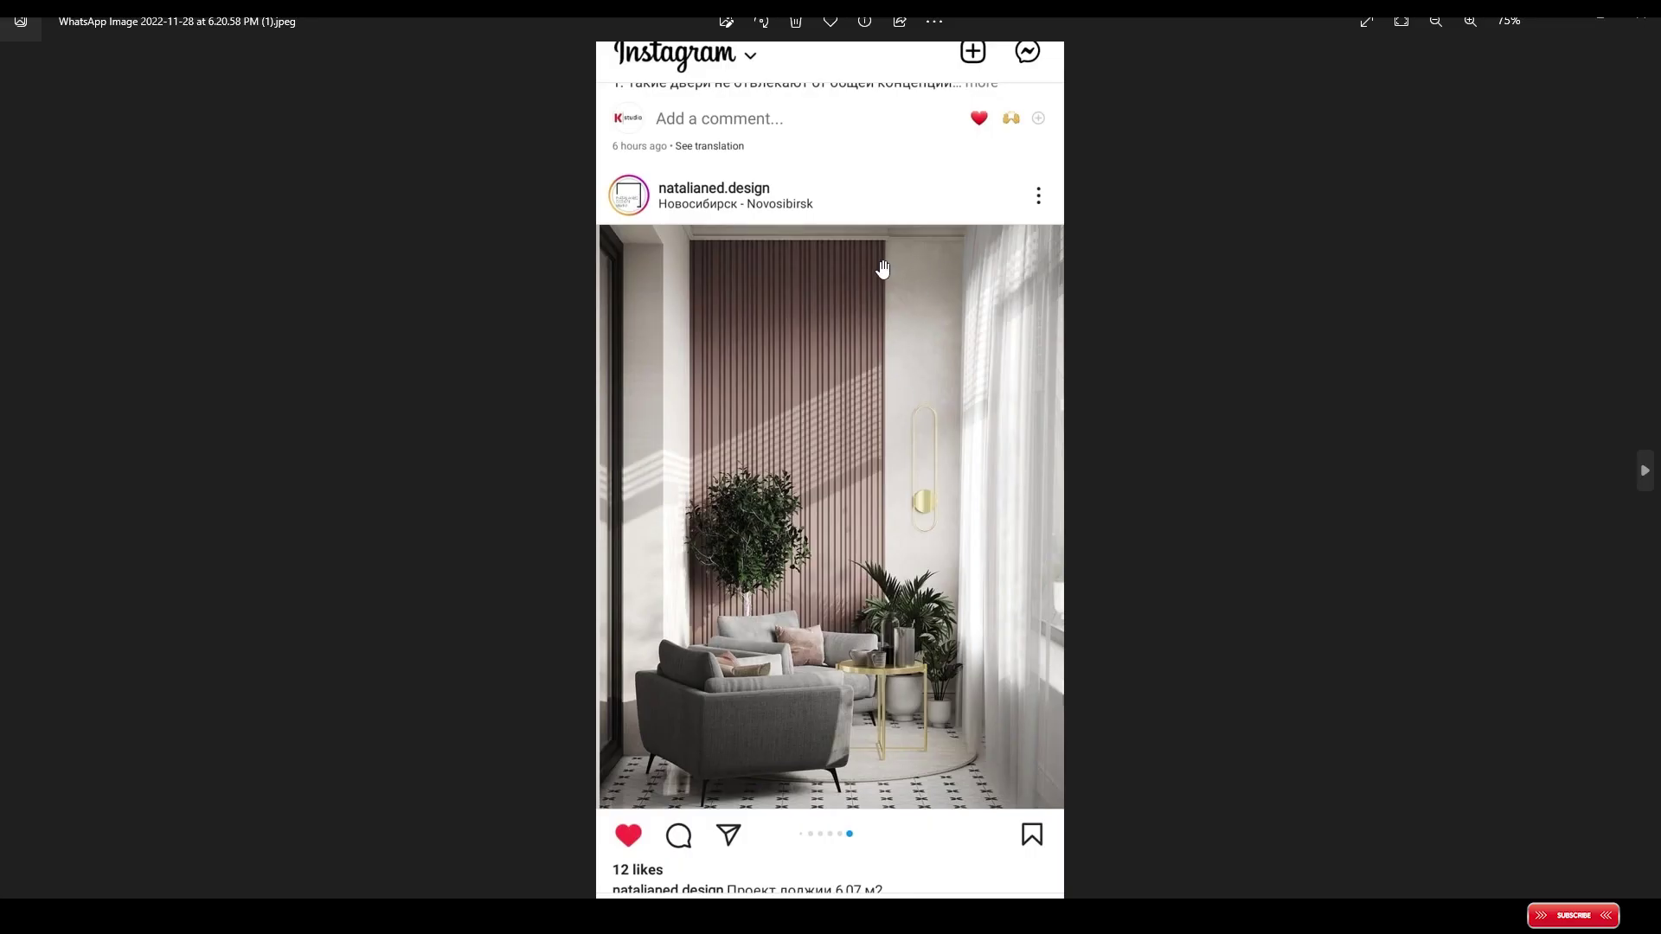
key(Right)
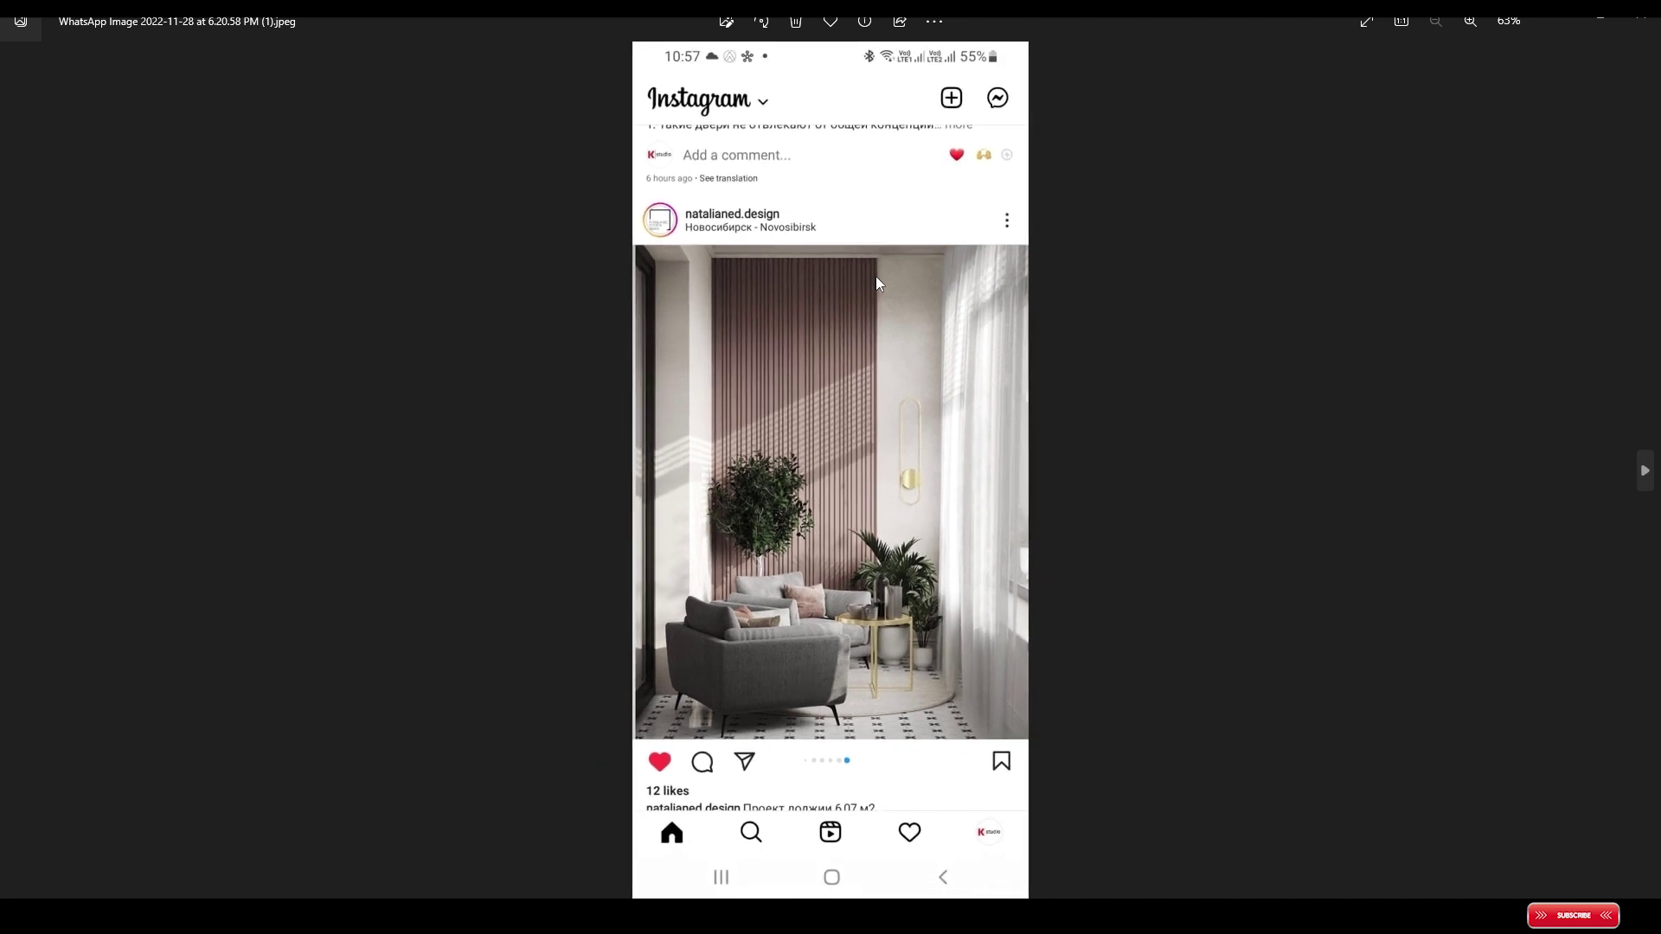
key(Right)
scroll(718, 294, up, 3)
scroll(704, 271, up, 3)
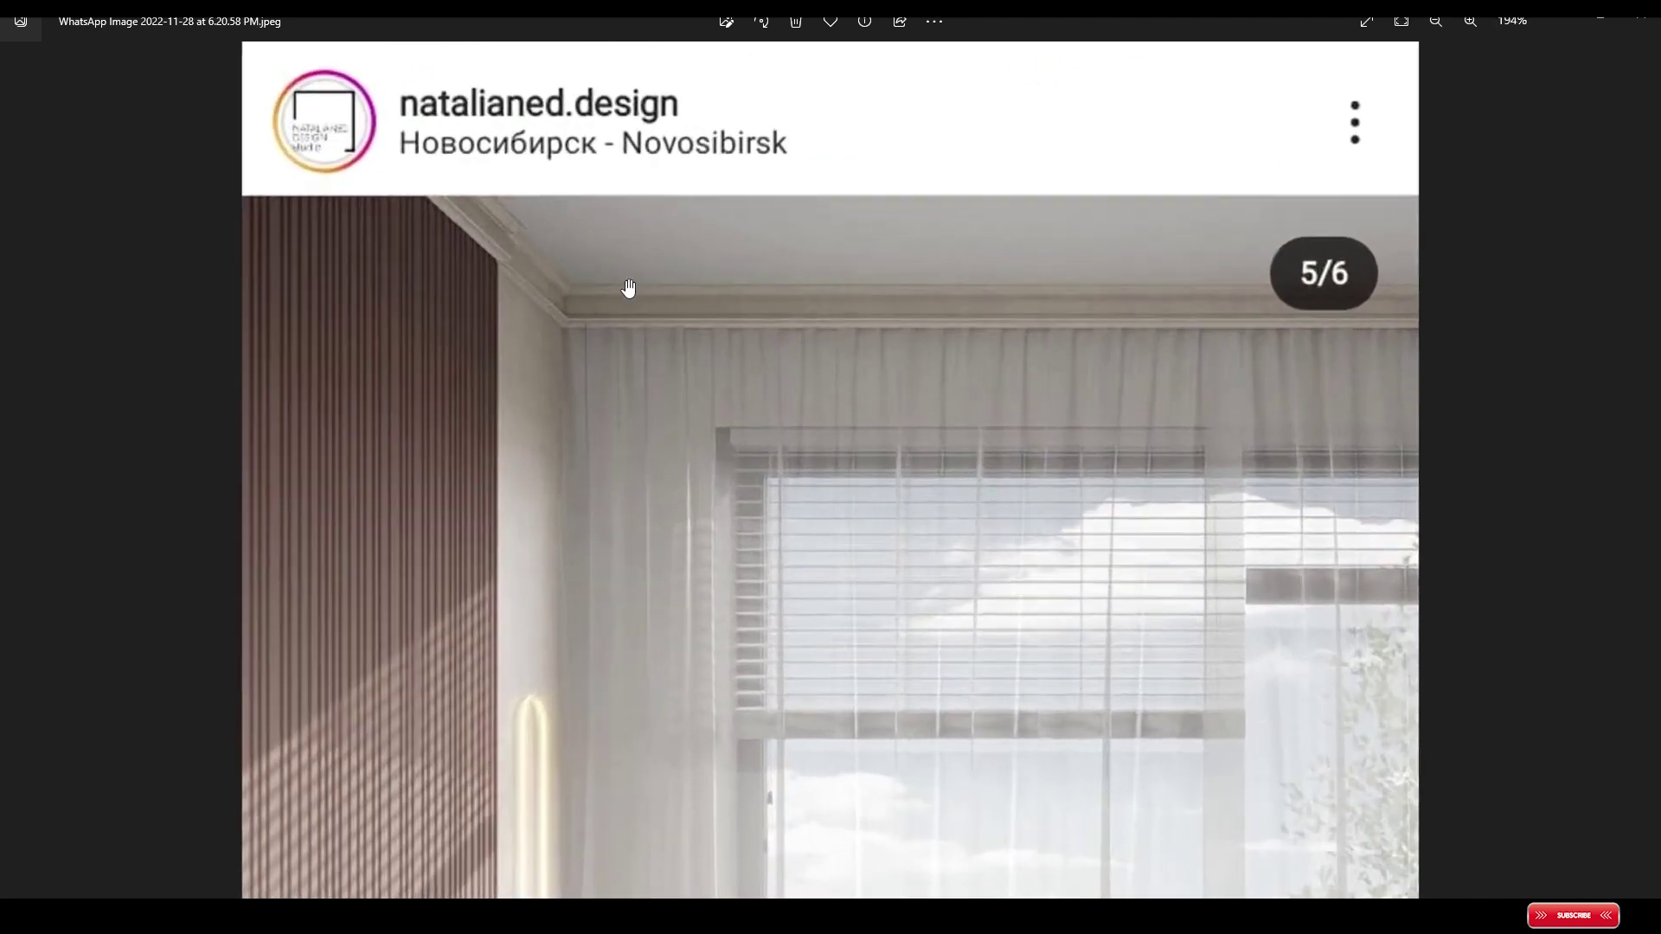
scroll(631, 285, up, 2)
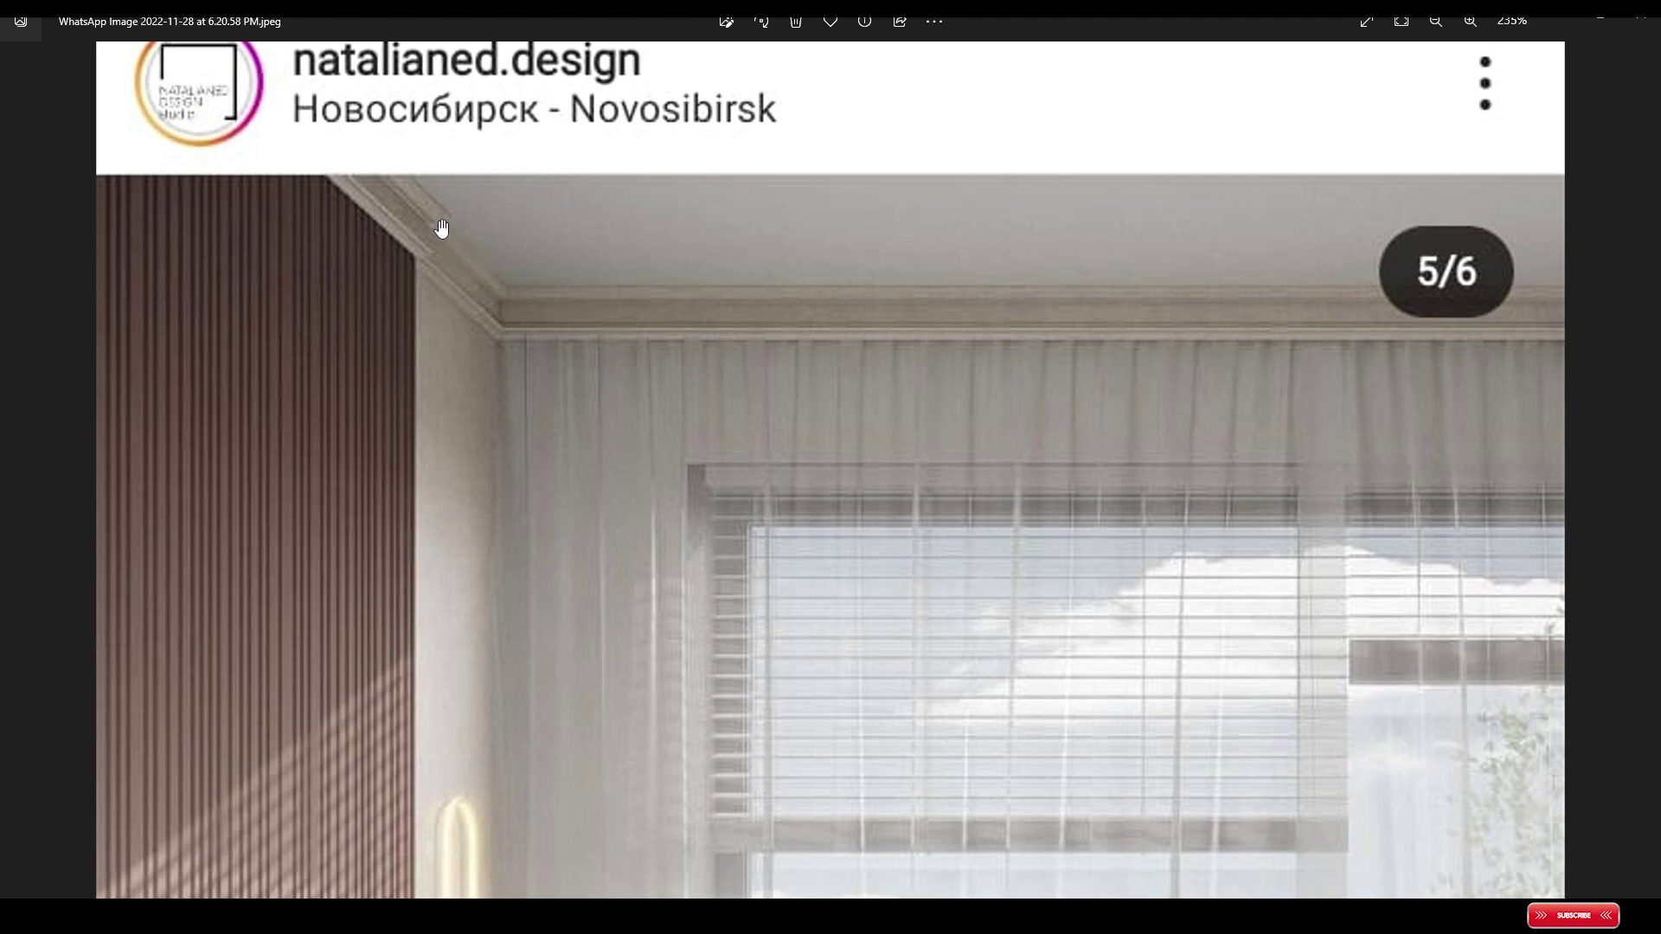
key(alt+Tab)
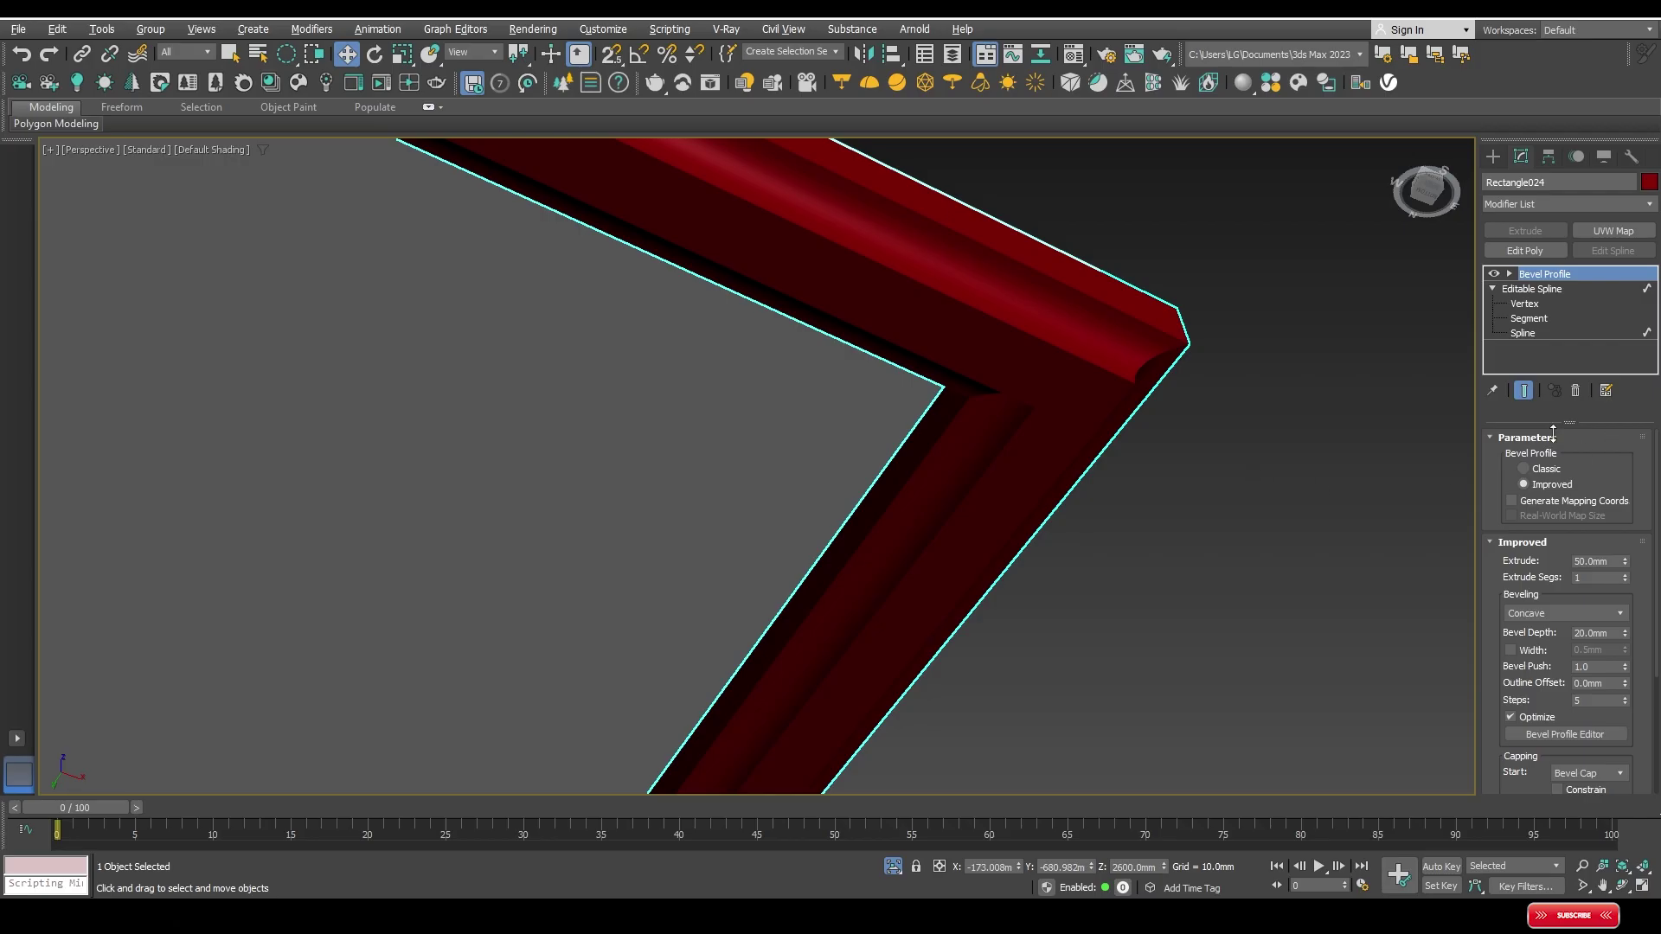
Step: Set the cornice frame's Beveling profile to Convex
scroll(1044, 421, down, 2)
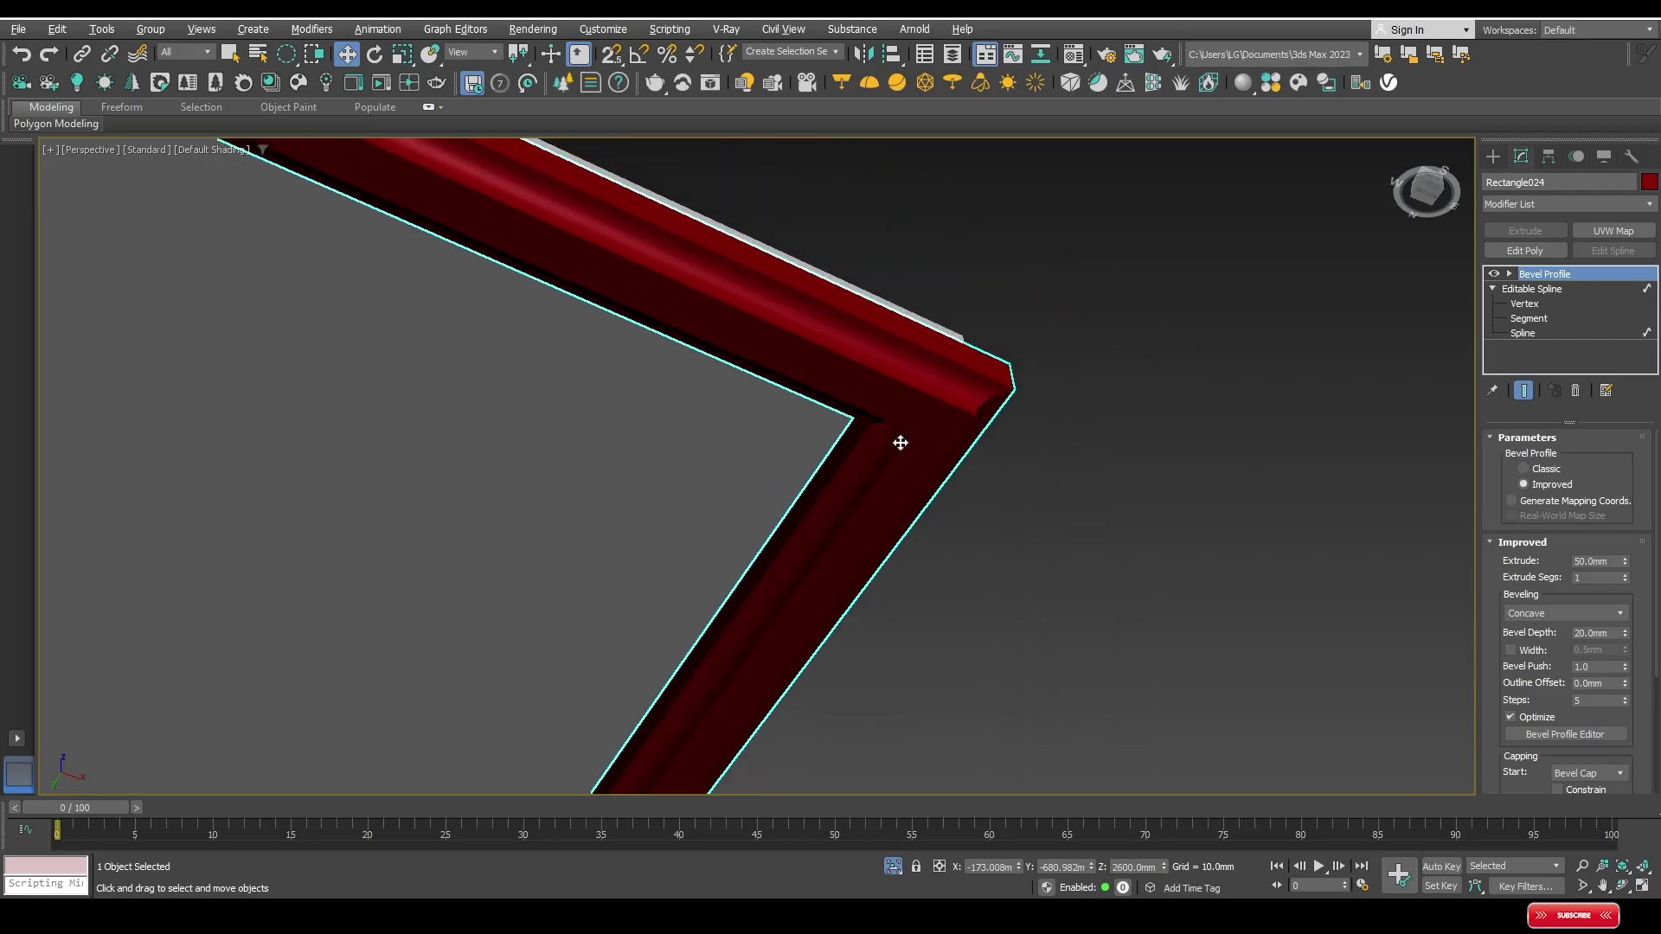
scroll(897, 442, down, 3)
scroll(868, 478, down, 2)
scroll(816, 434, down, 1)
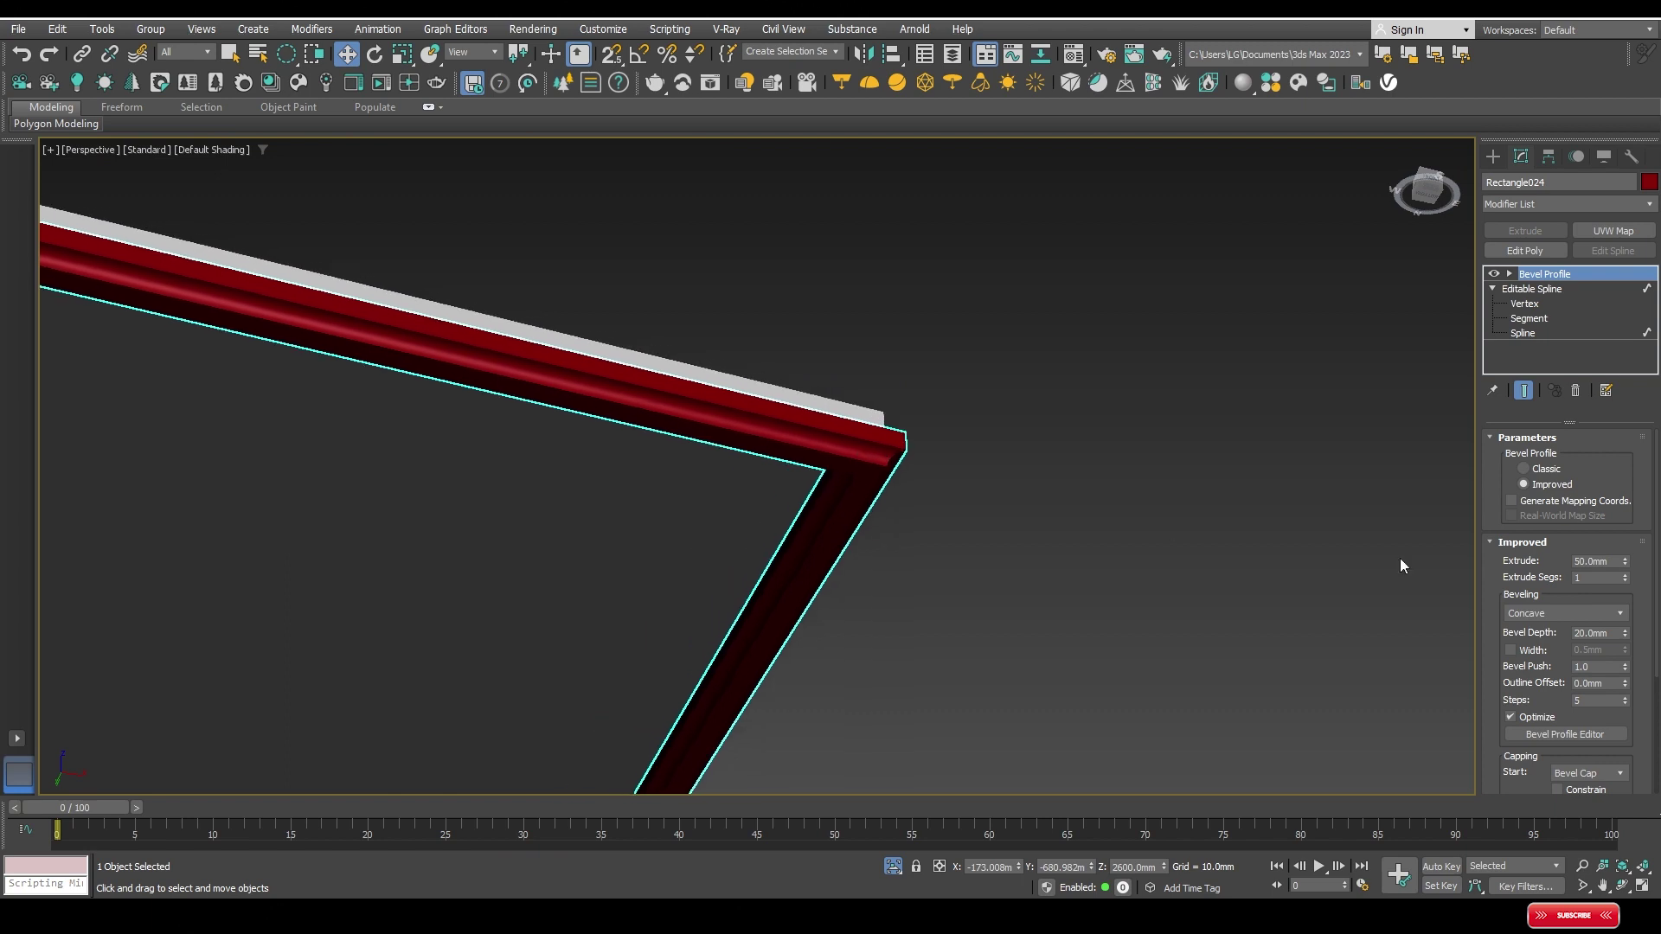
click(1568, 612)
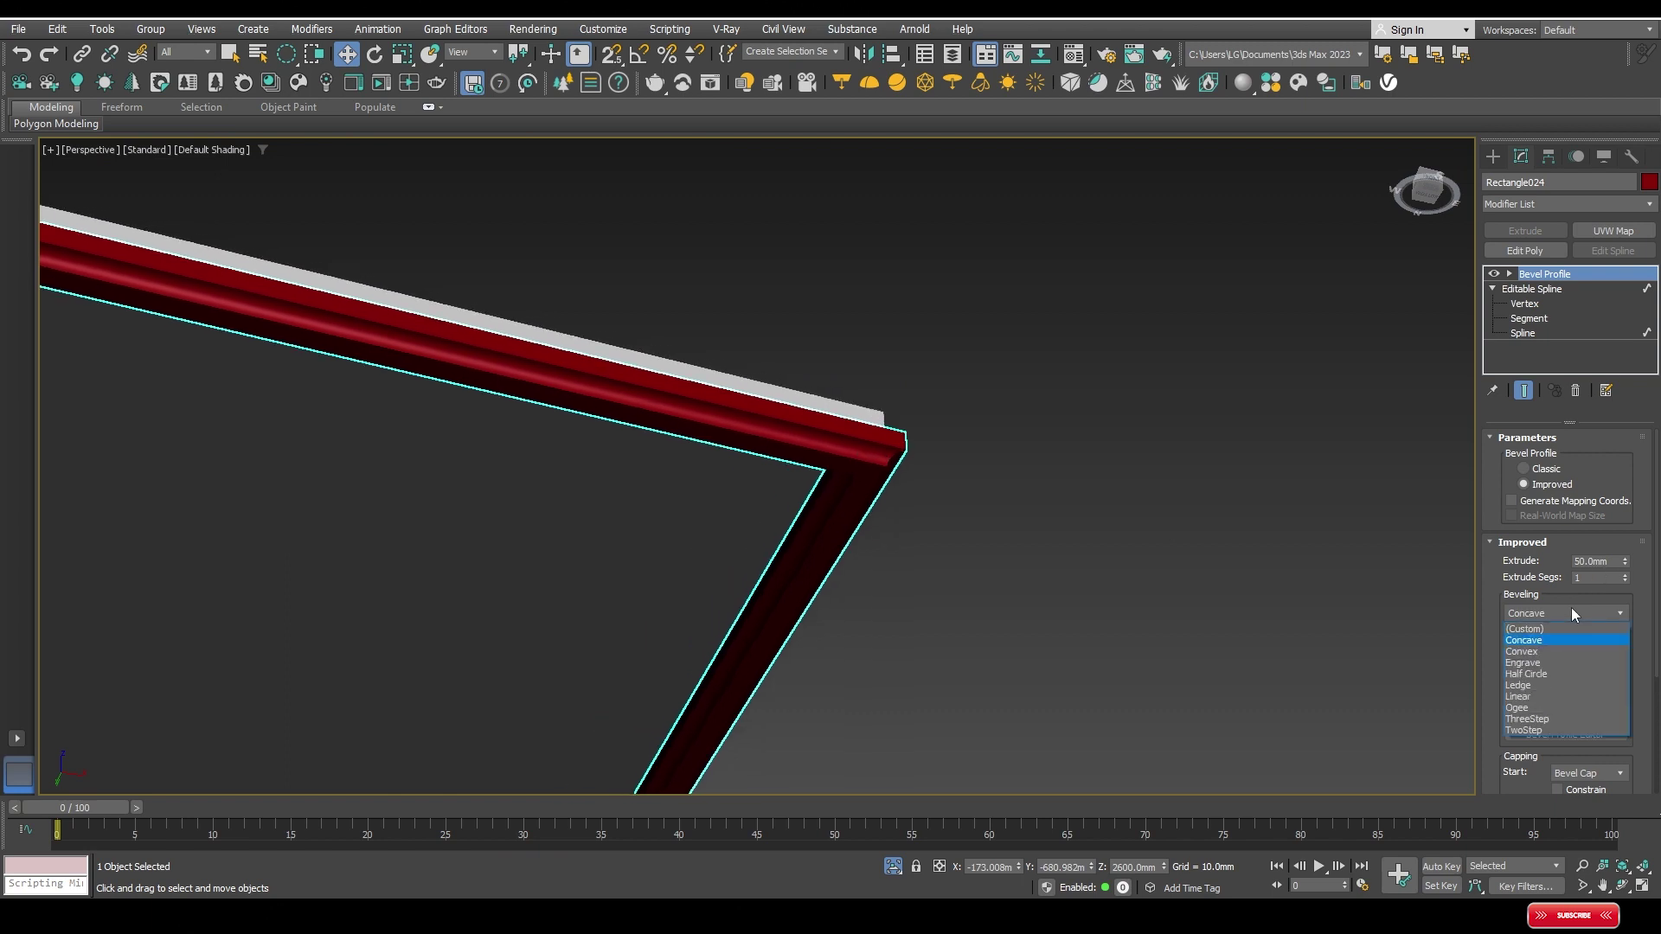
click(1525, 653)
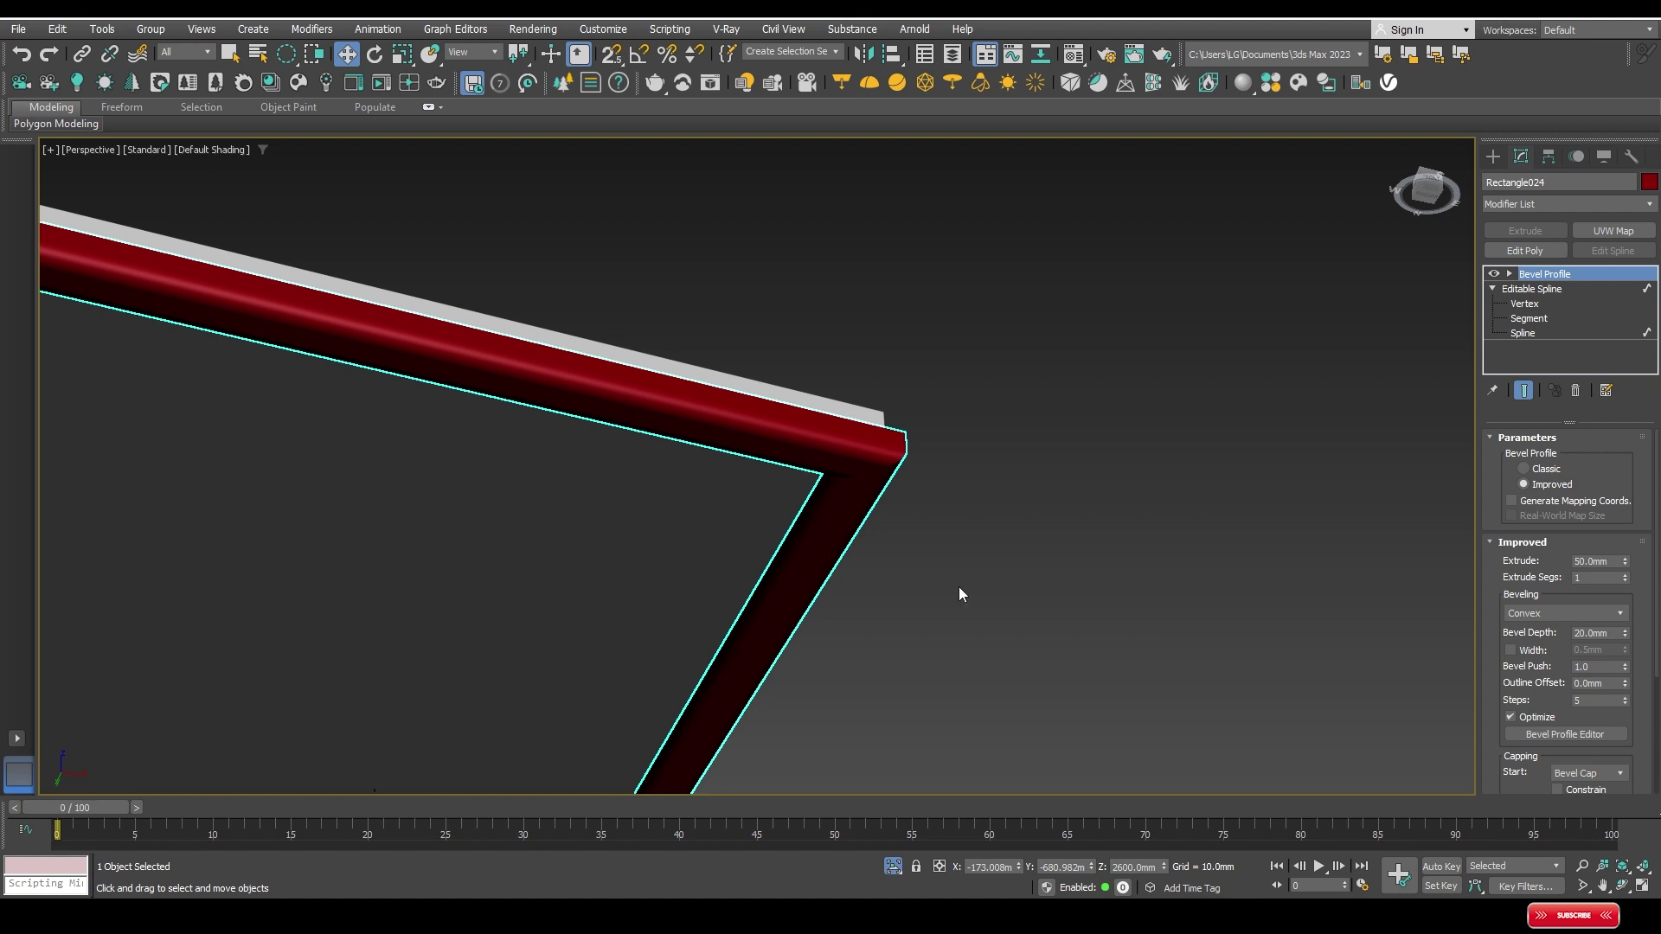
Step: Switch the bevel to Engrave and inspect the cornice corner from low angles
scroll(959, 595, down, 2)
scroll(932, 516, down, 3)
scroll(917, 530, up, 4)
key(F3)
key(F3)
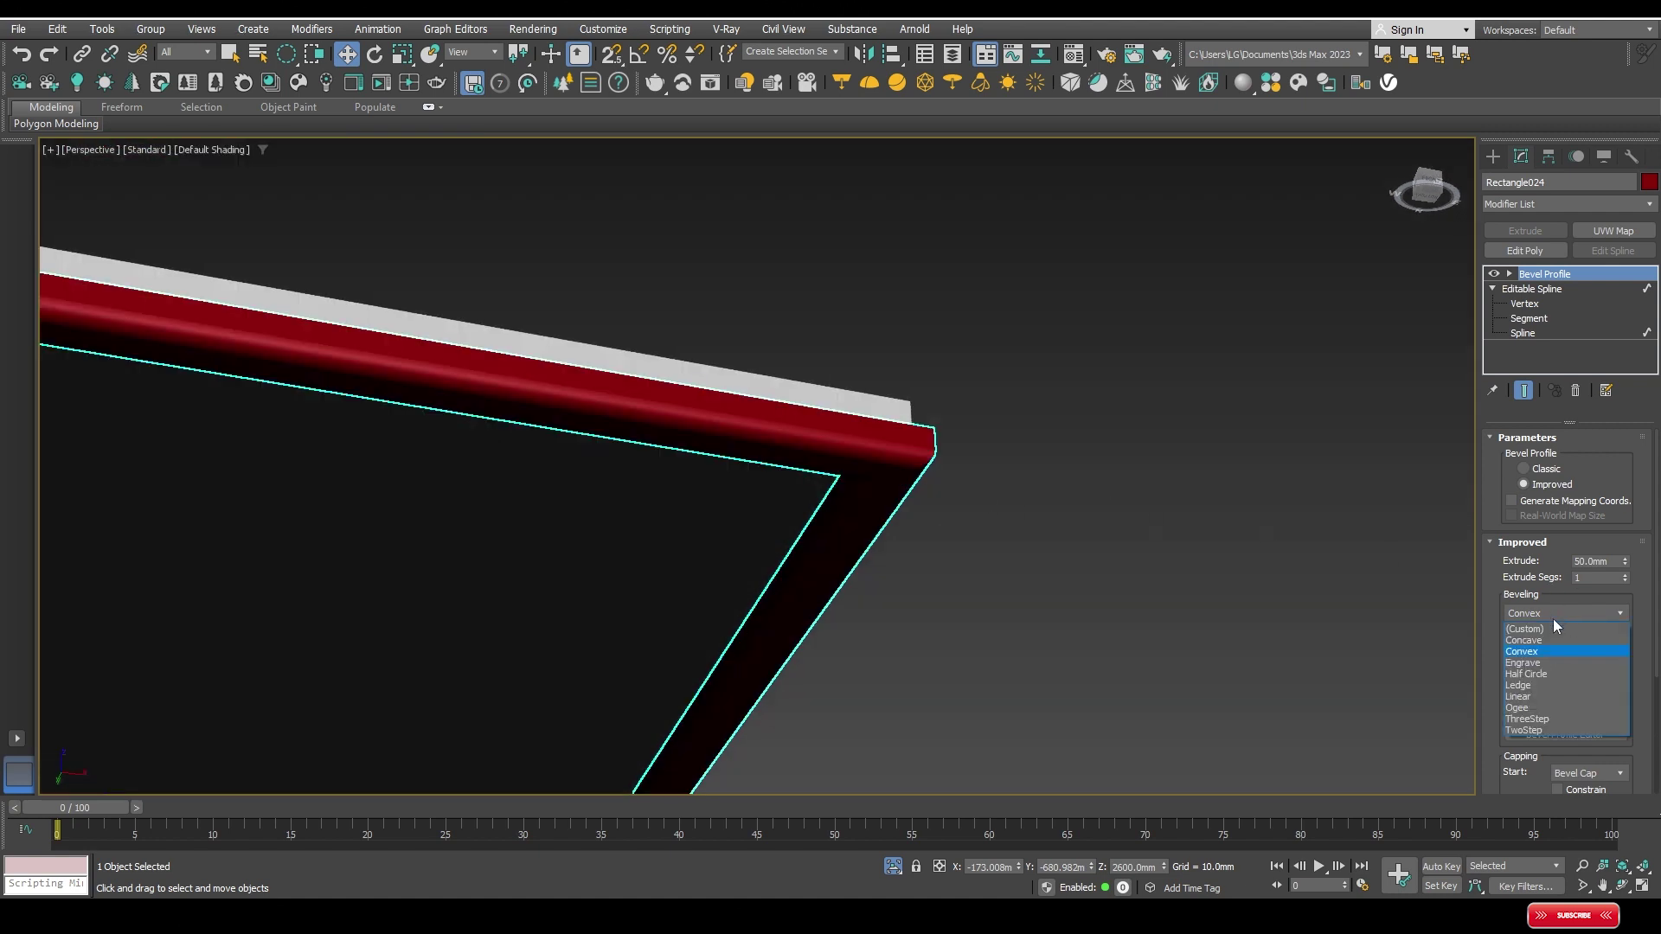
click(1529, 663)
scroll(860, 448, up, 1)
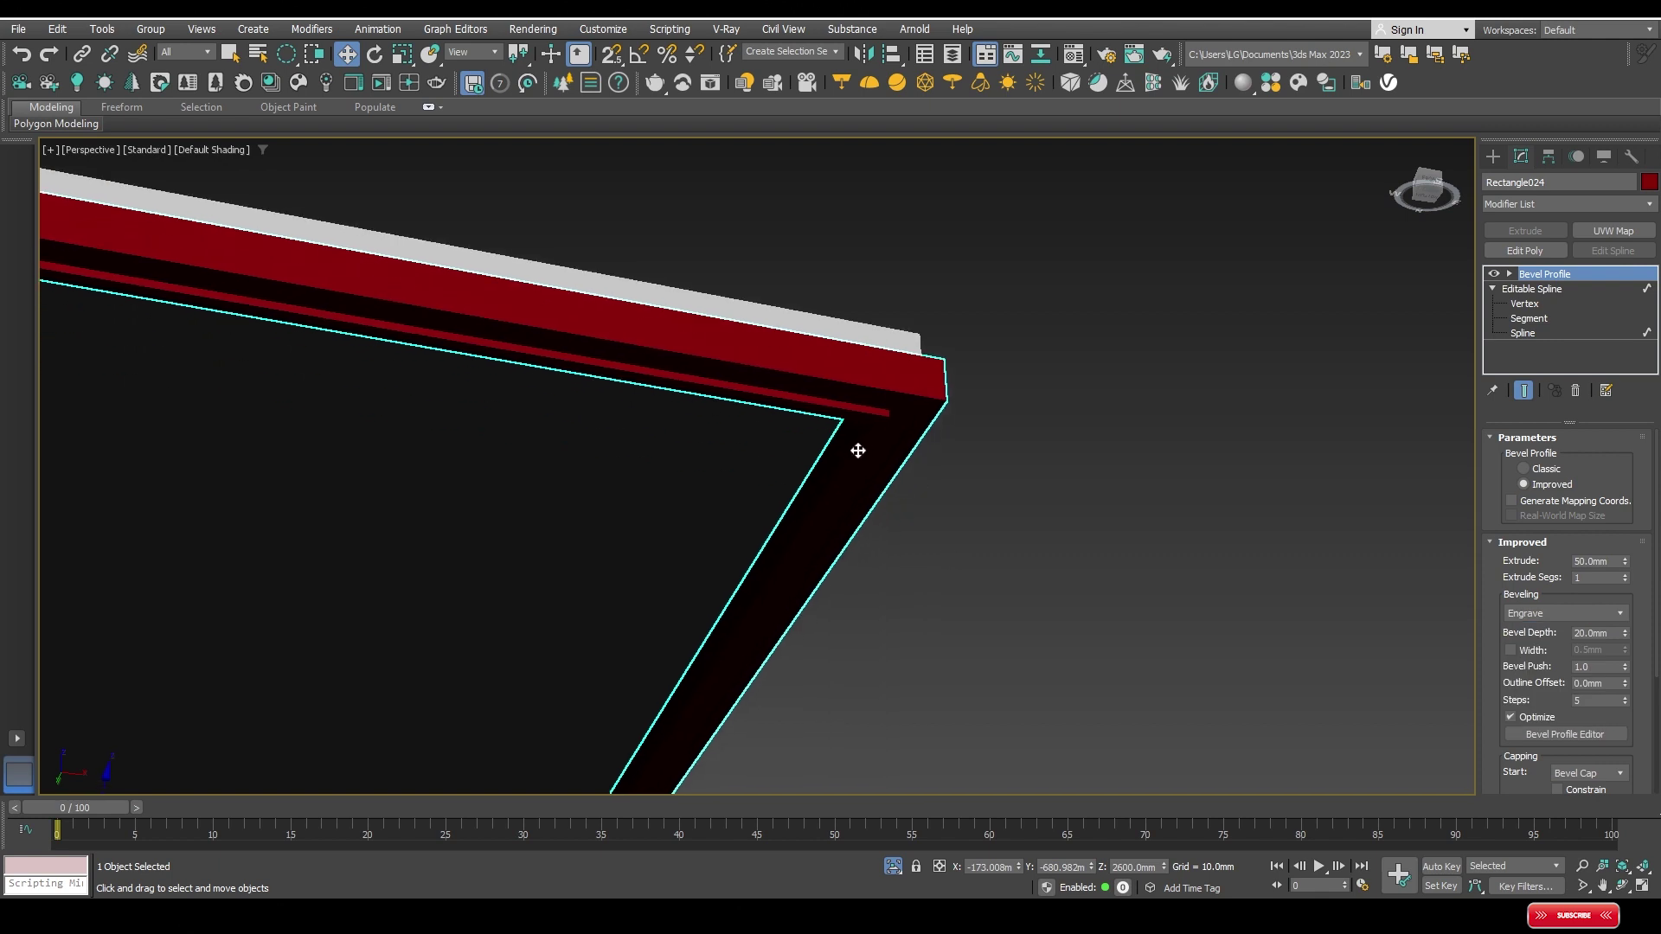
scroll(938, 392, up, 5)
mouse_move(939, 392)
alt+middle_down()
mouse_move(1049, 631)
mouse_move(936, 389)
alt+middle_up()
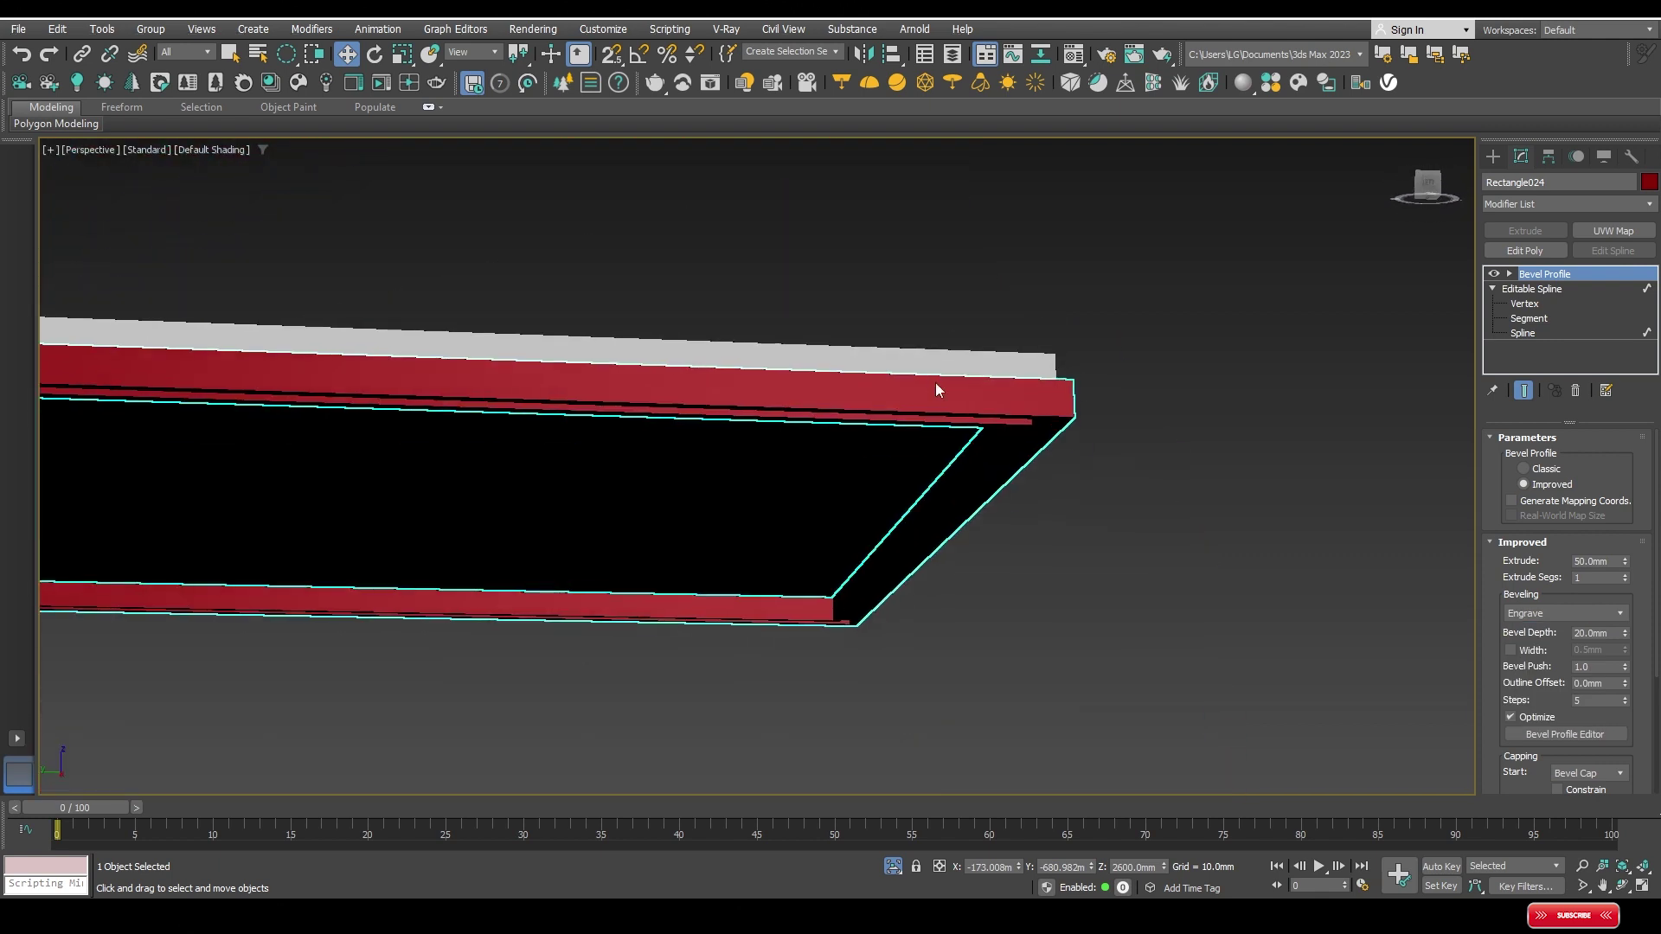
mouse_move(952, 597)
alt+middle_down()
mouse_move(863, 620)
mouse_move(818, 531)
alt+middle_up()
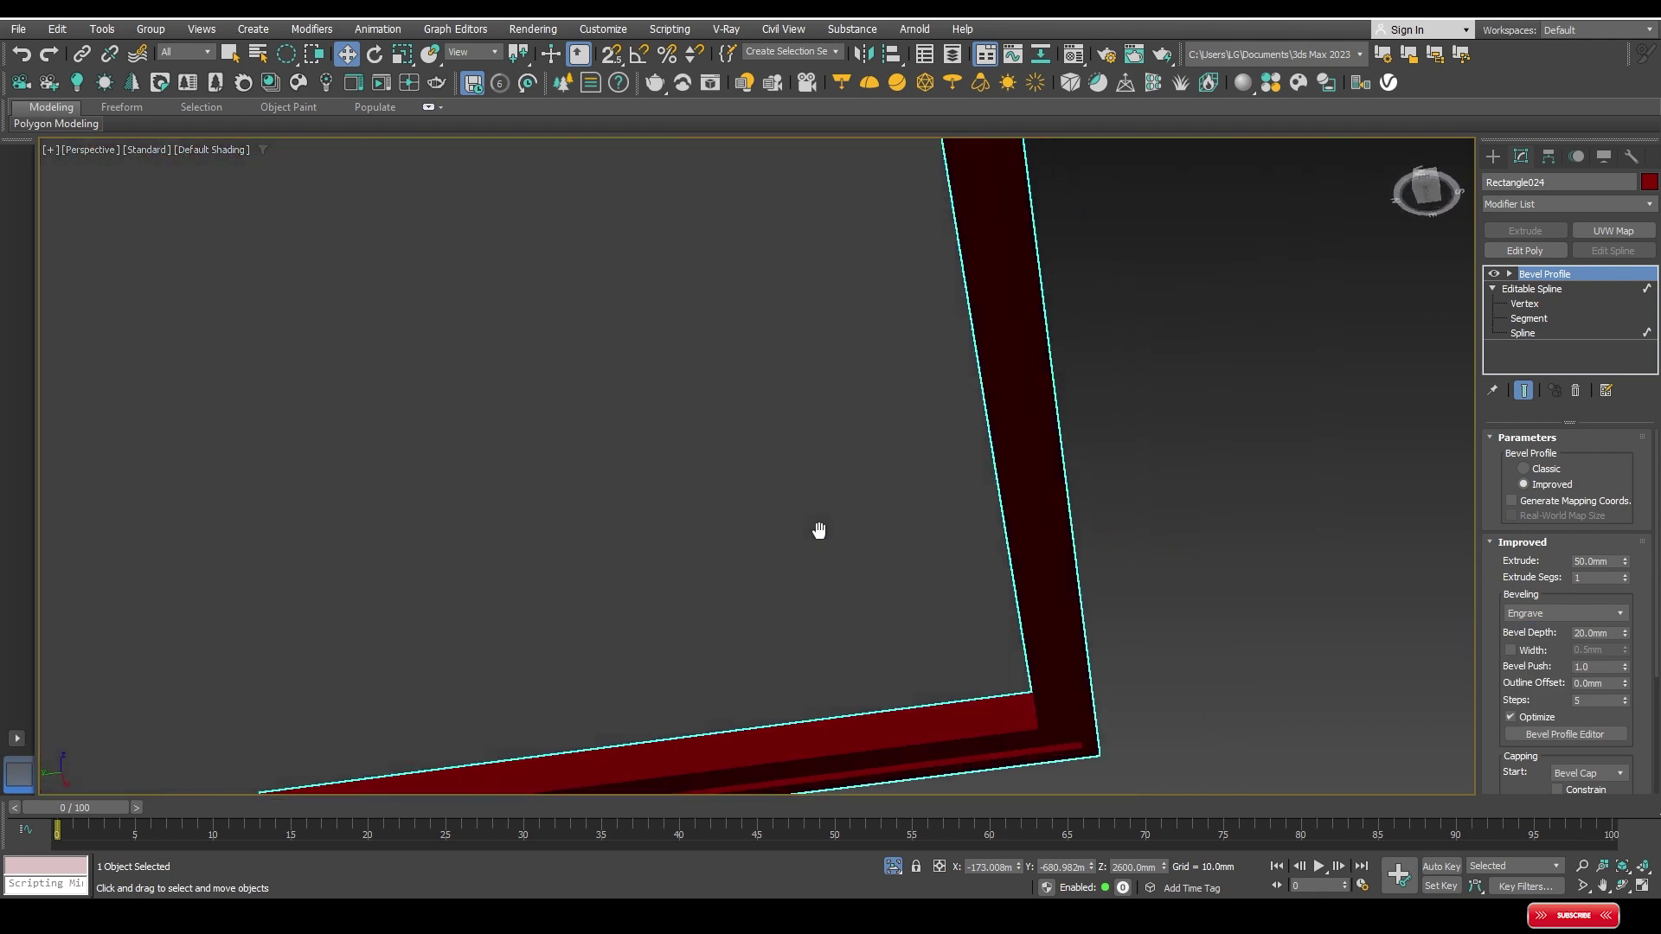
key(F4)
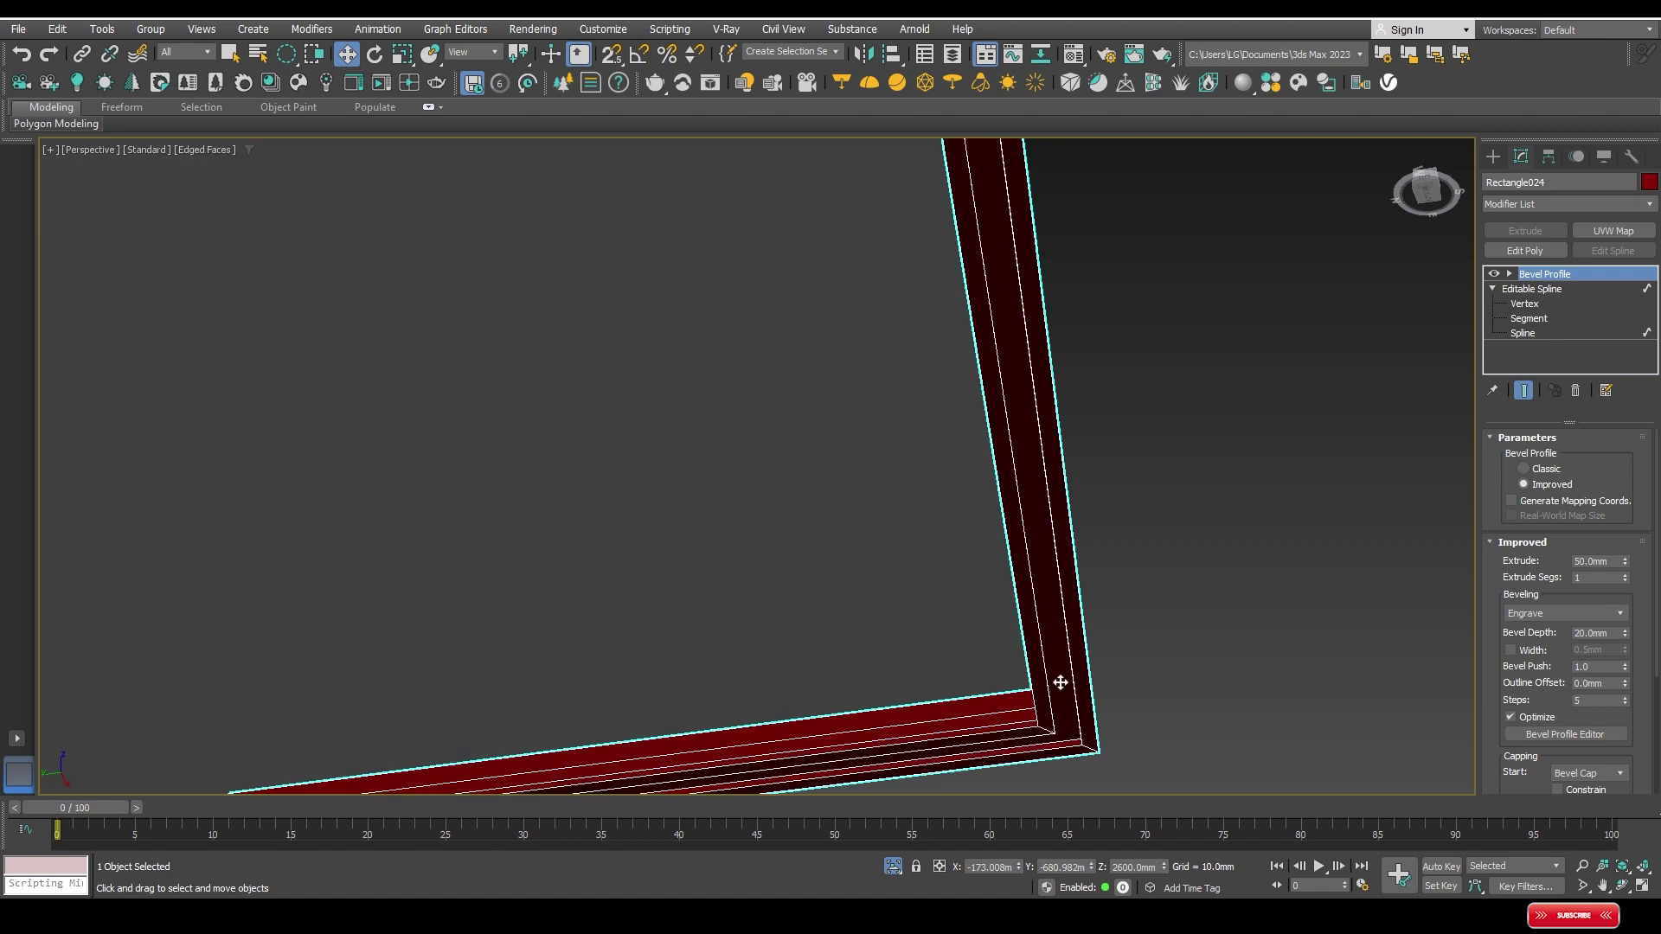
key(F4)
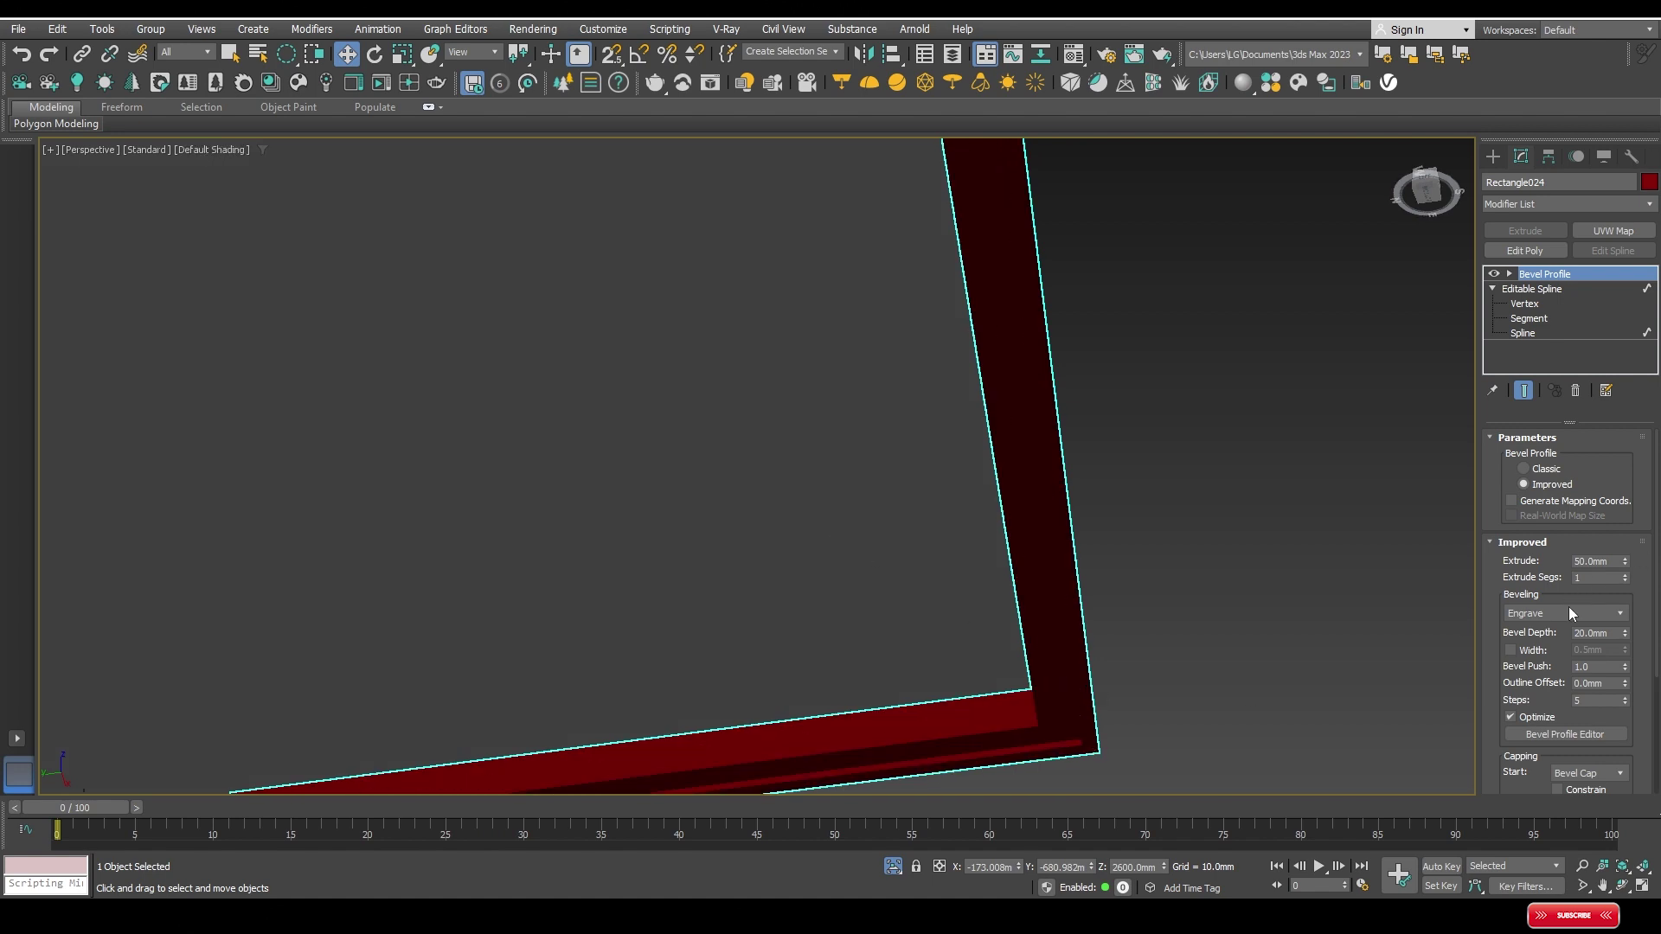
Step: Try the Half Circle bevel profile and orbit around the whole cornice frame
click(1571, 613)
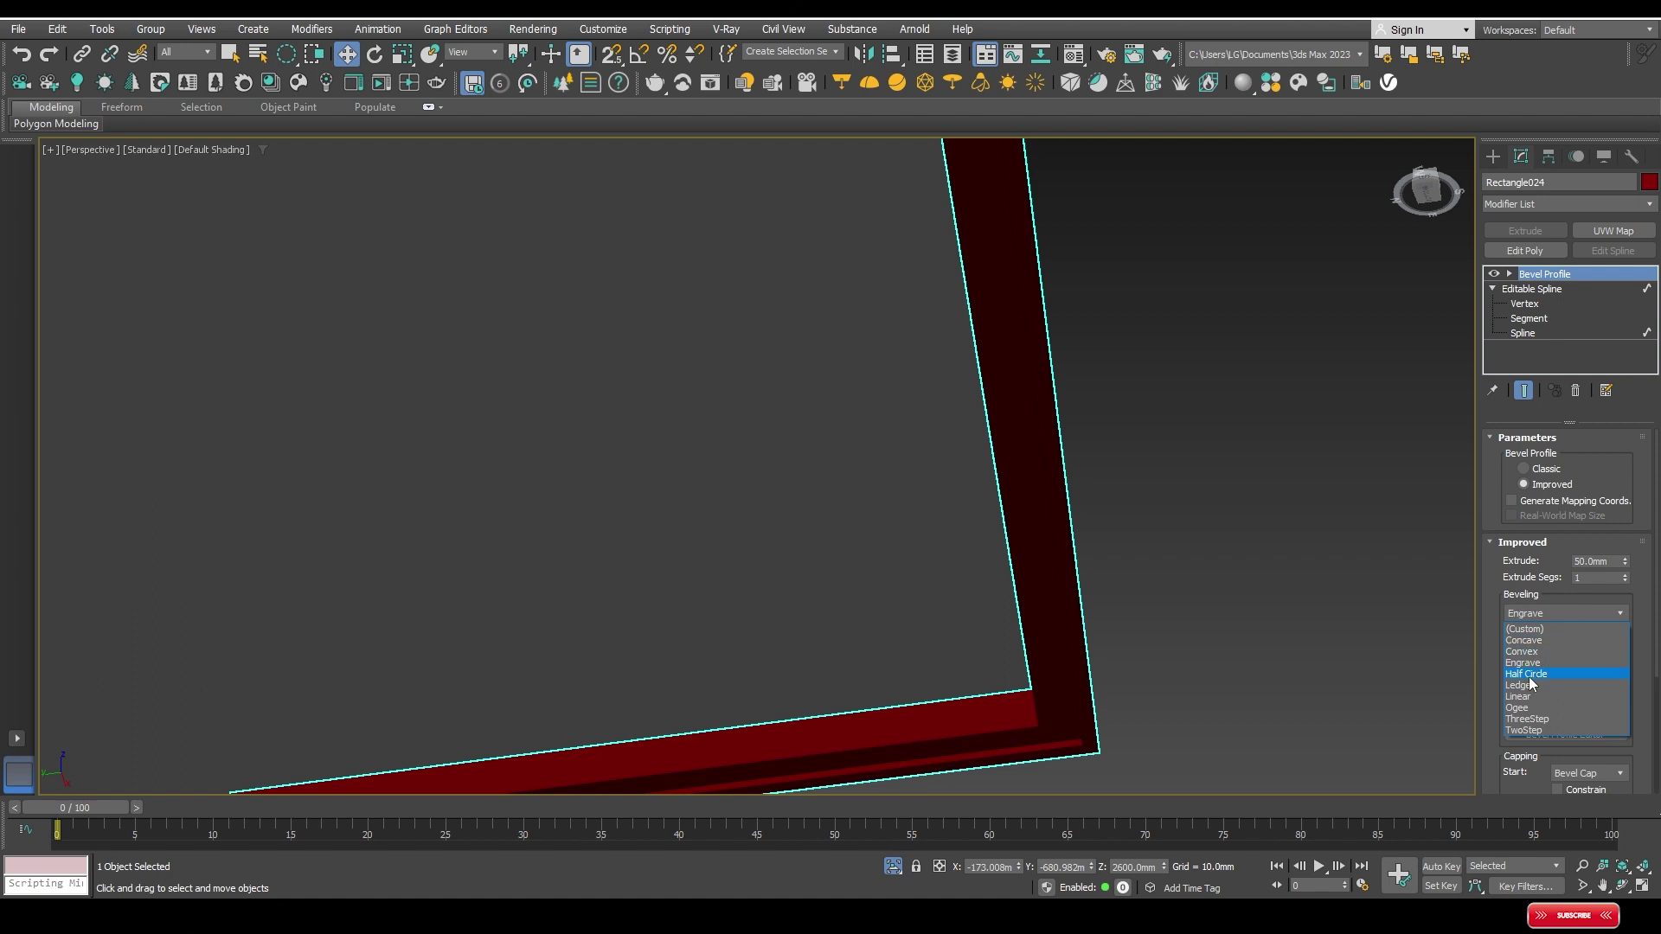
click(1529, 675)
scroll(1021, 575, down, 1)
scroll(1053, 653, down, 1)
key(F3)
key(F3)
scroll(1034, 606, down, 10)
mouse_move(1019, 575)
alt+middle_down()
mouse_move(882, 574)
mouse_move(845, 334)
mouse_move(872, 421)
alt+middle_up()
scroll(891, 450, up, 6)
scroll(912, 479, down, 2)
scroll(920, 472, up, 3)
scroll(919, 467, down, 2)
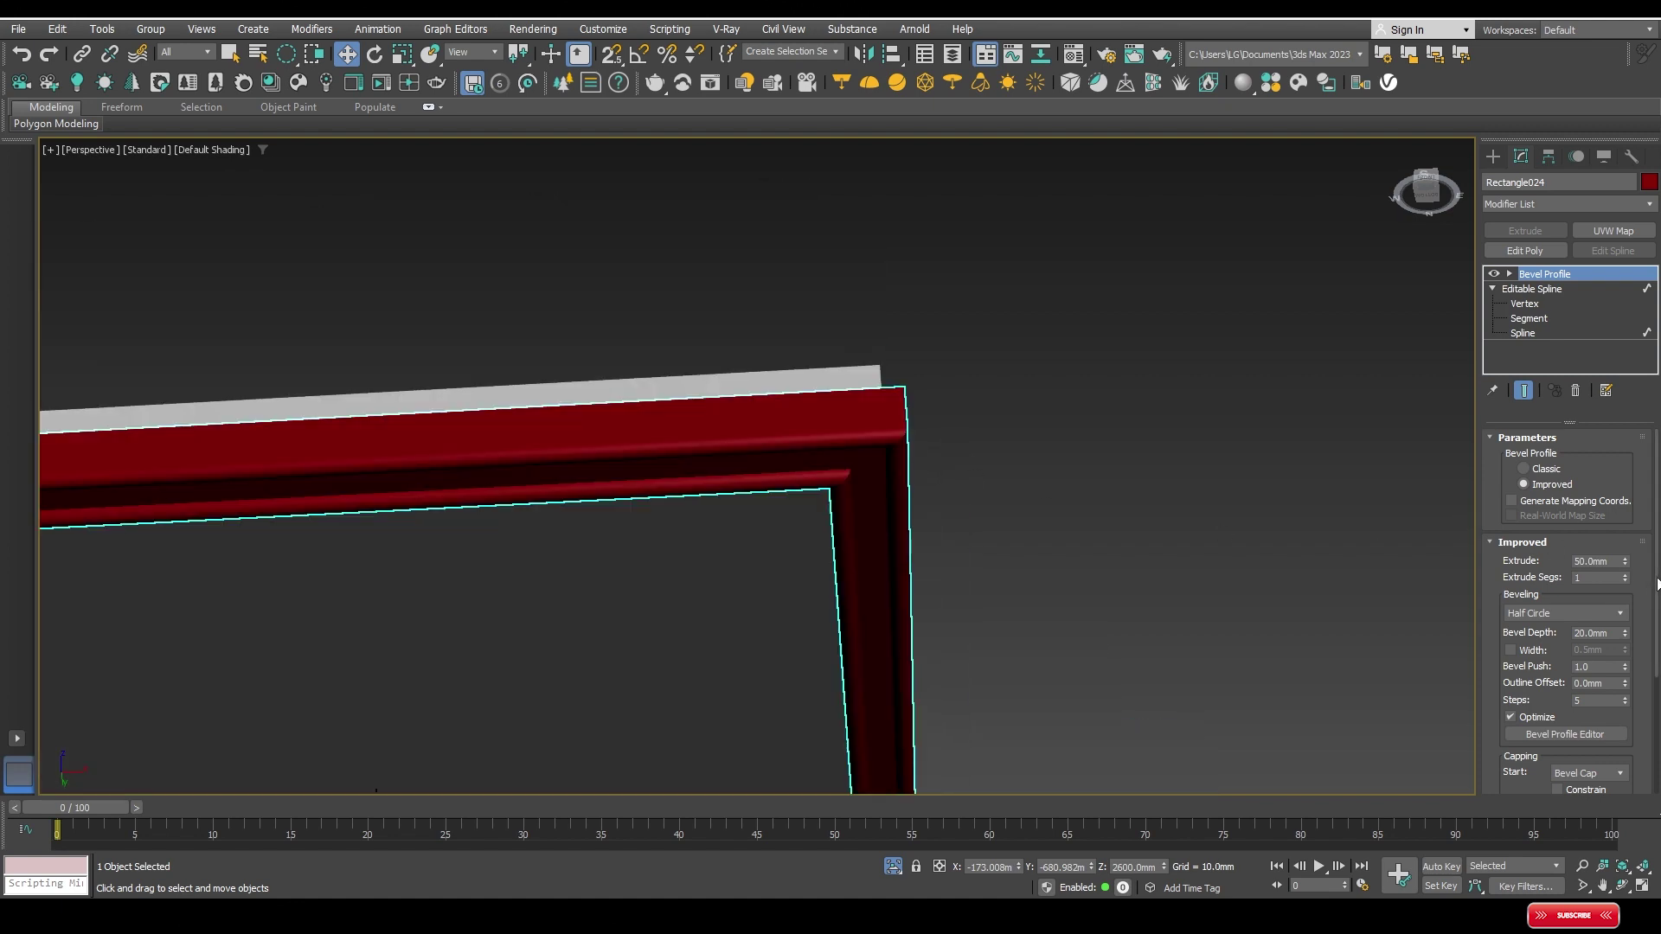
Step: Settle on the Ledge bevel profile and view the frame from below
click(1569, 615)
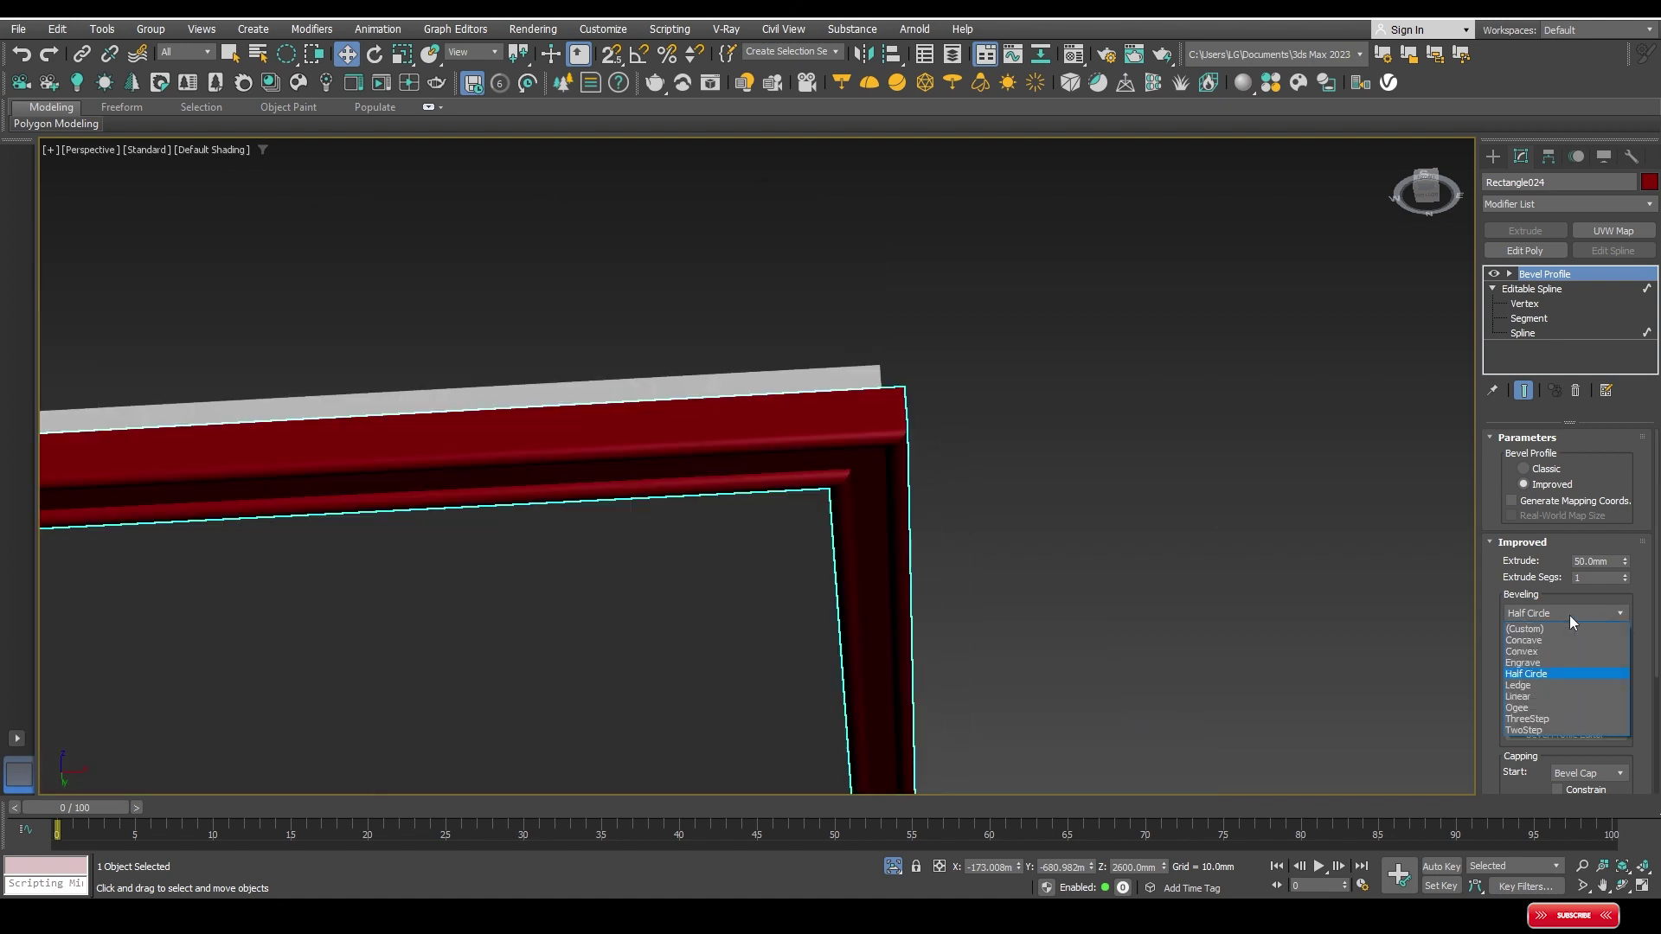
click(1537, 686)
scroll(831, 512, down, 3)
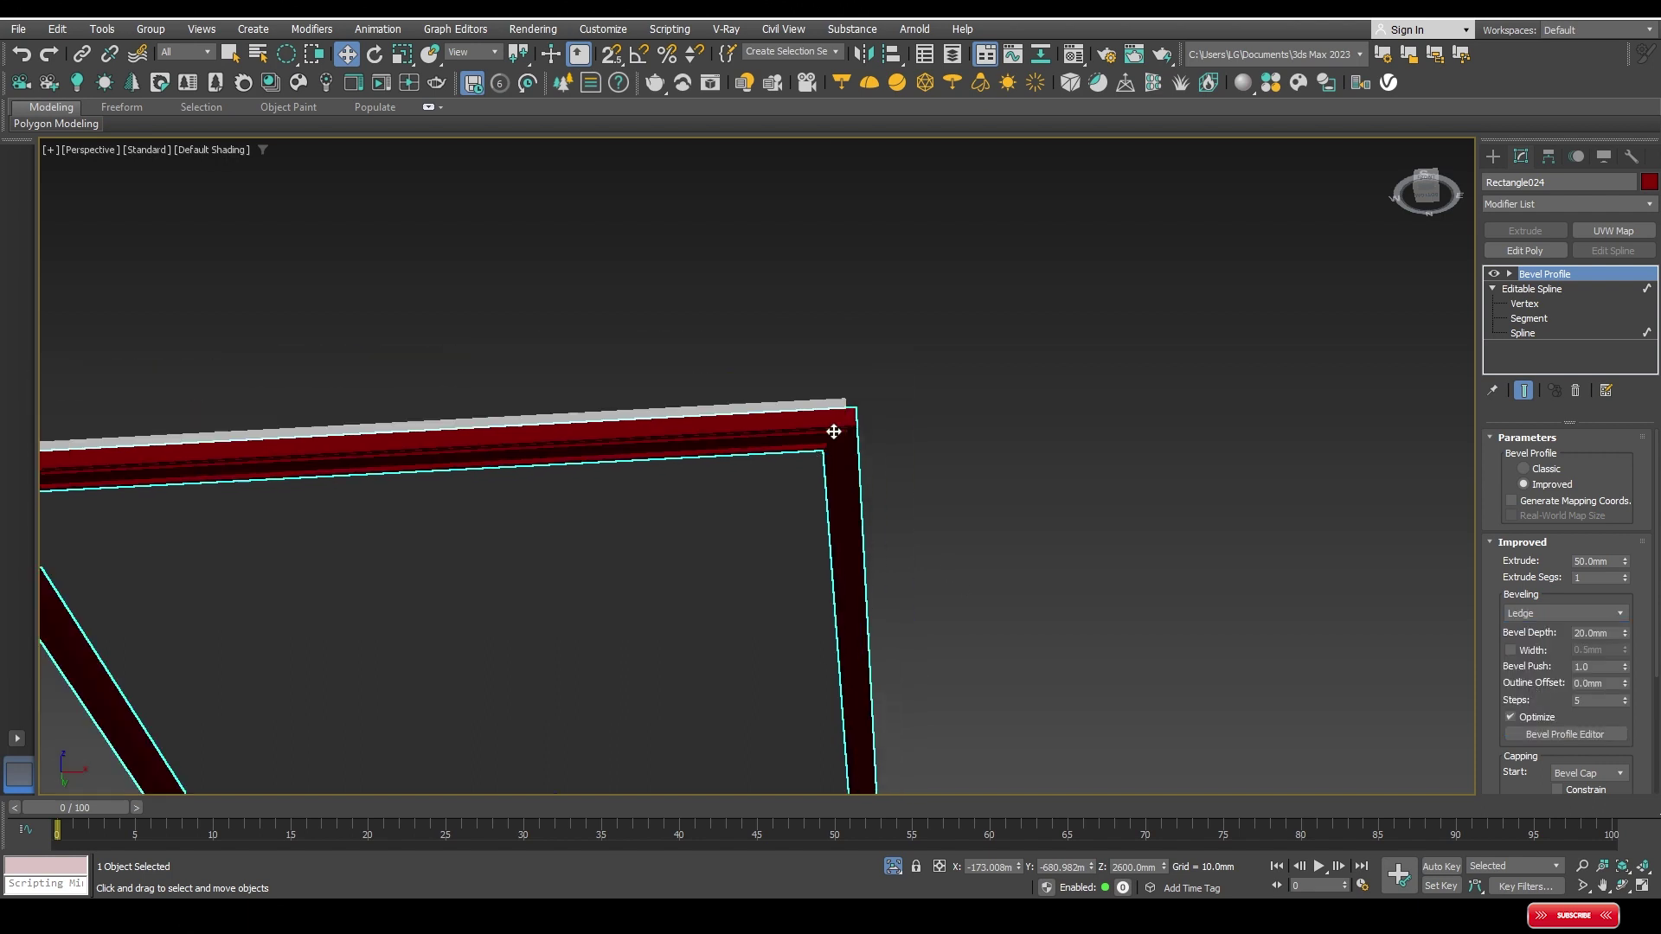
scroll(835, 434, down, 4)
scroll(832, 377, up, 3)
scroll(832, 378, up, 3)
scroll(935, 460, down, 1)
scroll(934, 461, down, 1)
scroll(994, 475, down, 1)
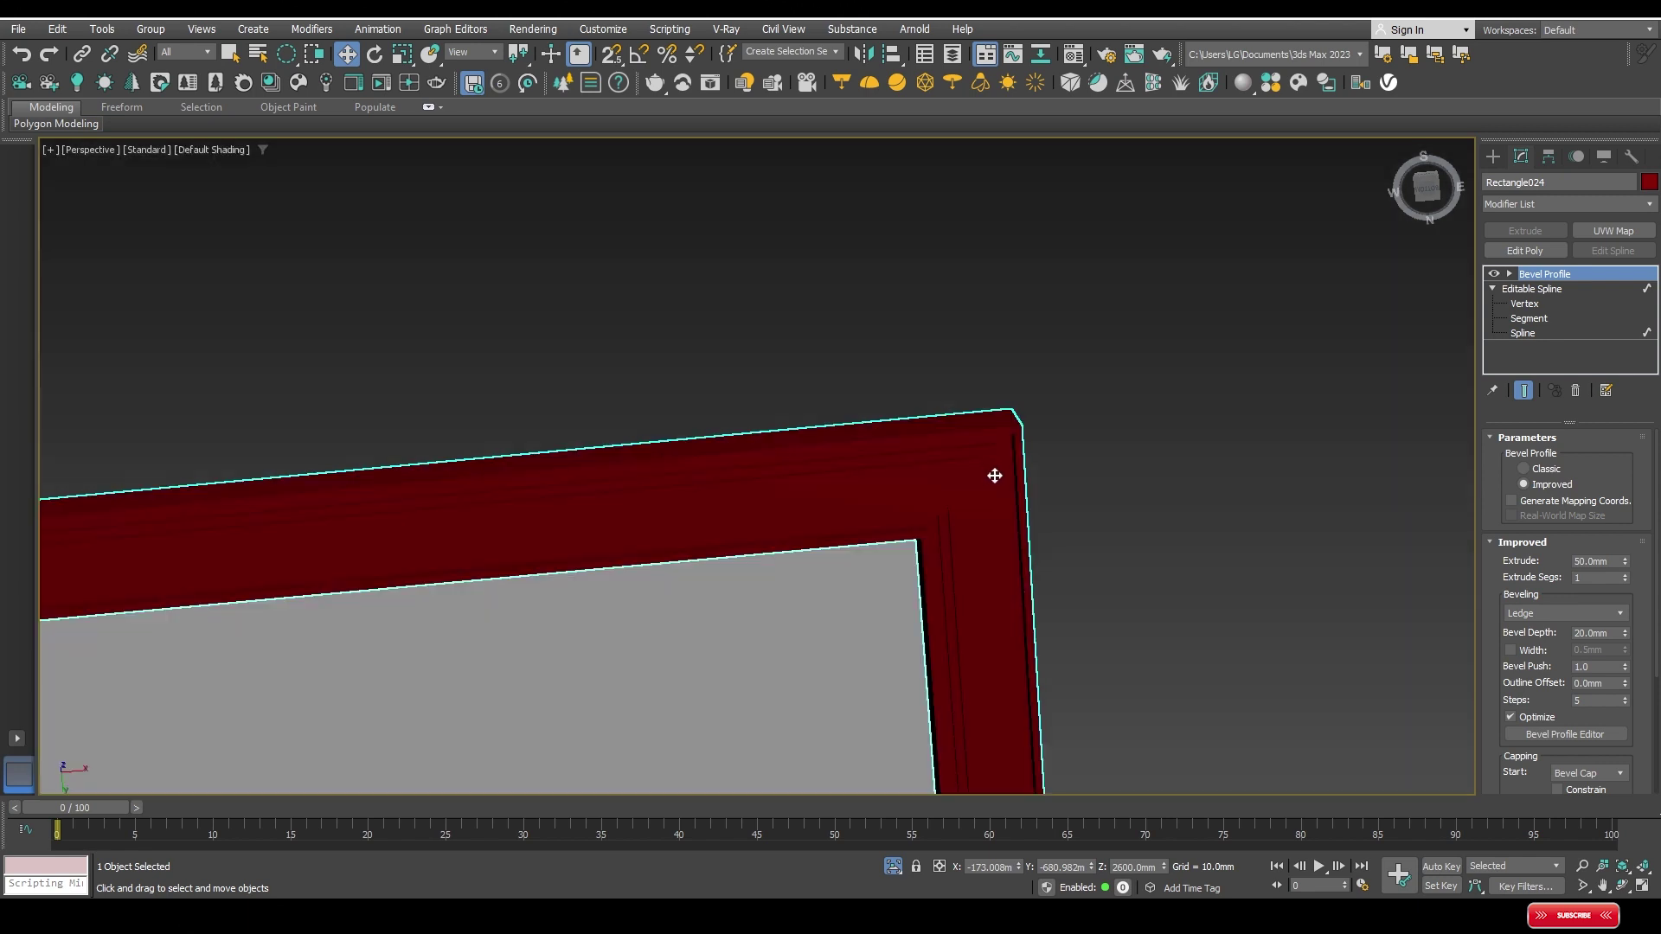
mouse_move(943, 404)
alt+middle_down()
mouse_move(953, 453)
mouse_move(1024, 549)
mouse_move(1058, 462)
alt+middle_up()
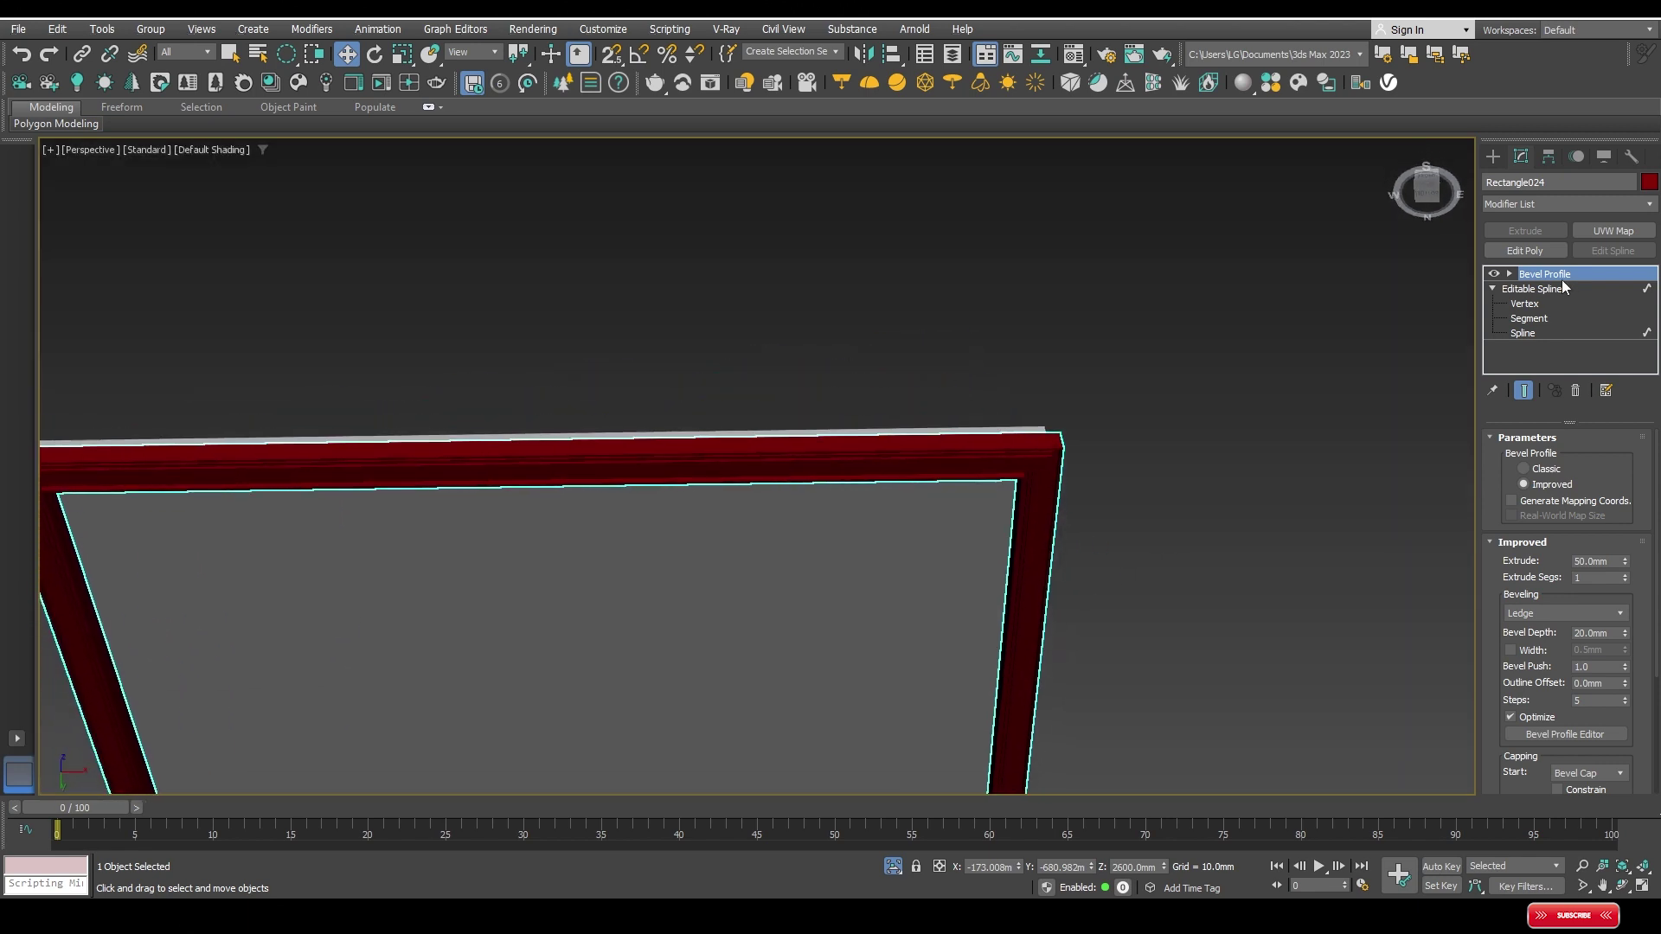
Step: Clear the rectangle path's spline selection and return to the shaded bevel profile settings
click(1526, 333)
key(F3)
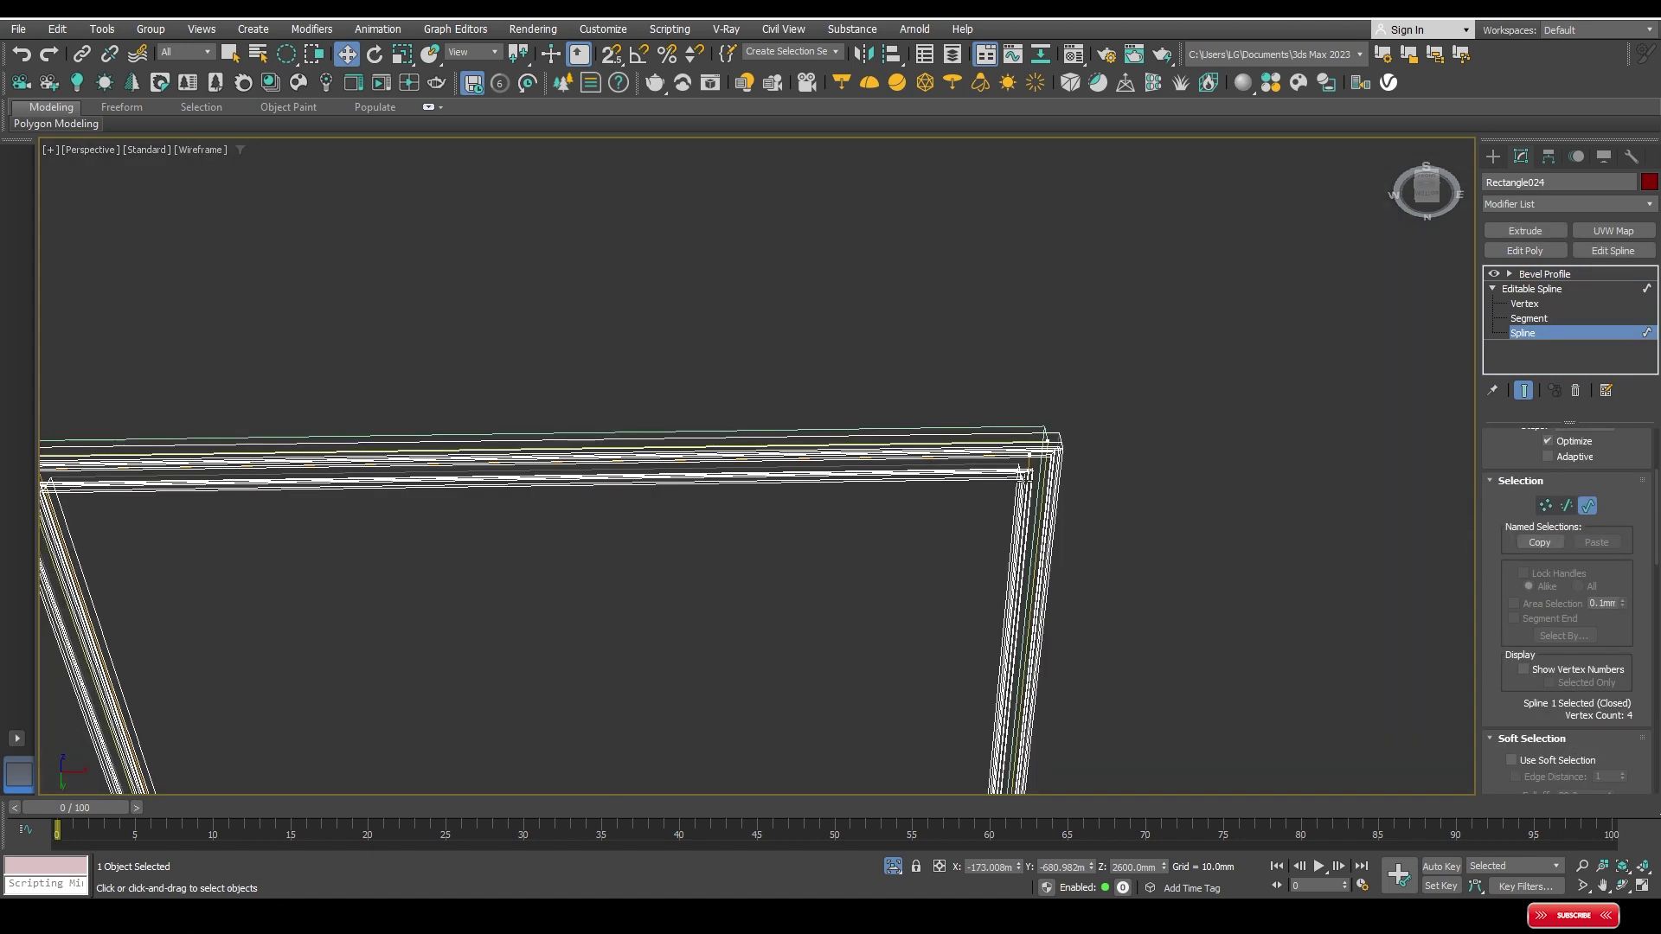
key(Delete)
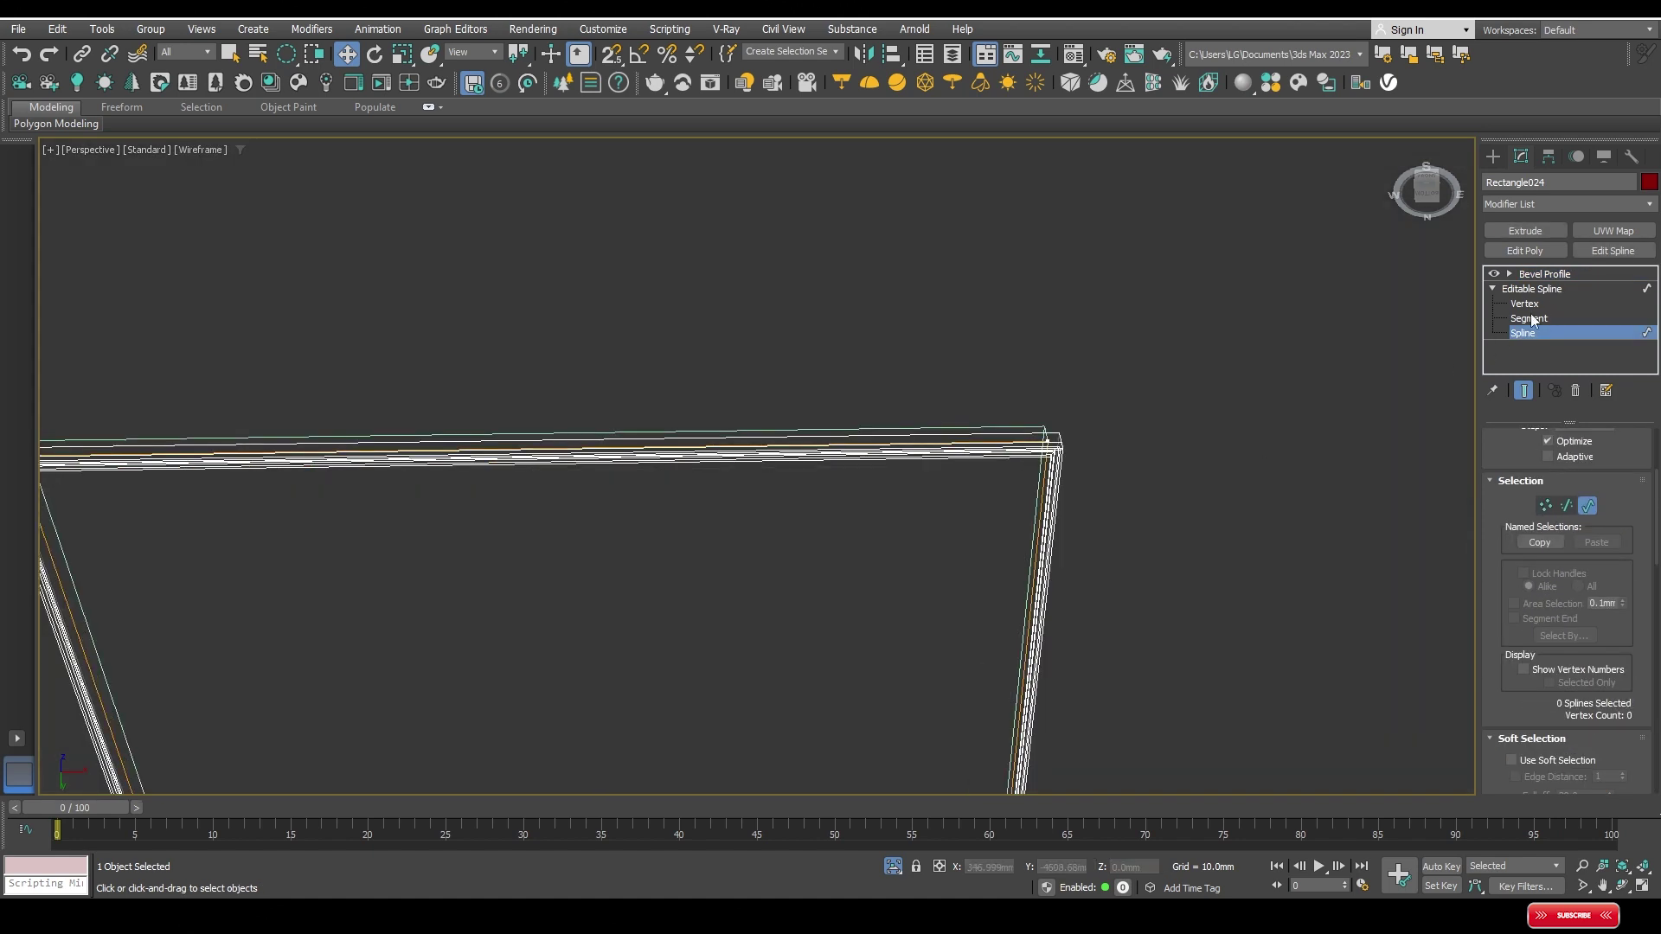
click(1545, 275)
key(F3)
mouse_move(987, 485)
middle_down()
mouse_move(975, 452)
mouse_move(1001, 437)
mouse_move(727, 400)
mouse_move(726, 321)
middle_up()
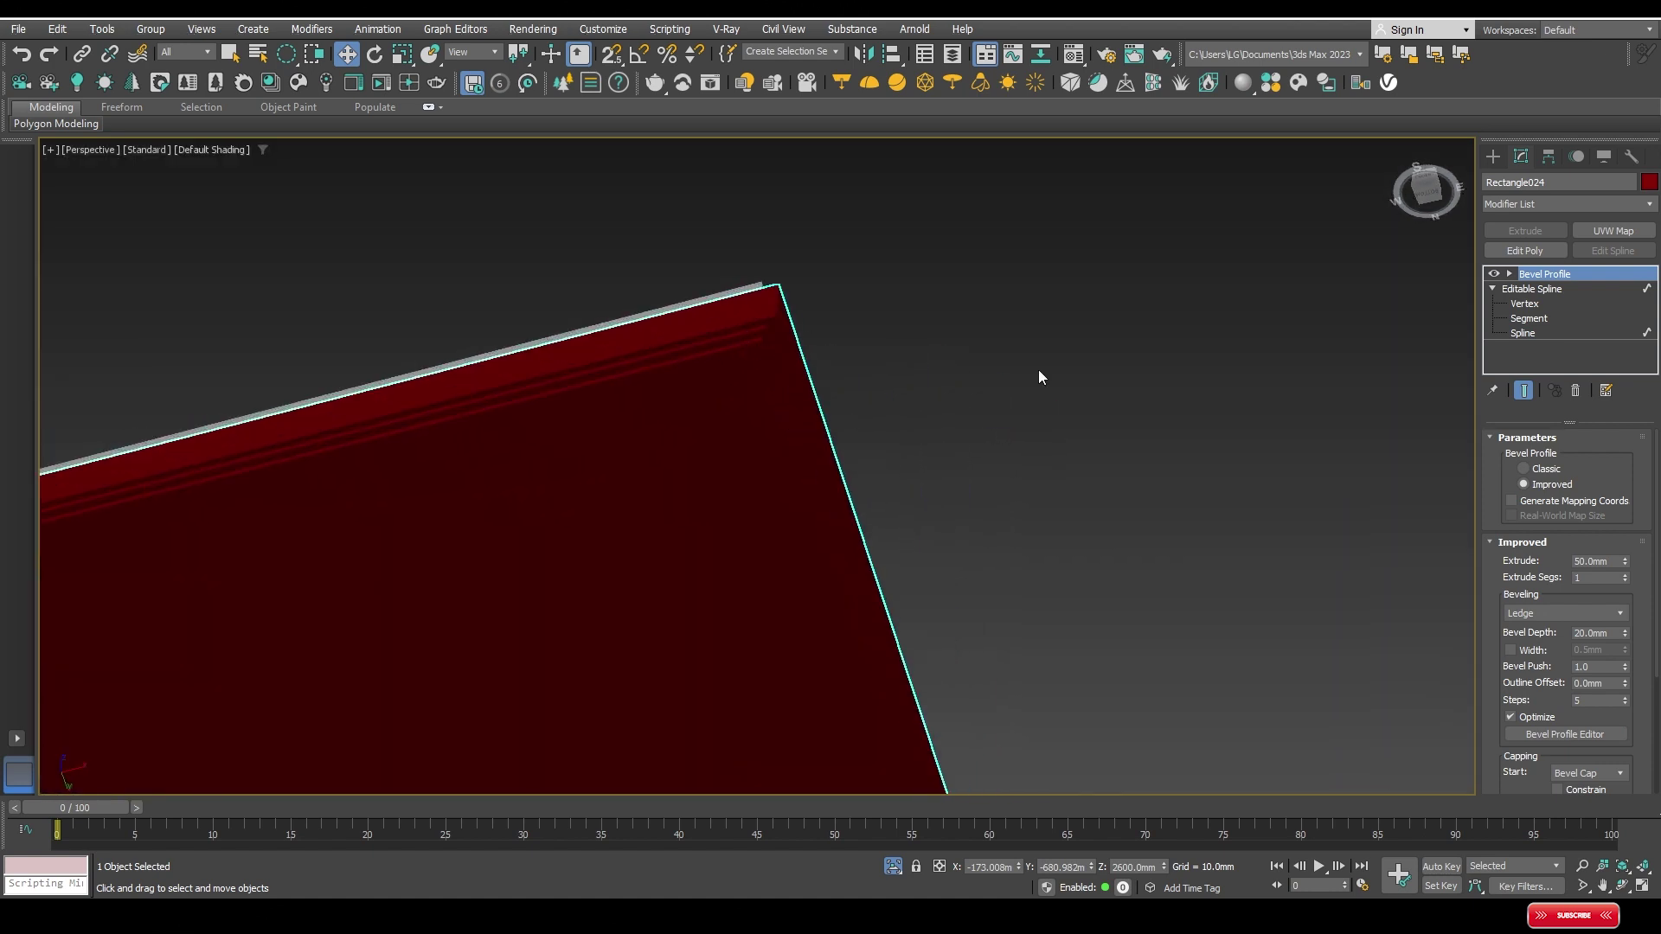
scroll(1272, 401, down, 3)
mouse_move(1272, 401)
alt+middle_down()
mouse_move(986, 397)
mouse_move(1073, 420)
mouse_move(1199, 514)
alt+middle_up()
scroll(1198, 514, up, 3)
scroll(1216, 515, up, 1)
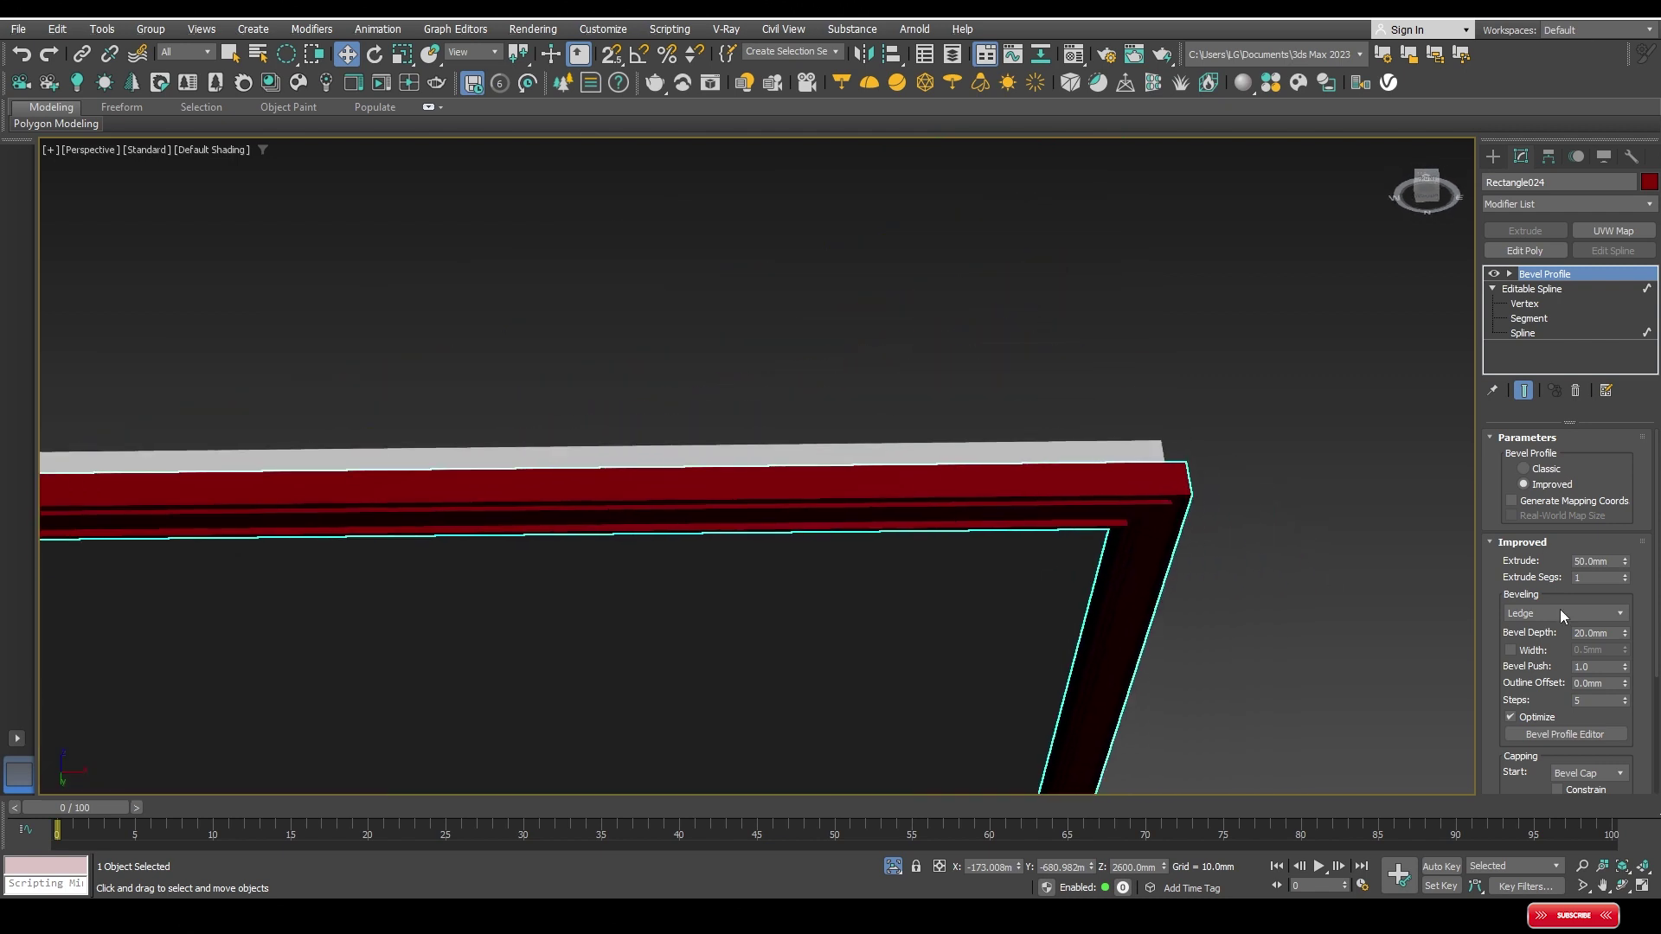
Step: Apply the Linear bevel profile to the cornice frame
click(1597, 613)
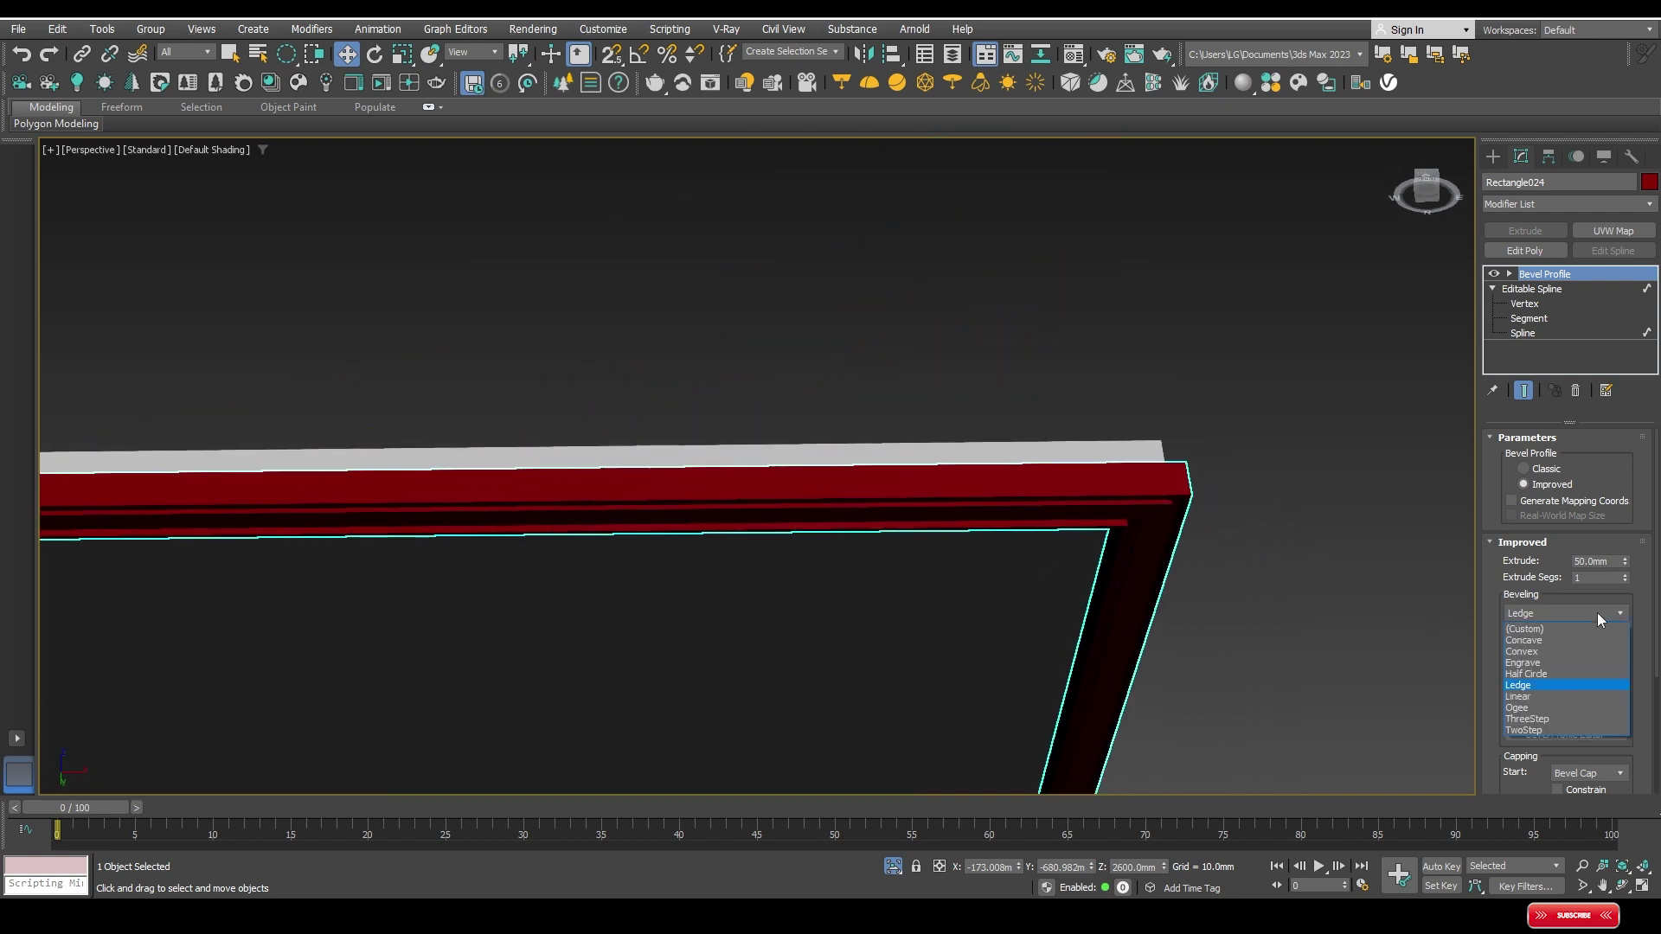
click(1521, 698)
scroll(1119, 590, down, 2)
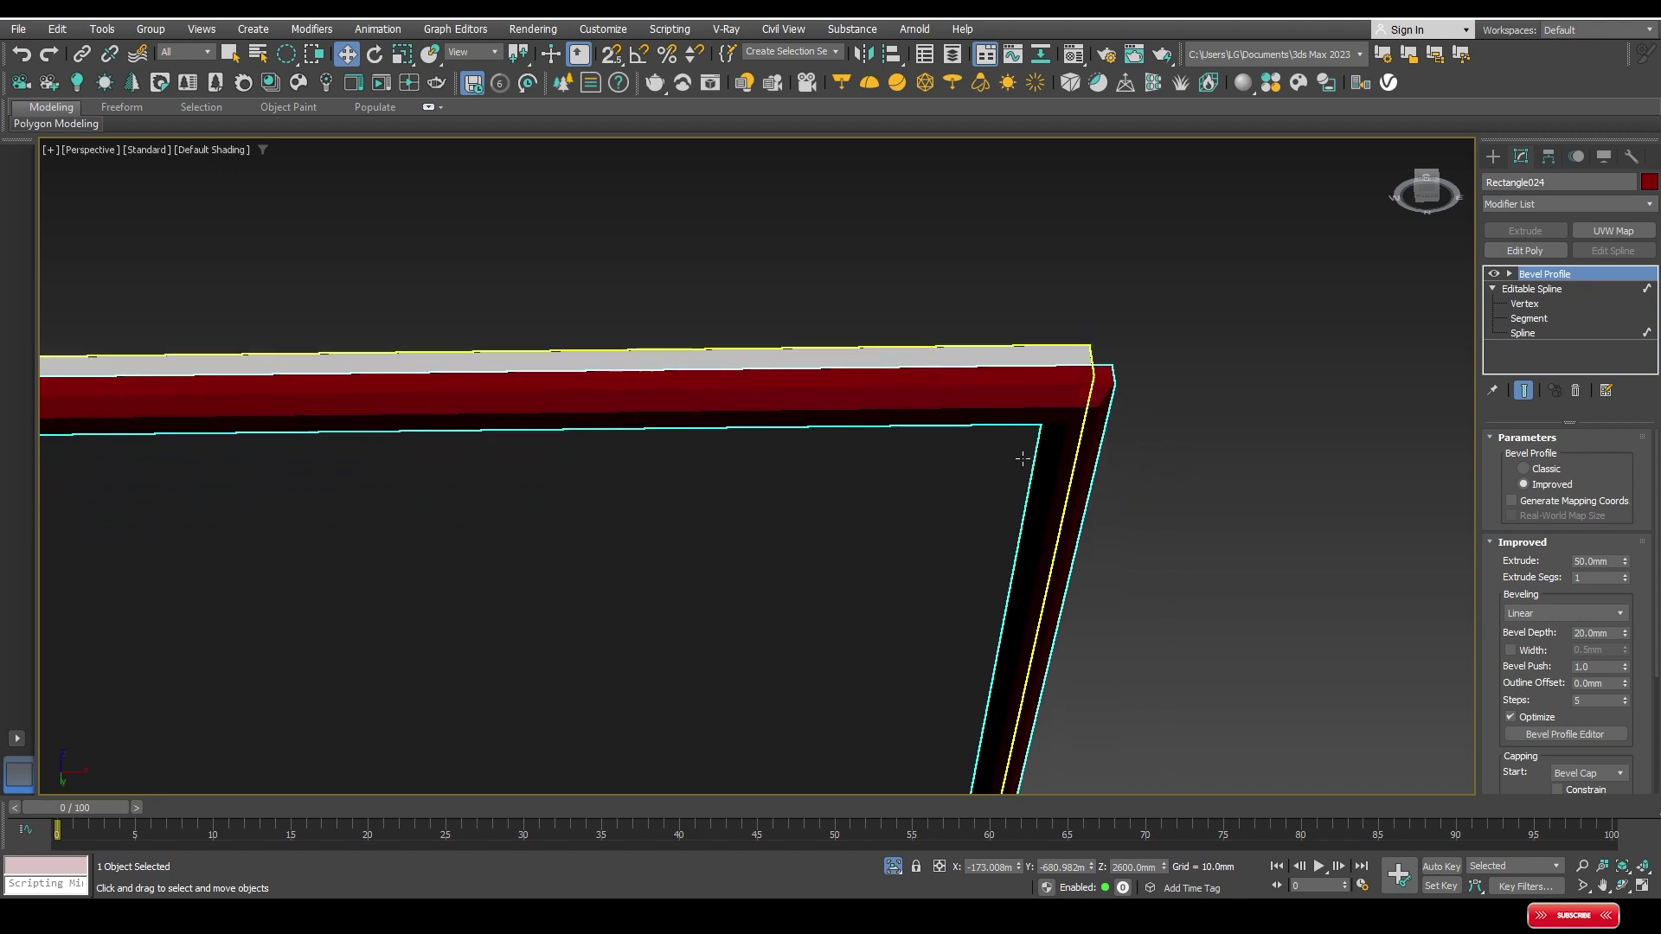
scroll(1077, 468, down, 1)
scroll(1074, 463, up, 1)
scroll(1059, 433, up, 1)
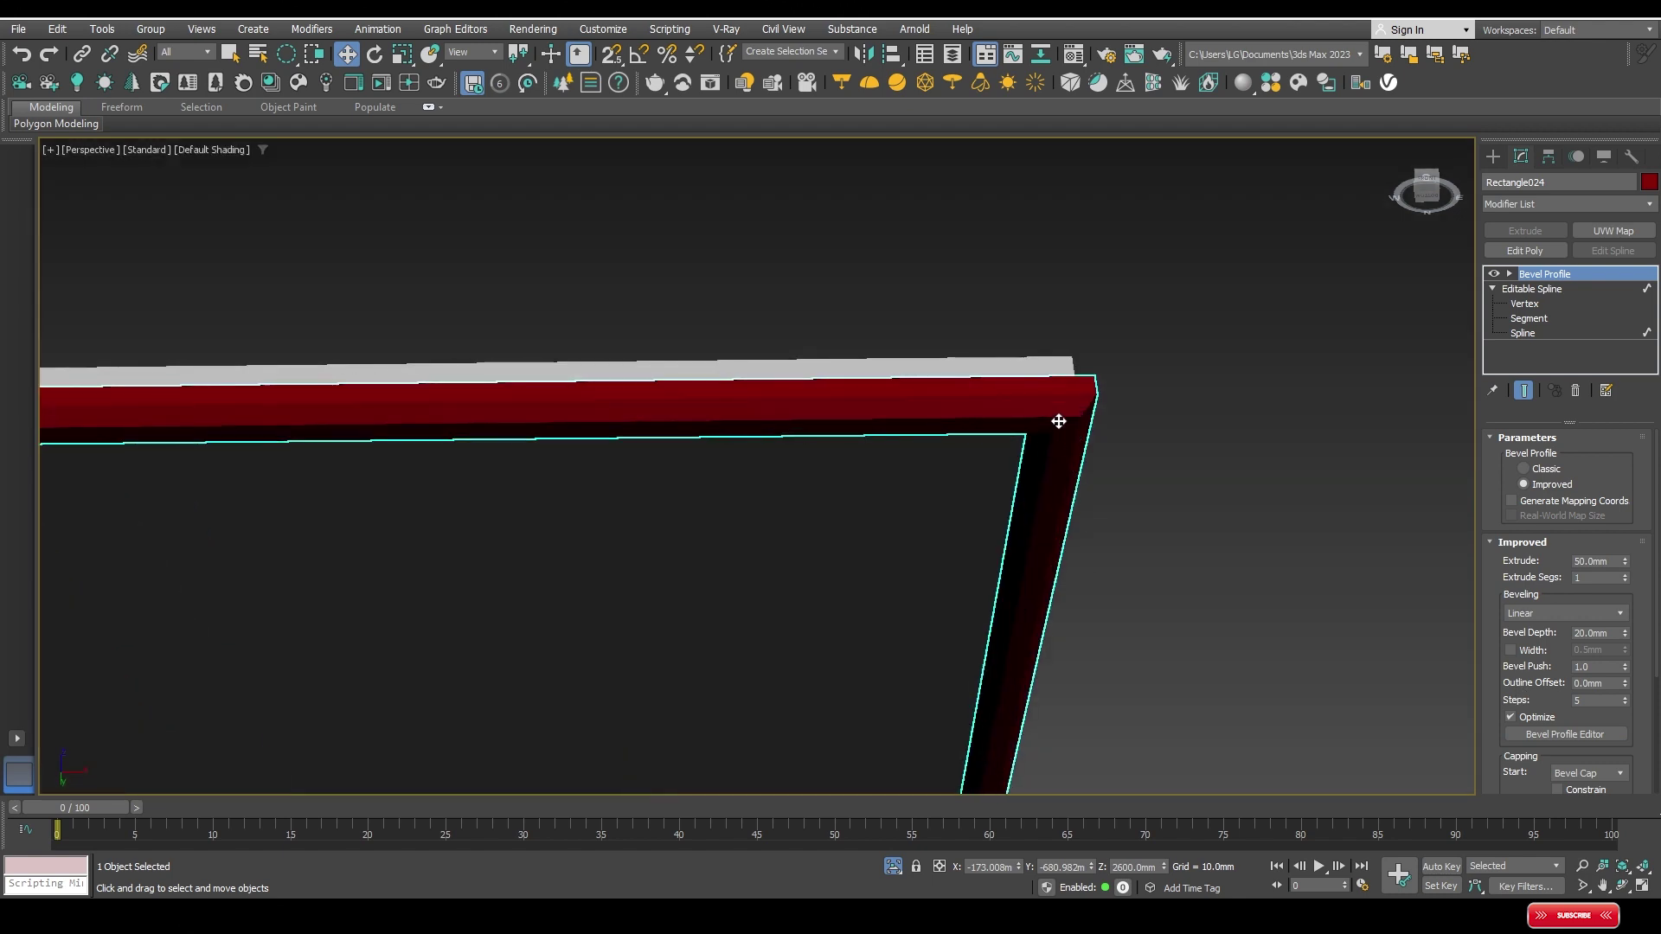
Step: Switch the cornice to the Ogee bevel profile and view it from below
click(1575, 615)
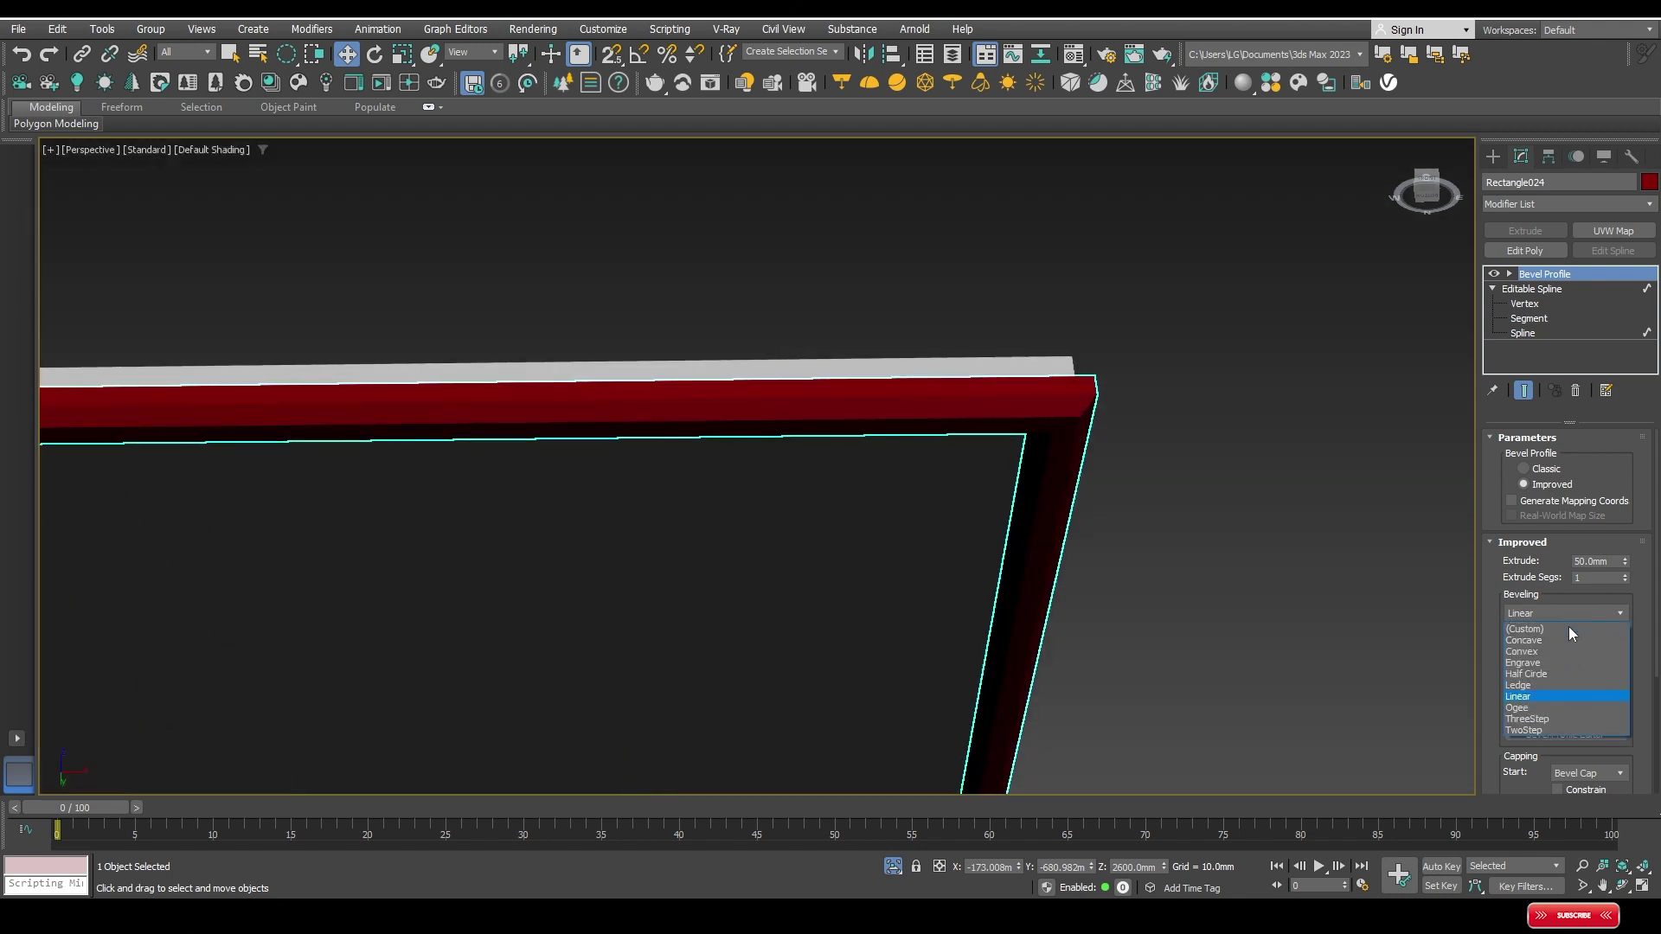
click(1524, 707)
scroll(1030, 475, down, 2)
mouse_move(920, 396)
alt+middle_down()
mouse_move(860, 278)
mouse_move(864, 333)
alt+middle_up()
scroll(861, 330, up, 3)
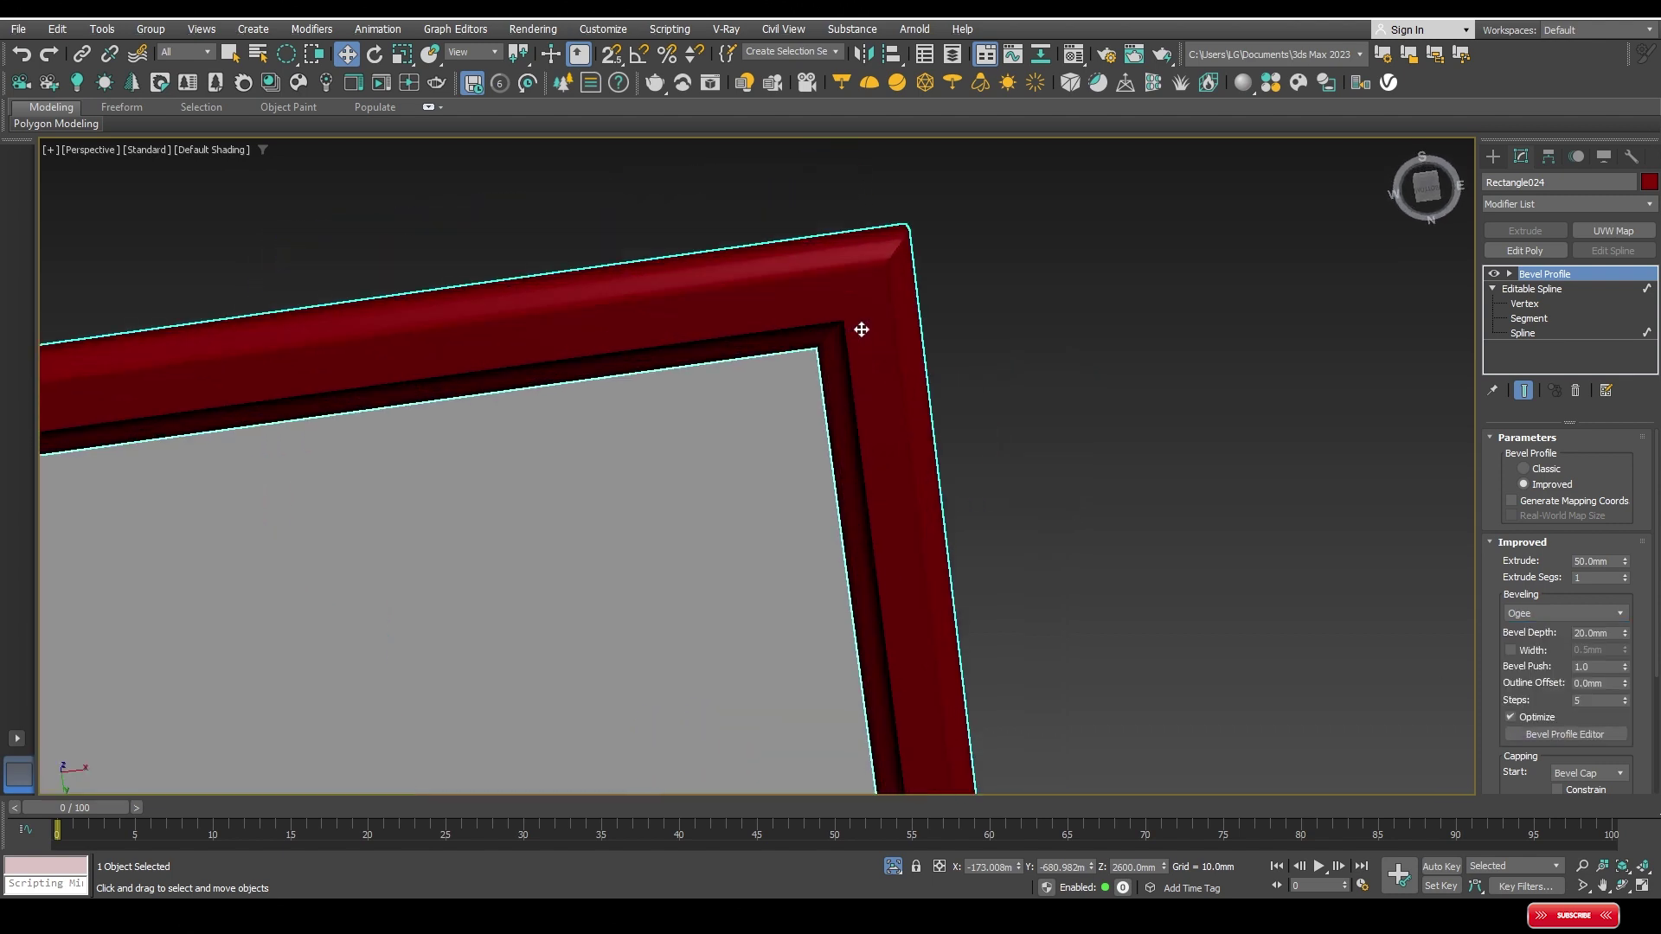
Step: Apply the ThreeStep bevel profile and orbit around the frame's corner
click(1563, 615)
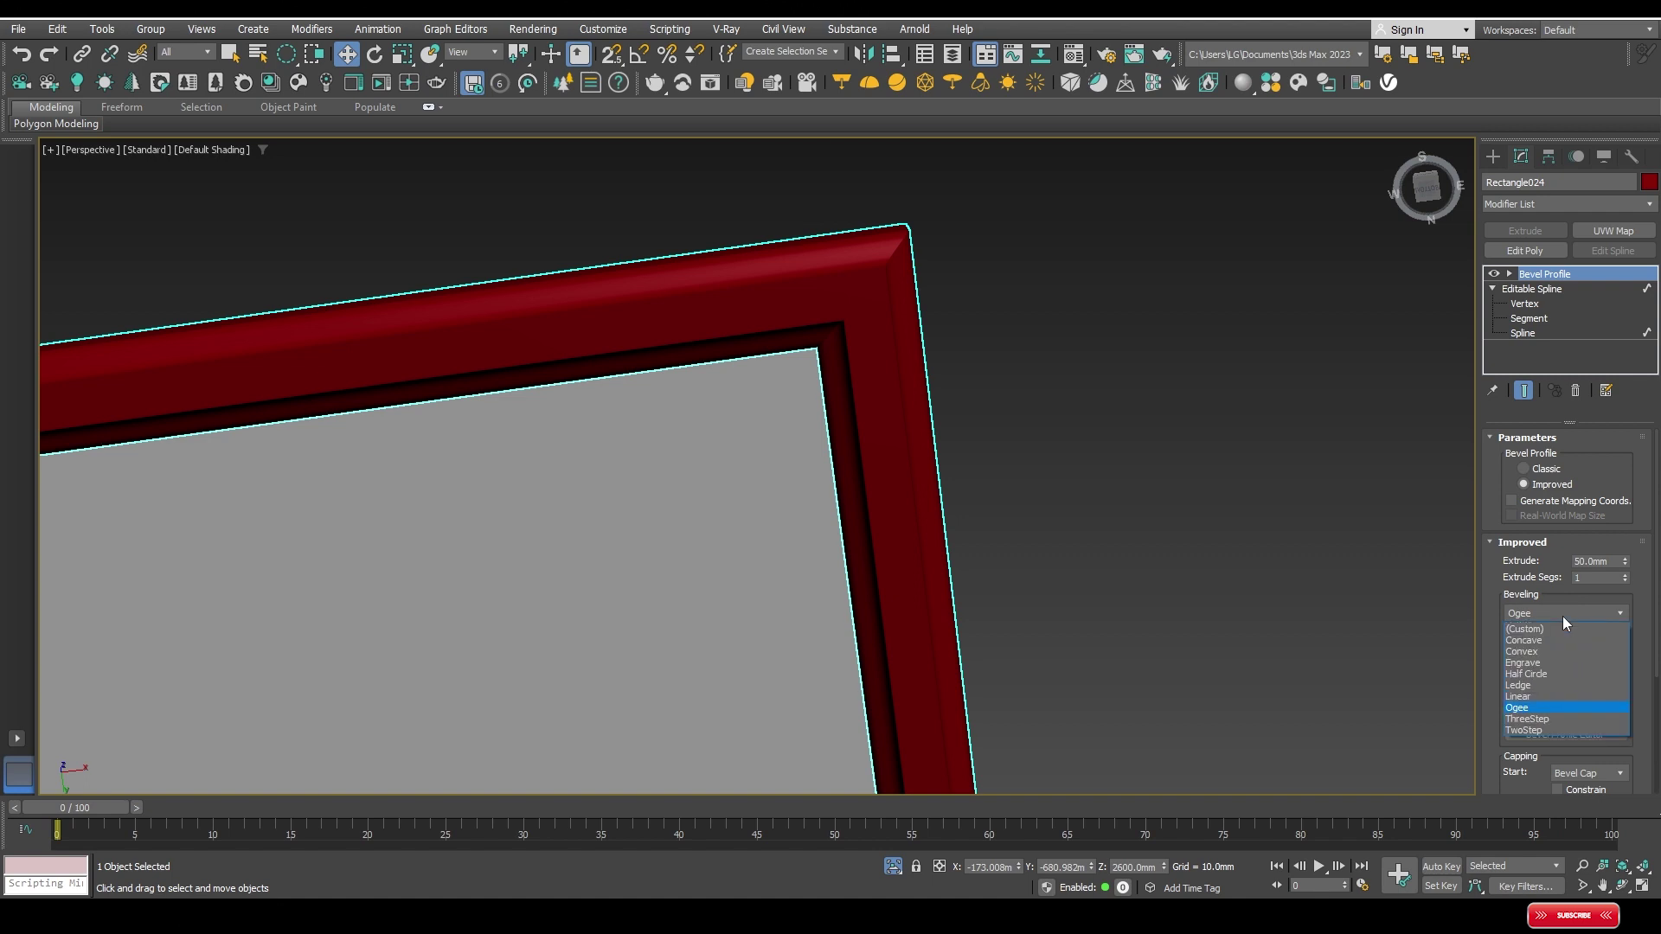
click(1526, 719)
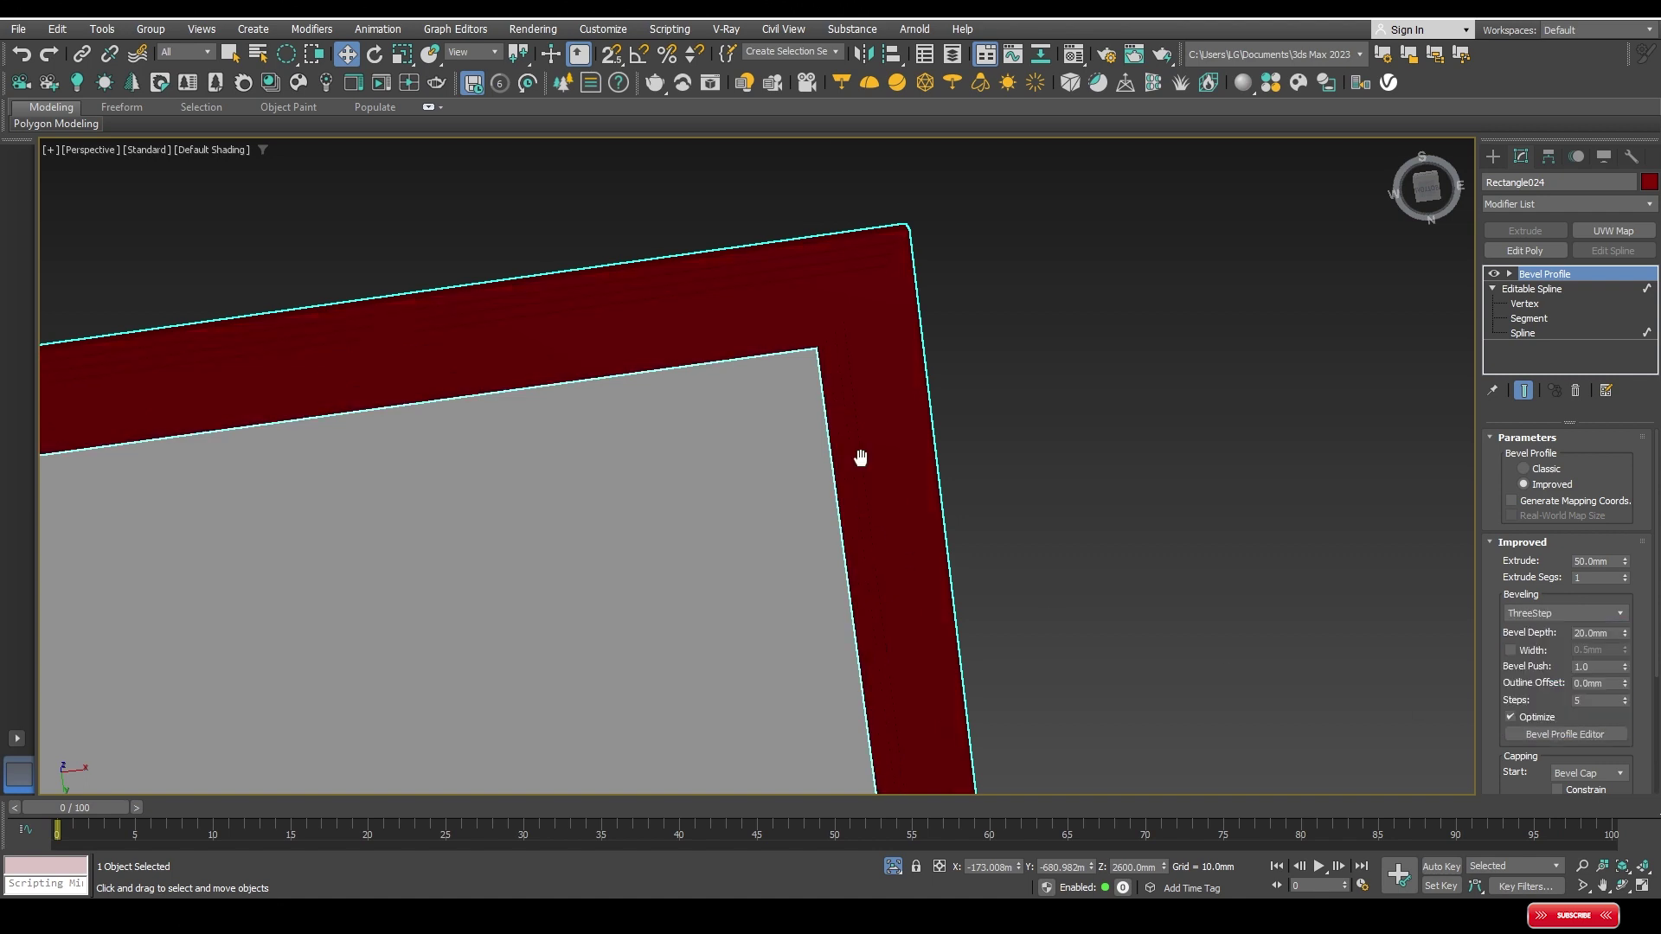
scroll(860, 458, down, 3)
mouse_move(916, 423)
alt+middle_down()
mouse_move(938, 470)
mouse_move(1057, 438)
mouse_move(1135, 497)
alt+middle_up()
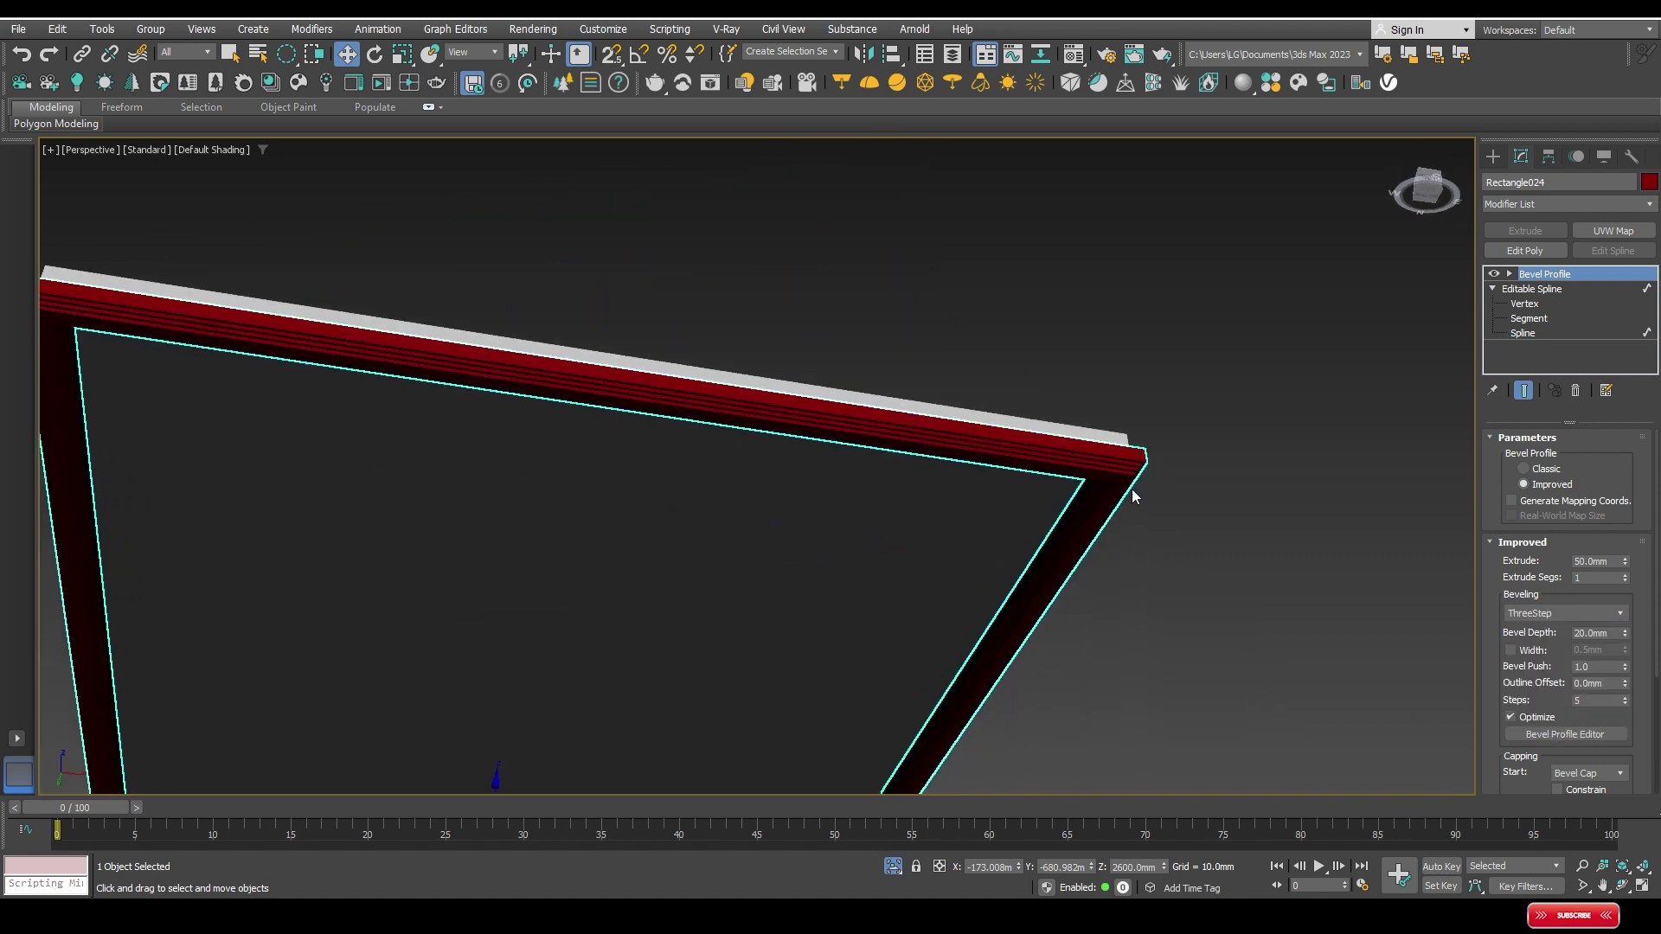
scroll(1082, 511, up, 2)
scroll(1024, 526, up, 3)
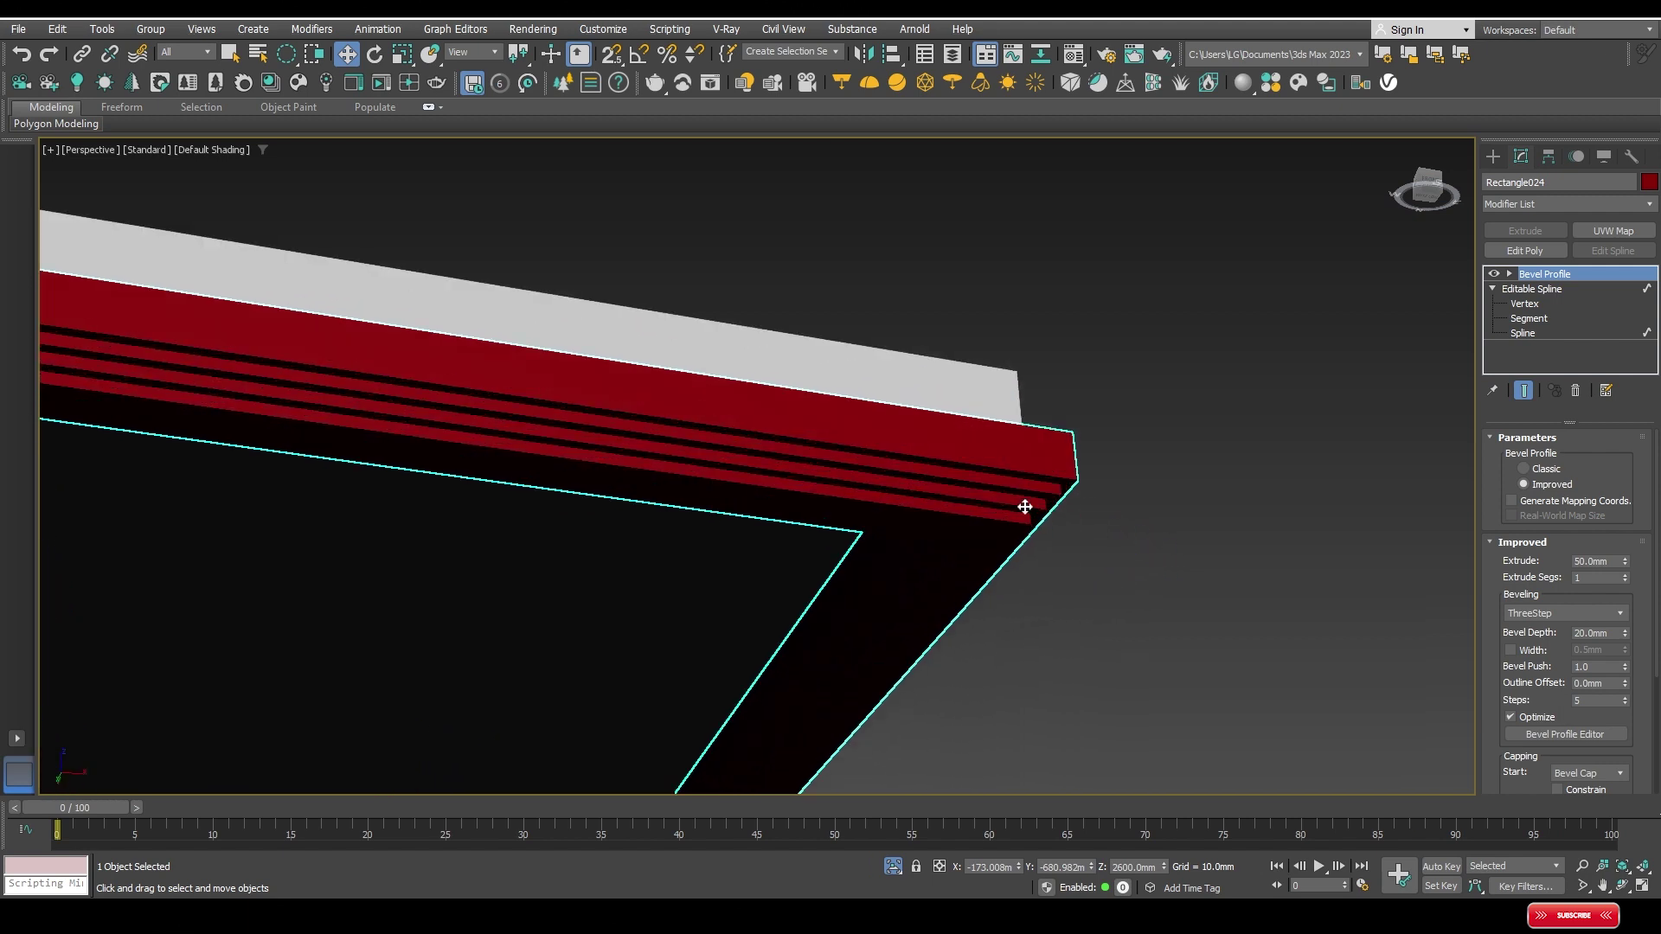
scroll(1024, 507, down, 4)
alt+middle_drag(964, 508, 689, 473)
mouse_move(538, 380)
alt+middle_down()
mouse_move(675, 445)
mouse_move(585, 268)
mouse_move(689, 345)
alt+middle_up()
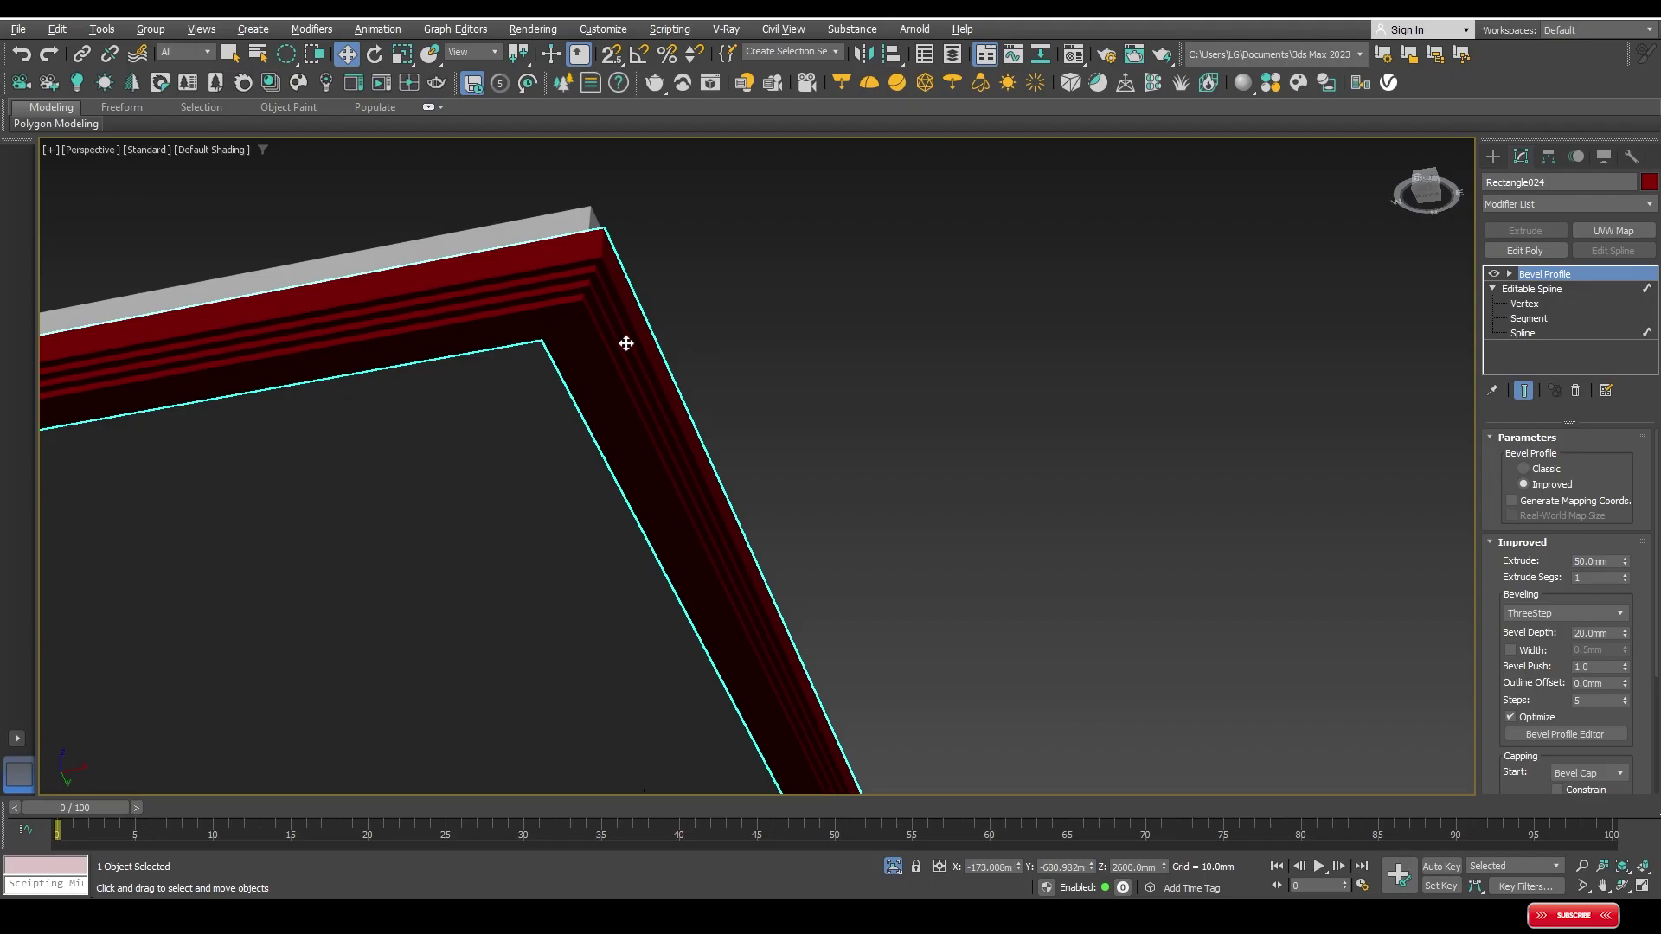
Step: Change the frame's bevel to the TwoStep profile and view it from below
middle_drag(623, 342, 805, 399)
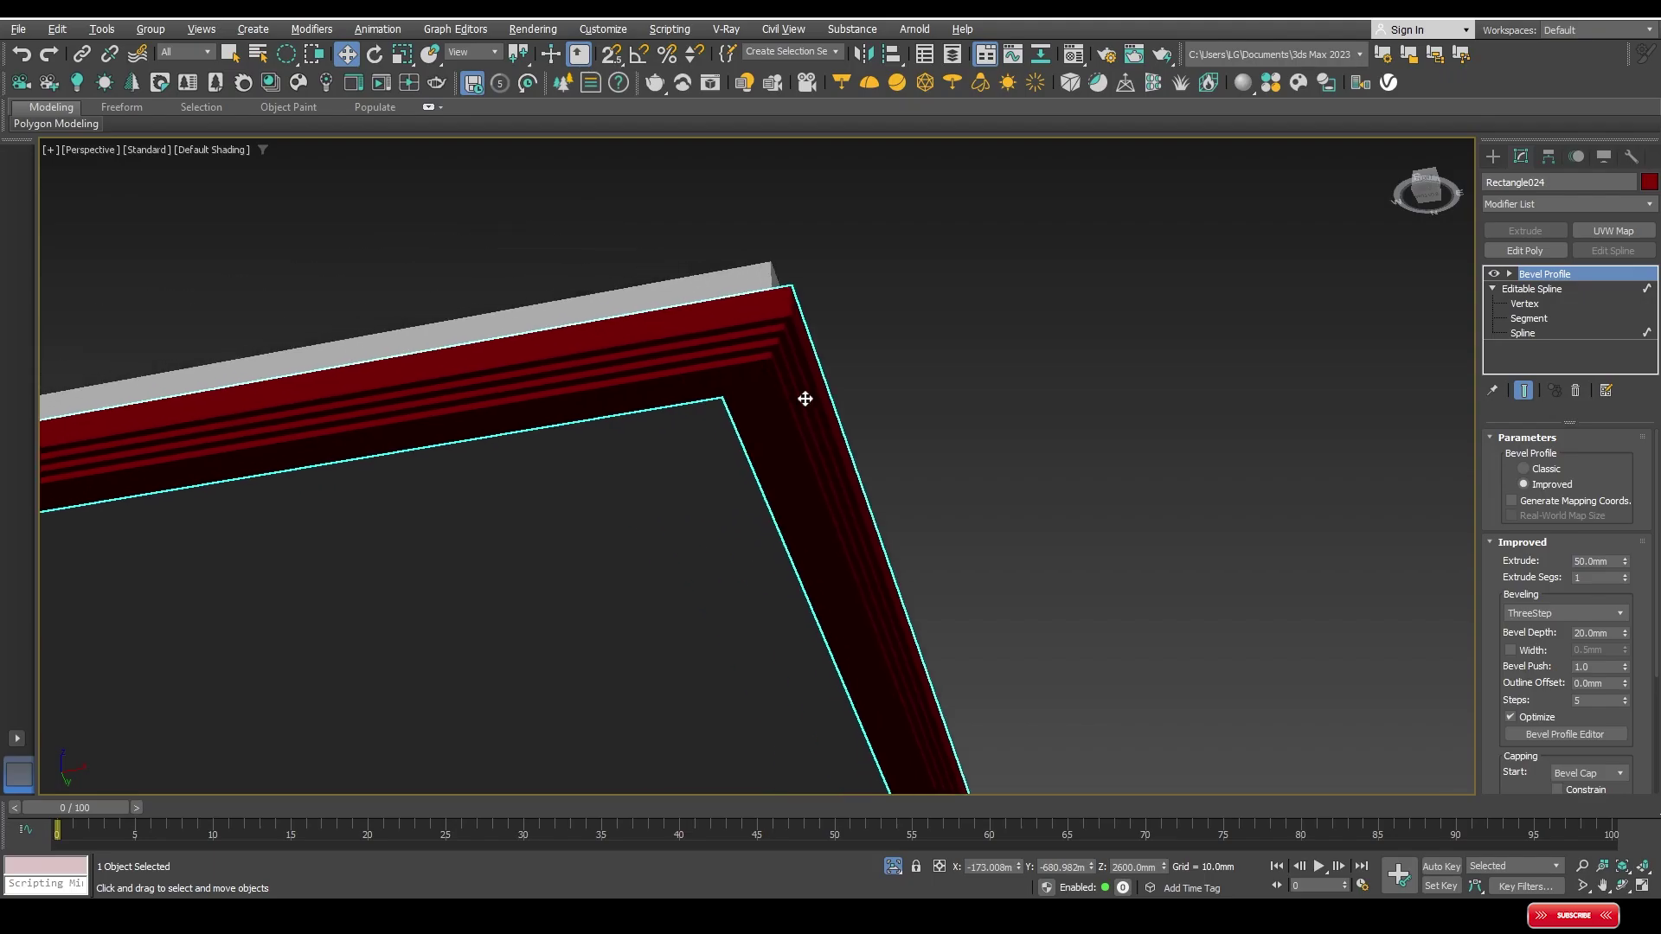
click(1586, 613)
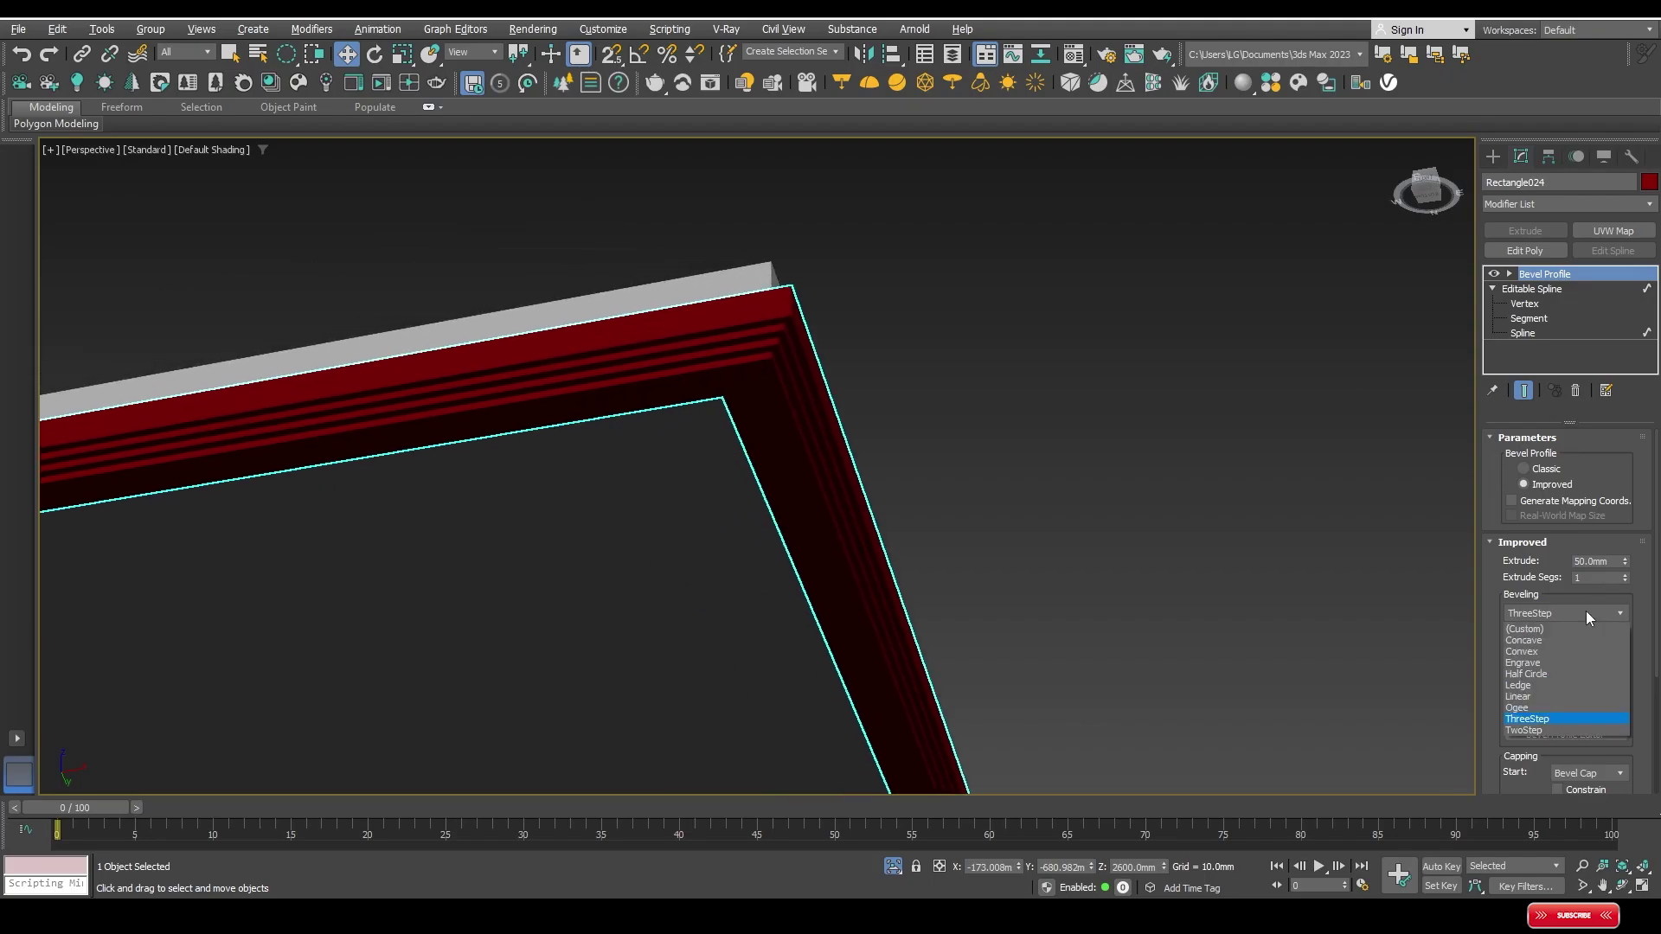
click(1520, 731)
alt+middle_drag(983, 649, 882, 512)
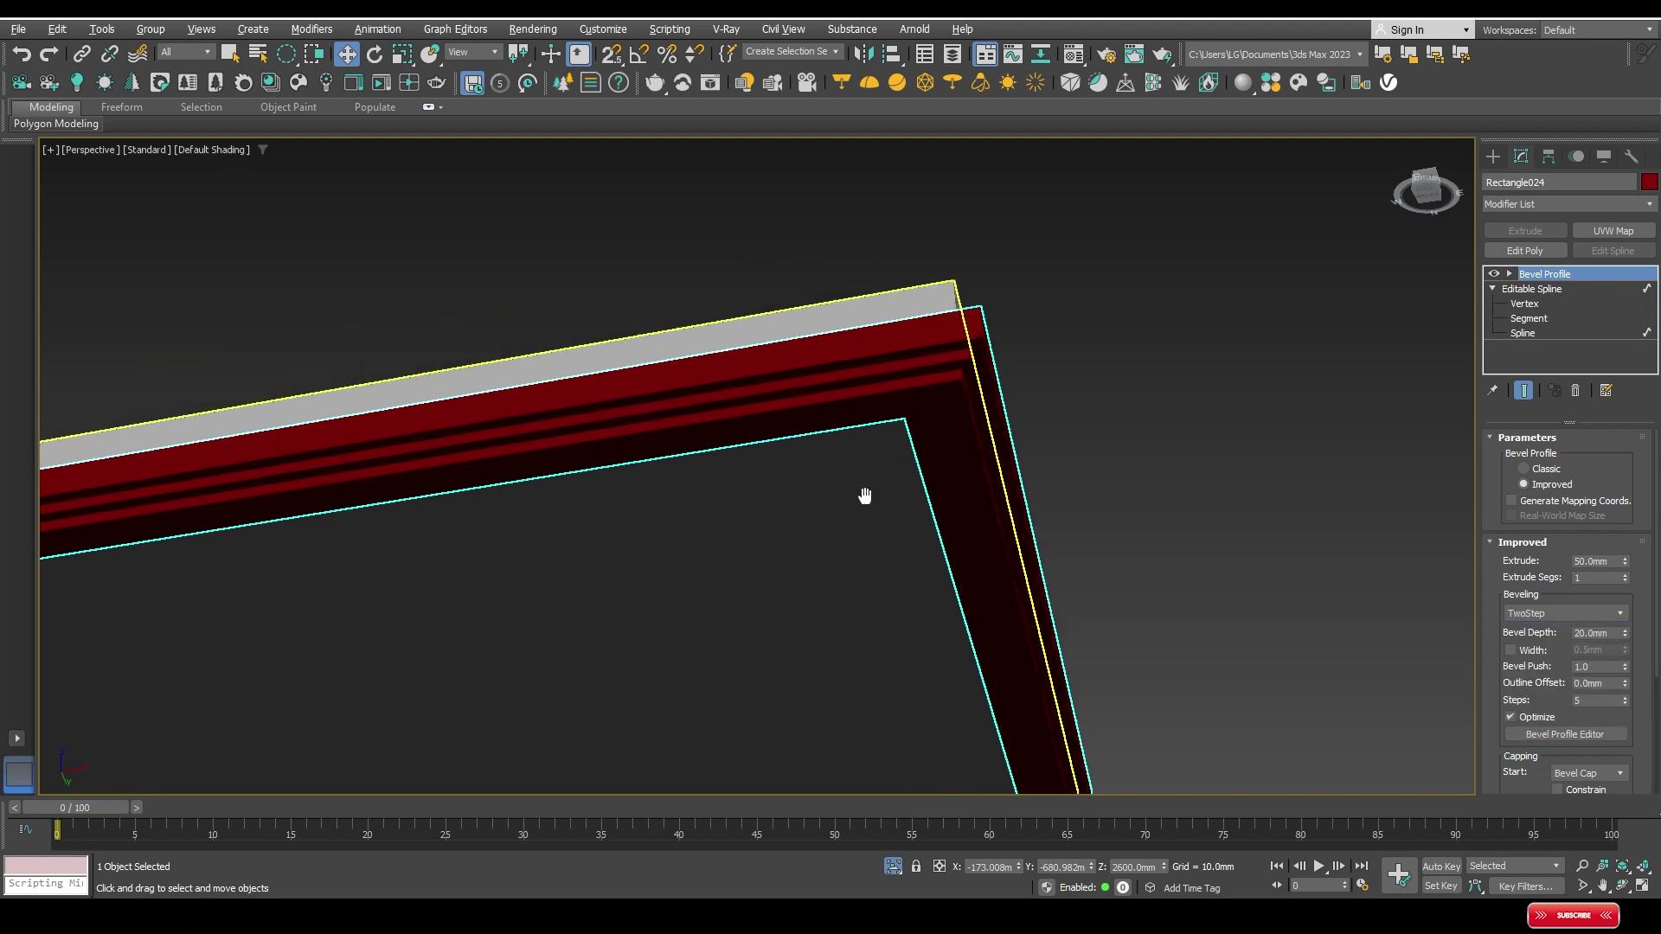
Step: In the Front view, set Bevel Profile to Classic, then undo and deselect
key(f)
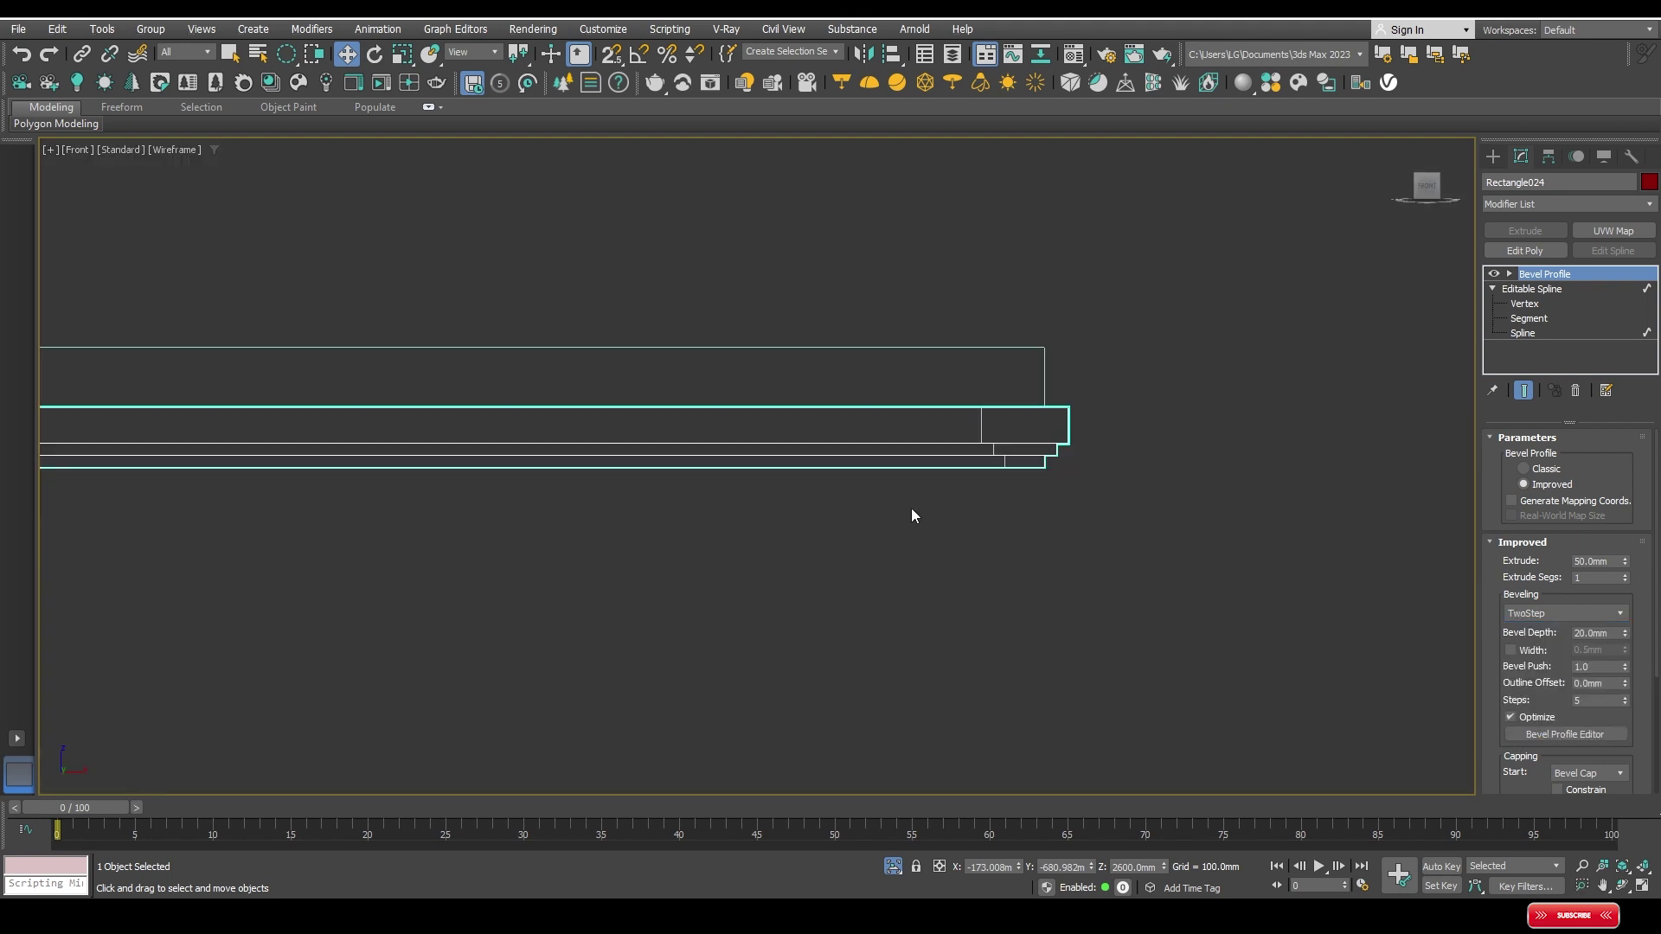
scroll(1159, 461, up, 4)
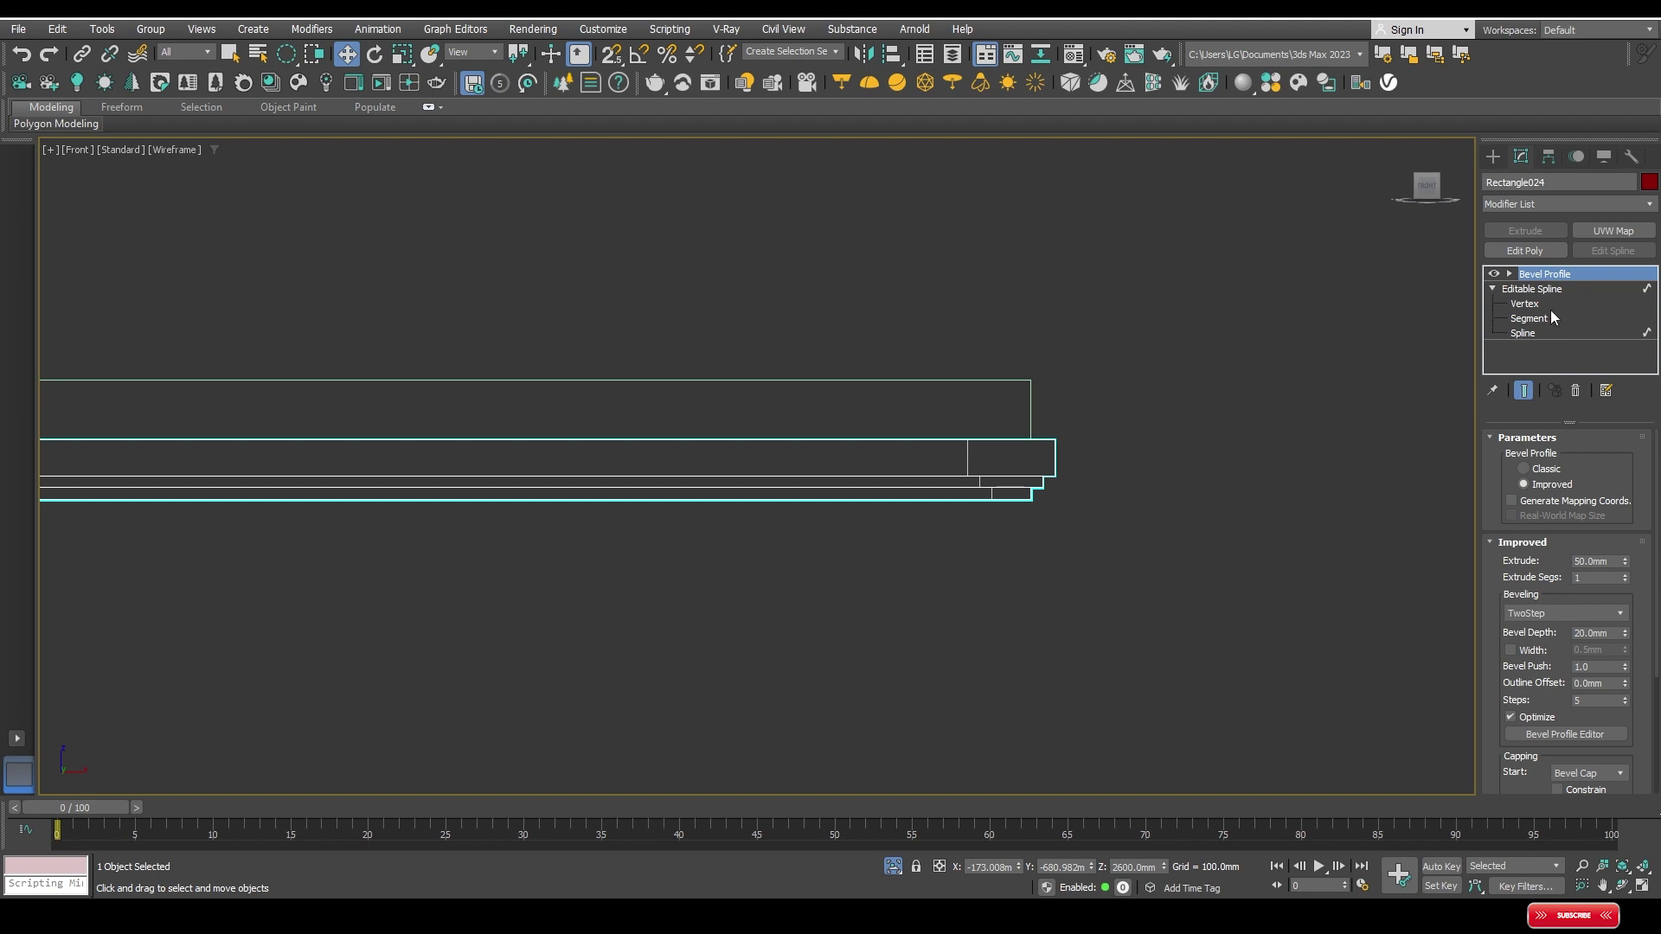
click(1548, 470)
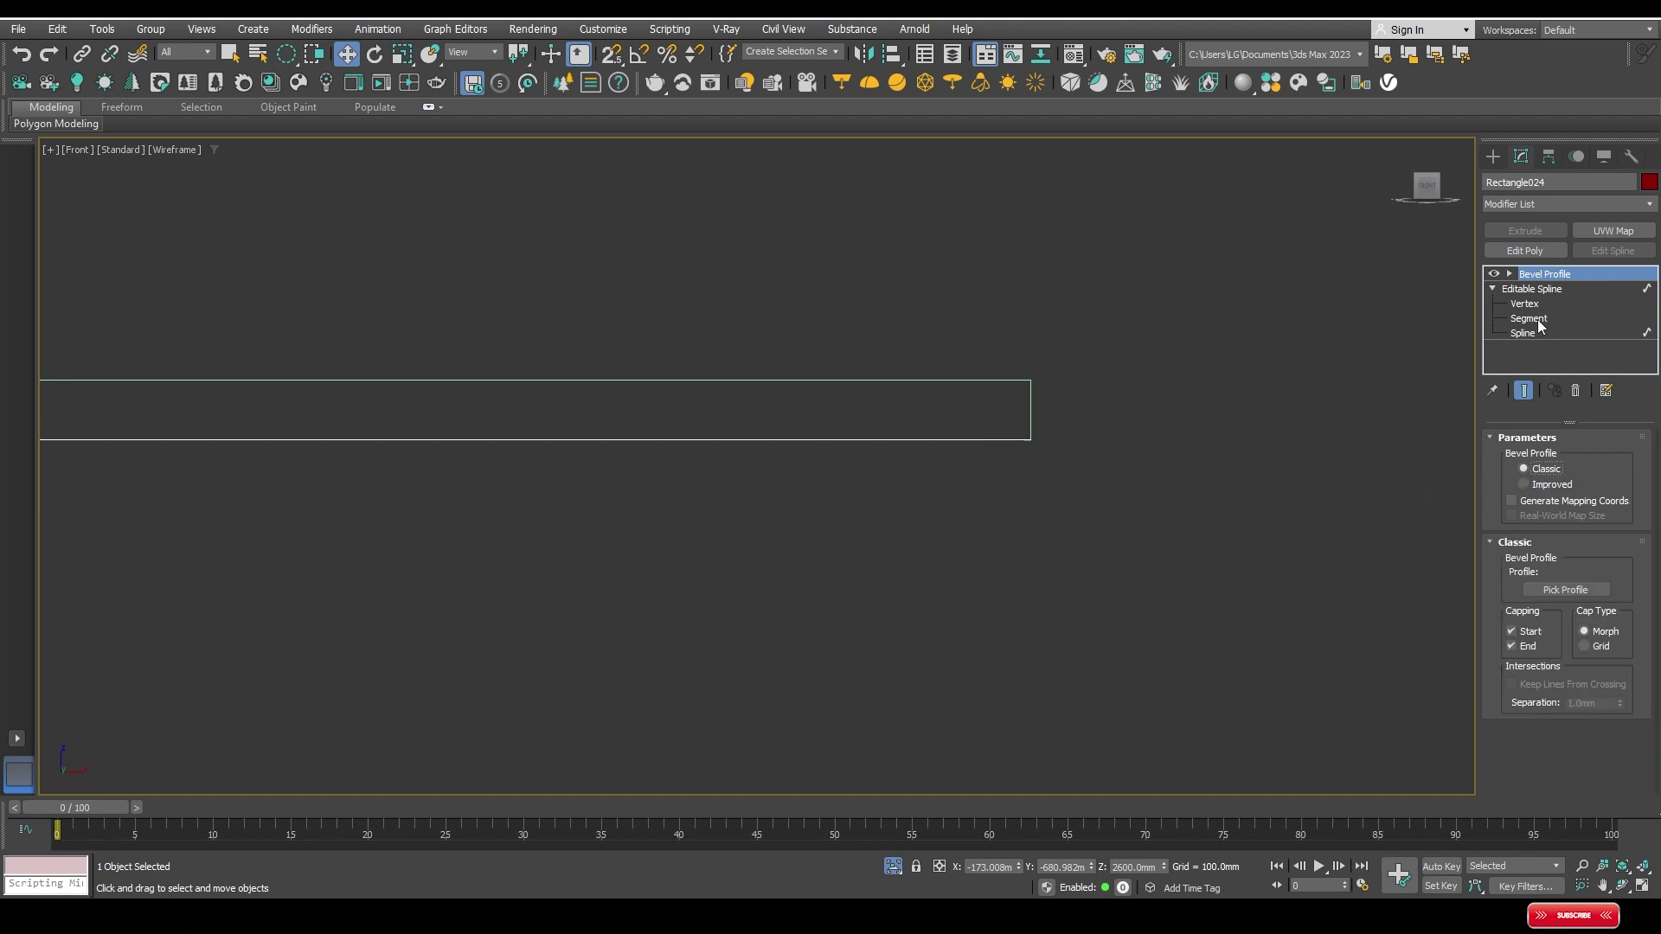
key(ctrl+z)
key(ctrl+z)
key(ctrl+z)
key(ctrl+z)
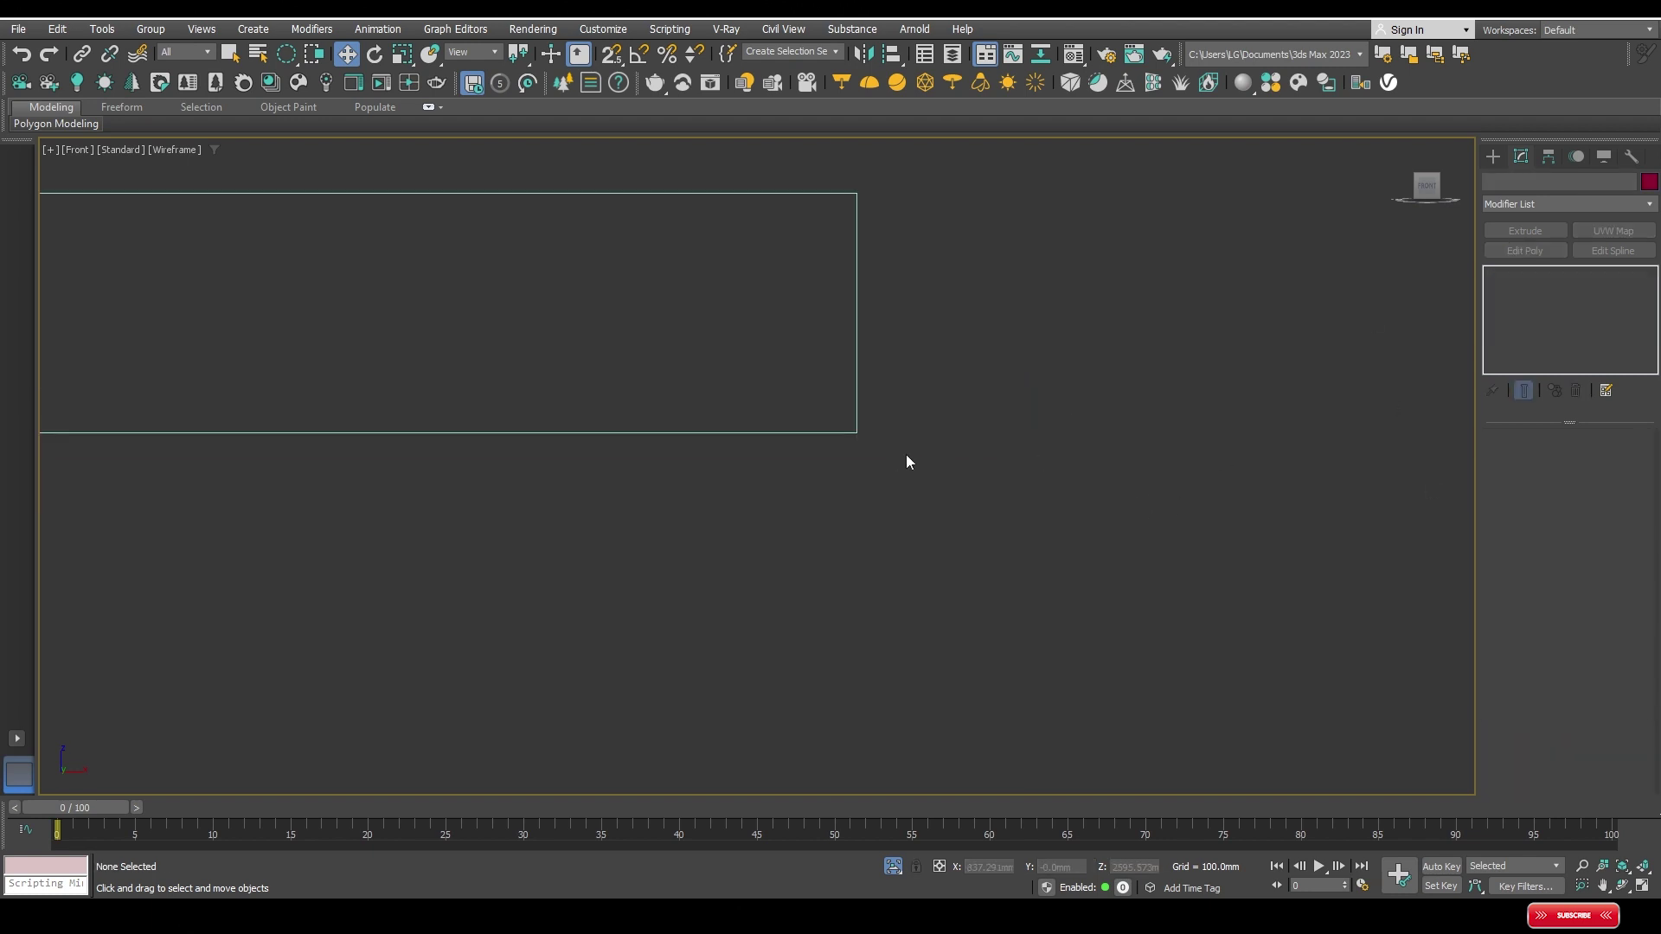
Step: Activate the Rectangle spline tool and glance at the reference photo's cornice
click(1492, 157)
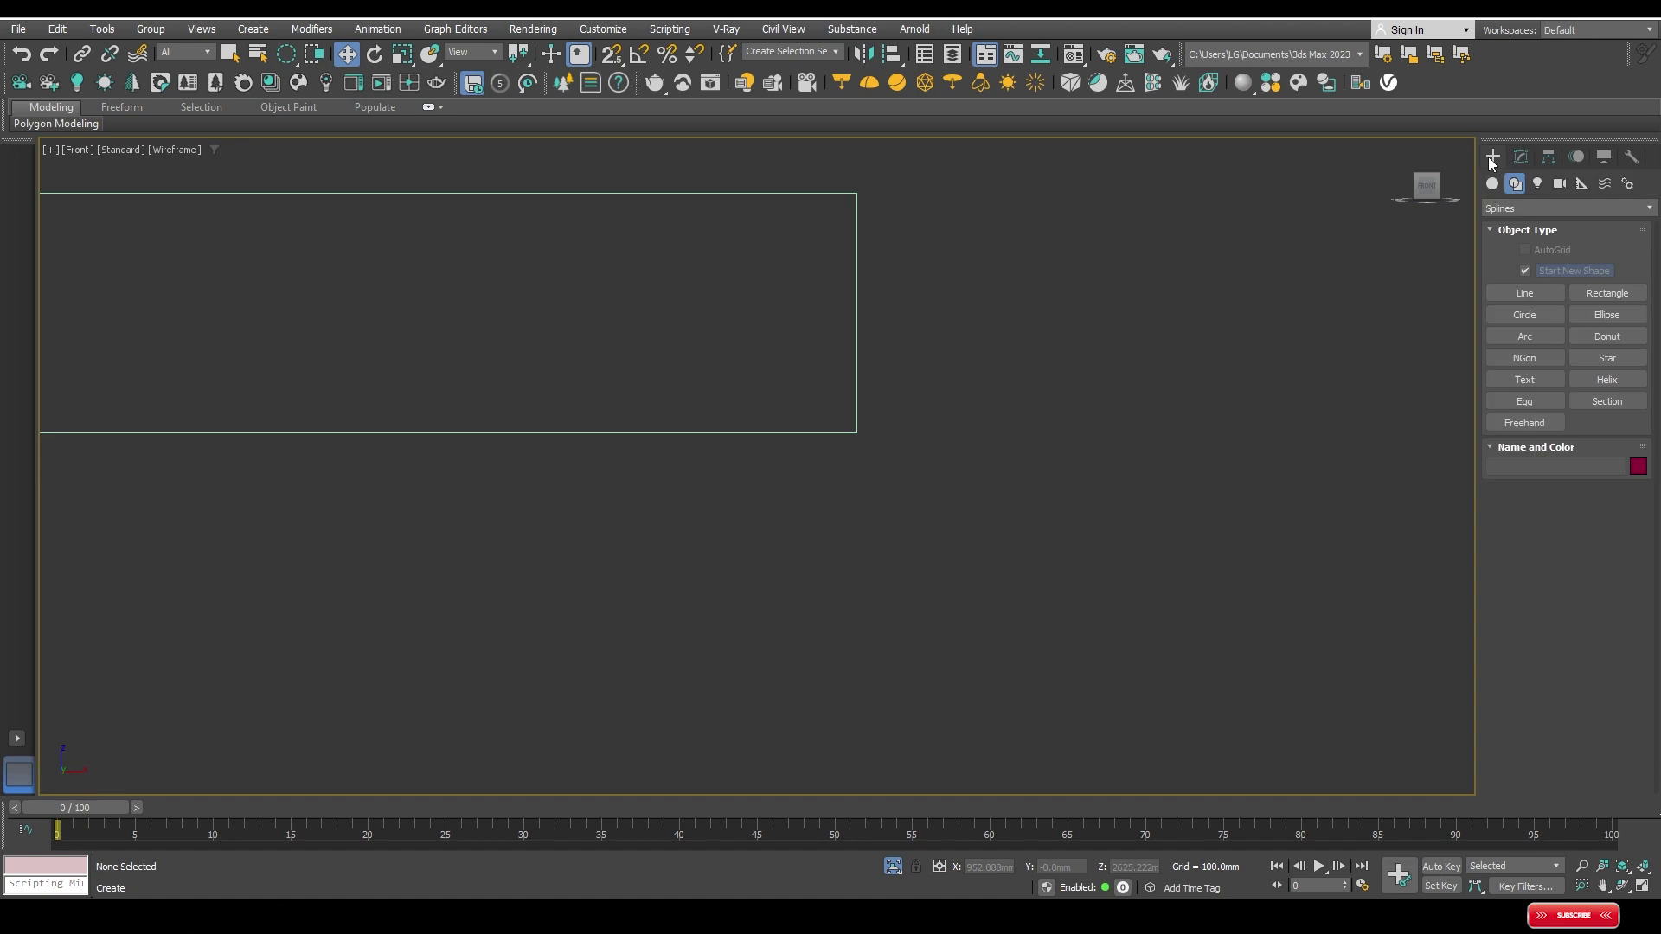
click(1602, 295)
key(ctrl+z)
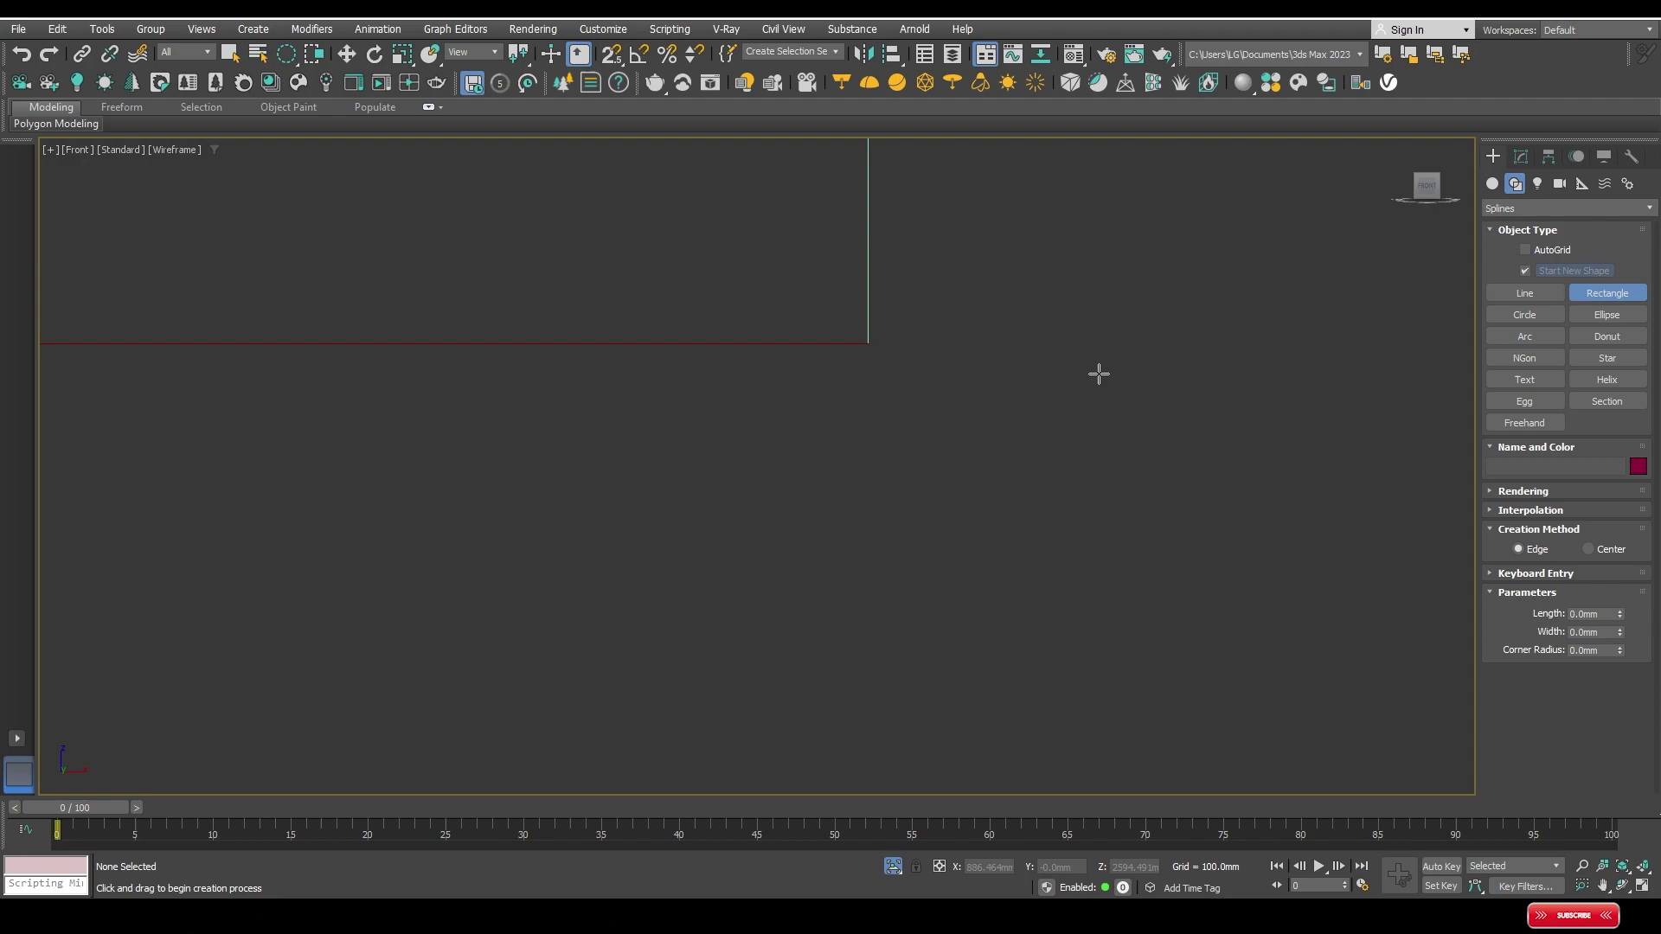
key(alt+Tab)
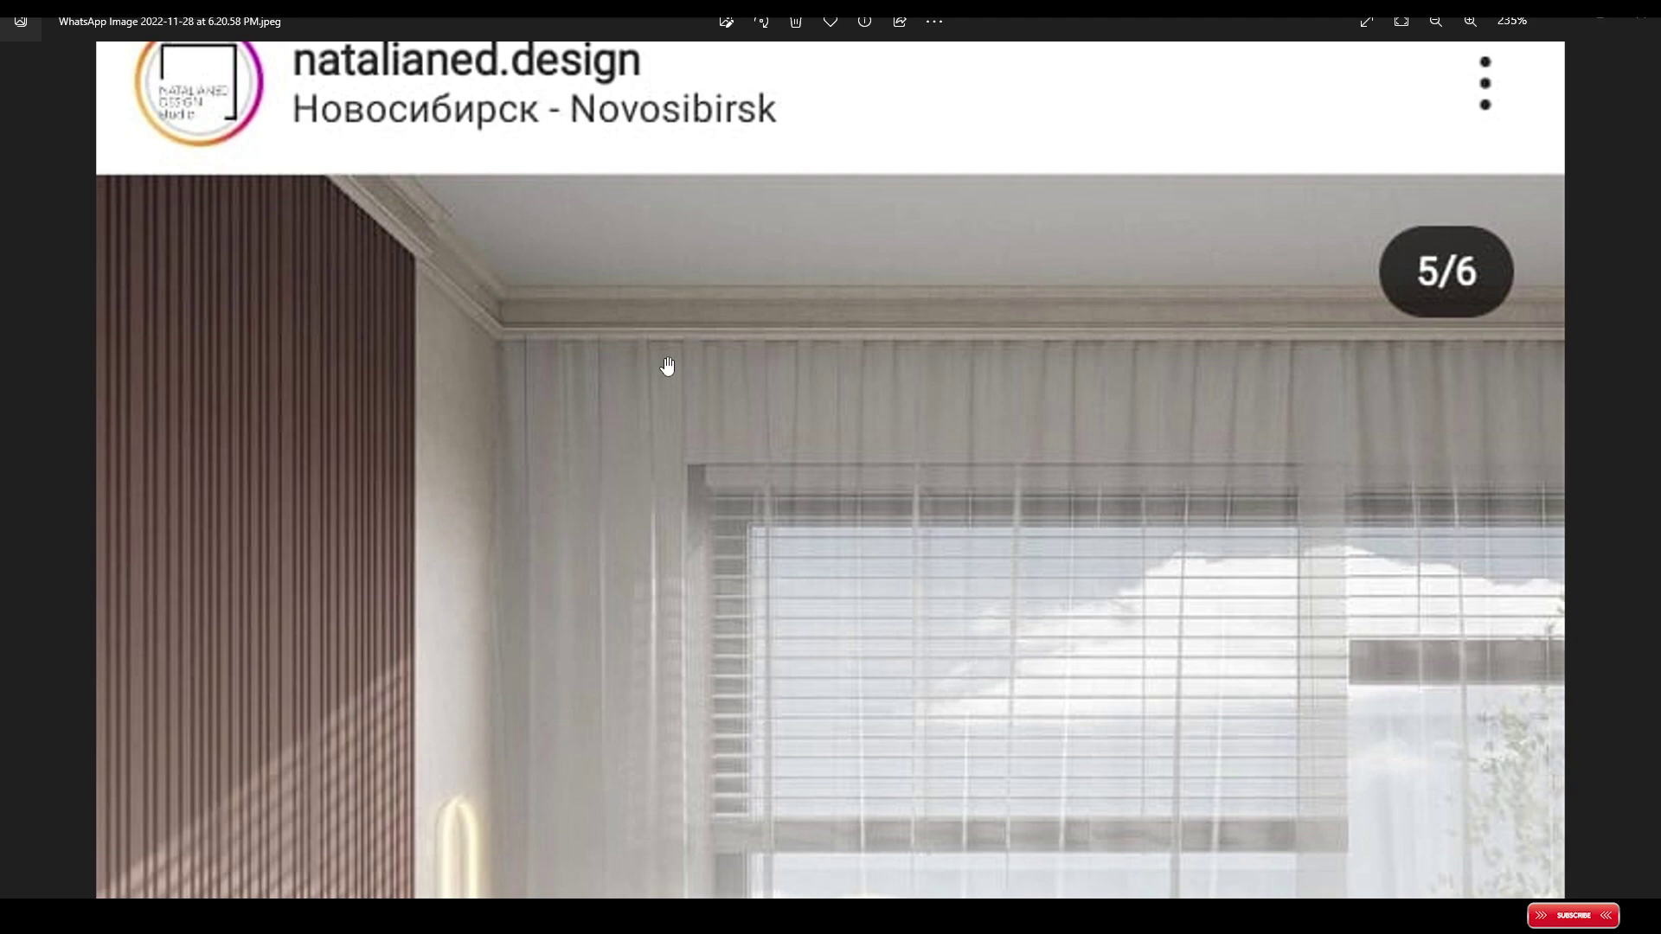
key(alt+Tab)
scroll(934, 372, down, 2)
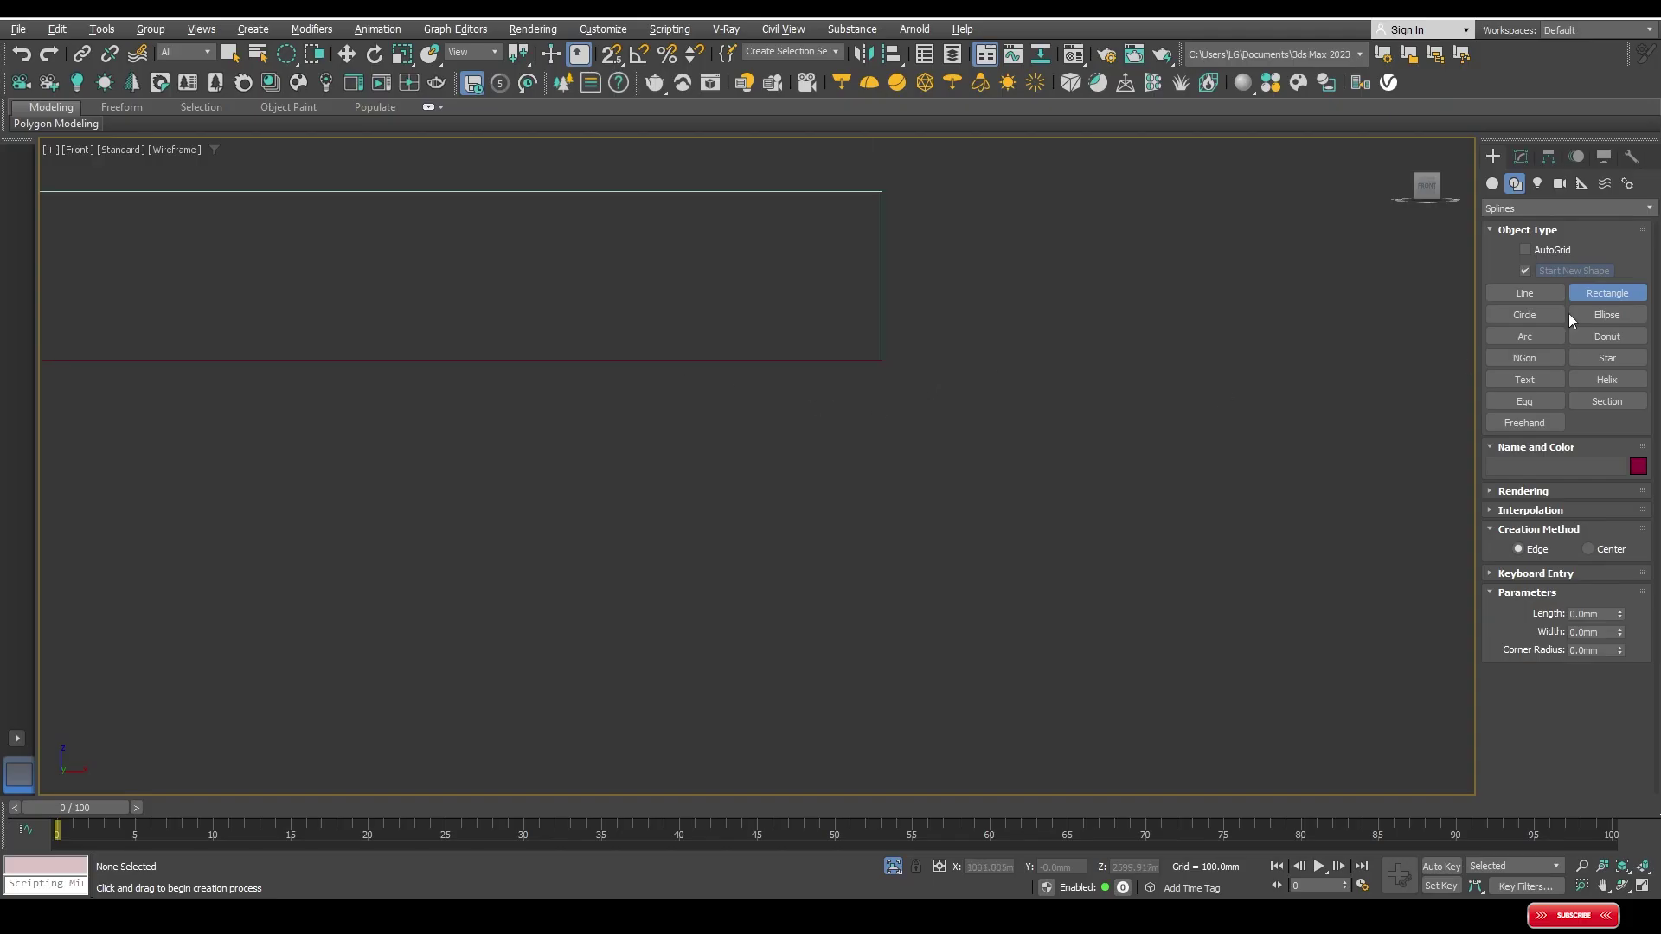
Step: Draw a closed stepped cornice profile line beside the rectangle's corner
click(1524, 293)
click(953, 357)
click(905, 514)
click(947, 489)
click(927, 473)
click(927, 405)
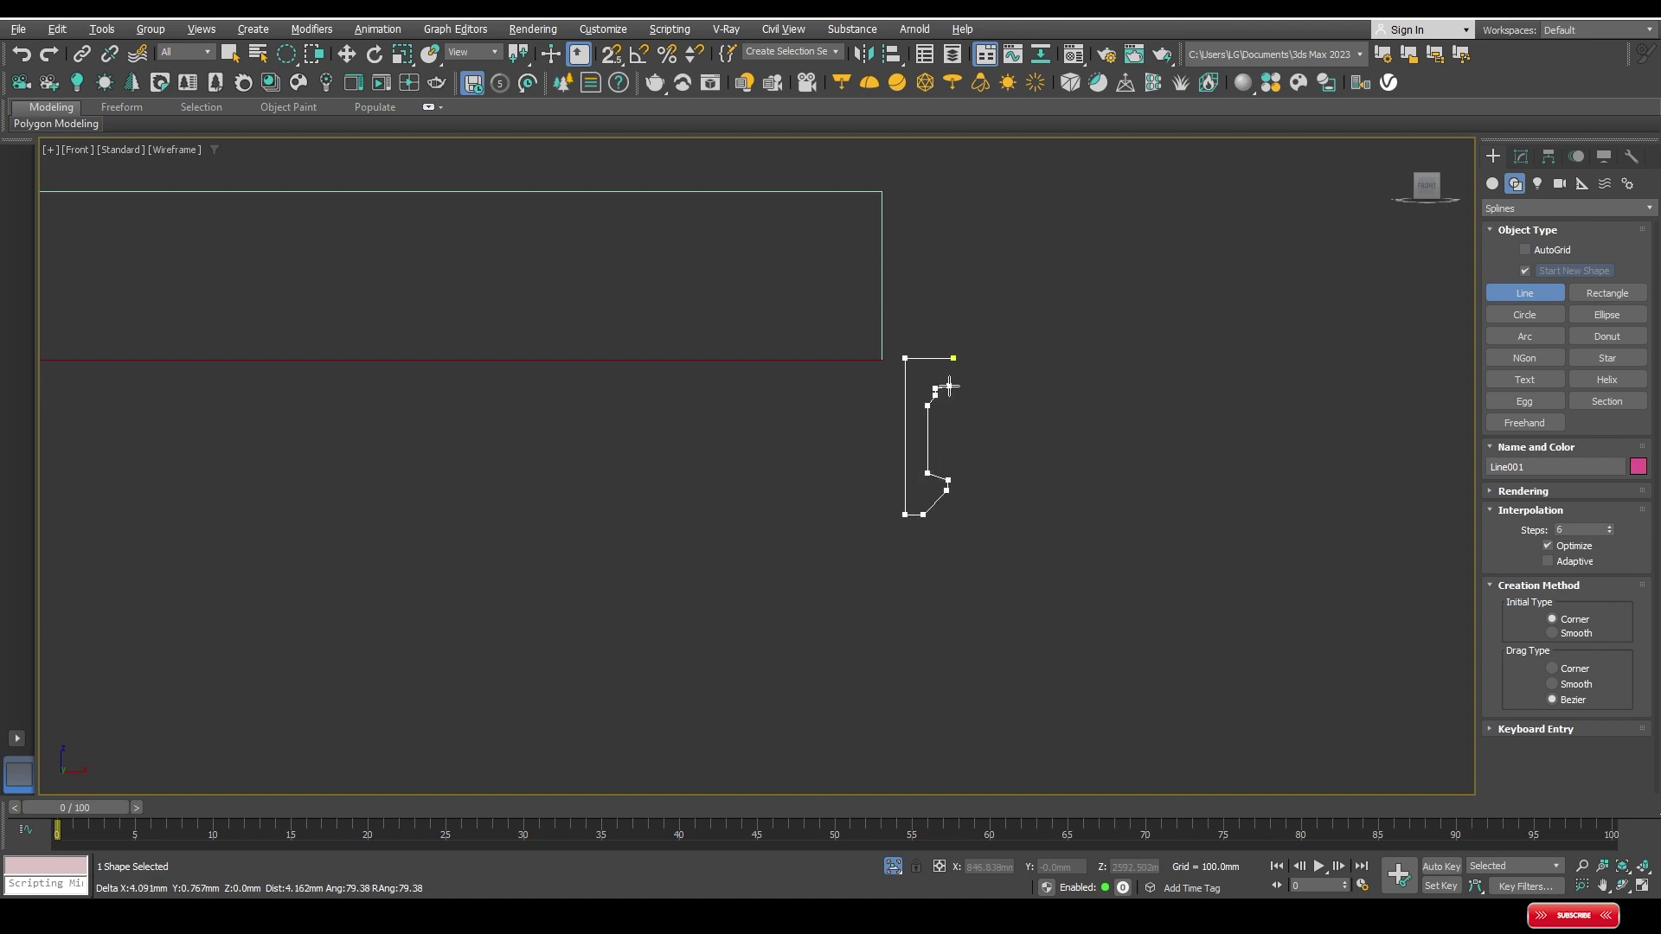
click(954, 357)
click(790, 469)
key(w)
Step: Check the reference photo and expose Line001's Interpolation settings for 12 steps
right_click(961, 403)
scroll(934, 372, up, 5)
scroll(934, 378, down, 3)
scroll(969, 374, up, 4)
key(alt+Tab)
key(alt+Tab)
click(1547, 458)
click(1516, 494)
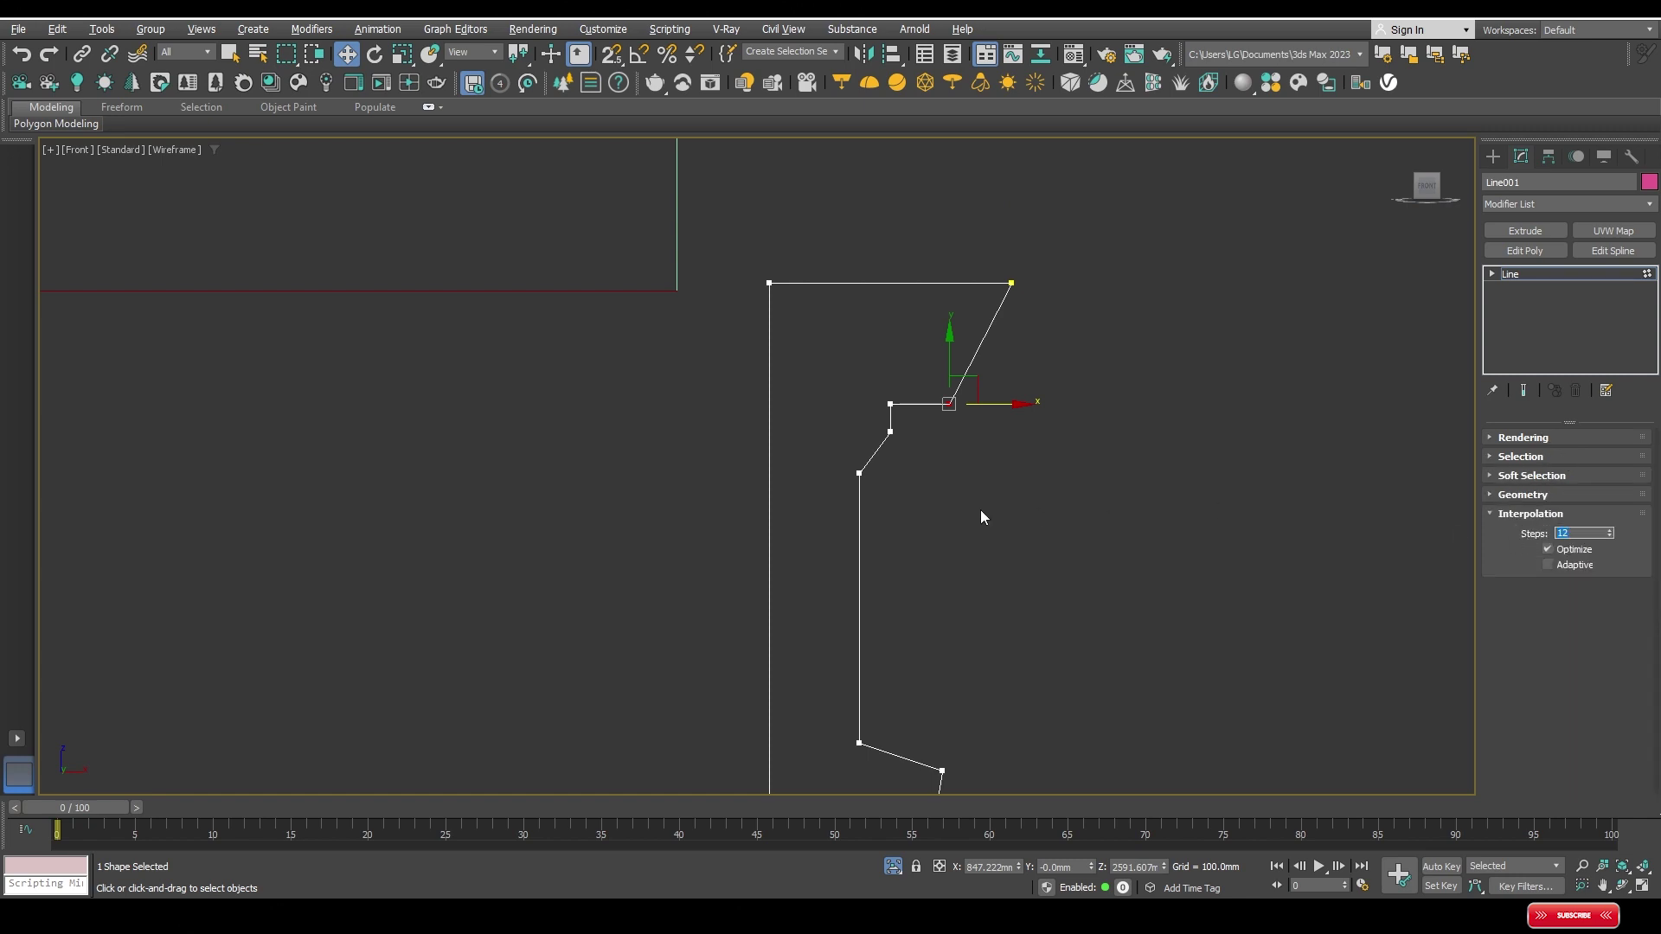
Step: Enter Vertex mode on the profile and curve the segment below its top vertex
middle_drag(992, 377, 983, 442)
right_click(990, 387)
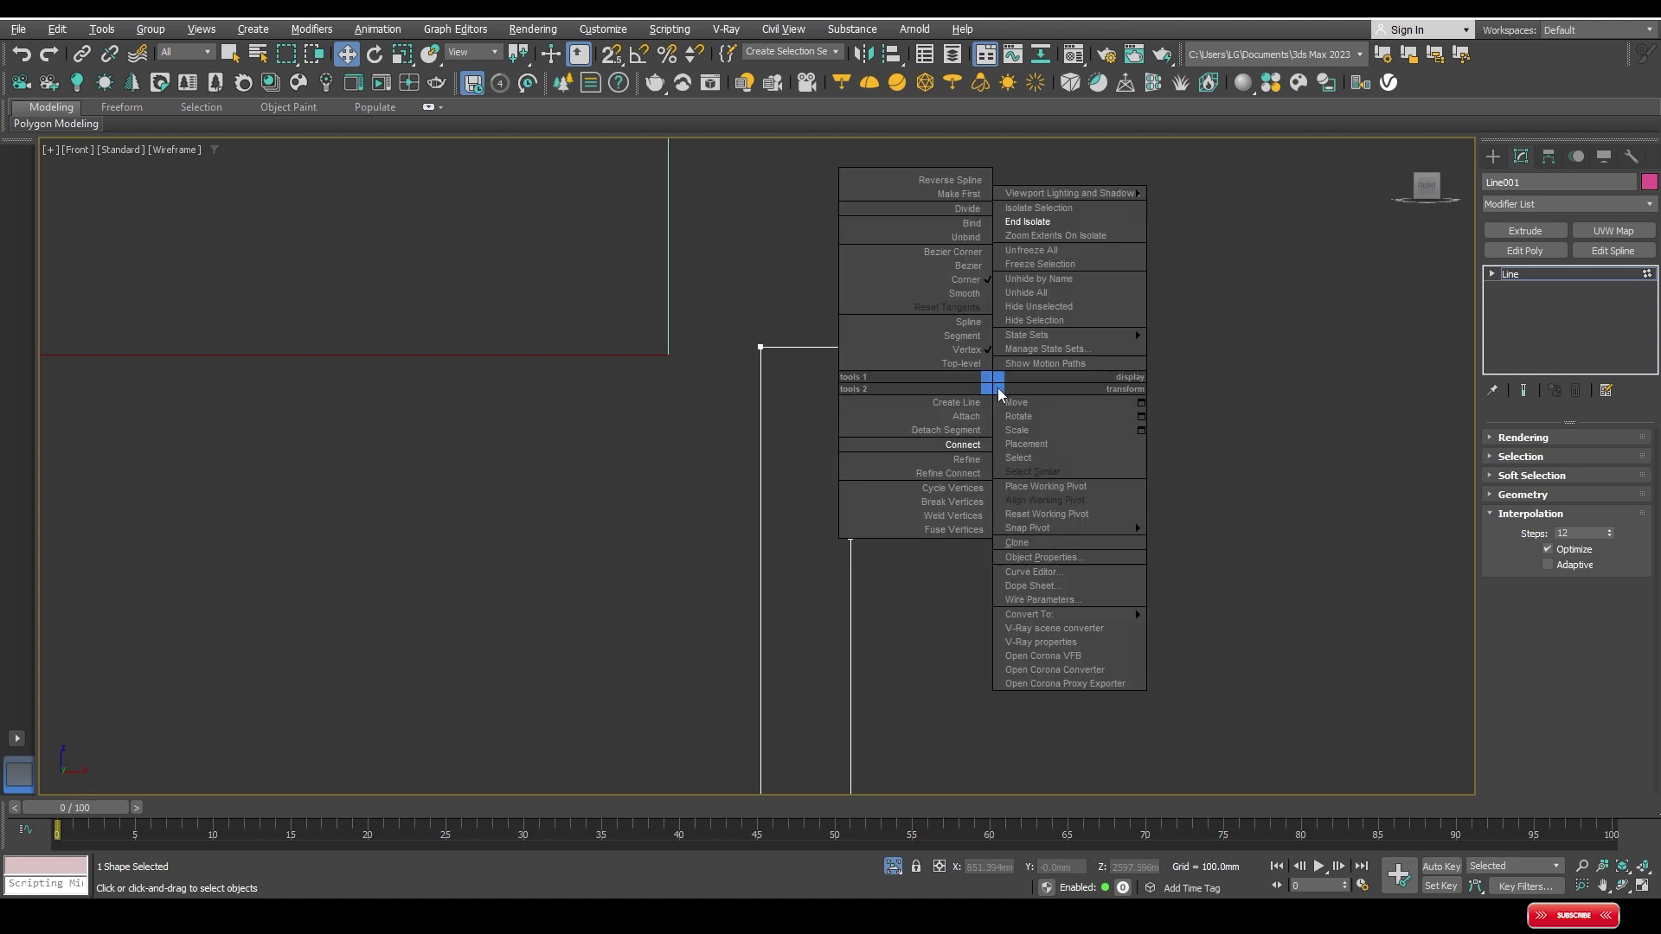
click(959, 251)
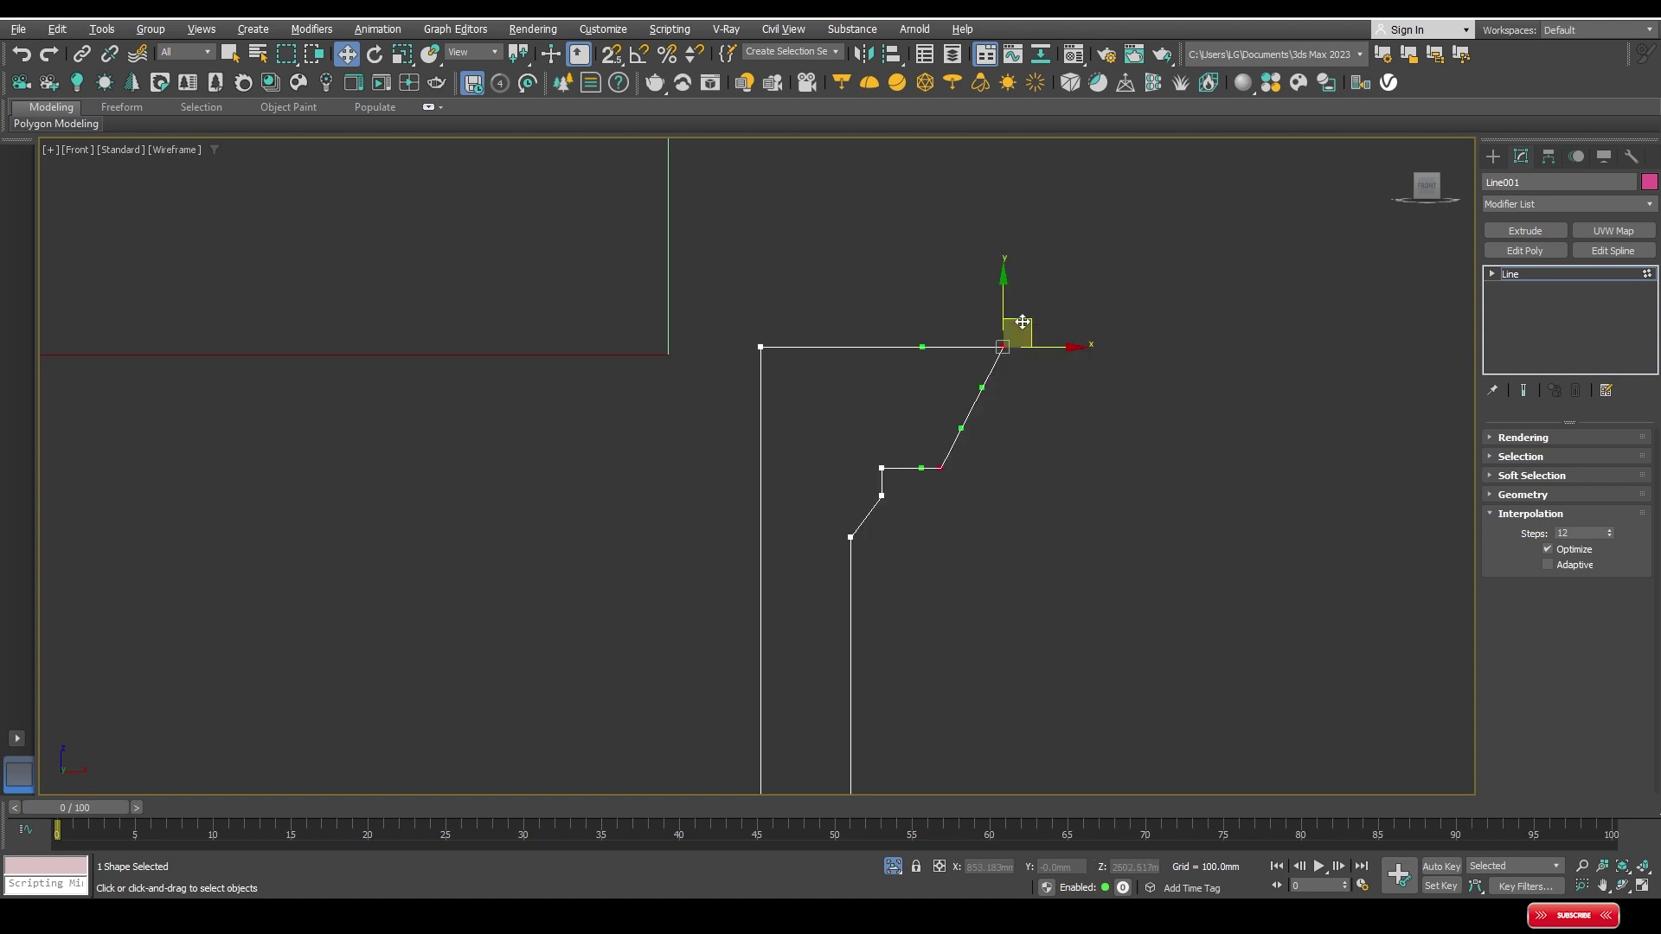
mouse_move(981, 389)
mouse_down()
mouse_move(1021, 435)
mouse_move(987, 475)
mouse_move(1027, 411)
mouse_up()
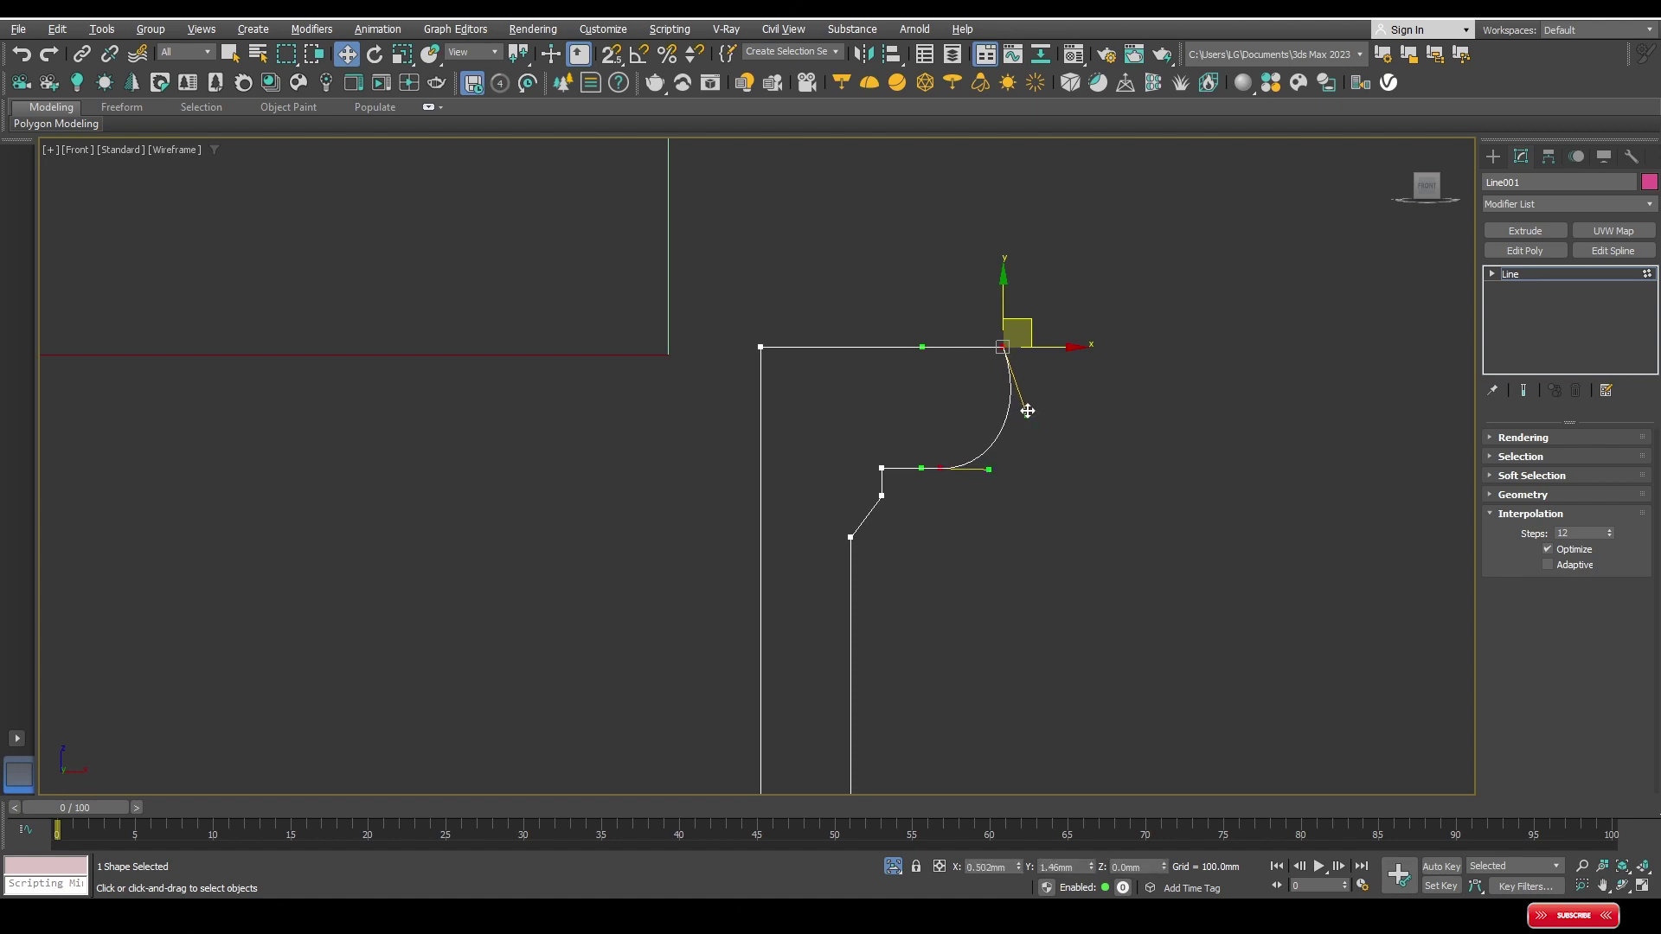
middle_drag(1028, 411, 1070, 312)
click(943, 431)
click(892, 439)
Step: Lower the upper step vertex, make vertices Bezier Corner, and bend the corner into a curve
key(alt+Tab)
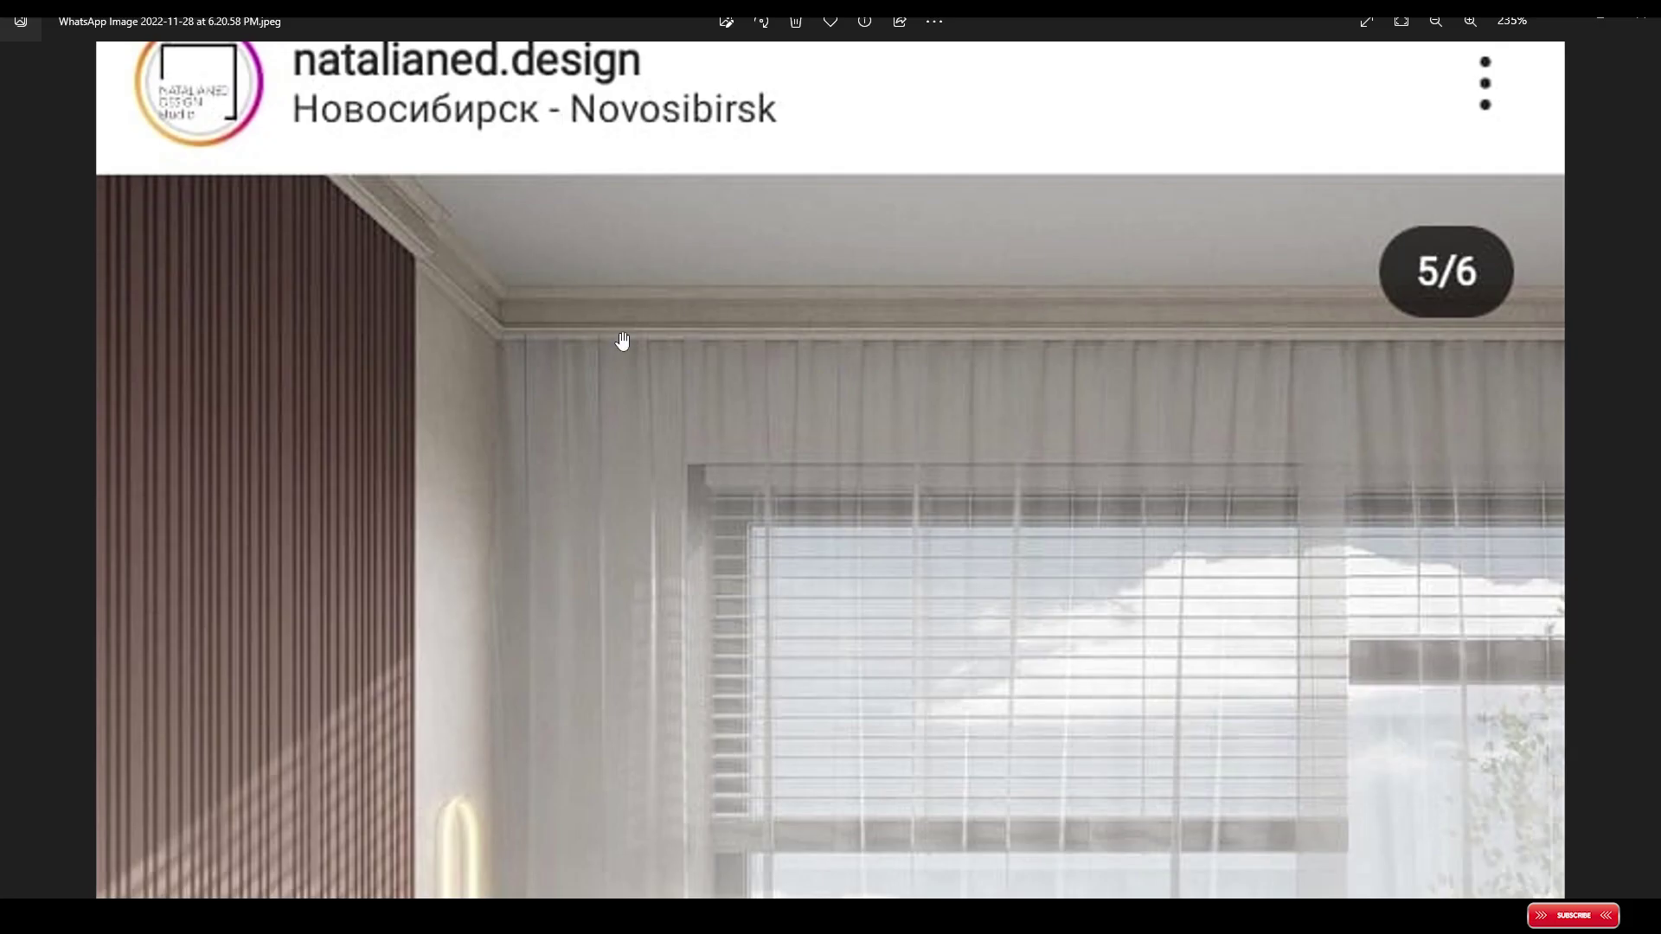
key(alt+Tab)
click(924, 397)
drag(949, 379, 949, 390)
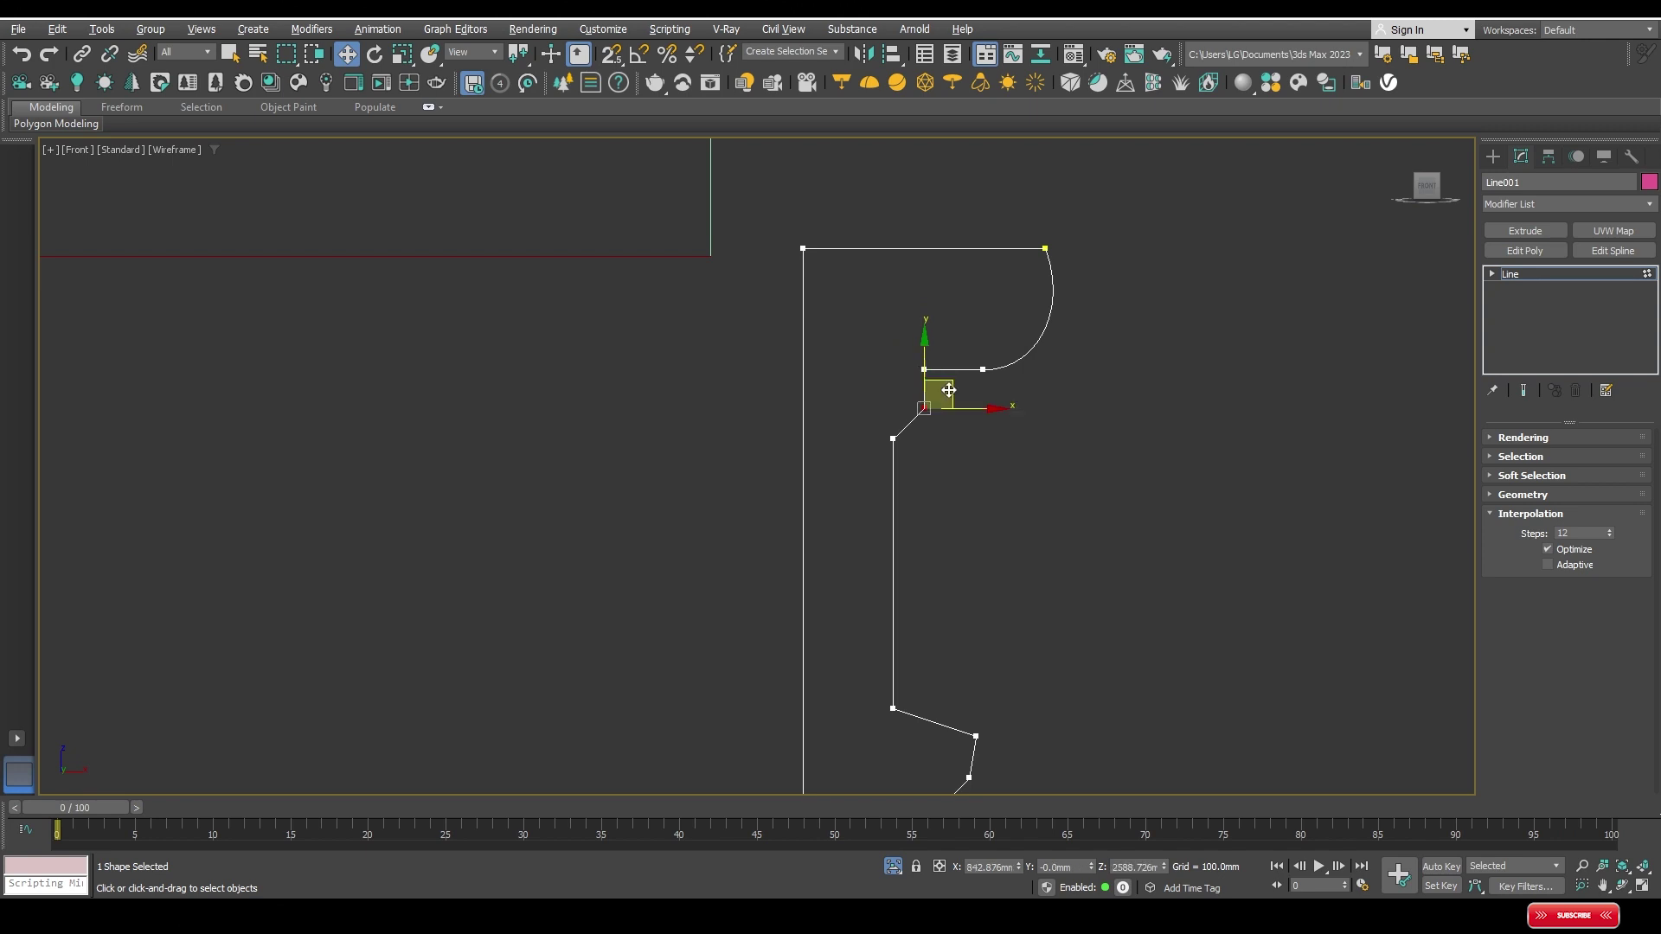
scroll(933, 424, up, 5)
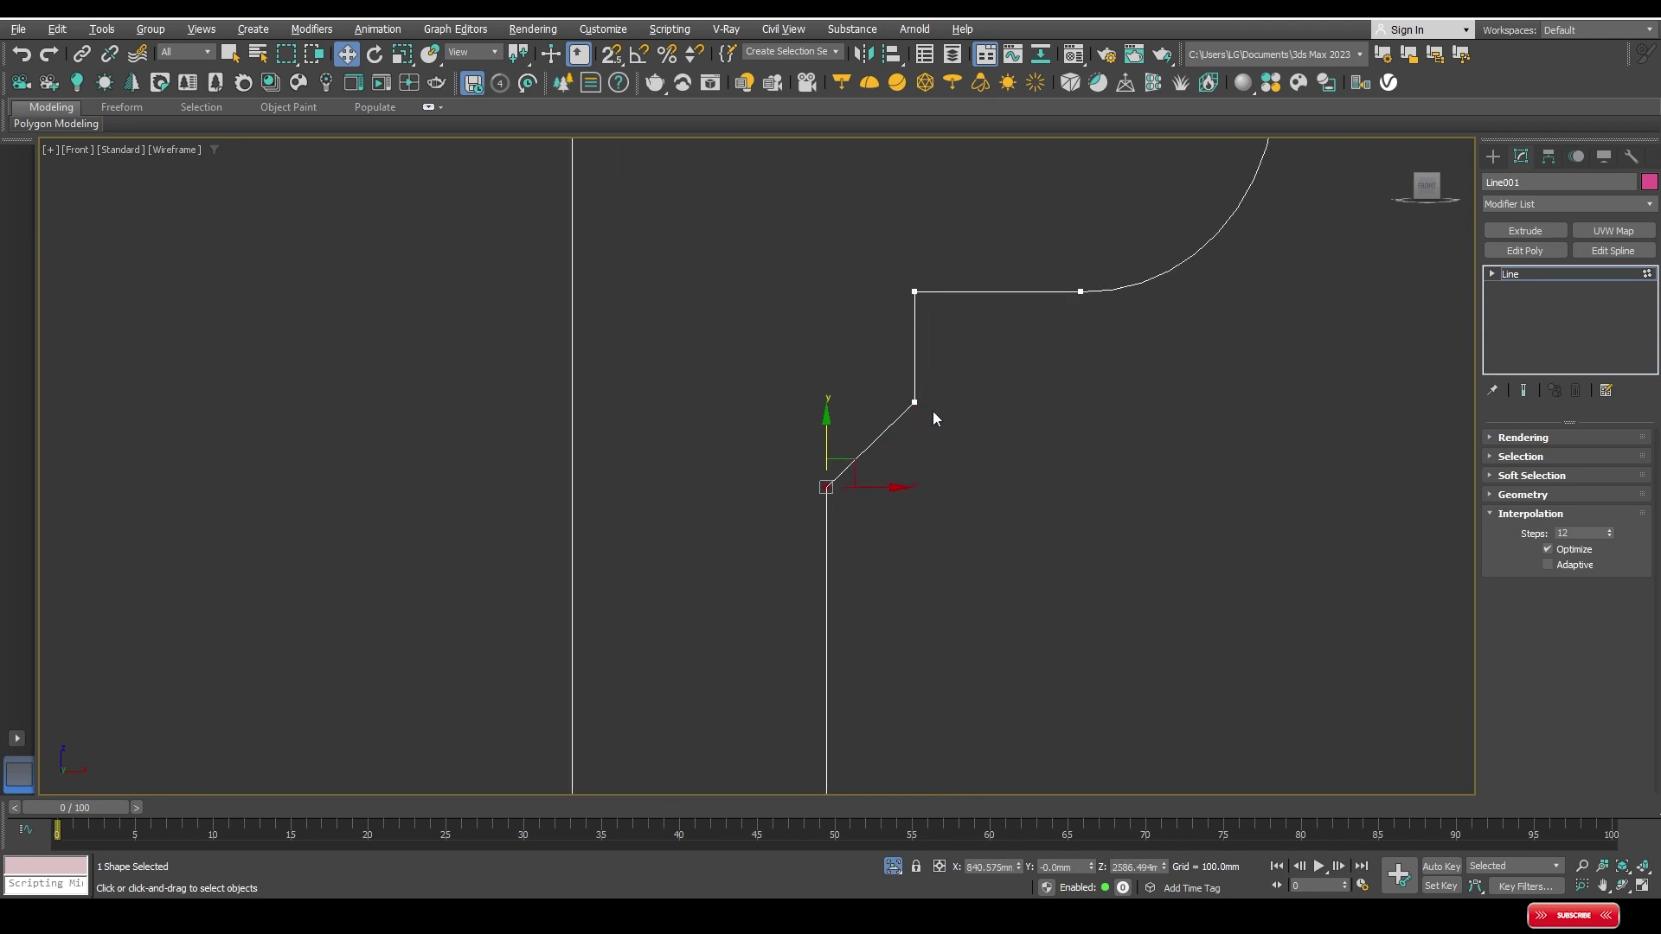
right_click(926, 426)
click(898, 301)
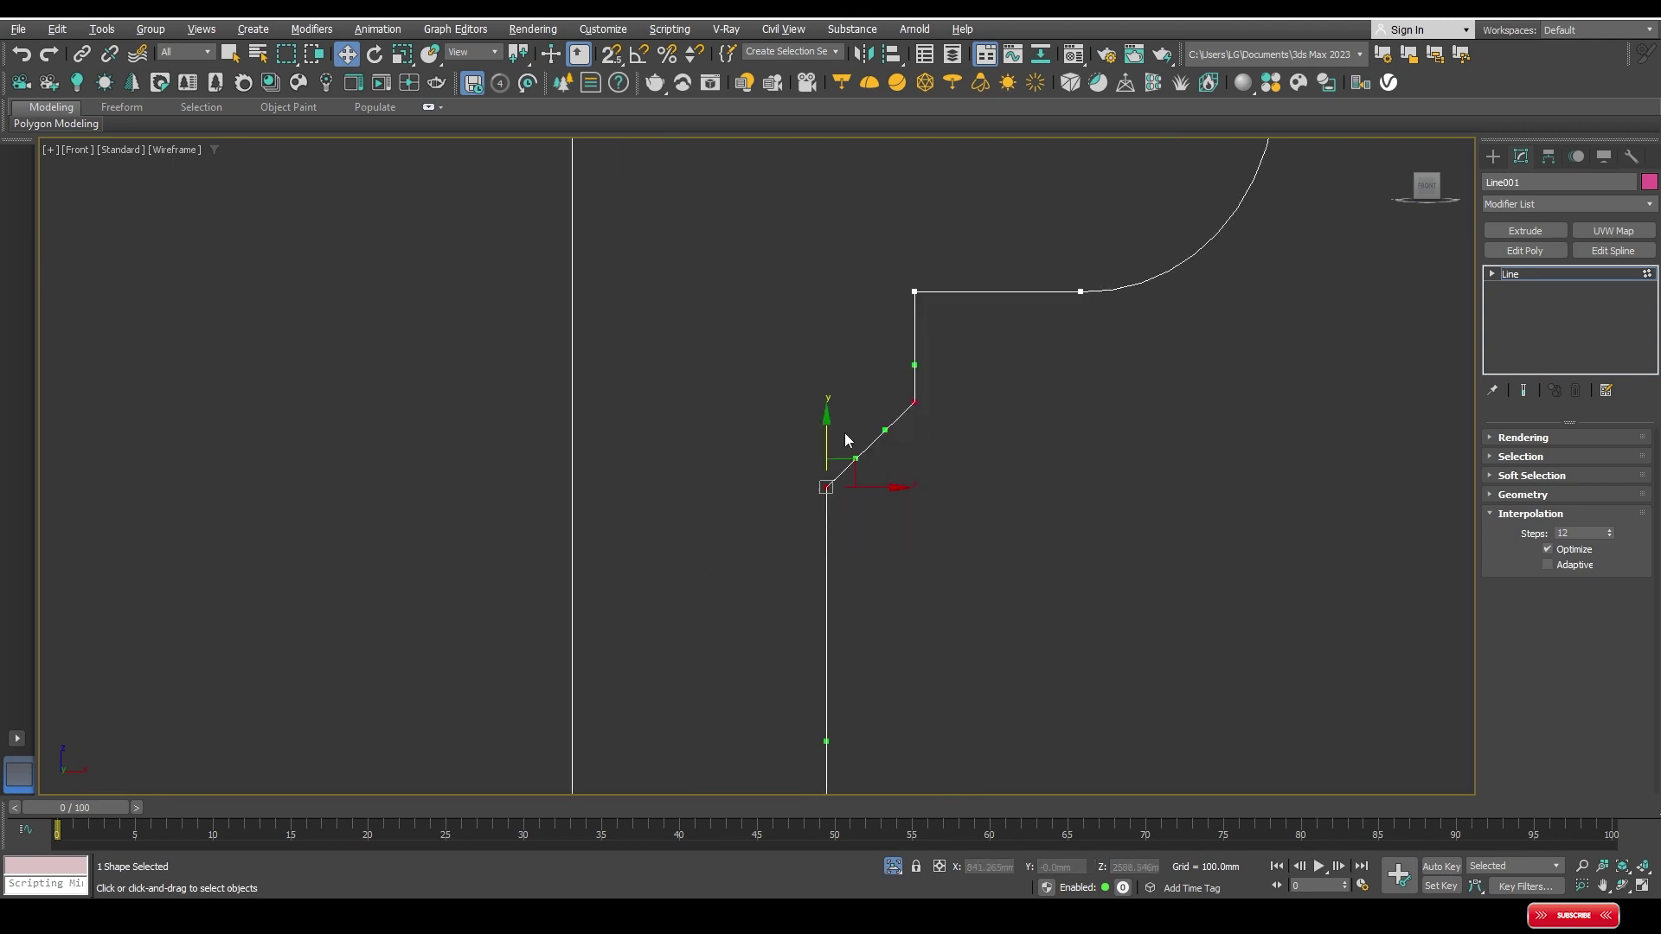
drag(853, 458, 859, 393)
scroll(847, 433, up, 3)
mouse_move(849, 451)
mouse_down()
mouse_move(793, 360)
mouse_move(875, 346)
mouse_up()
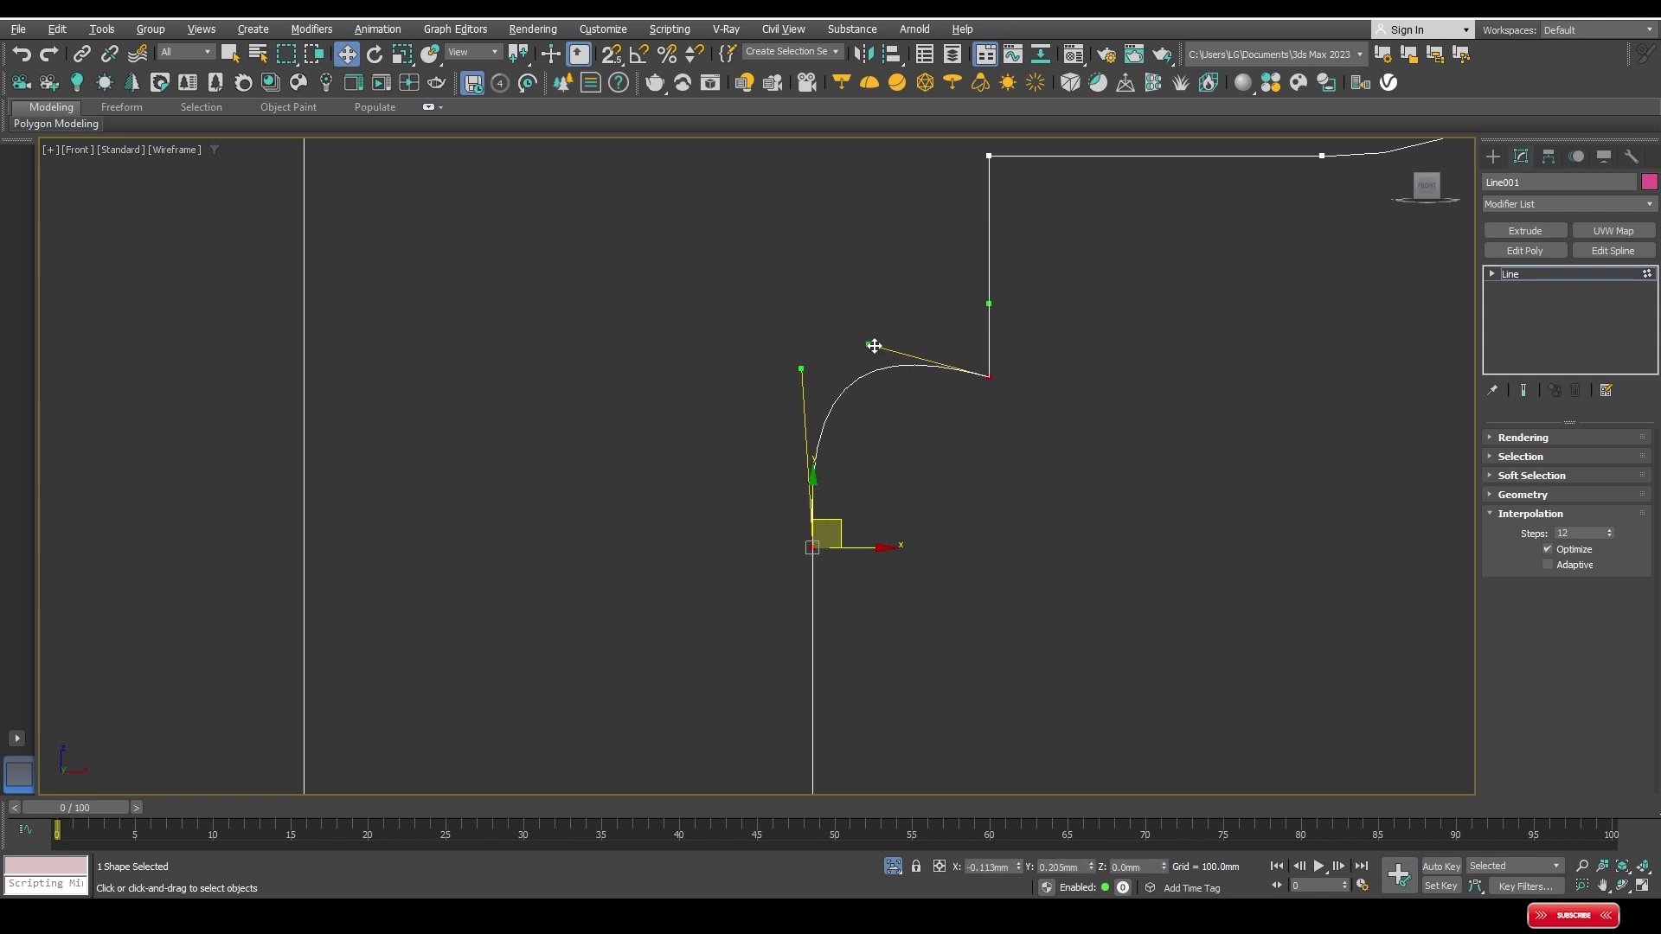
click(865, 411)
Step: Raise a lower profile vertex level with its left neighbour
scroll(900, 441, down, 3)
scroll(936, 467, down, 3)
middle_drag(935, 463, 918, 446)
scroll(924, 519, up, 3)
click(949, 518)
key(alt+Tab)
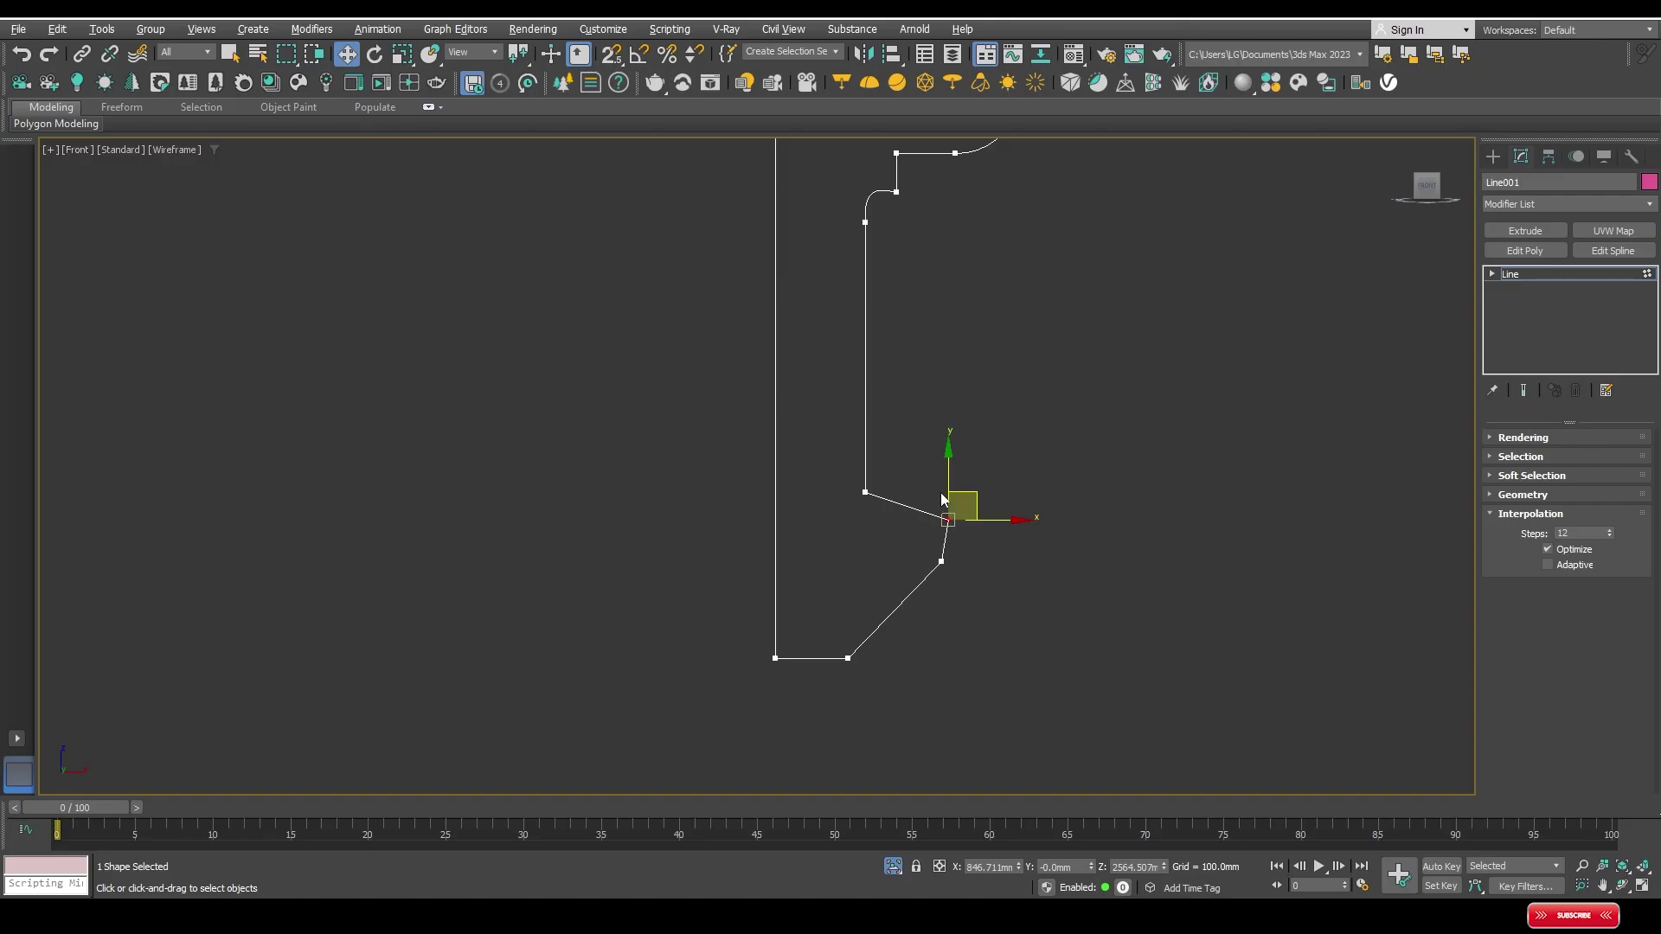
drag(943, 500, 974, 493)
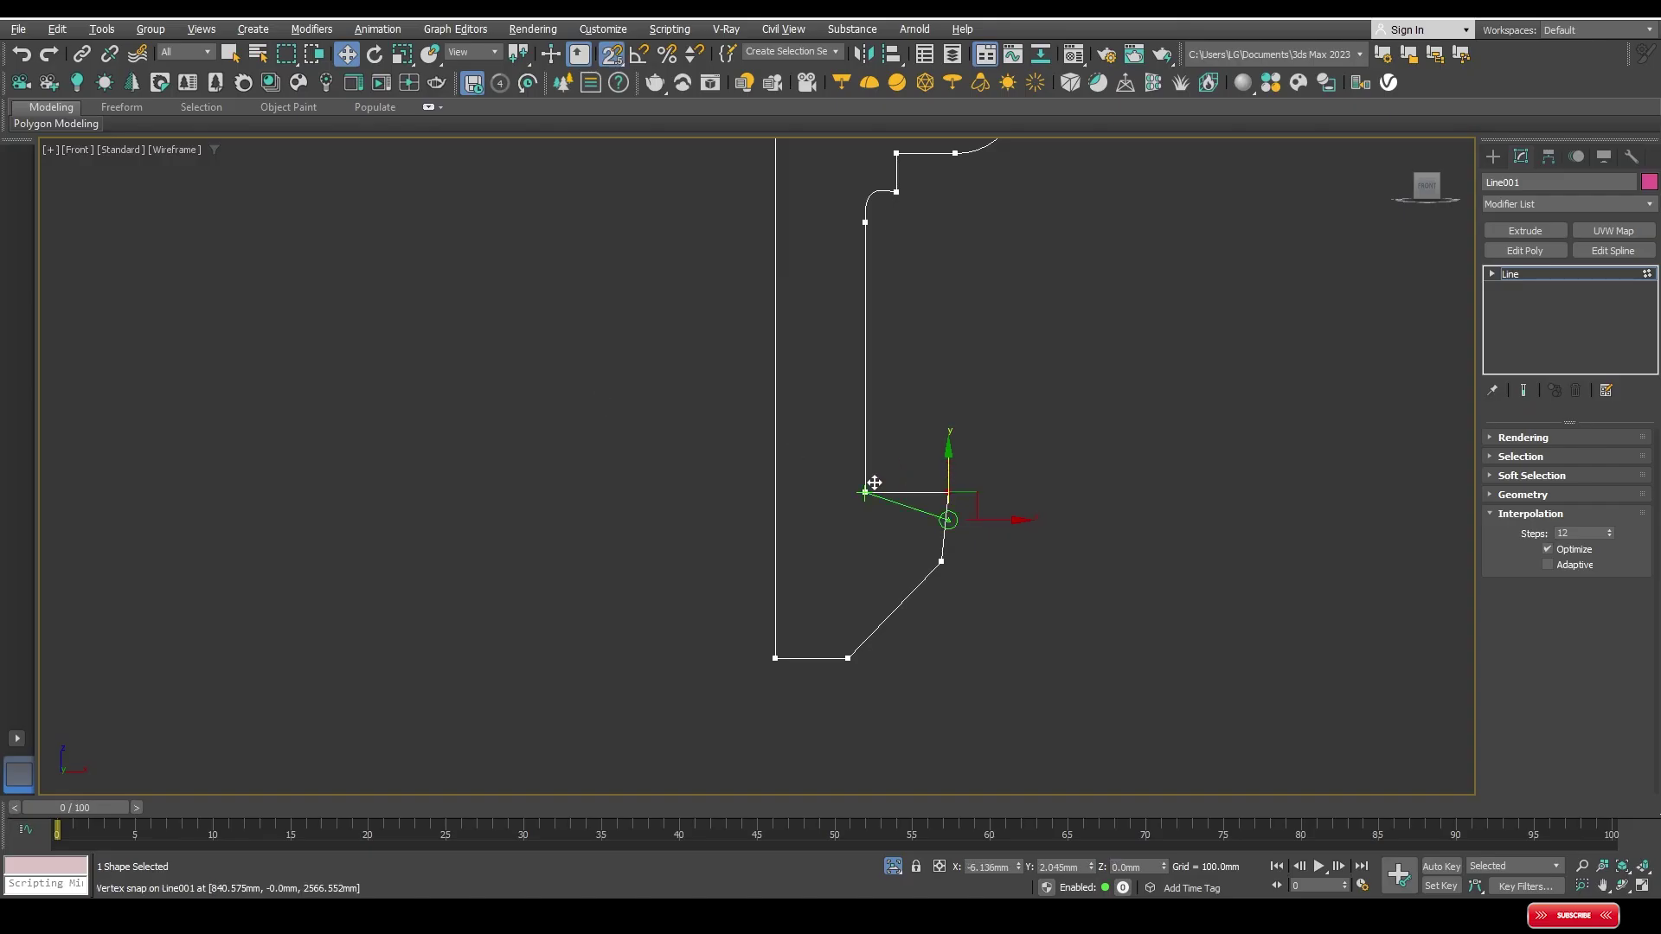
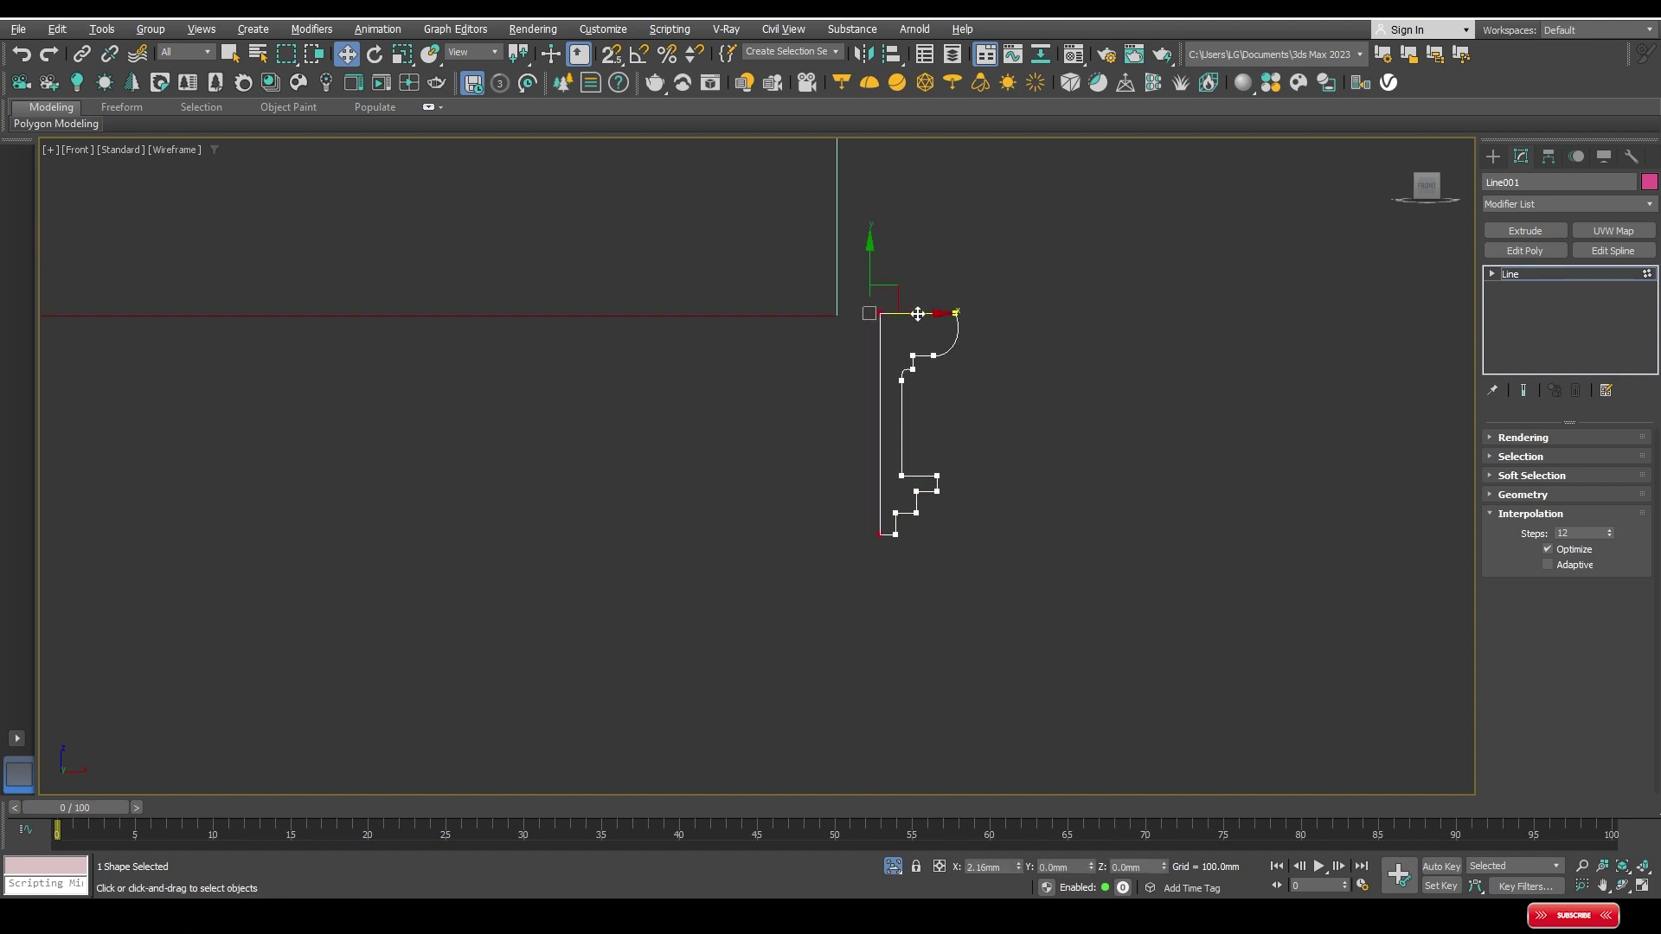
Step: Exit vertex editing on the profile line Line001 and nudge it slightly left
click(1581, 273)
scroll(1002, 386, down, 2)
middle_drag(1002, 386, 1010, 524)
drag(984, 534, 936, 532)
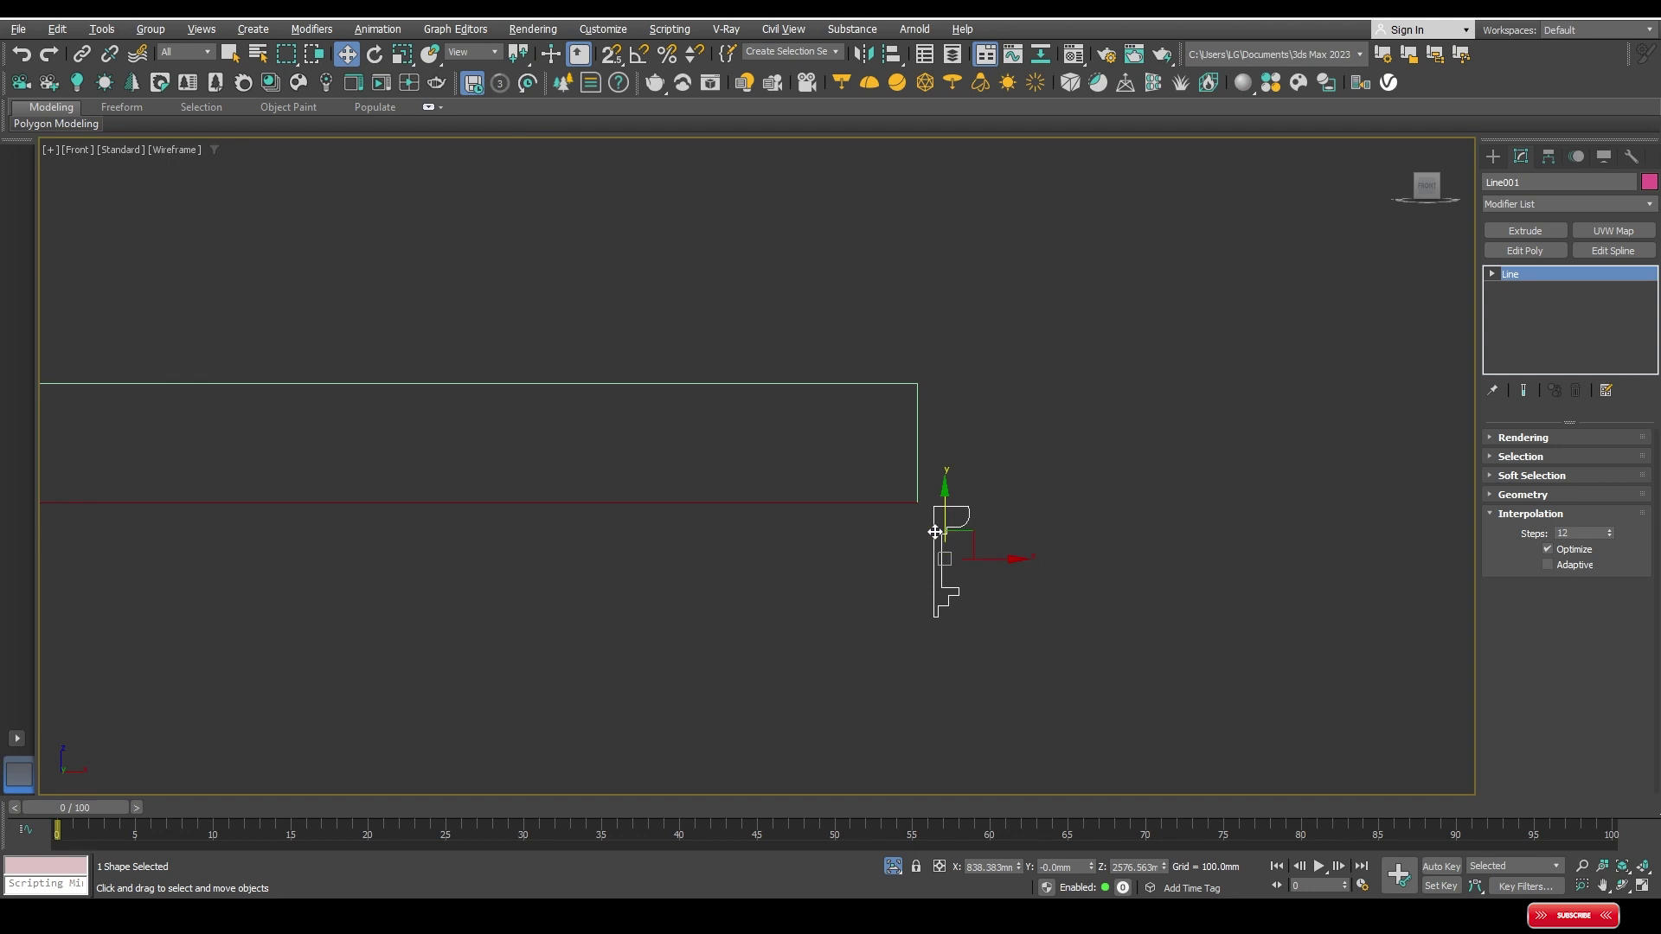
Step: Select Rectangle024, check it in Top view, then return to Front view at its Bevel Profile
click(884, 505)
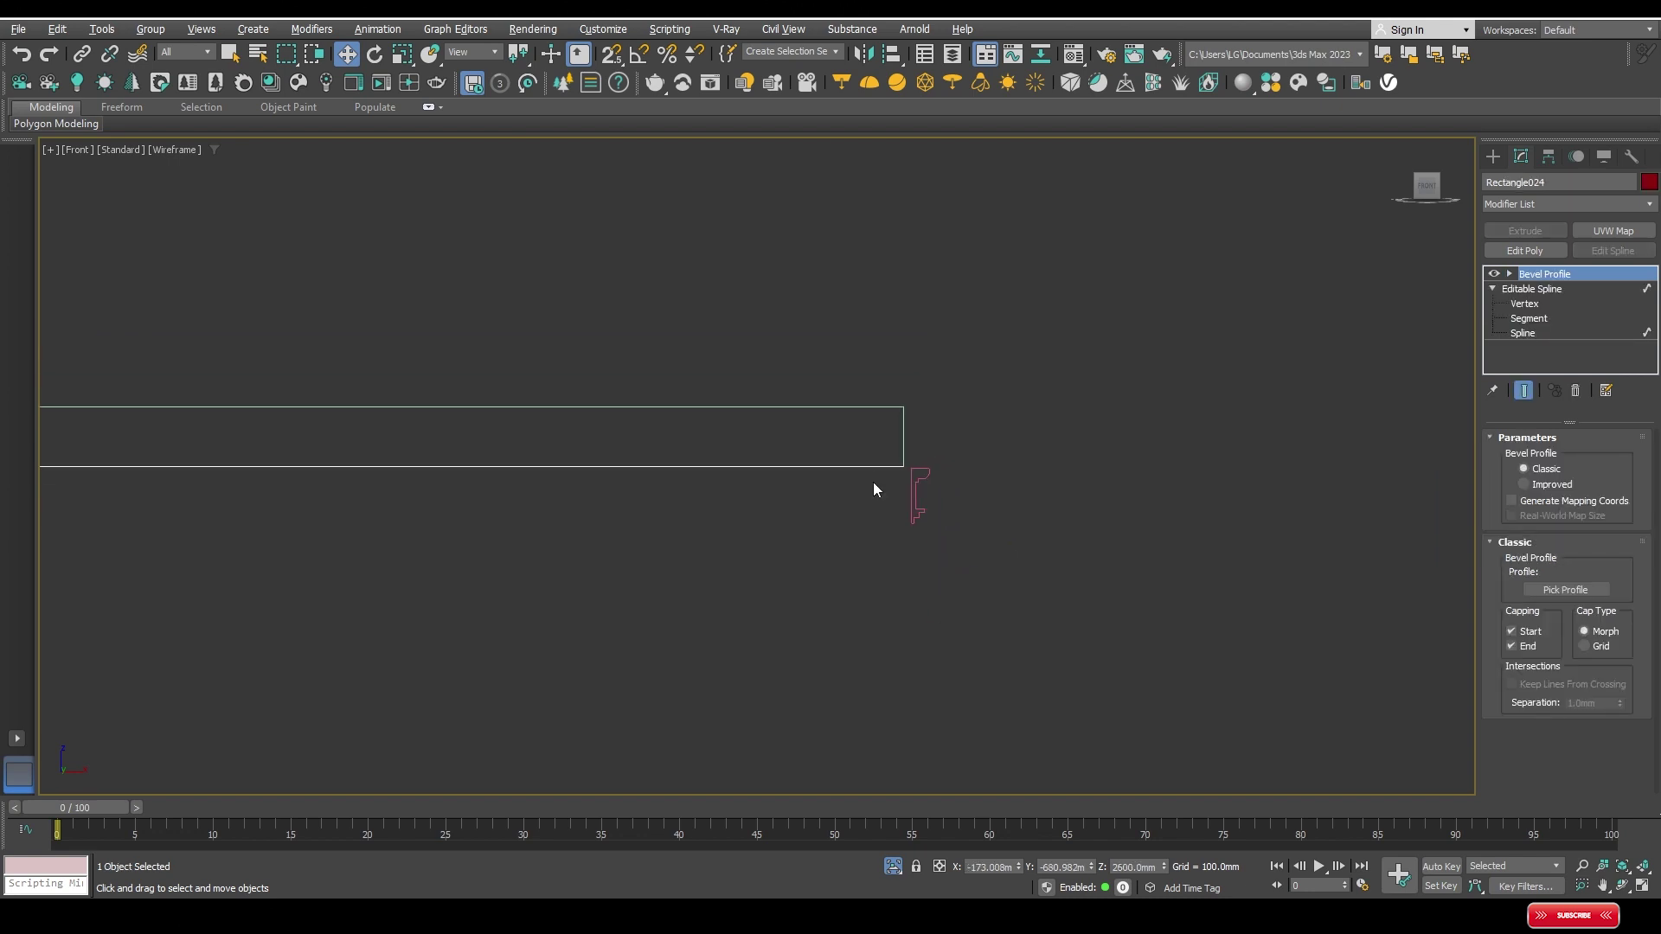
key(t)
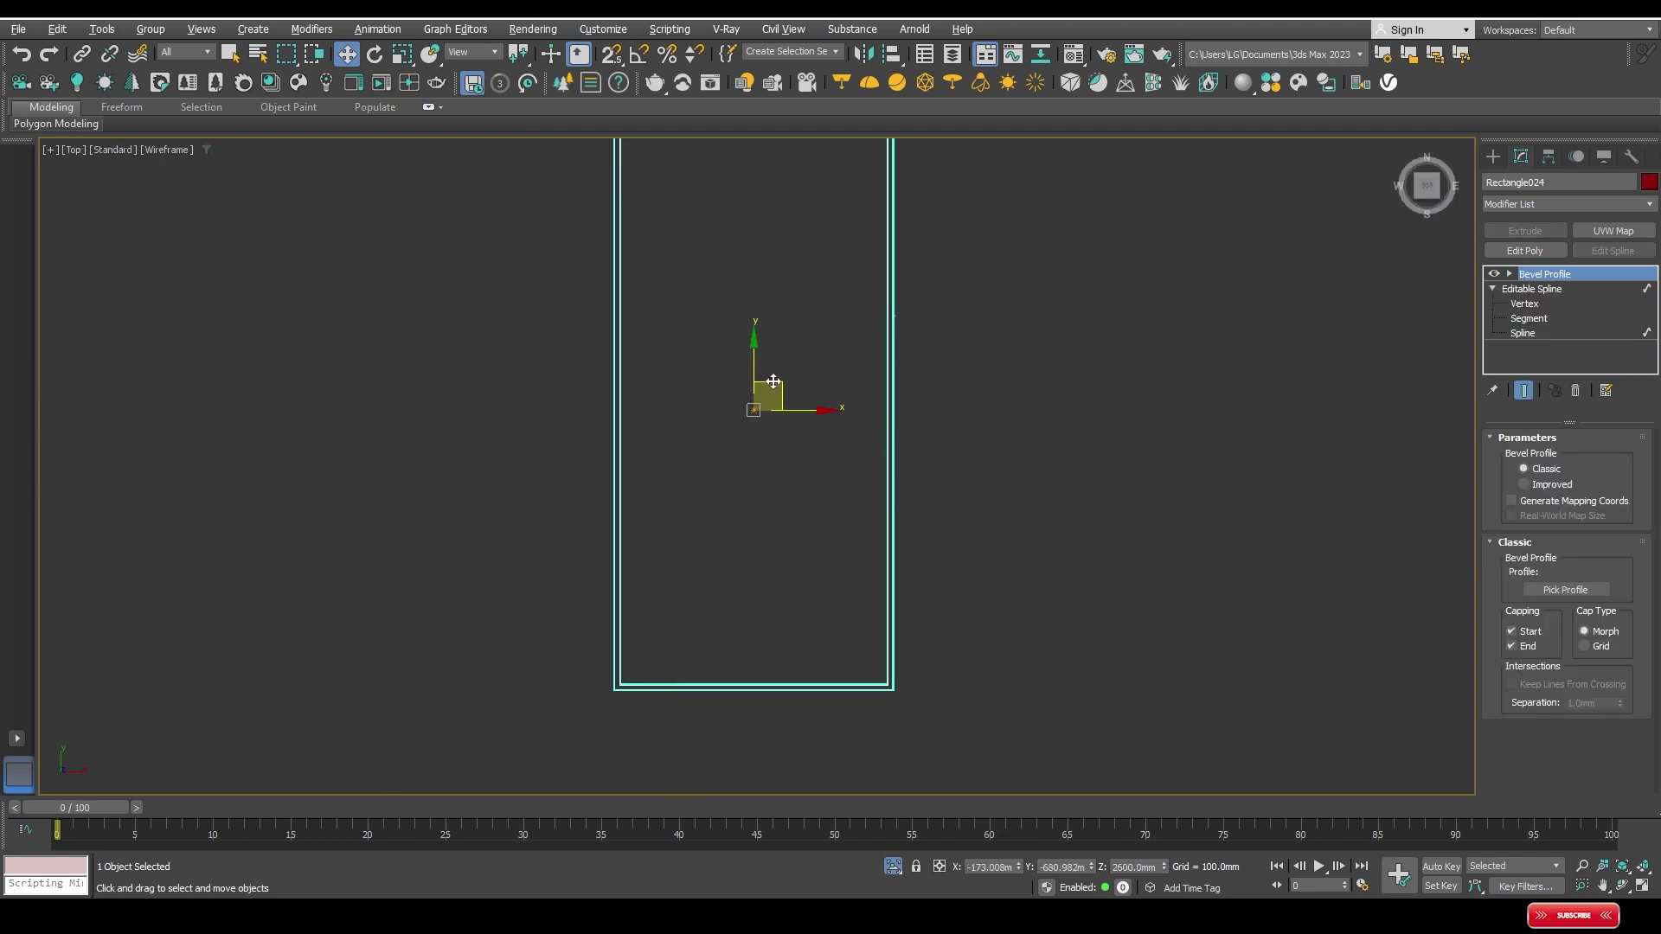
click(1521, 333)
scroll(918, 370, up, 5)
click(900, 407)
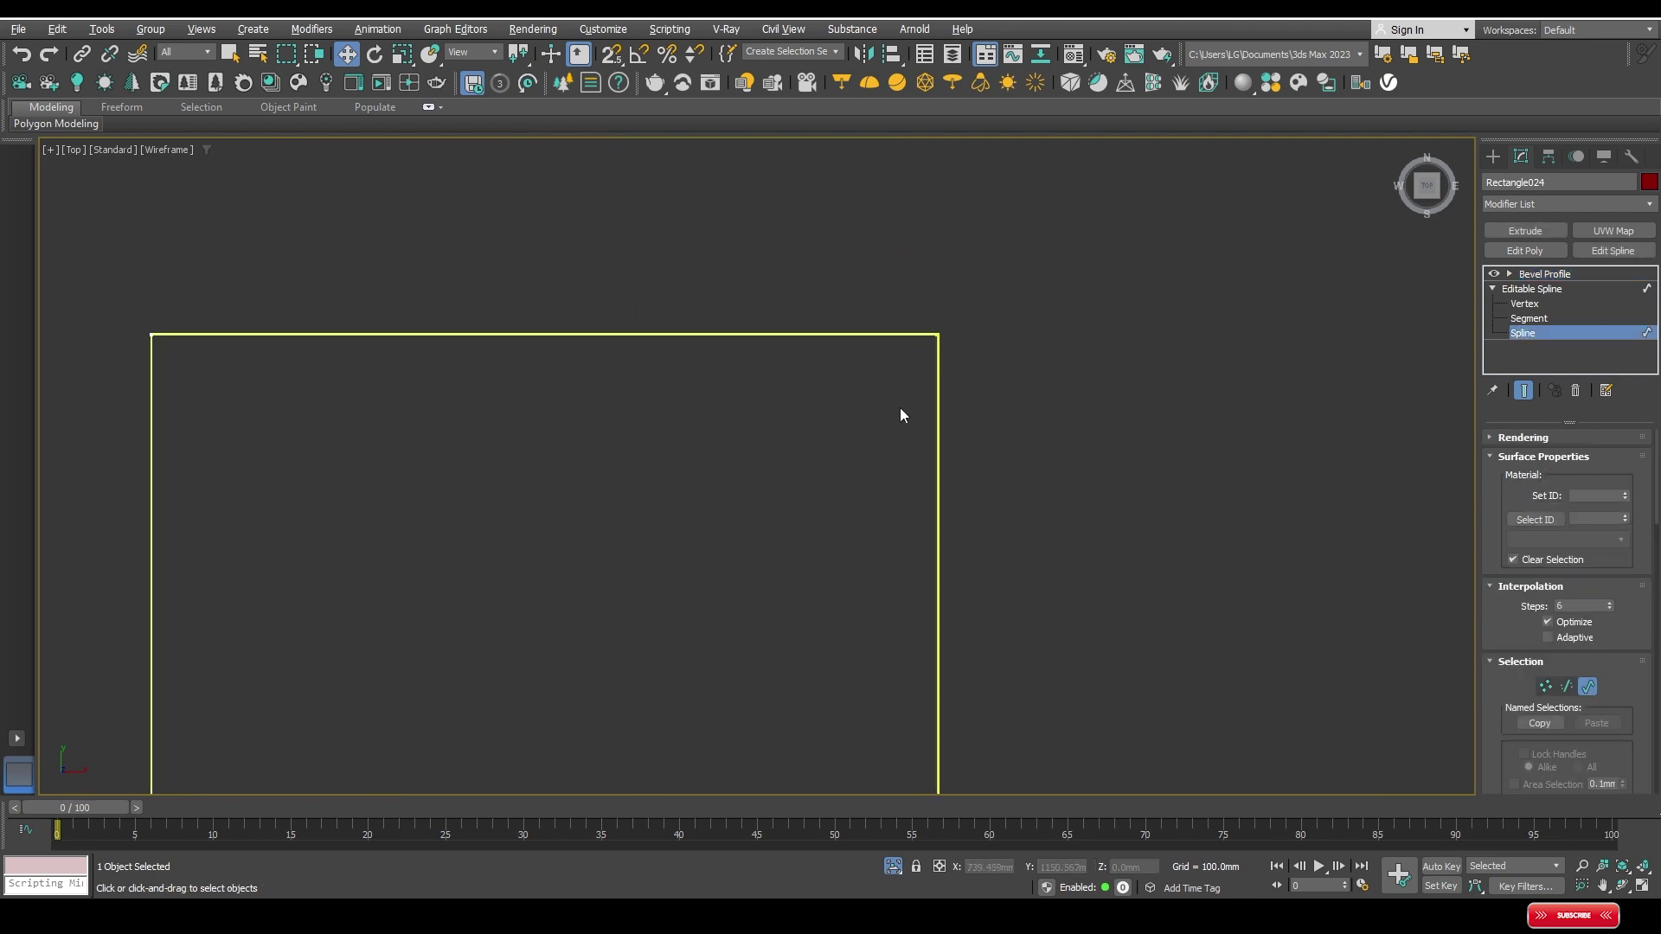
key(f)
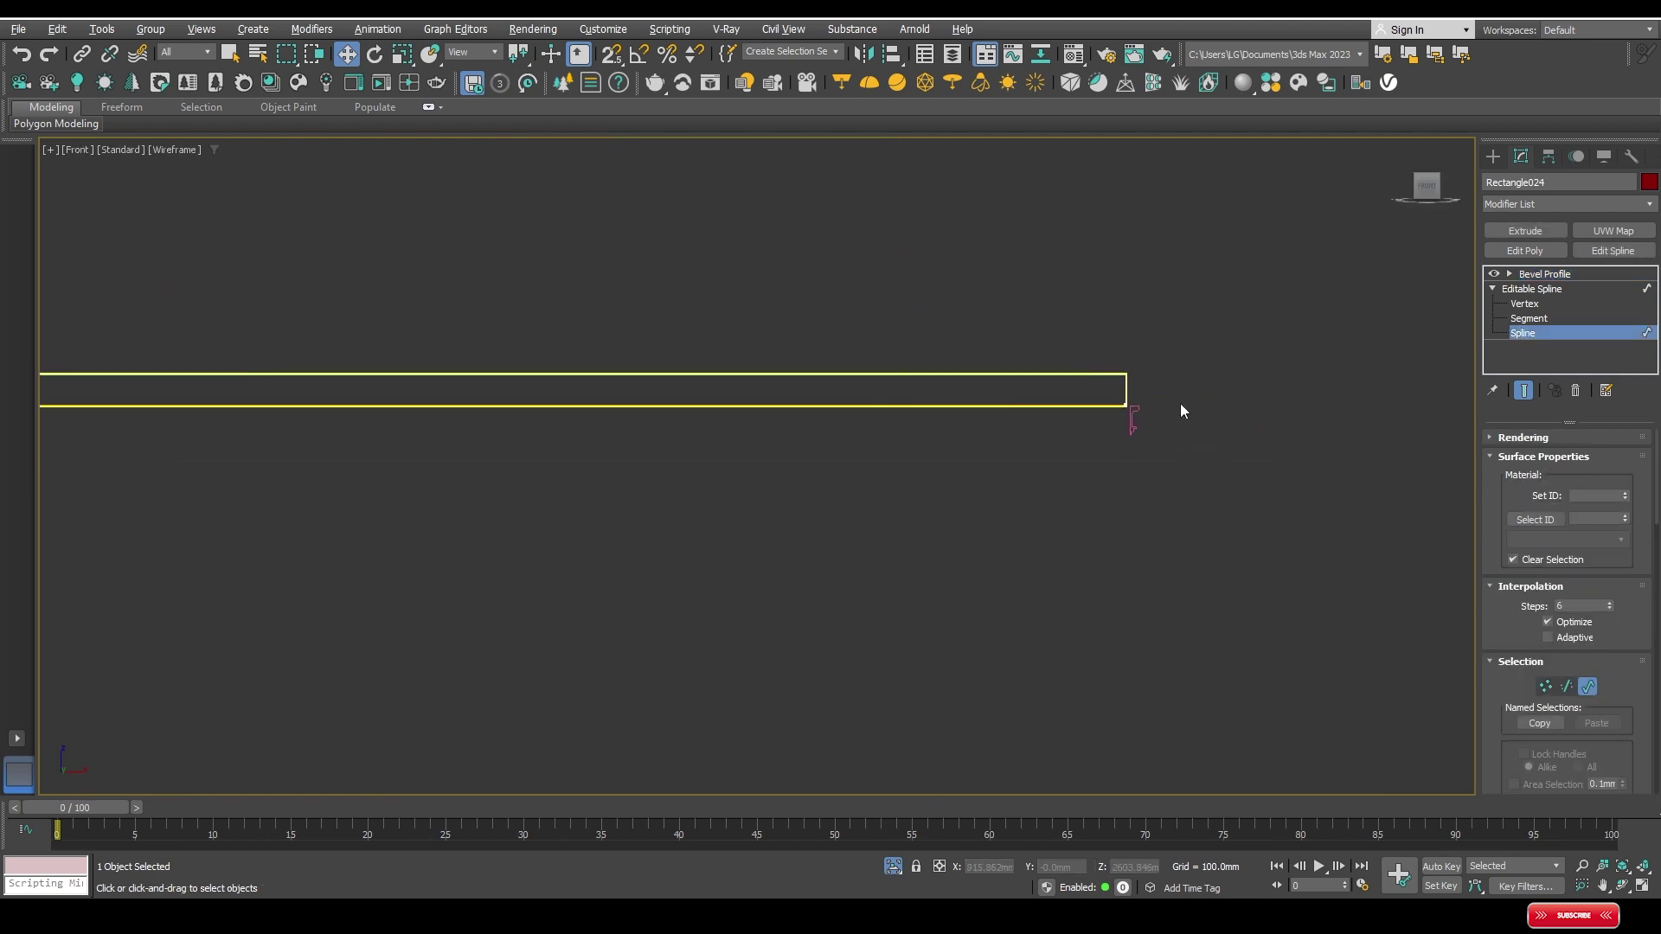
click(1548, 276)
scroll(1052, 401, up, 2)
scroll(1004, 421, up, 2)
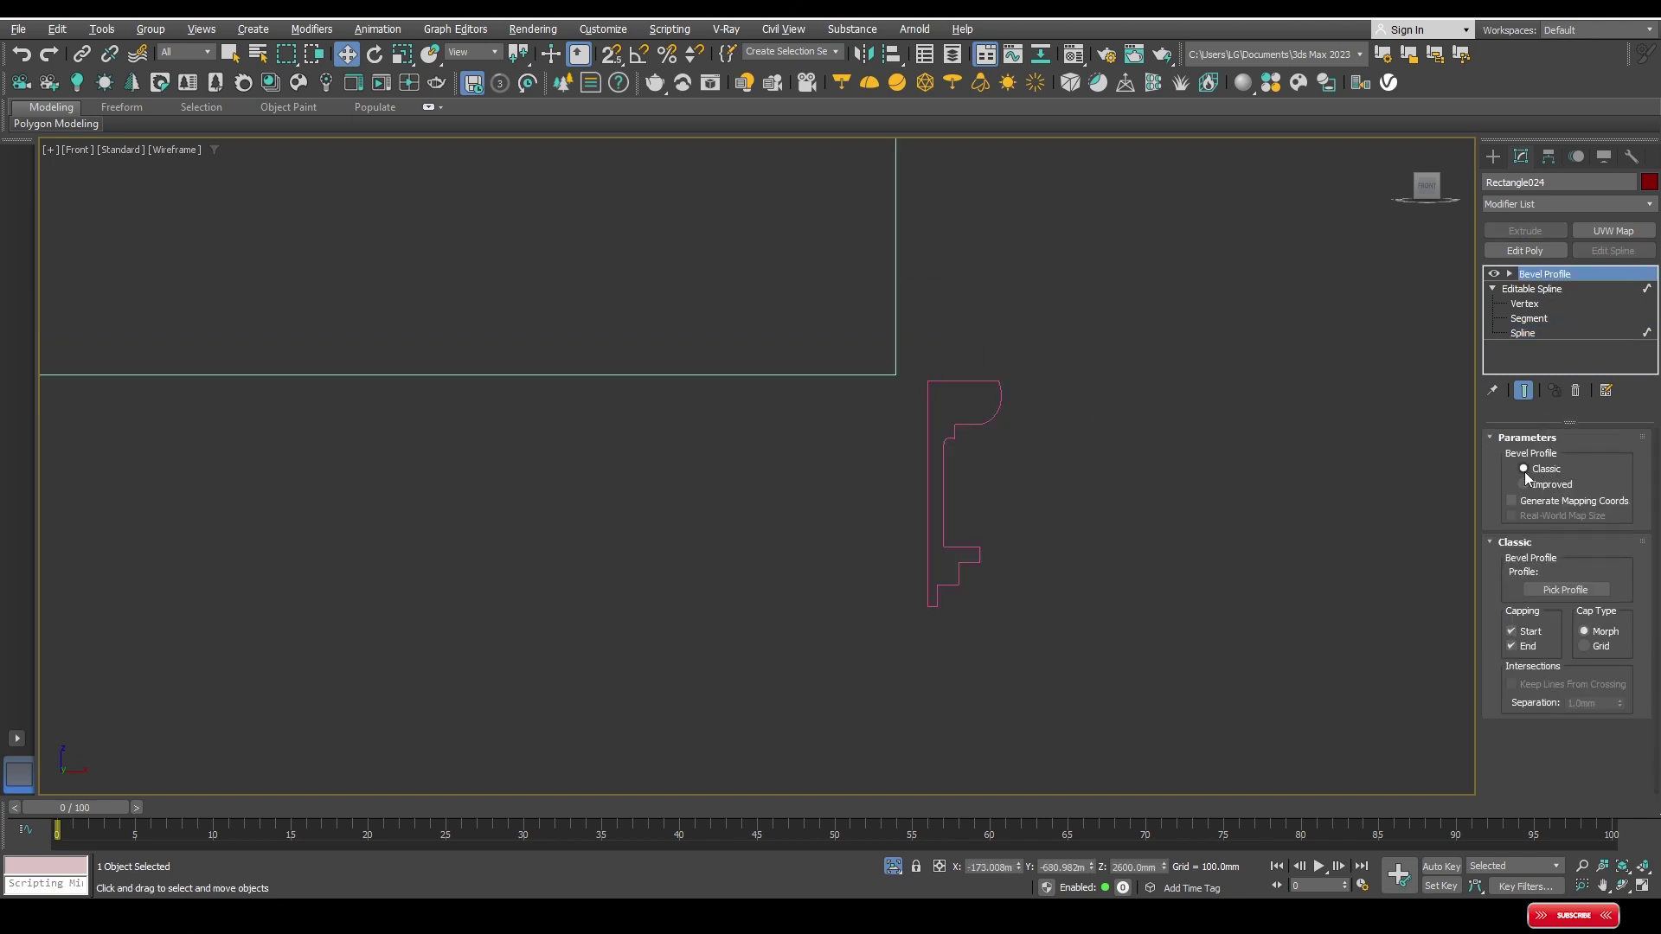
Step: Pick Line001 as the Bevel Profile shape to sweep the moulding around the rectangle
click(1563, 591)
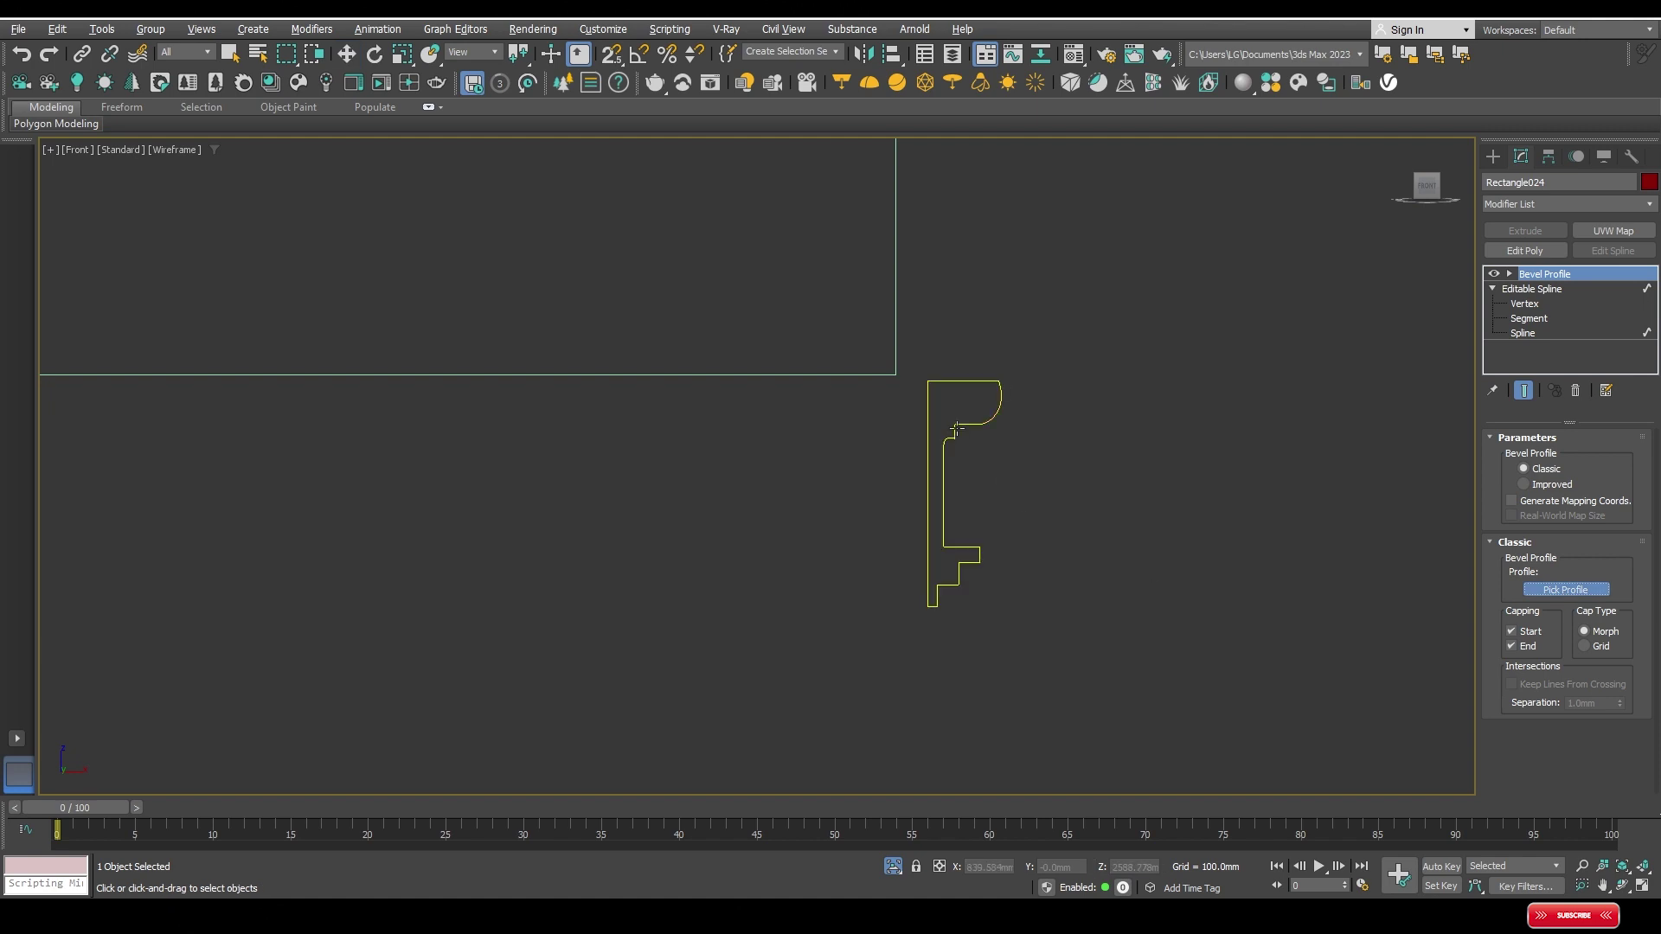
click(957, 425)
scroll(927, 367, down, 3)
scroll(903, 362, down, 3)
scroll(970, 368, up, 5)
scroll(969, 368, down, 2)
scroll(889, 372, down, 2)
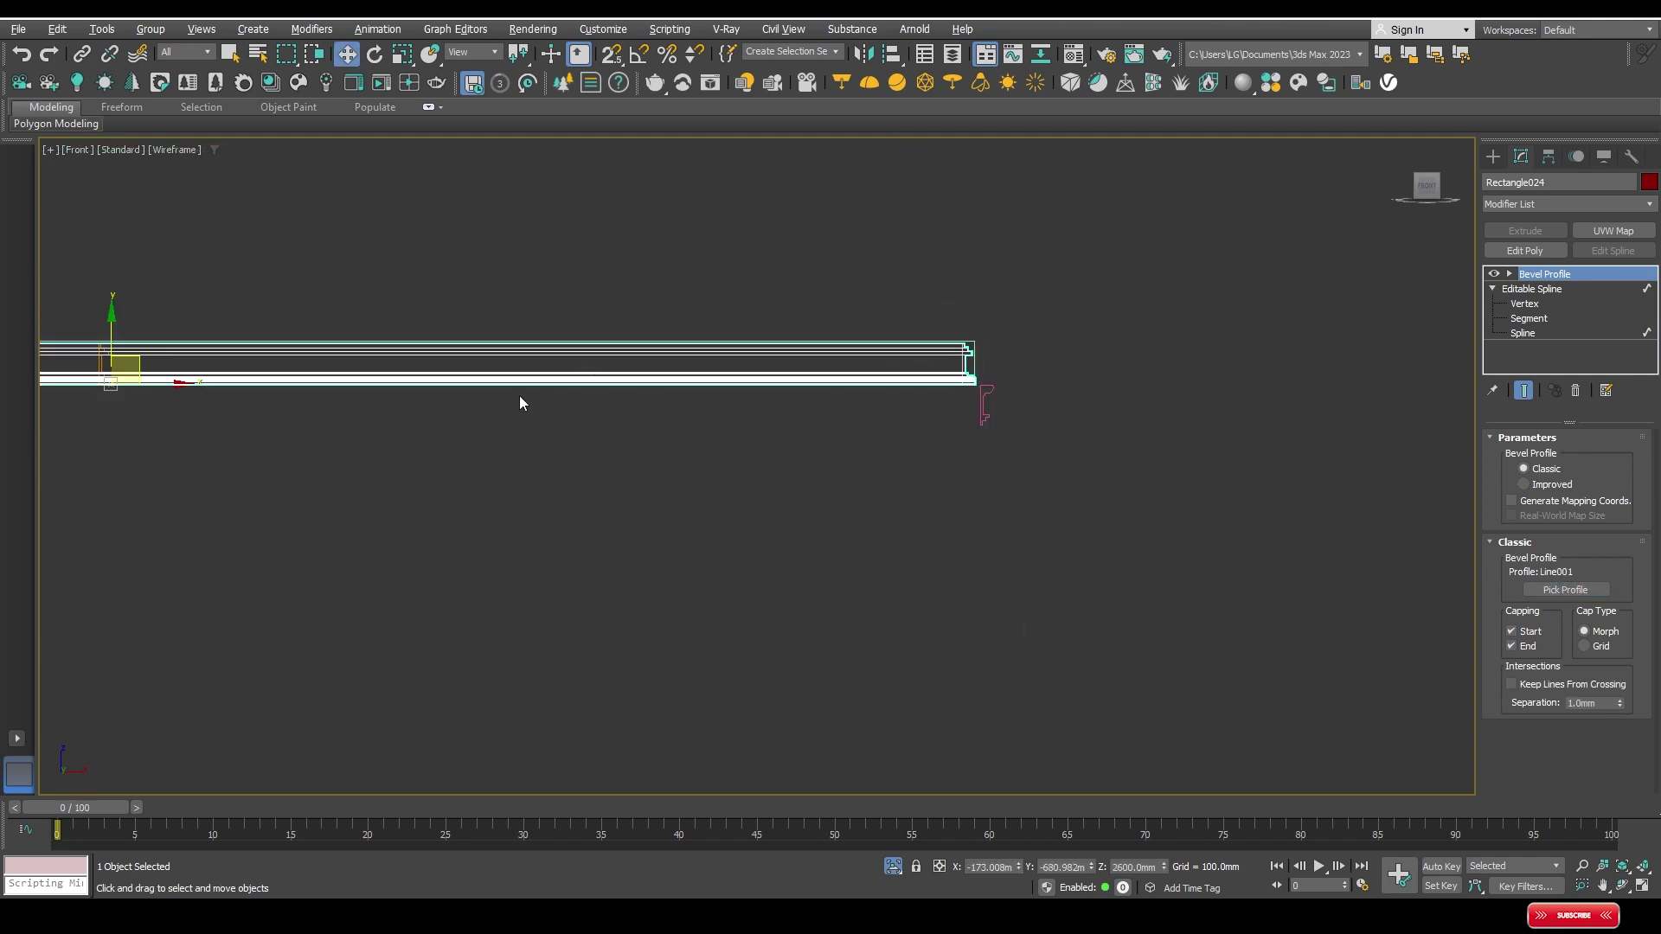
scroll(975, 394, up, 3)
scroll(994, 381, up, 2)
scroll(1038, 362, down, 5)
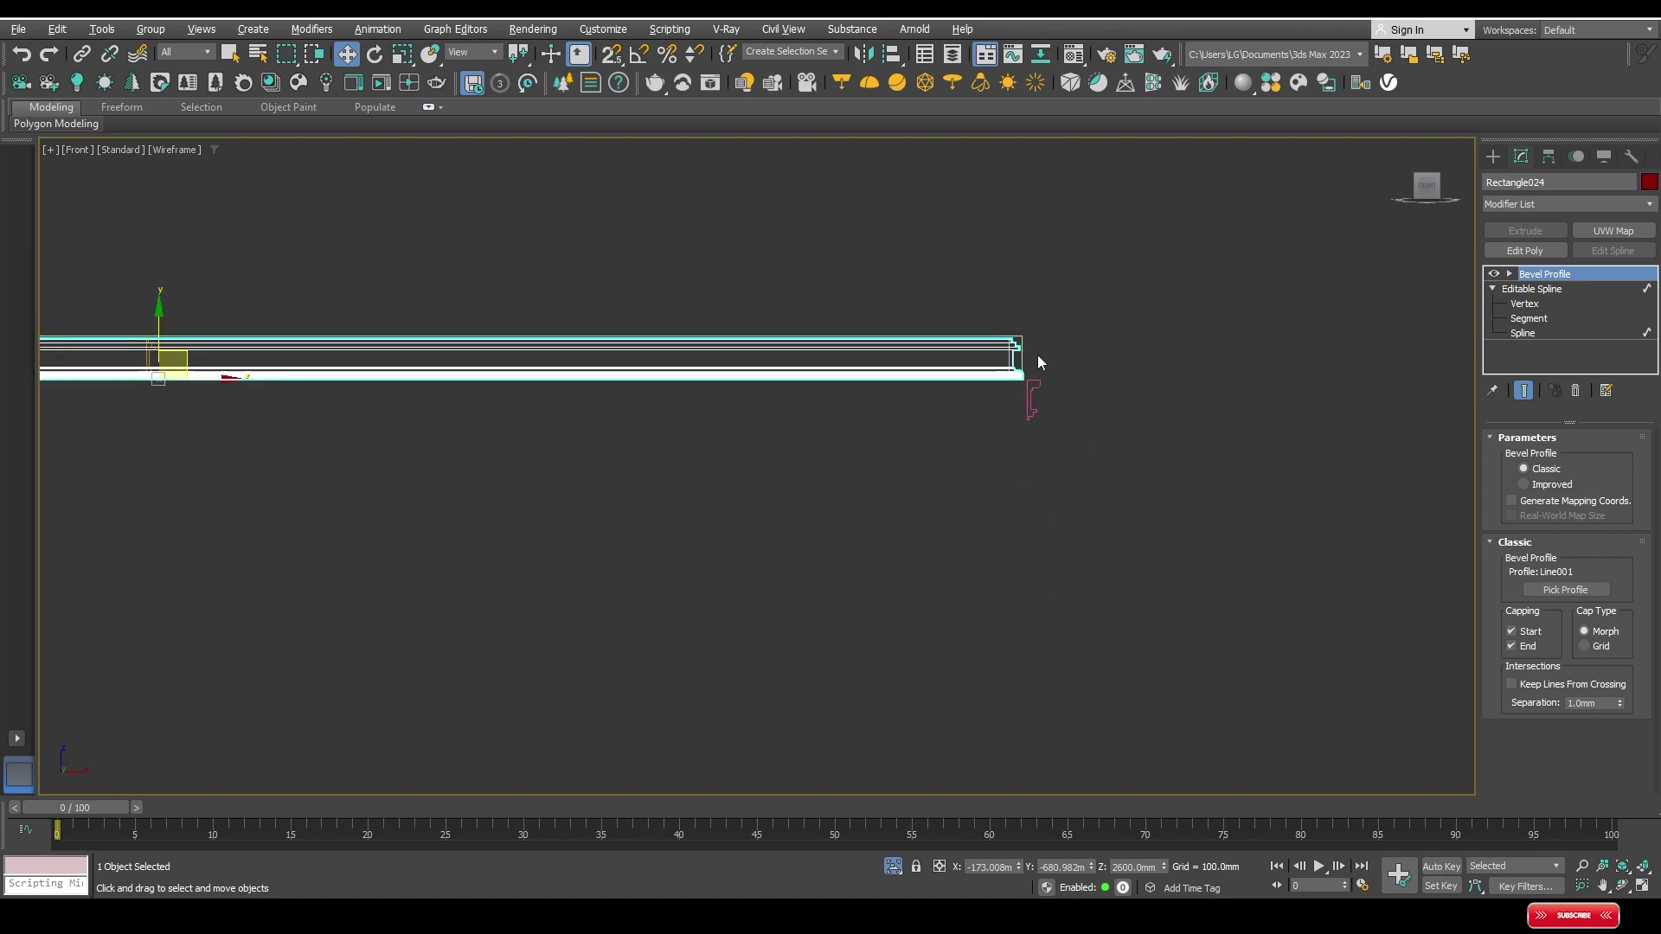
middle_drag(499, 394, 749, 335)
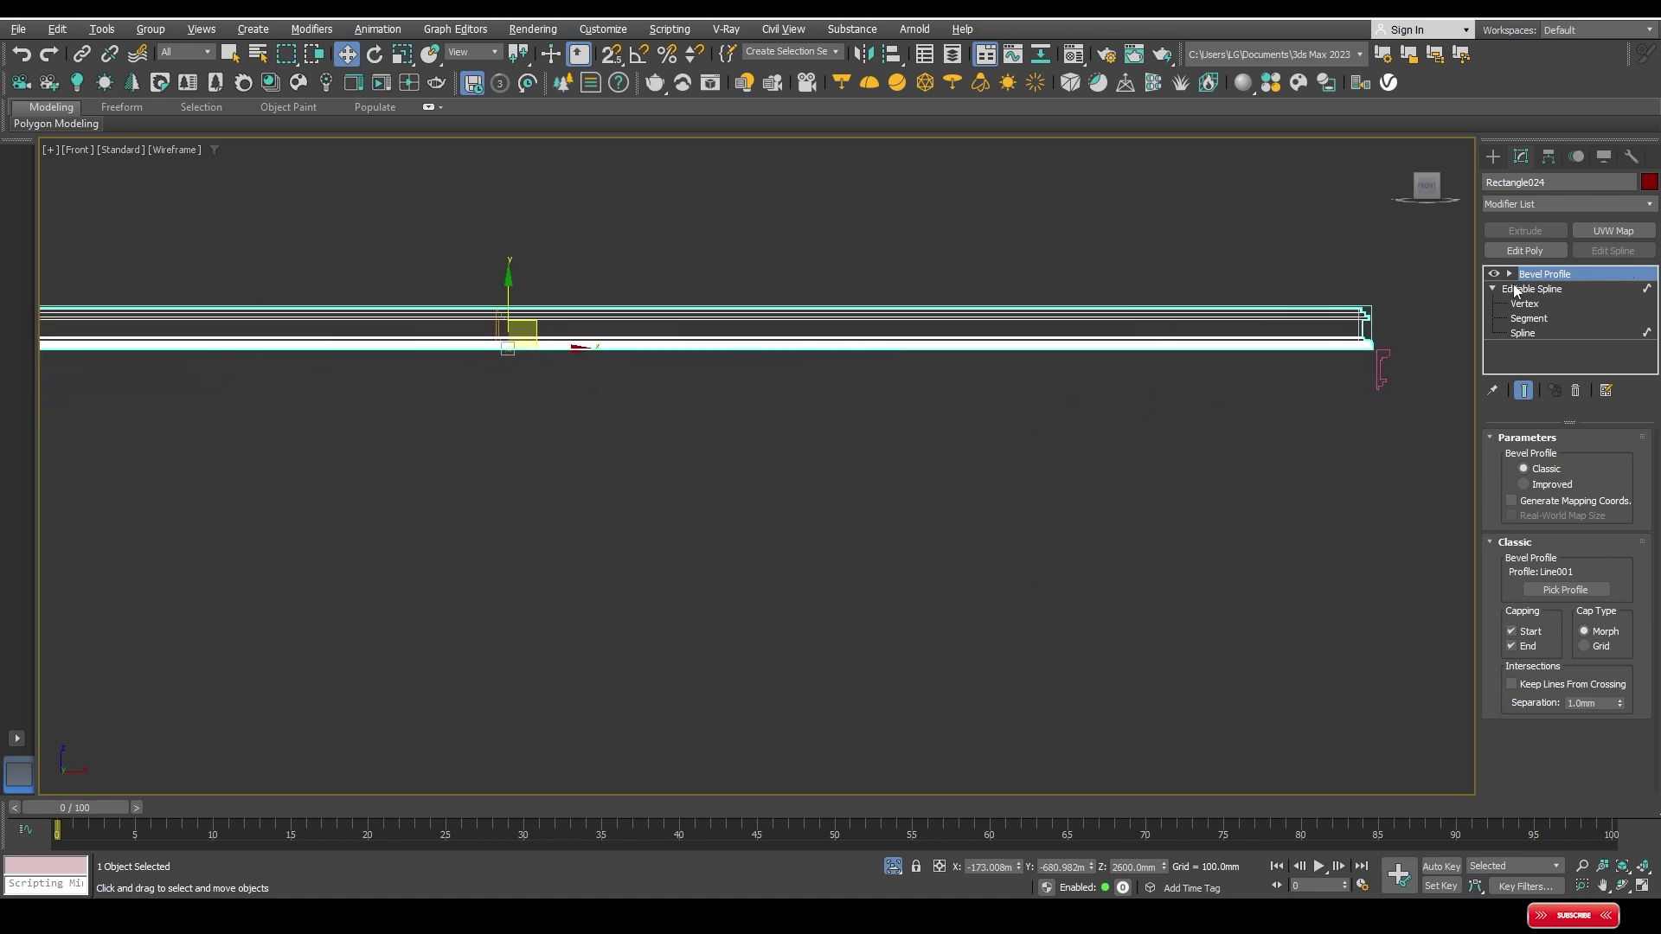
Step: Lower the moulding slightly in Z and orbit it in Perspective, then return to Front view
drag(512, 290, 511, 364)
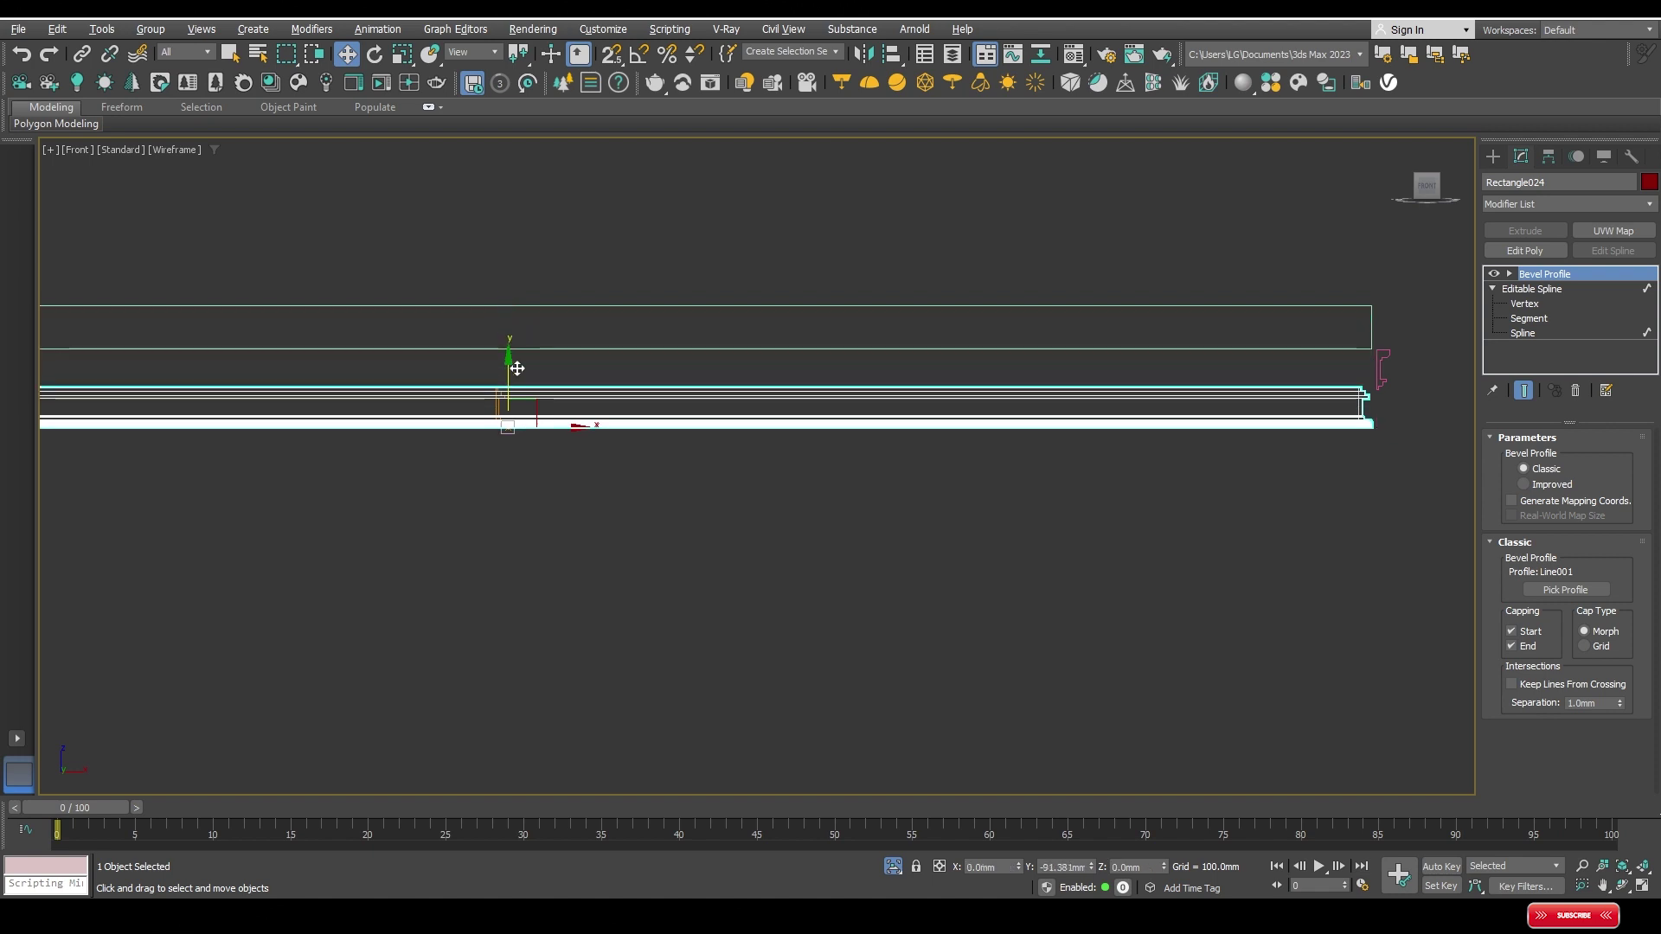
key(p)
alt+middle_drag(943, 466, 951, 413)
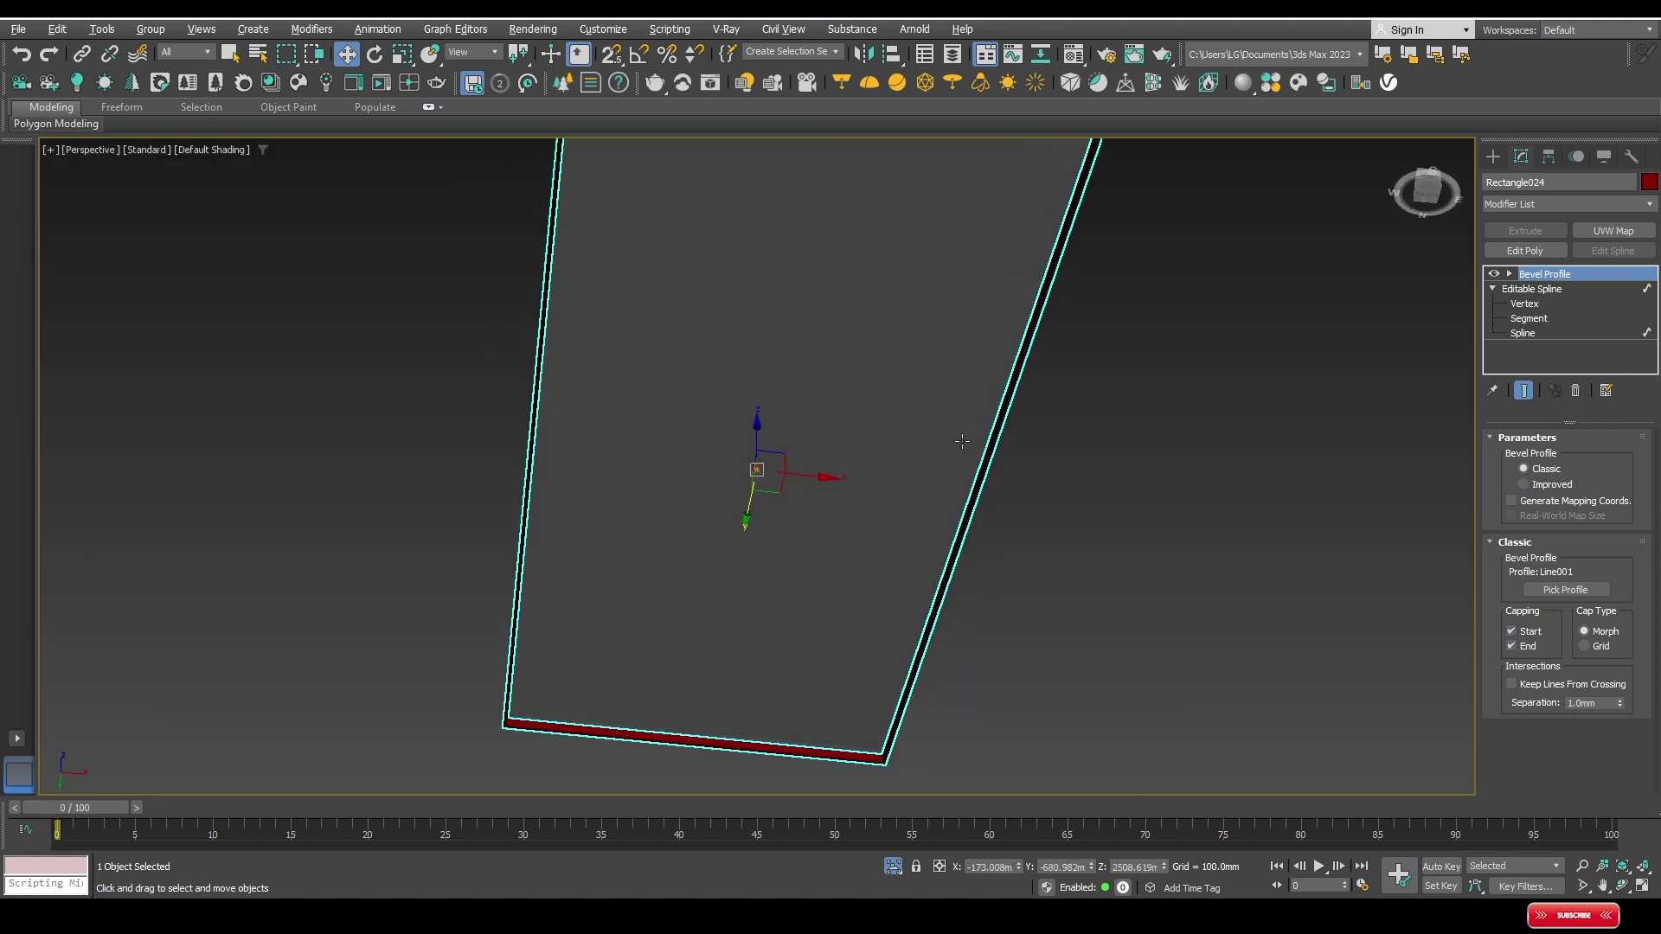
mouse_move(985, 278)
alt+middle_down()
mouse_move(957, 294)
mouse_move(959, 463)
alt+middle_up()
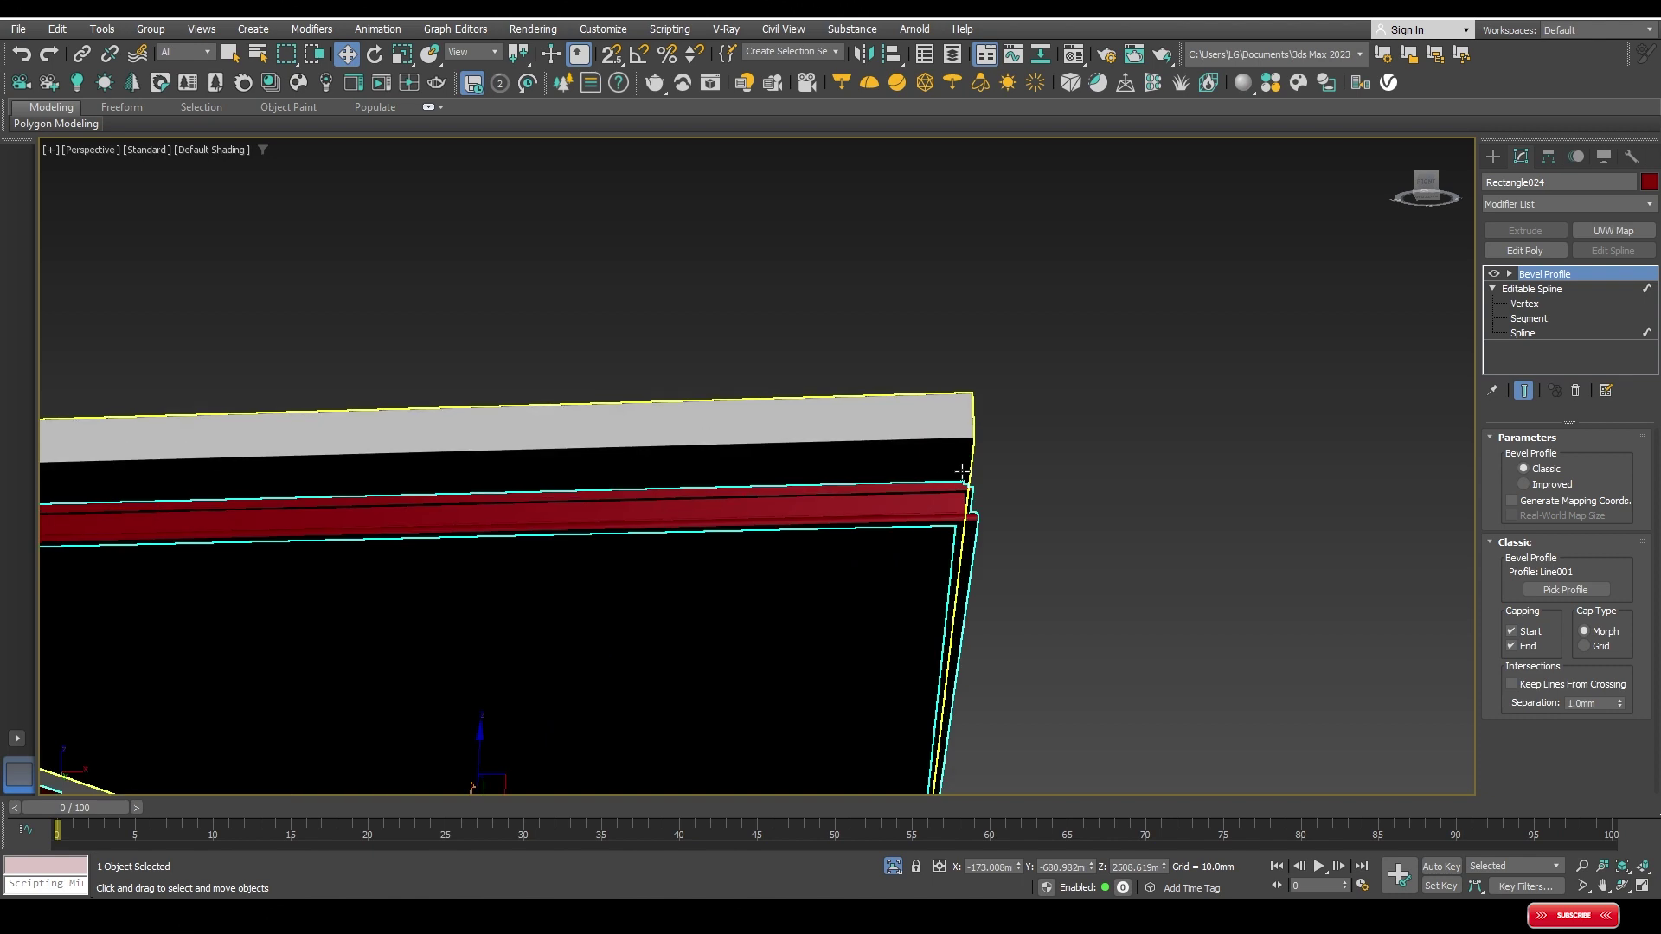
key(f)
scroll(1135, 438, up, 5)
scroll(1166, 367, up, 2)
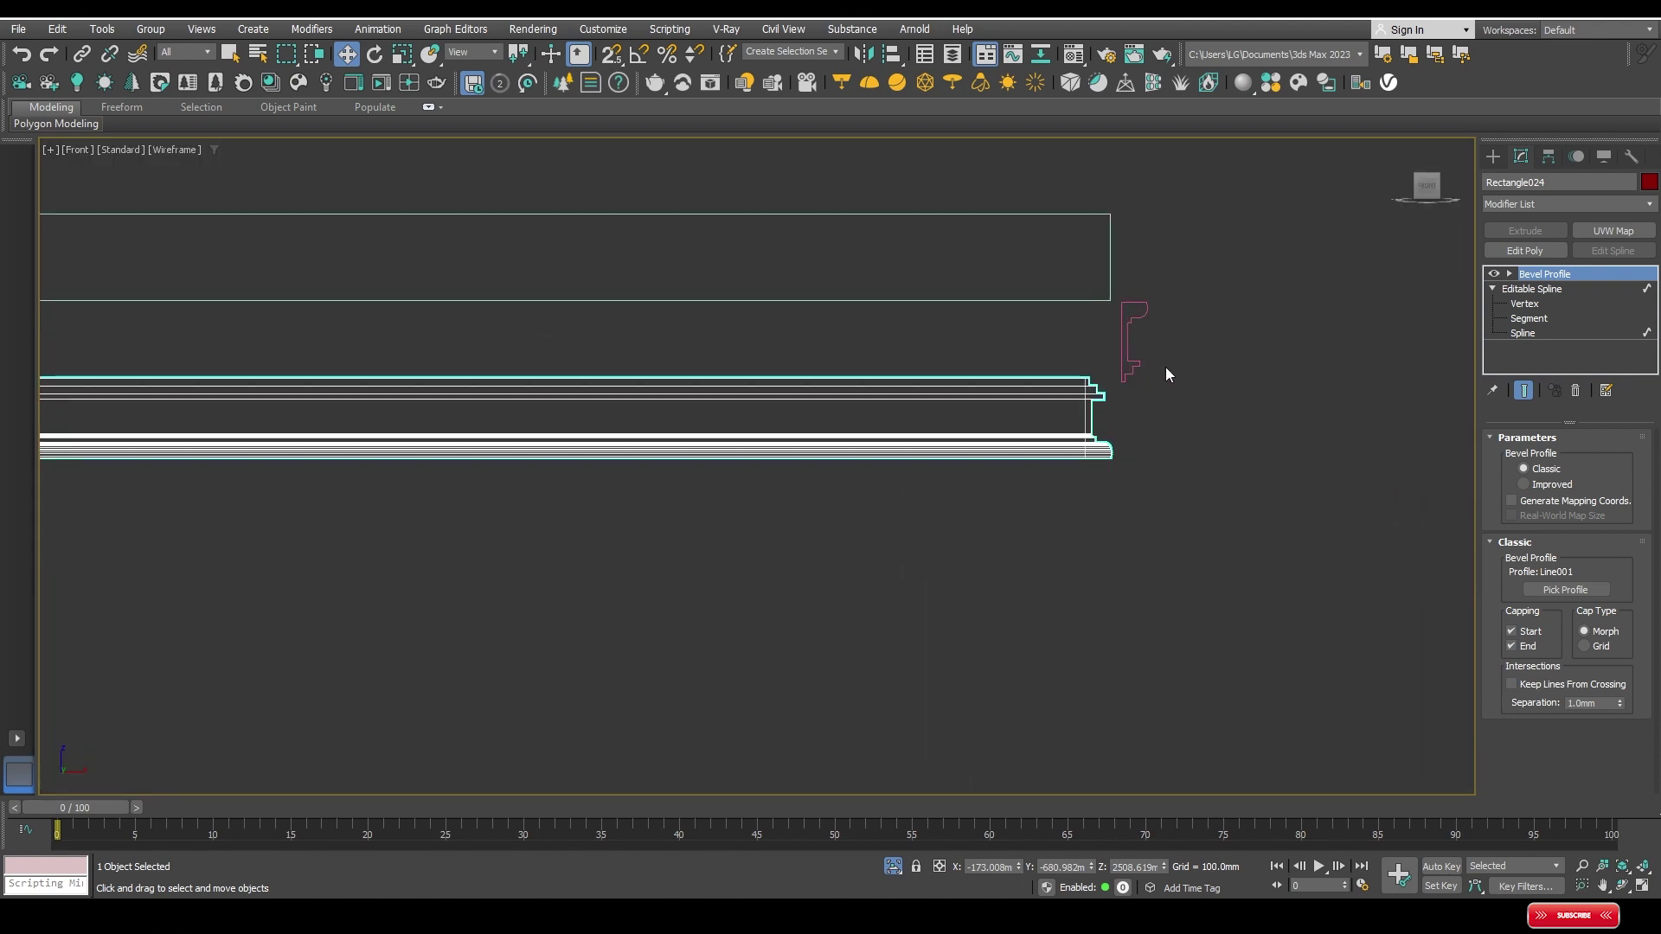
scroll(1159, 358, up, 2)
scroll(1168, 346, down, 3)
scroll(1187, 306, down, 2)
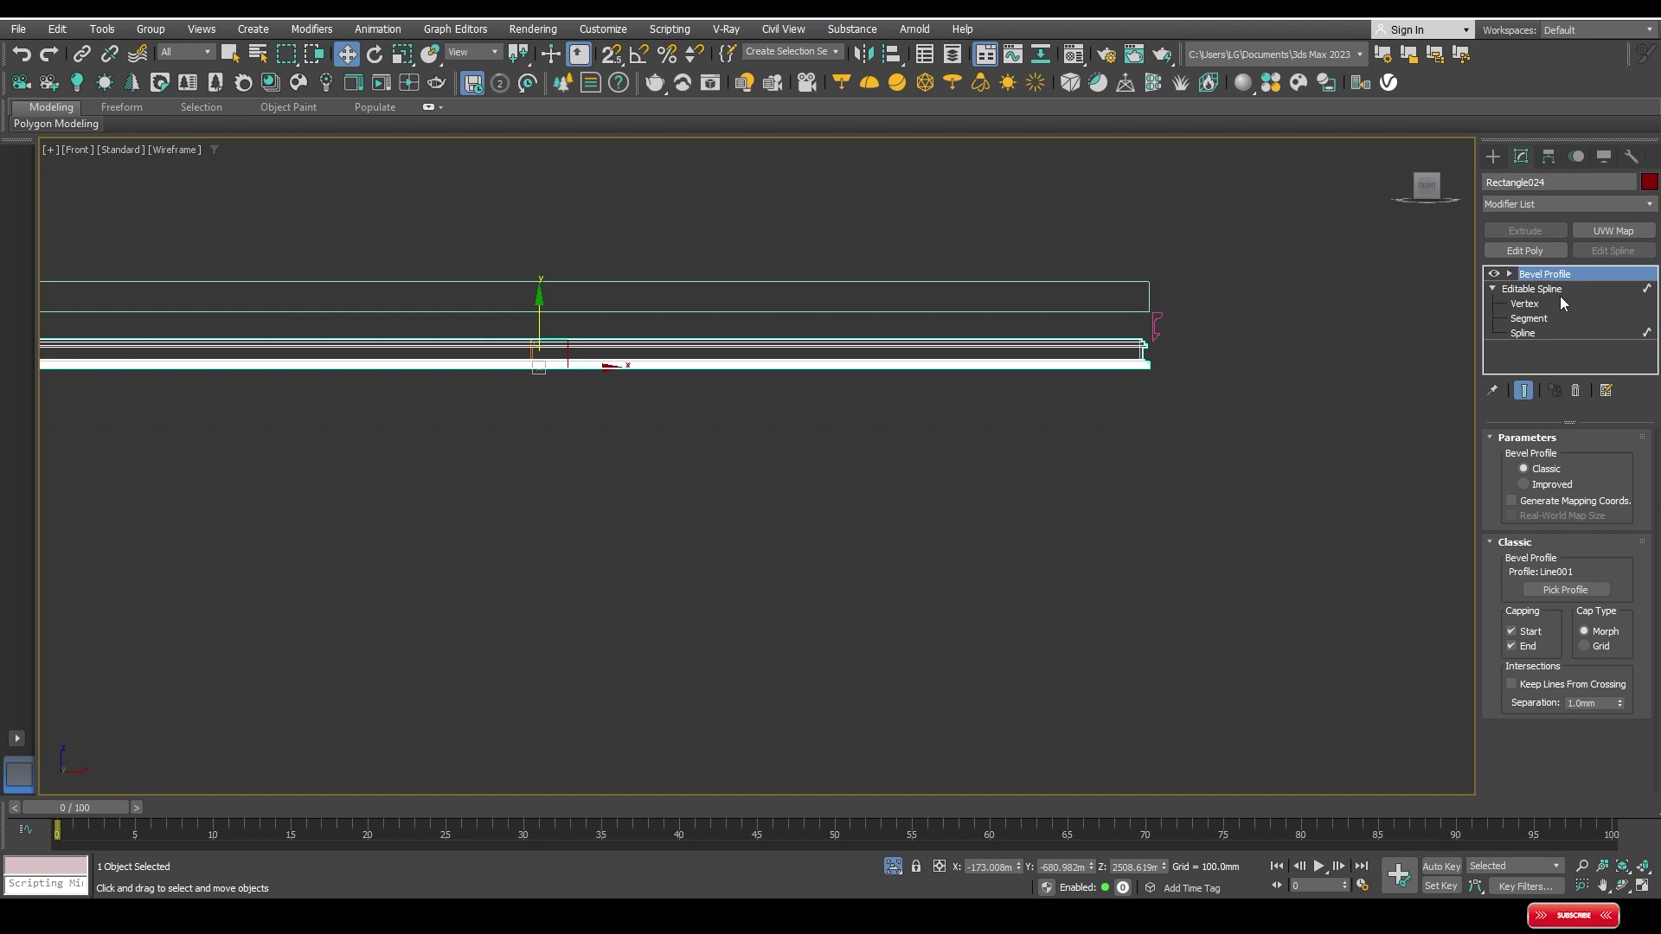
Step: Rotate the Bevel Profile's Profile Gizmo, checking the angle in Transform Type-In
click(1510, 273)
click(1554, 289)
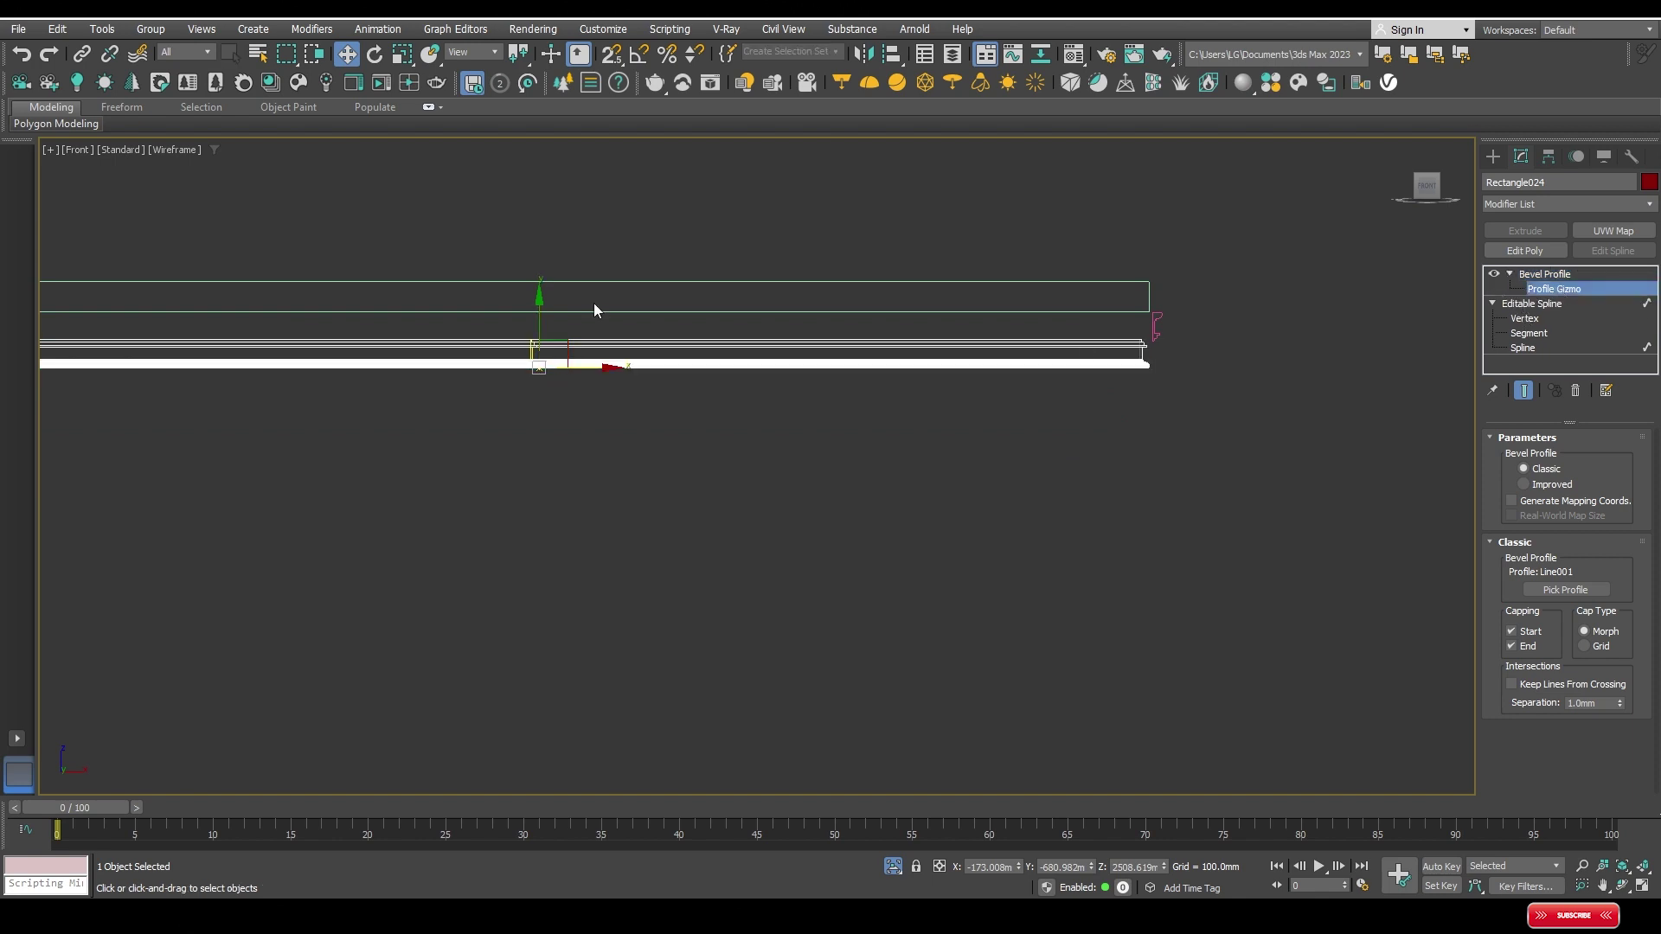
scroll(501, 383, up, 2)
scroll(592, 402, up, 2)
key(e)
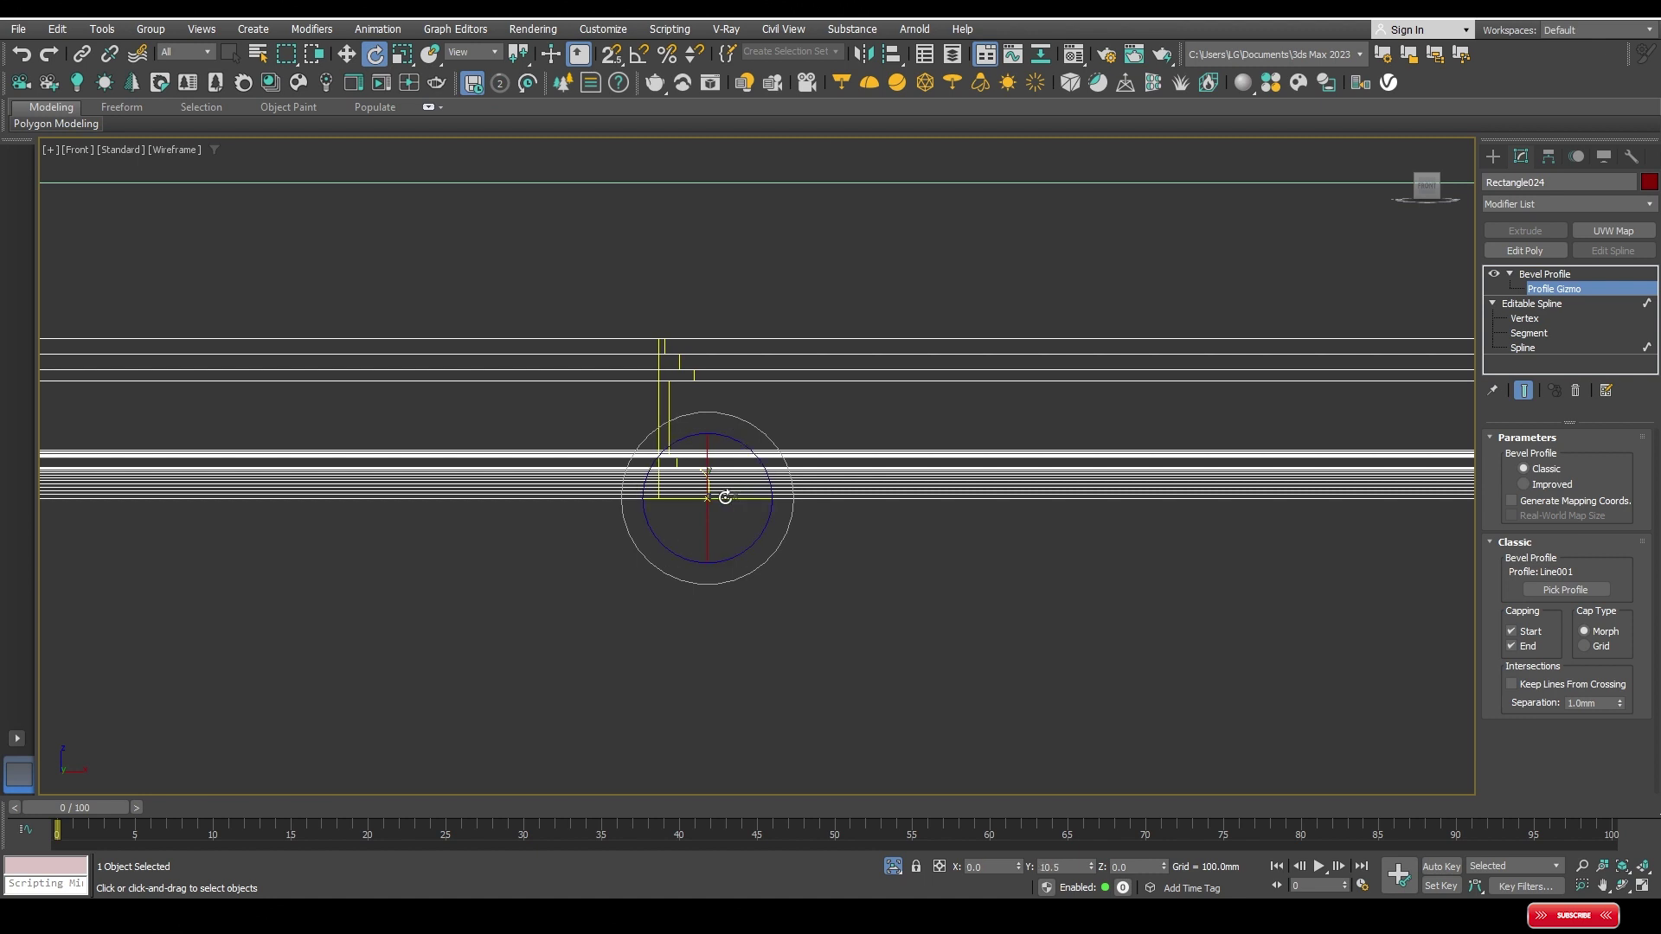
drag(681, 497, 572, 494)
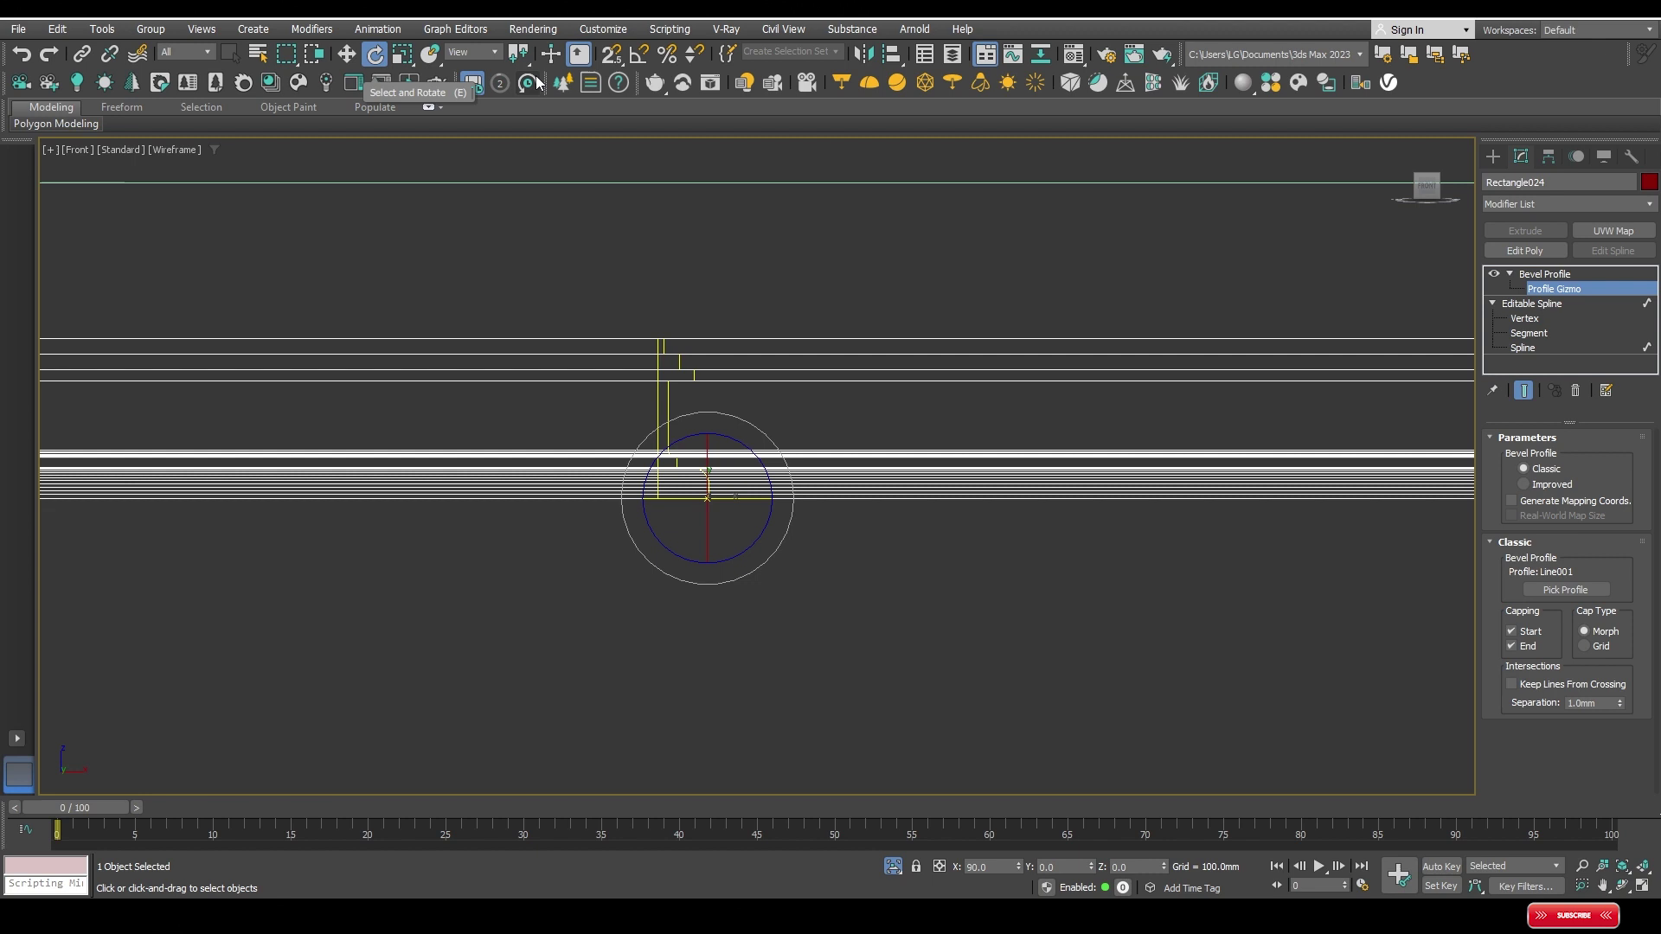
right_click(379, 57)
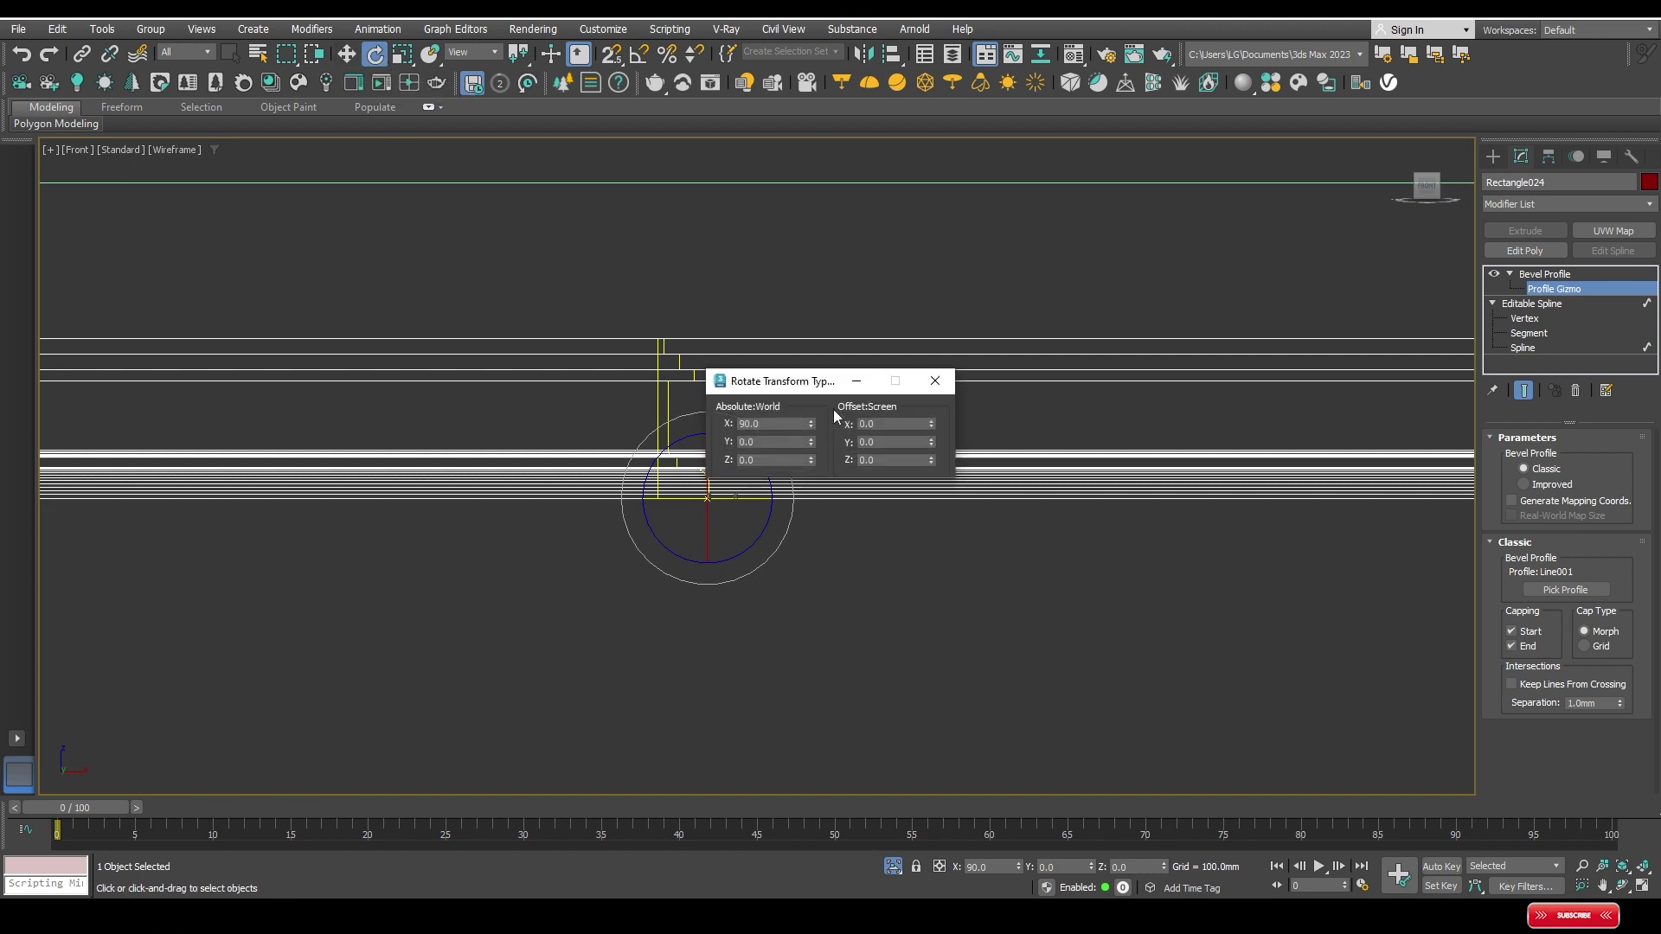
click(934, 384)
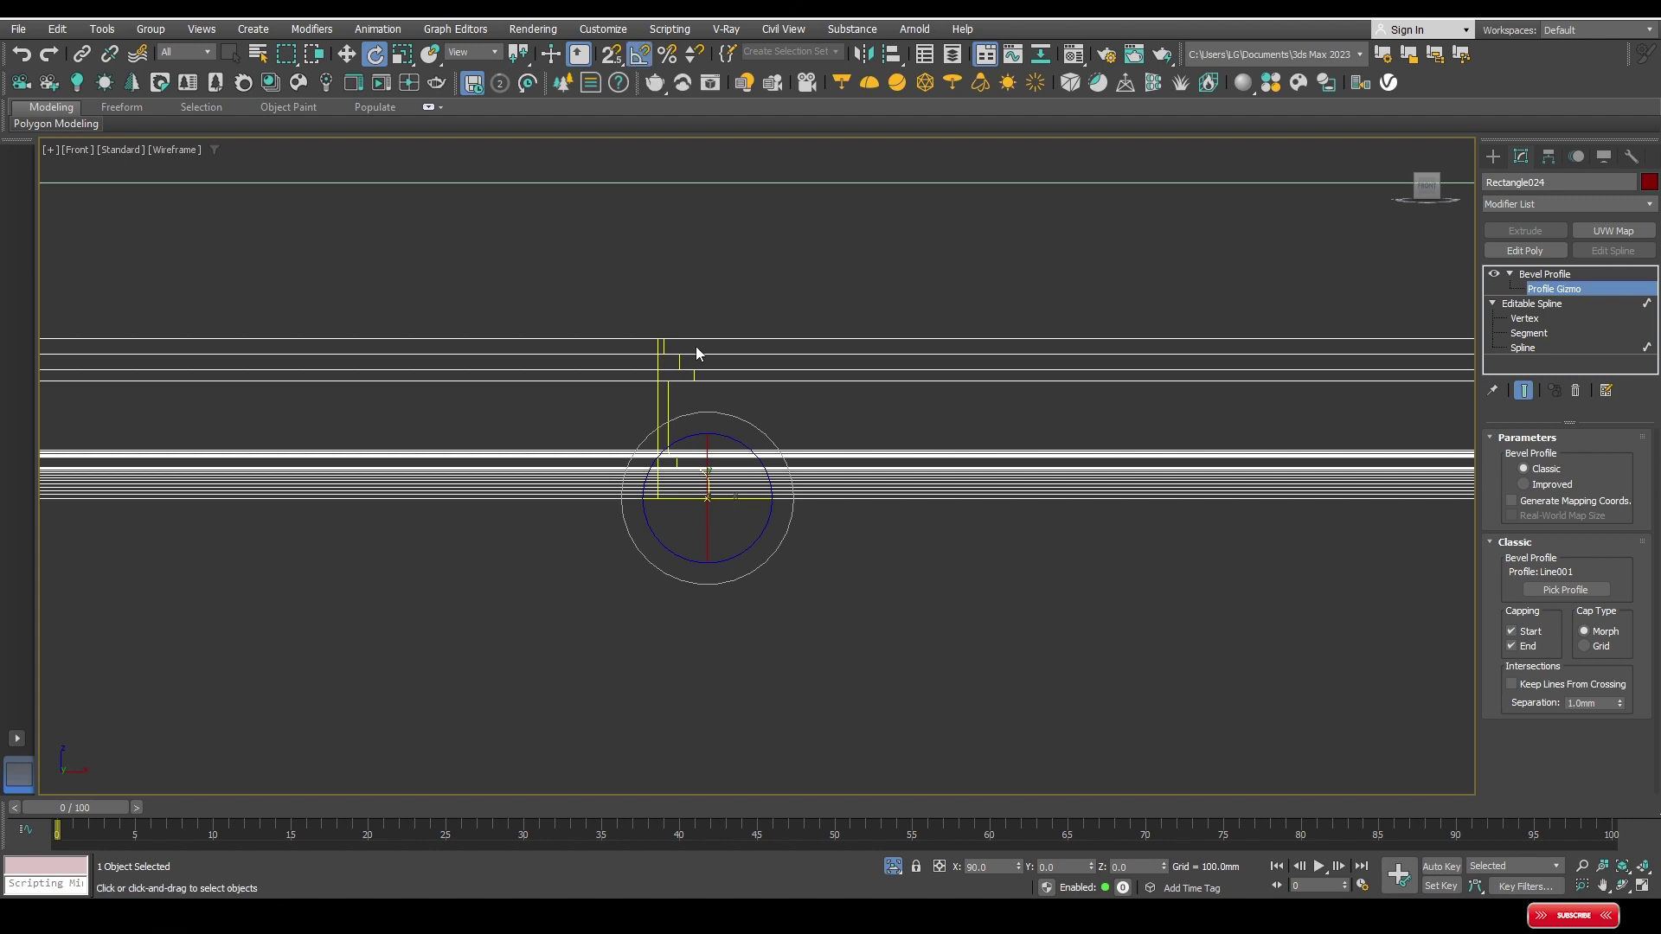
drag(748, 500, 605, 501)
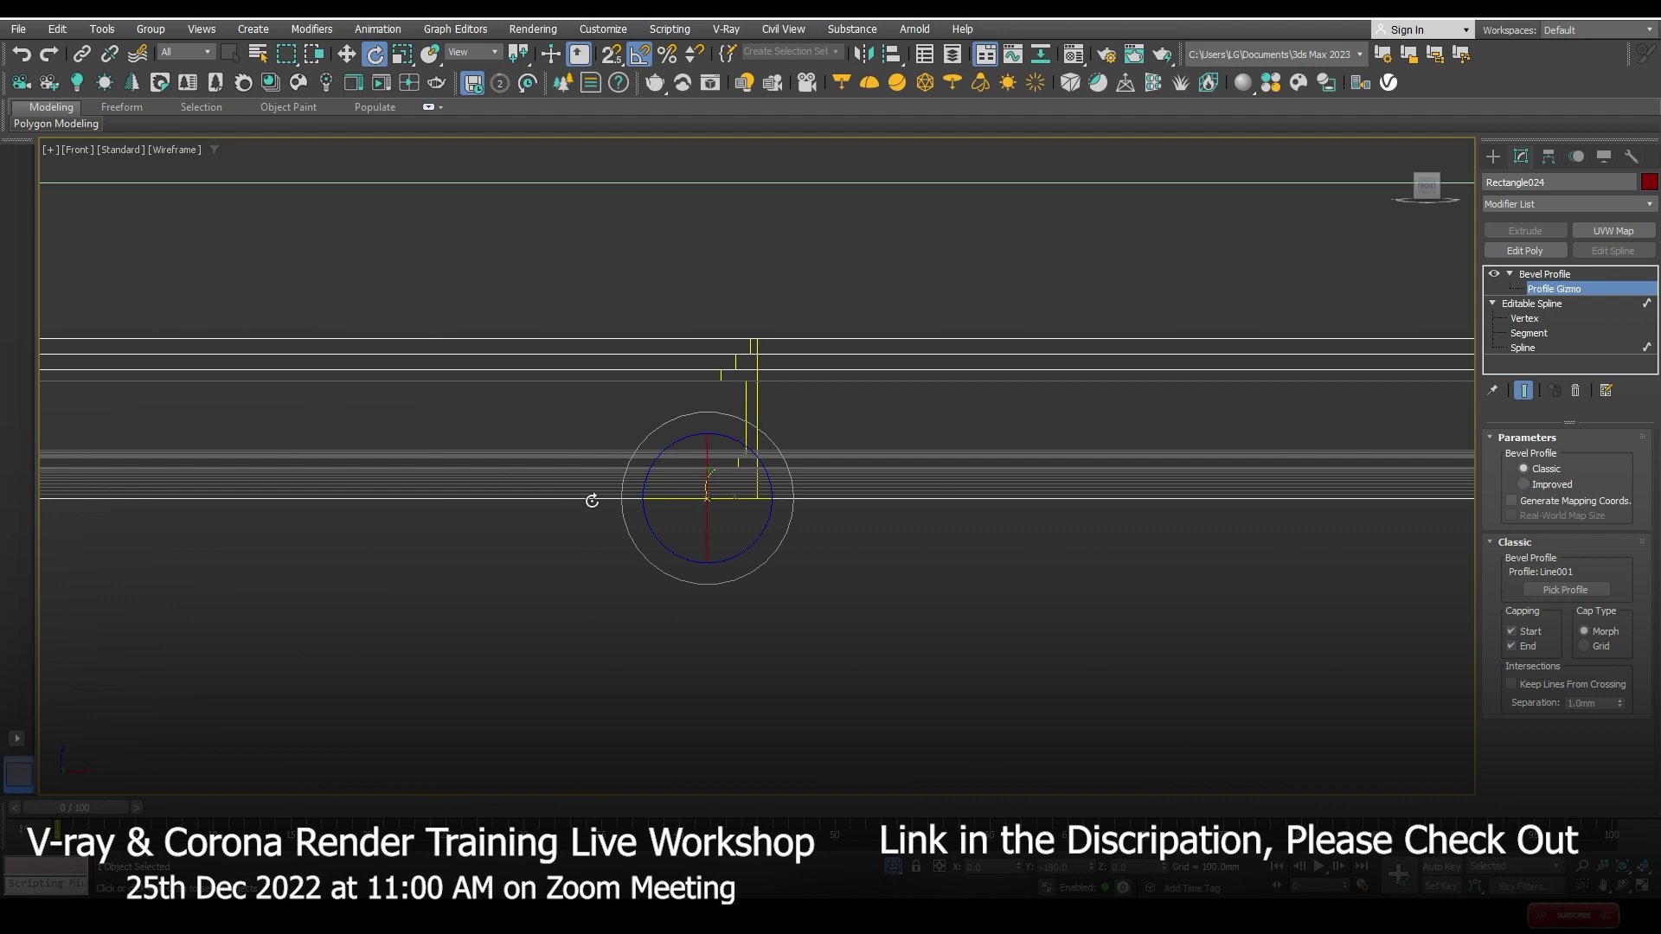
Step: Turn the profile gizmo -90° about Z
key(w)
scroll(1108, 367, down, 3)
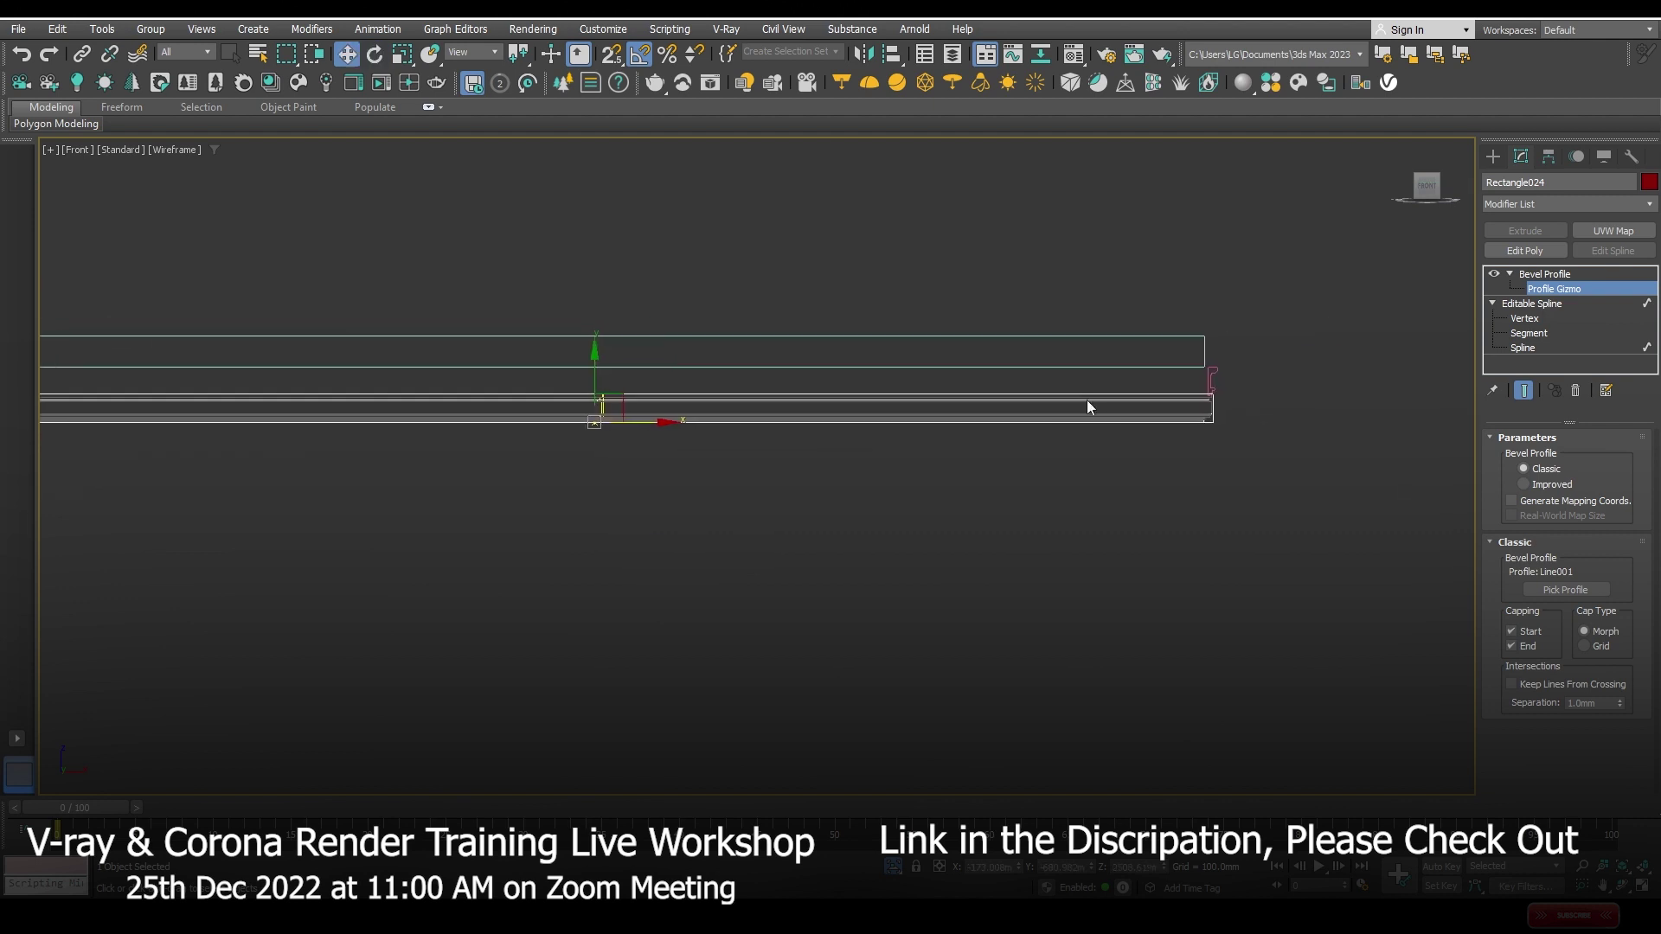
scroll(1168, 411, up, 2)
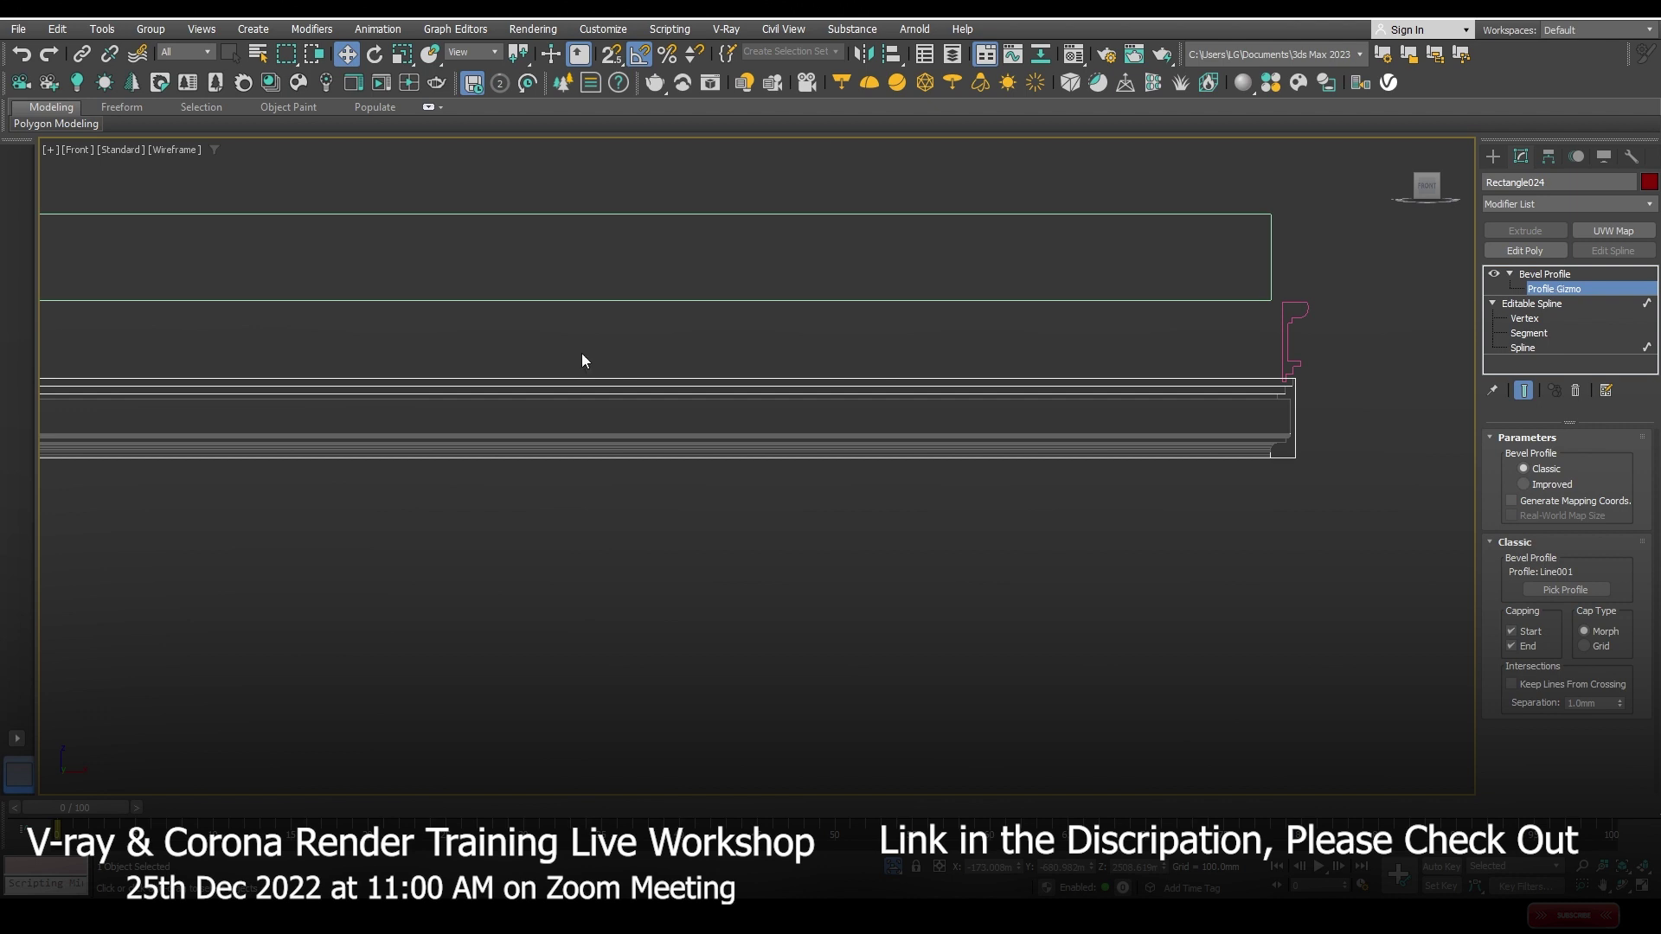
scroll(583, 359, up, 3)
scroll(794, 404, down, 4)
scroll(754, 405, up, 5)
key(e)
drag(683, 459, 827, 518)
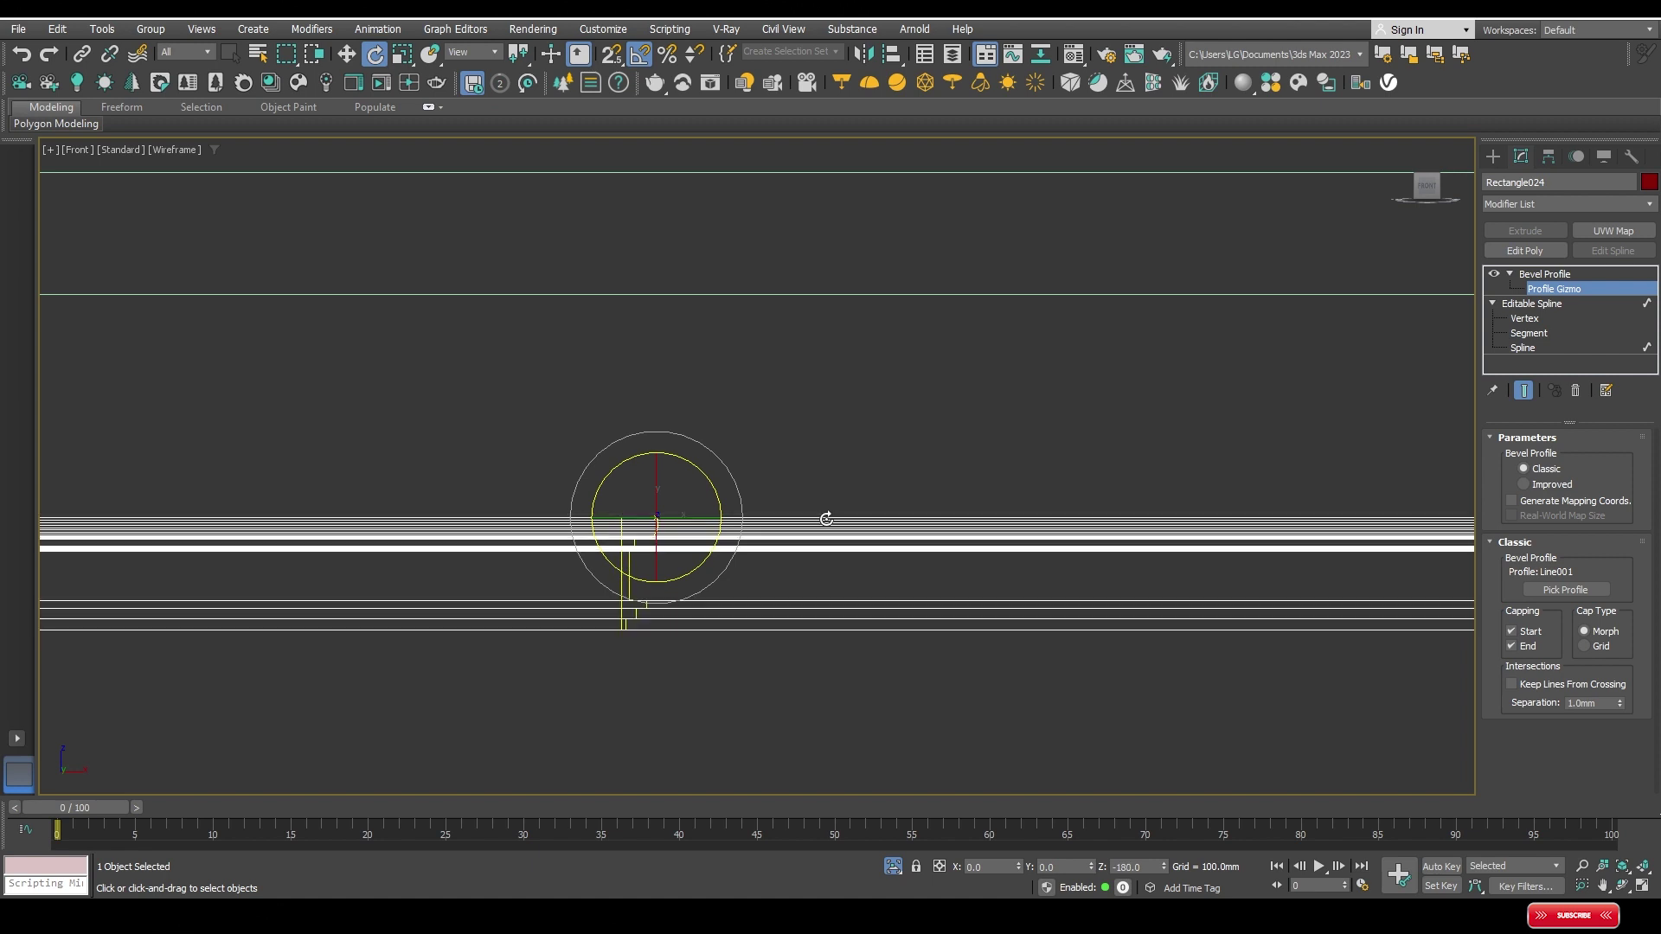
key(w)
scroll(731, 441, down, 5)
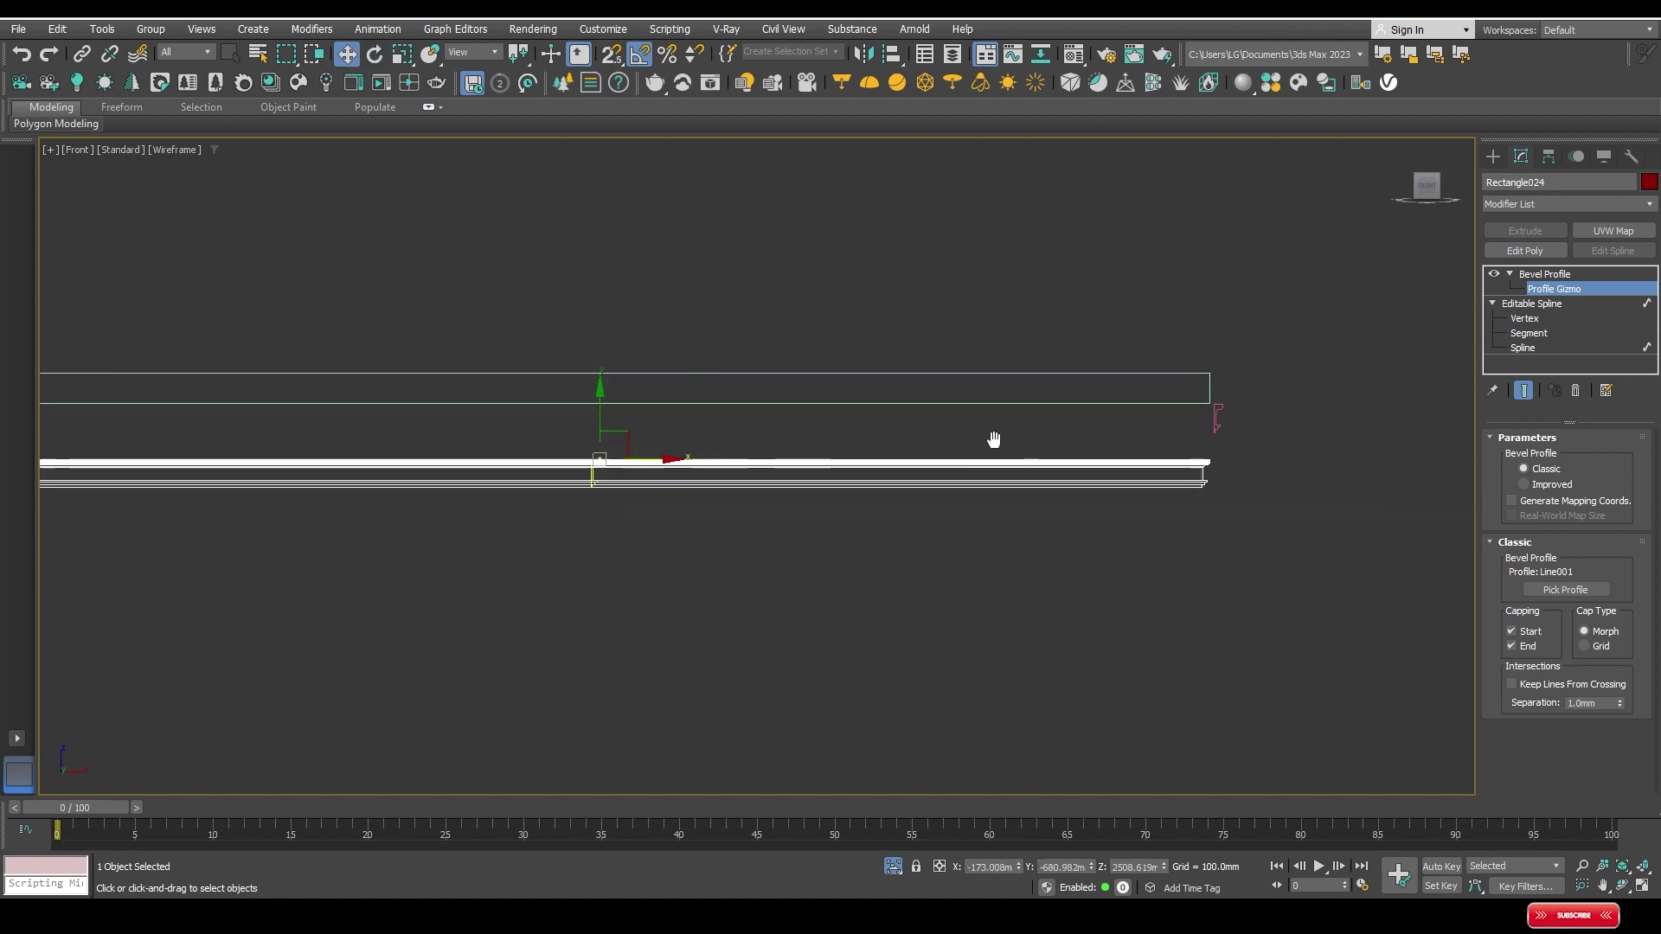
scroll(1151, 487, up, 5)
scroll(1150, 486, down, 3)
scroll(836, 433, up, 2)
scroll(836, 441, down, 1)
scroll(782, 452, up, 2)
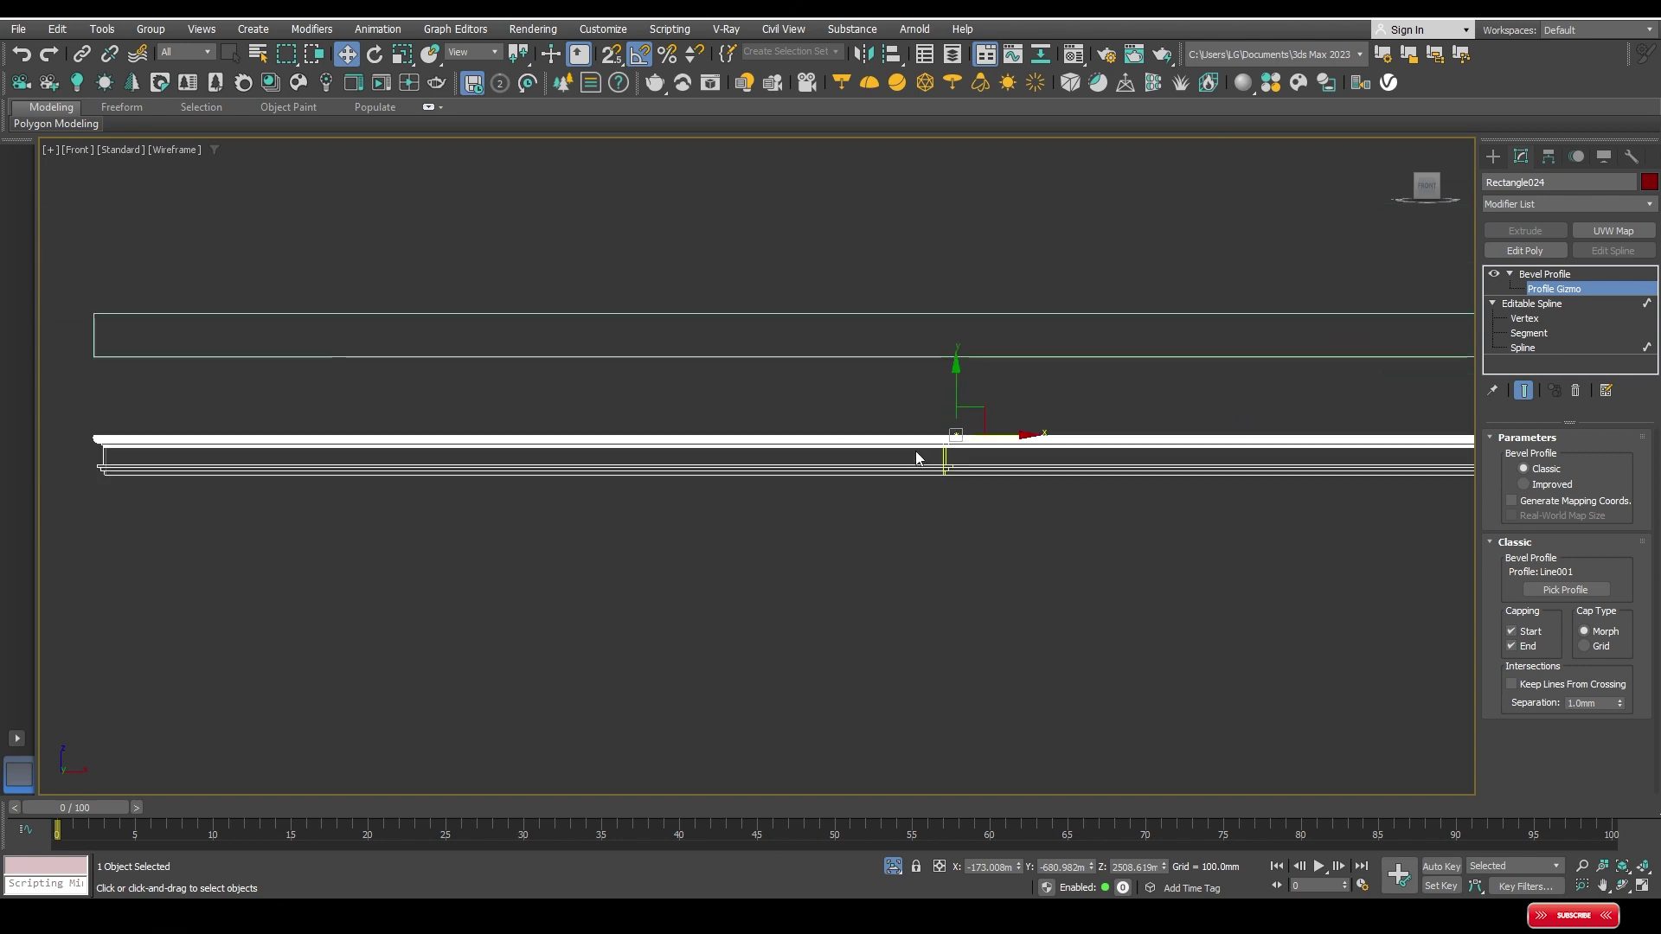
scroll(955, 465, up, 2)
Step: Rotate the profile gizmo another 90°, then return to the Bevel Profile level with snapping on
key(e)
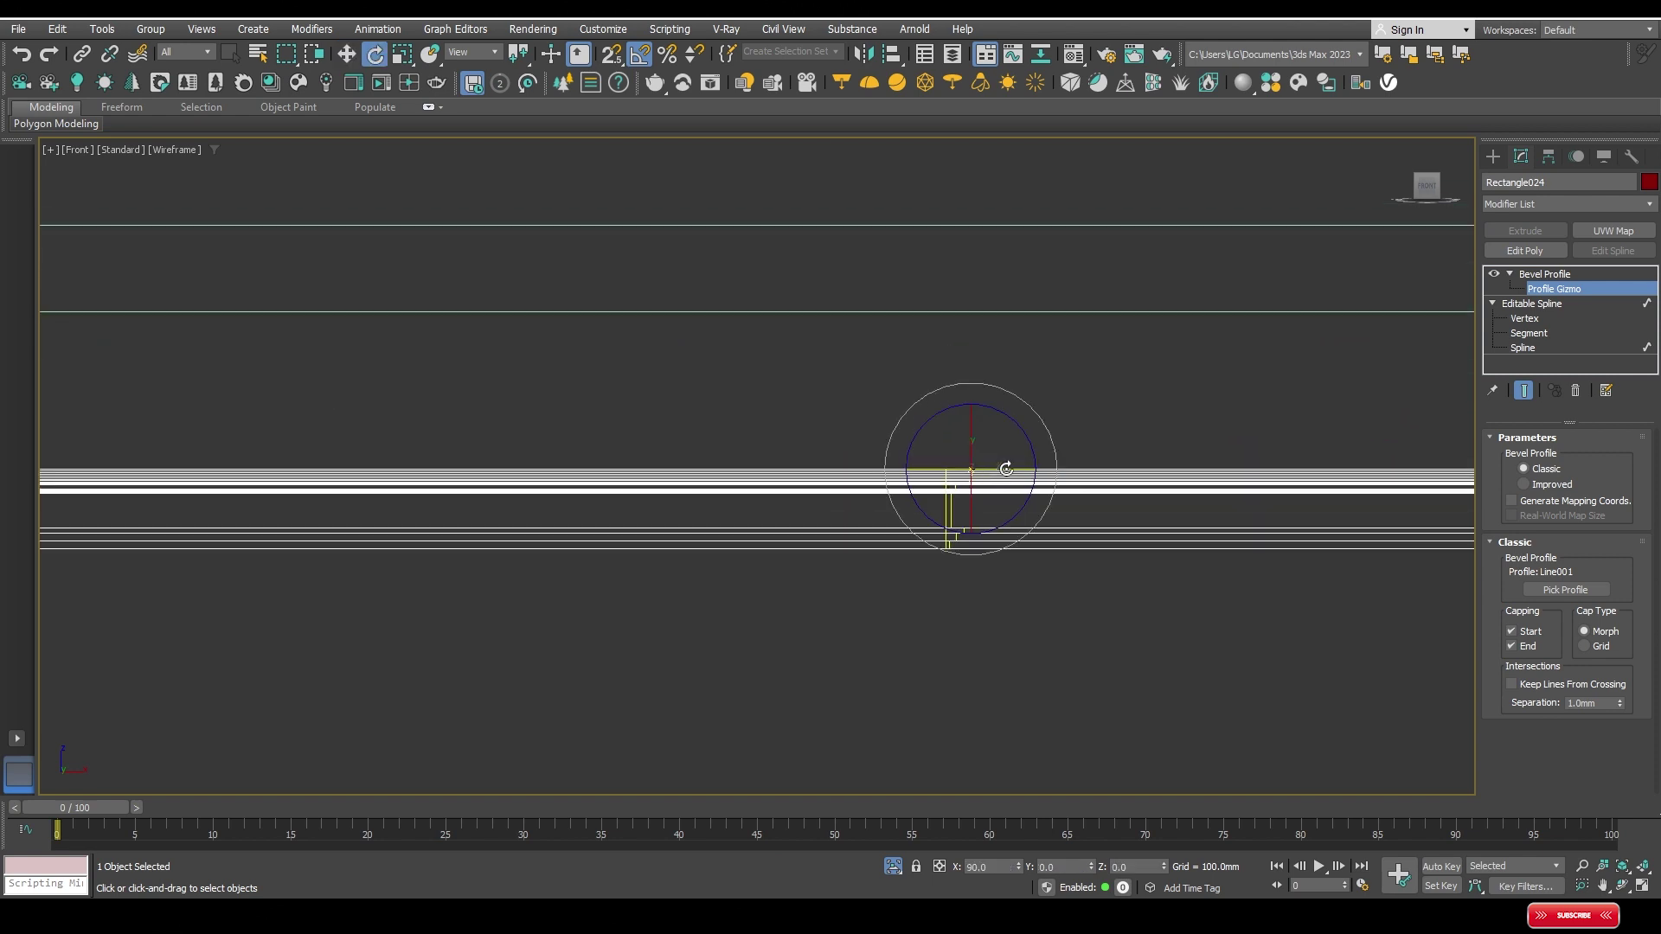
drag(974, 467, 897, 467)
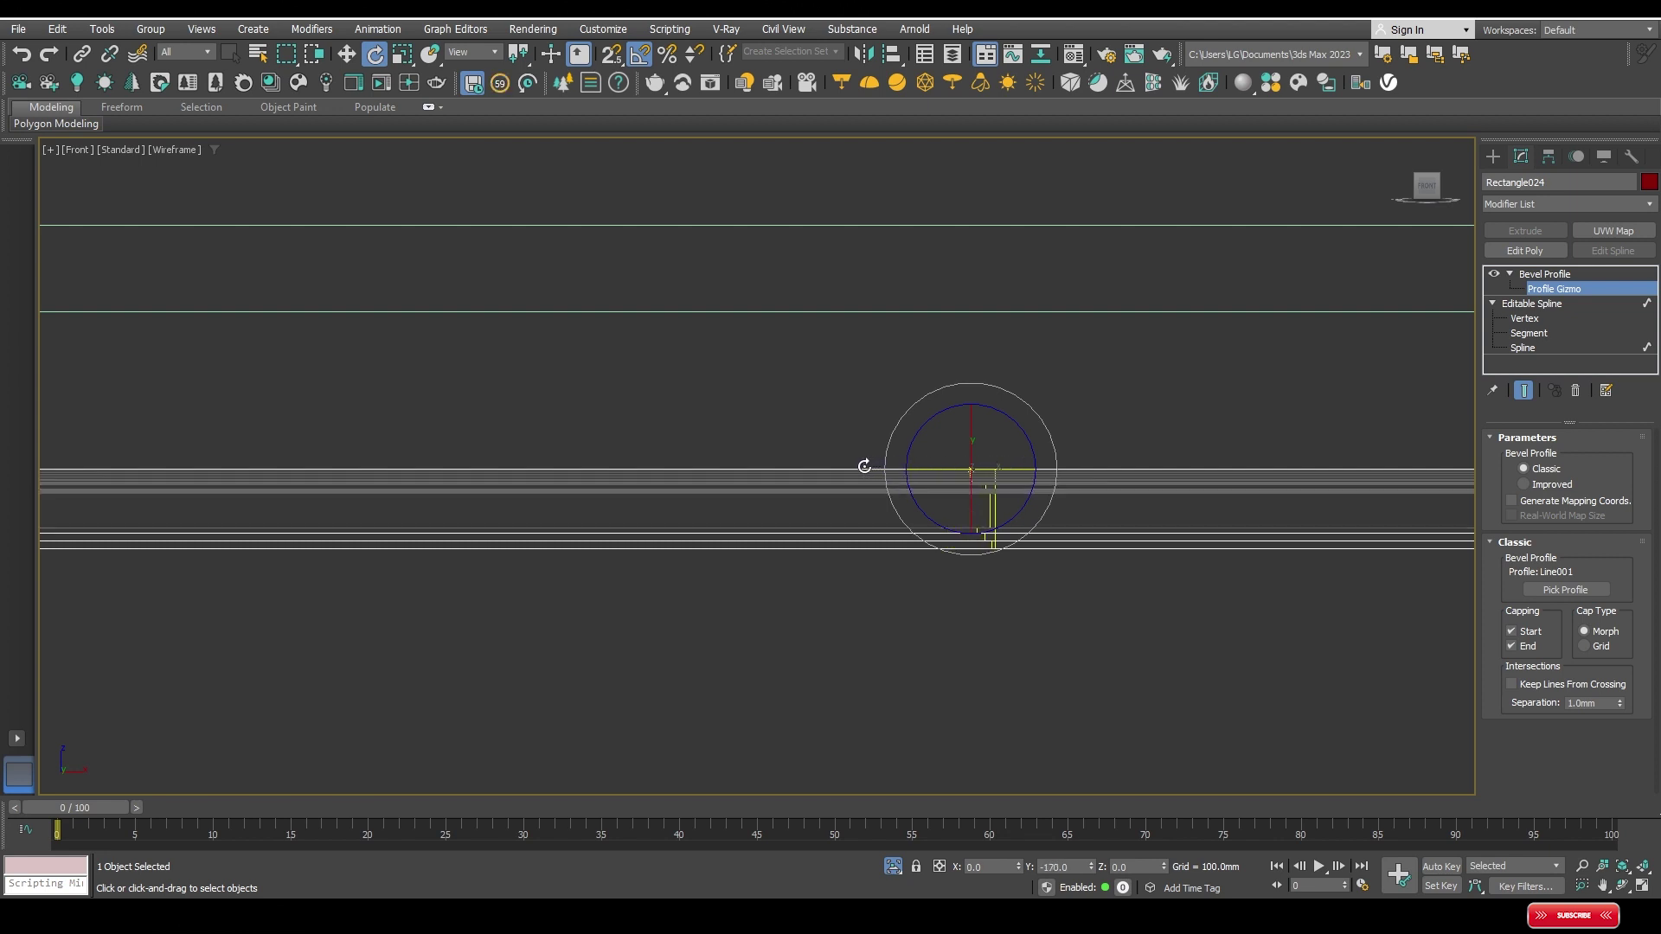
scroll(865, 459, down, 2)
scroll(995, 433, down, 2)
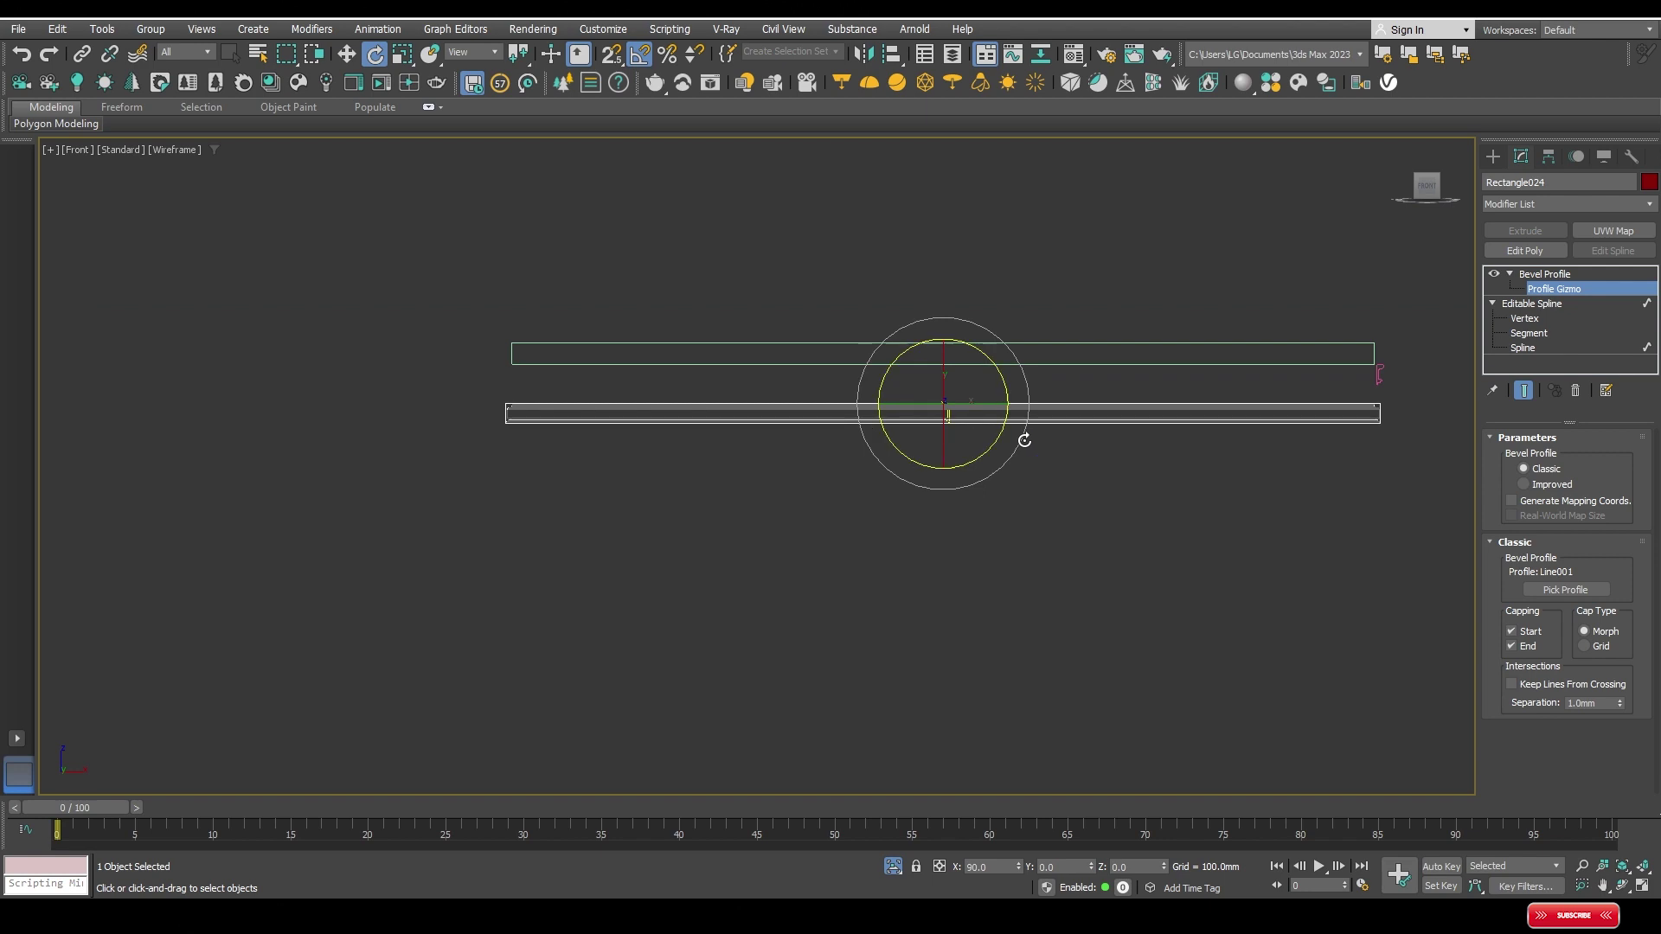
click(1546, 276)
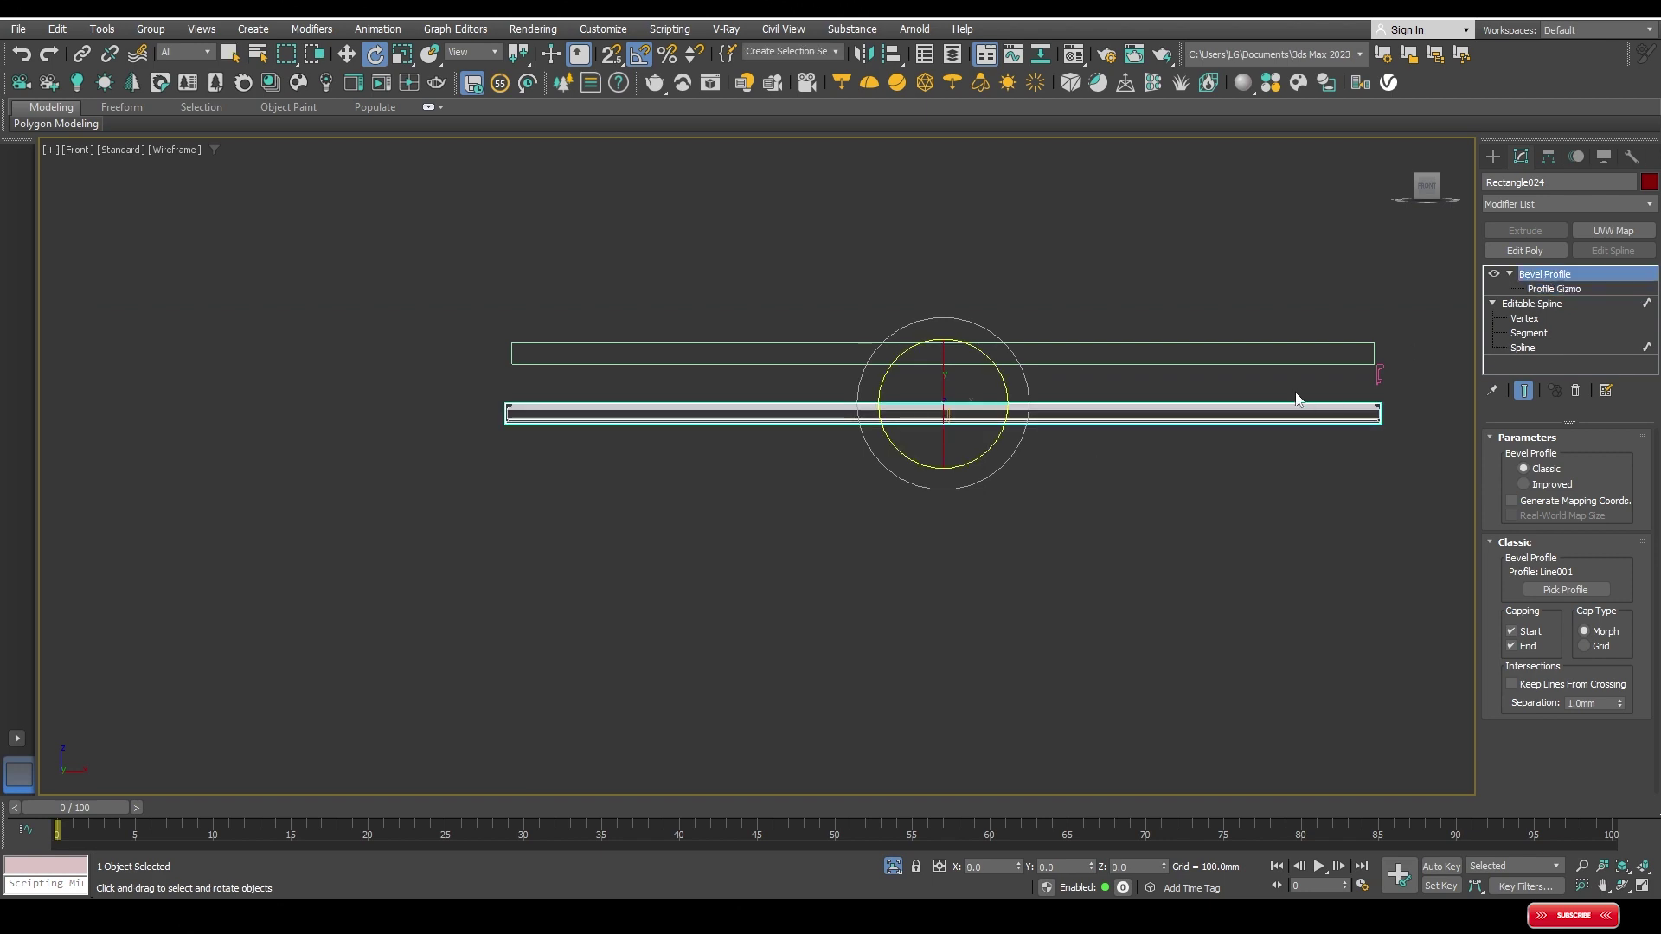
key(w)
key(s)
scroll(1088, 424, up, 3)
Step: Snap the moulding up onto the ceiling outline at Z=2600 mm
scroll(1225, 449, up, 3)
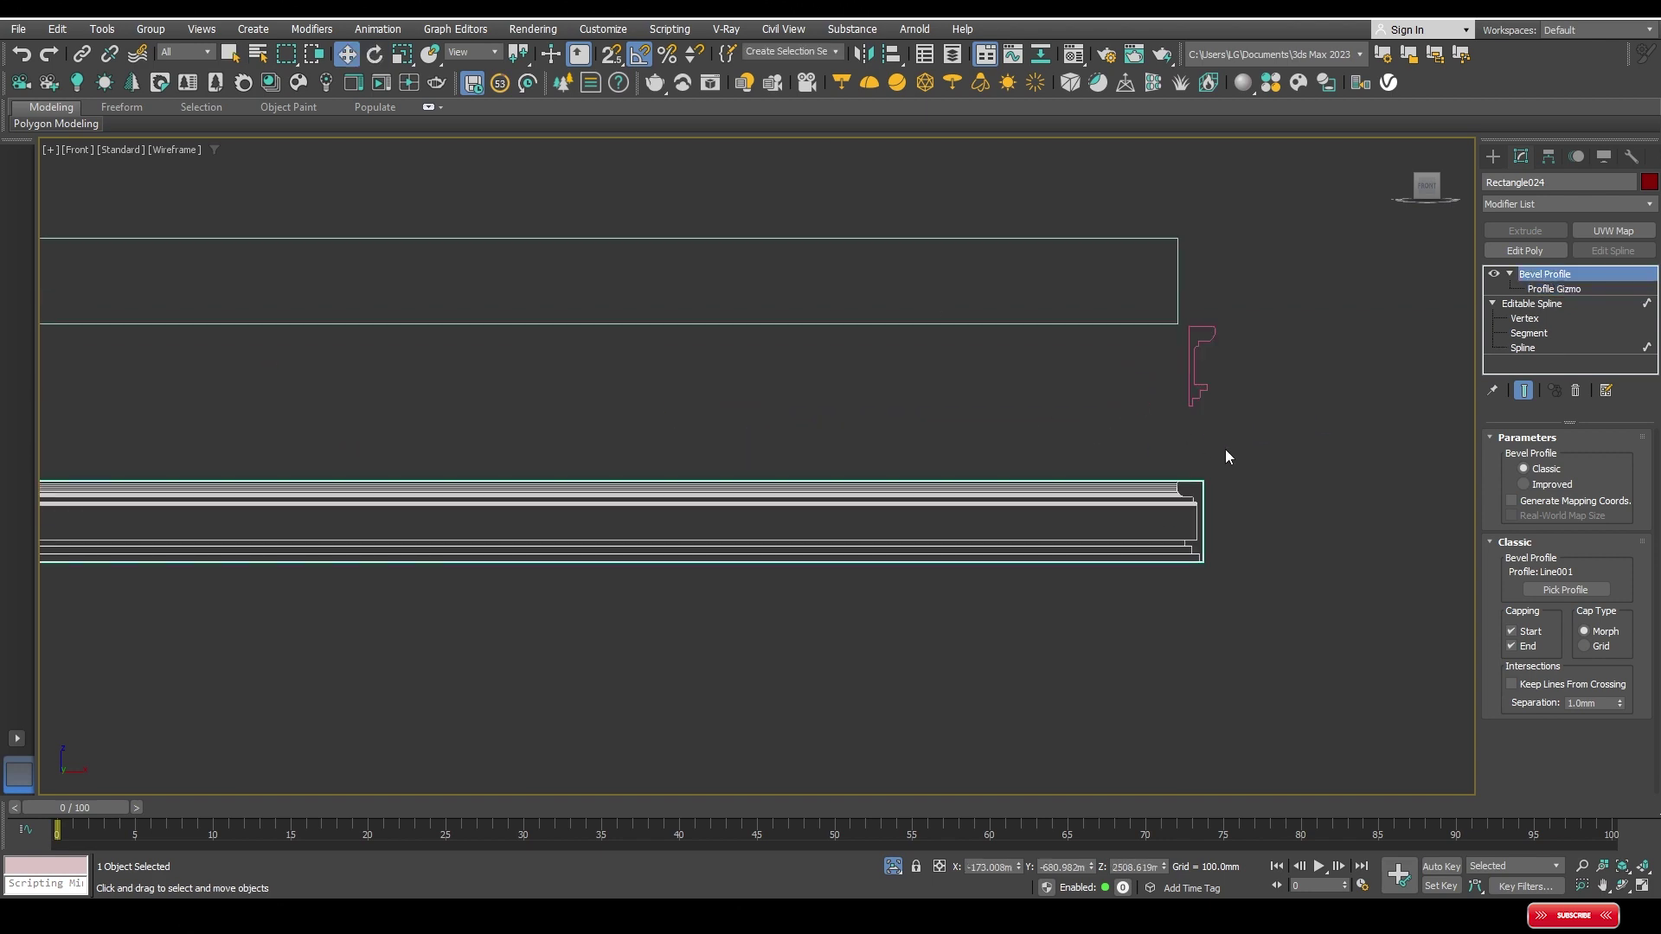
middle_drag(1225, 449, 1101, 511)
mouse_move(1102, 504)
mouse_down()
mouse_move(1084, 460)
mouse_move(1092, 361)
mouse_up()
key(s)
scroll(1004, 402, down, 3)
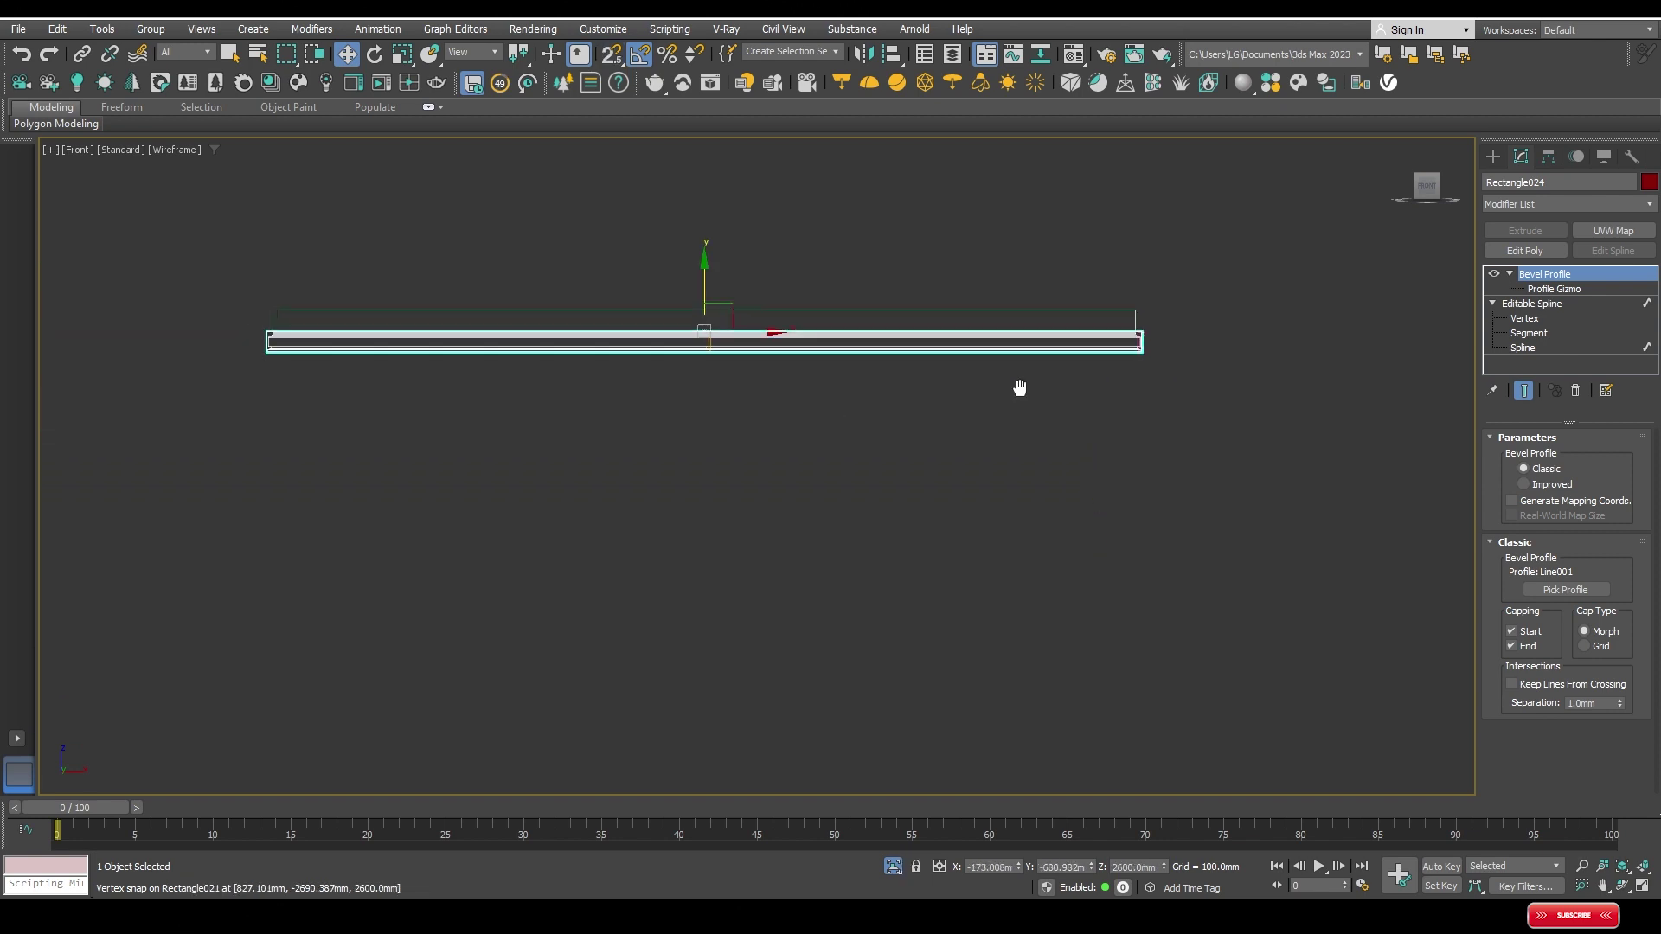
Step: Orbit in Perspective to inspect the moulding frame and its corner from below
key(p)
mouse_move(1023, 357)
alt+middle_down()
mouse_move(1018, 400)
mouse_move(1311, 386)
mouse_move(875, 545)
alt+middle_up()
scroll(1082, 474, up, 3)
scroll(1080, 486, up, 3)
scroll(1080, 476, down, 2)
scroll(1080, 476, up, 2)
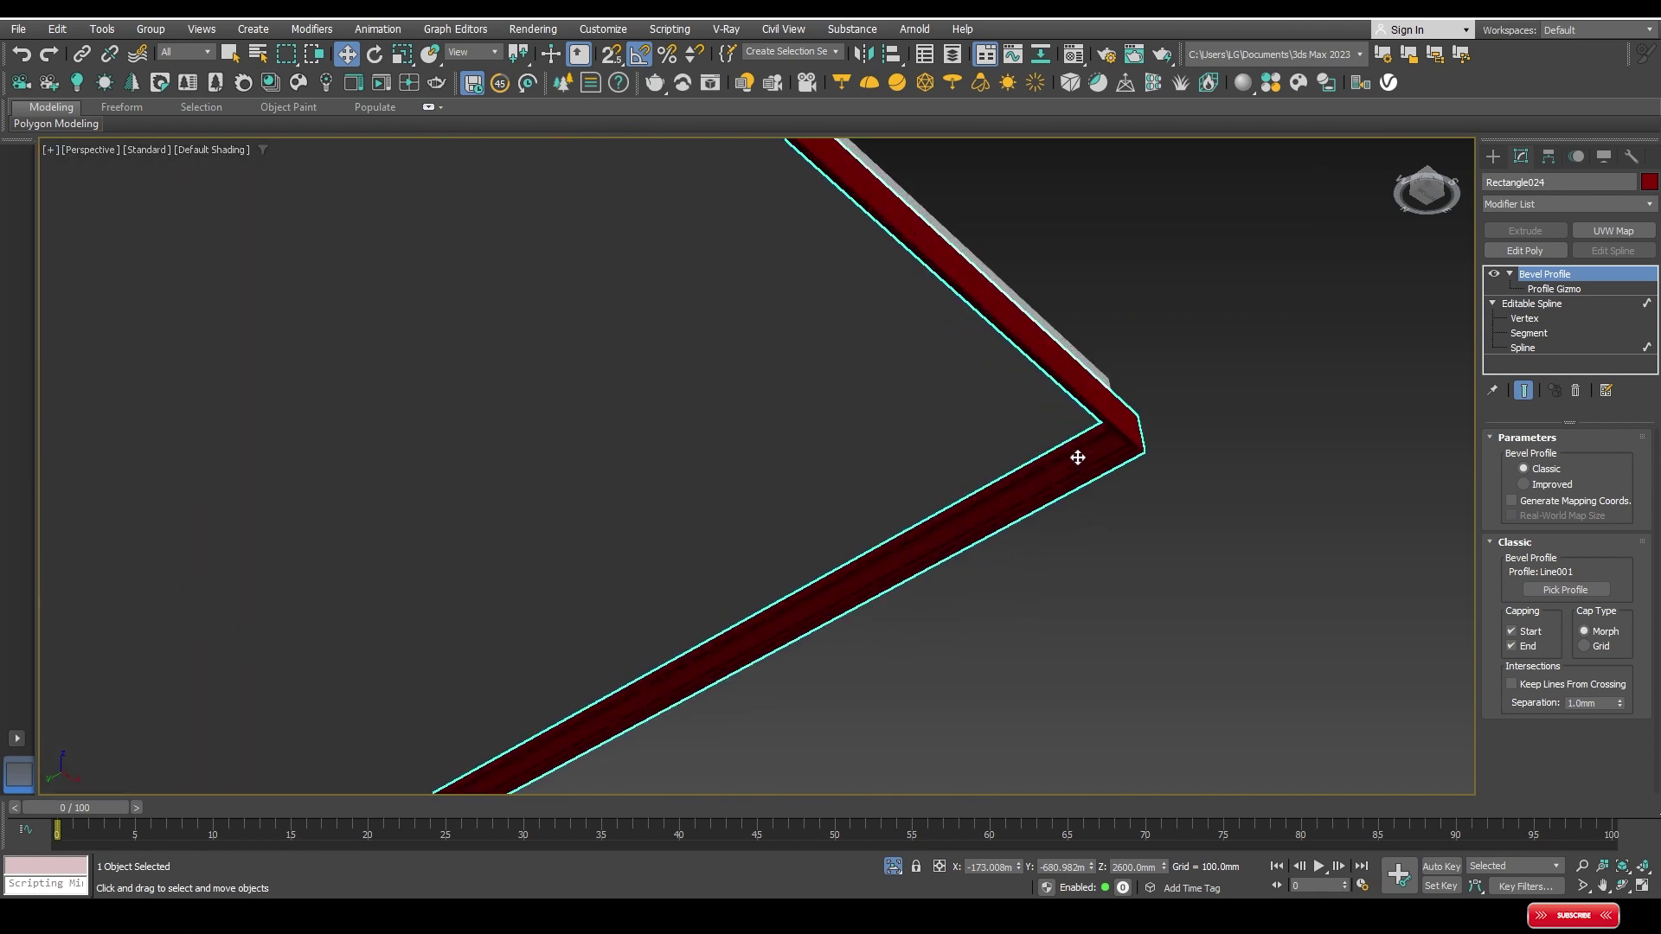
scroll(1077, 457, up, 2)
mouse_move(1103, 474)
alt+middle_down()
mouse_move(1061, 482)
mouse_move(960, 660)
mouse_move(926, 401)
mouse_move(997, 408)
mouse_move(823, 582)
mouse_move(908, 537)
mouse_move(610, 557)
mouse_move(637, 574)
mouse_move(575, 605)
mouse_move(794, 530)
alt+middle_up()
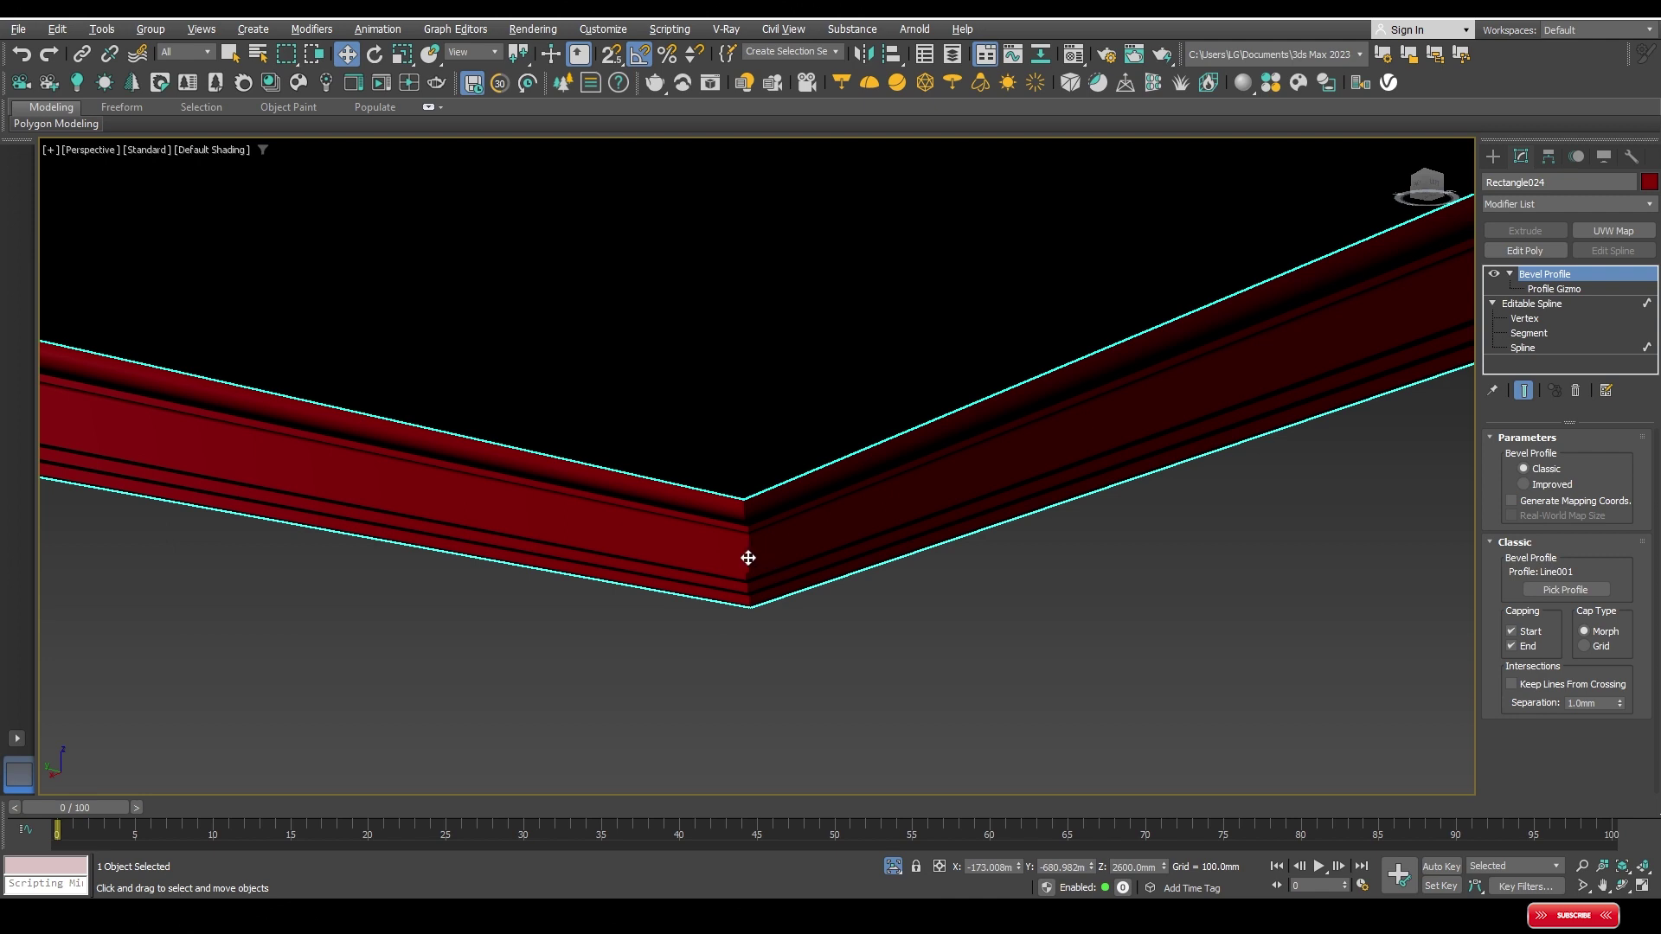
Step: Check the moulding in Top view, then zoom in on its end in Front view
key(t)
scroll(879, 482, down, 5)
middle_drag(884, 289, 876, 422)
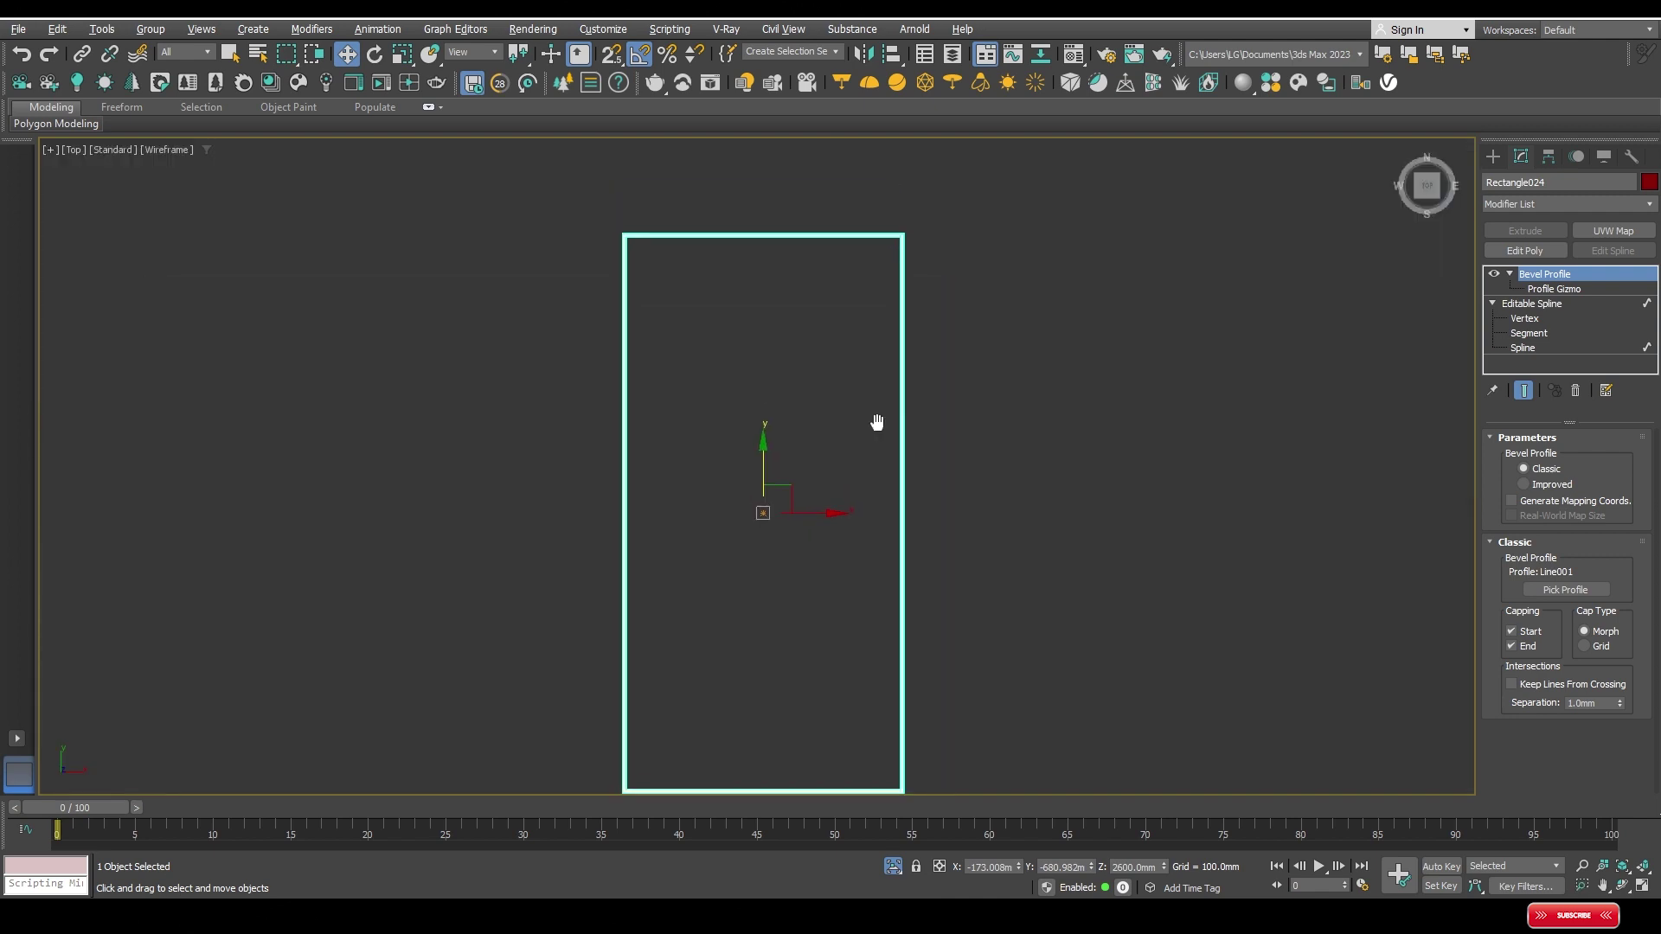
key(f)
scroll(1154, 343, up, 3)
scroll(1052, 379, up, 3)
scroll(1052, 379, down, 2)
scroll(1170, 351, down, 2)
scroll(1170, 351, up, 5)
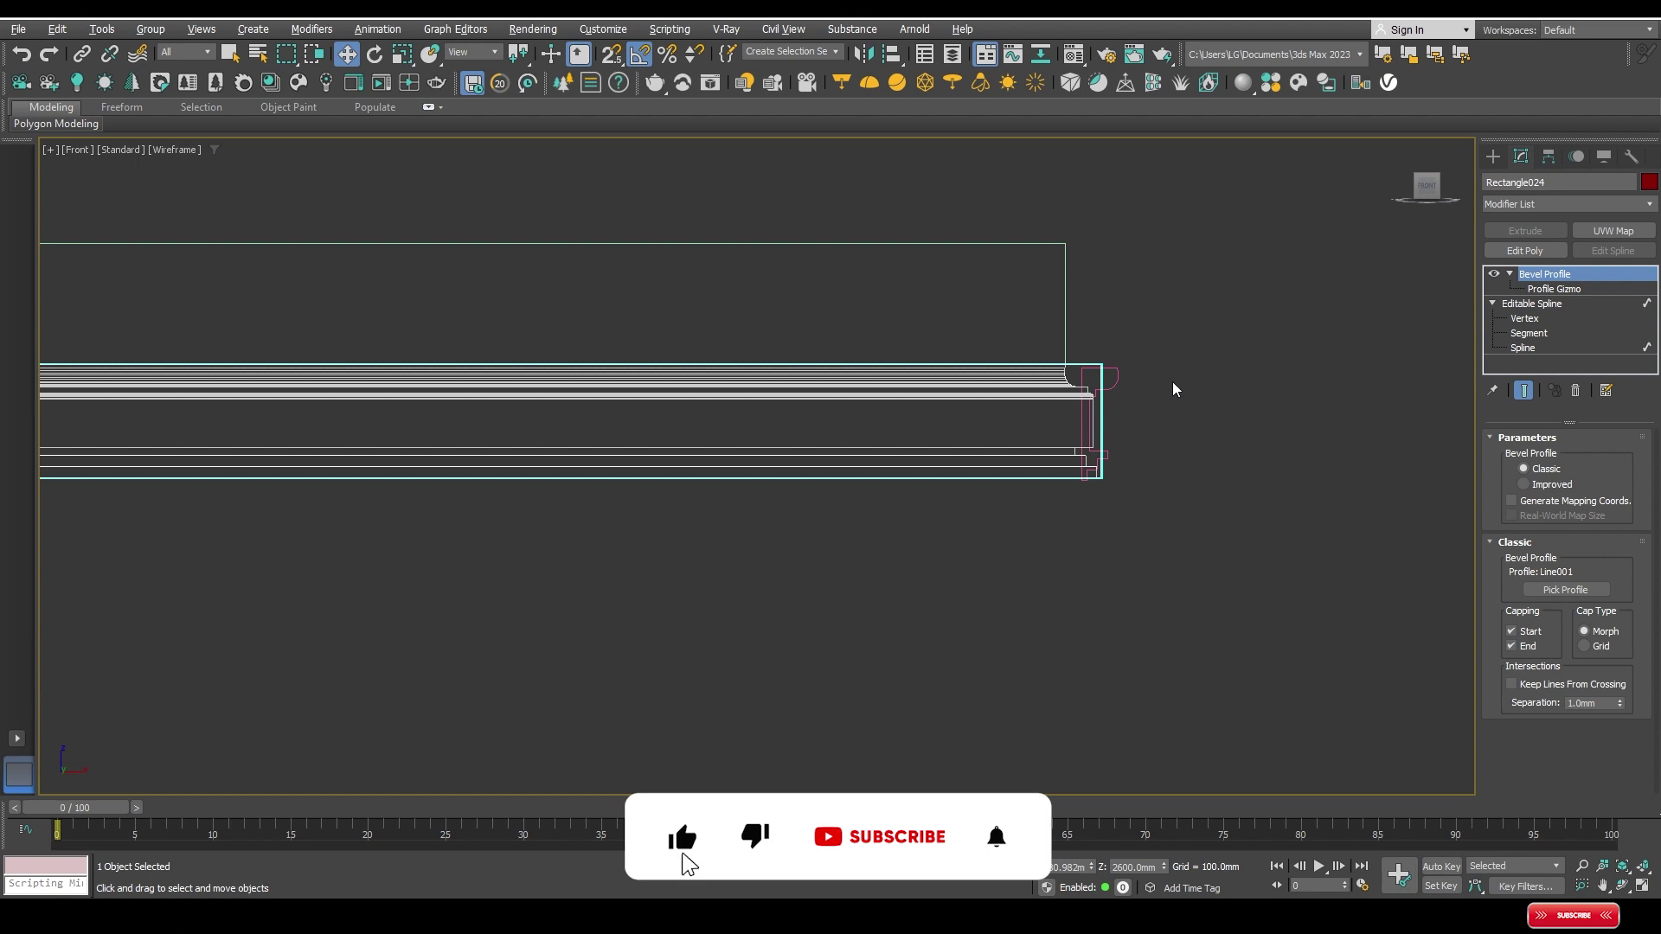
scroll(1070, 380, down, 2)
scroll(789, 400, down, 2)
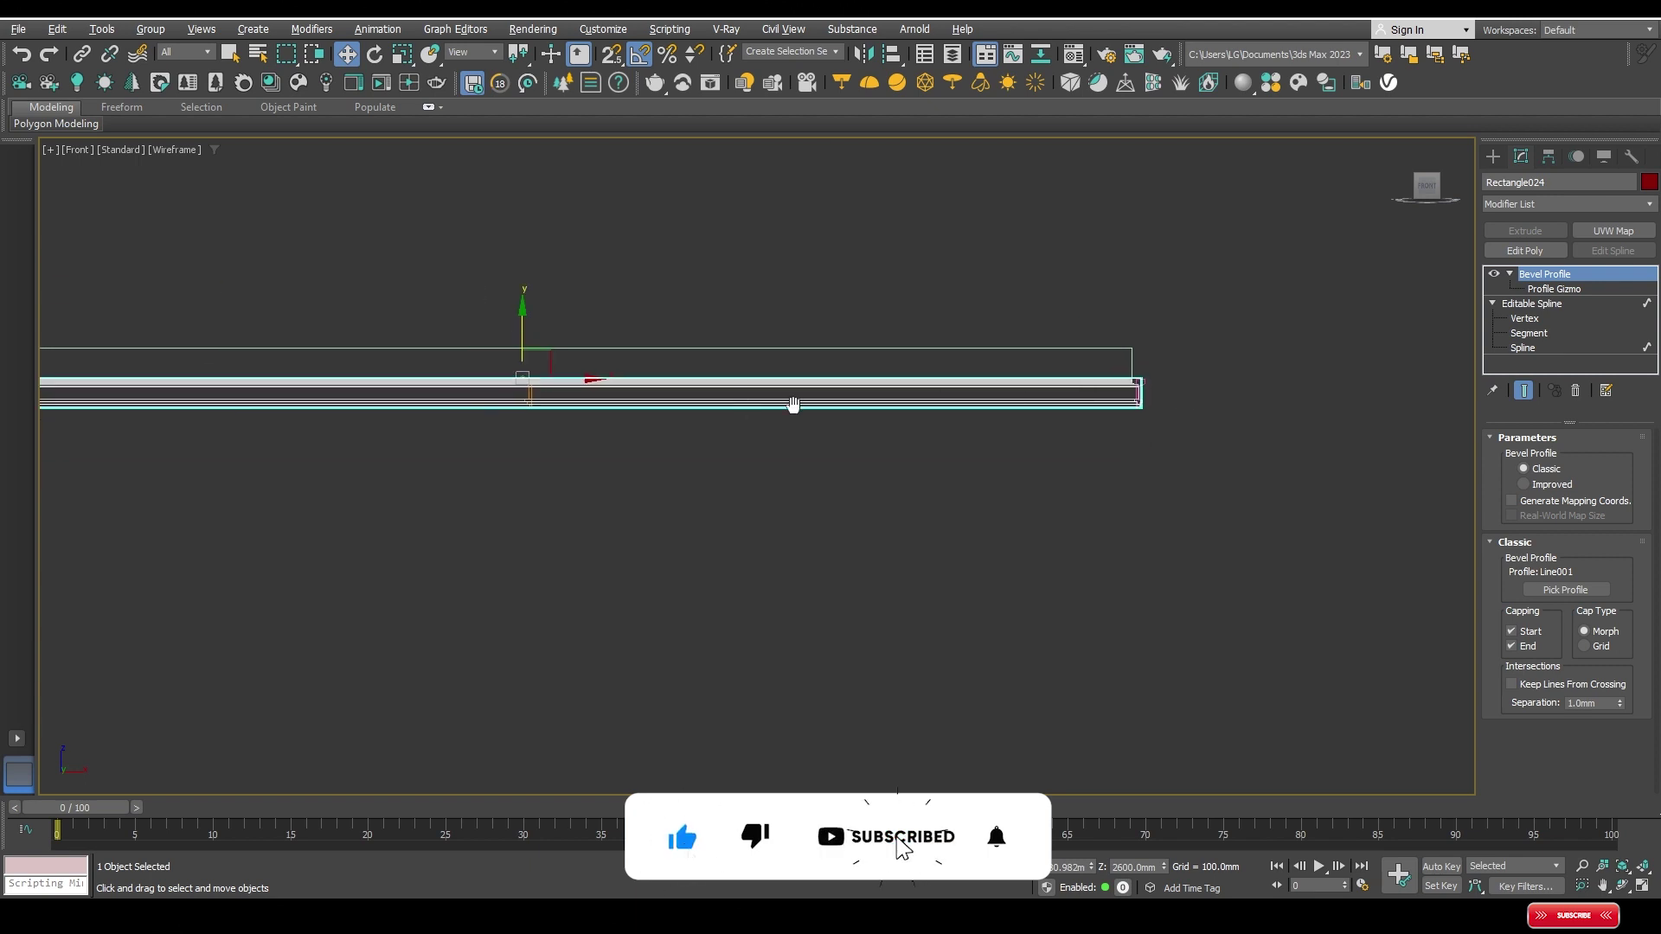
scroll(951, 402, up, 3)
scroll(952, 401, up, 2)
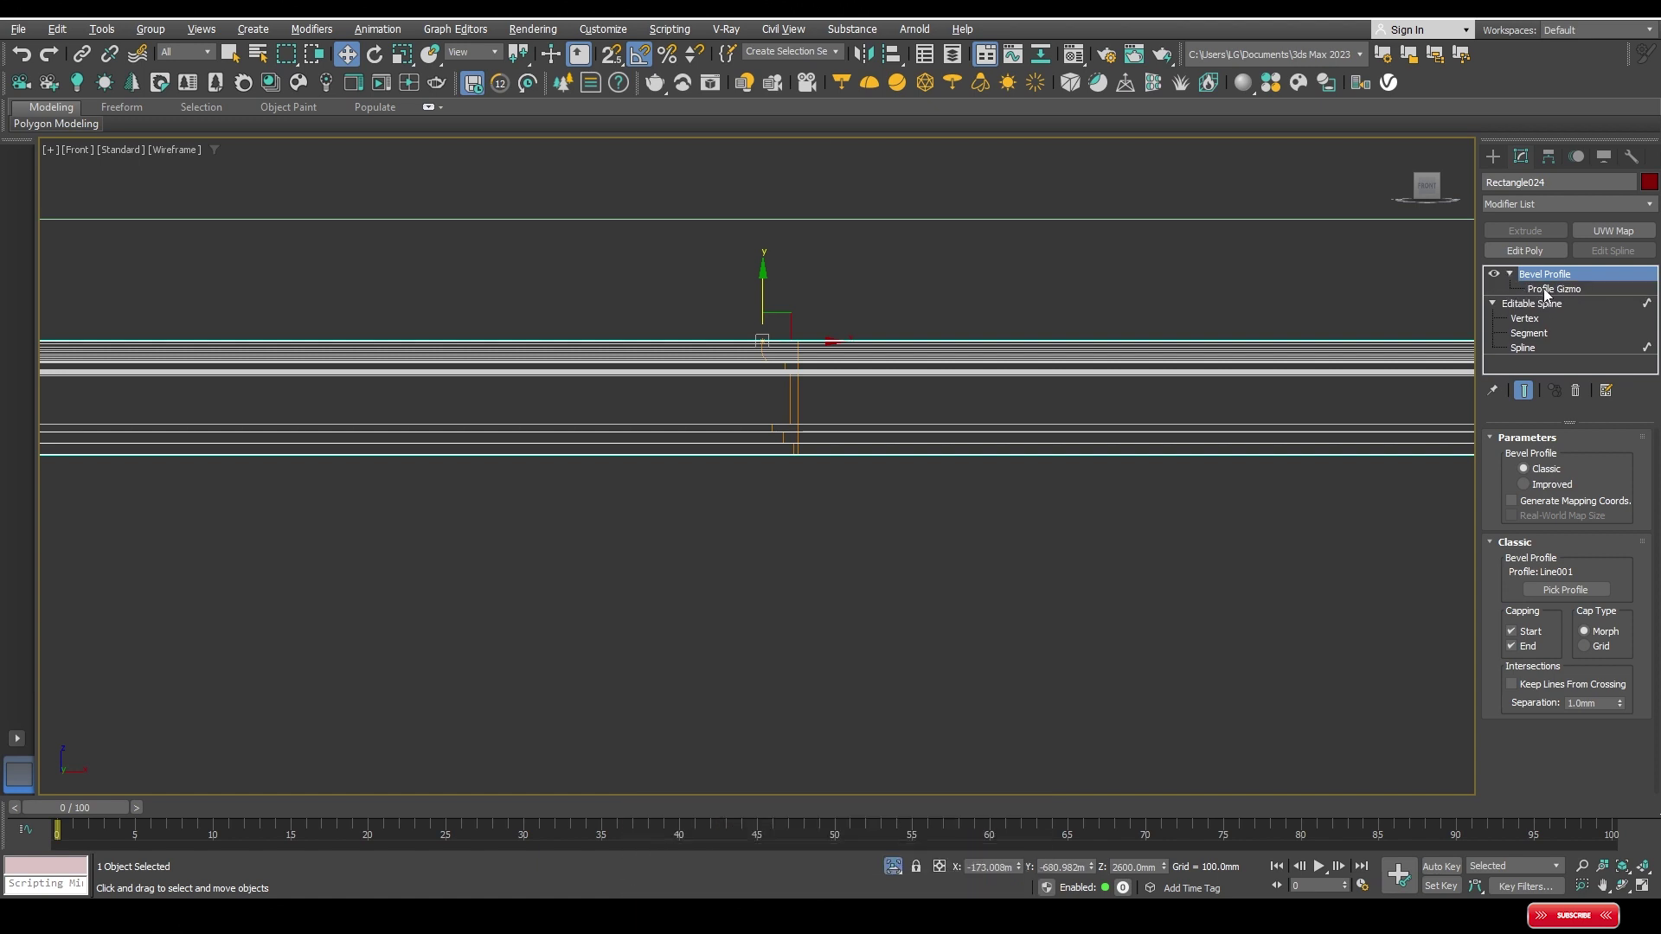
Step: Select the Bevel Profile's Profile Gizmo and zoom around the moulding
click(1549, 289)
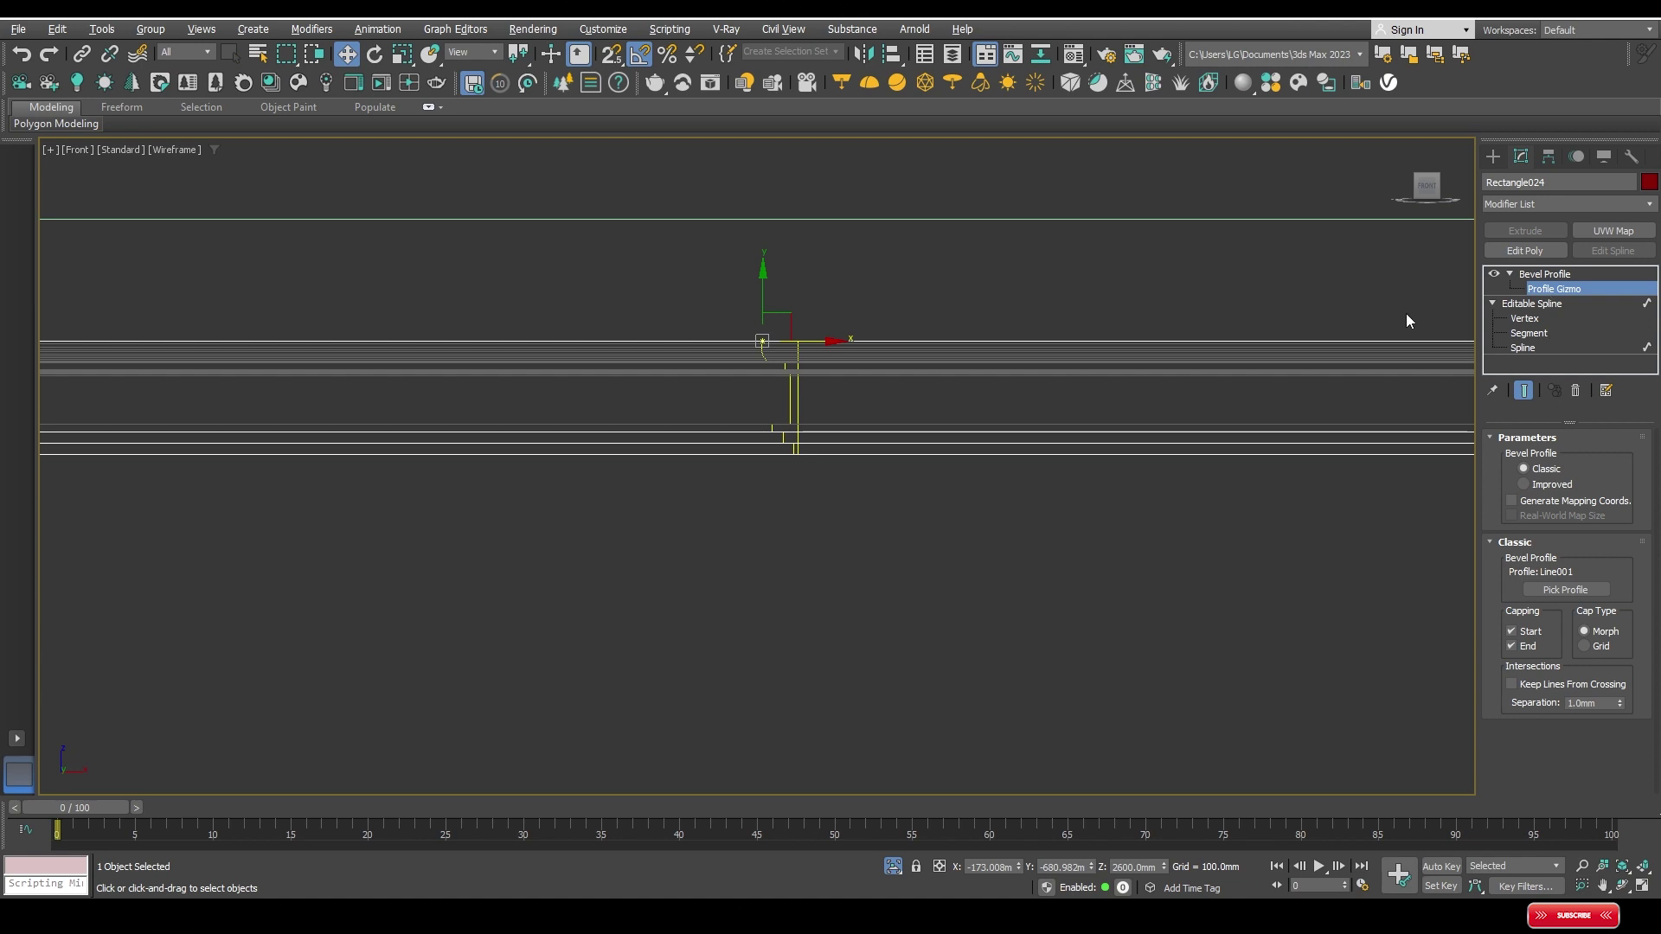
scroll(741, 400, down, 2)
scroll(808, 389, down, 2)
scroll(660, 386, down, 2)
scroll(656, 383, down, 2)
scroll(657, 384, up, 3)
scroll(916, 412, up, 2)
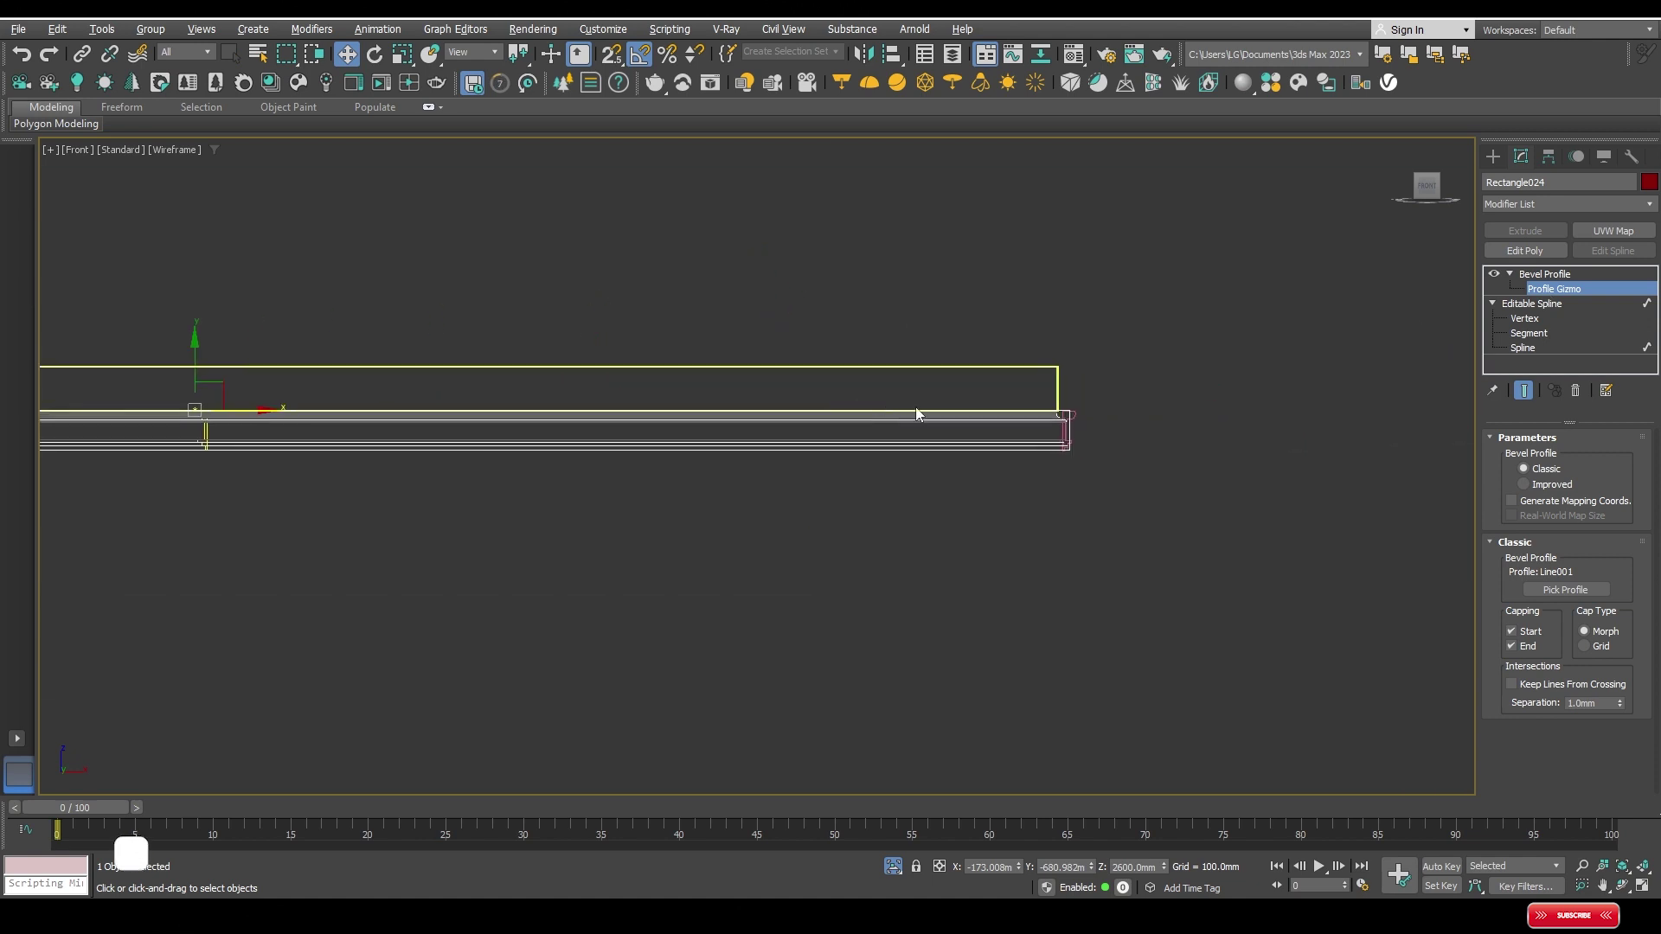
scroll(1143, 399, up, 2)
scroll(1053, 453, down, 3)
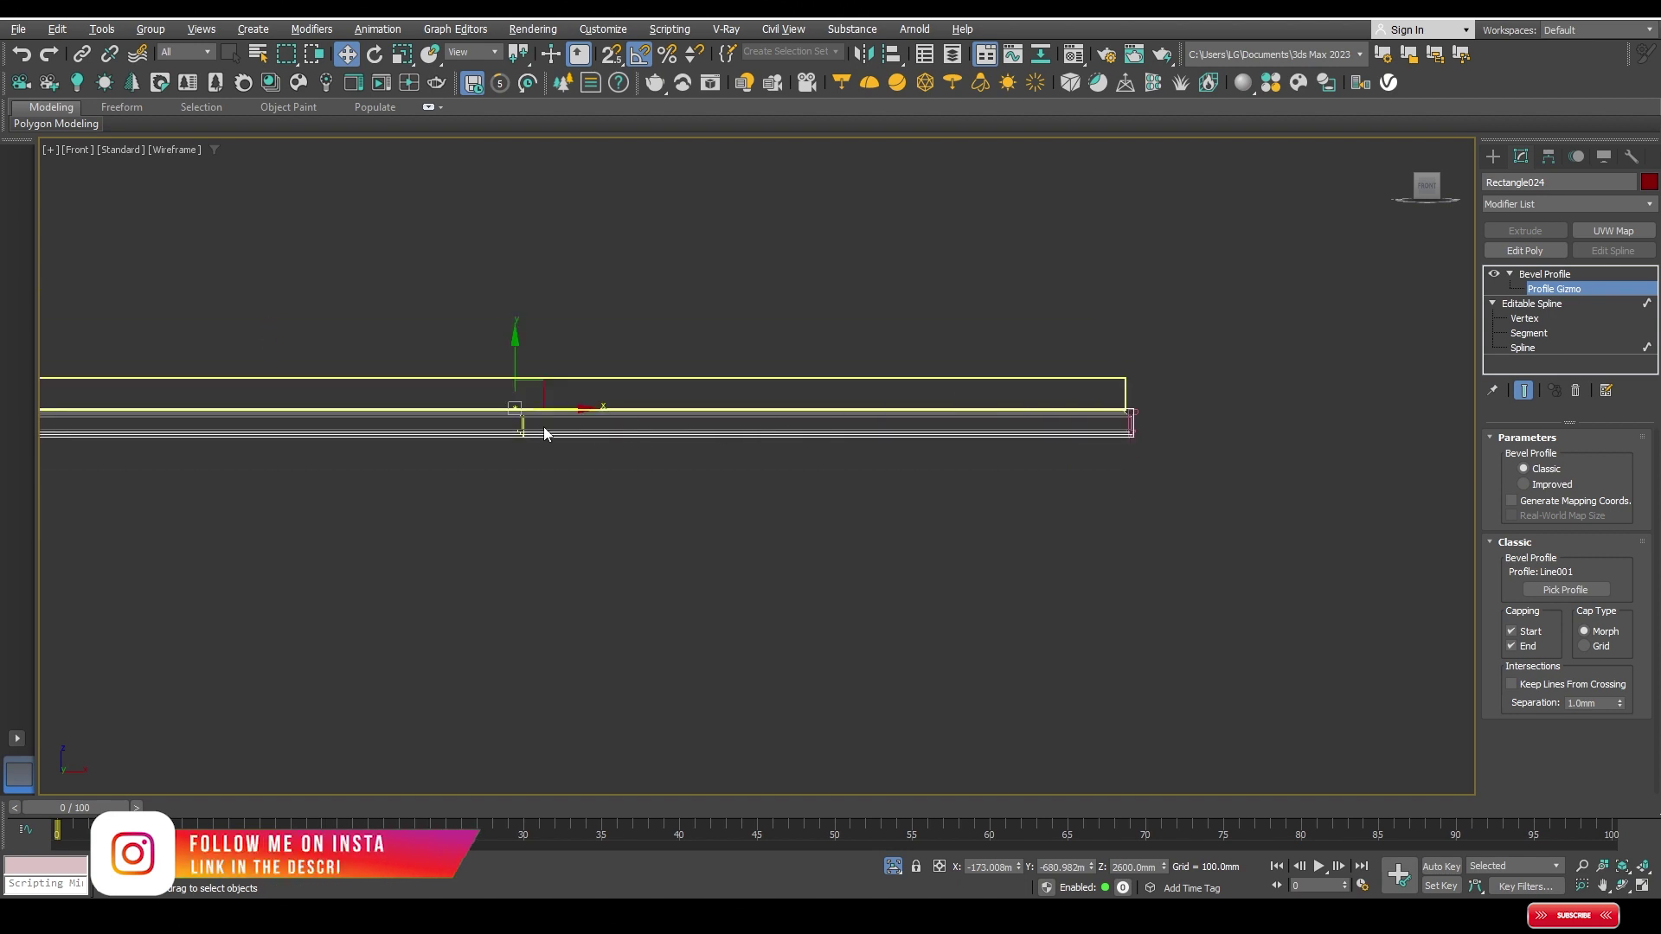
scroll(515, 411, up, 2)
scroll(554, 395, up, 2)
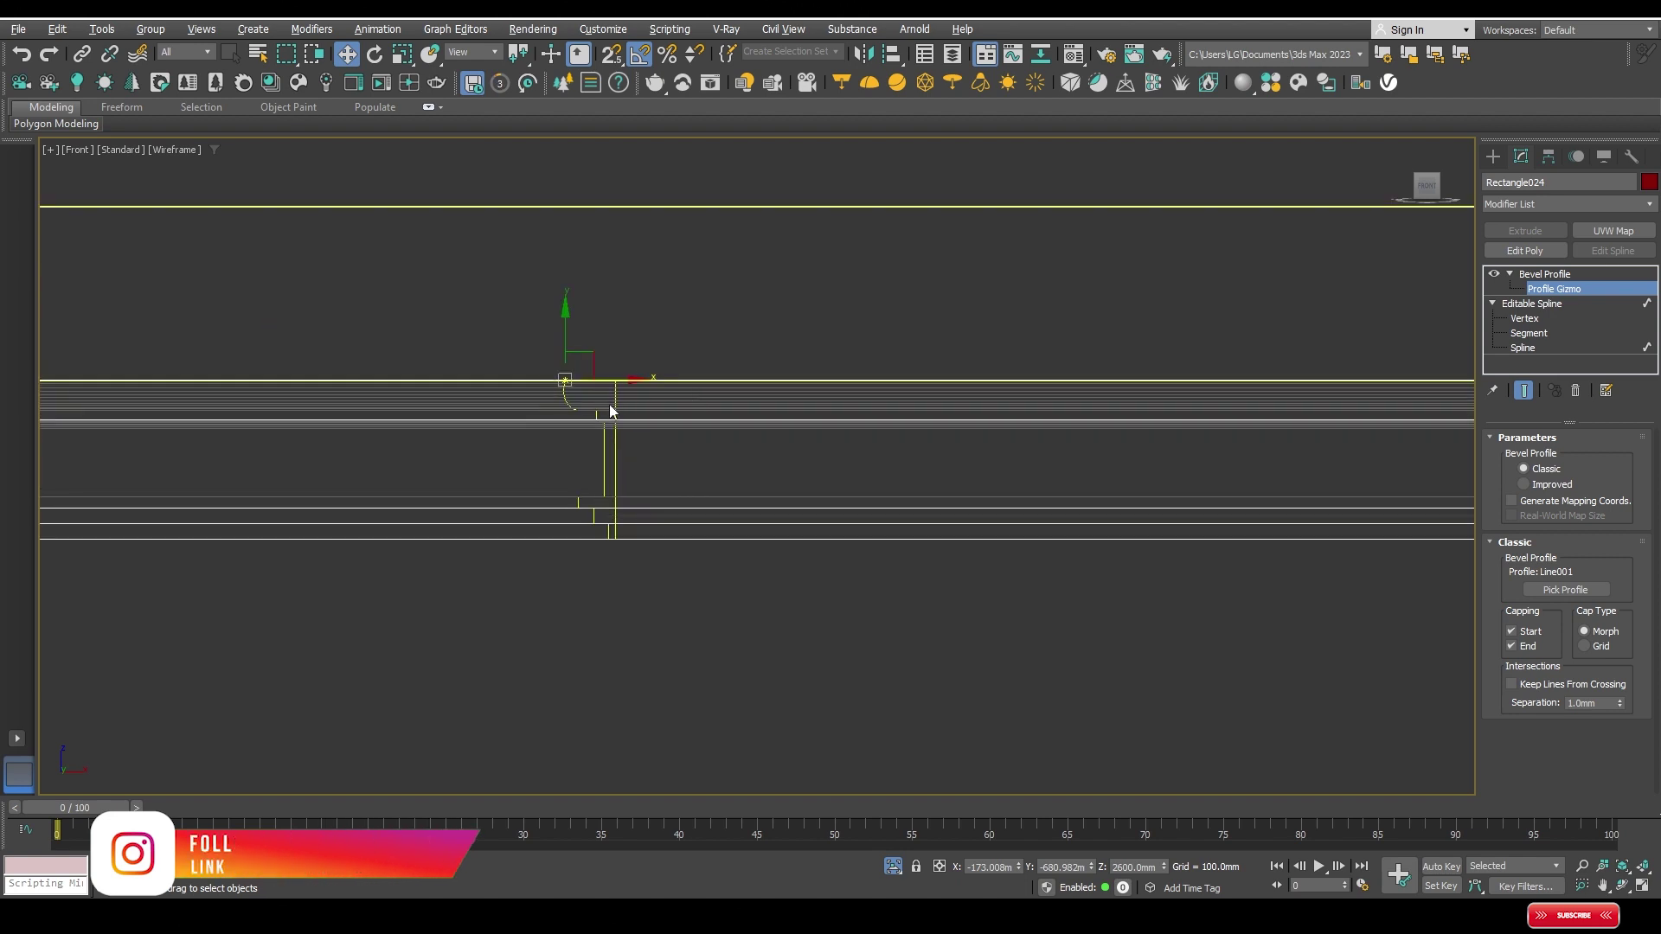
scroll(735, 387, down, 3)
Step: Collapse Bevel Profile and open the Editable Spline at Vertex level
click(1514, 274)
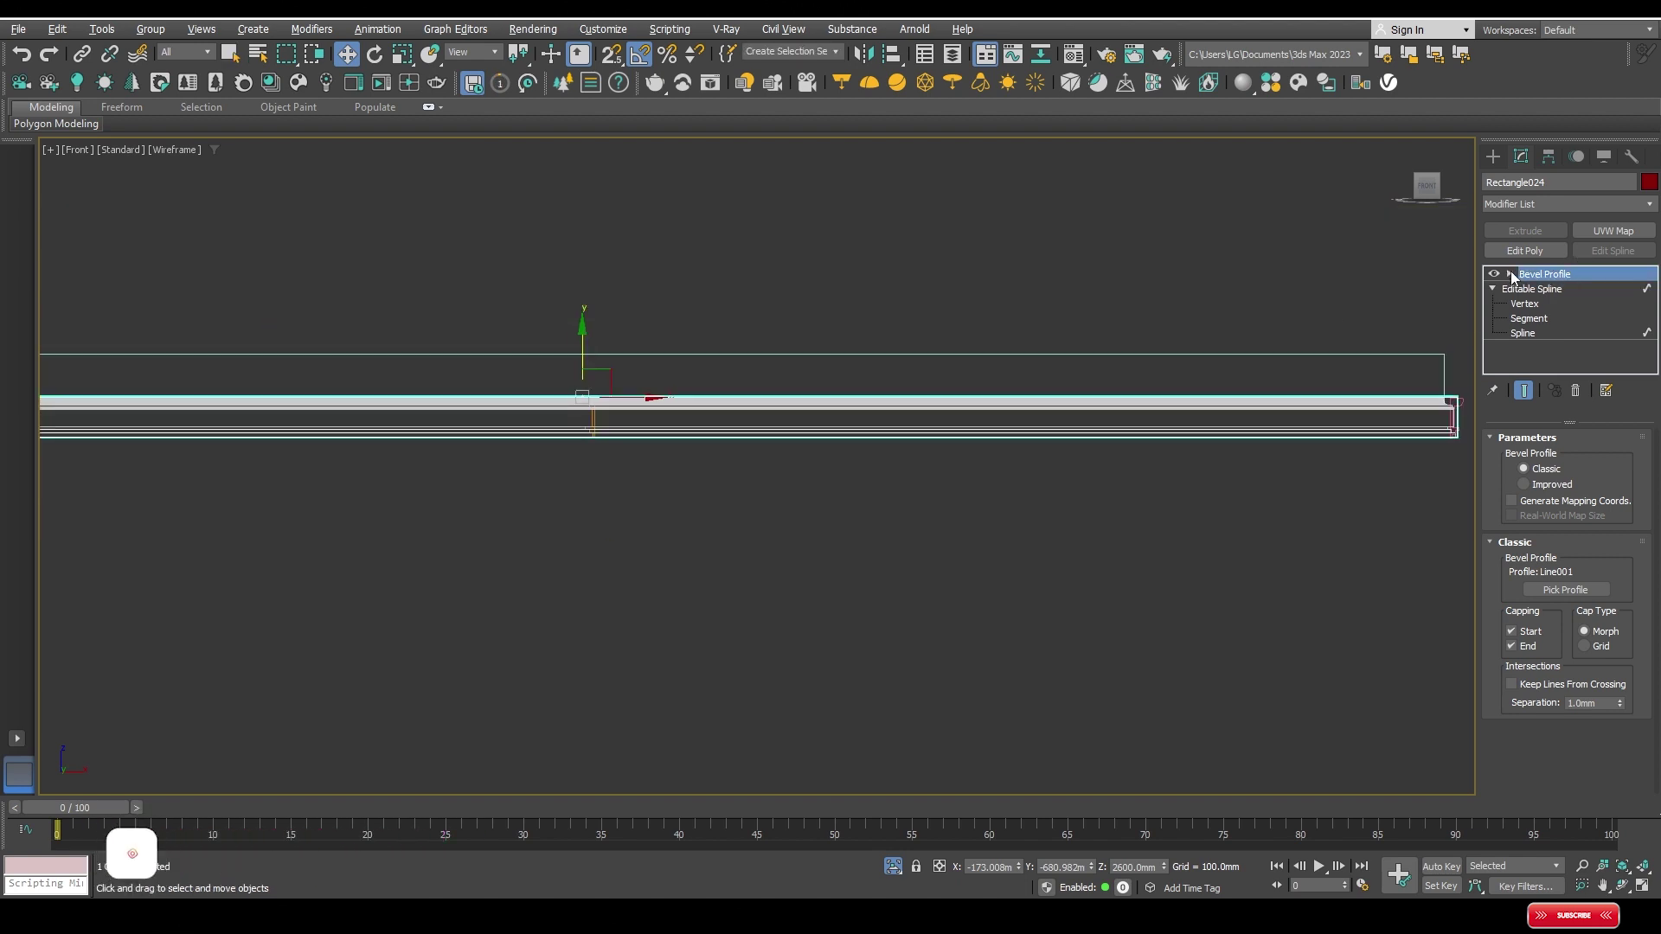
middle_drag(1211, 389, 874, 380)
scroll(1220, 456, up, 3)
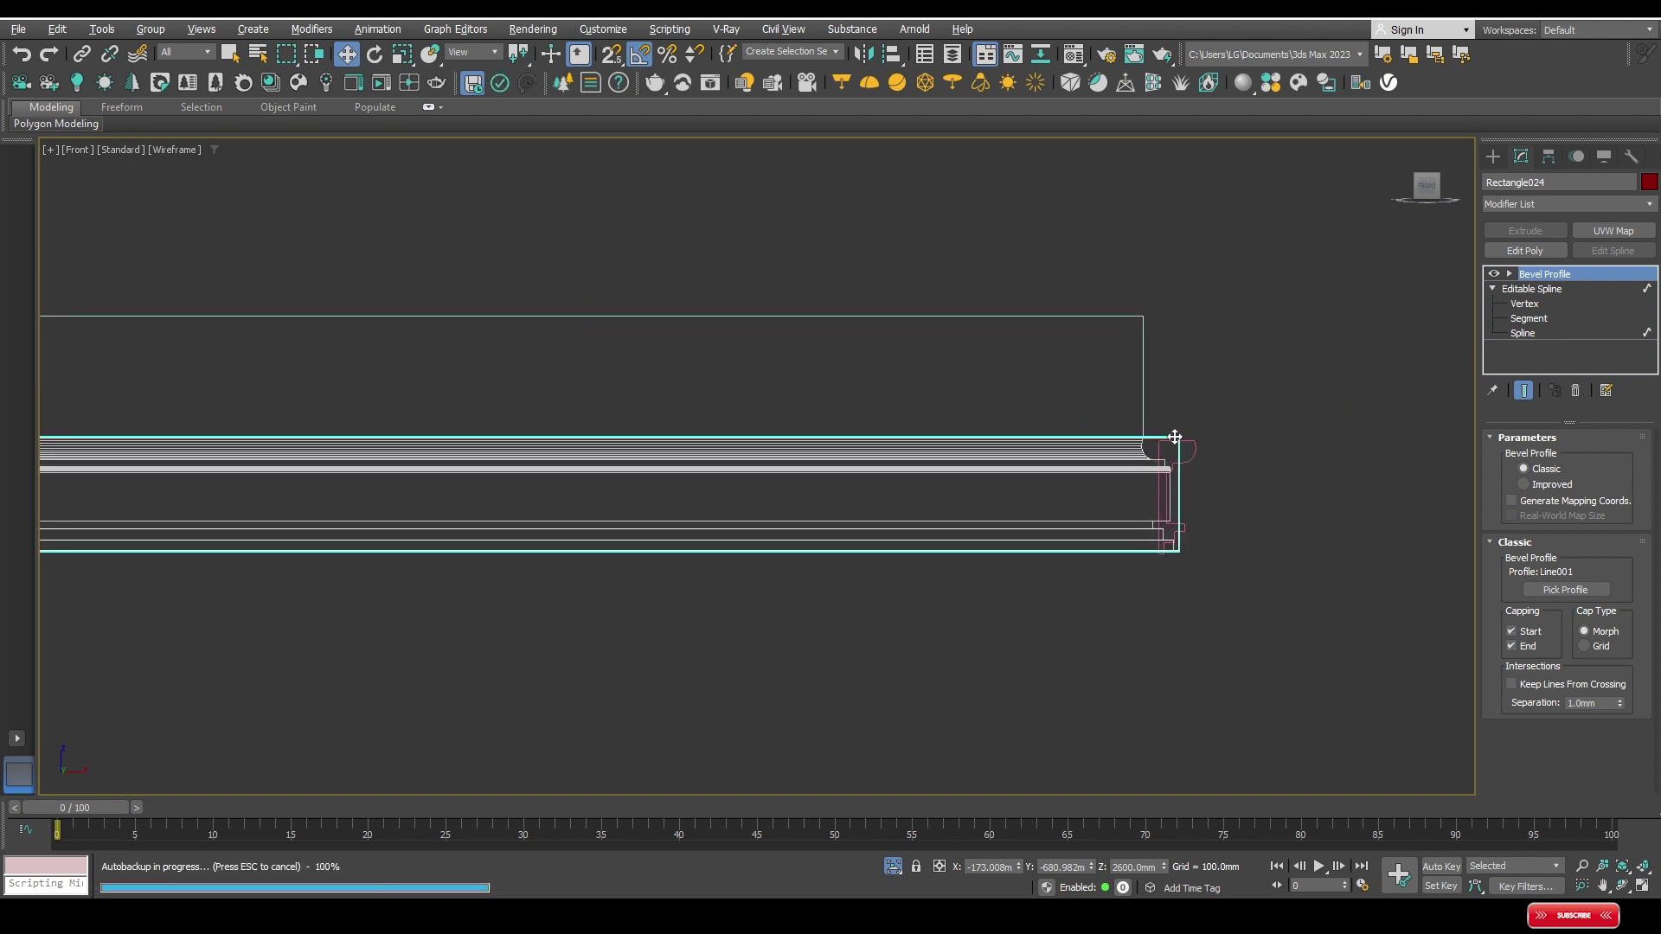
click(1525, 304)
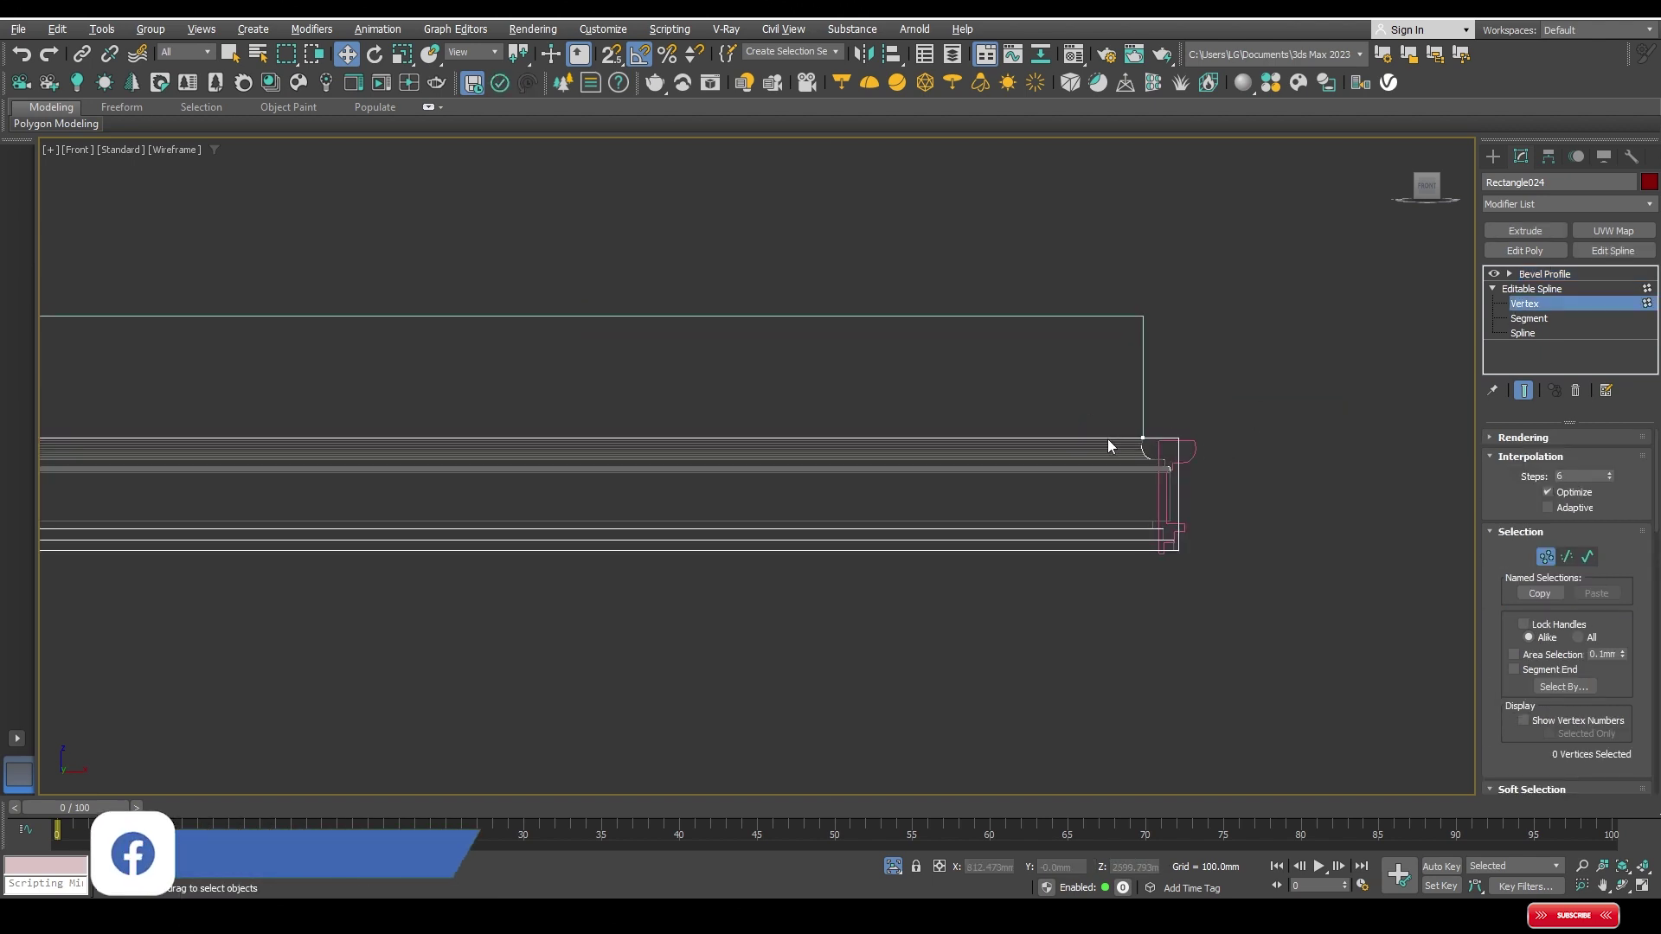
Step: In Top view, snap the two right-hand corner vertices onto Rectangle021's corners
key(t)
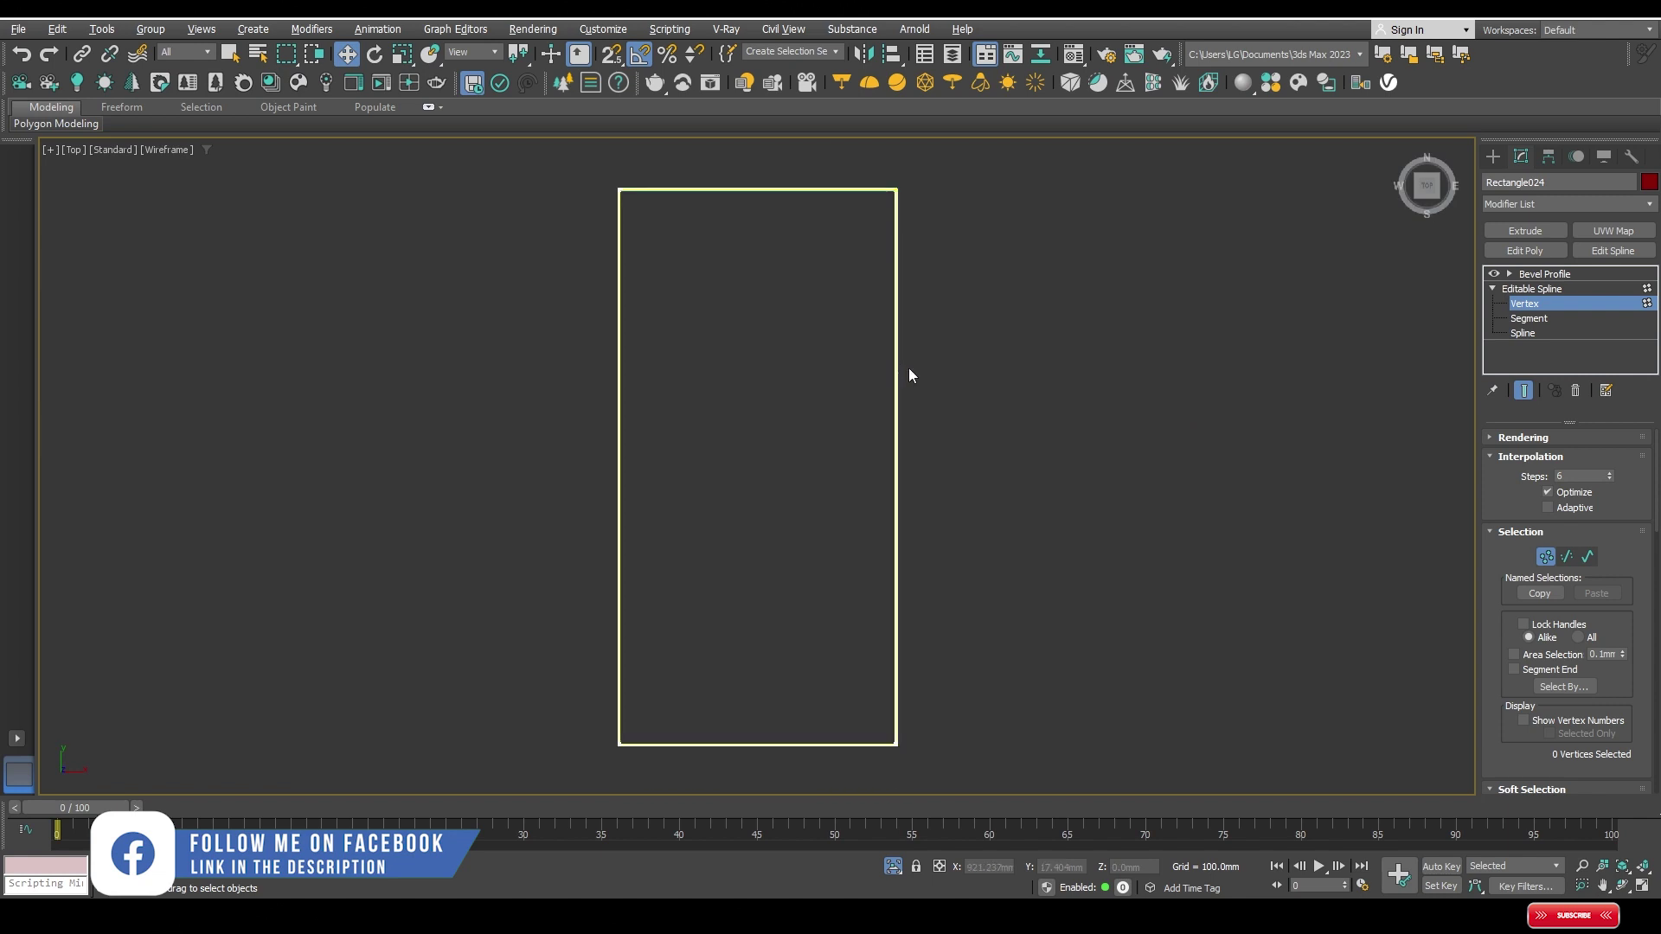
scroll(909, 367, down, 2)
drag(966, 210, 860, 592)
scroll(912, 549, up, 5)
key(s)
mouse_move(875, 530)
mouse_down()
mouse_move(918, 443)
mouse_move(994, 478)
mouse_up()
scroll(919, 443, down, 5)
scroll(917, 368, up, 3)
scroll(838, 562, up, 2)
scroll(1005, 417, up, 1)
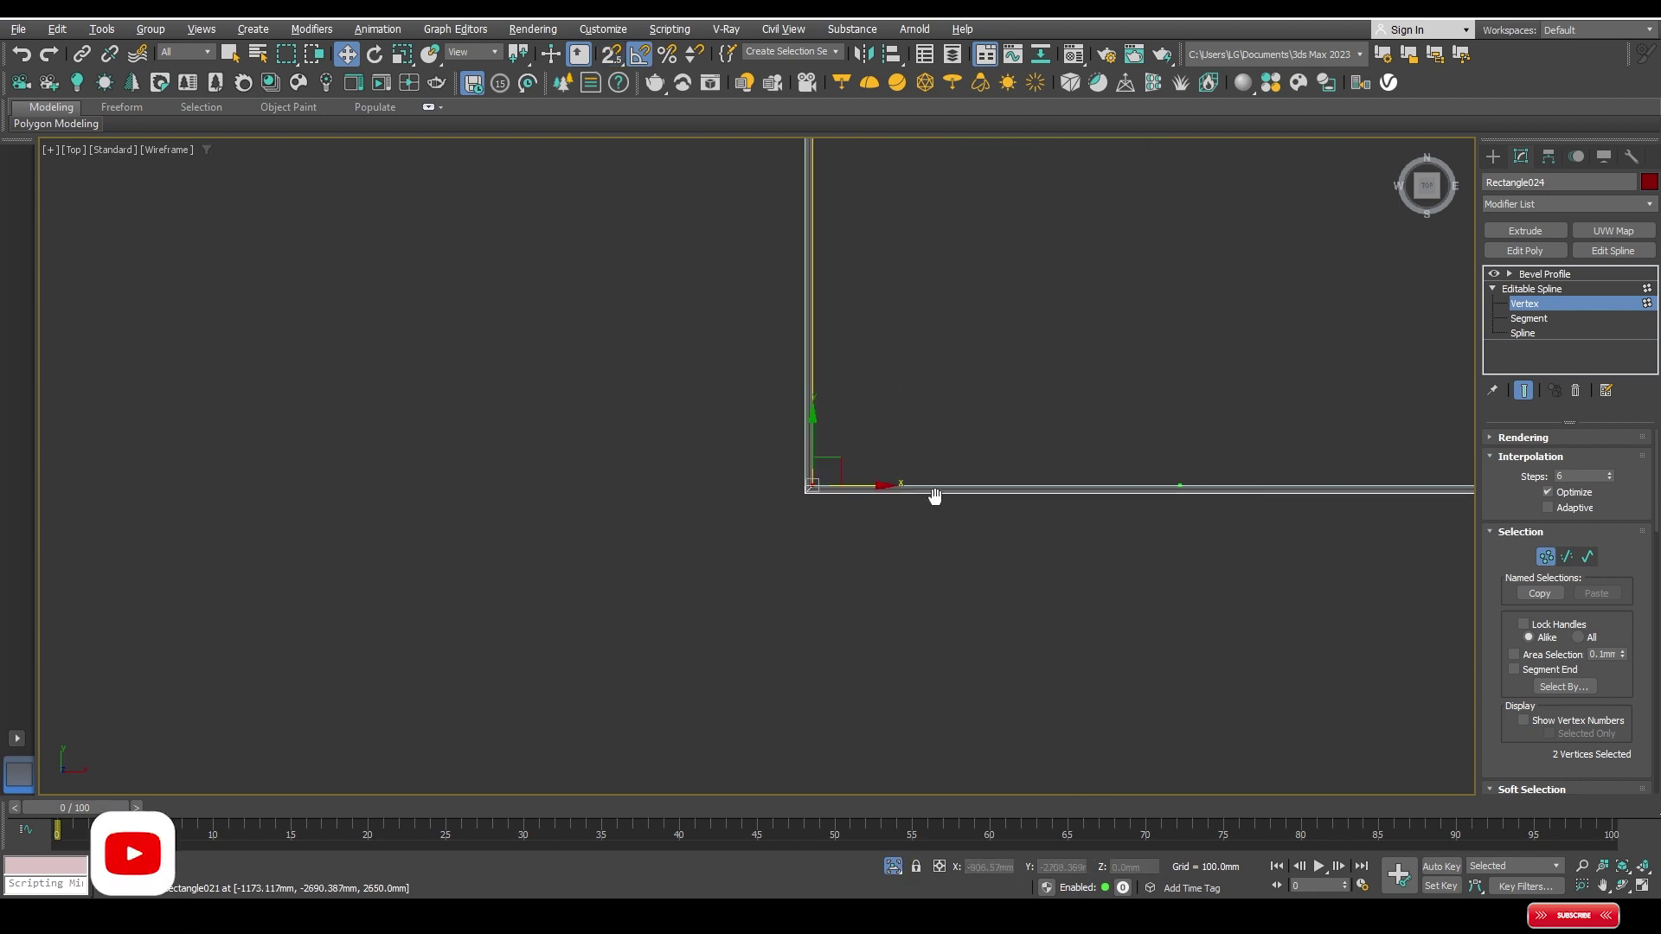
scroll(936, 498, down, 2)
scroll(730, 578, up, 3)
scroll(813, 425, down, 4)
scroll(744, 395, up, 3)
scroll(744, 395, up, 3)
scroll(805, 385, down, 2)
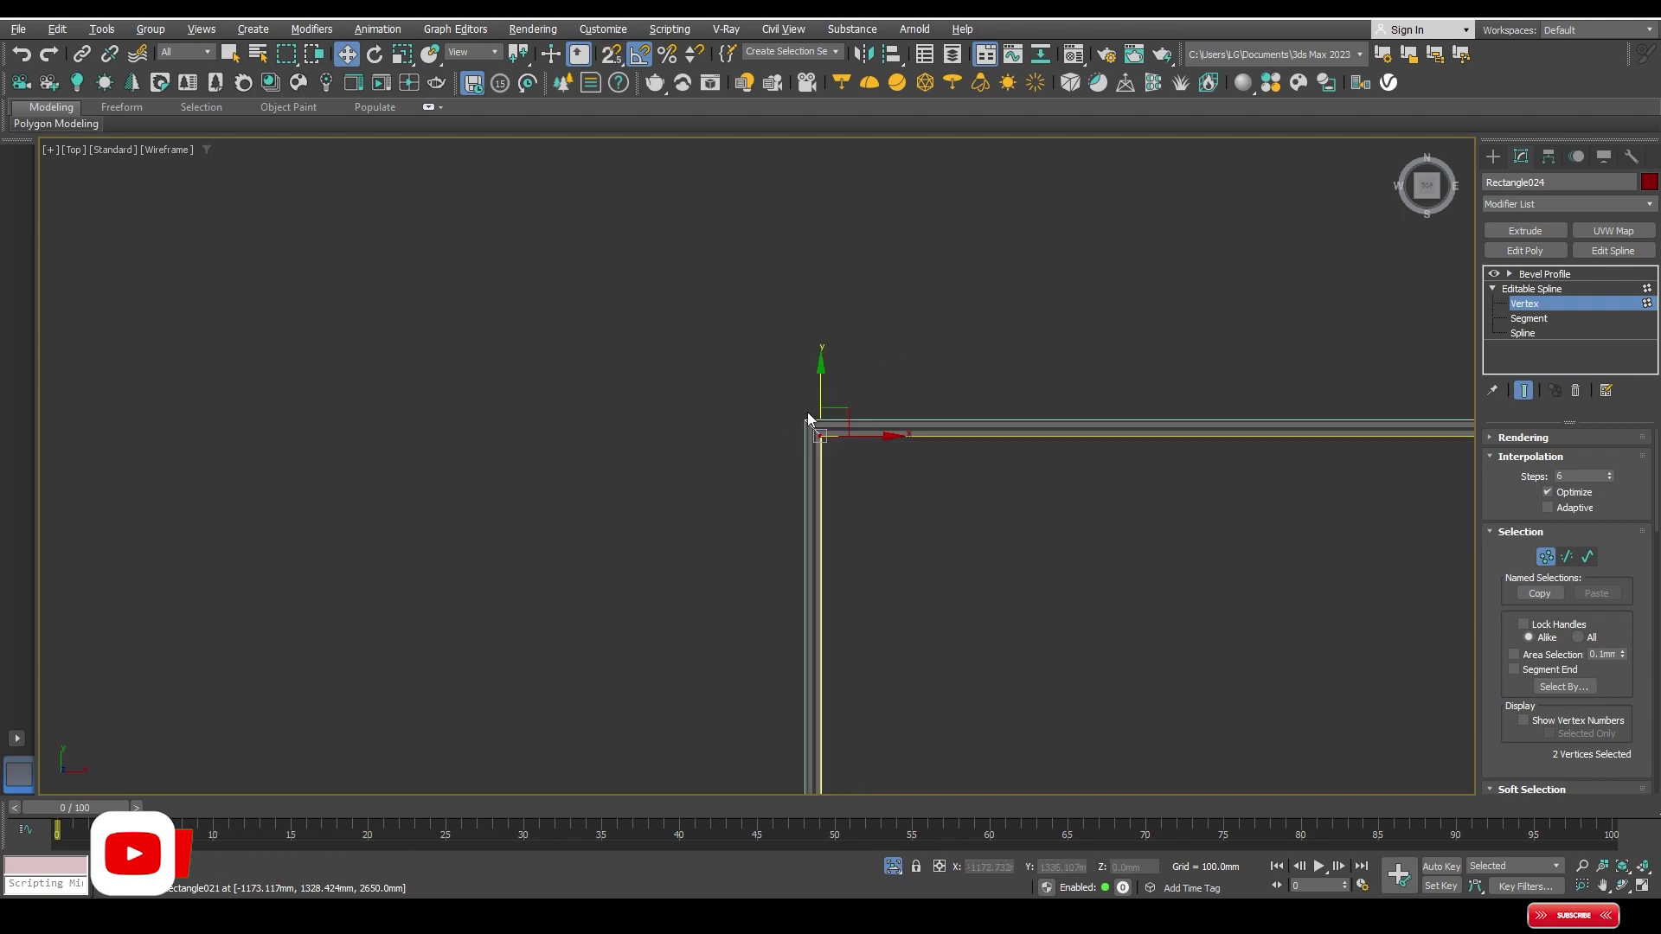
Step: Return to the Bevel Profile result and move Line001 to the right along X in Front view
click(1540, 274)
key(f)
scroll(898, 355, up, 2)
scroll(1071, 424, up, 2)
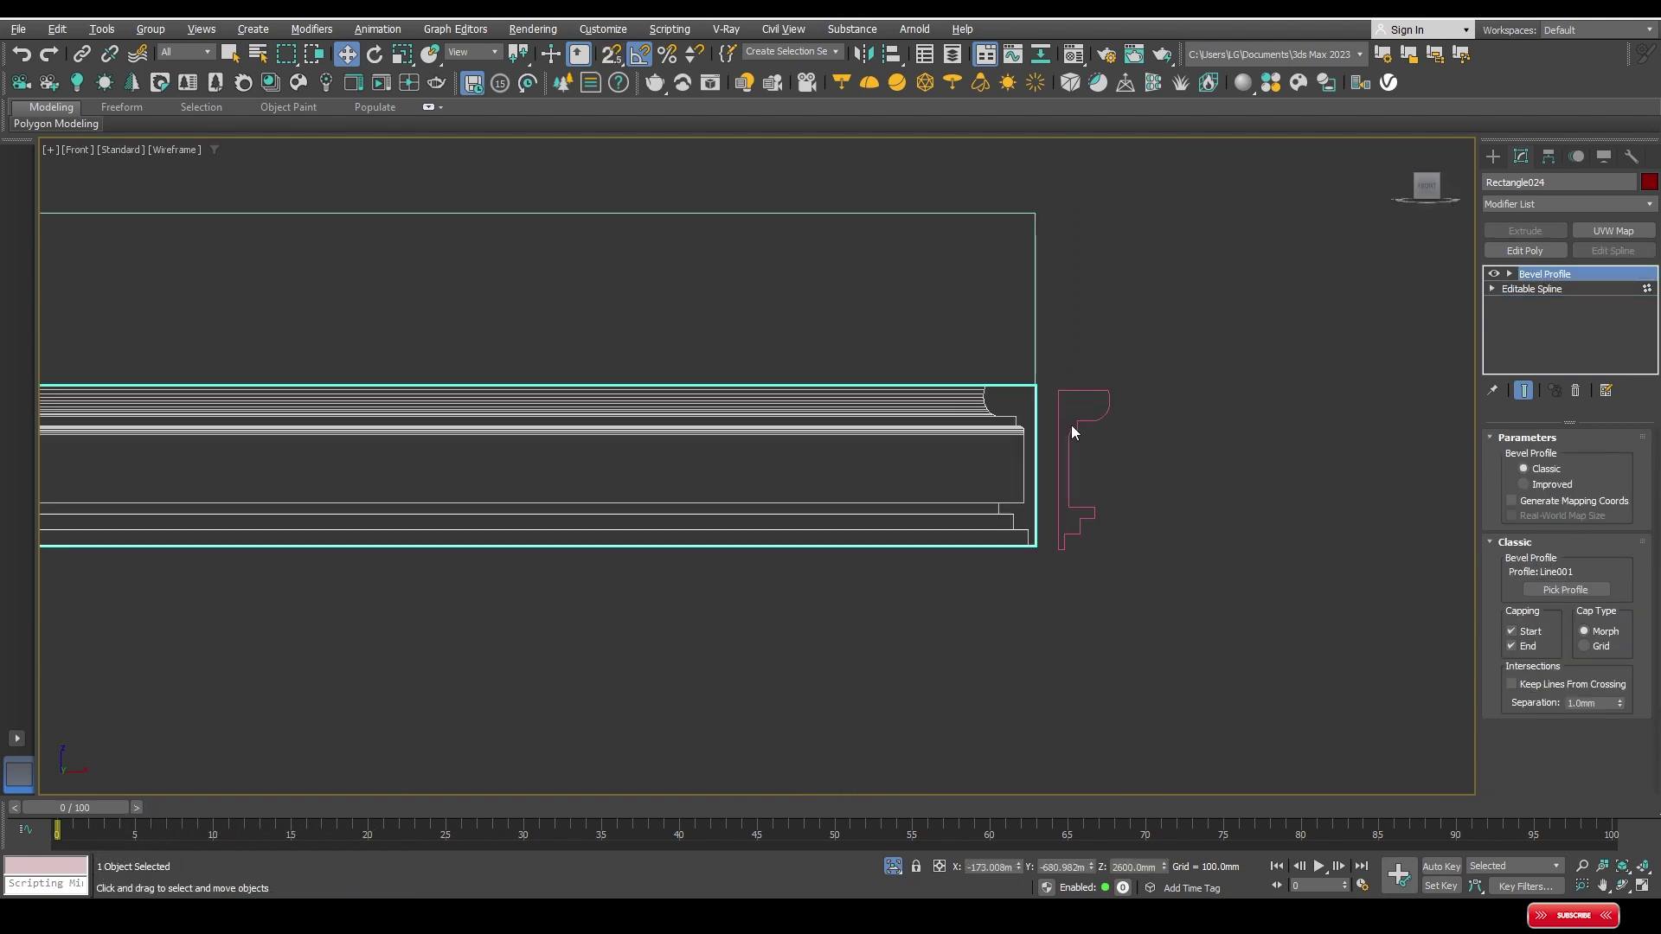
click(1055, 439)
scroll(1051, 435, down, 2)
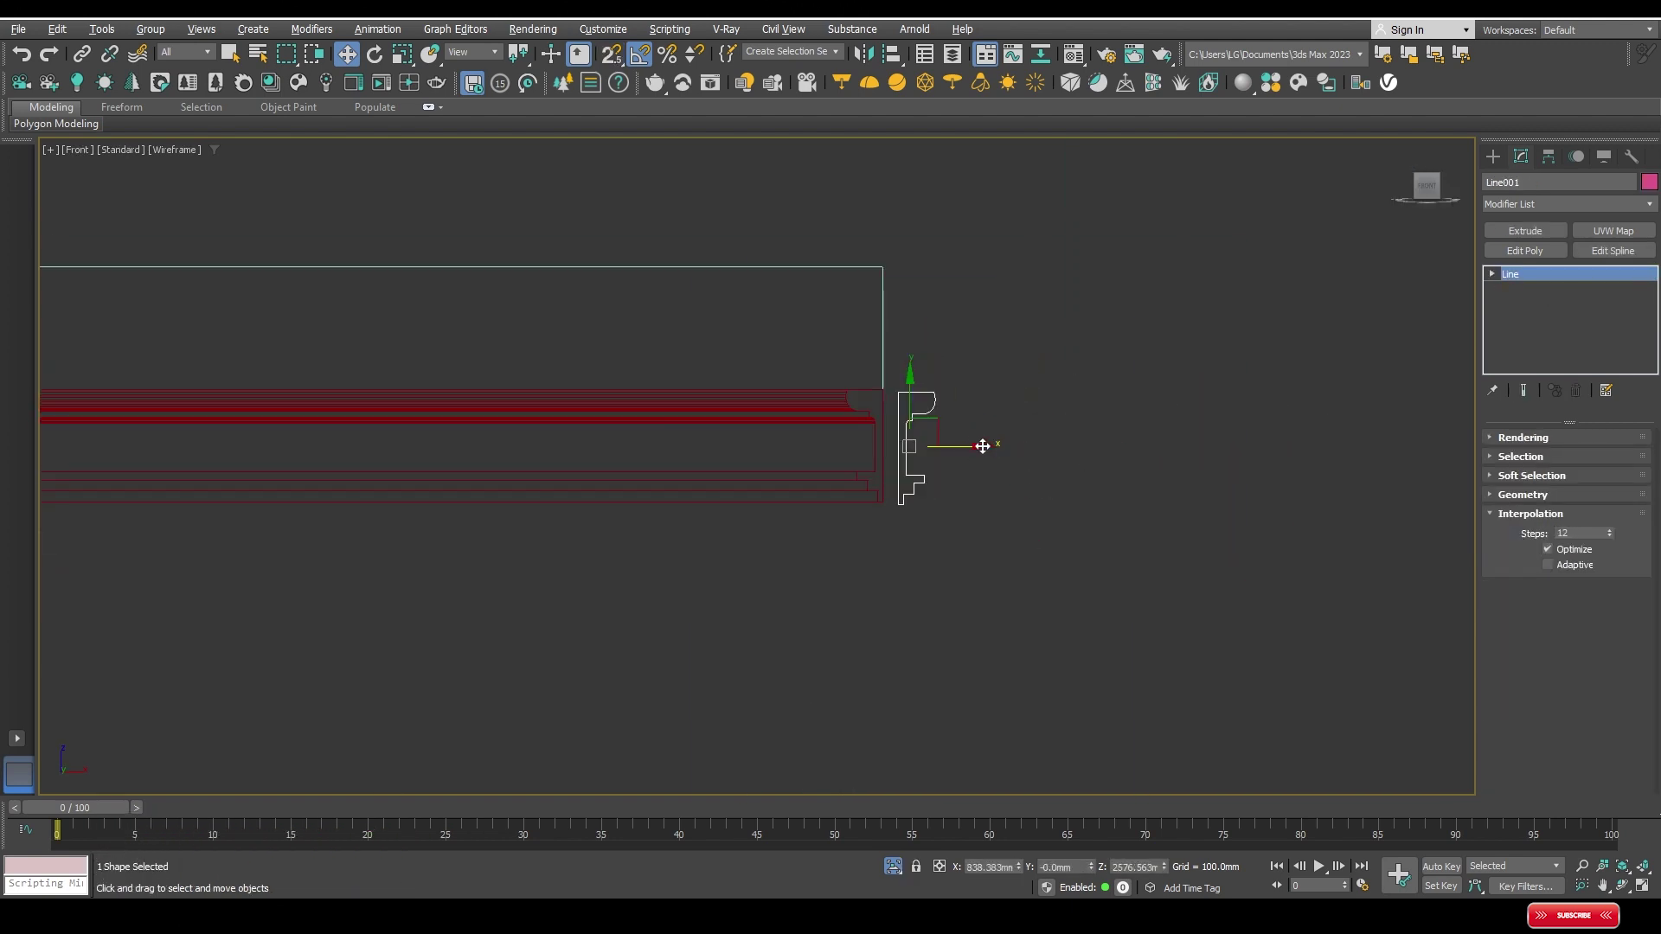
drag(983, 446, 1164, 445)
Step: Reselect the moulding frame and orbit the perspective view to its corner
click(870, 441)
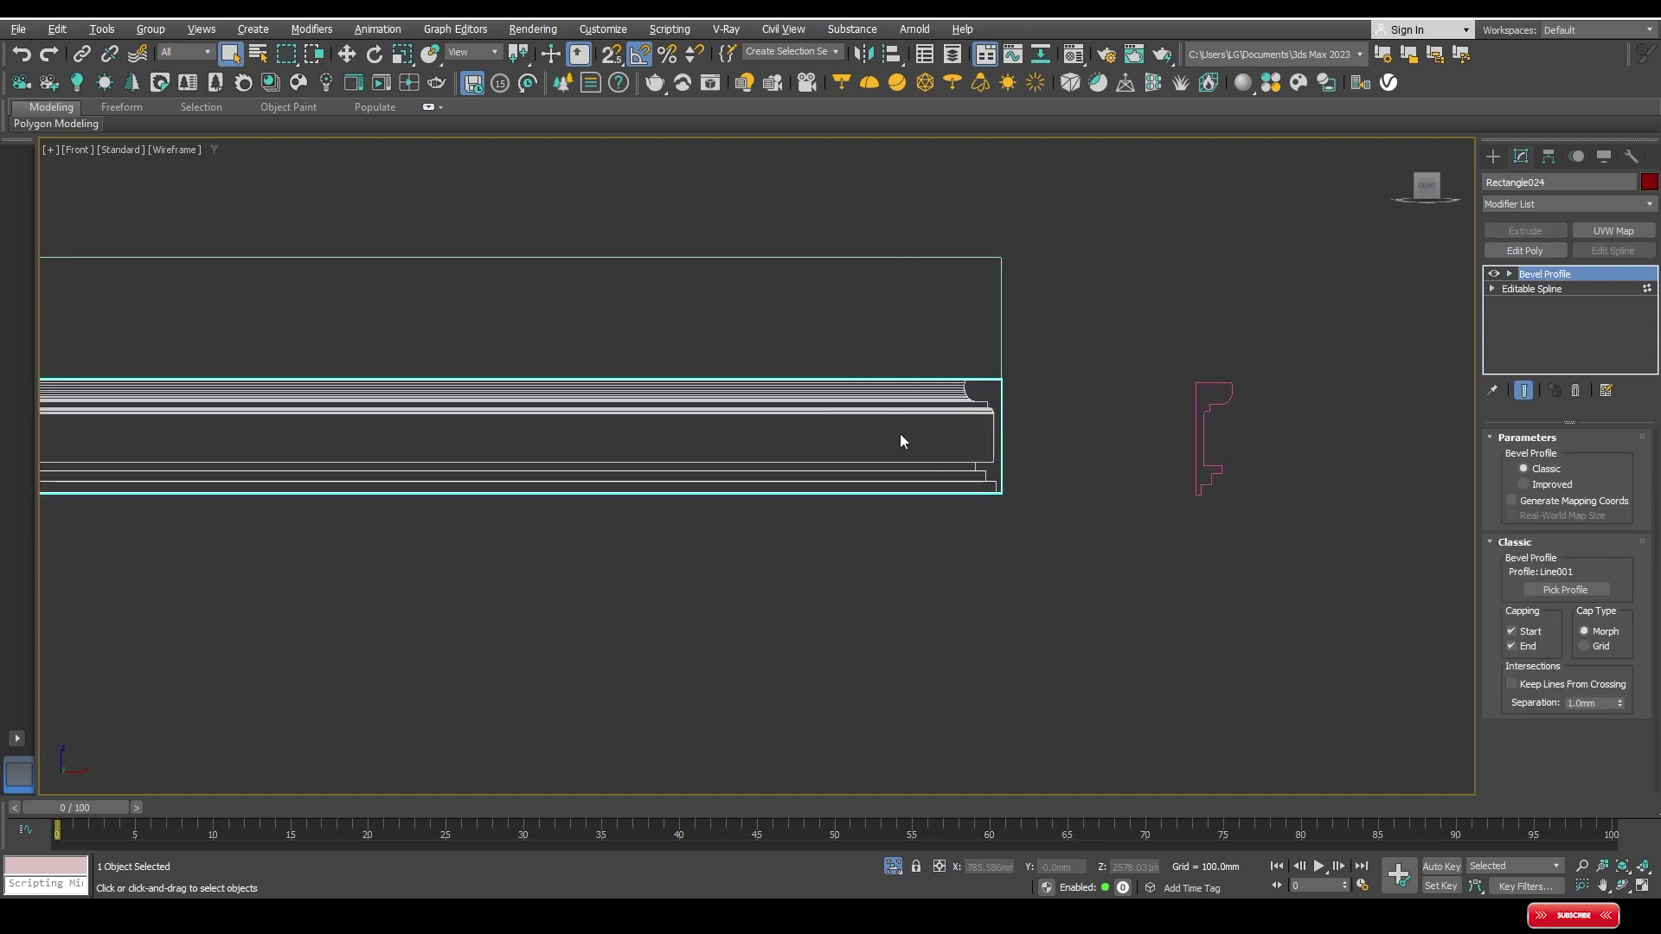
key(p)
mouse_move(899, 433)
alt+middle_down()
mouse_move(950, 450)
mouse_move(907, 528)
alt+middle_up()
scroll(866, 526, up, 3)
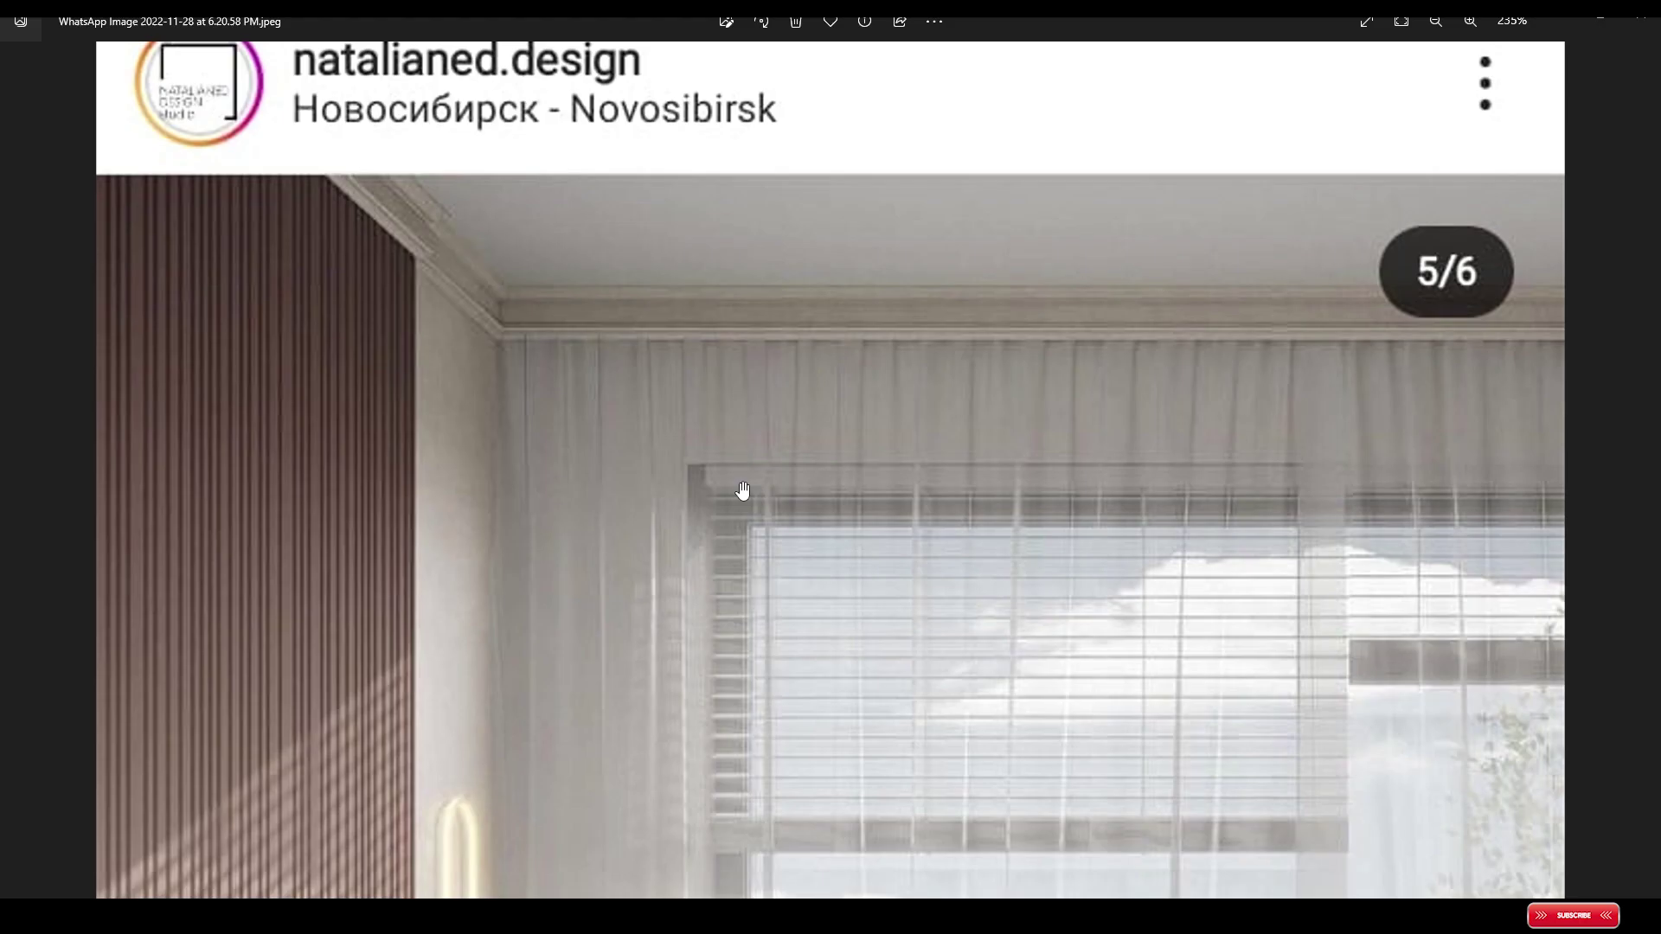
key(alt+Tab)
alt+middle_drag(824, 493, 852, 440)
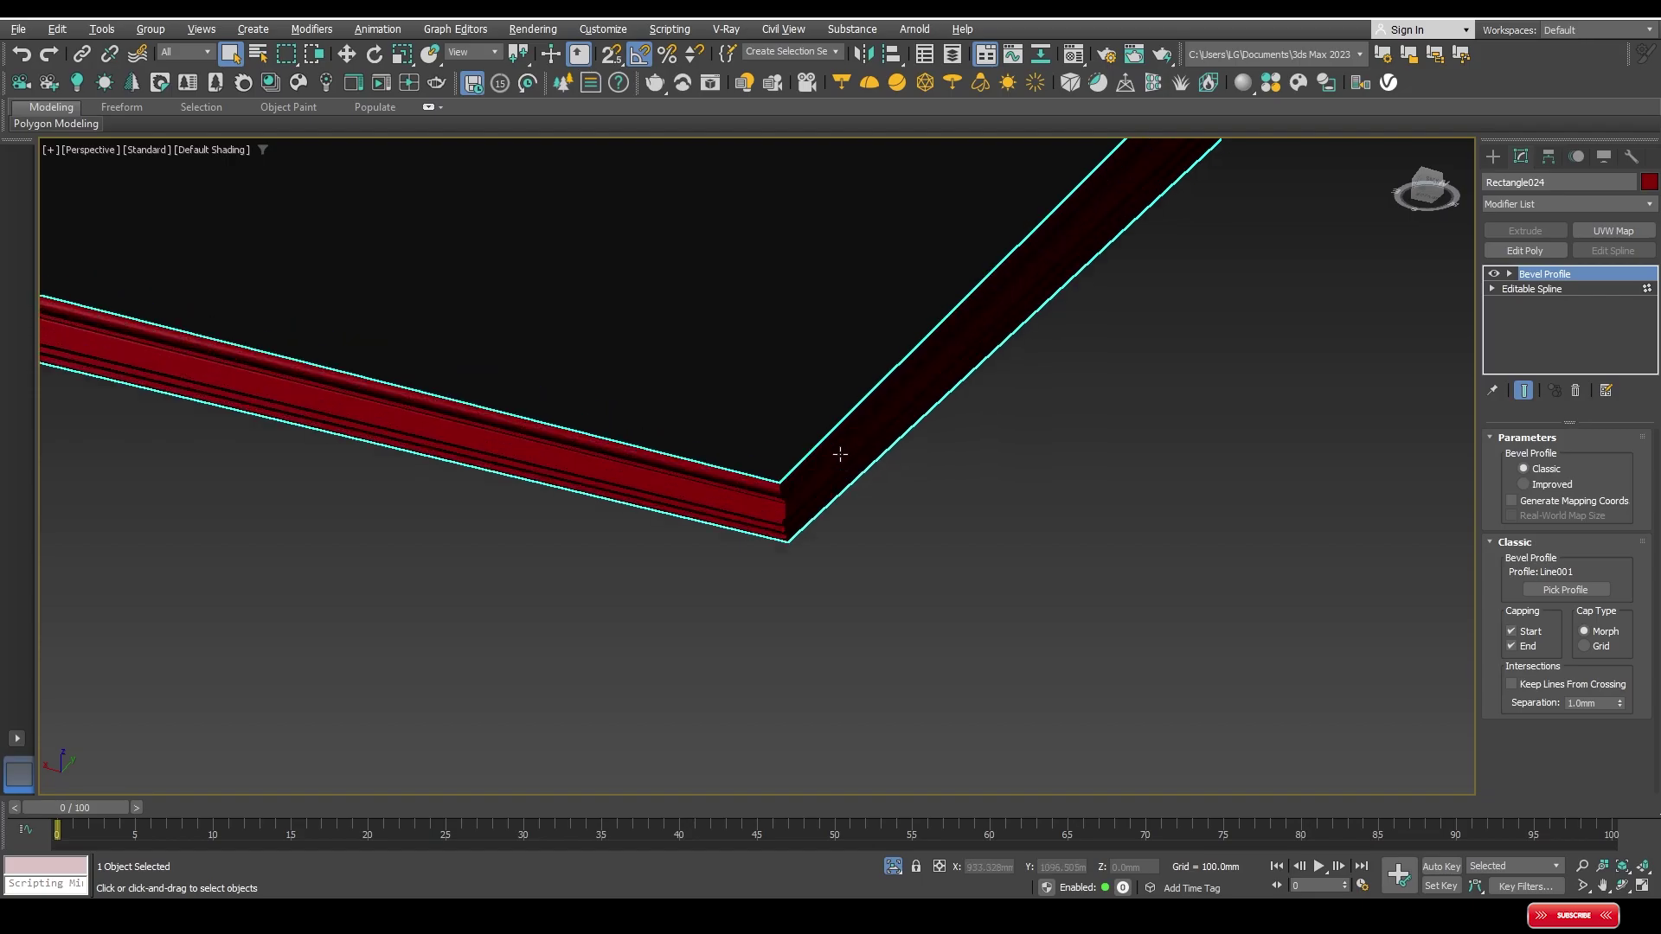
Step: Assign the white 'wall' VRayMtl to the moulding and End Isolate to unhide the room
key(m)
click(1004, 200)
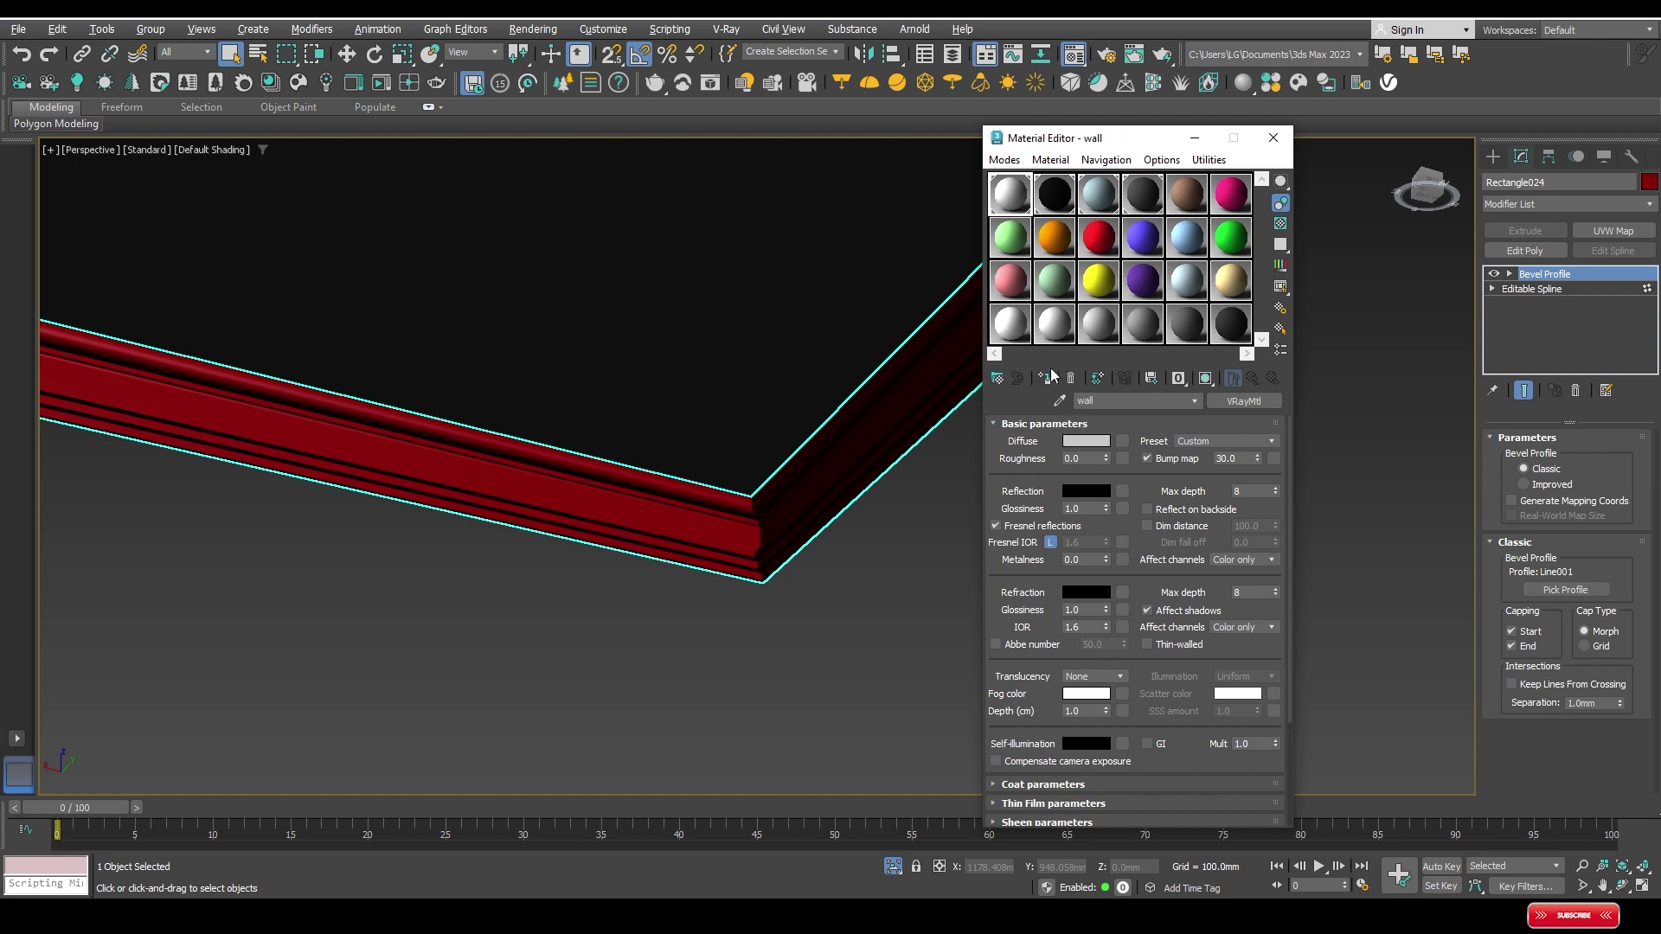
click(1051, 378)
click(1273, 137)
right_click(767, 523)
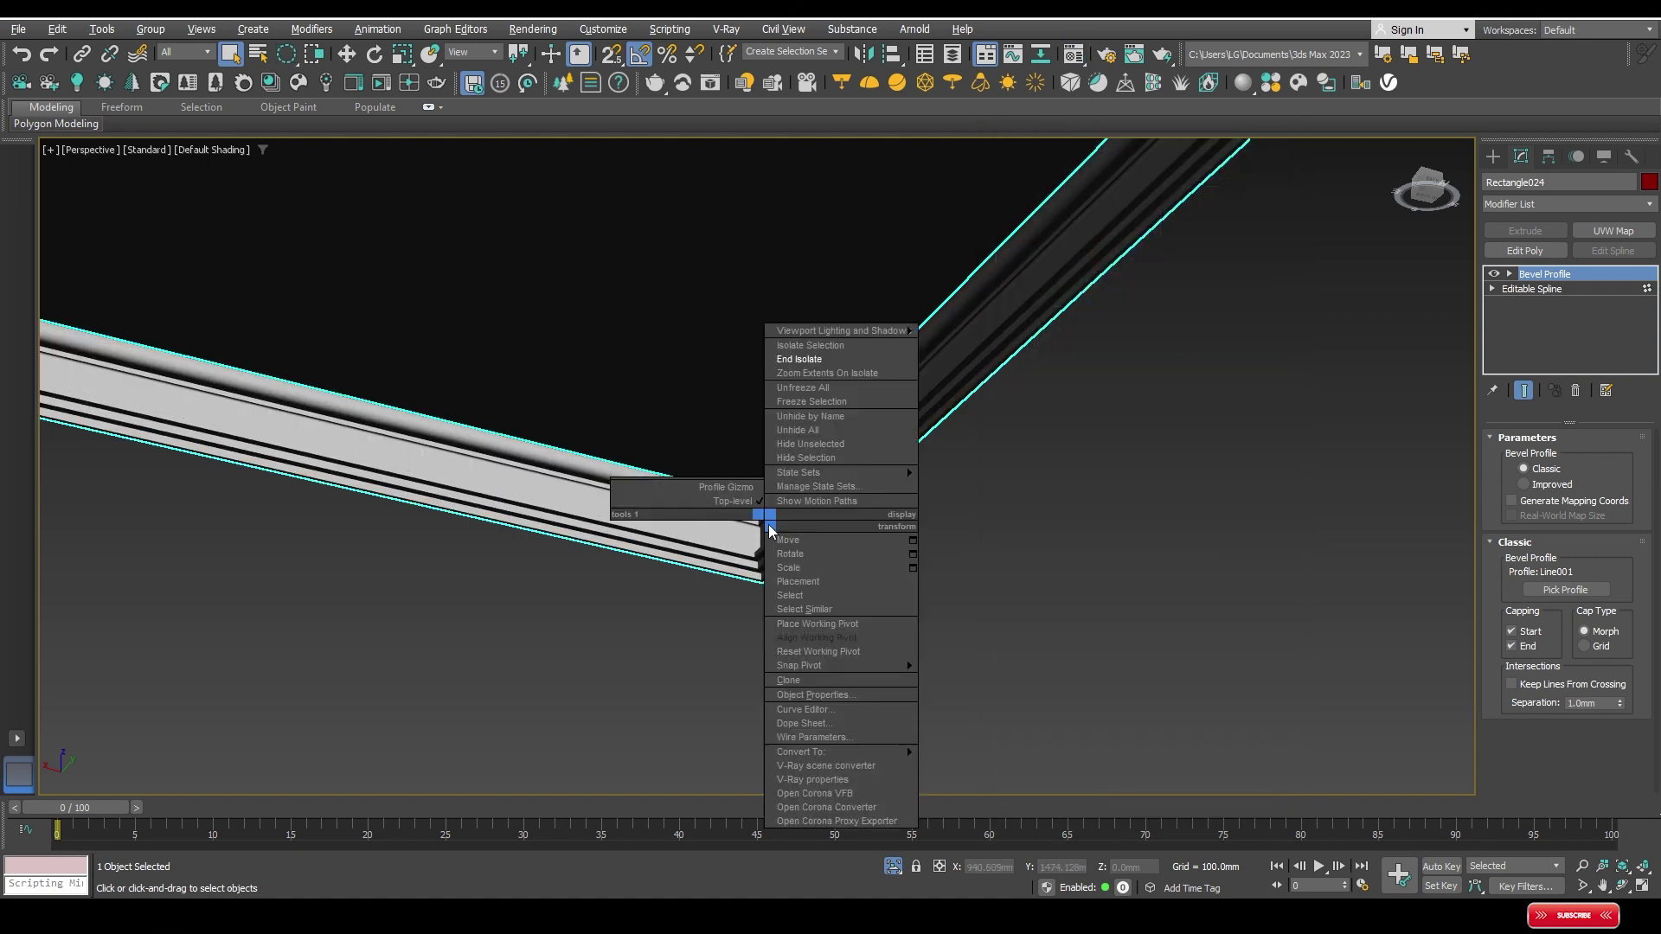
click(819, 360)
Step: Inspect the moulding corner and door opening, then view the room from above in wireframe
middle_drag(822, 401, 894, 338)
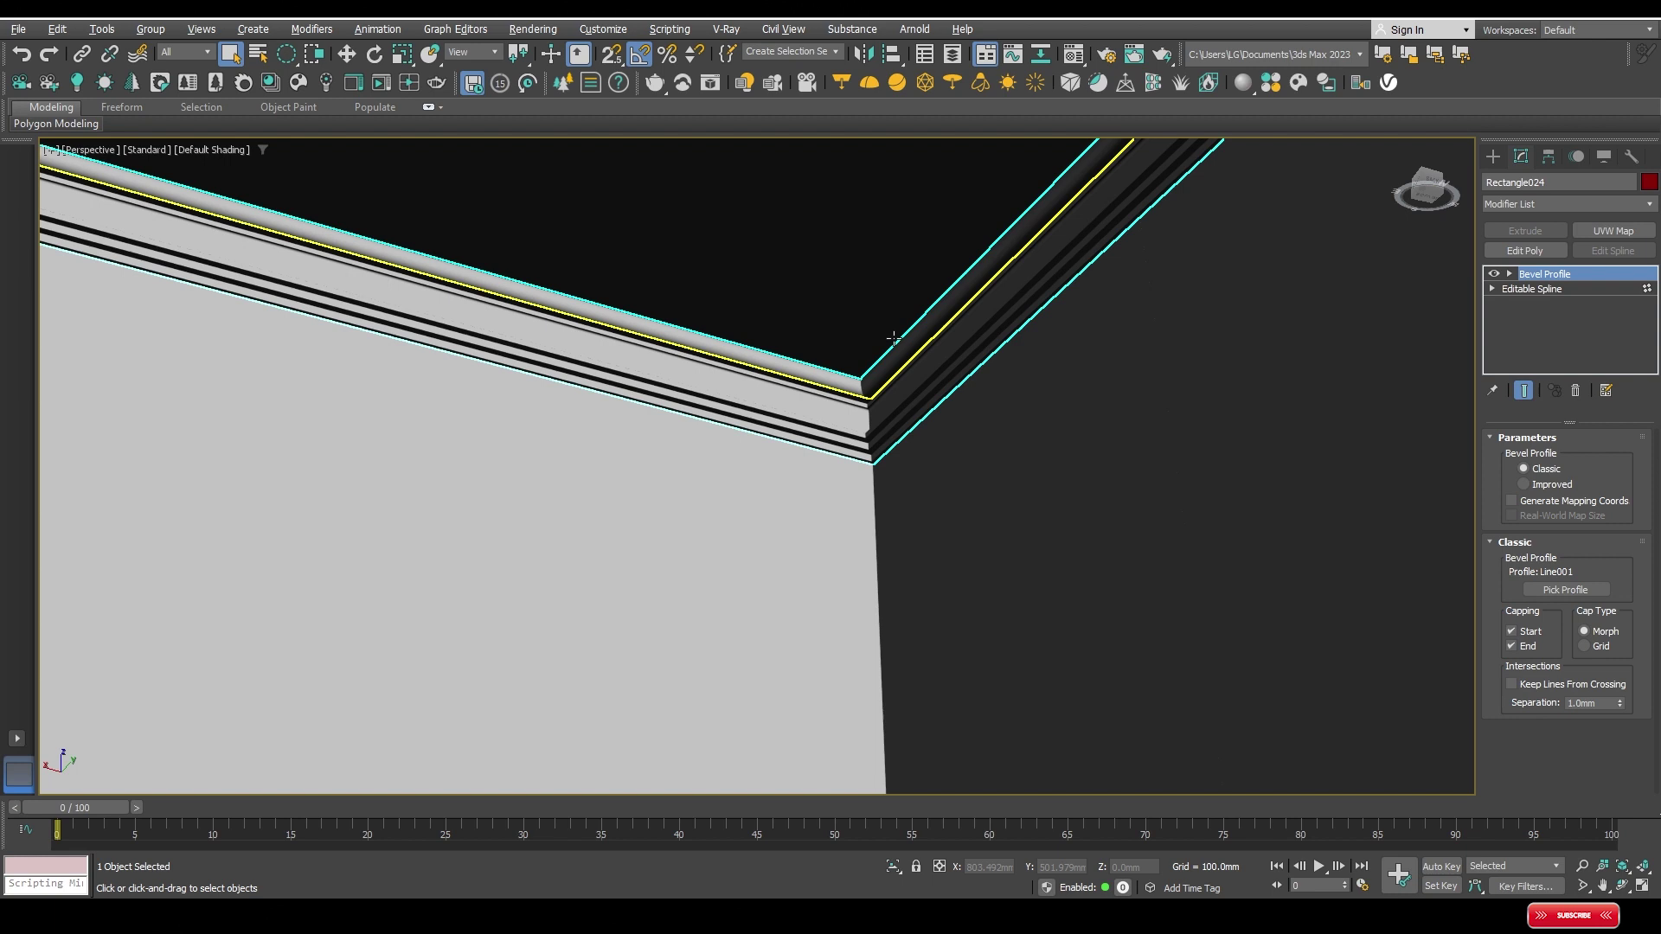
scroll(894, 338, up, 3)
scroll(888, 442, up, 2)
scroll(888, 442, down, 3)
mouse_move(849, 270)
middle_down()
mouse_move(886, 442)
mouse_move(923, 447)
mouse_move(924, 423)
middle_up()
mouse_move(945, 527)
middle_down()
mouse_move(934, 404)
mouse_move(826, 468)
mouse_move(845, 456)
mouse_move(935, 501)
mouse_move(916, 530)
mouse_move(908, 468)
mouse_move(879, 527)
middle_up()
scroll(890, 453, up, 3)
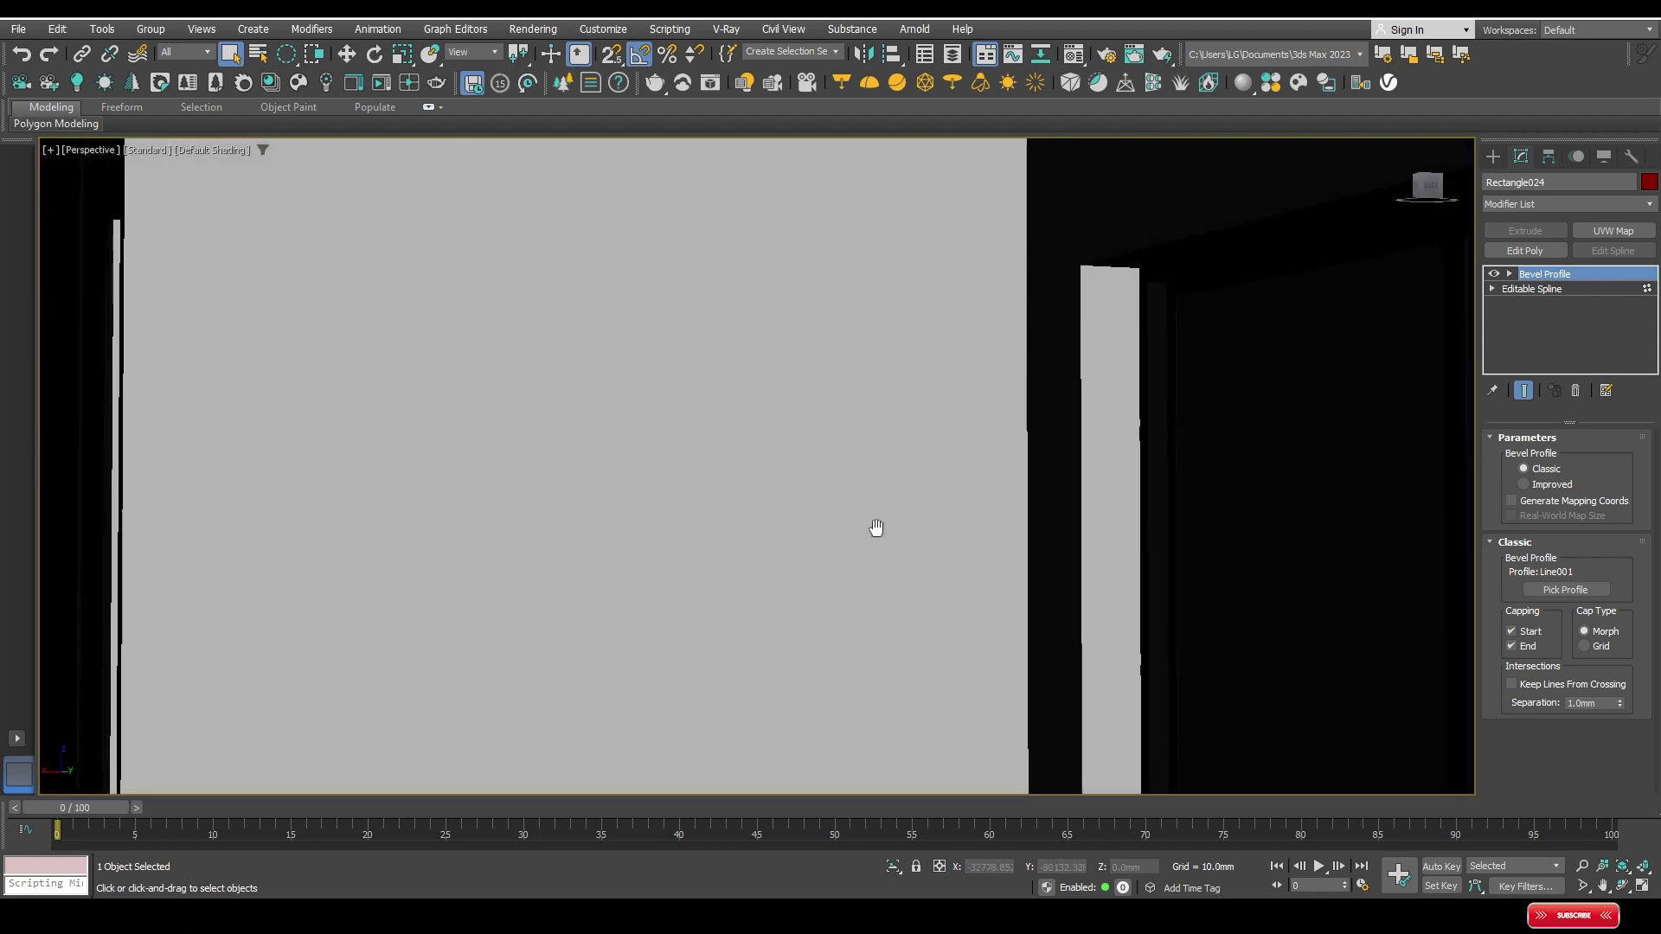
key(F3)
scroll(955, 457, down, 5)
mouse_move(955, 457)
alt+middle_down()
mouse_move(1068, 532)
mouse_move(822, 549)
mouse_move(820, 623)
mouse_move(839, 407)
alt+middle_up()
Step: Zoom the Instagram screenshot out to 63%, then advance to the lounge-corner reference photo
key(alt+Tab)
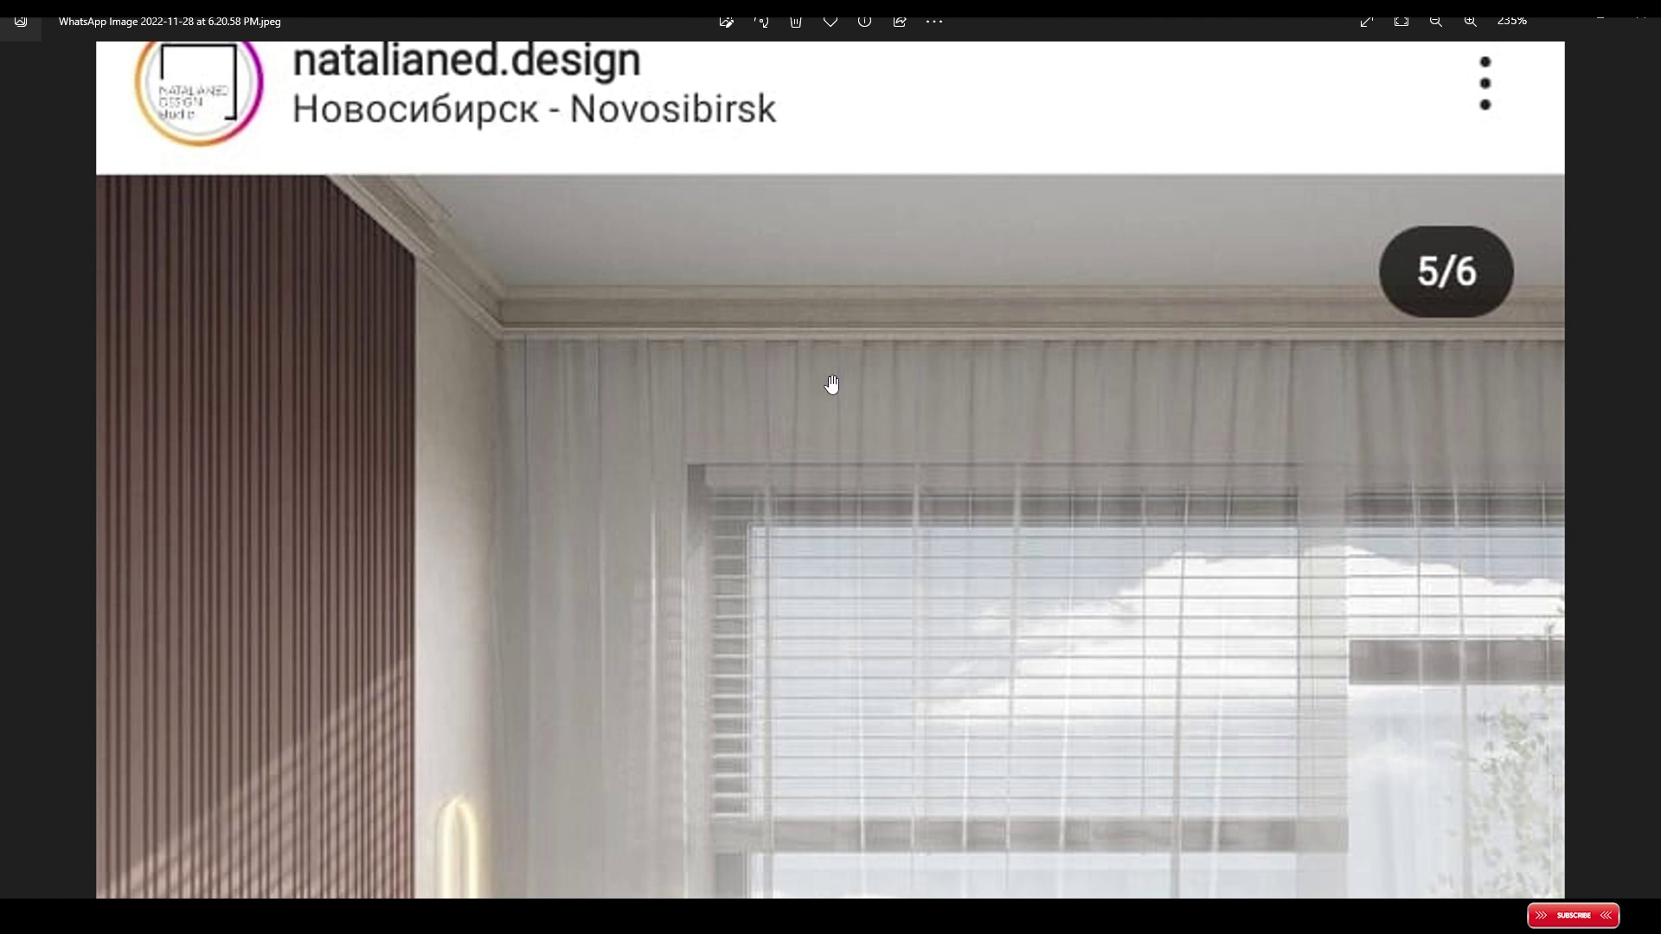
scroll(832, 383, down, 3)
scroll(832, 383, down, 2)
scroll(831, 384, down, 2)
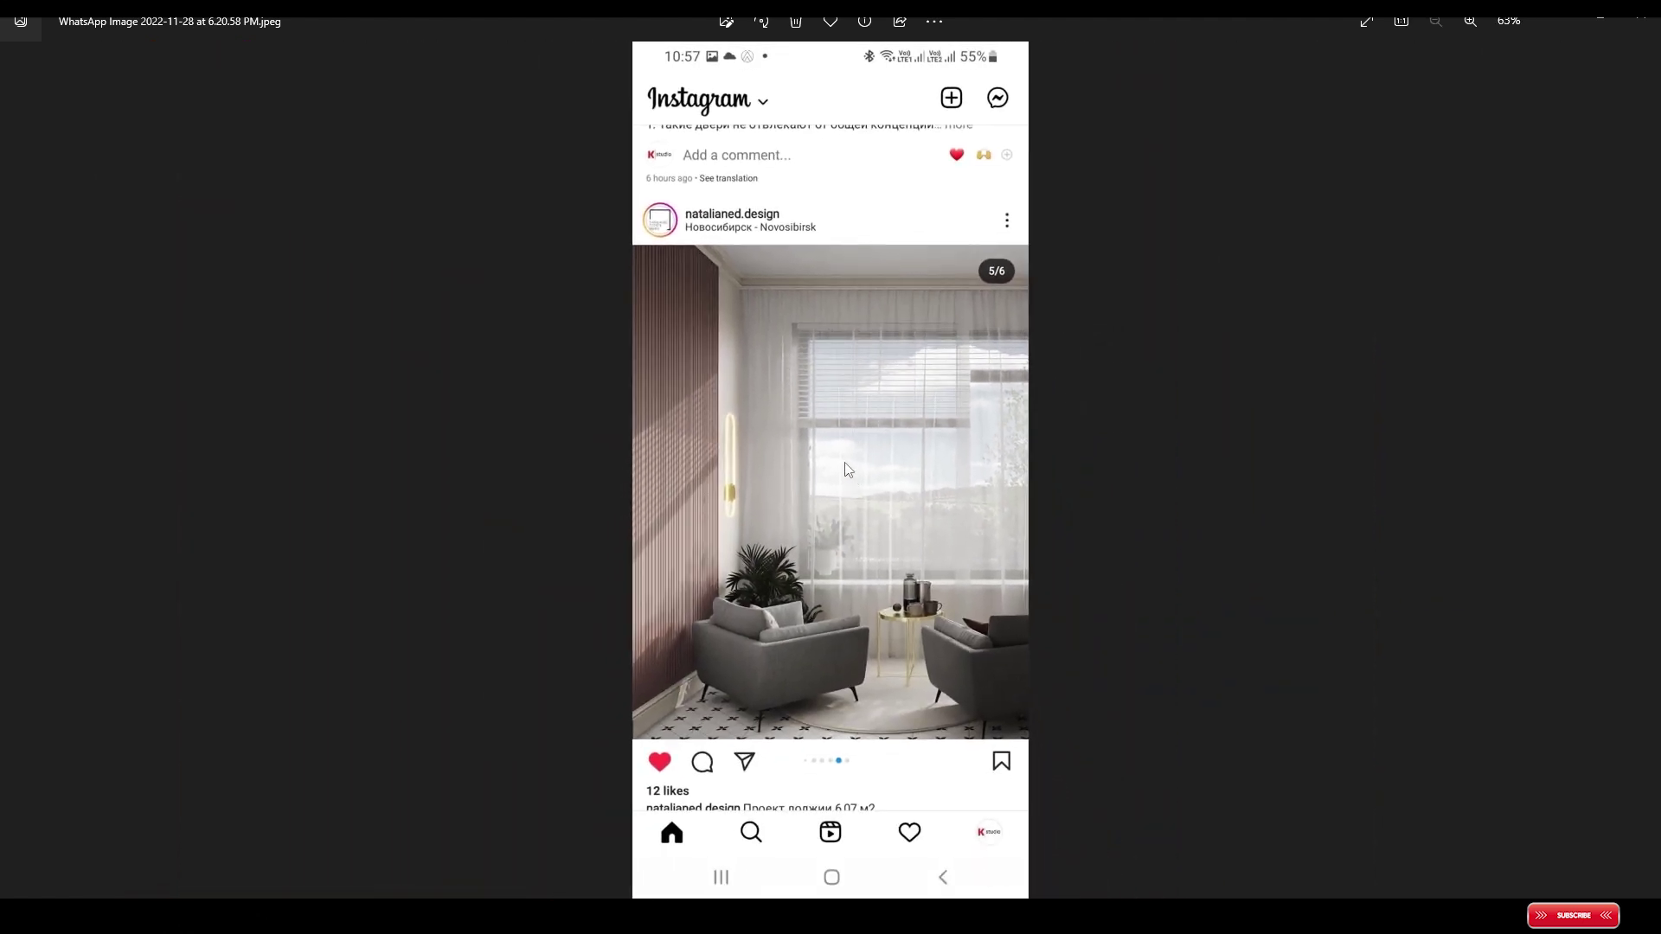
key(Right)
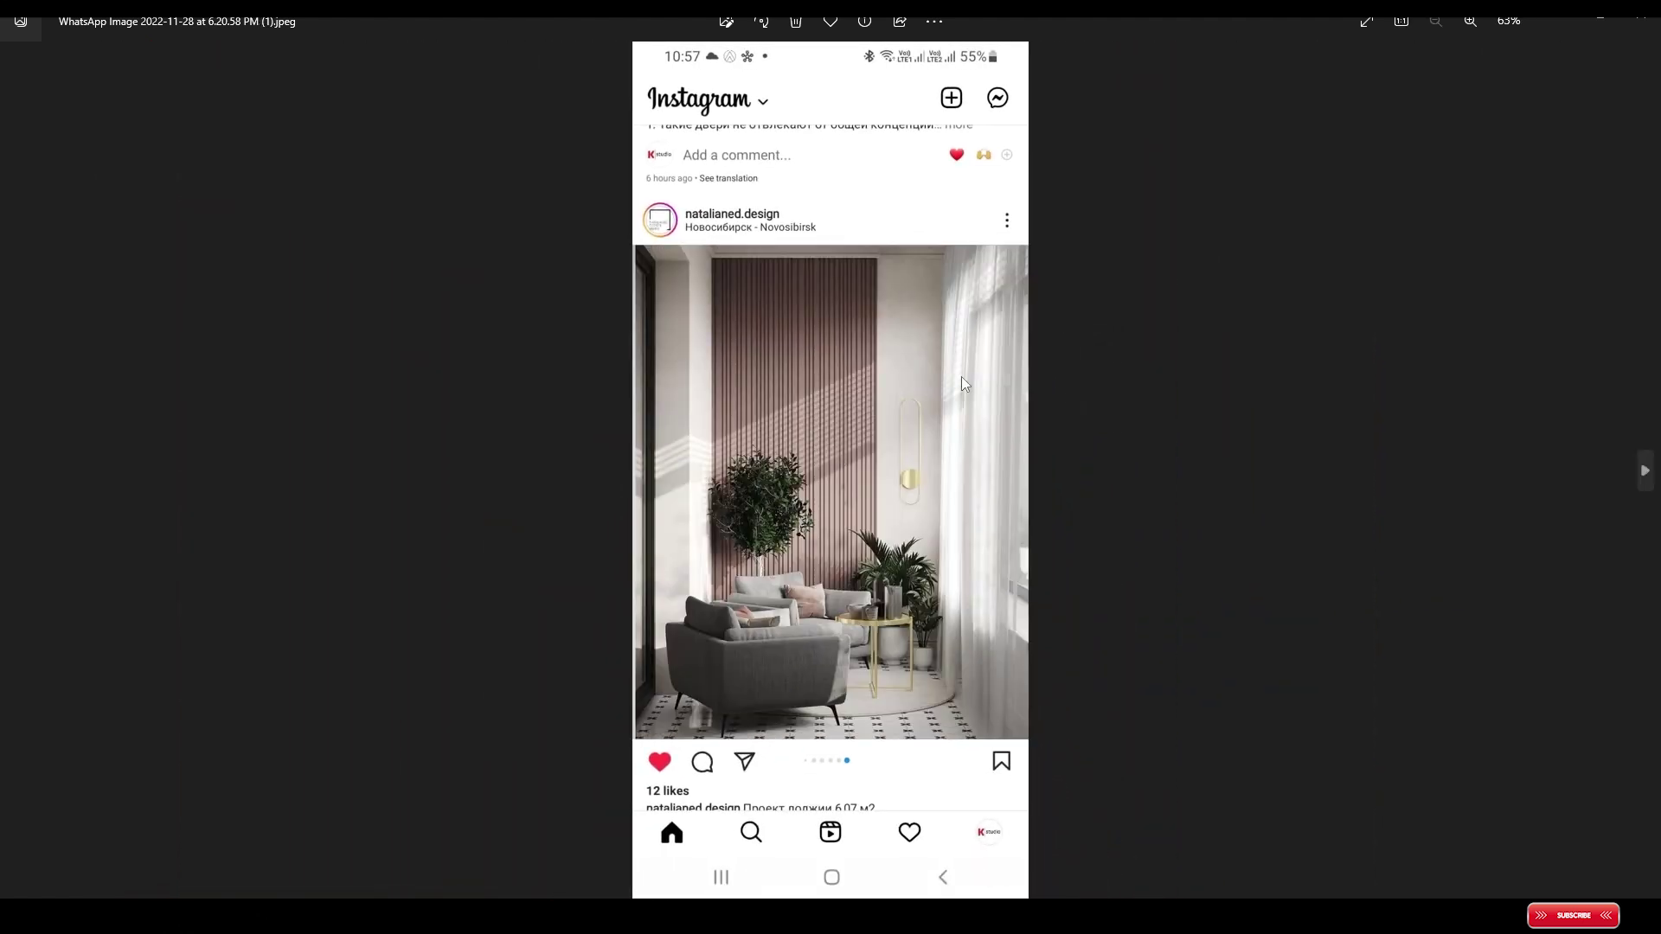